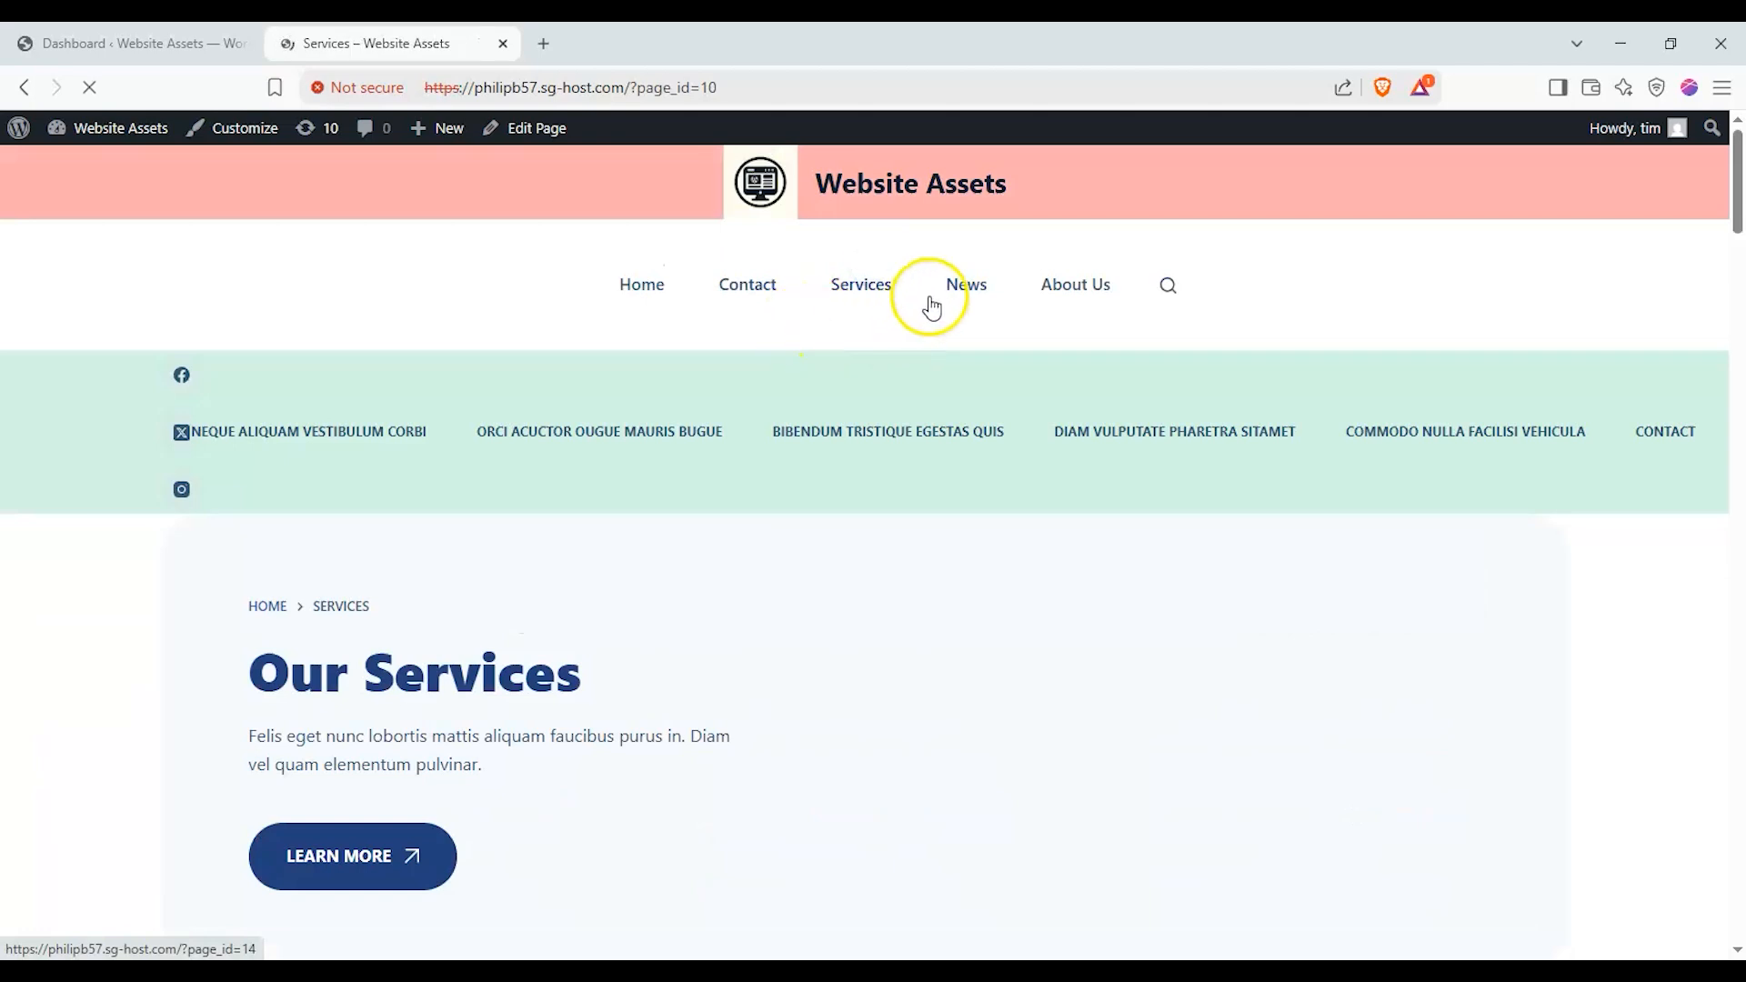
Look over the site's Services and About Us pages and return to the homepage
scroll(662, 721, "down", 2)
scroll(1025, 339, "up", 2)
left_click(1053, 285)
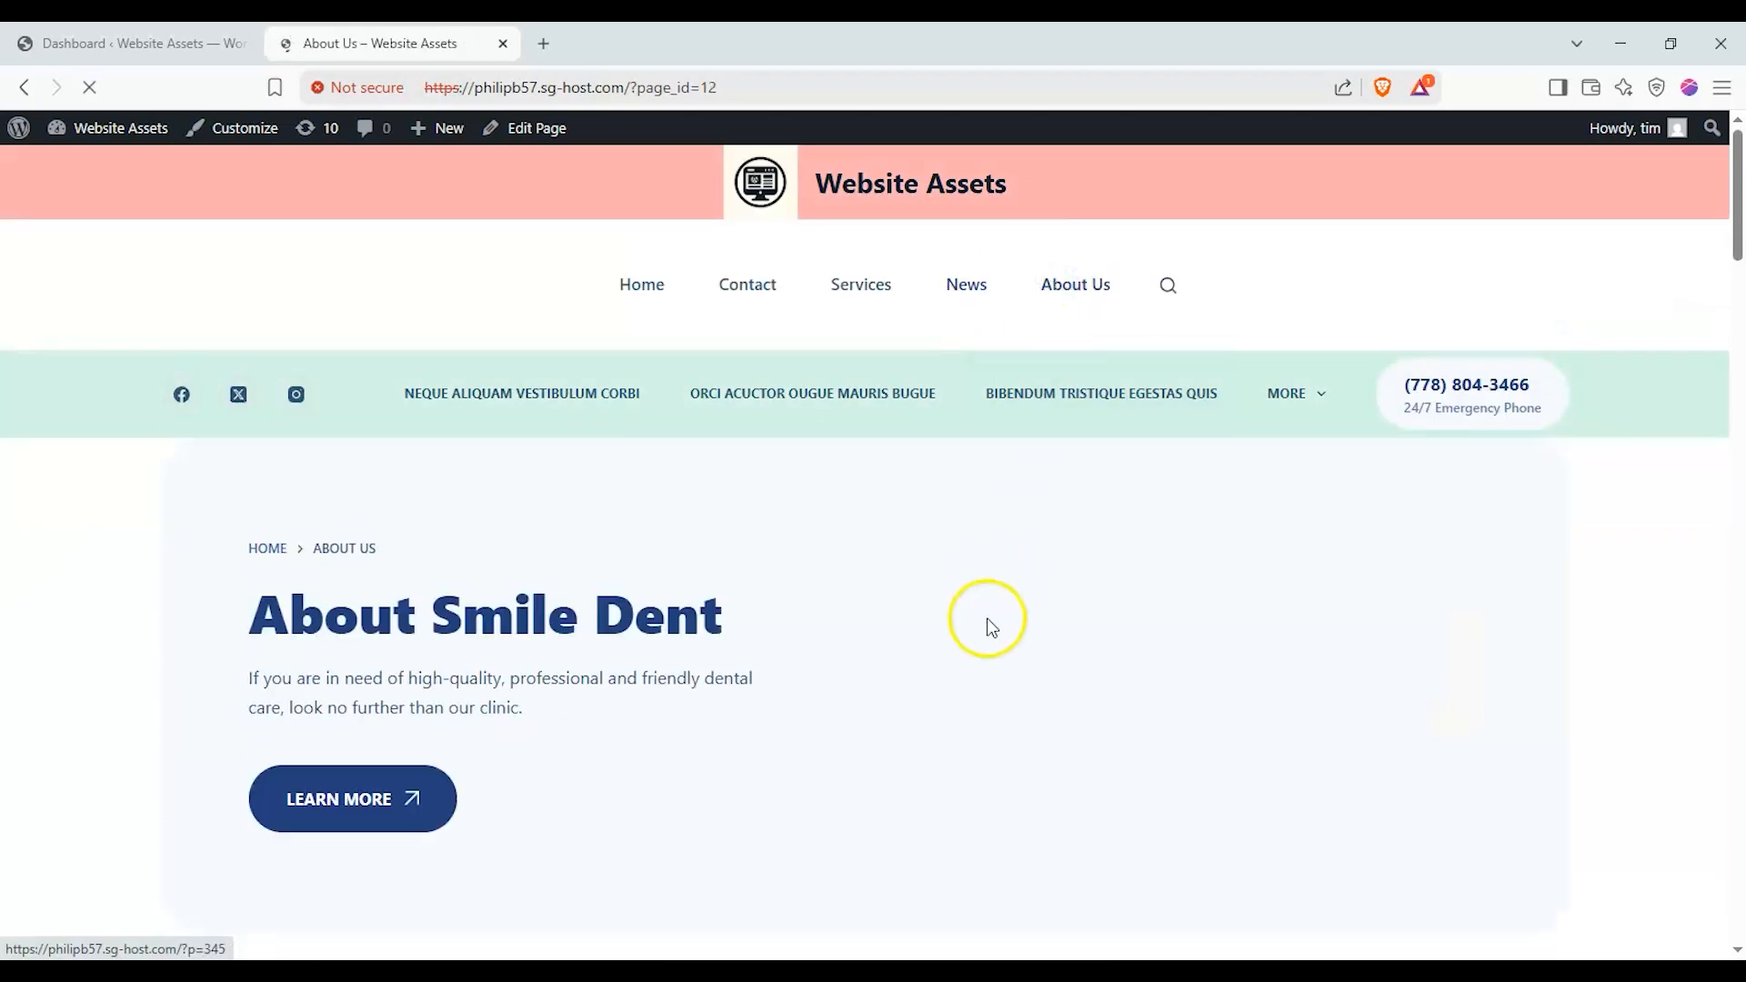
scroll(989, 625, "down", 5)
left_click(655, 277)
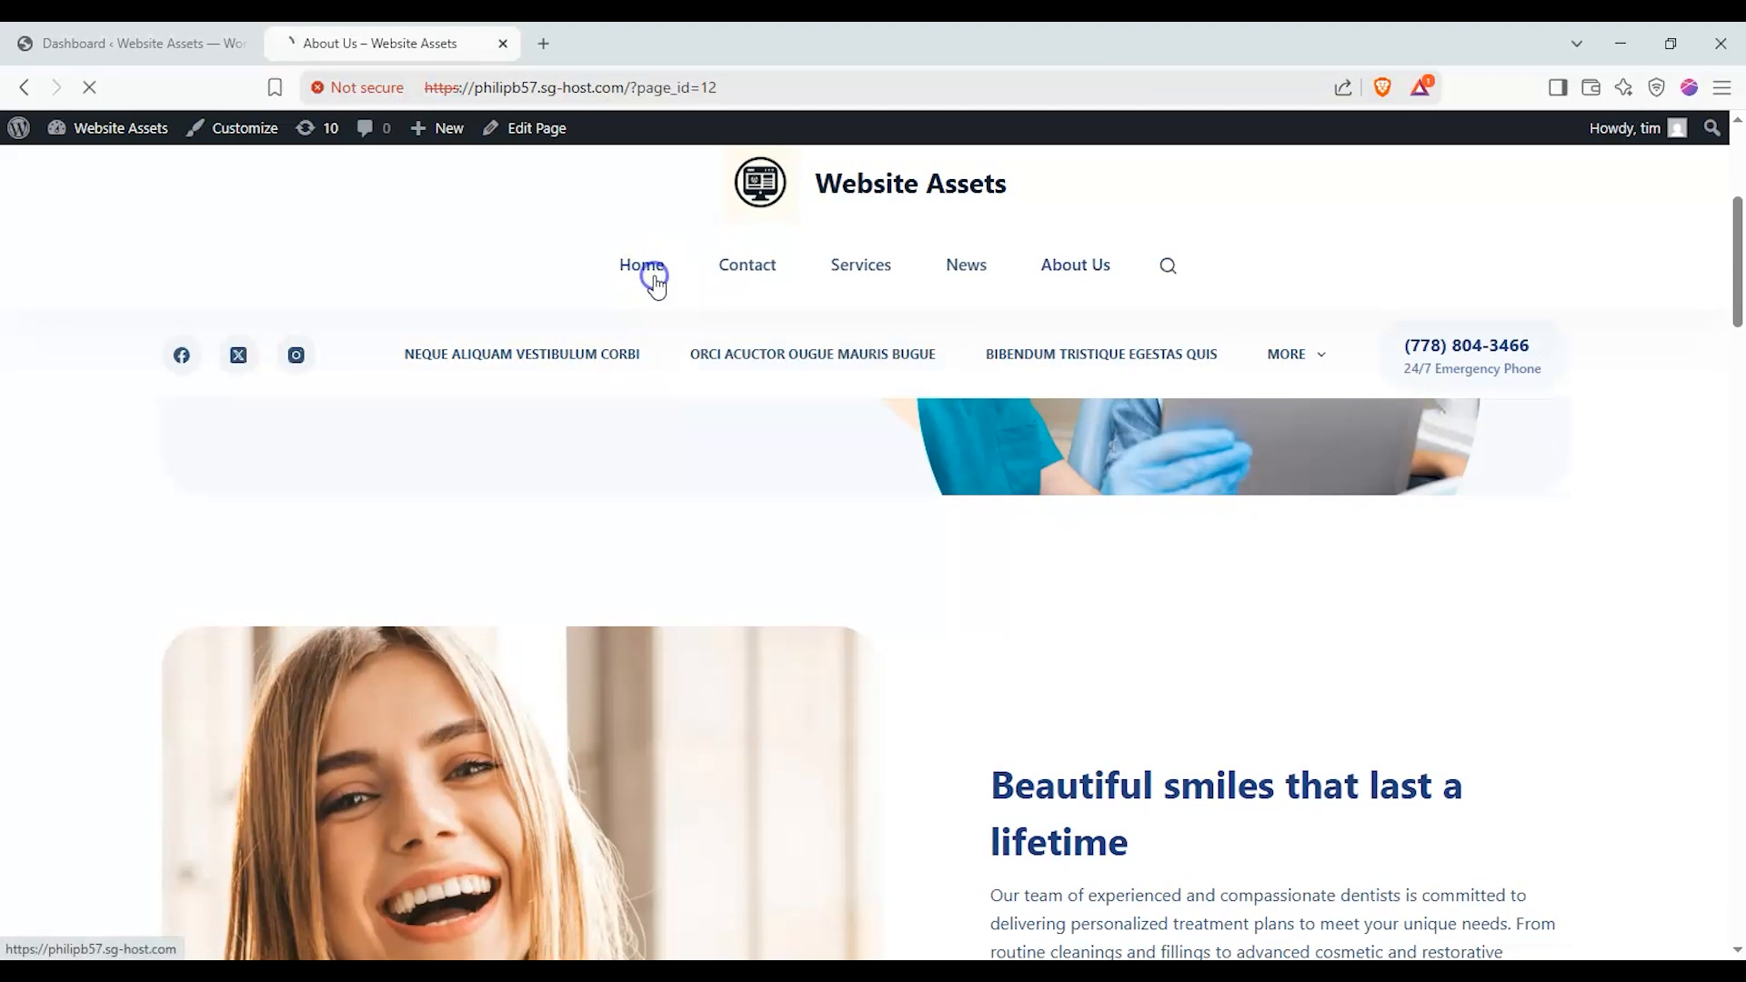
Examine the Contact page's map and text columns, and go back to the homepage
left_click(713, 277)
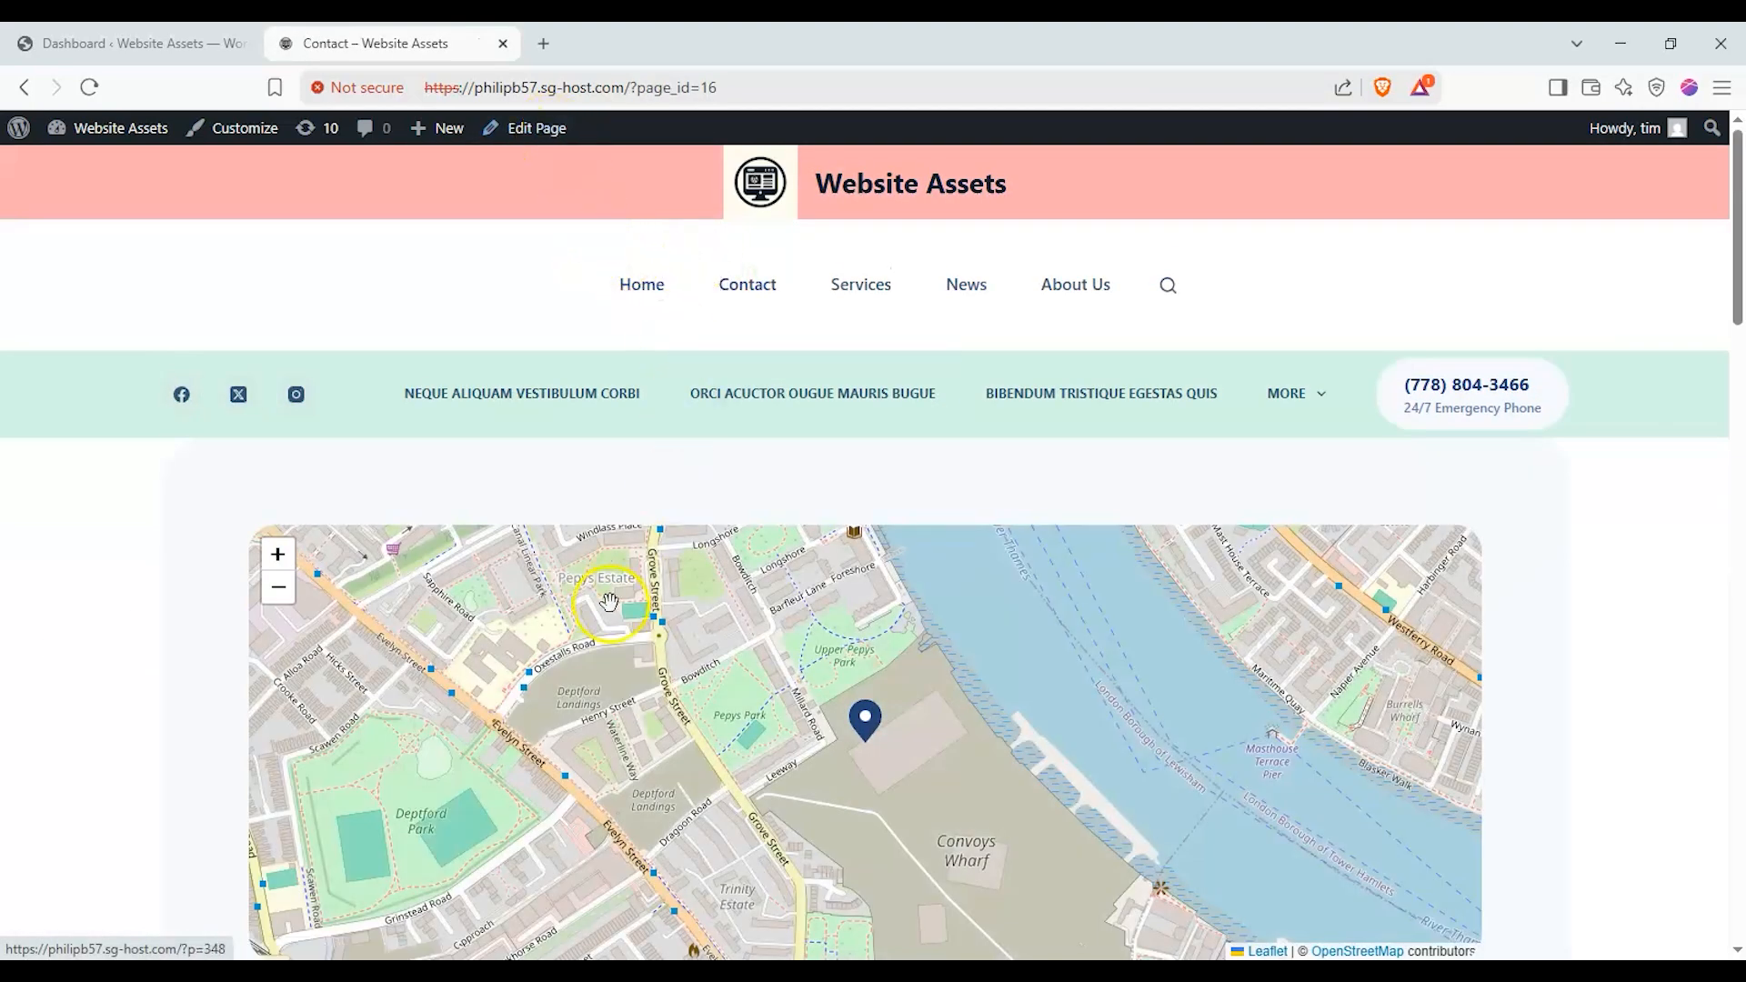
scroll(343, 670, "down", 3)
scroll(163, 662, "down", 4)
scroll(213, 651, "up", 3)
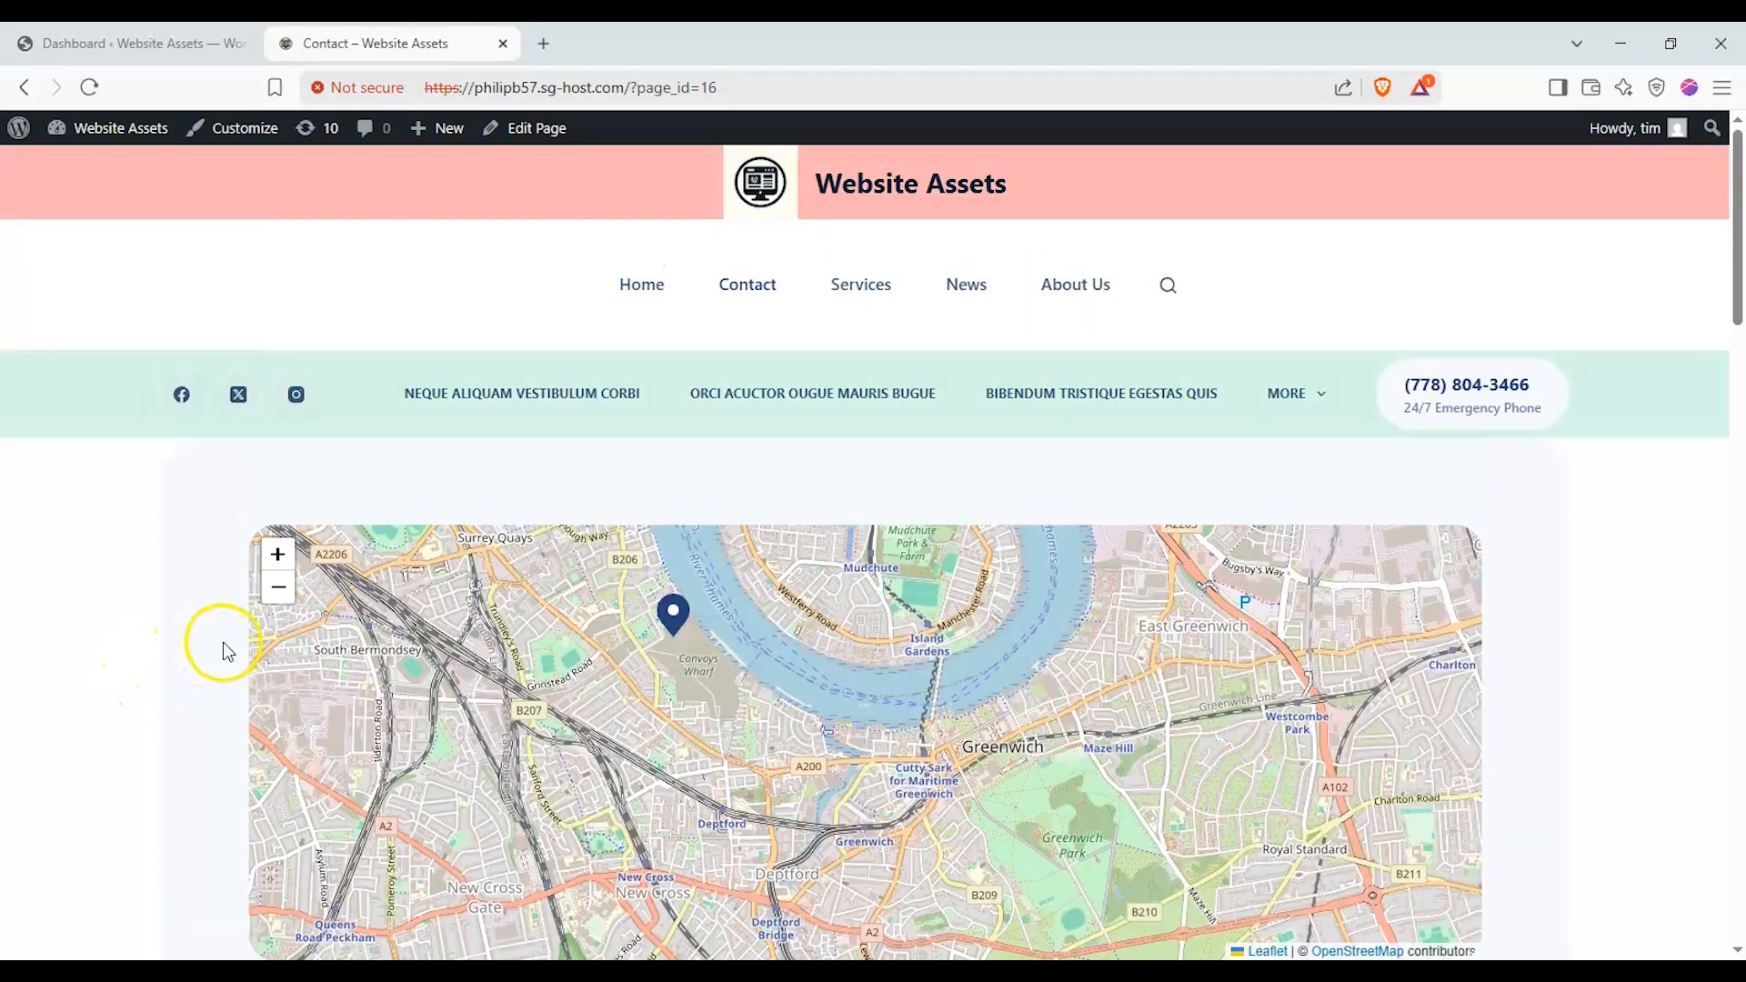
scroll(488, 636, "down", 2)
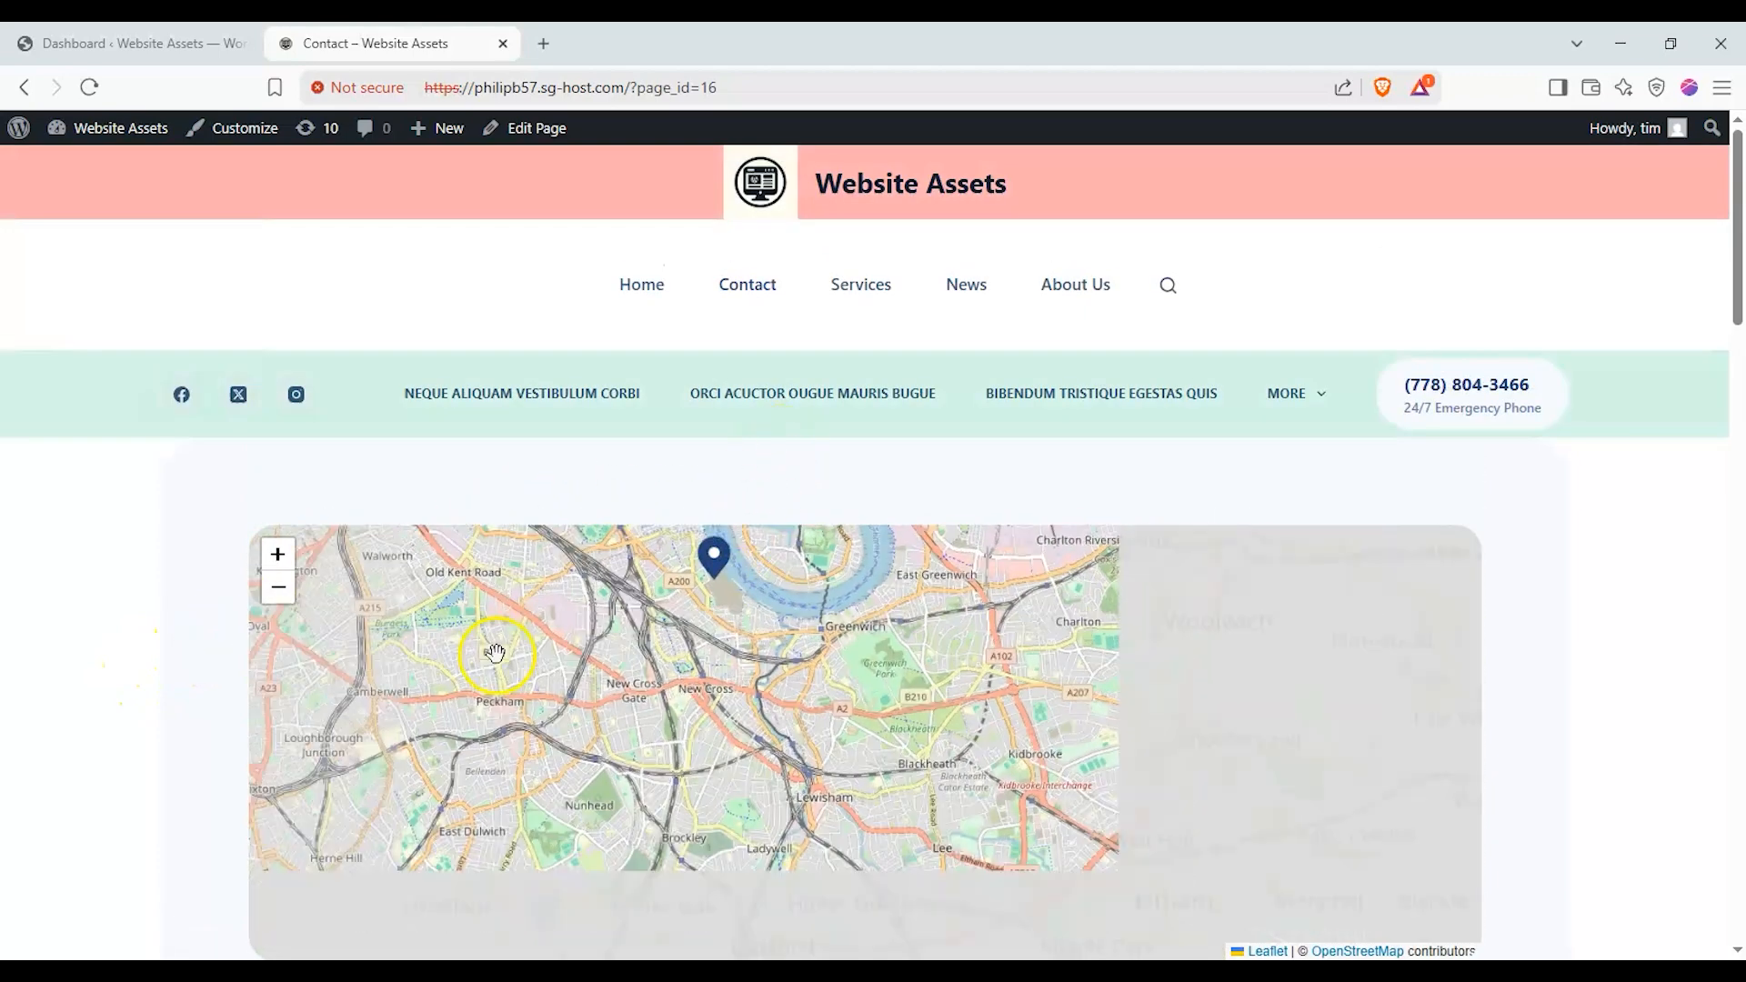
scroll(136, 636, "down", 4)
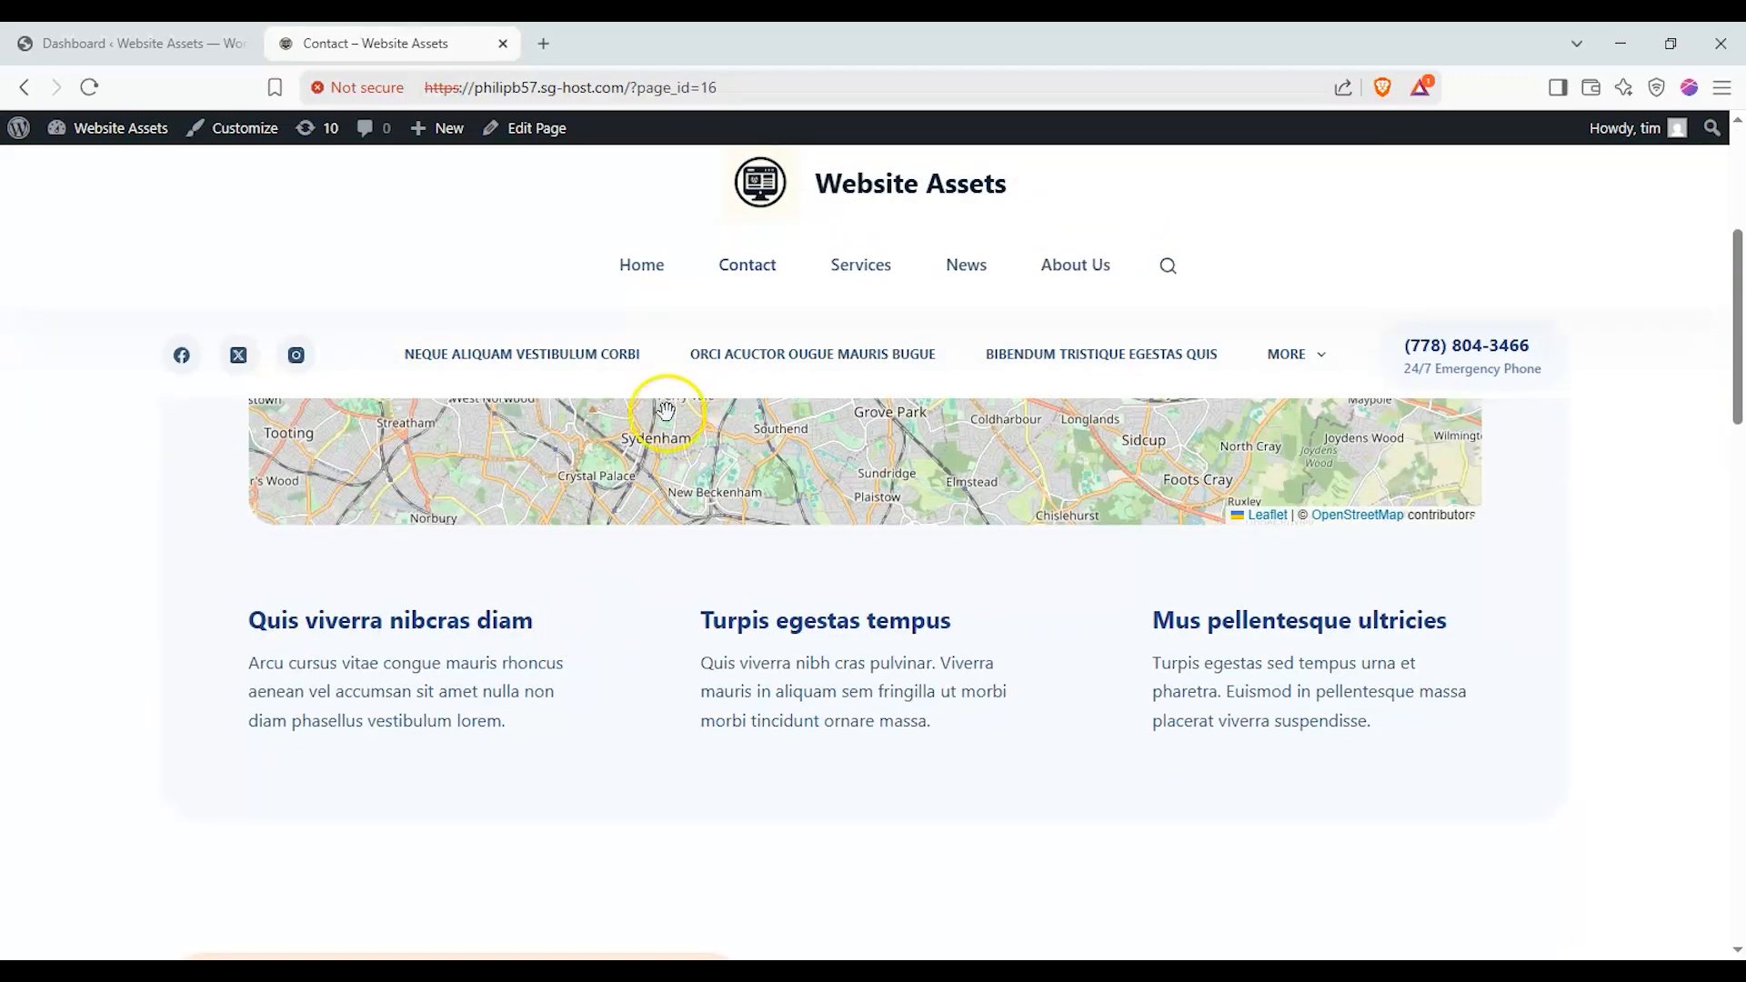
scroll(665, 410, "up", 2)
scroll(300, 615, "up", 3)
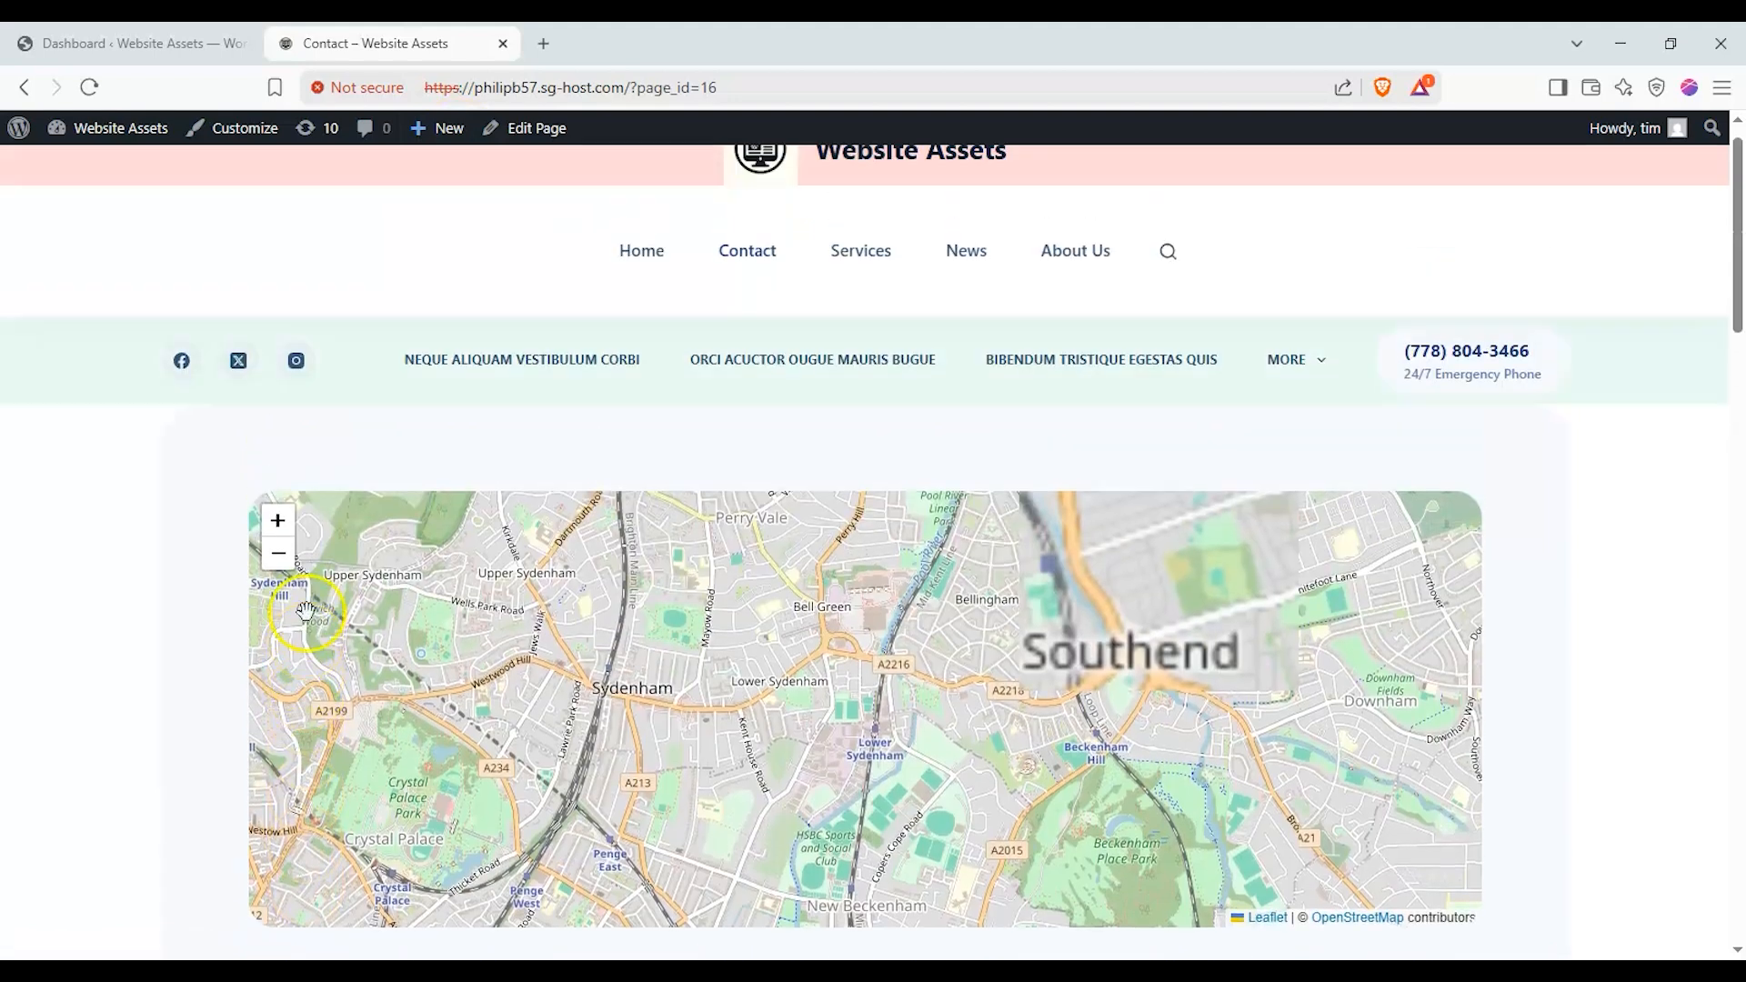
left_click(664, 284)
Open the list of all pages in the WordPress dashboard and examine the Front Page and Posts Page labels
left_click(119, 43)
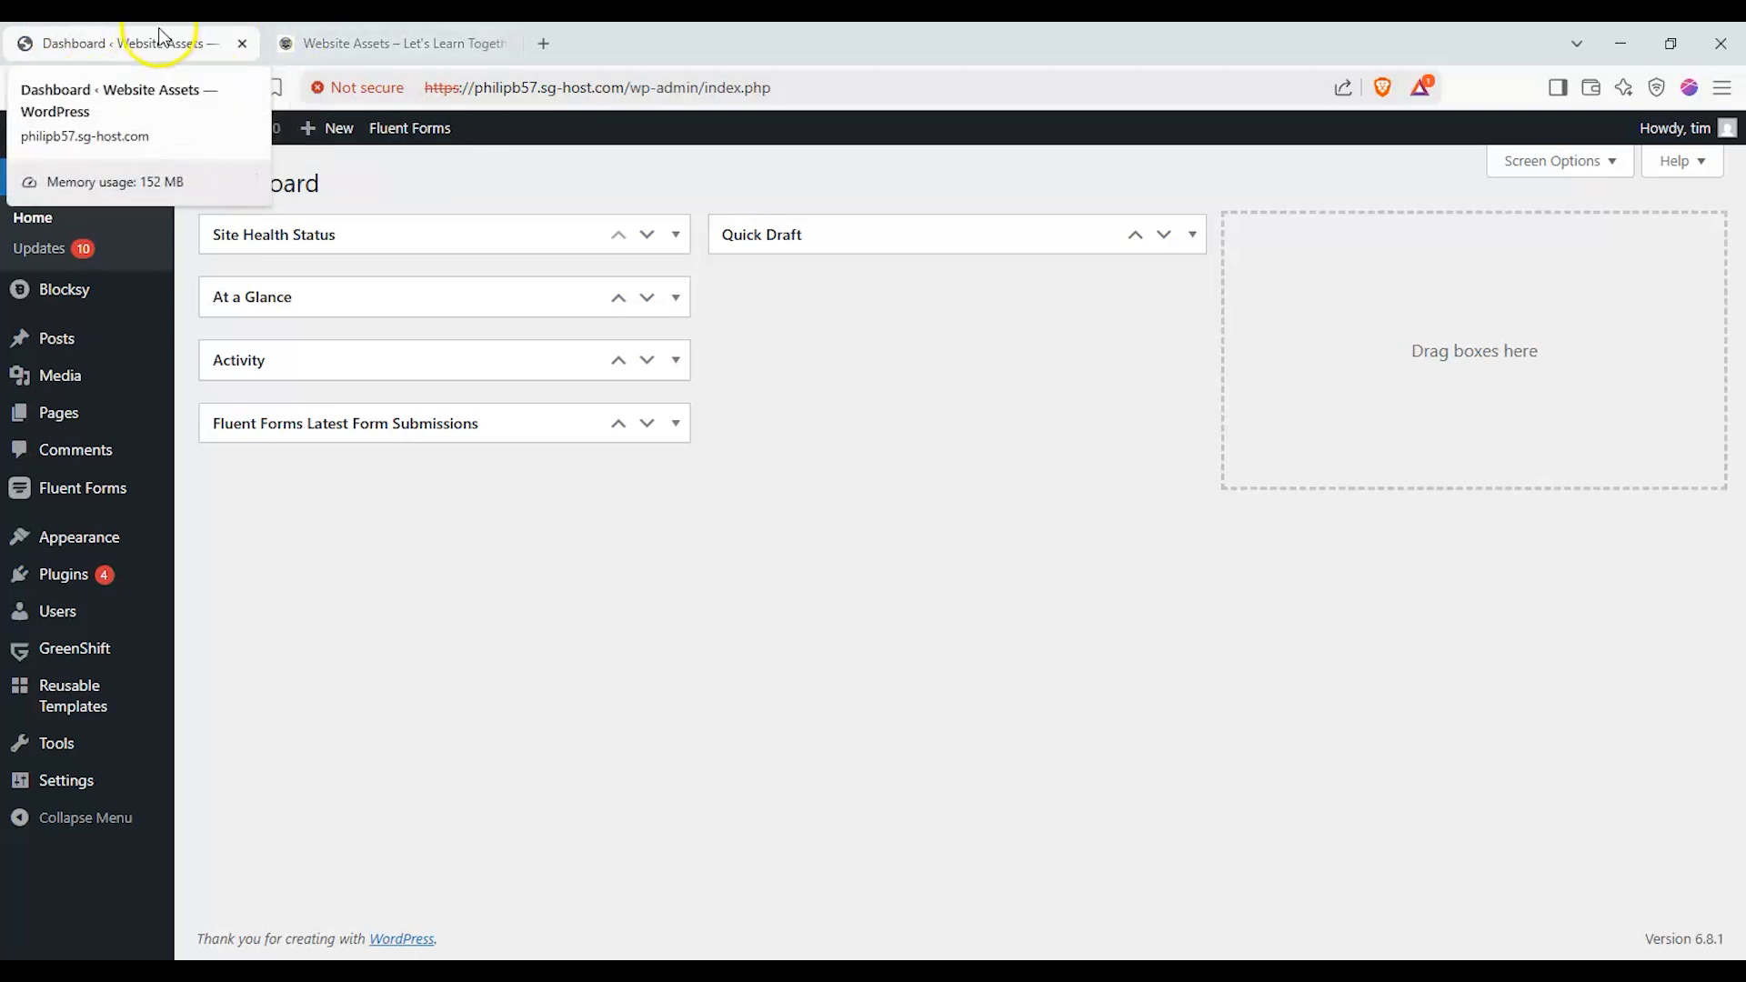
mouse_move(339, 136)
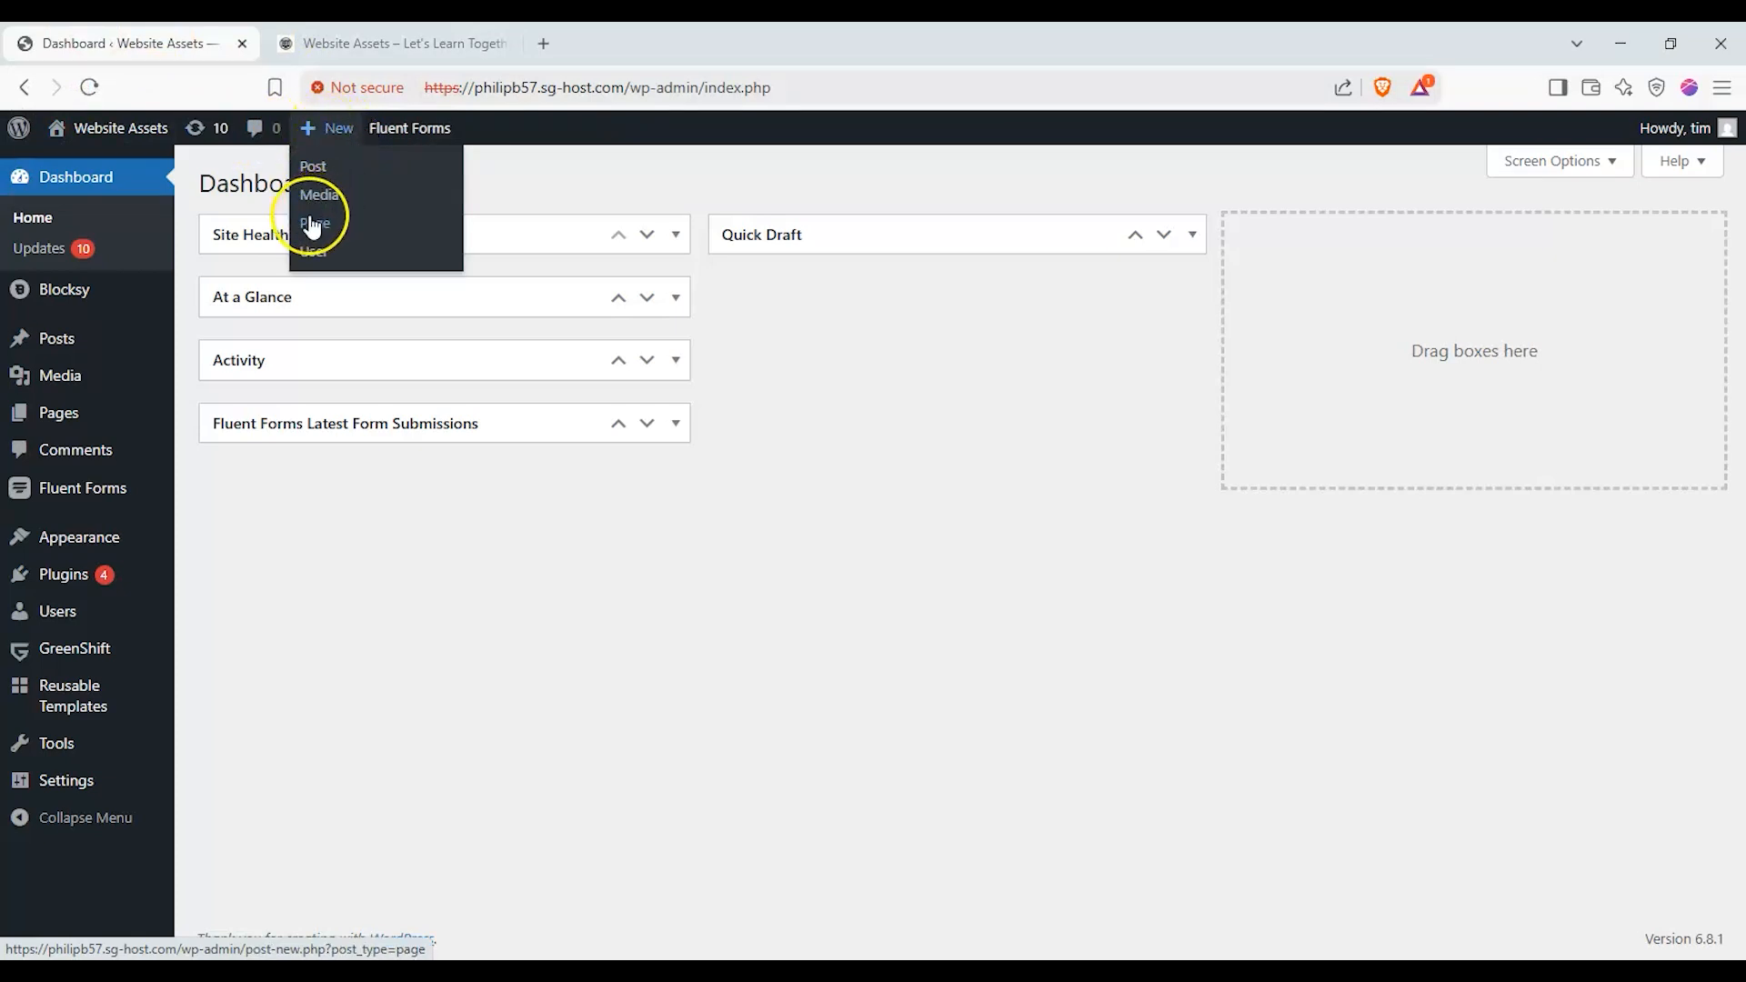
mouse_move(59, 424)
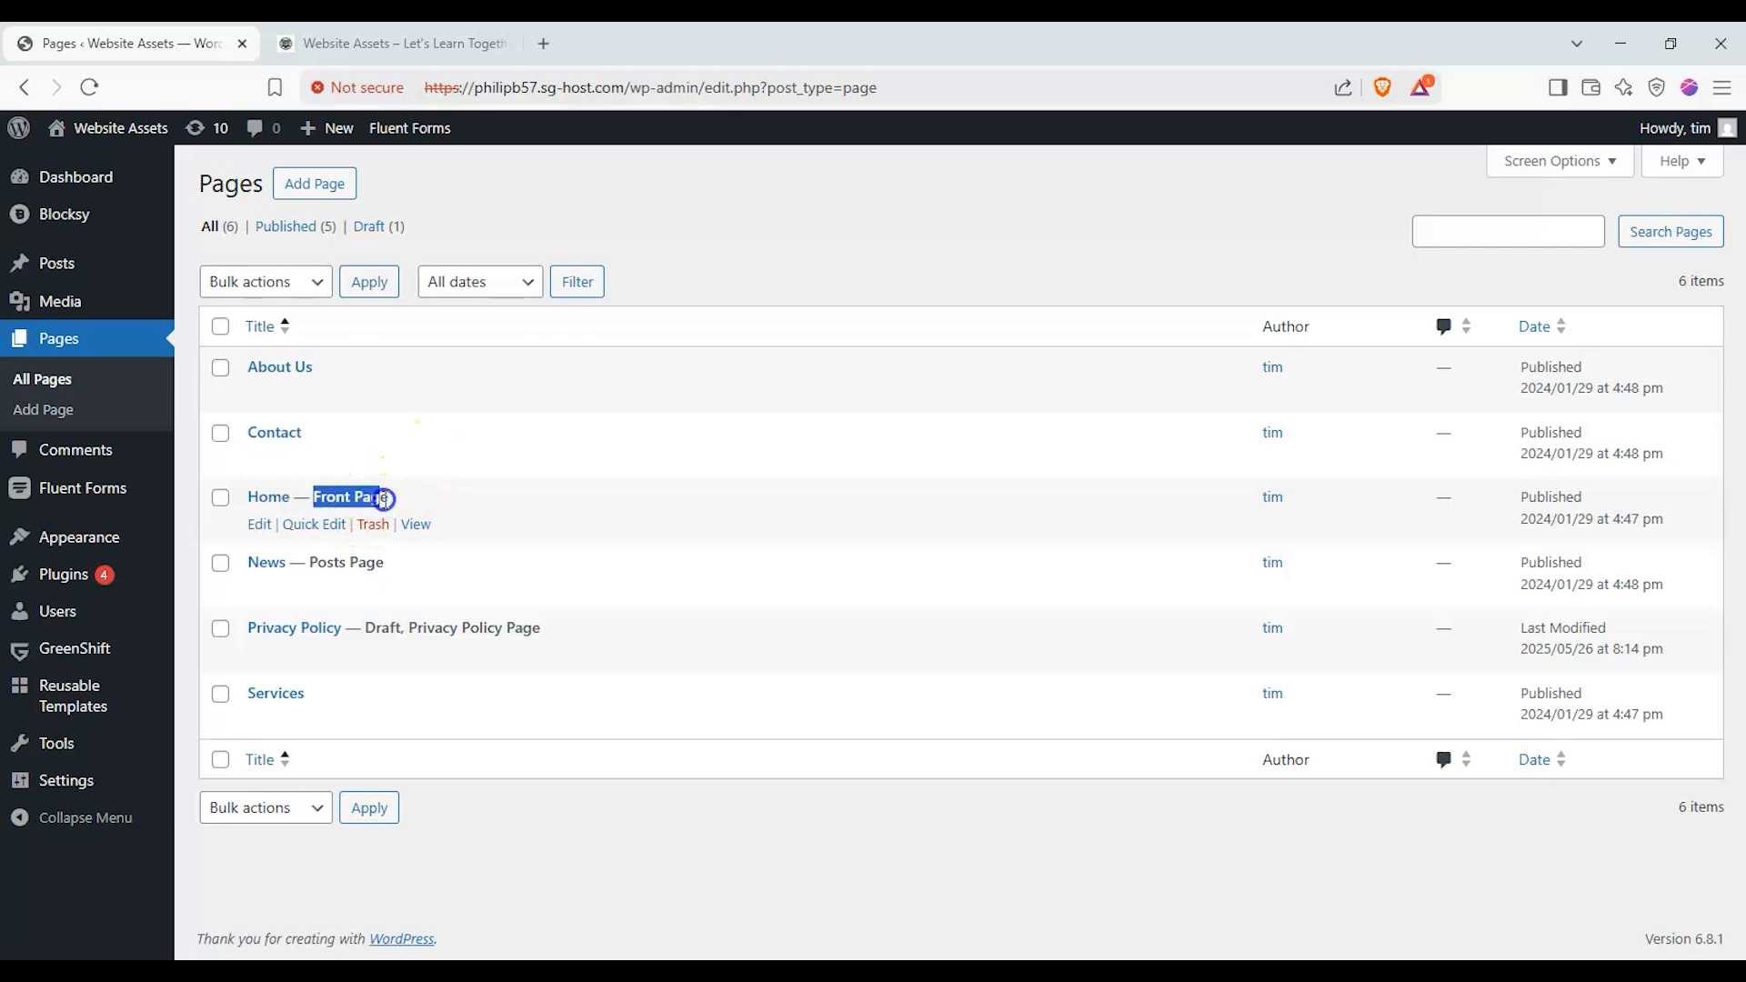
left_click_drag(307, 563, 378, 568)
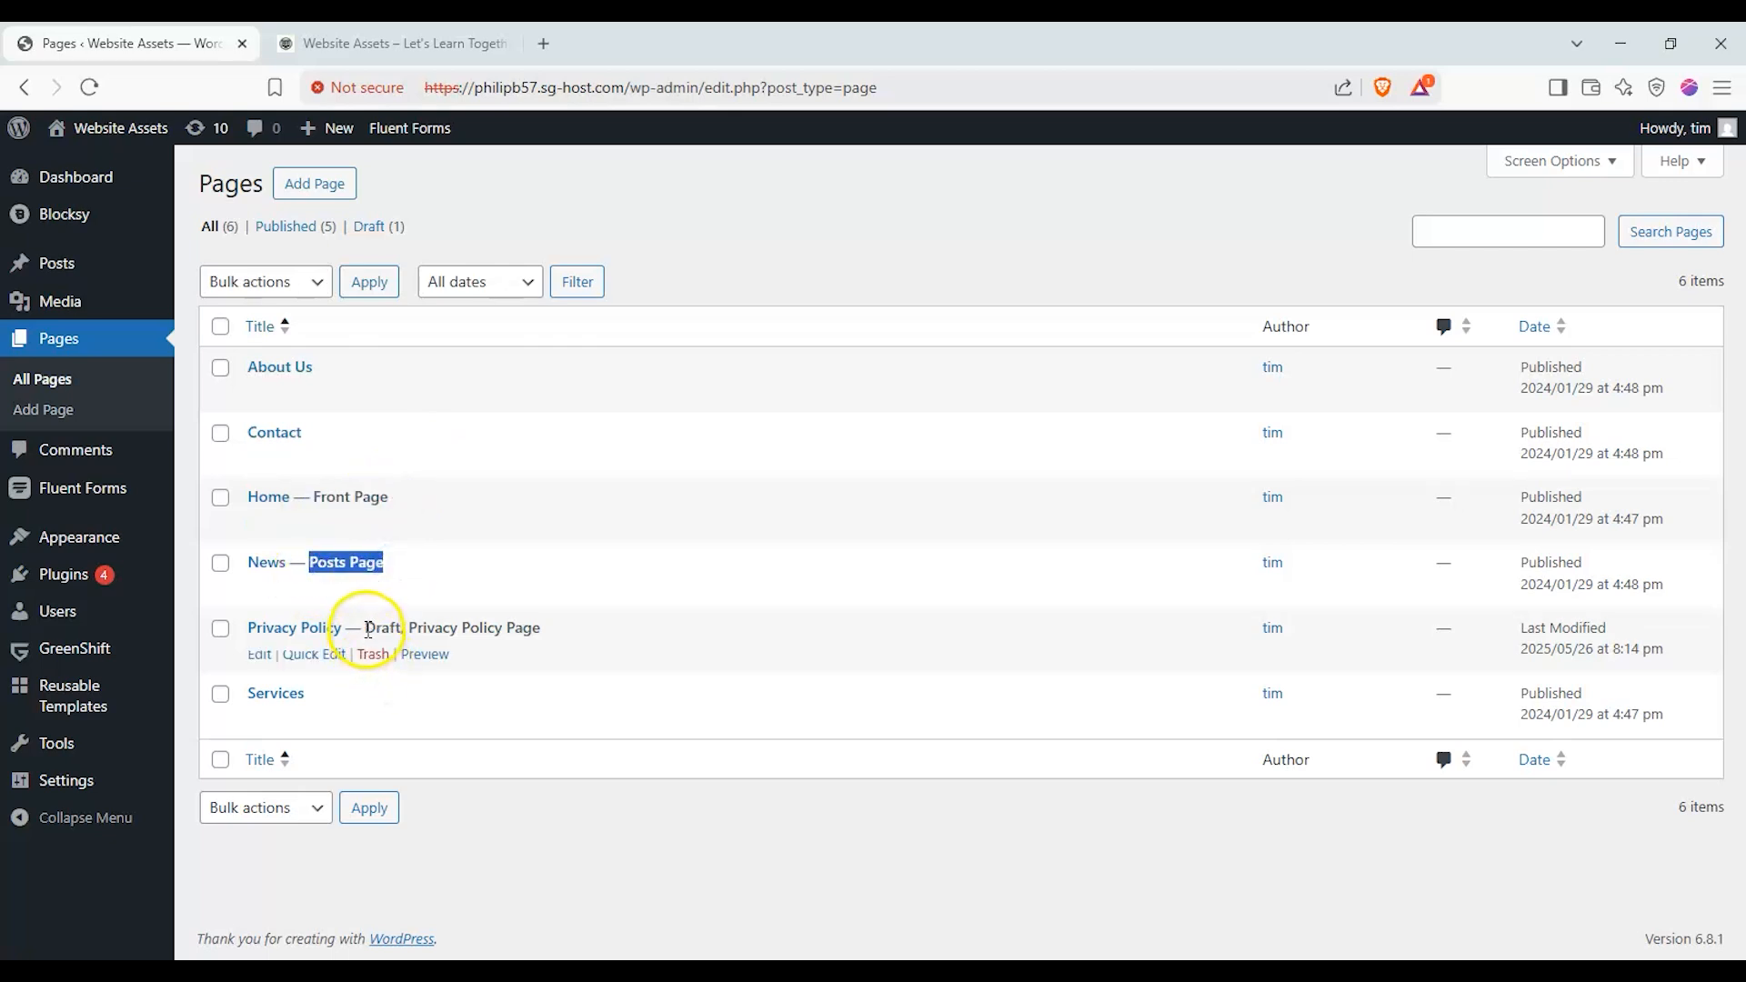
left_click(334, 505)
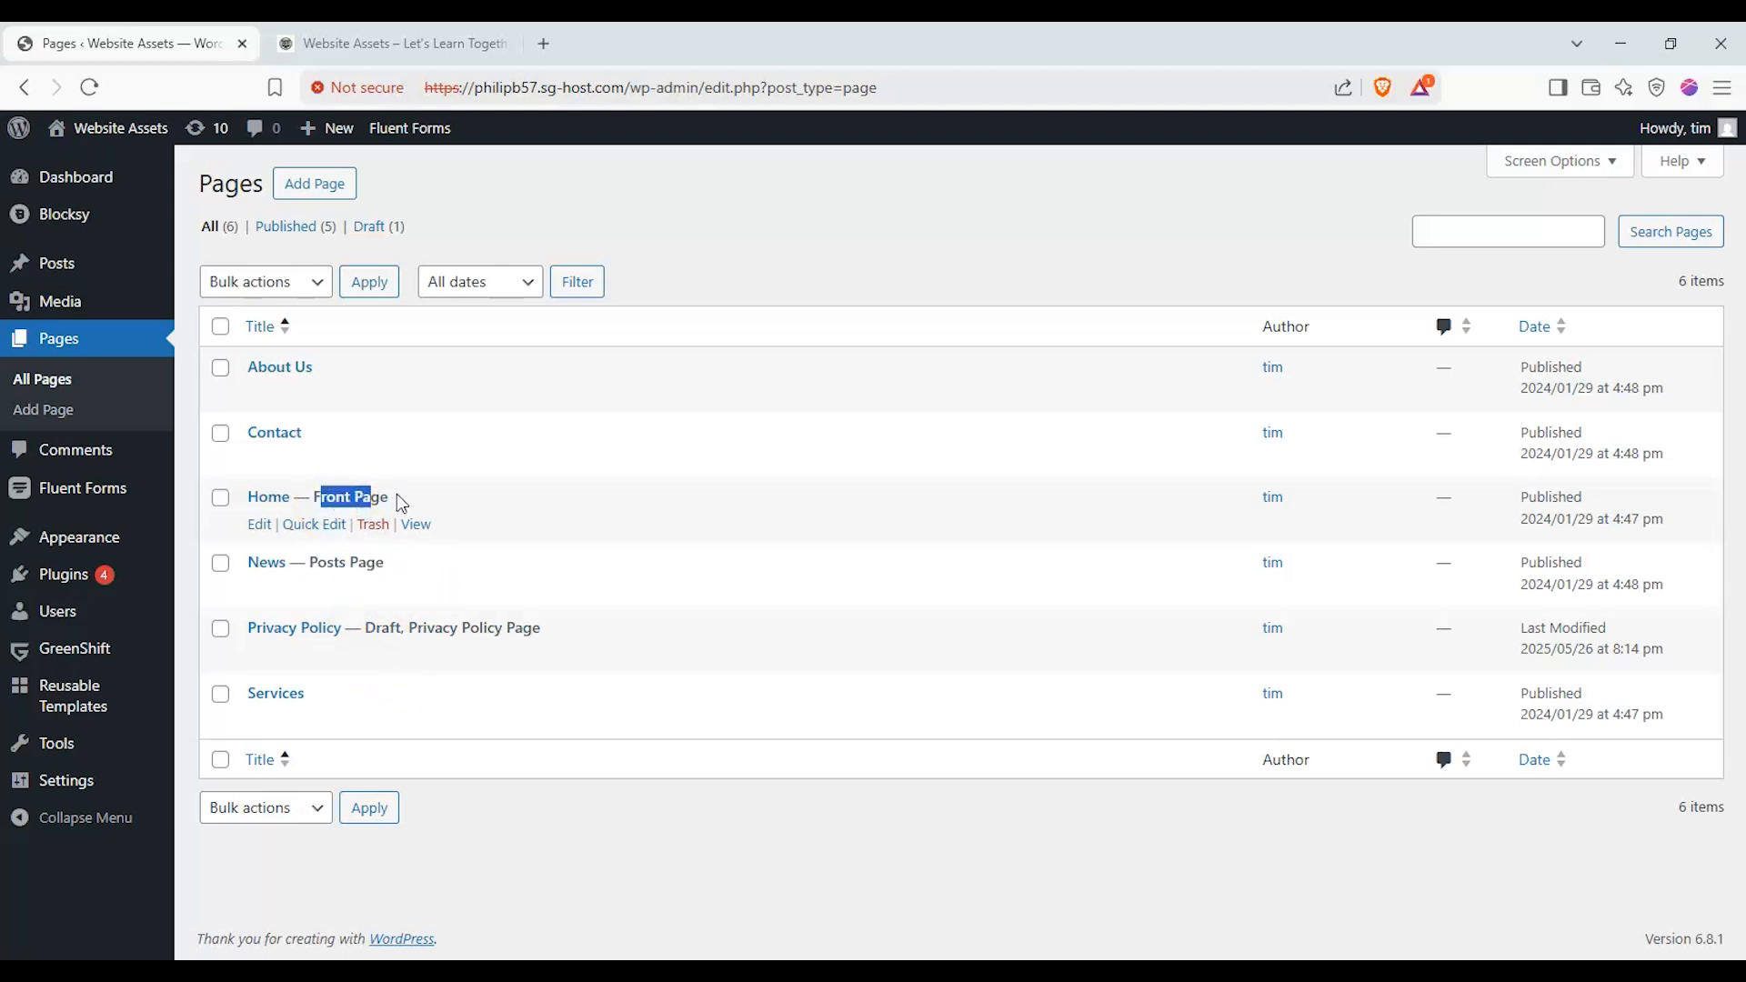
left_click(335, 560)
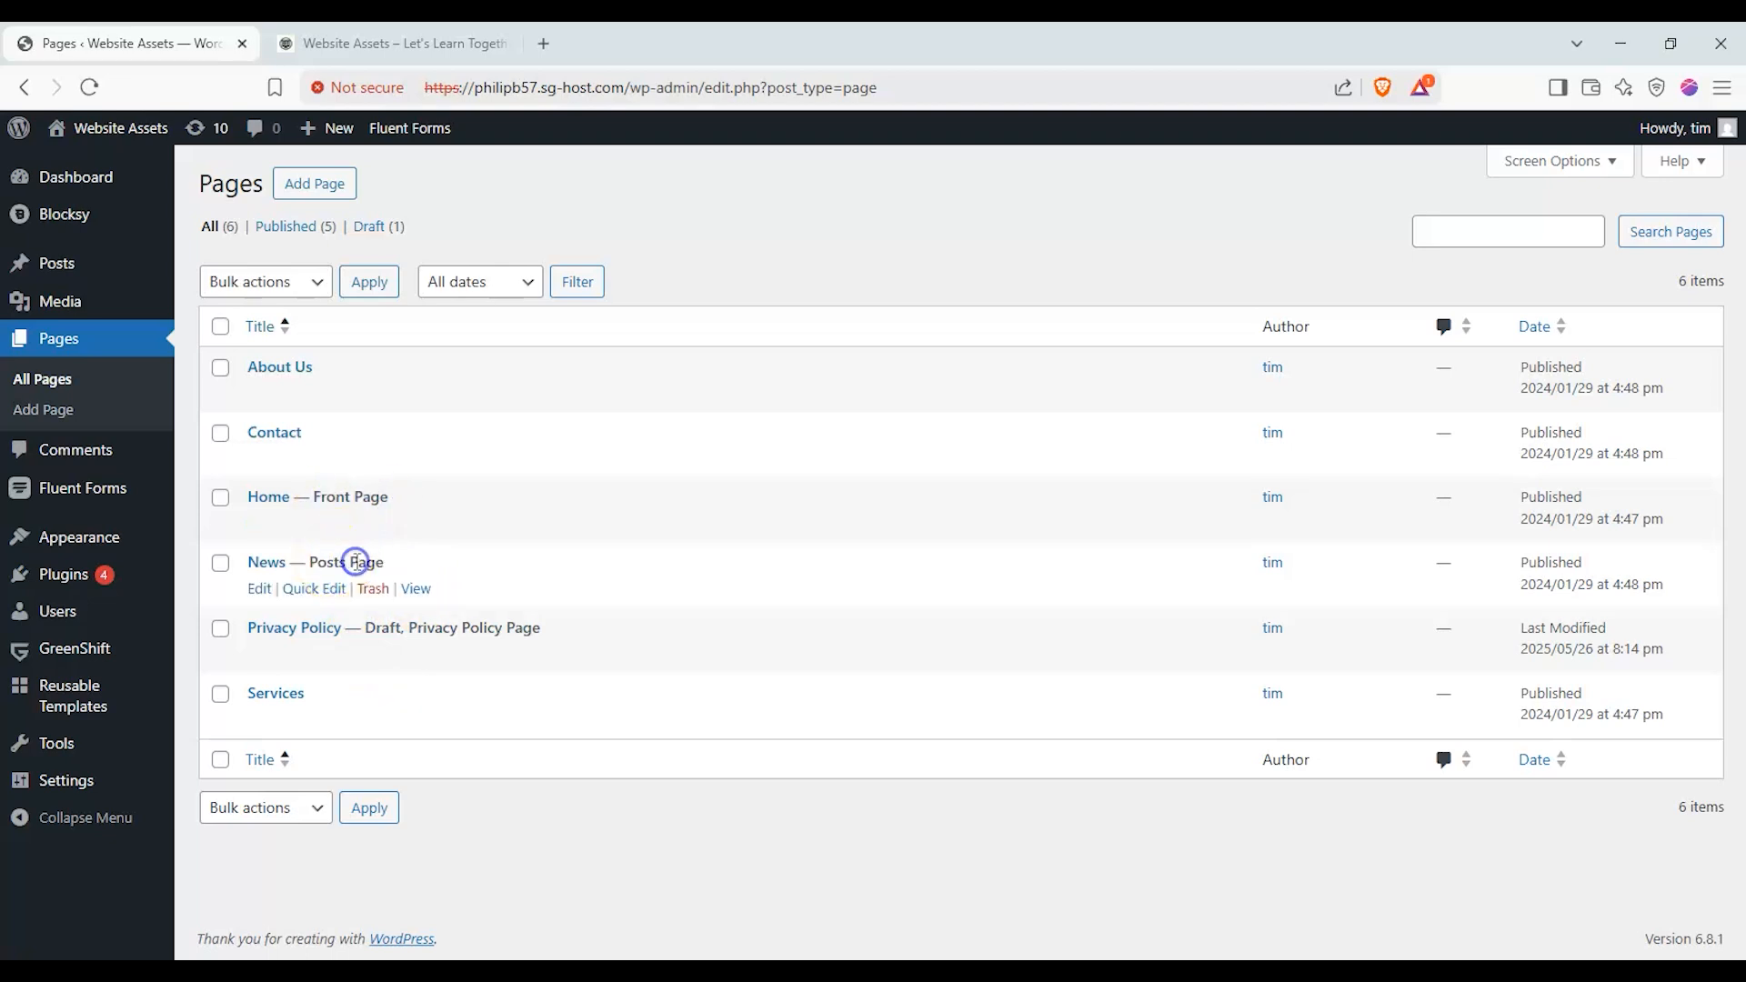
Create a new page and open the block library to browse the GreenShift blocks
left_click(342, 193)
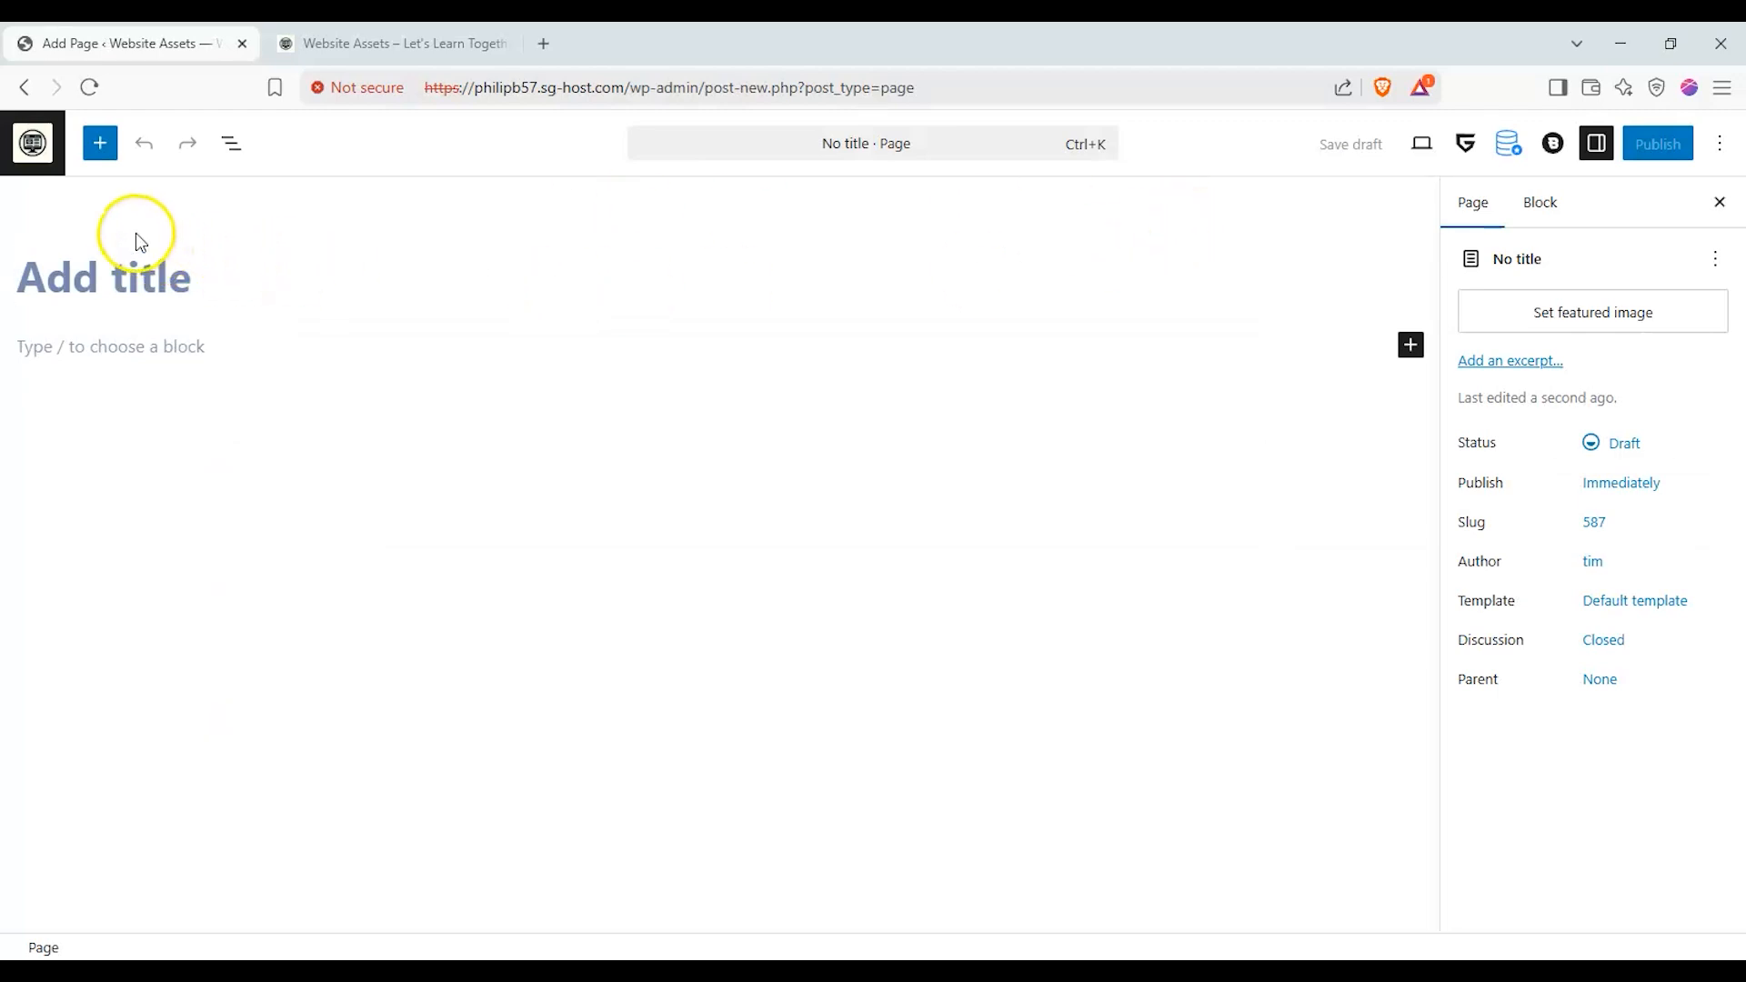
left_click(96, 144)
left_click(371, 282)
left_click_drag(372, 275, 876, 285)
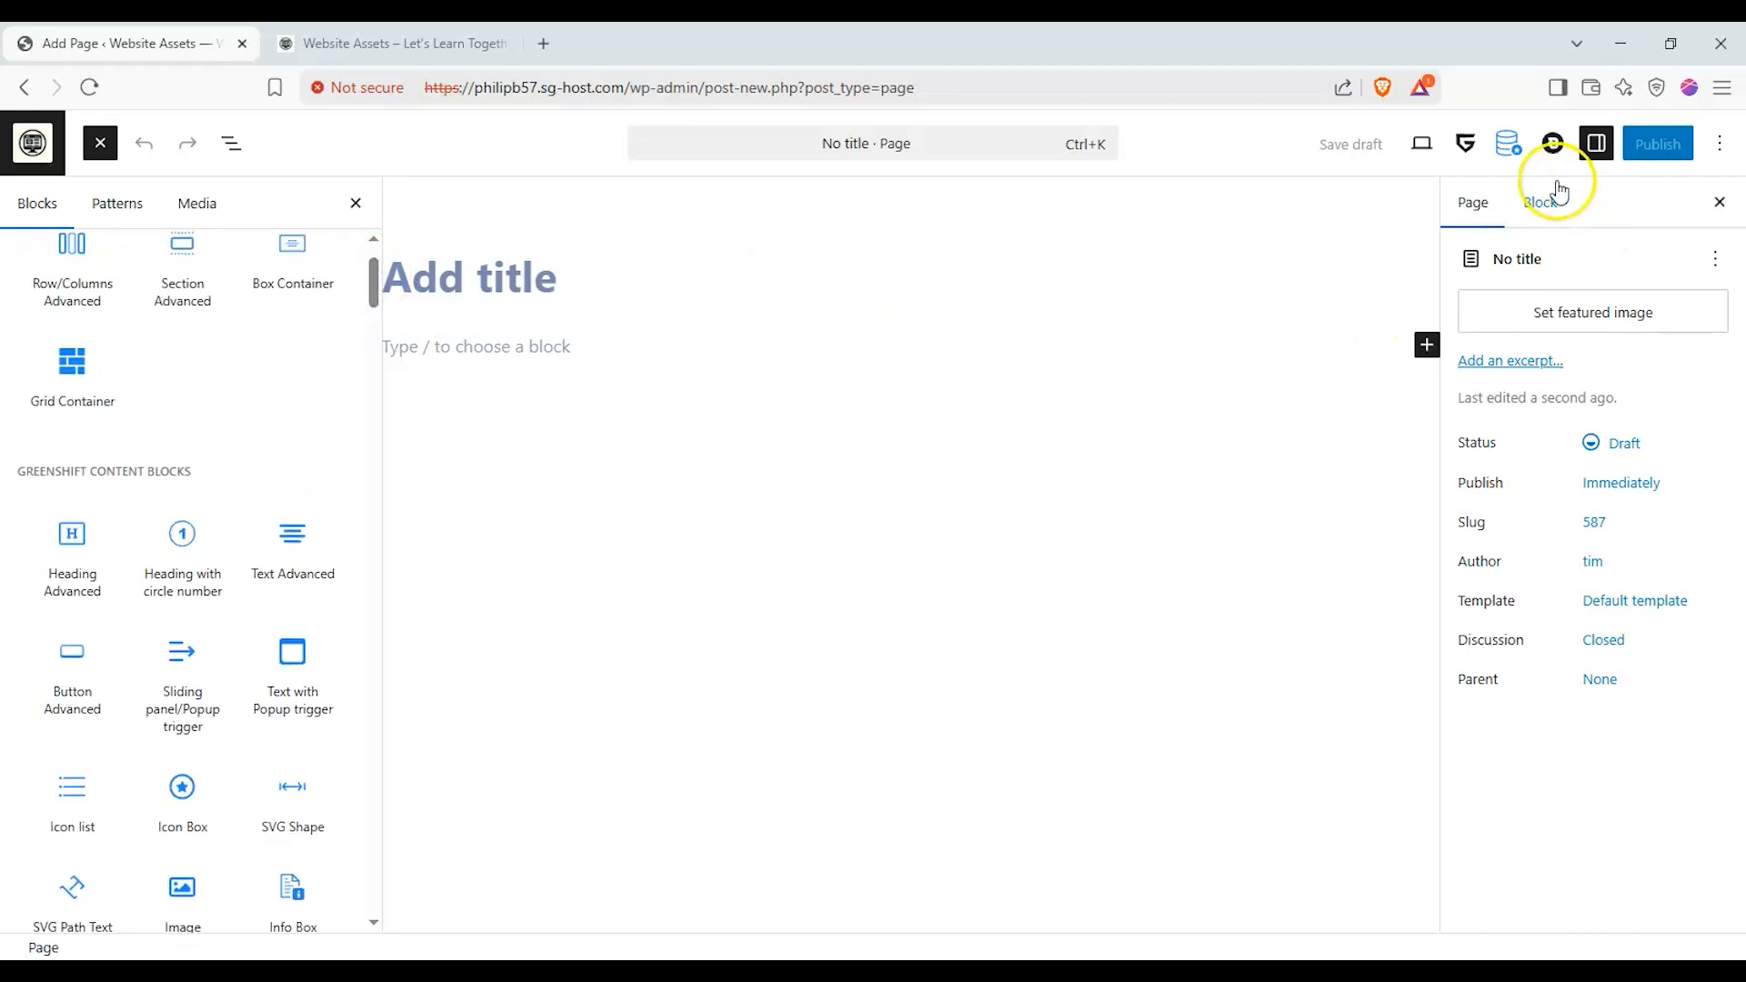
Insert the "Hero section with button" template from the GreenShift library into the new page and look it over
left_click(1511, 150)
left_click(1553, 283)
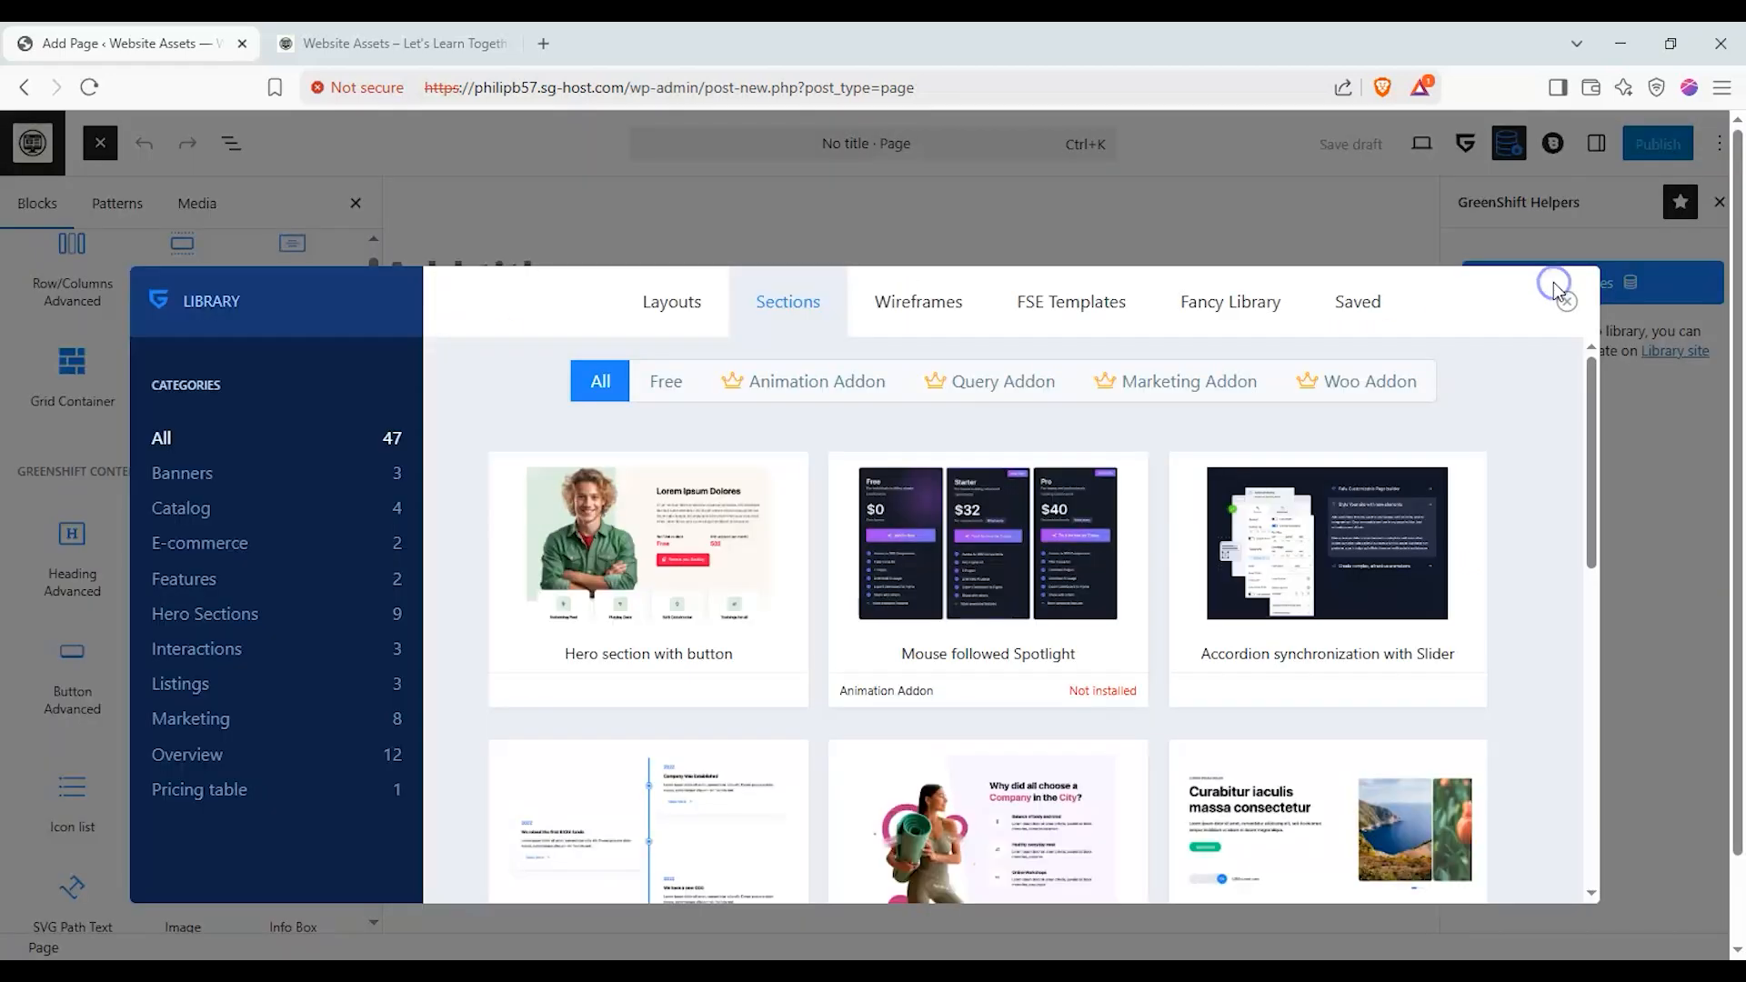
left_click(1536, 289)
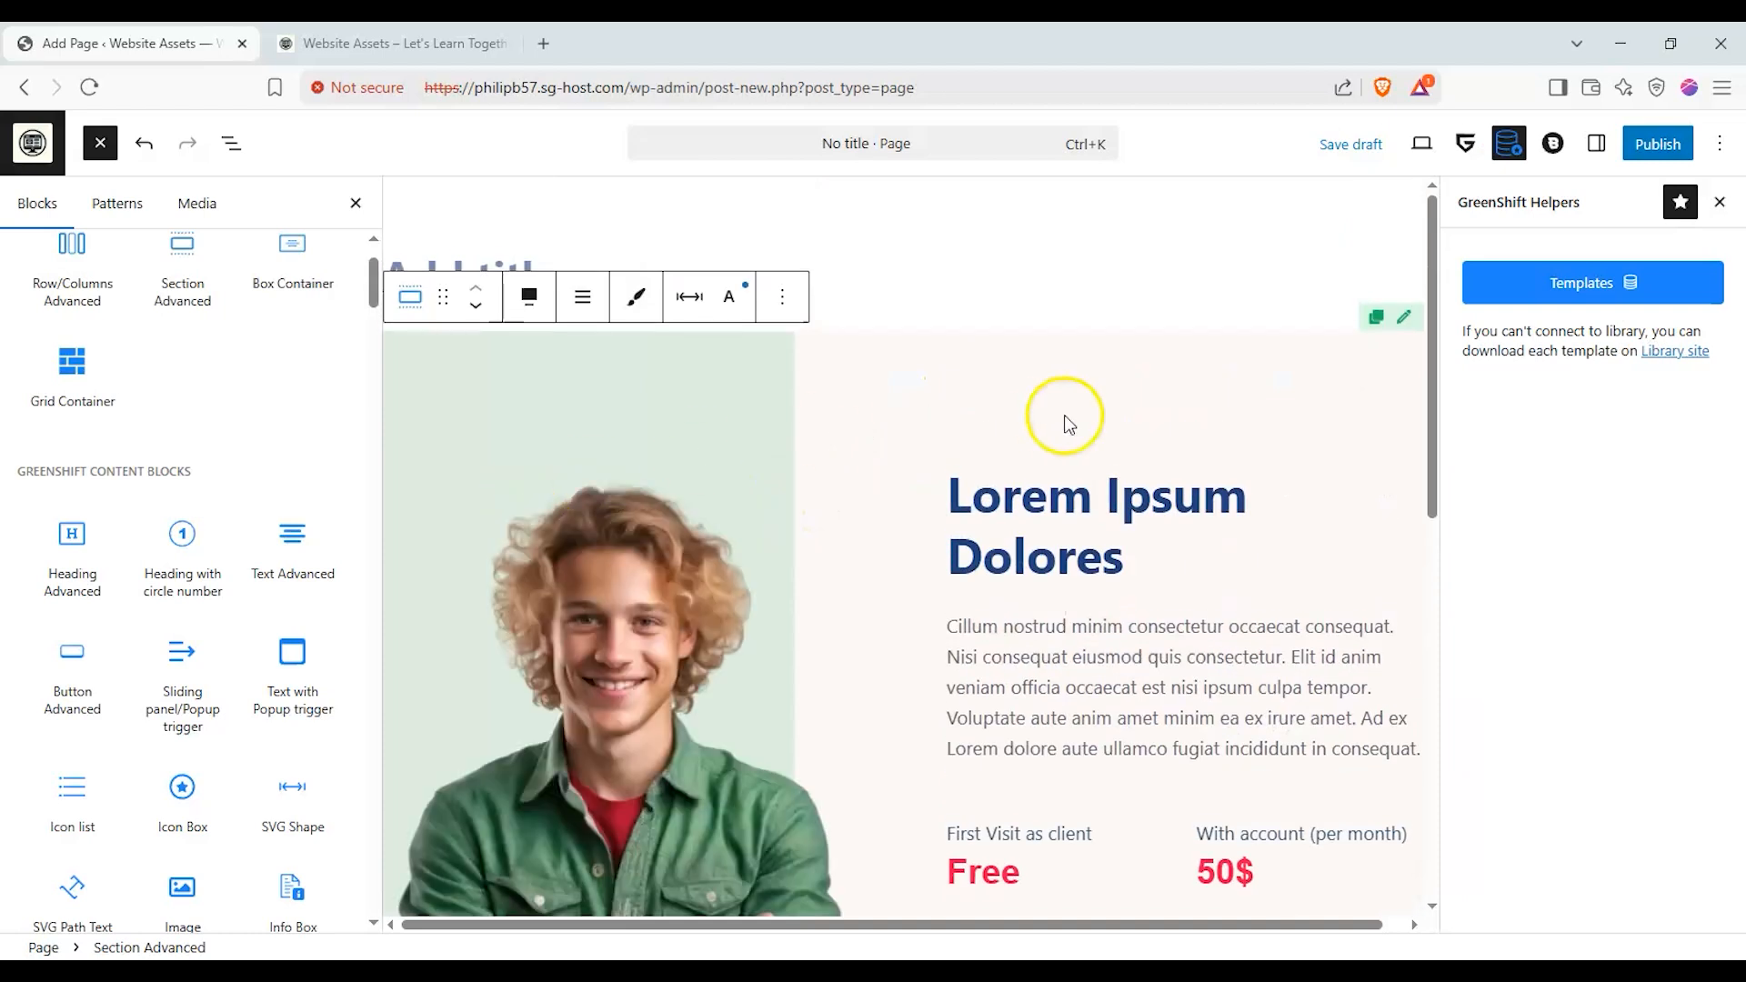
scroll(985, 663, "down", 6)
scroll(1021, 576, "up", 5)
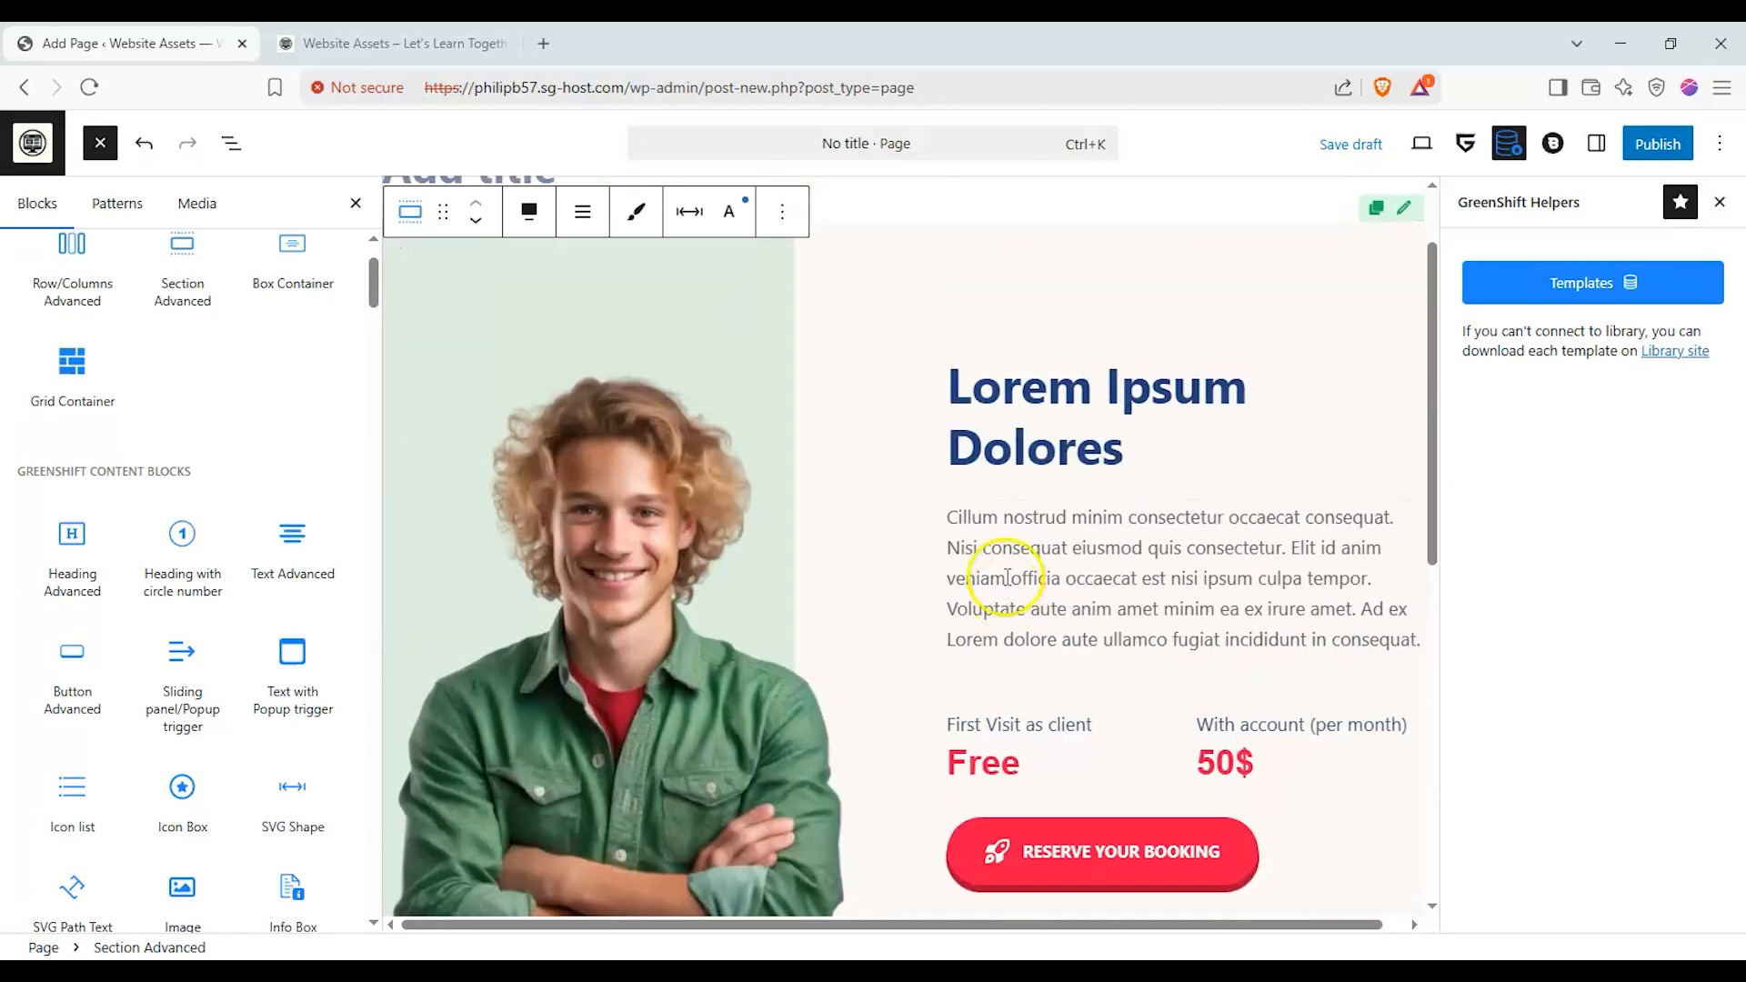
Switch to the live website and examine the homepage's header and navigation links
left_click(386, 40)
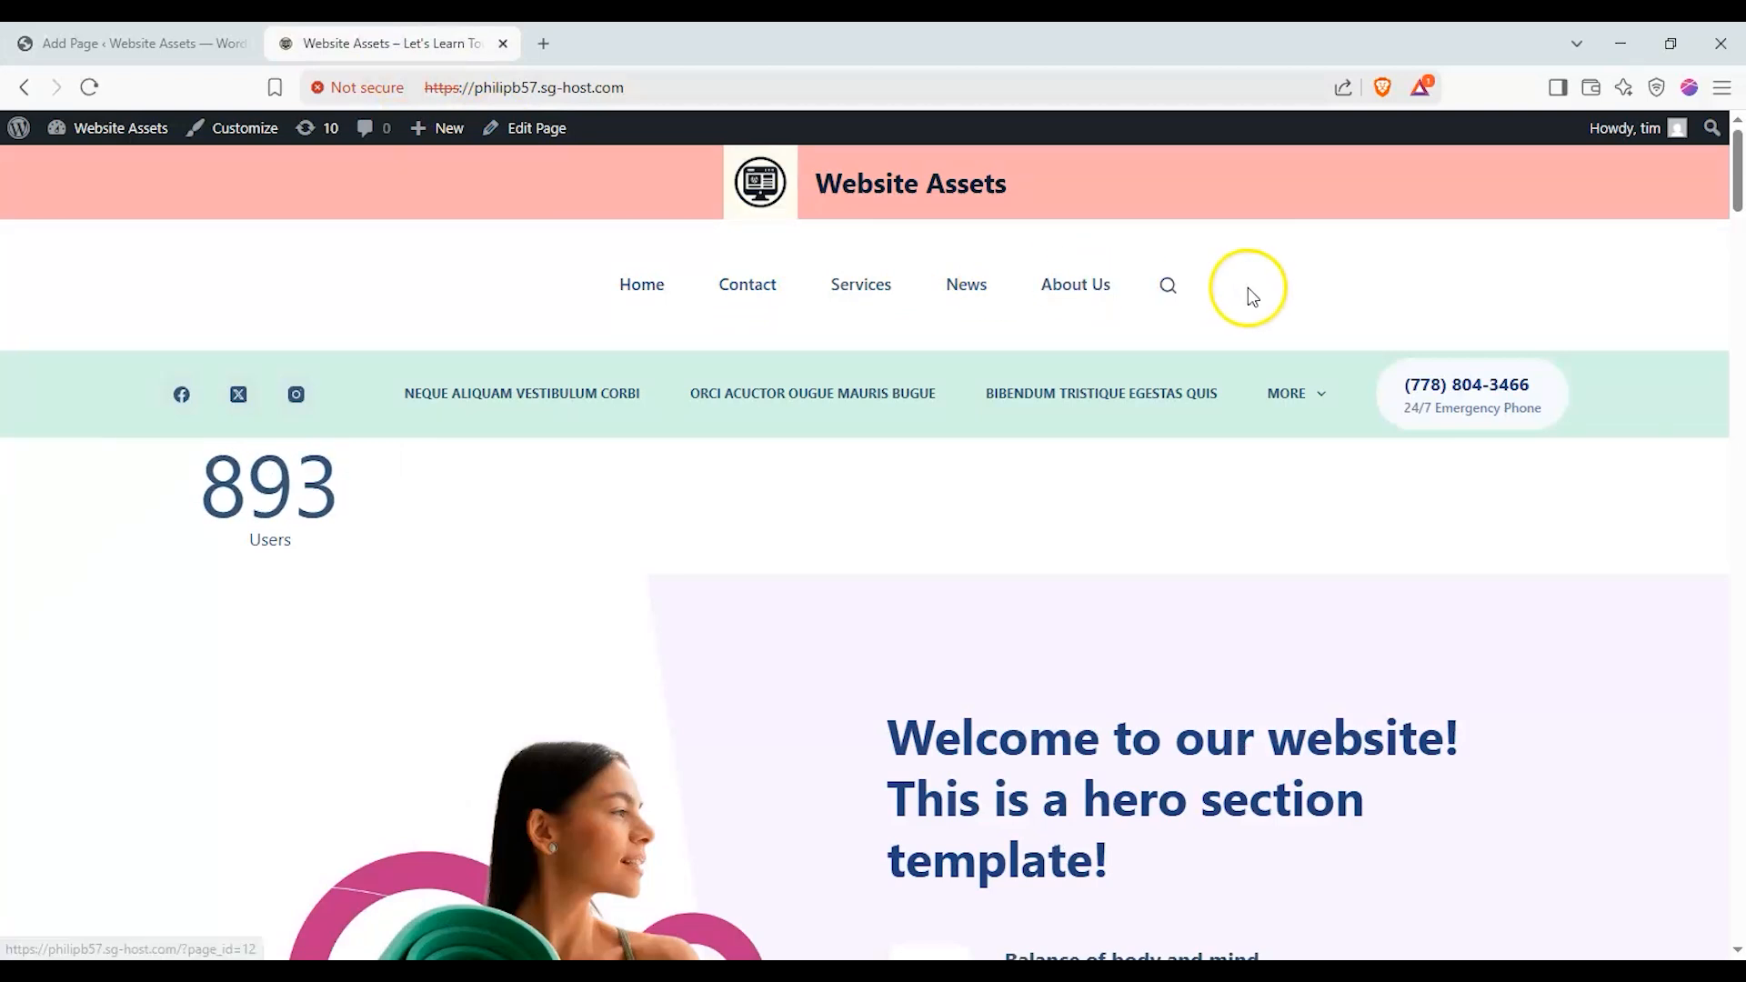
scroll(1248, 288, "down", 1)
scroll(1241, 269, "up", 1)
scroll(1261, 272, "down", 1)
scroll(1266, 265, "up", 1)
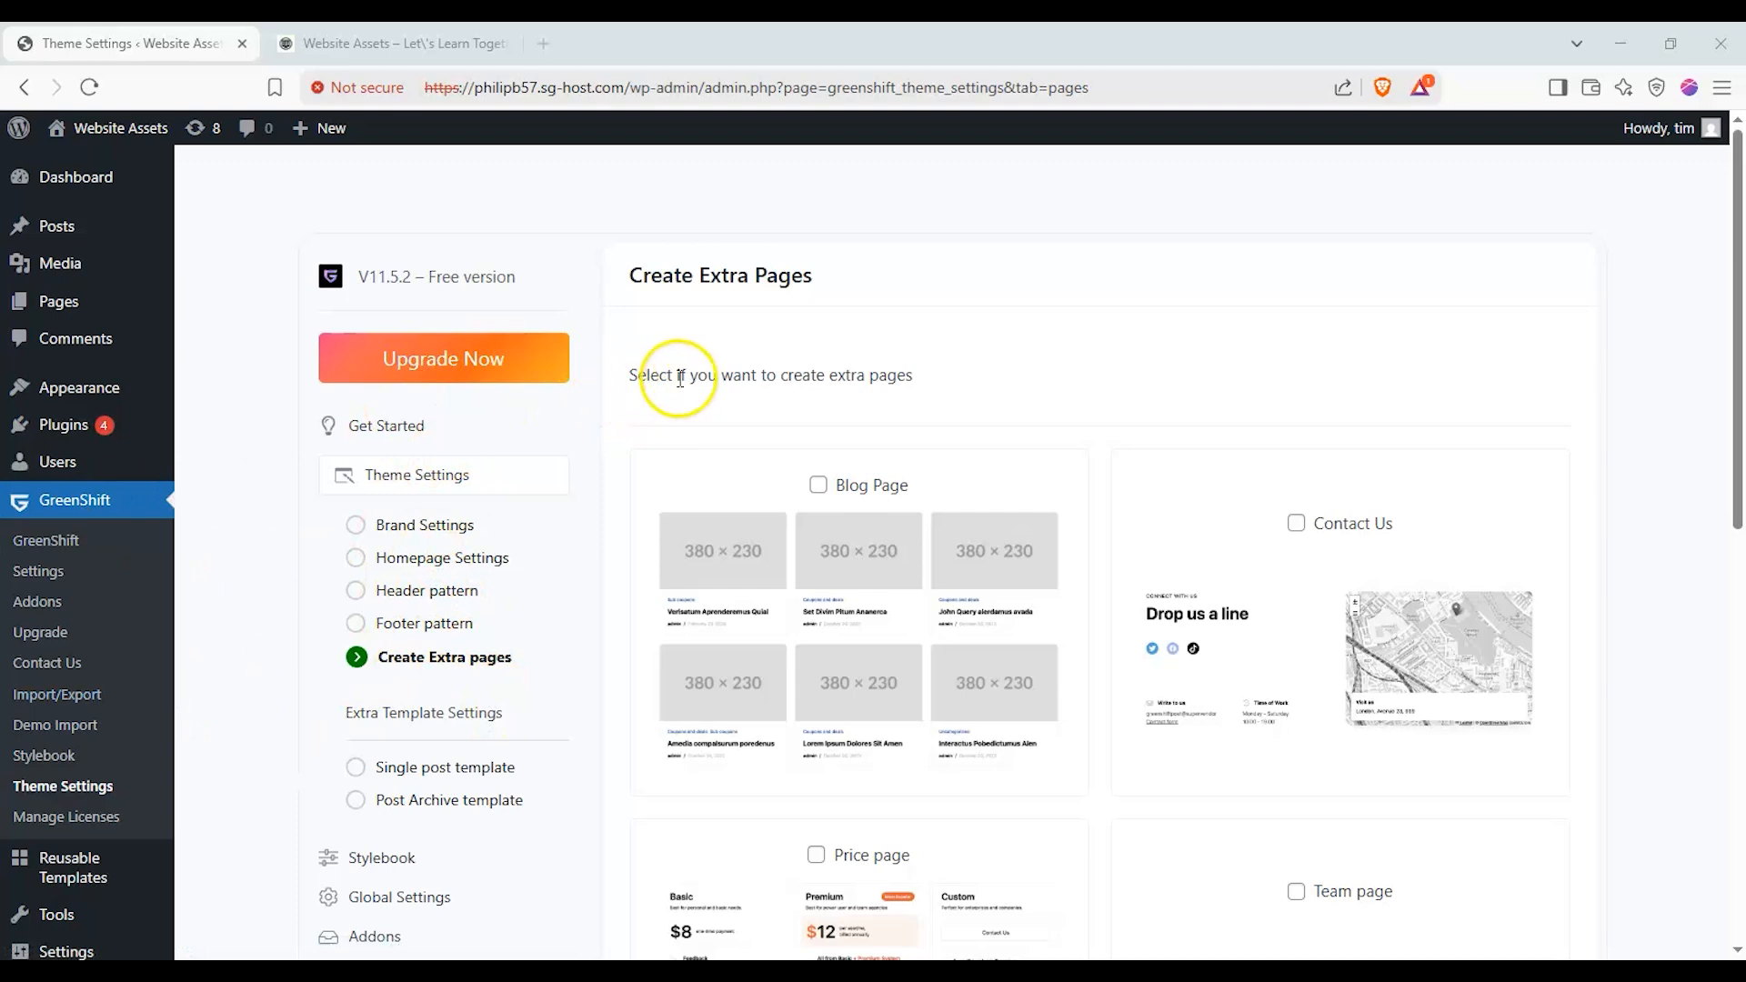
Examine the page templates offered under Create Extra Pages in the GreenShift theme settings
scroll(691, 373, "down", 3)
scroll(741, 350, "up", 1)
scroll(657, 368, "up", 1)
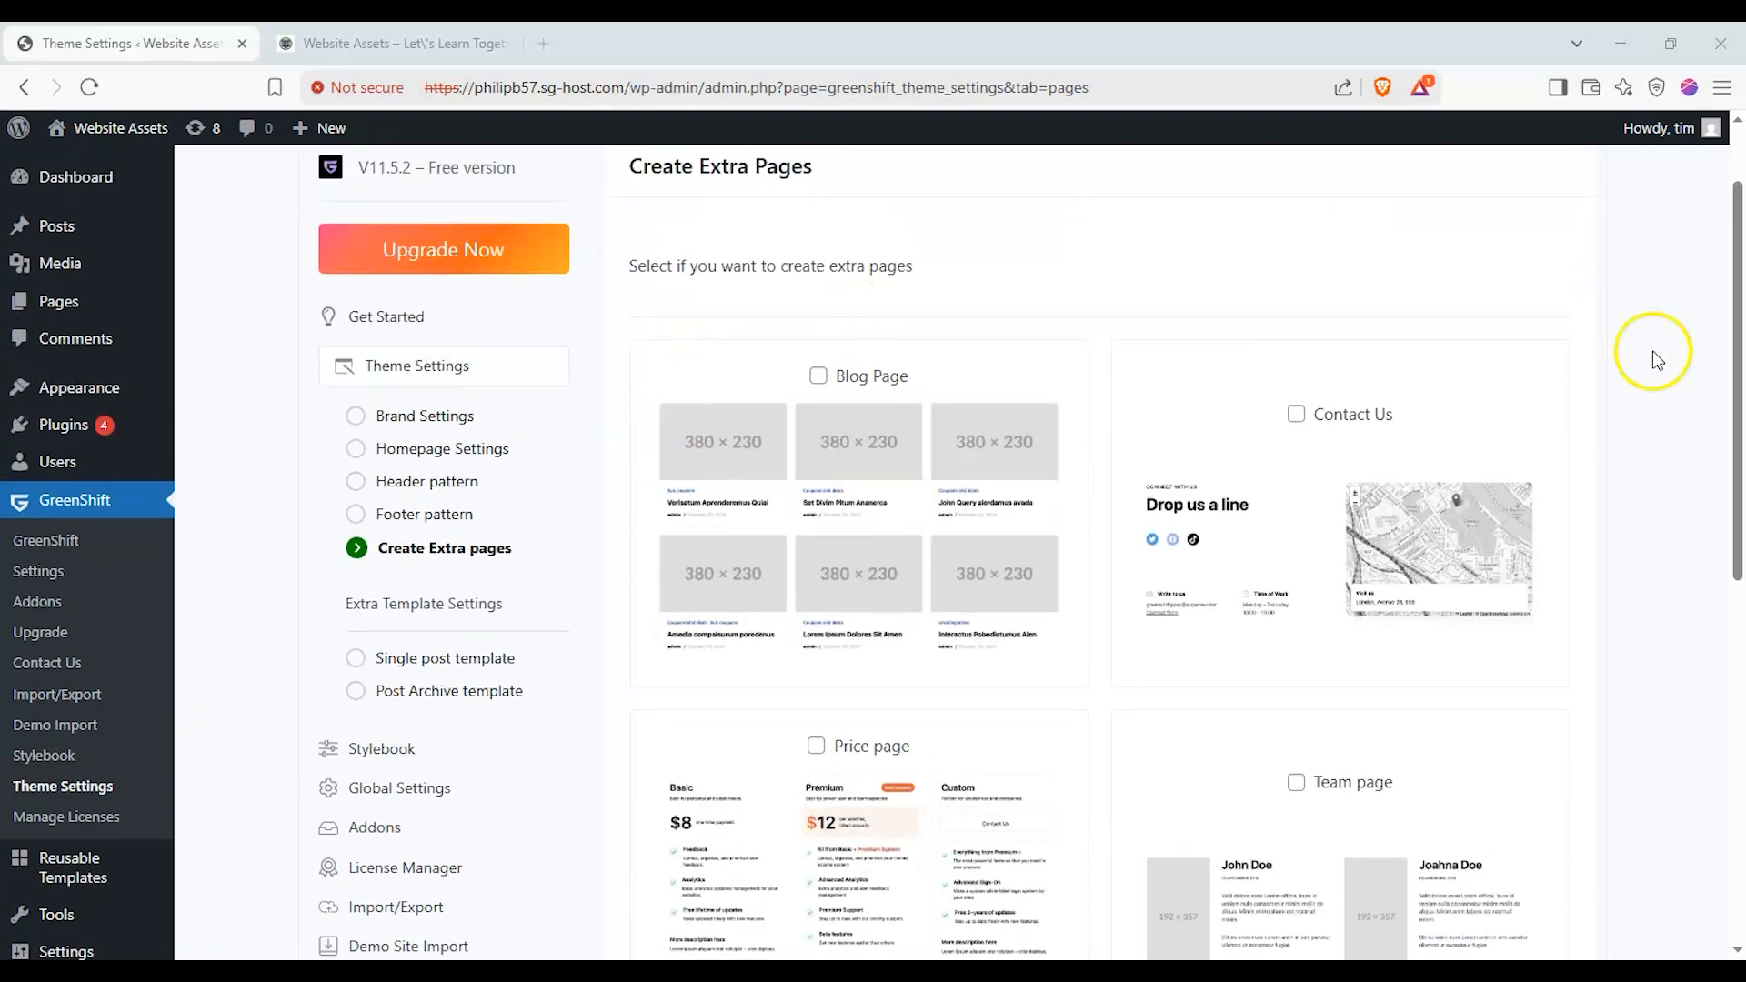
left_click_drag(1727, 298, 1442, 373)
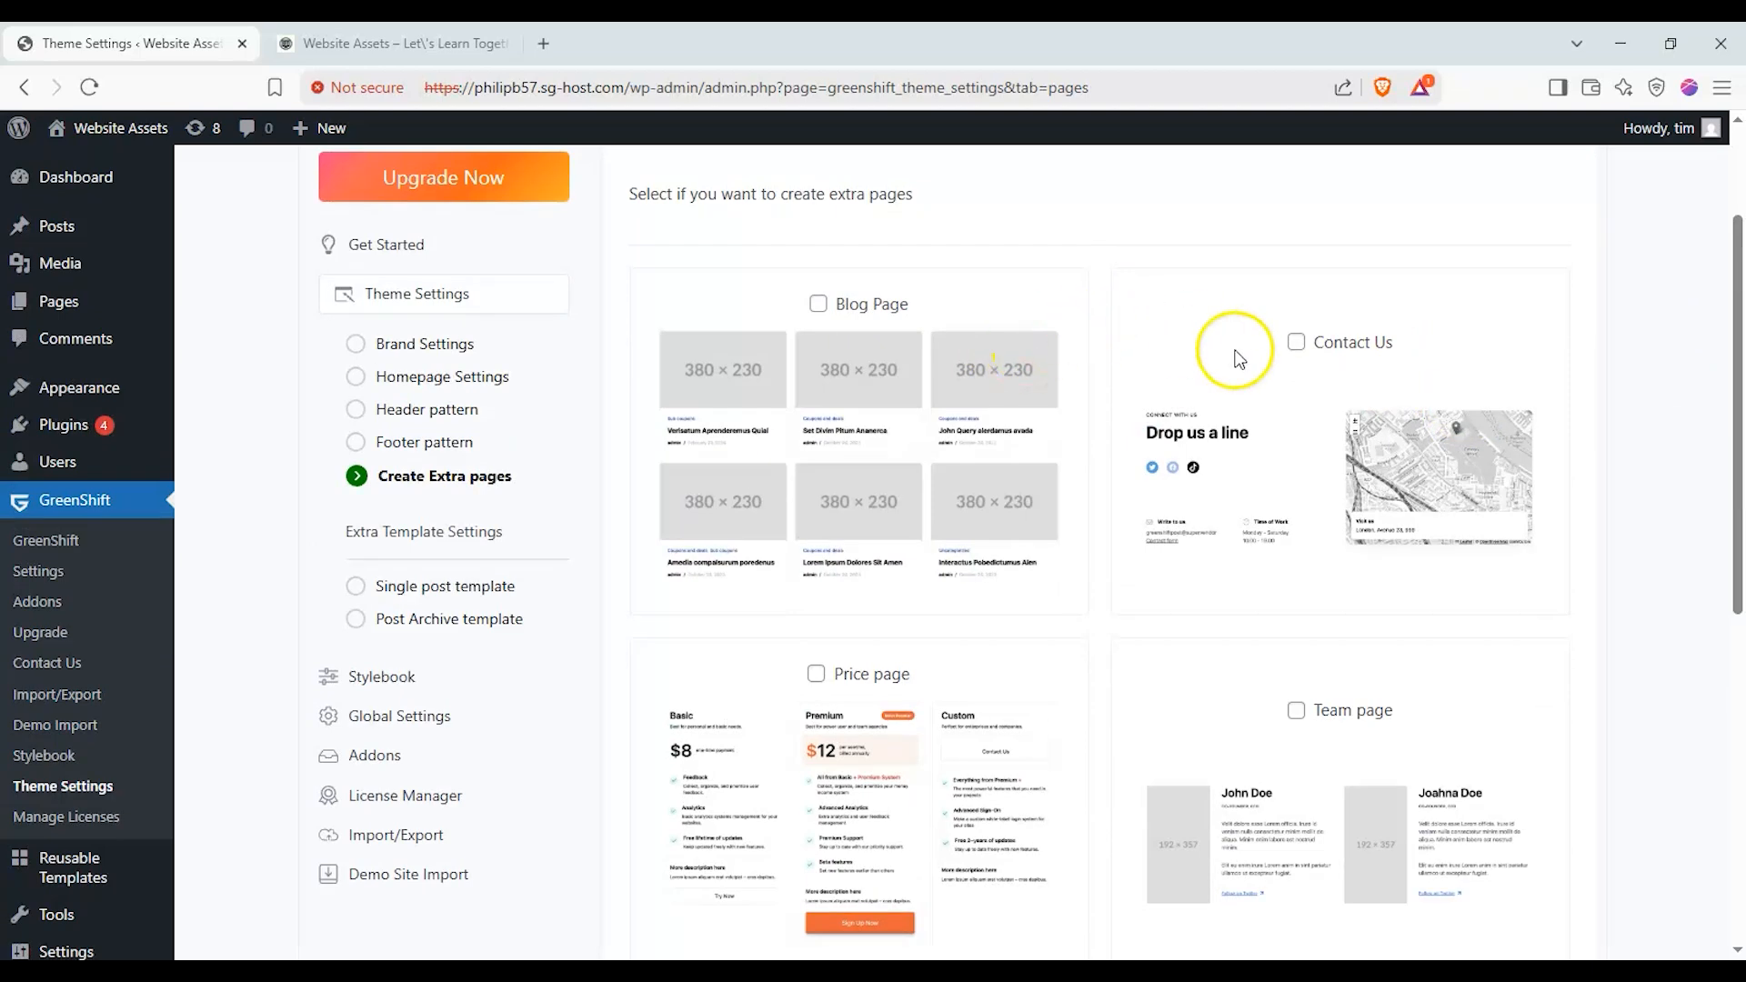
scroll(855, 304, "down", 3)
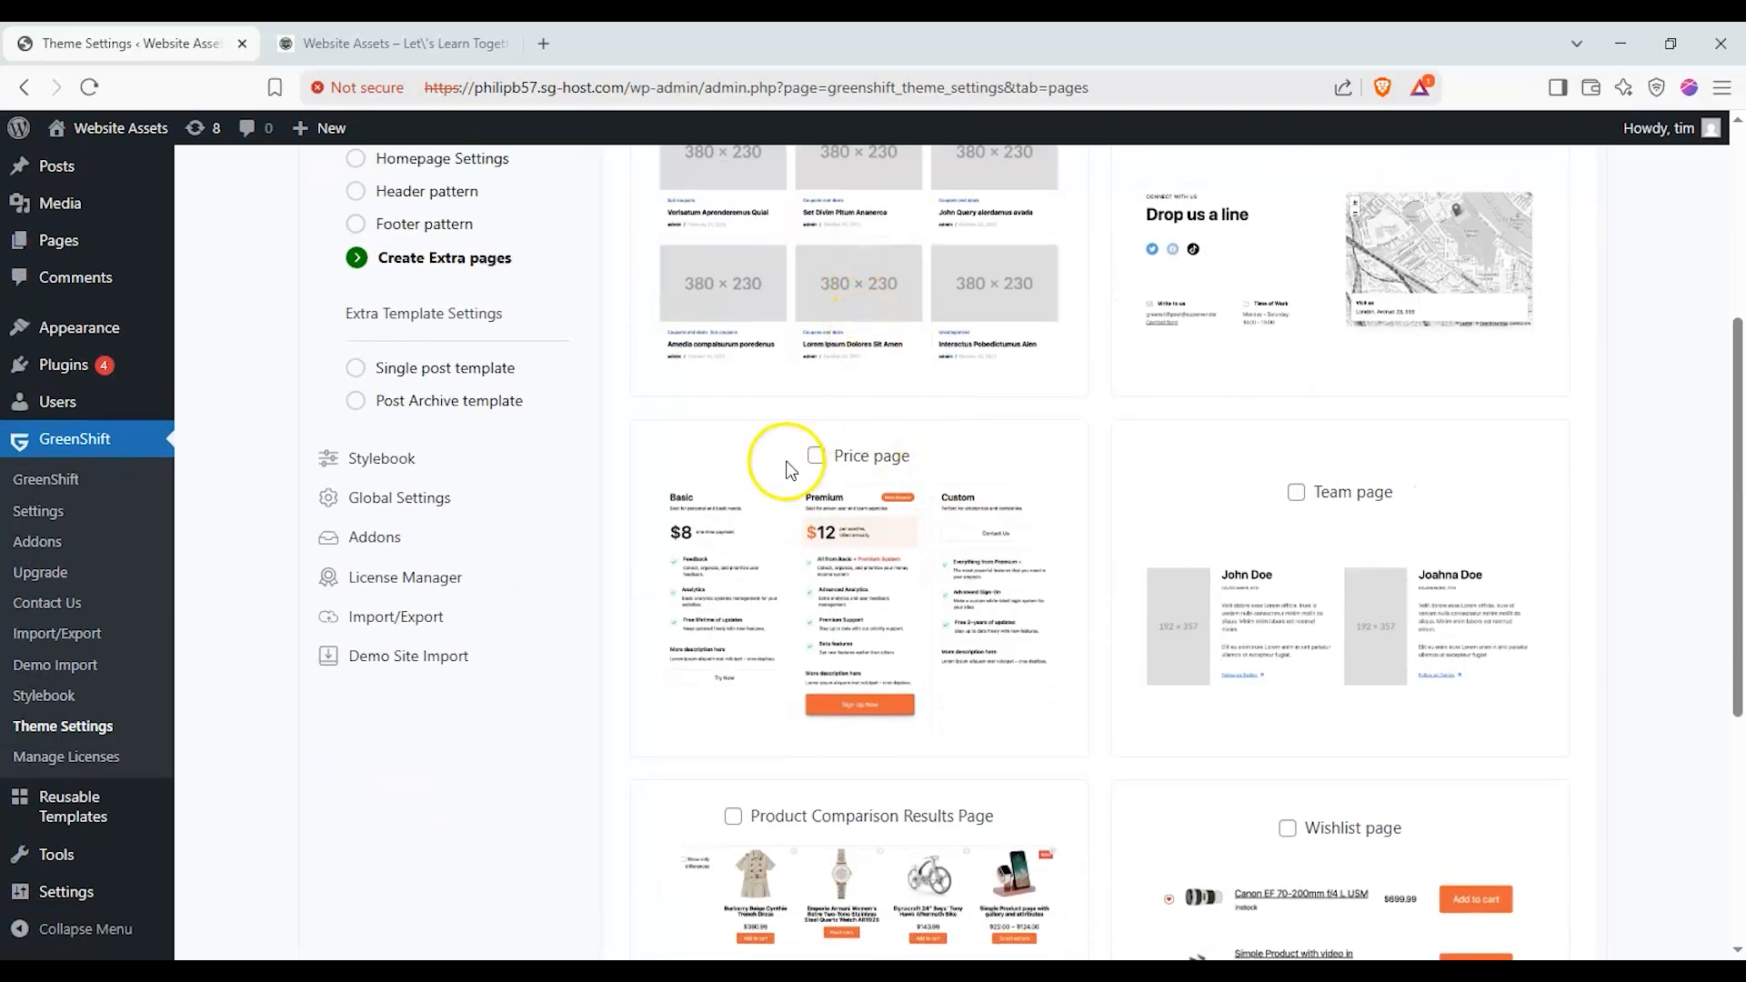
scroll(1046, 400, "down", 5)
scroll(909, 409, "up", 6)
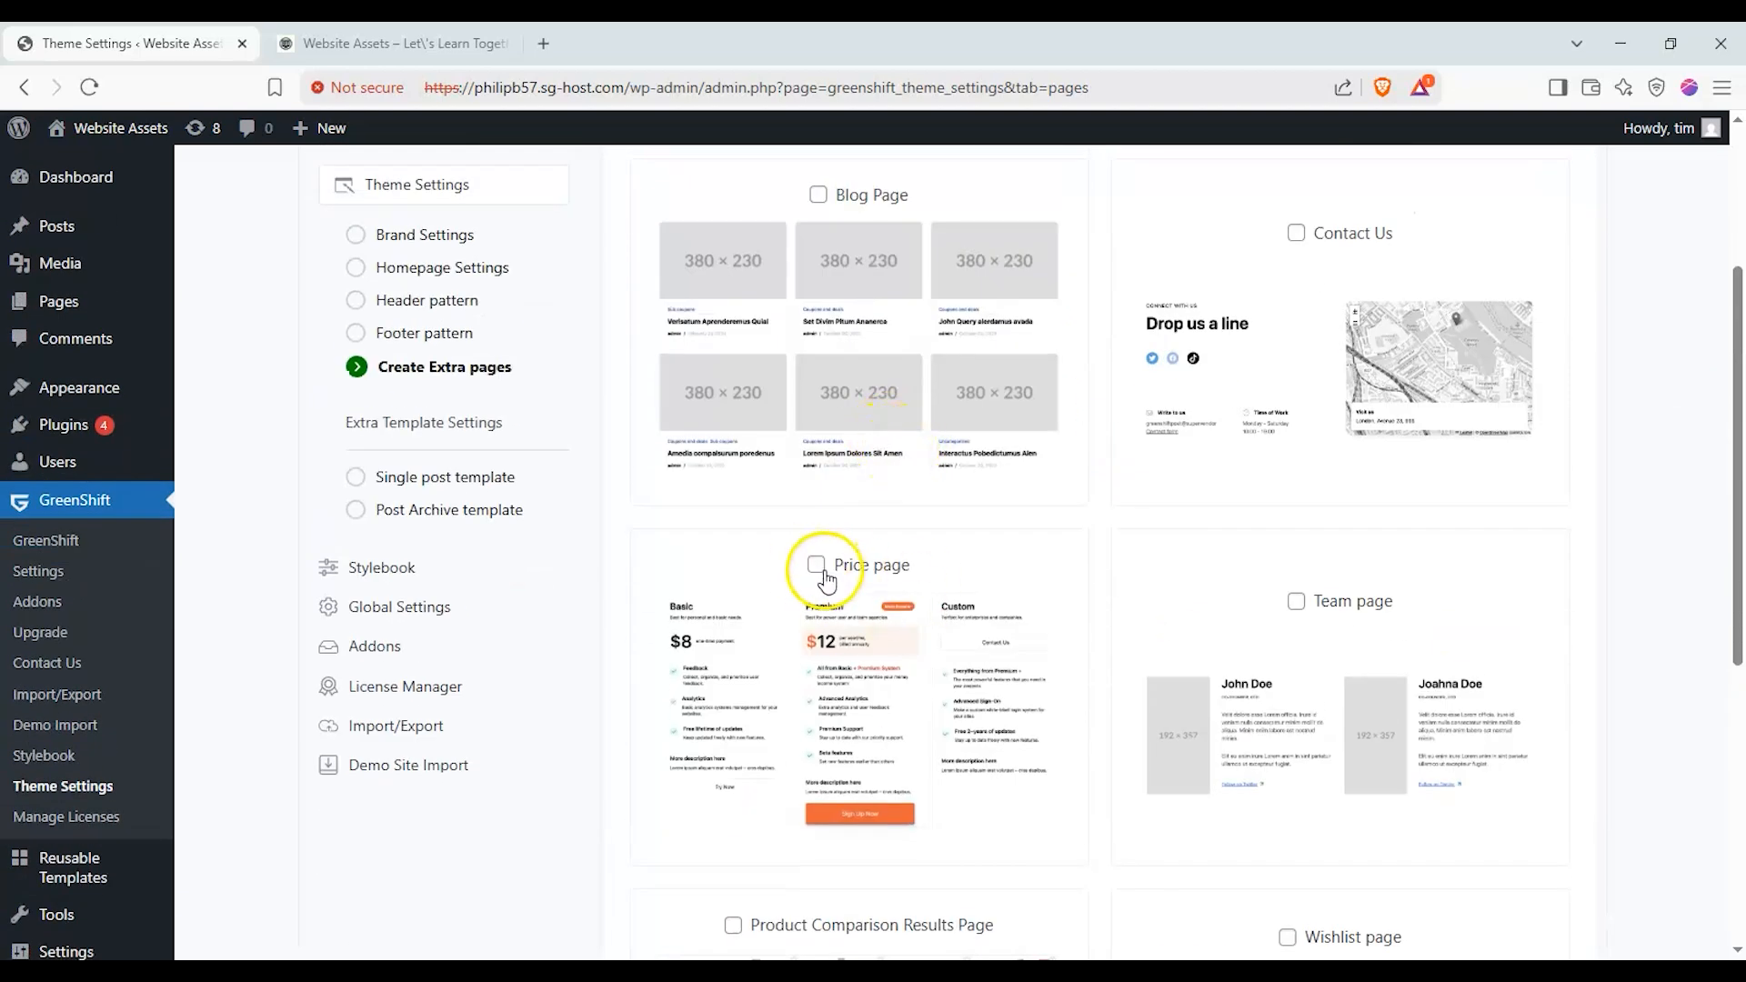
scroll(822, 576, "down", 3)
scroll(968, 496, "up", 6)
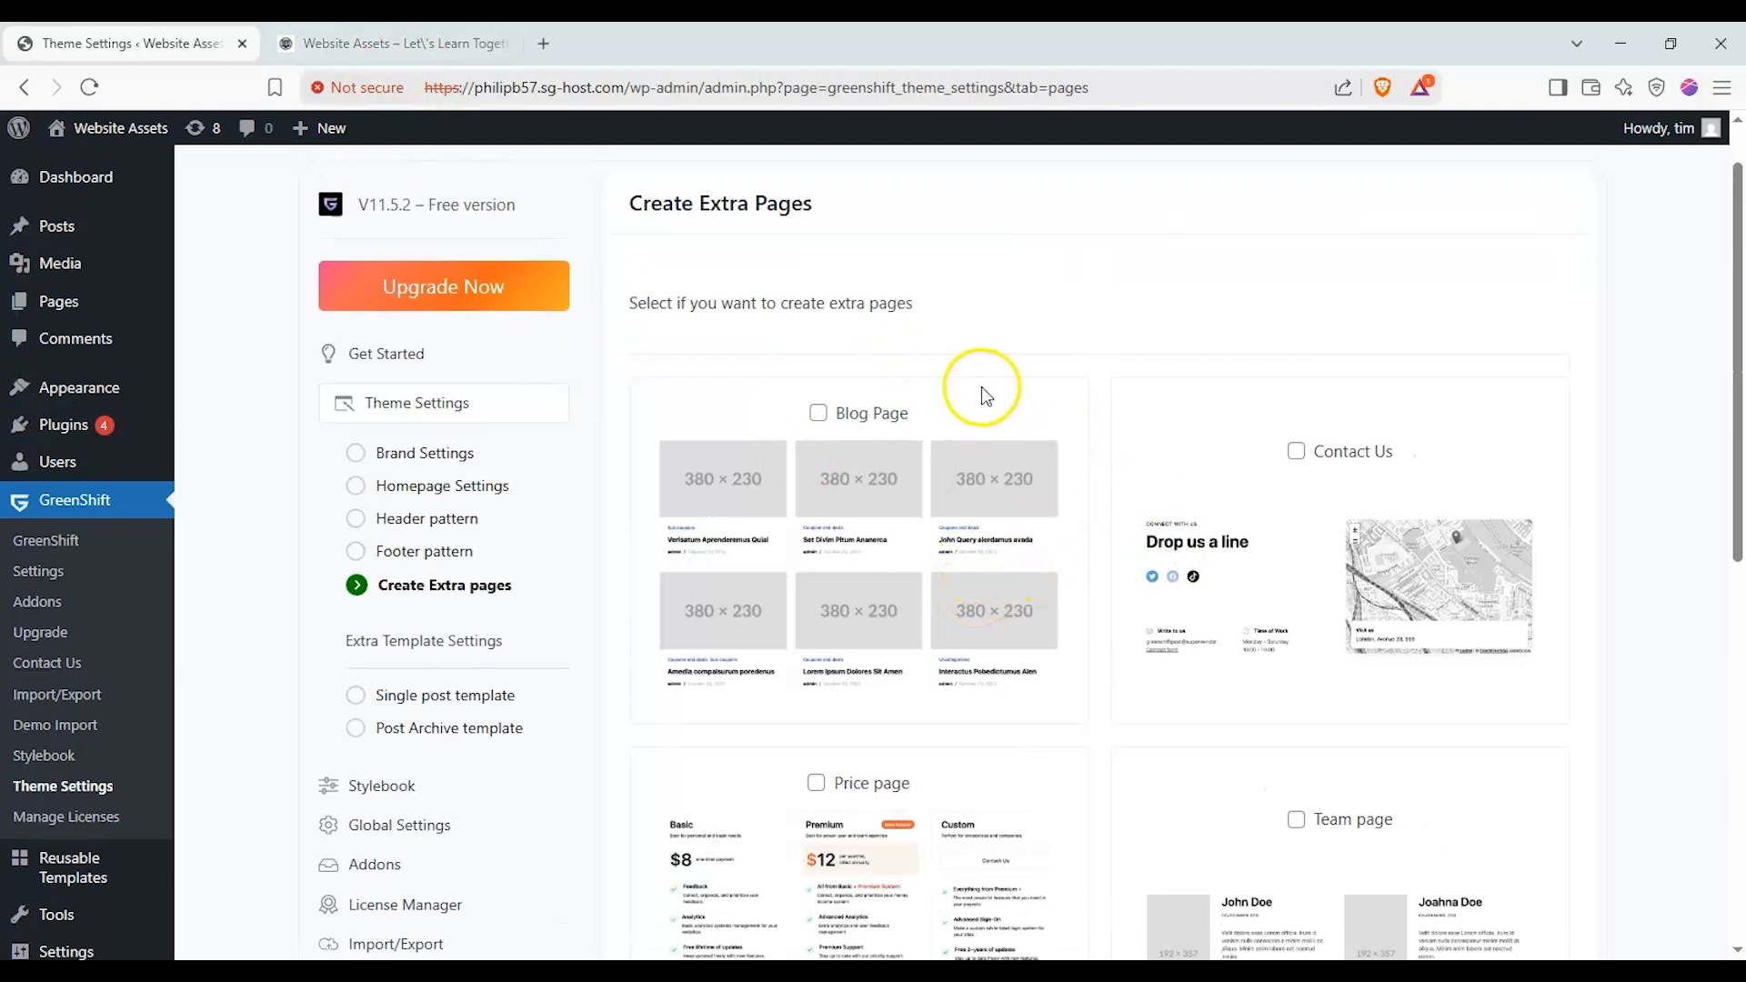
Check the live homepage's navigation submenu and the dashboard's options for listing and adding pages
left_click(391, 43)
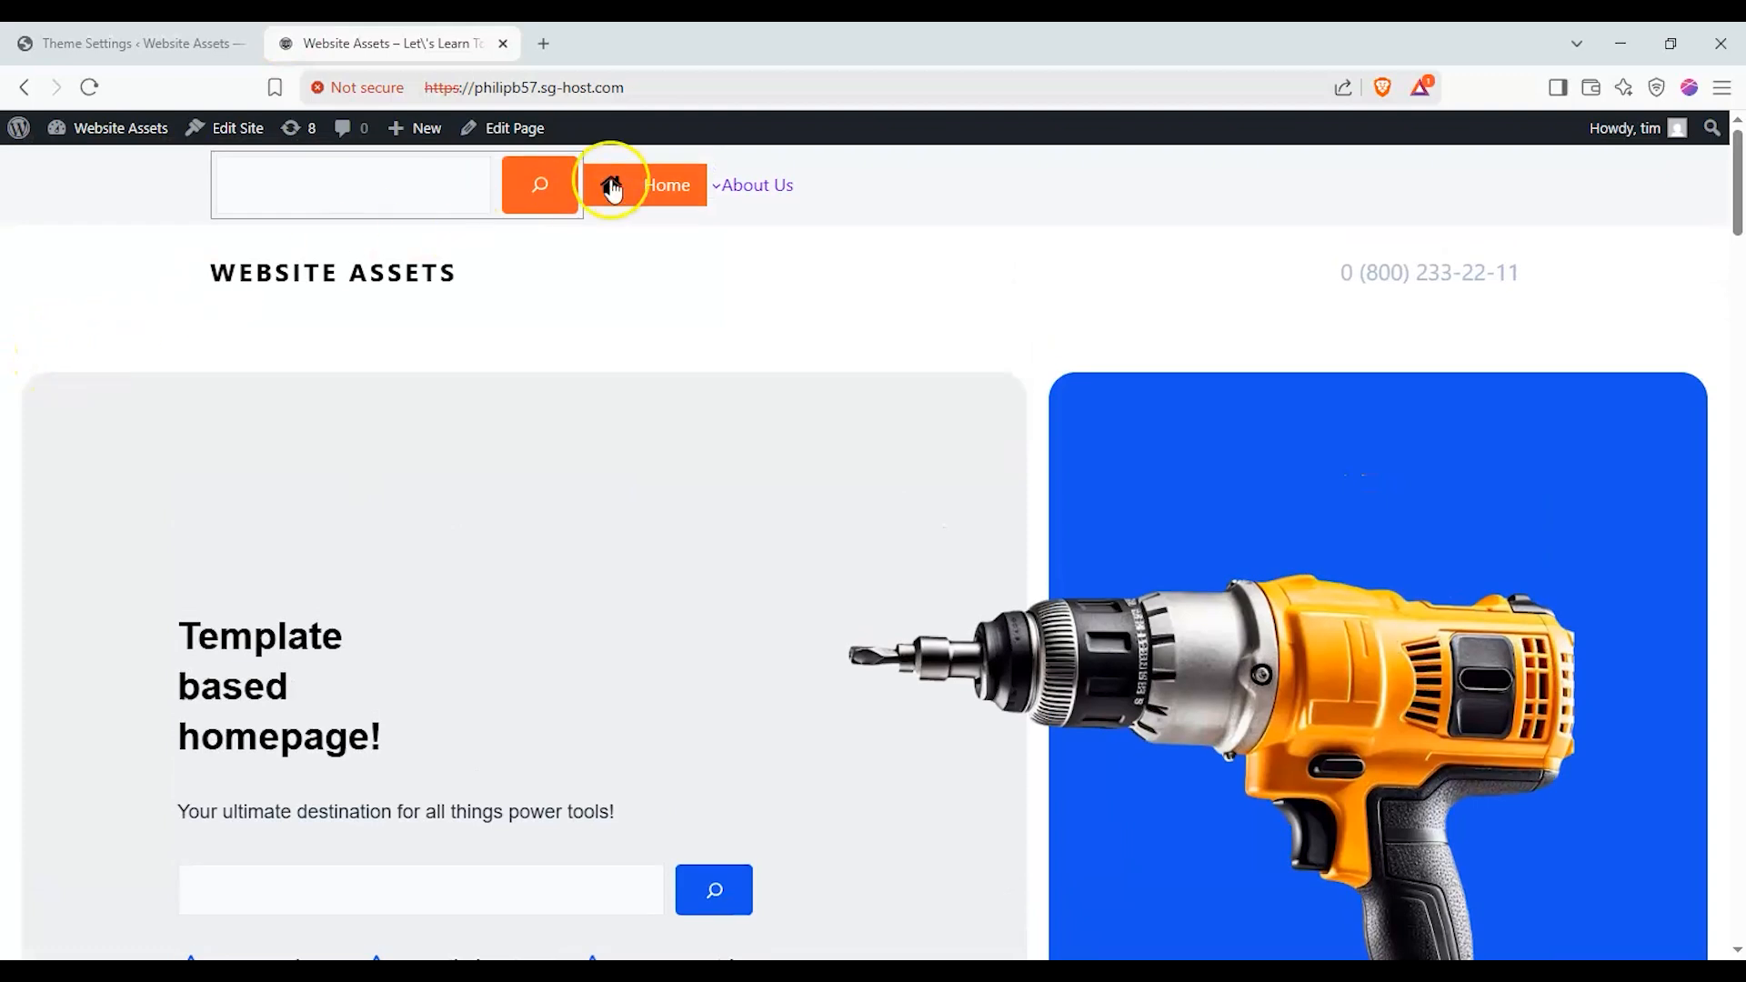
mouse_move(753, 184)
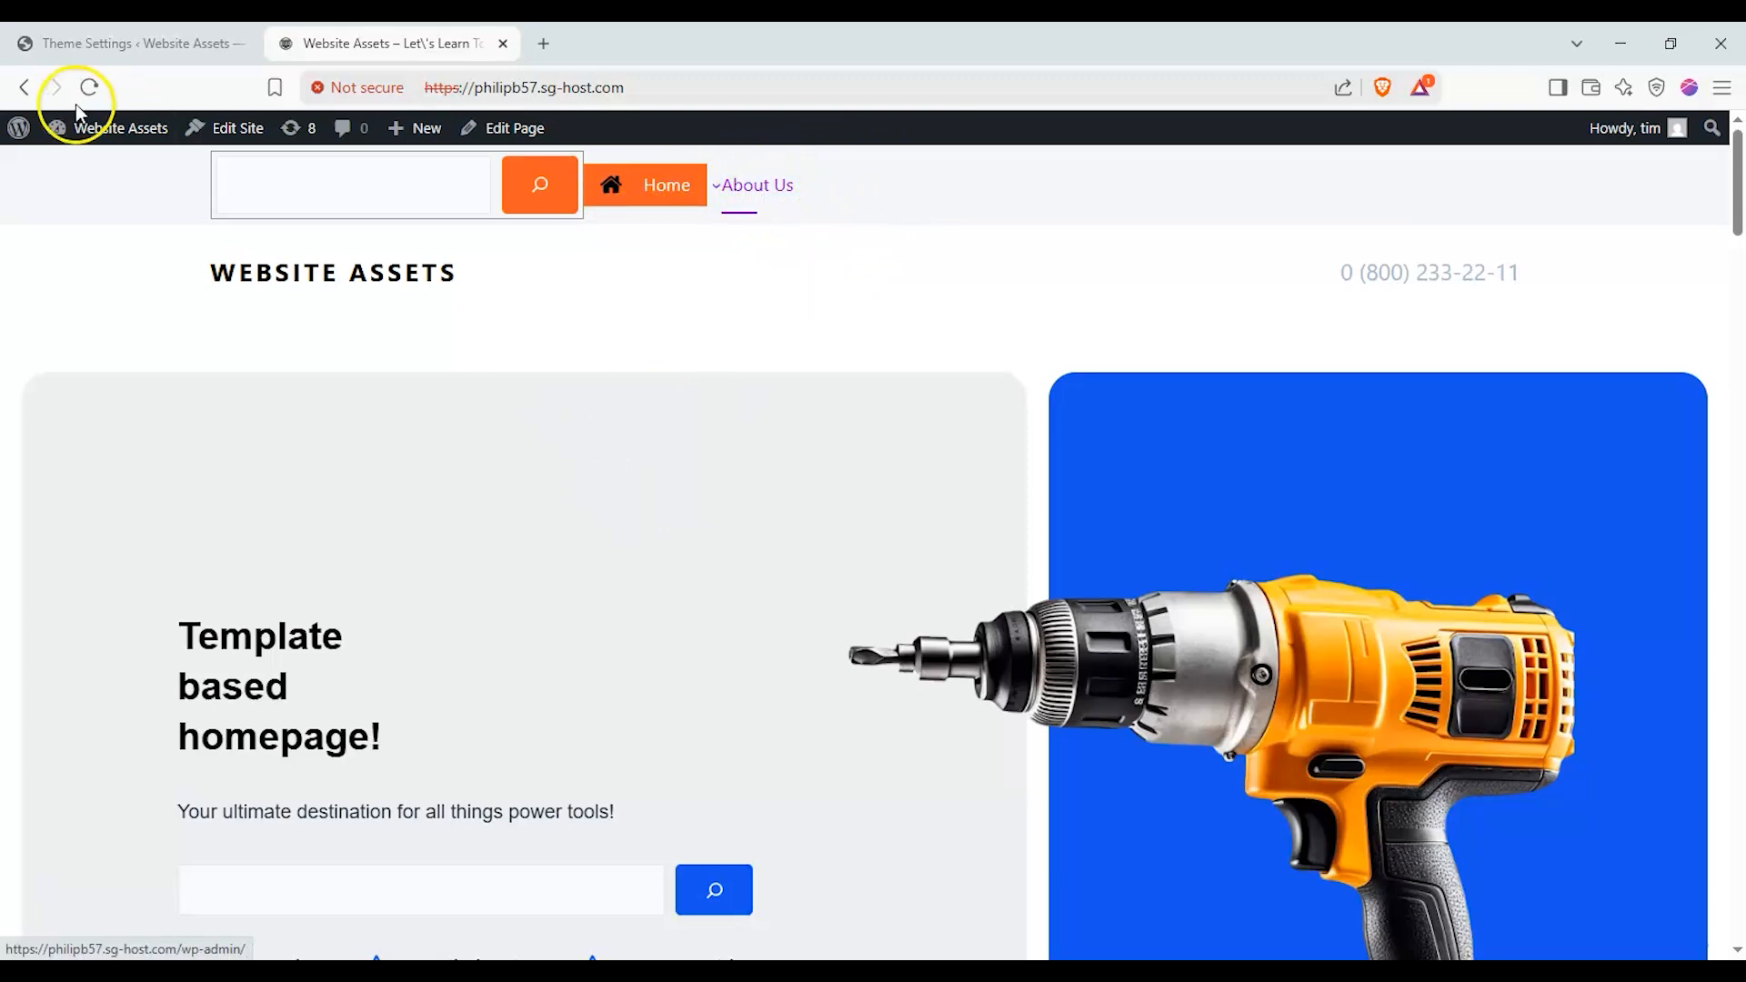
left_click(115, 46)
mouse_move(33, 301)
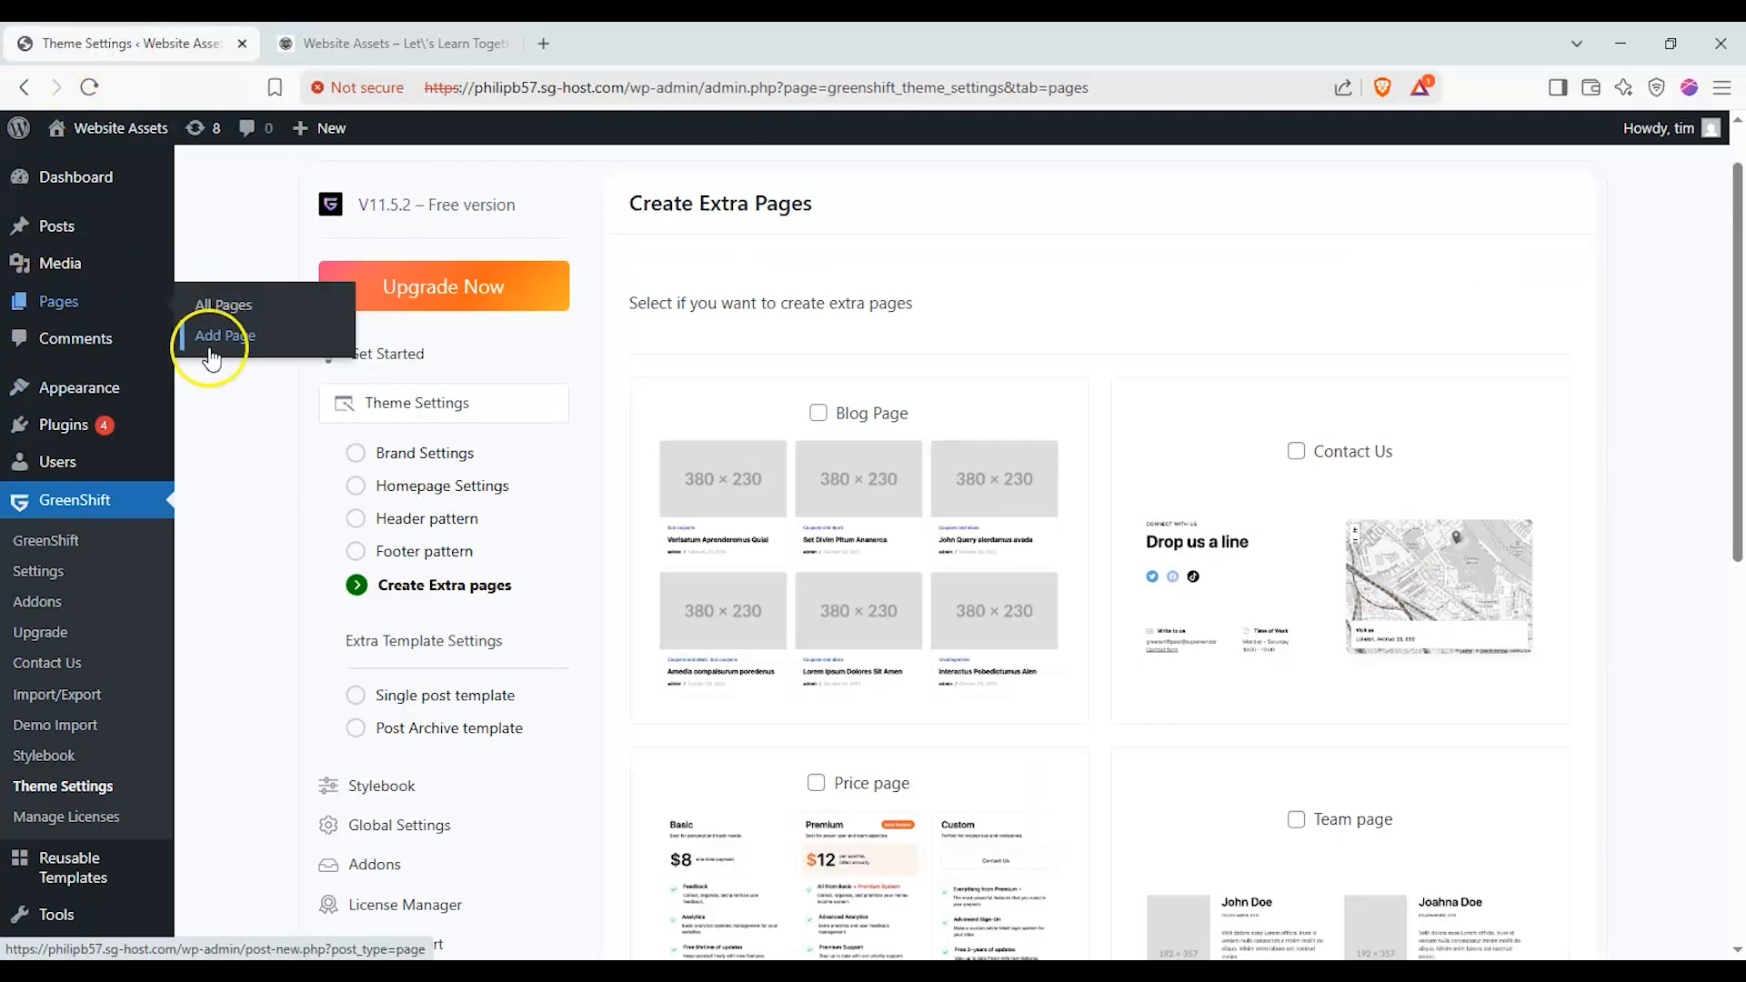
left_click(361, 30)
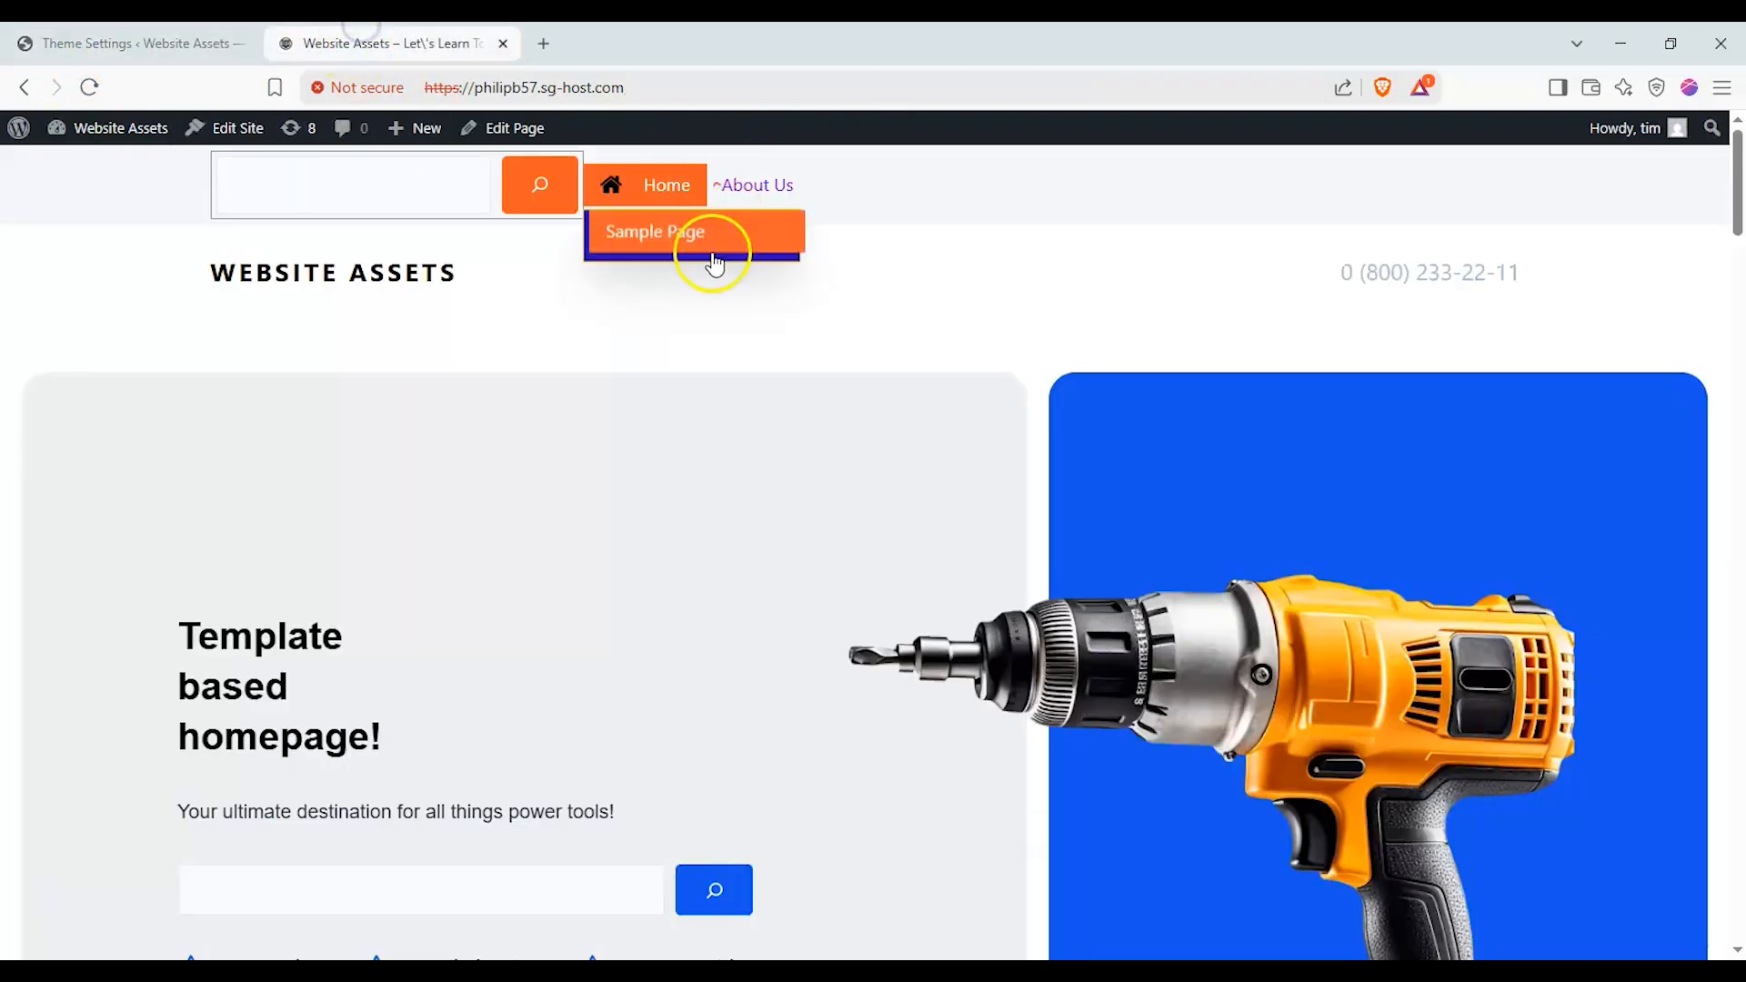
scroll(580, 311, "down", 3)
scroll(347, 479, "up", 3)
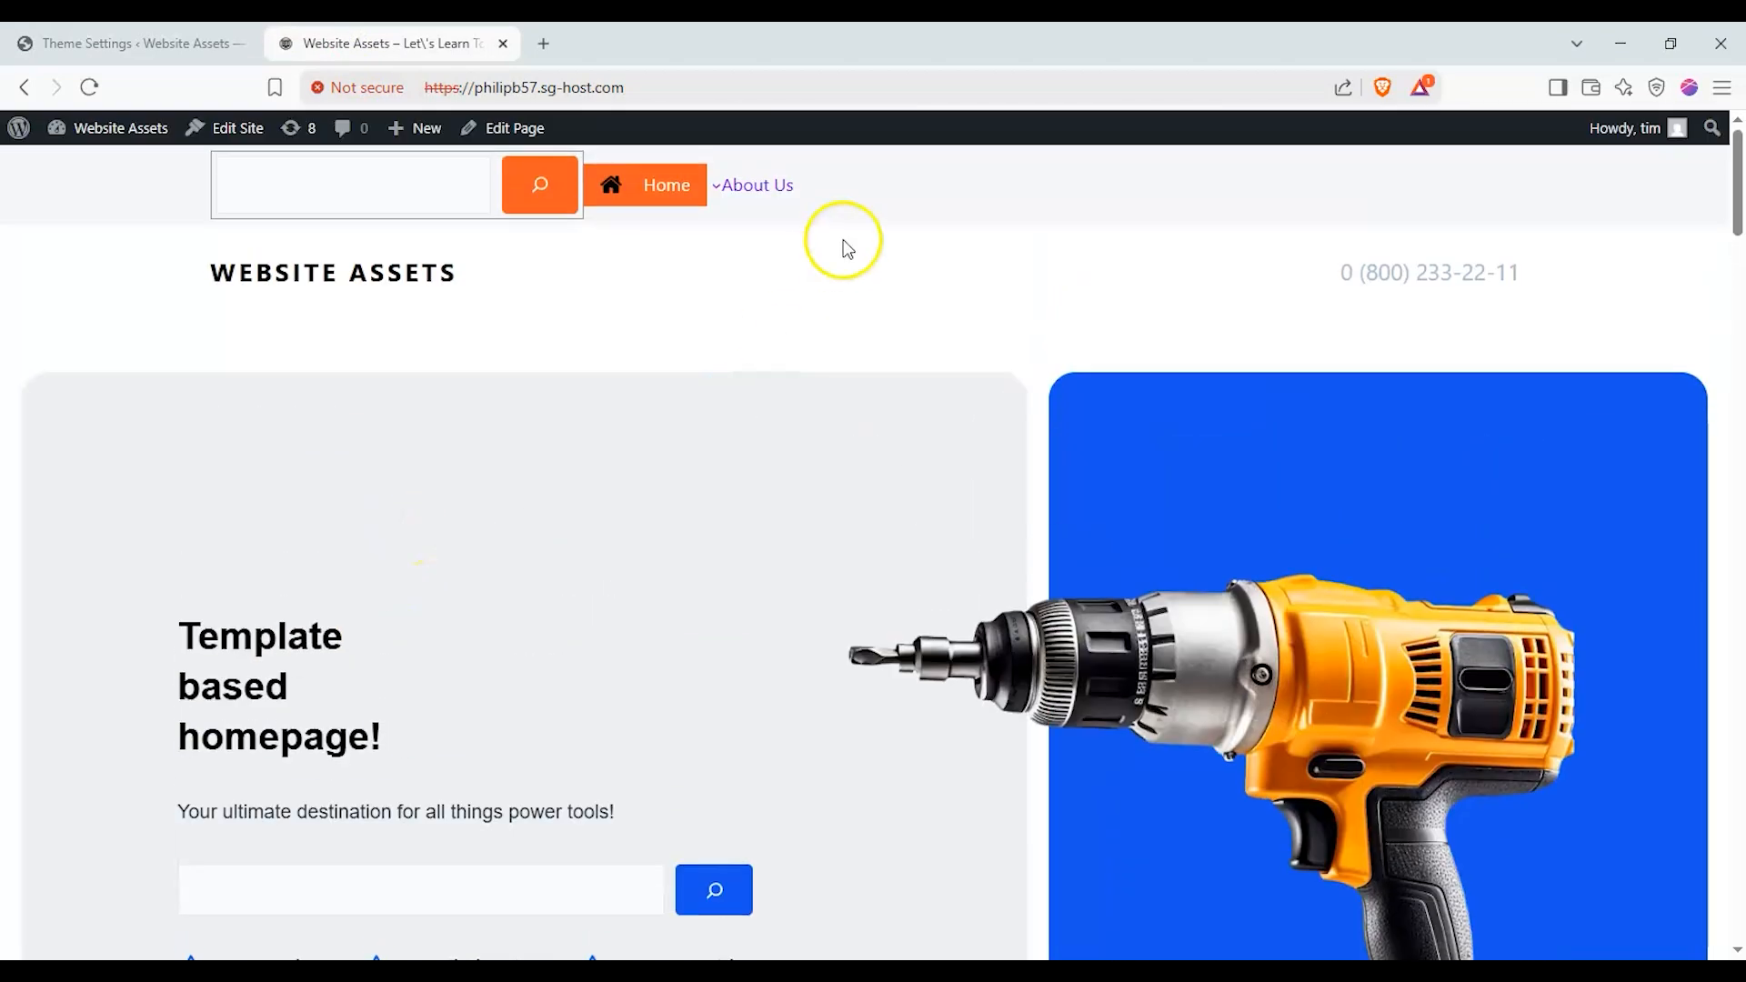
Select the Blog Page, Contact Us, Price page and Team page templates in the GreenShift extra pages settings
left_click(182, 42)
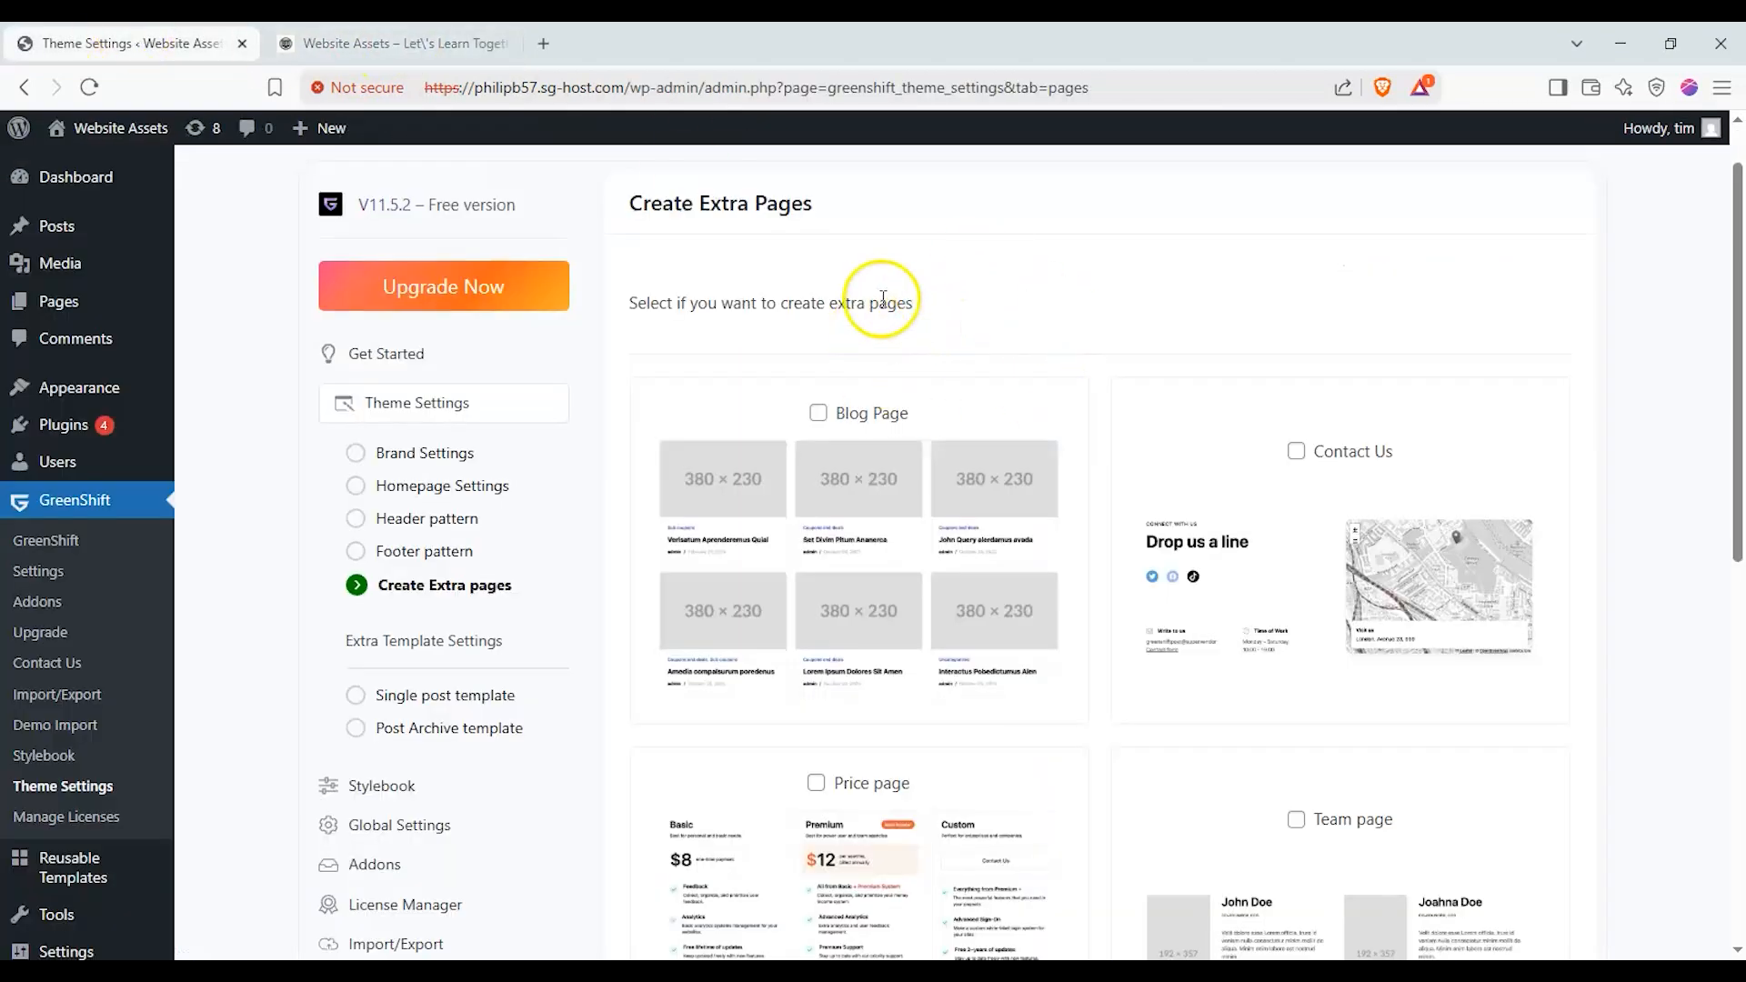
scroll(880, 303, "down", 1)
left_click(818, 304)
left_click(1295, 341)
scroll(1231, 421, "down", 3)
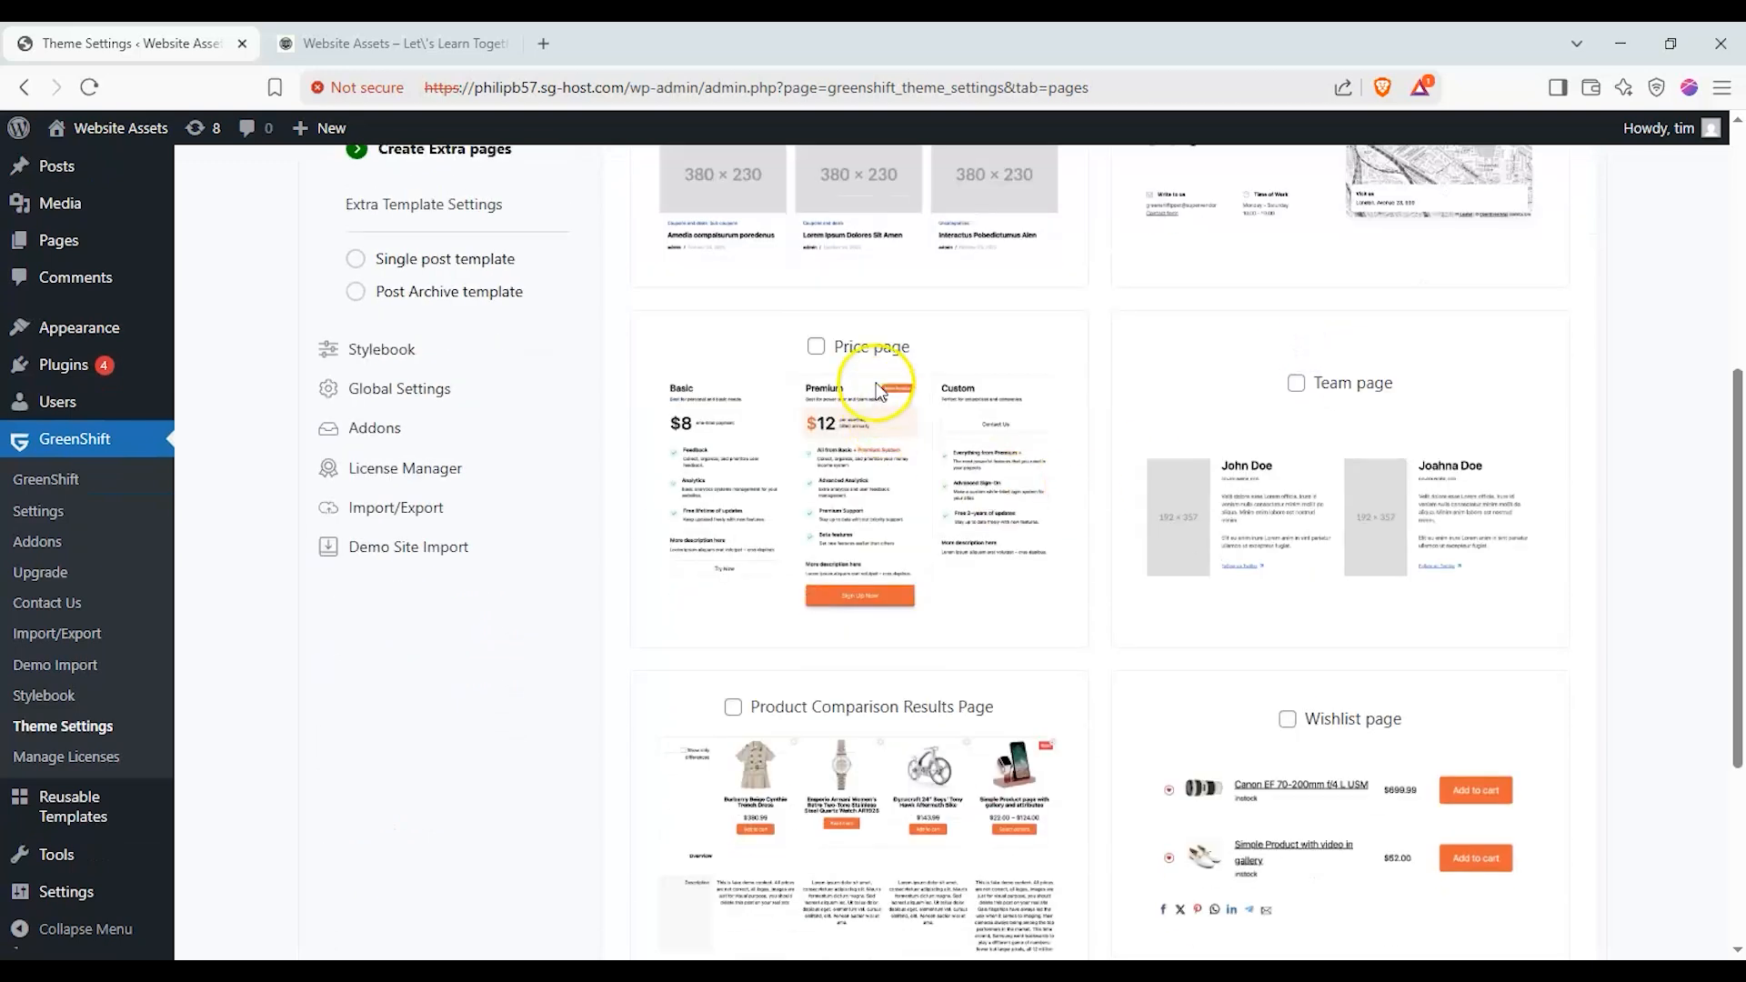
left_click(1299, 383)
Try to include the Product Comparison Results Page and the Wishlist page among the extra pages
scroll(1182, 436, "down", 2)
left_click(808, 487)
left_click(1287, 500)
scroll(1285, 499, "down", 1)
left_click(651, 797)
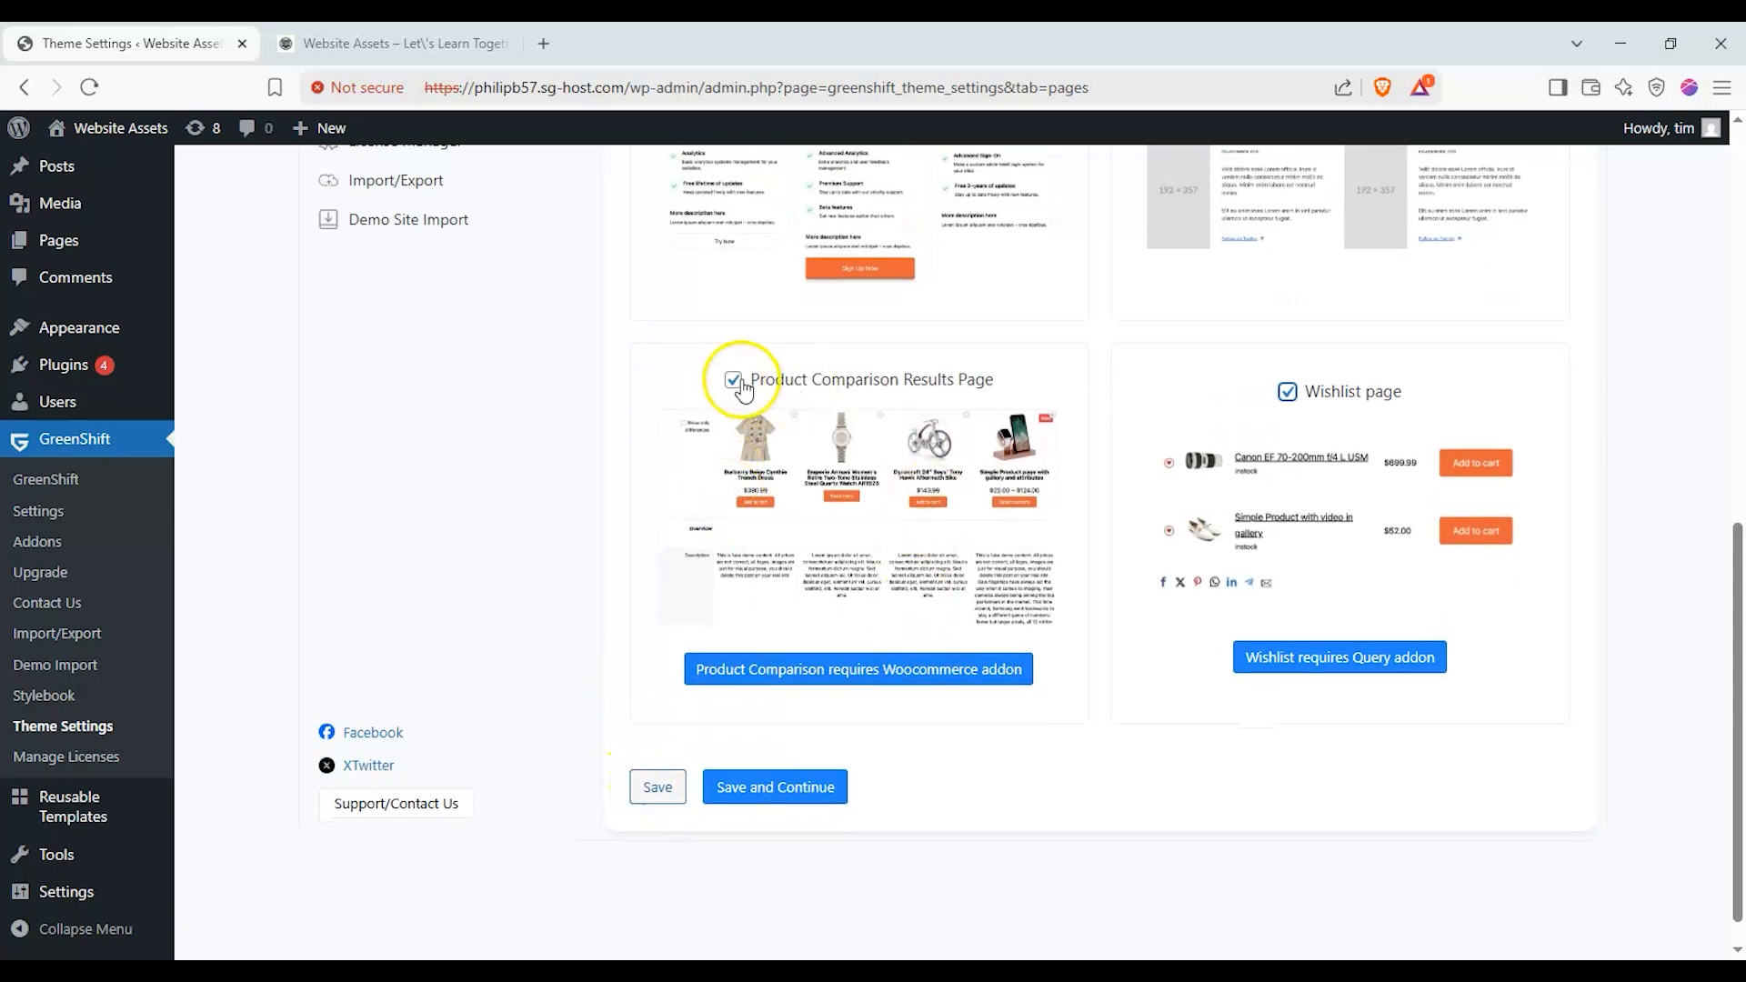
left_click(1291, 394)
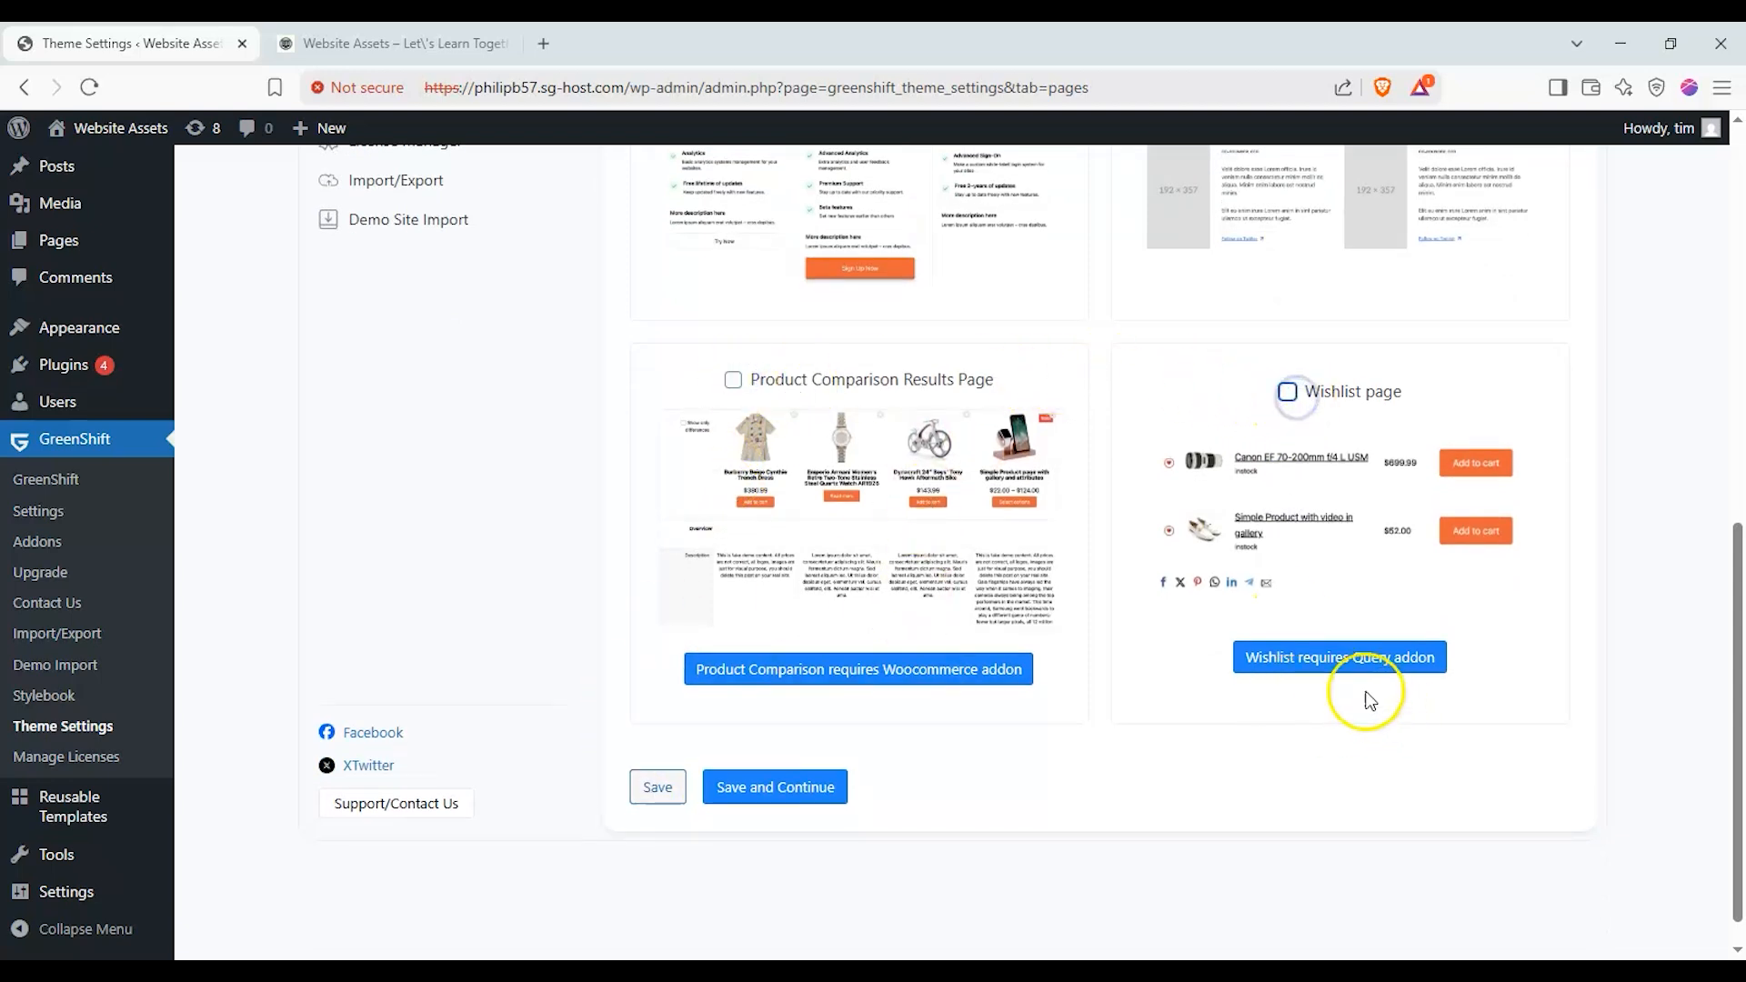
Check the selection of extra pages and save it
left_click(652, 783)
scroll(648, 768, "up", 2)
scroll(647, 769, "down", 2)
left_click(662, 788)
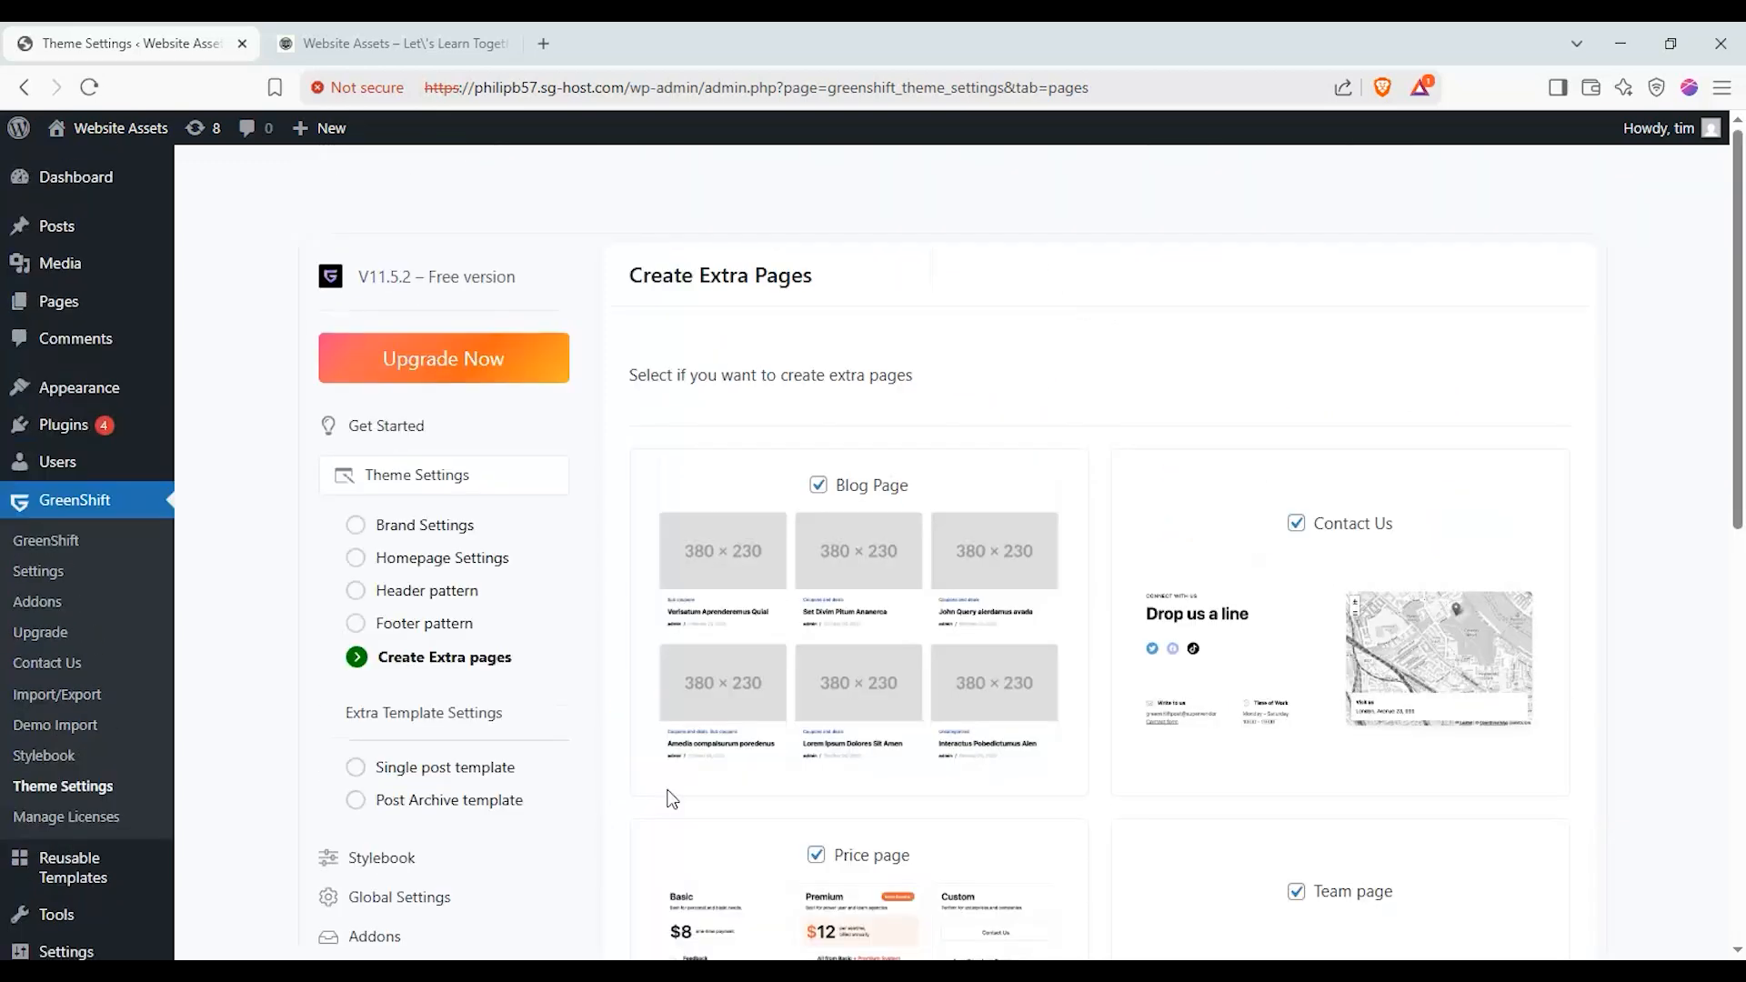
Reload the live homepage and check its navigation for the extra pages, and return to the dashboard
left_click(391, 42)
left_click(89, 86)
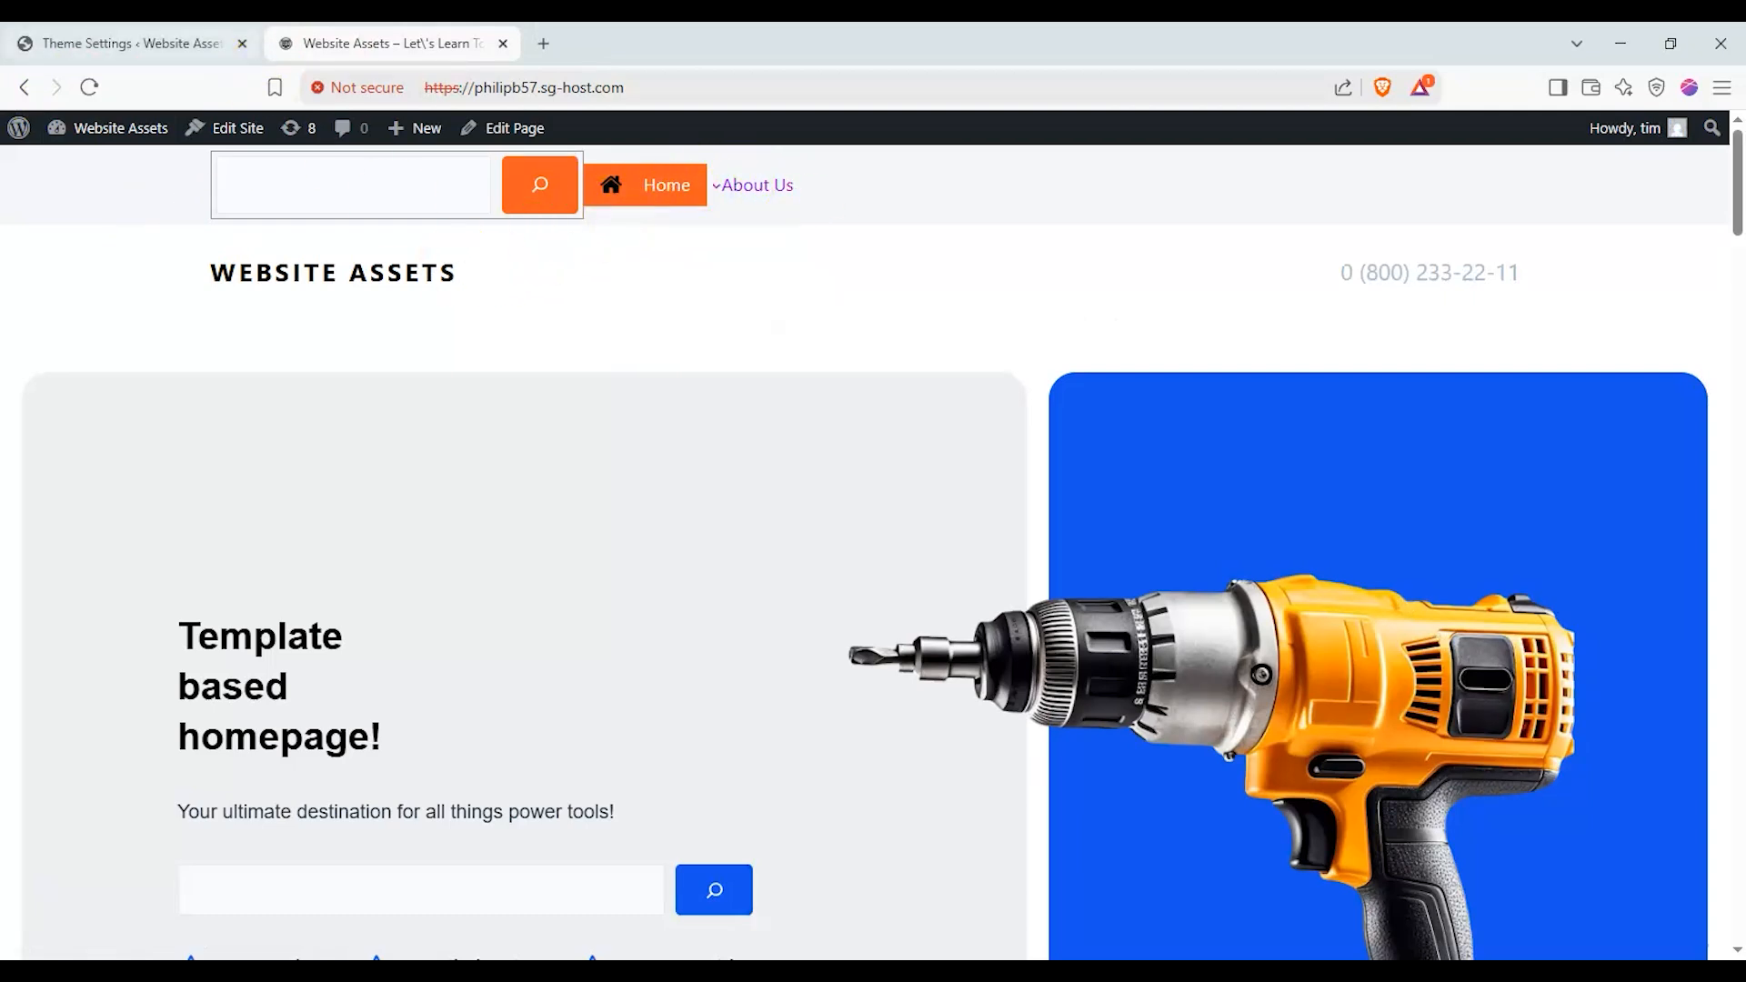
left_click(132, 43)
left_click(386, 43)
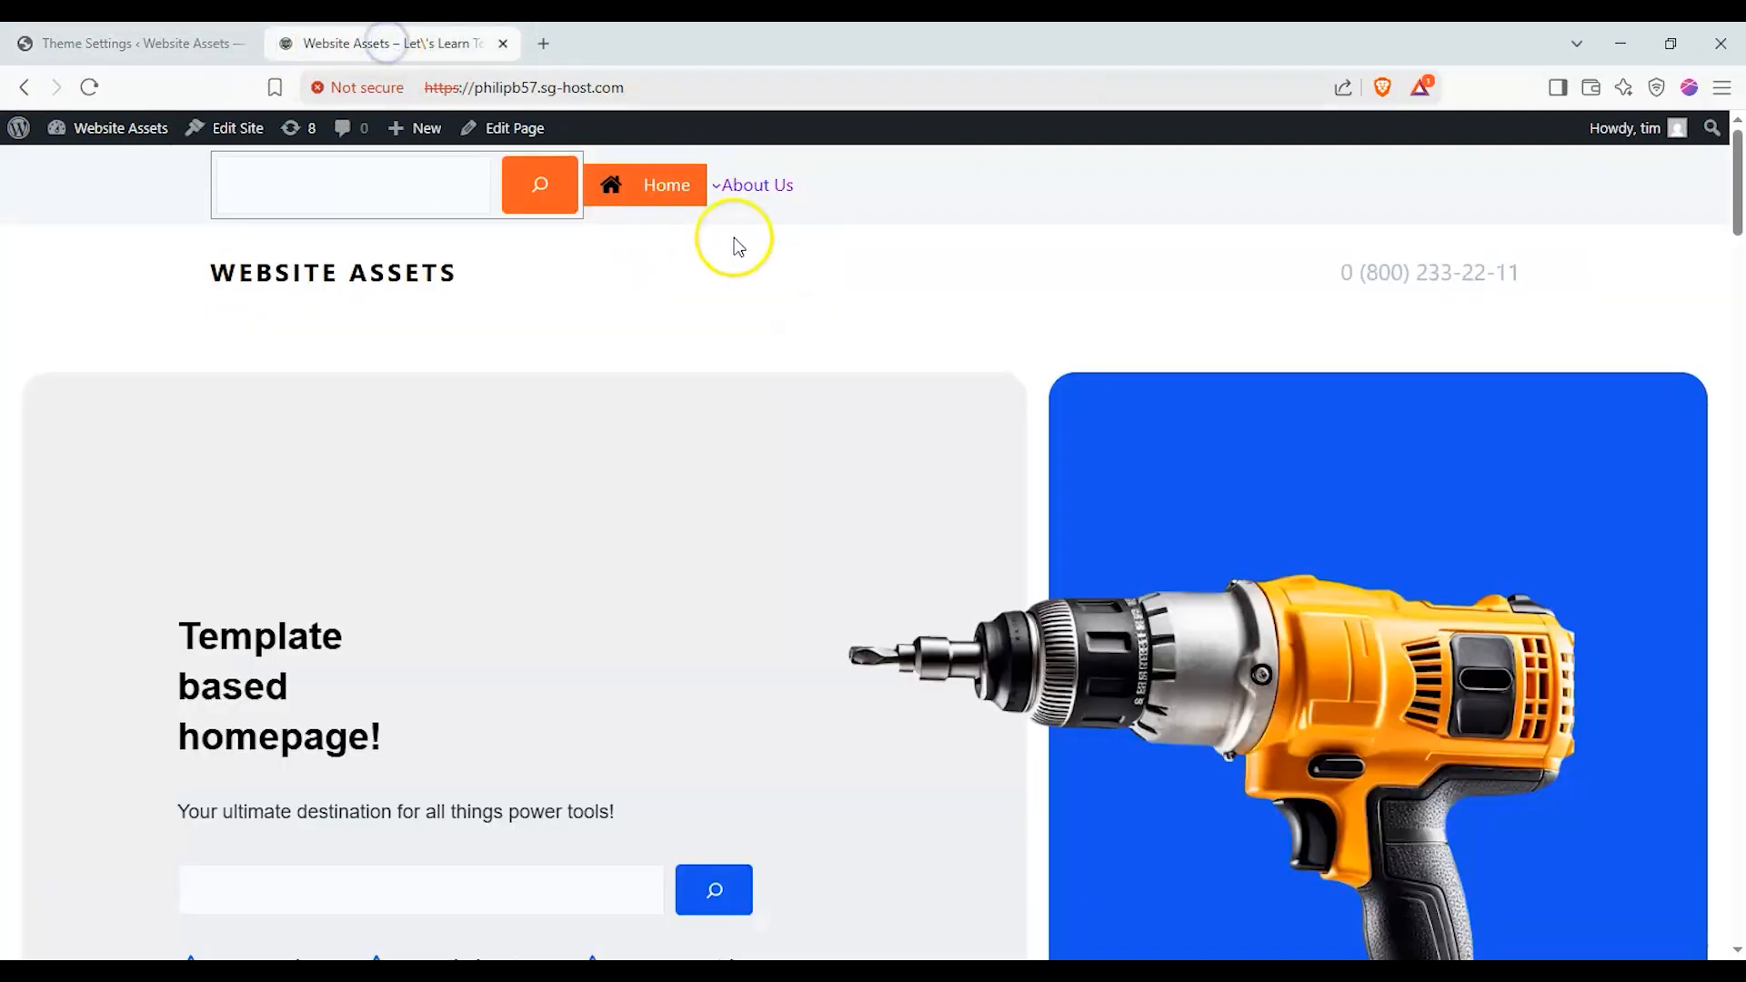
left_click(177, 41)
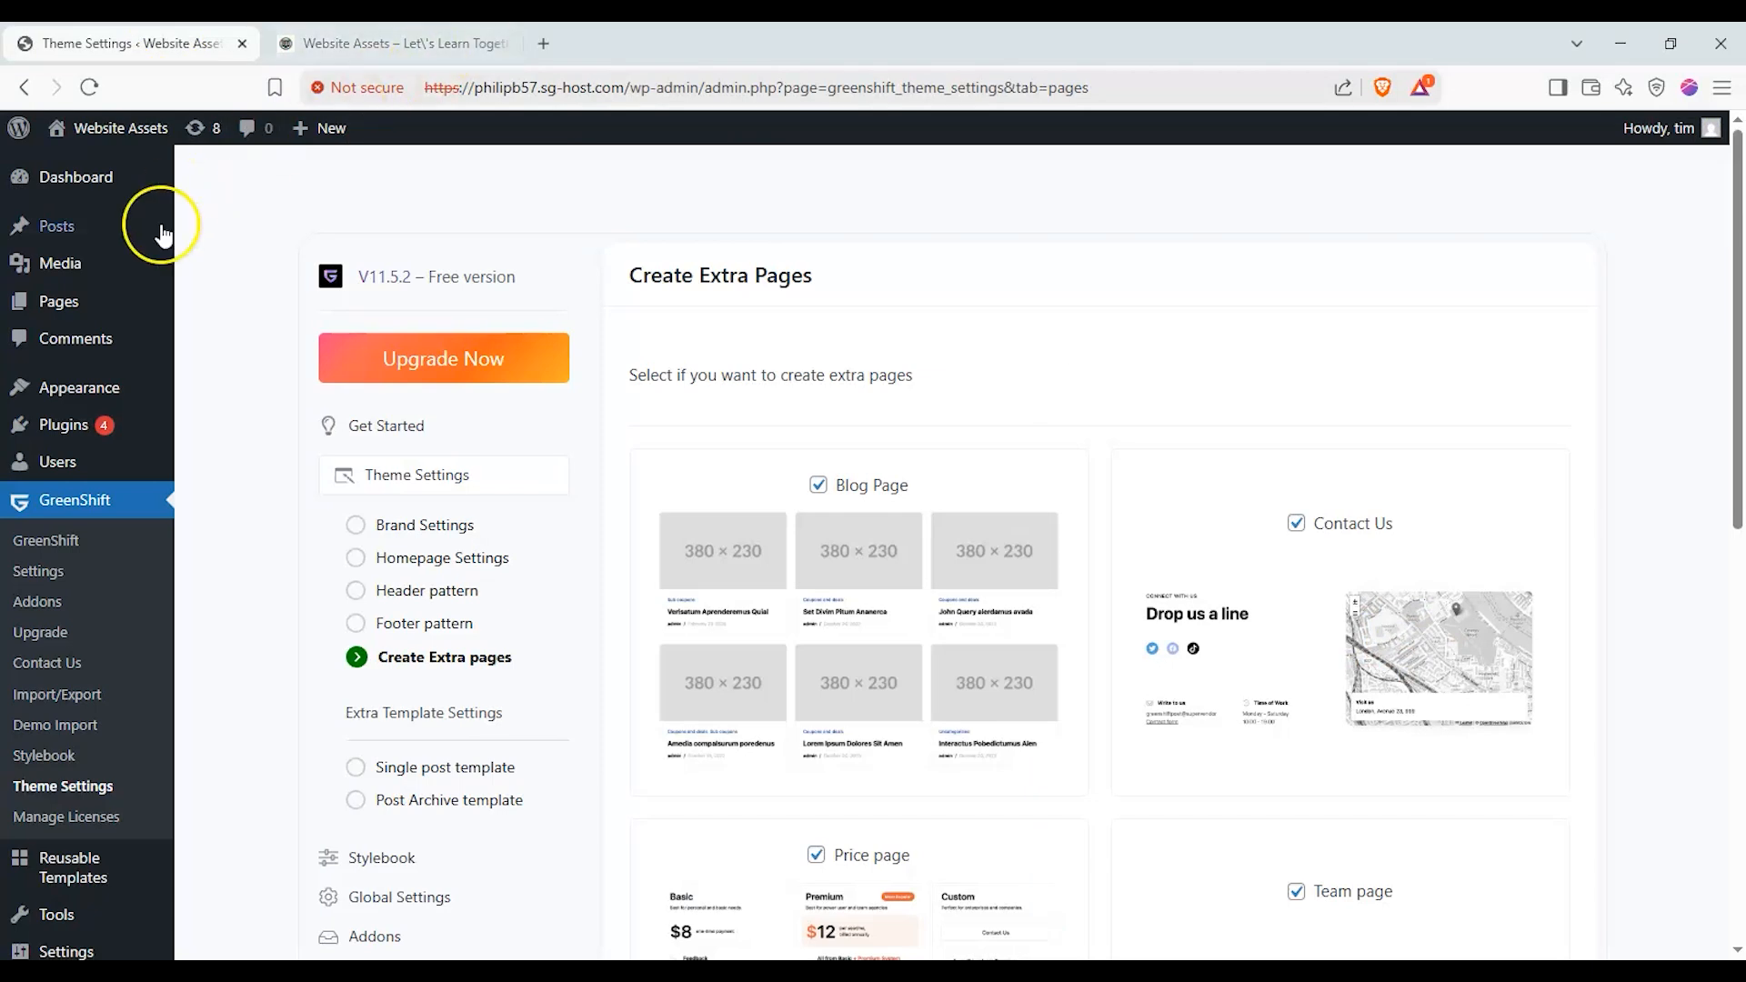
List all site pages and view the Blog page on the live site before returning to the list
mouse_move(95, 303)
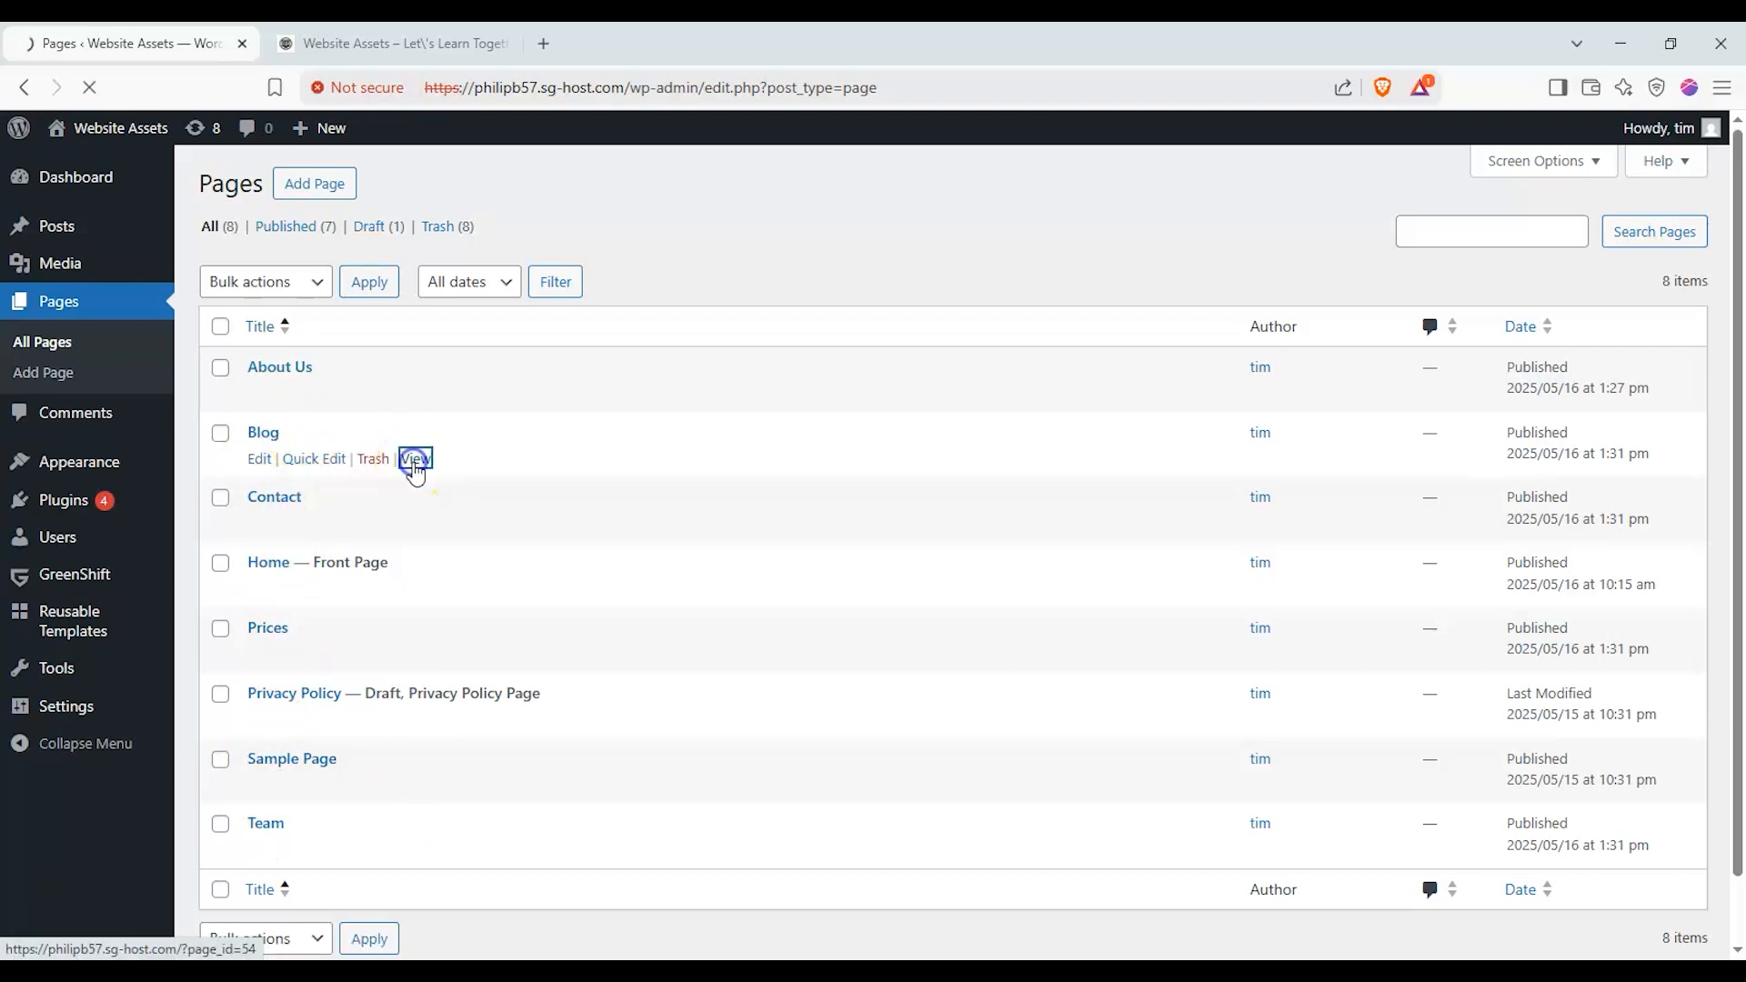
scroll(543, 497, "down", 5)
scroll(543, 497, "up", 5)
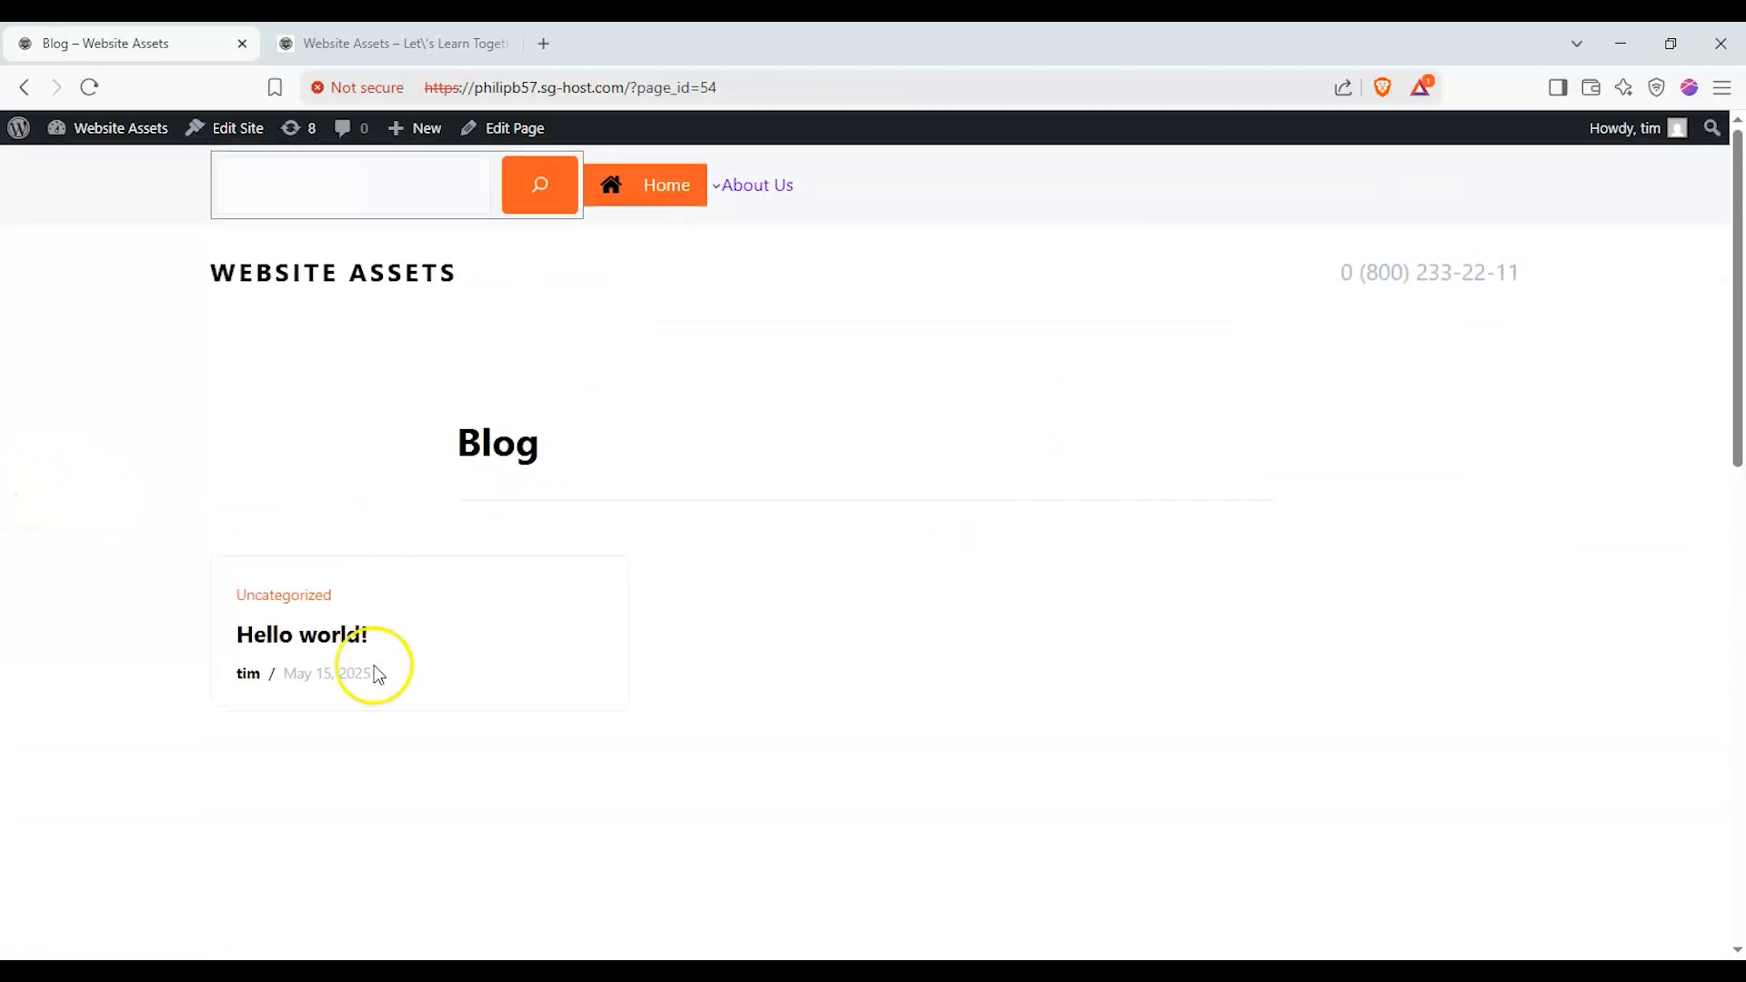
left_click(25, 86)
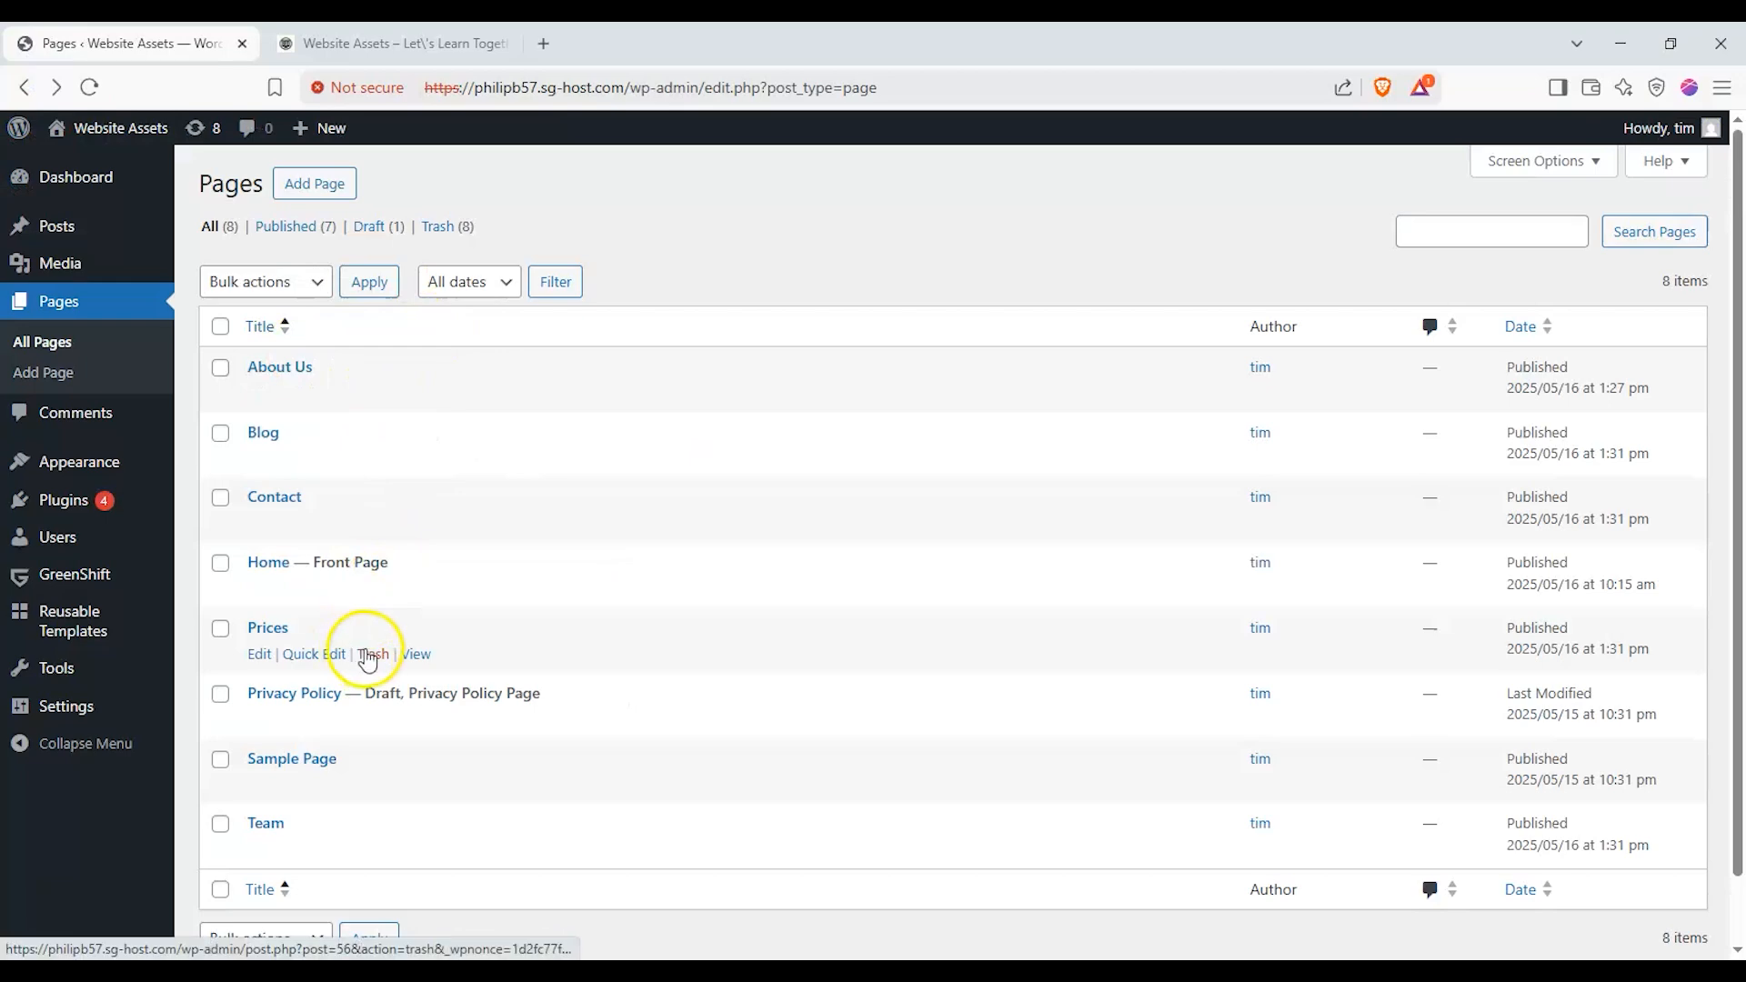
View the Prices page from the list, look over its full pricing layout and return to the list
left_click(411, 655)
scroll(407, 610, "down", 6)
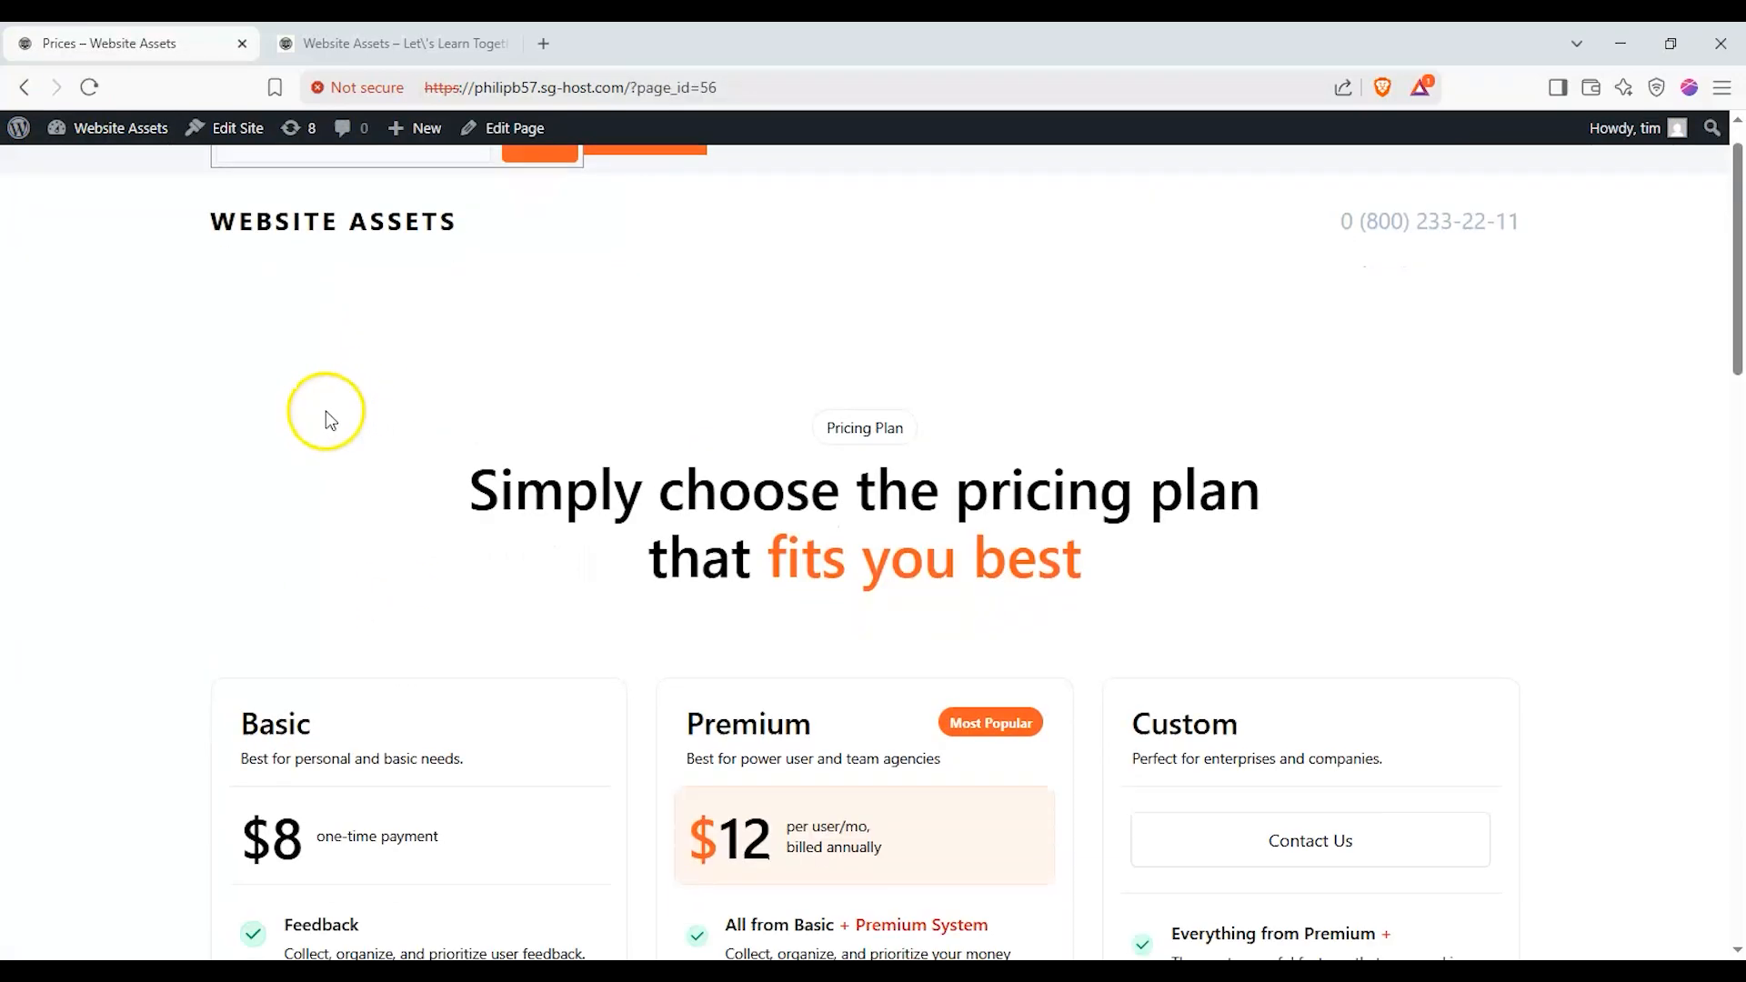
scroll(1246, 418, "up", 6)
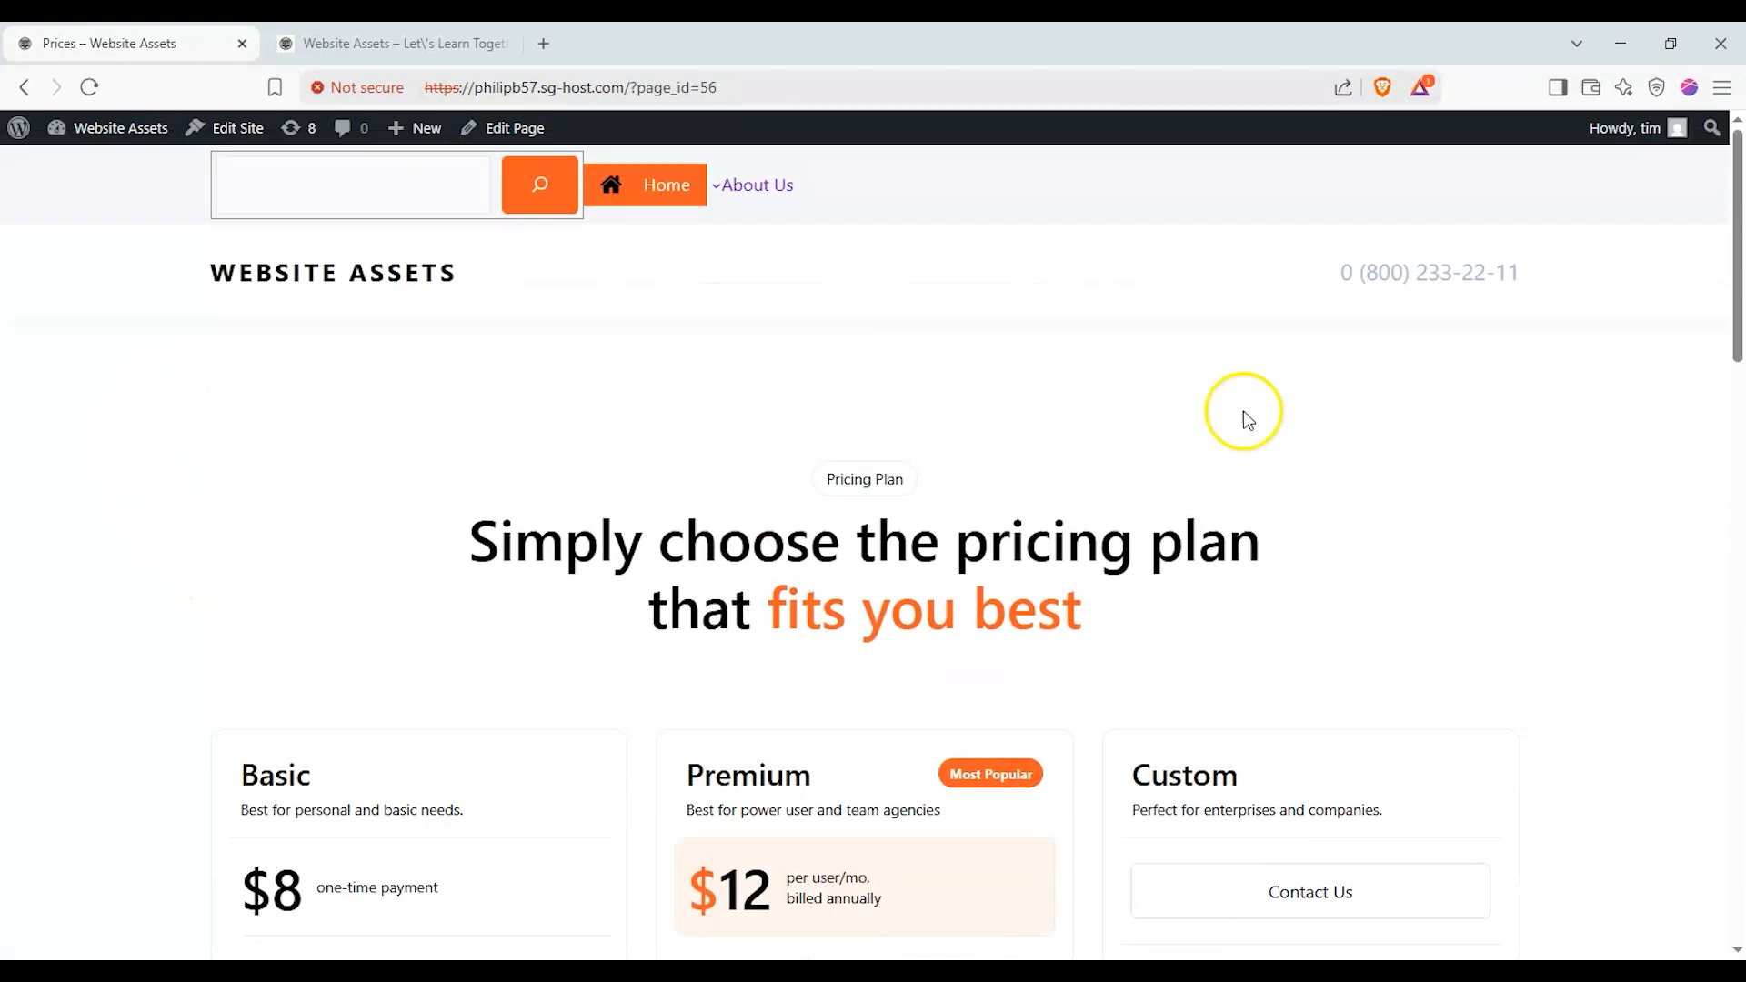
scroll(557, 417, "down", 8)
scroll(538, 460, "up", 8)
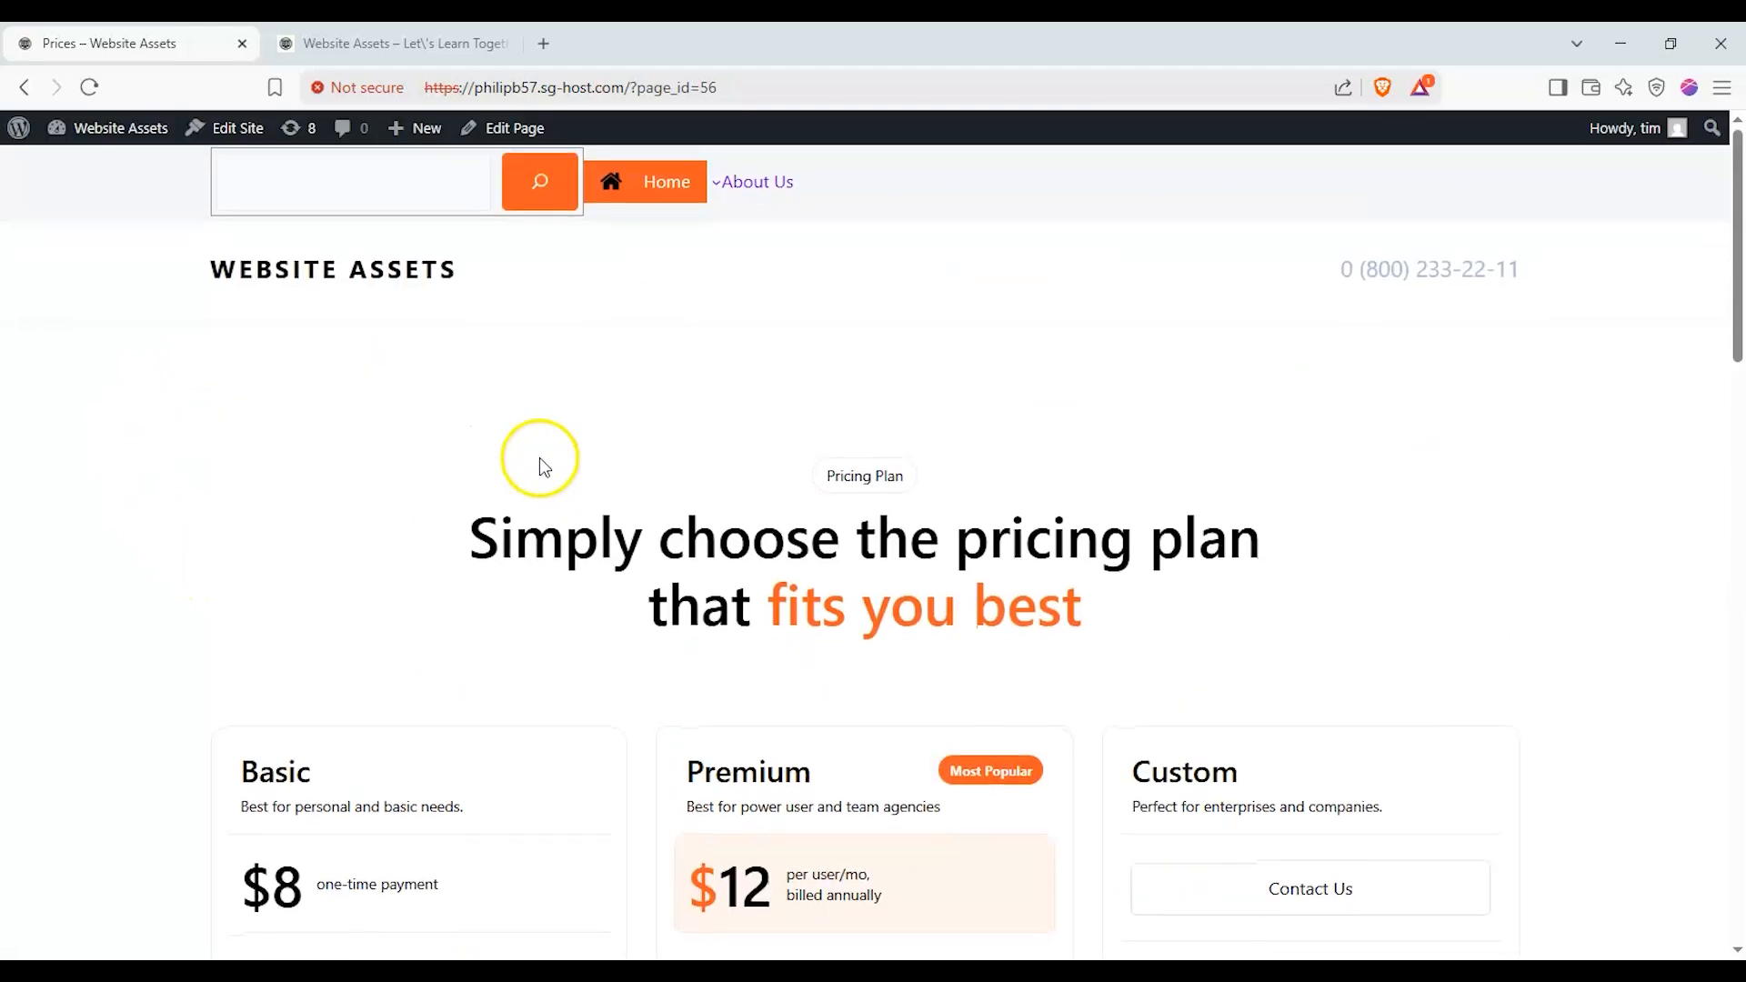
left_click(25, 87)
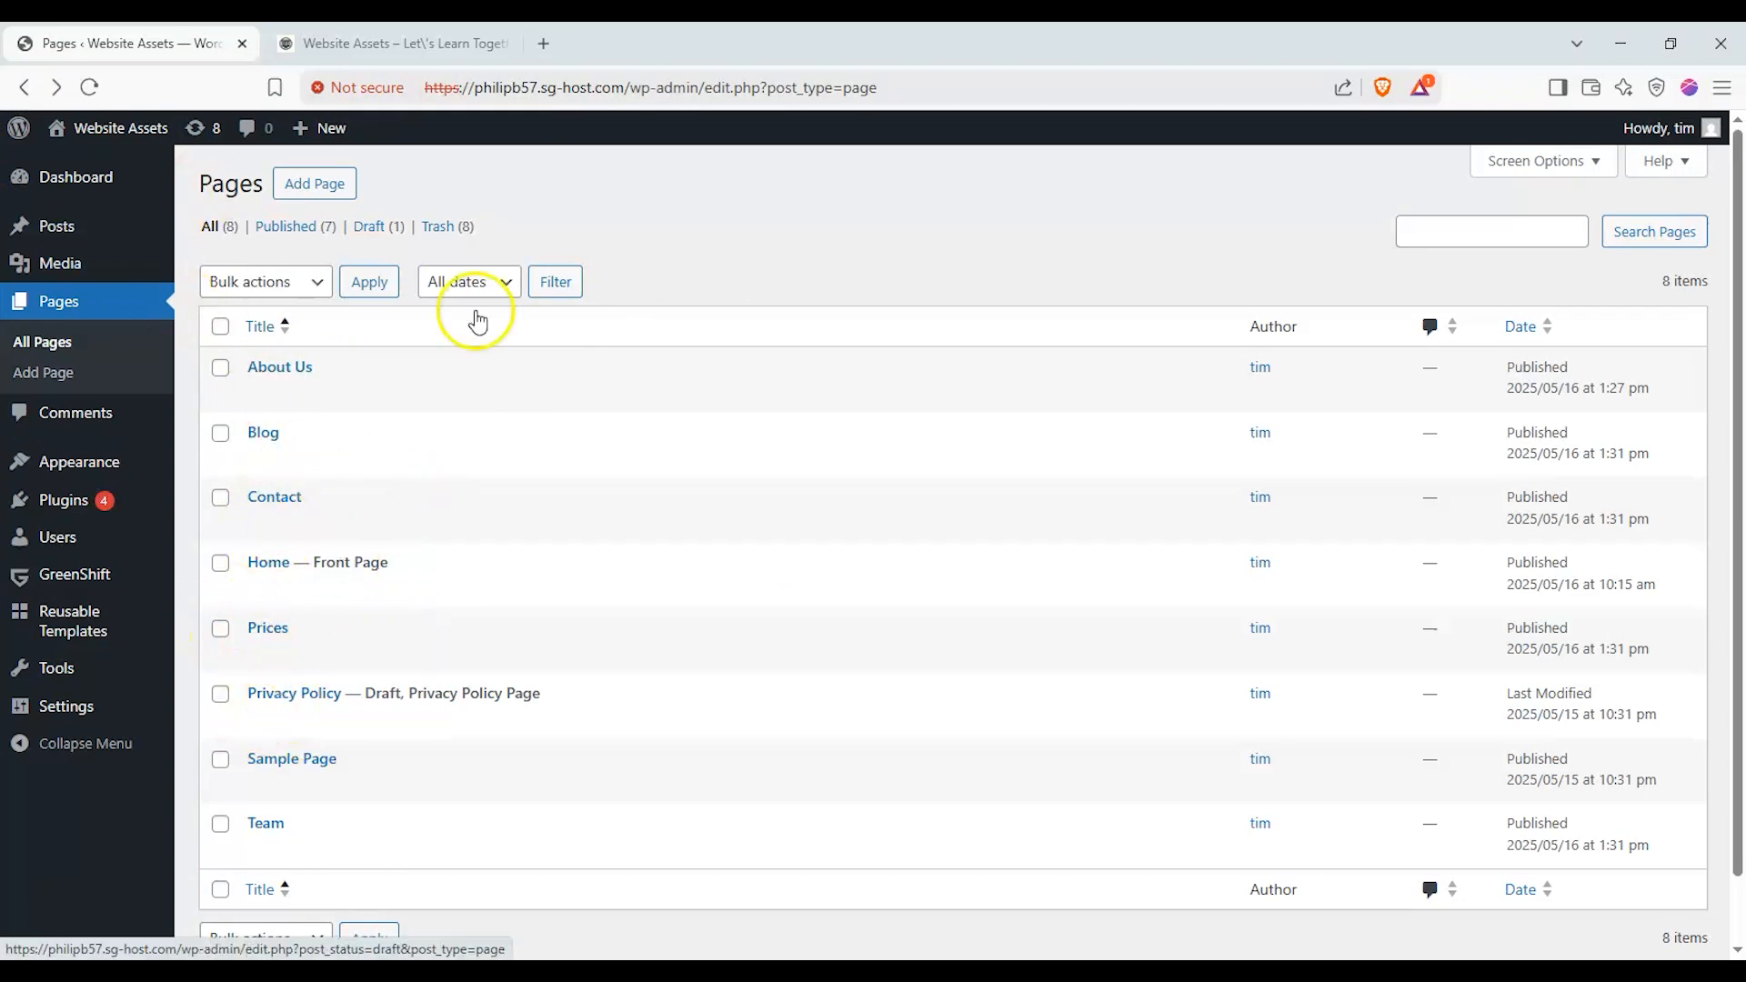
Compare the live homepage's navigation with the dashboard's list of pages
key("ctrl+Tab")
left_click(136, 45)
left_click(400, 45)
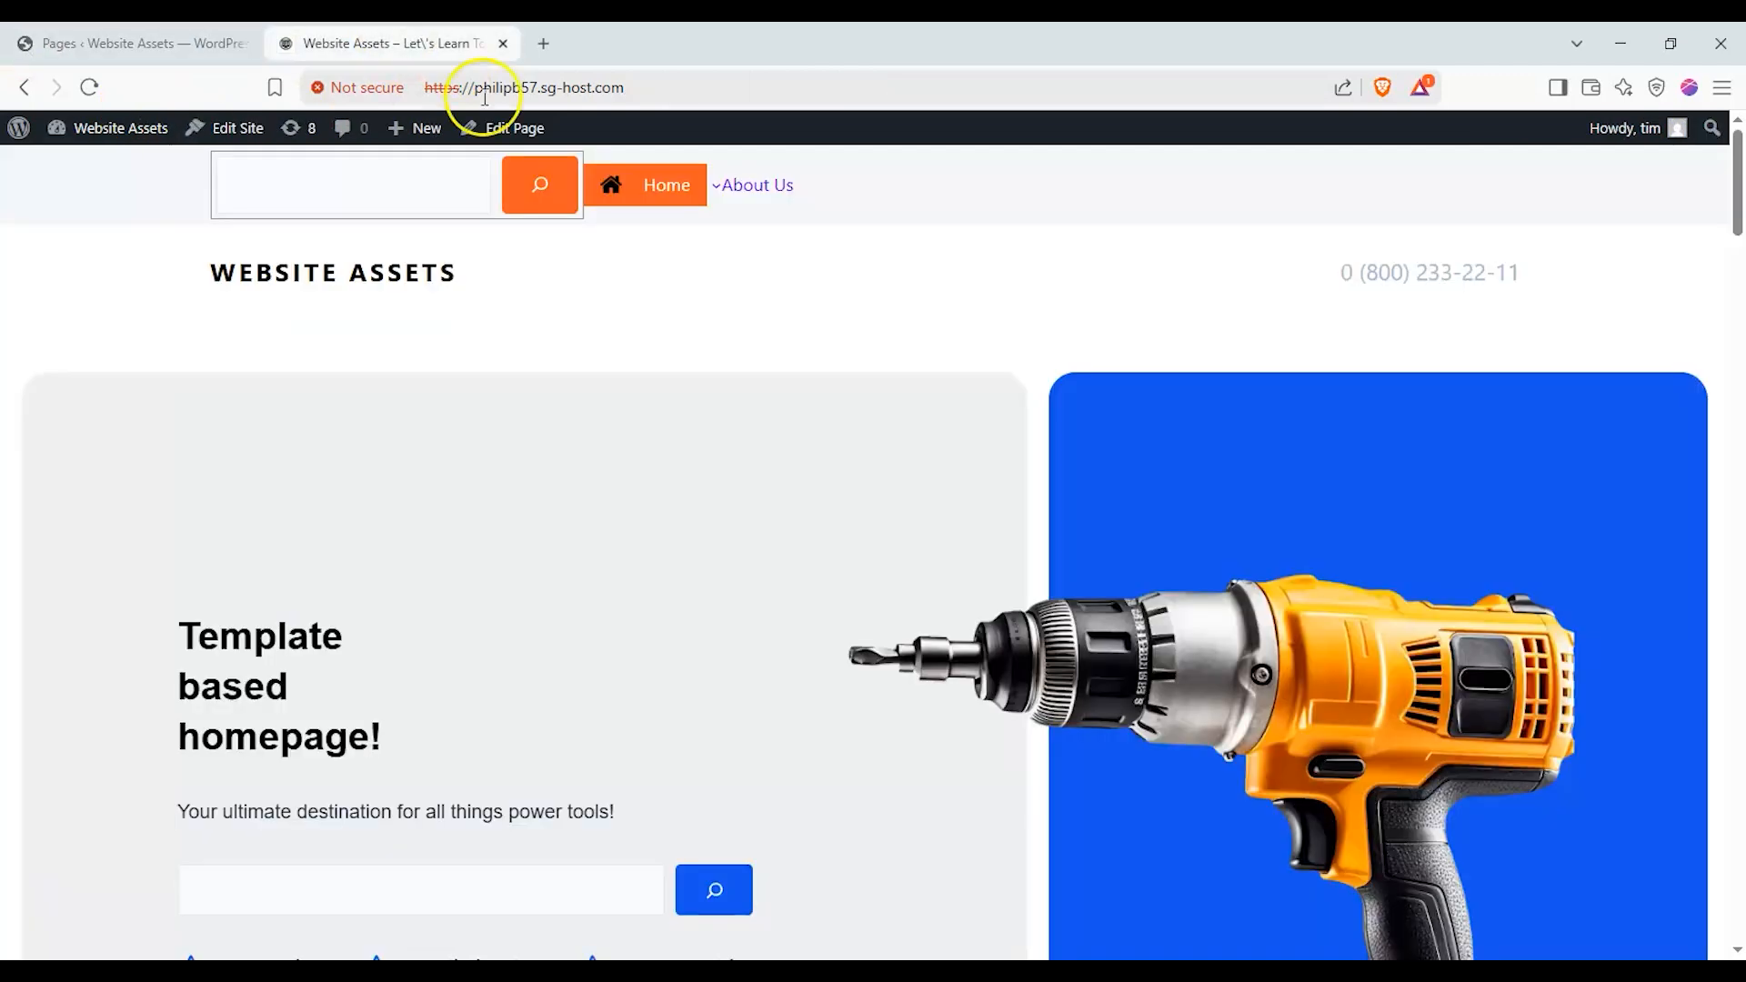
left_click(172, 44)
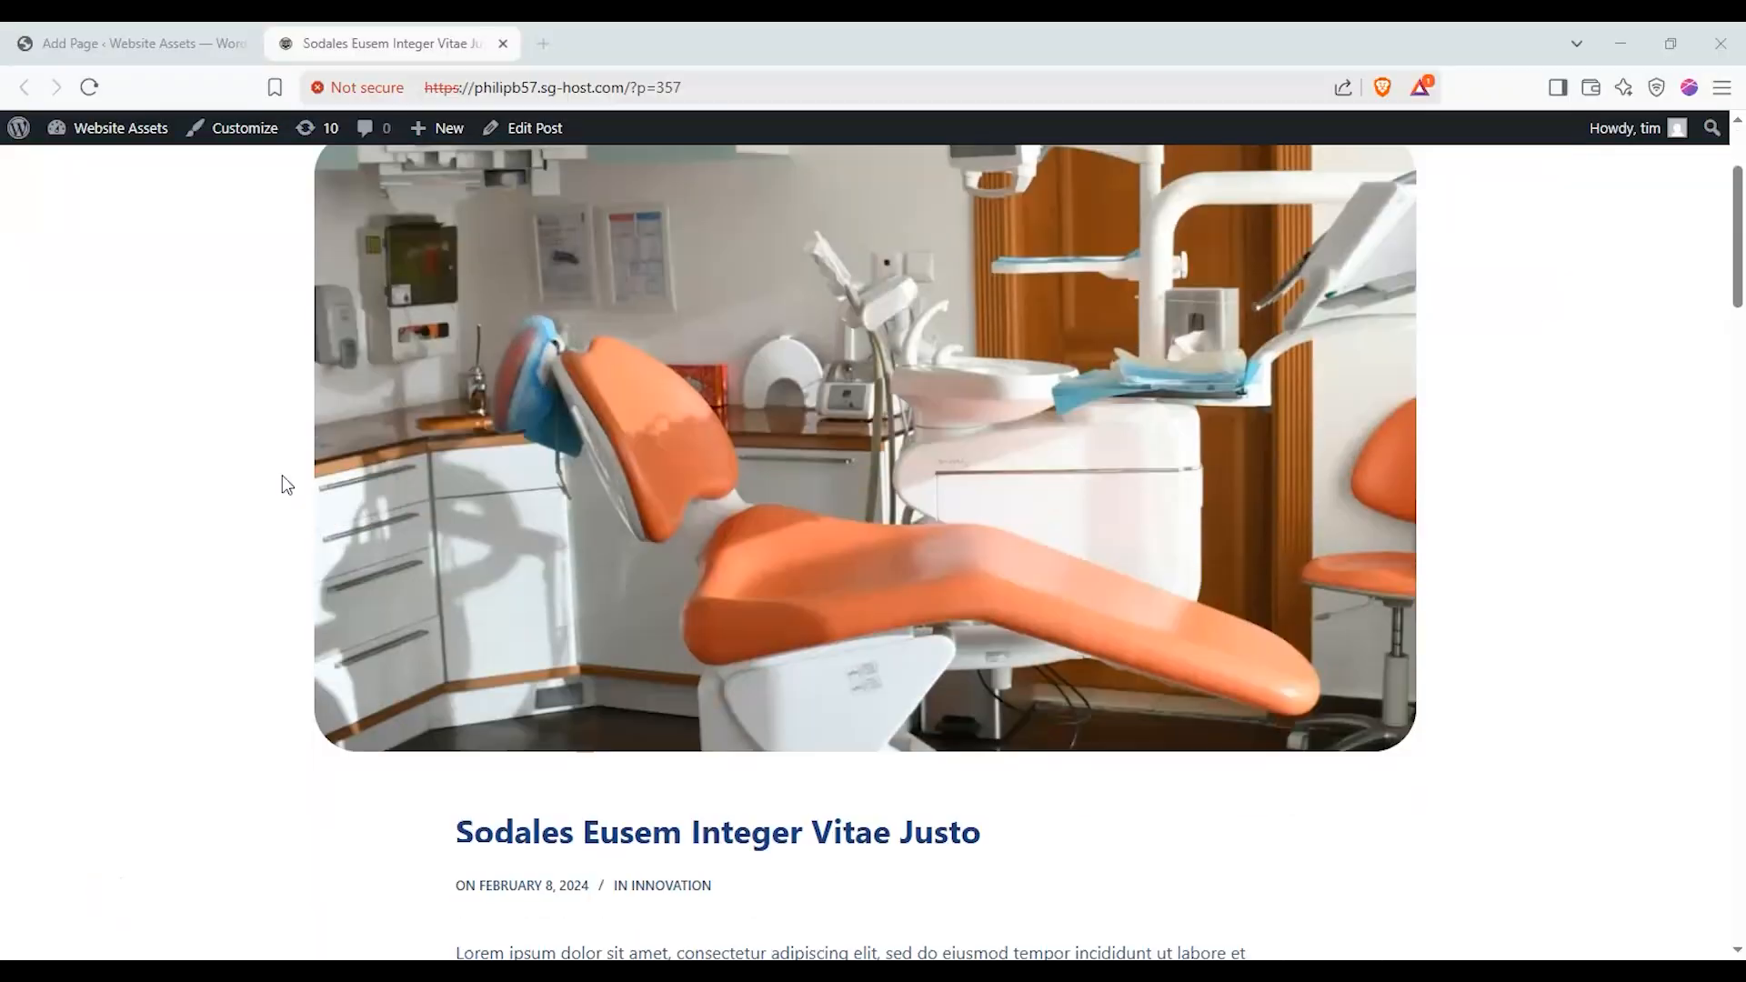
Look over the "Sodales Eusem Integer Vitae Justo" post and open the theme customizer for it in a new tab
scroll(282, 476, "down", 4)
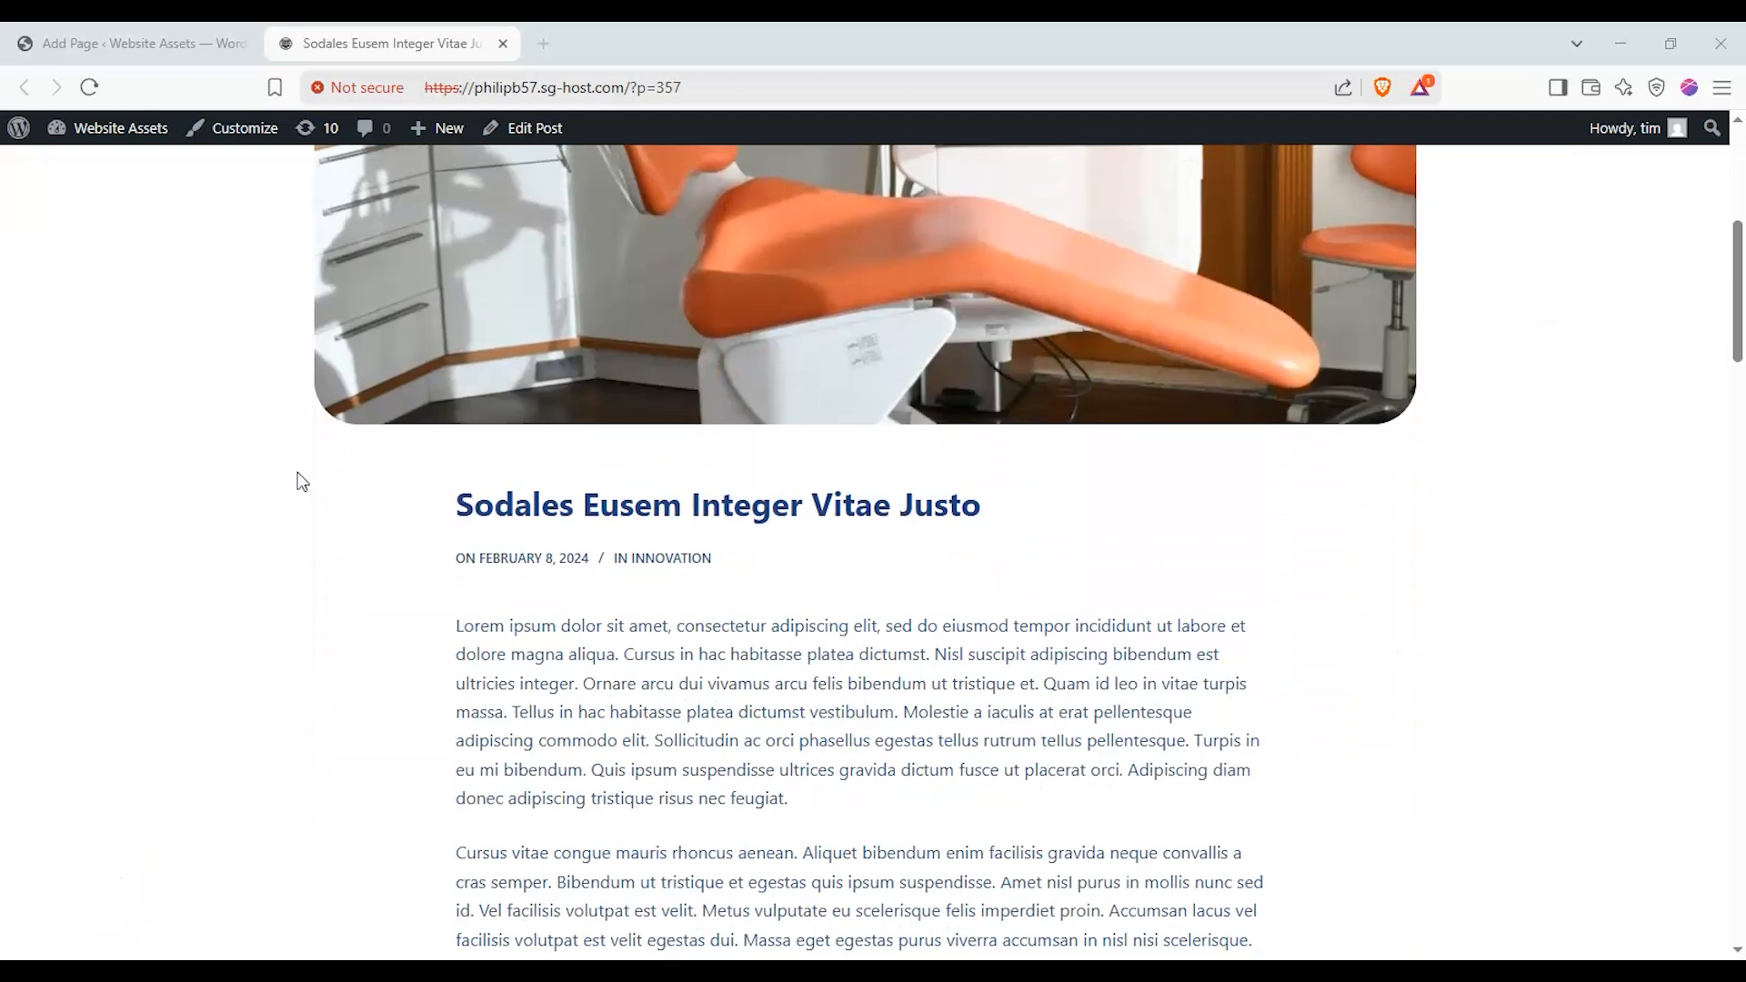
scroll(303, 480, "down", 4)
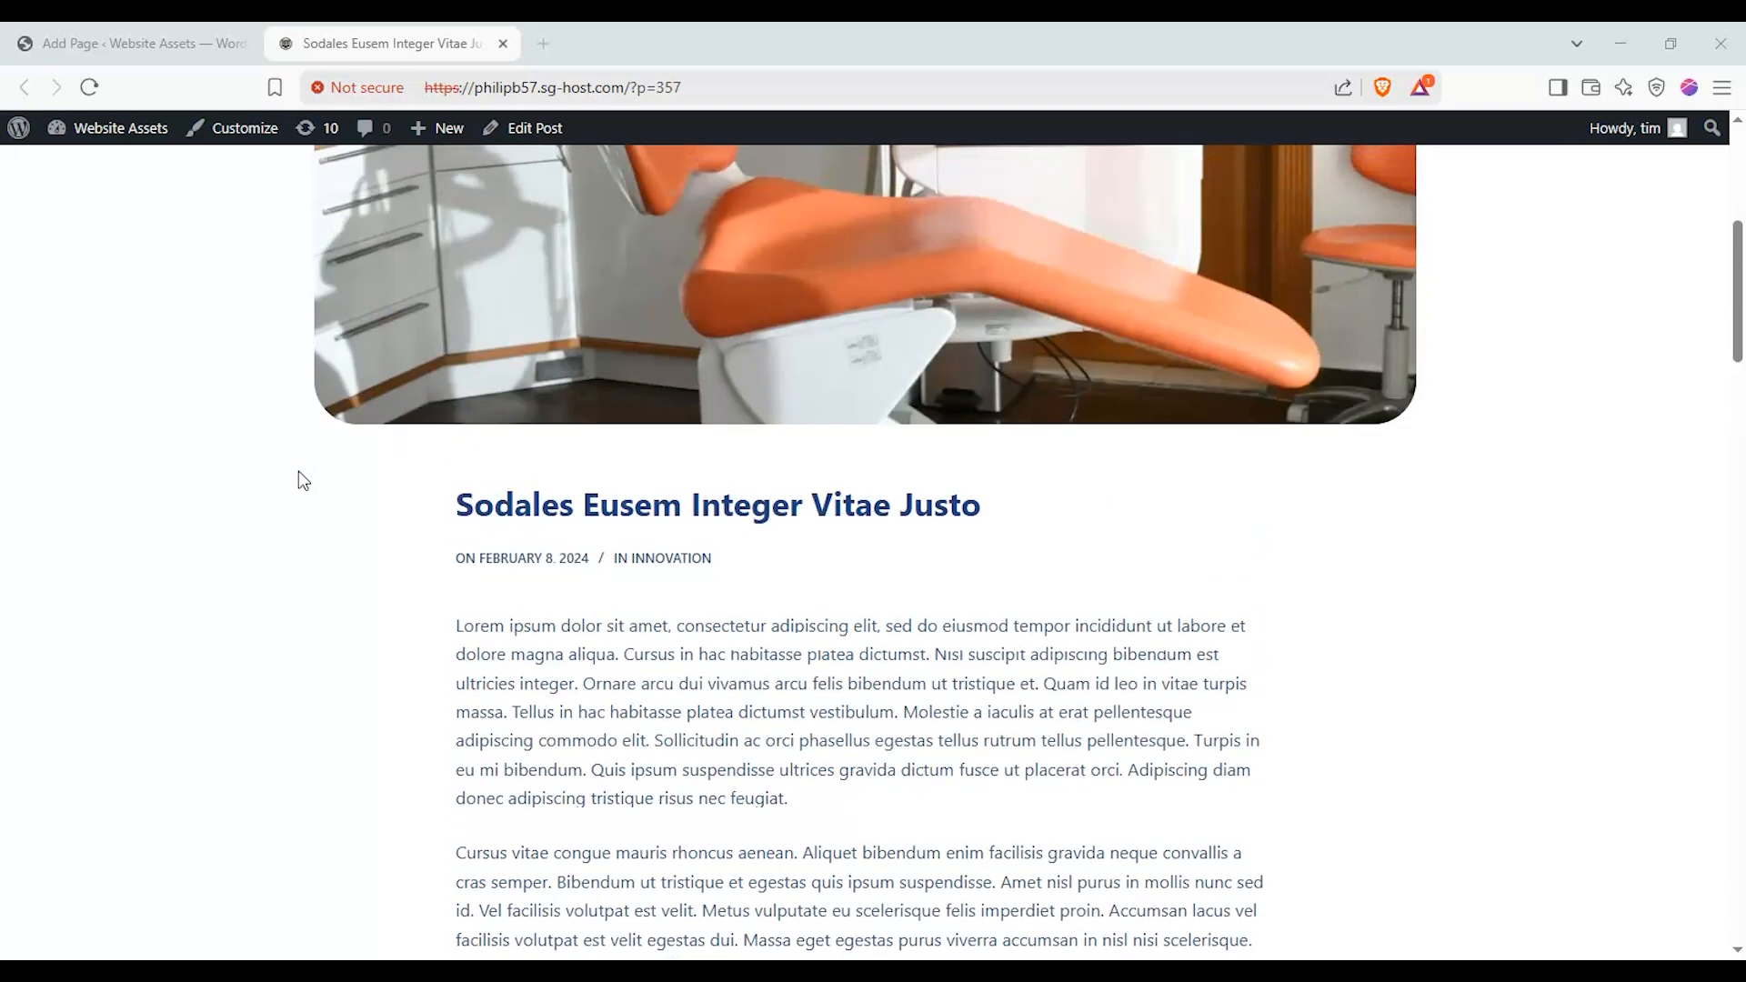
scroll(303, 480, "up", 5)
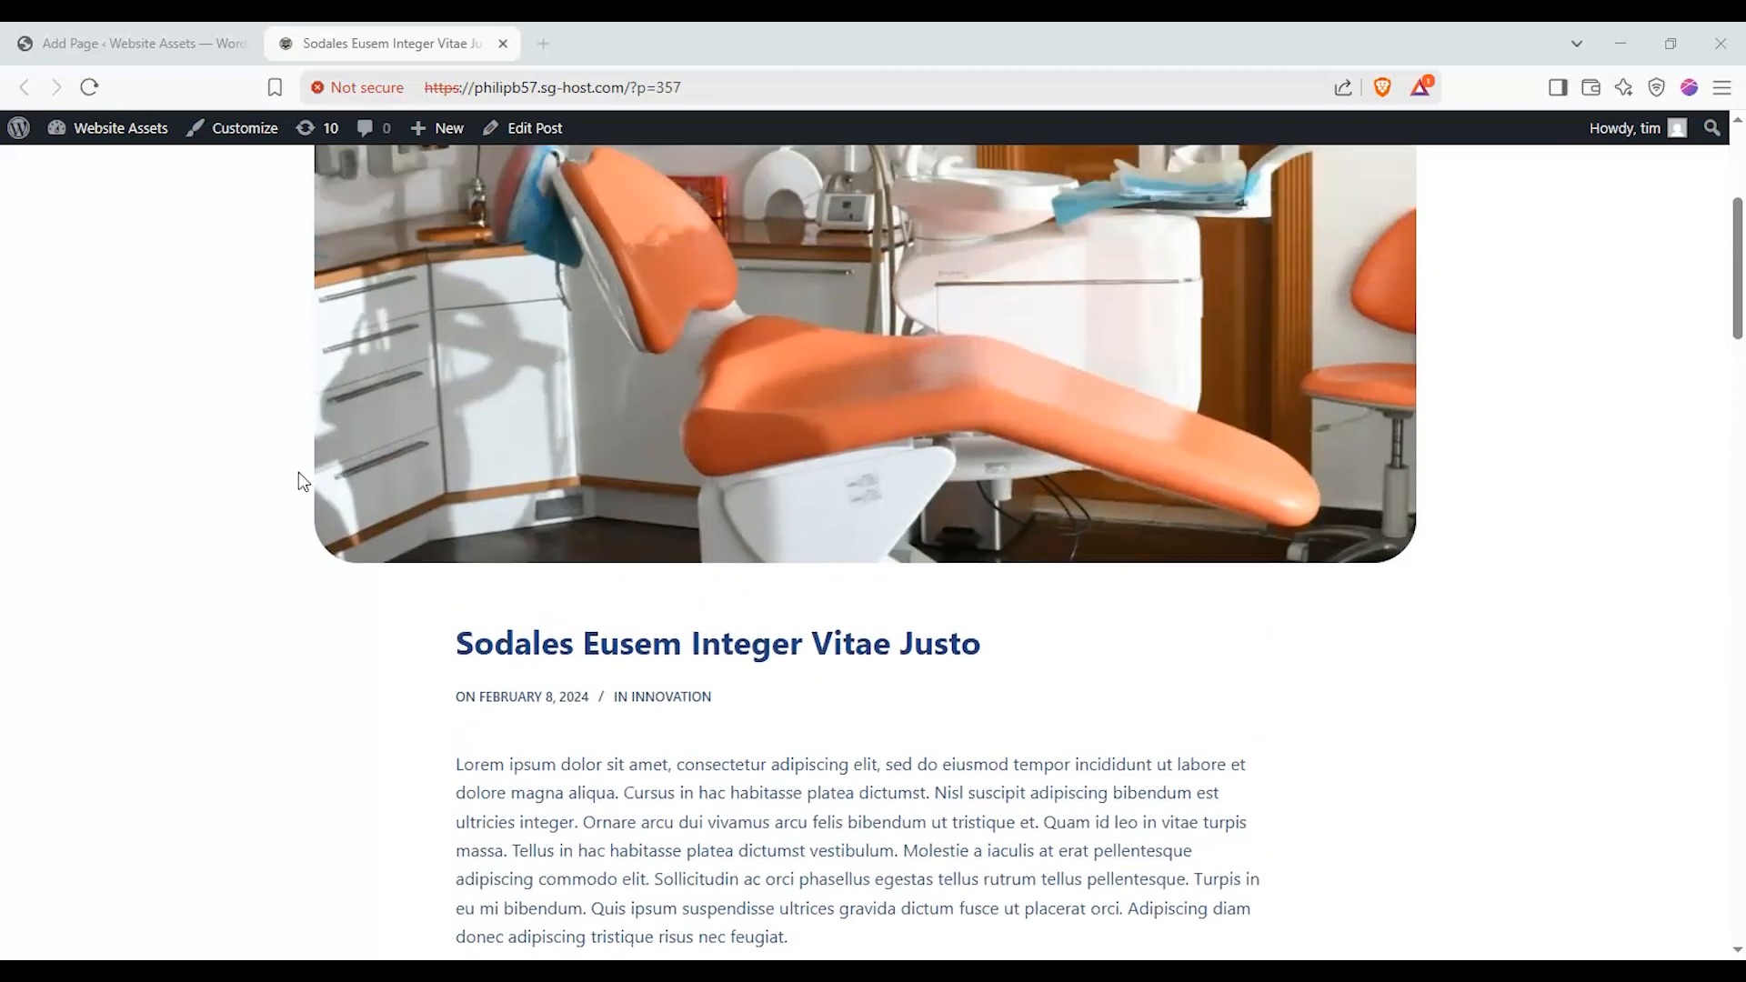
scroll(301, 485, "up", 1)
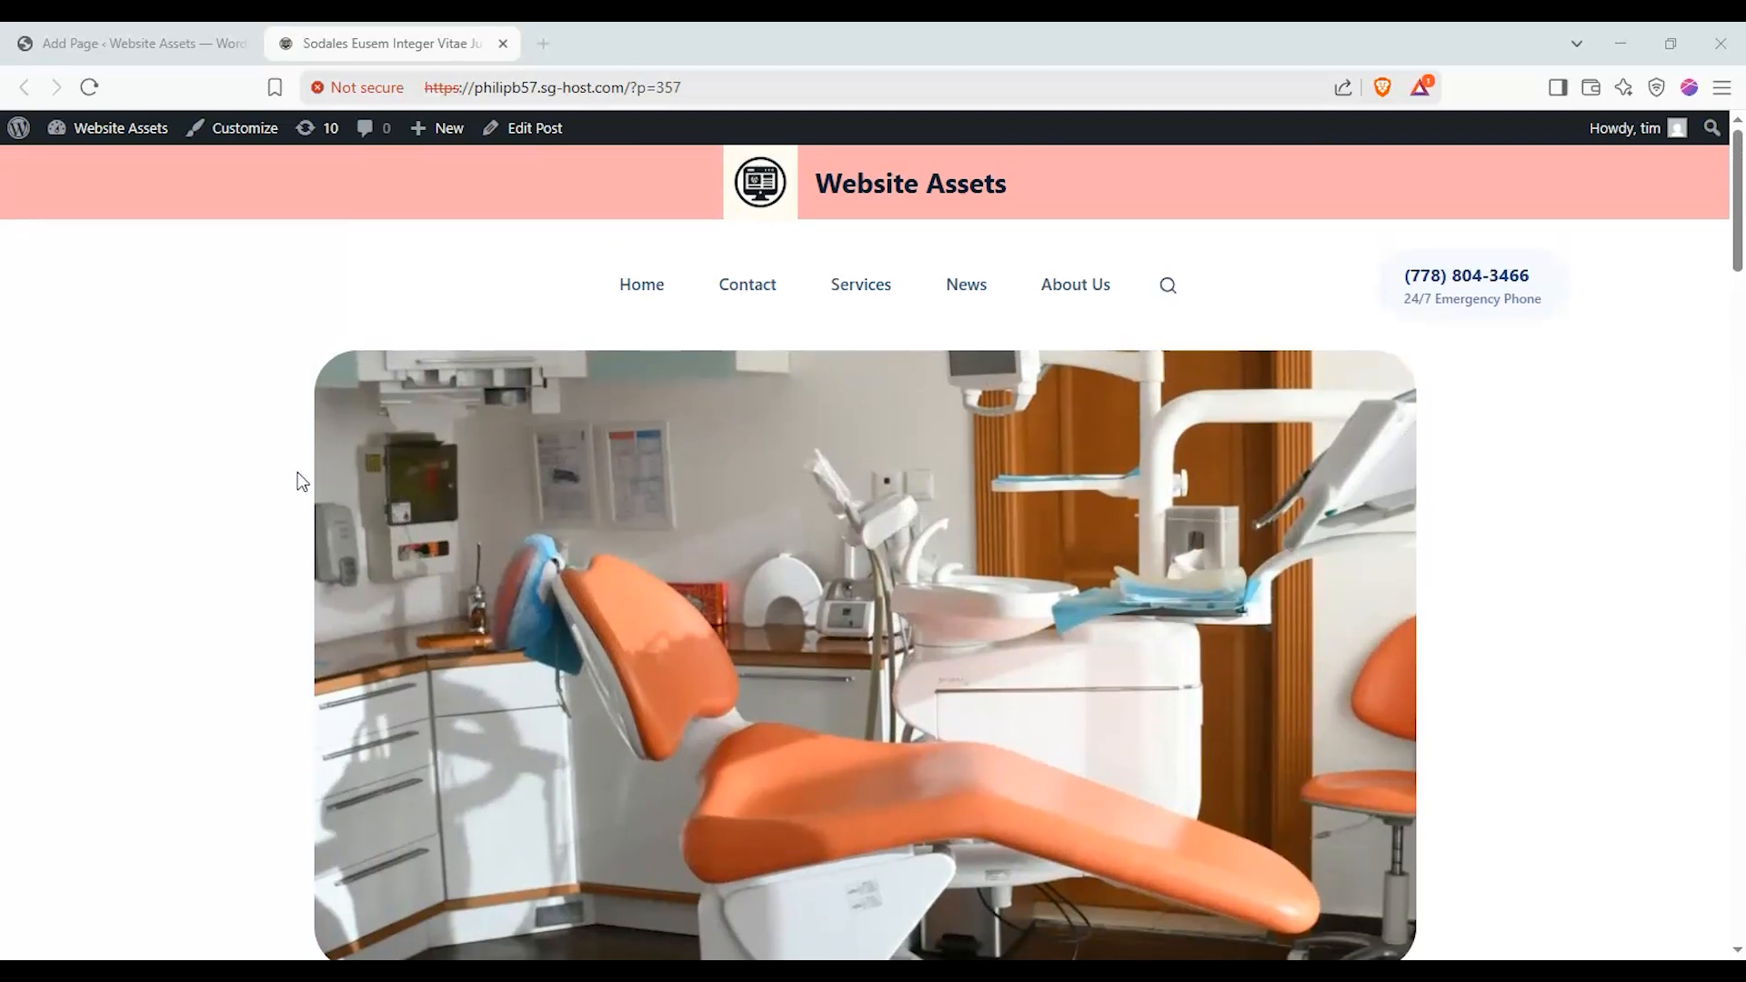
scroll(301, 480, "down", 4)
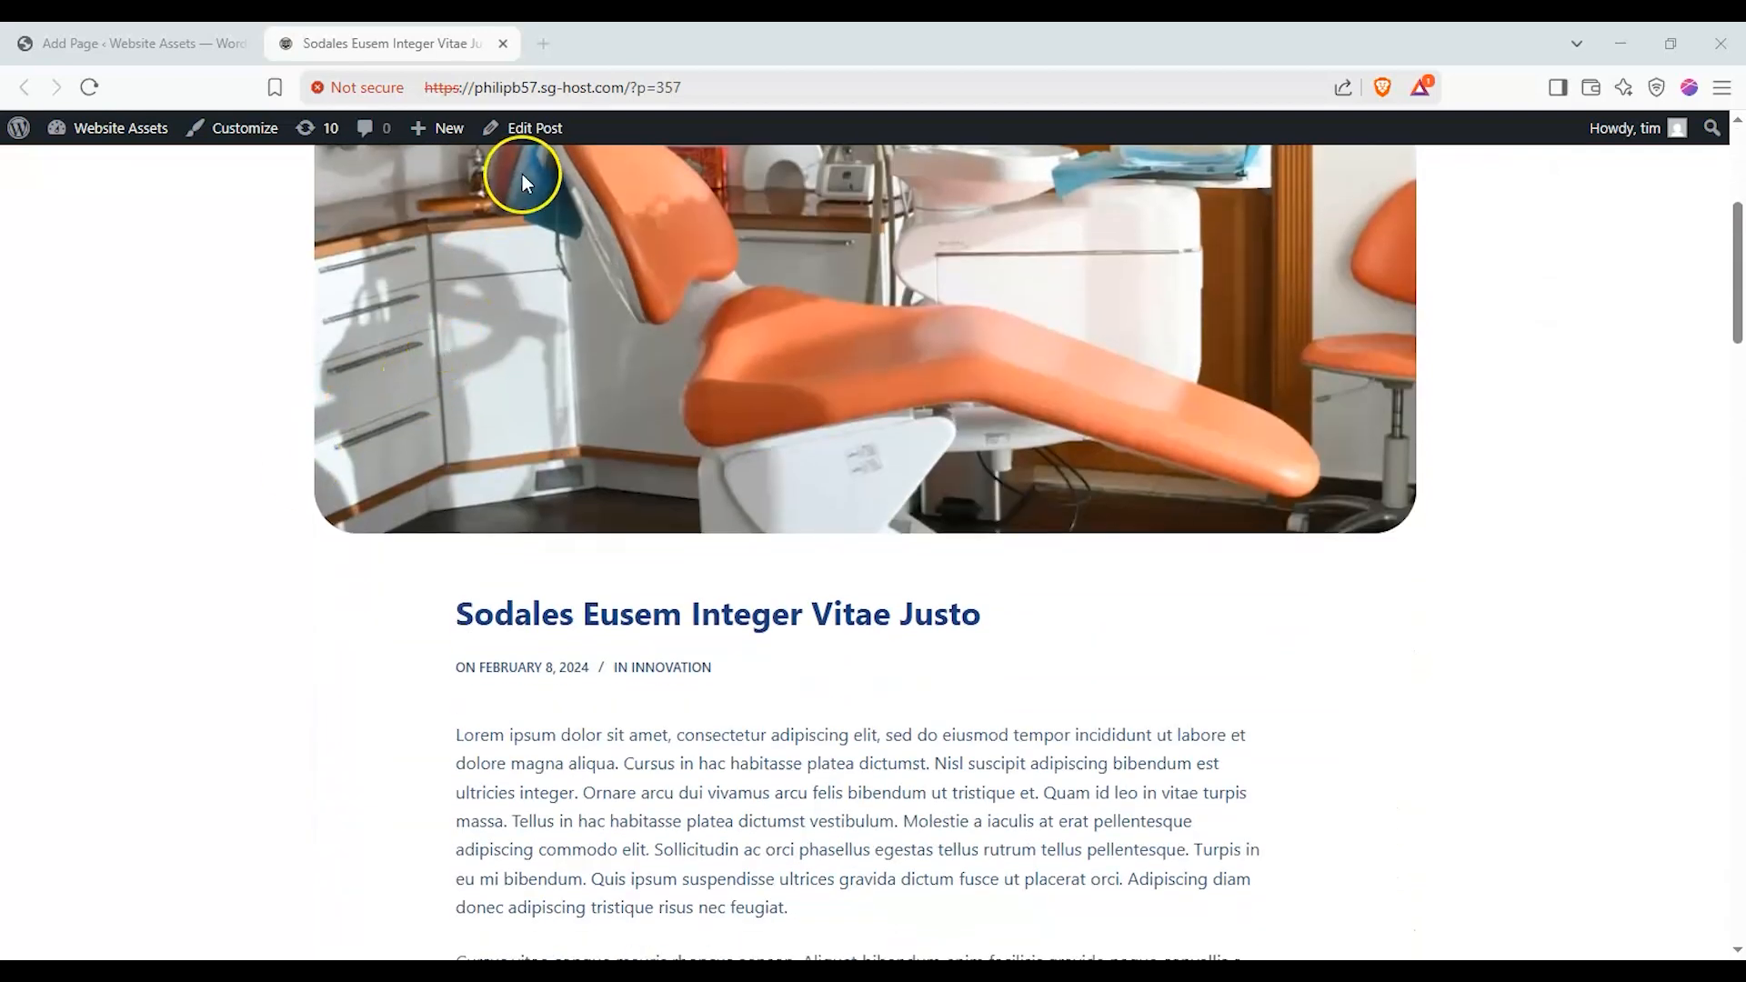
right_click(244, 129)
left_click(269, 155)
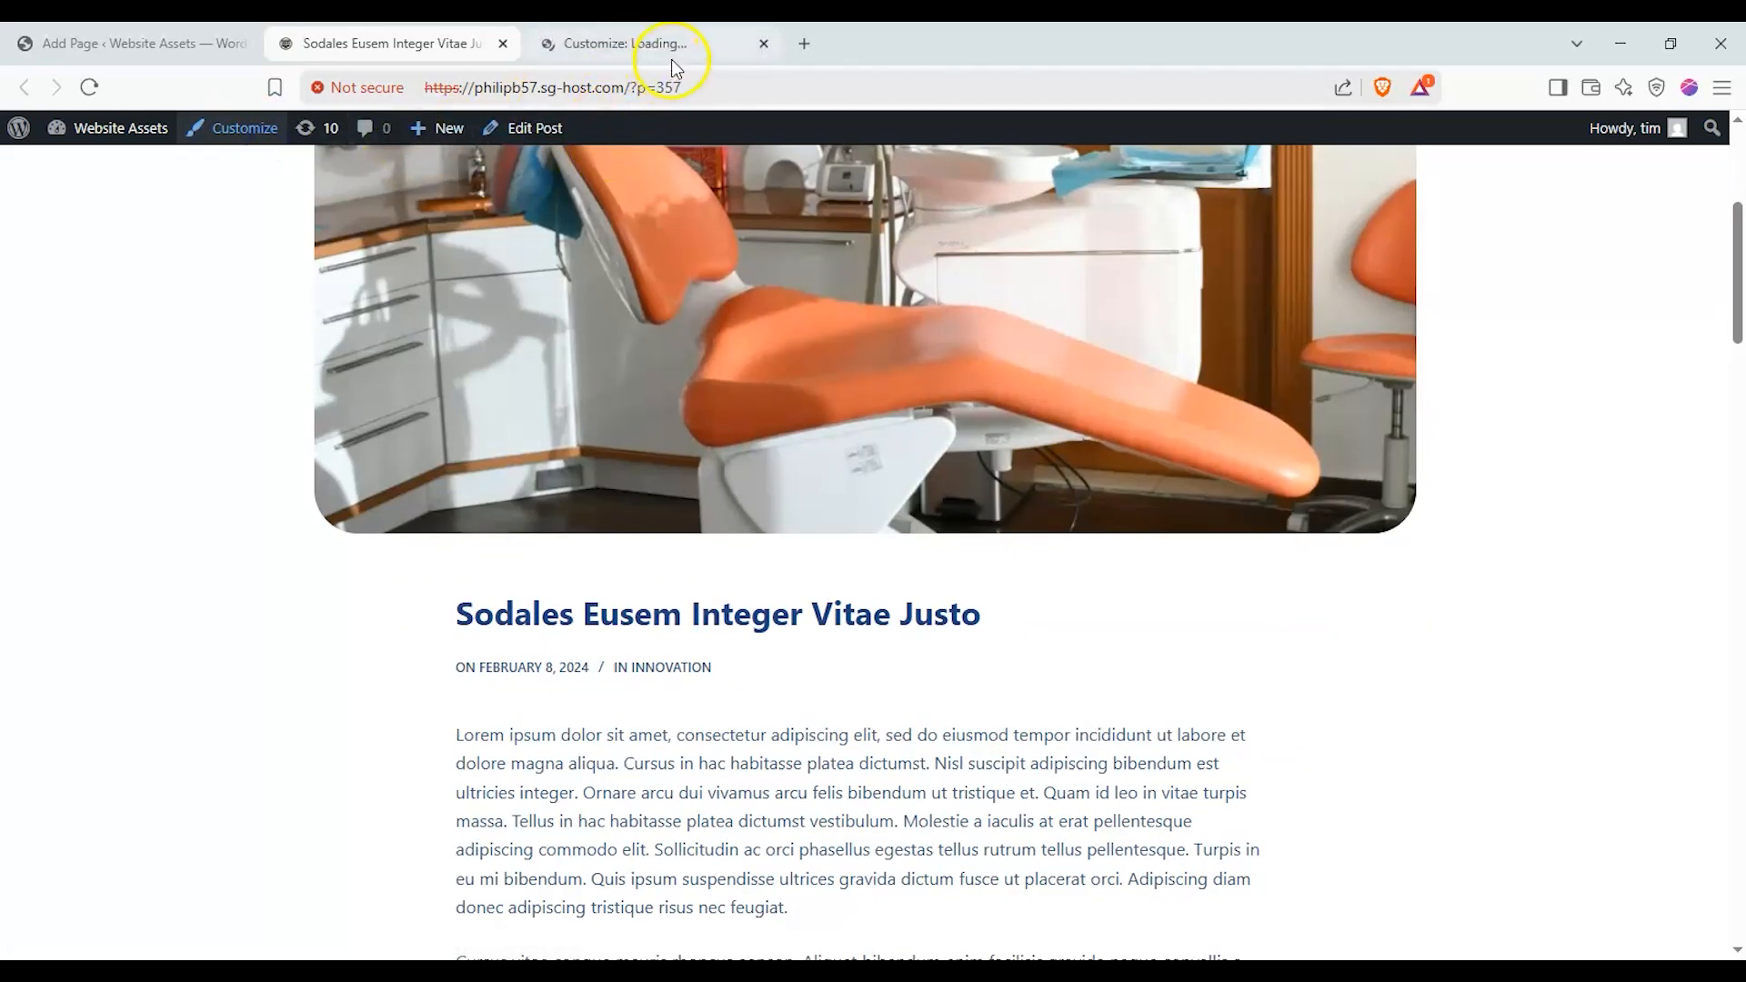
left_click(689, 43)
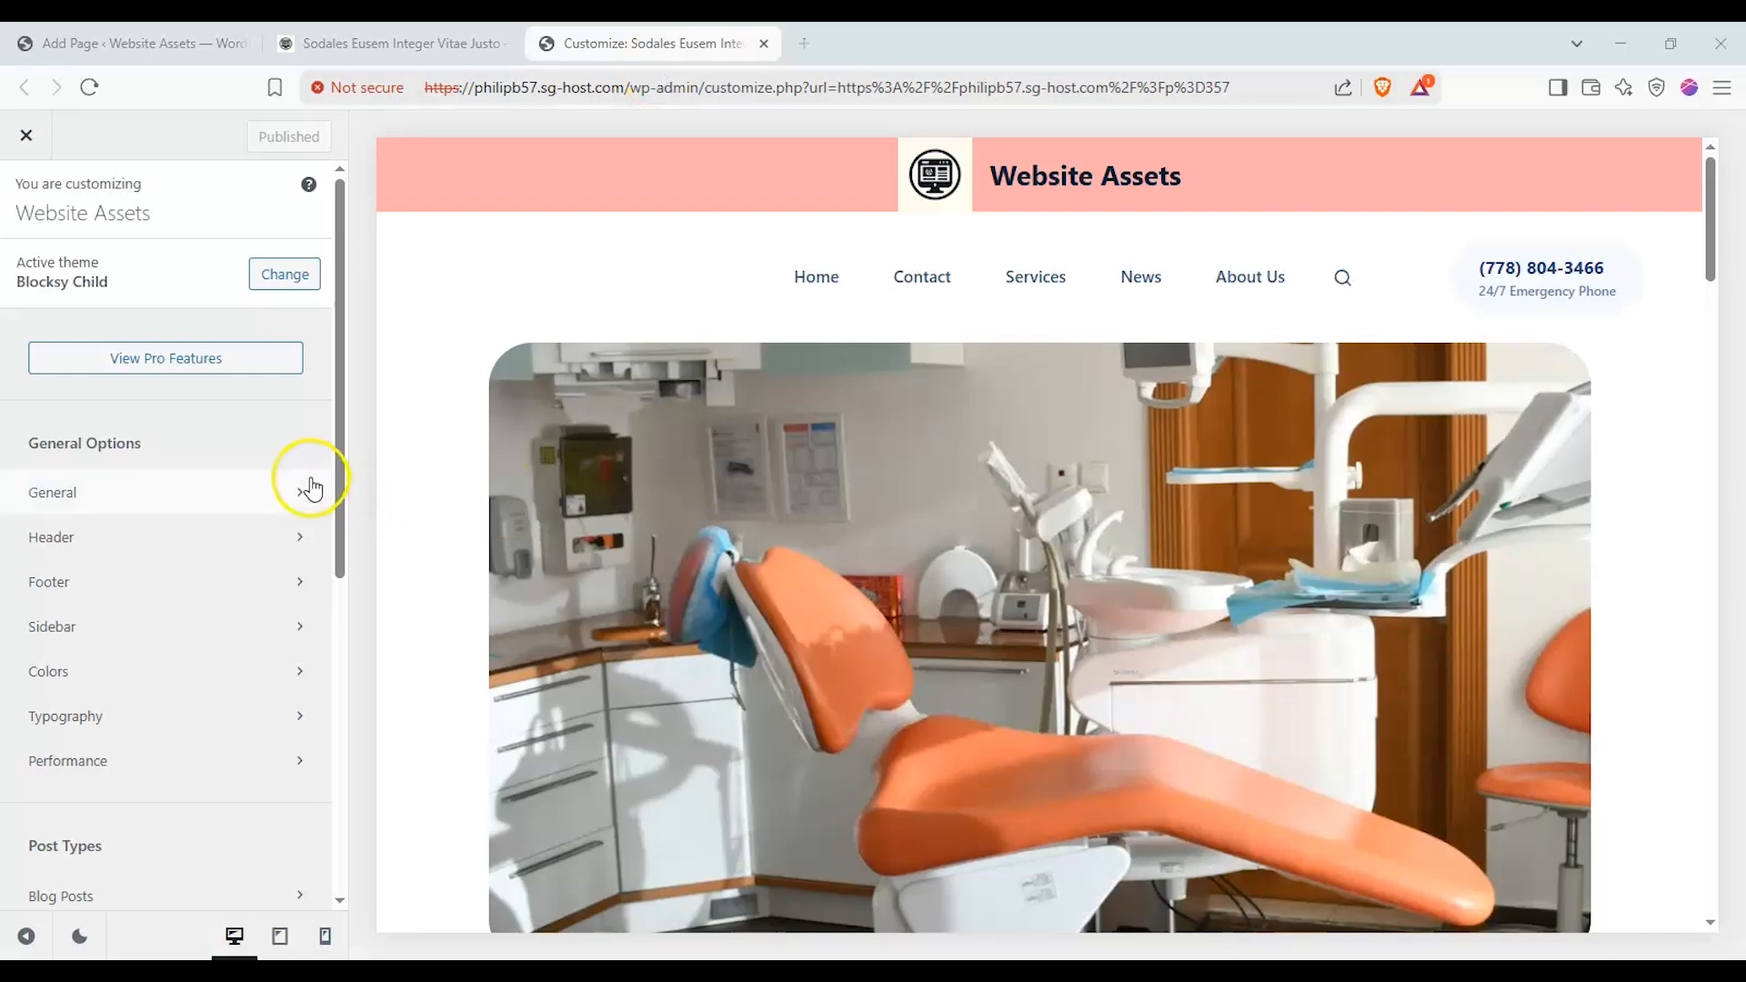
Look at the Blog Posts settings in the customizer and open the Single Post settings
left_click_drag(338, 443, 291, 704)
left_click(157, 378)
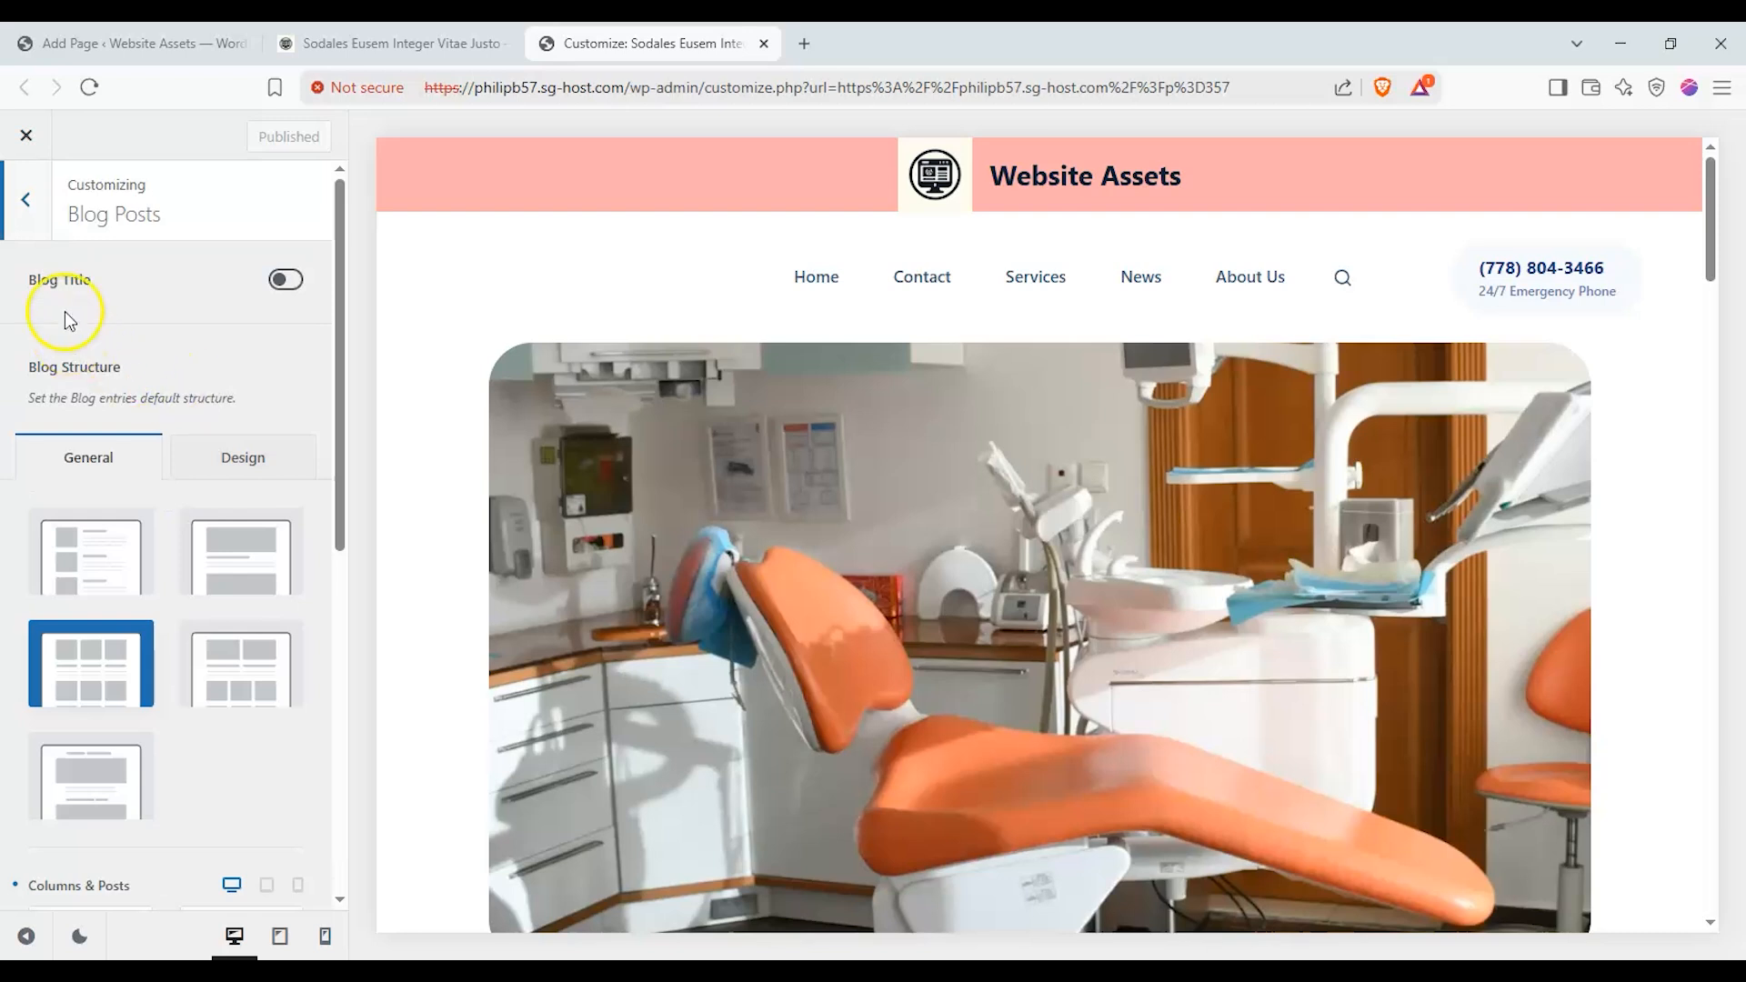
left_click(38, 209)
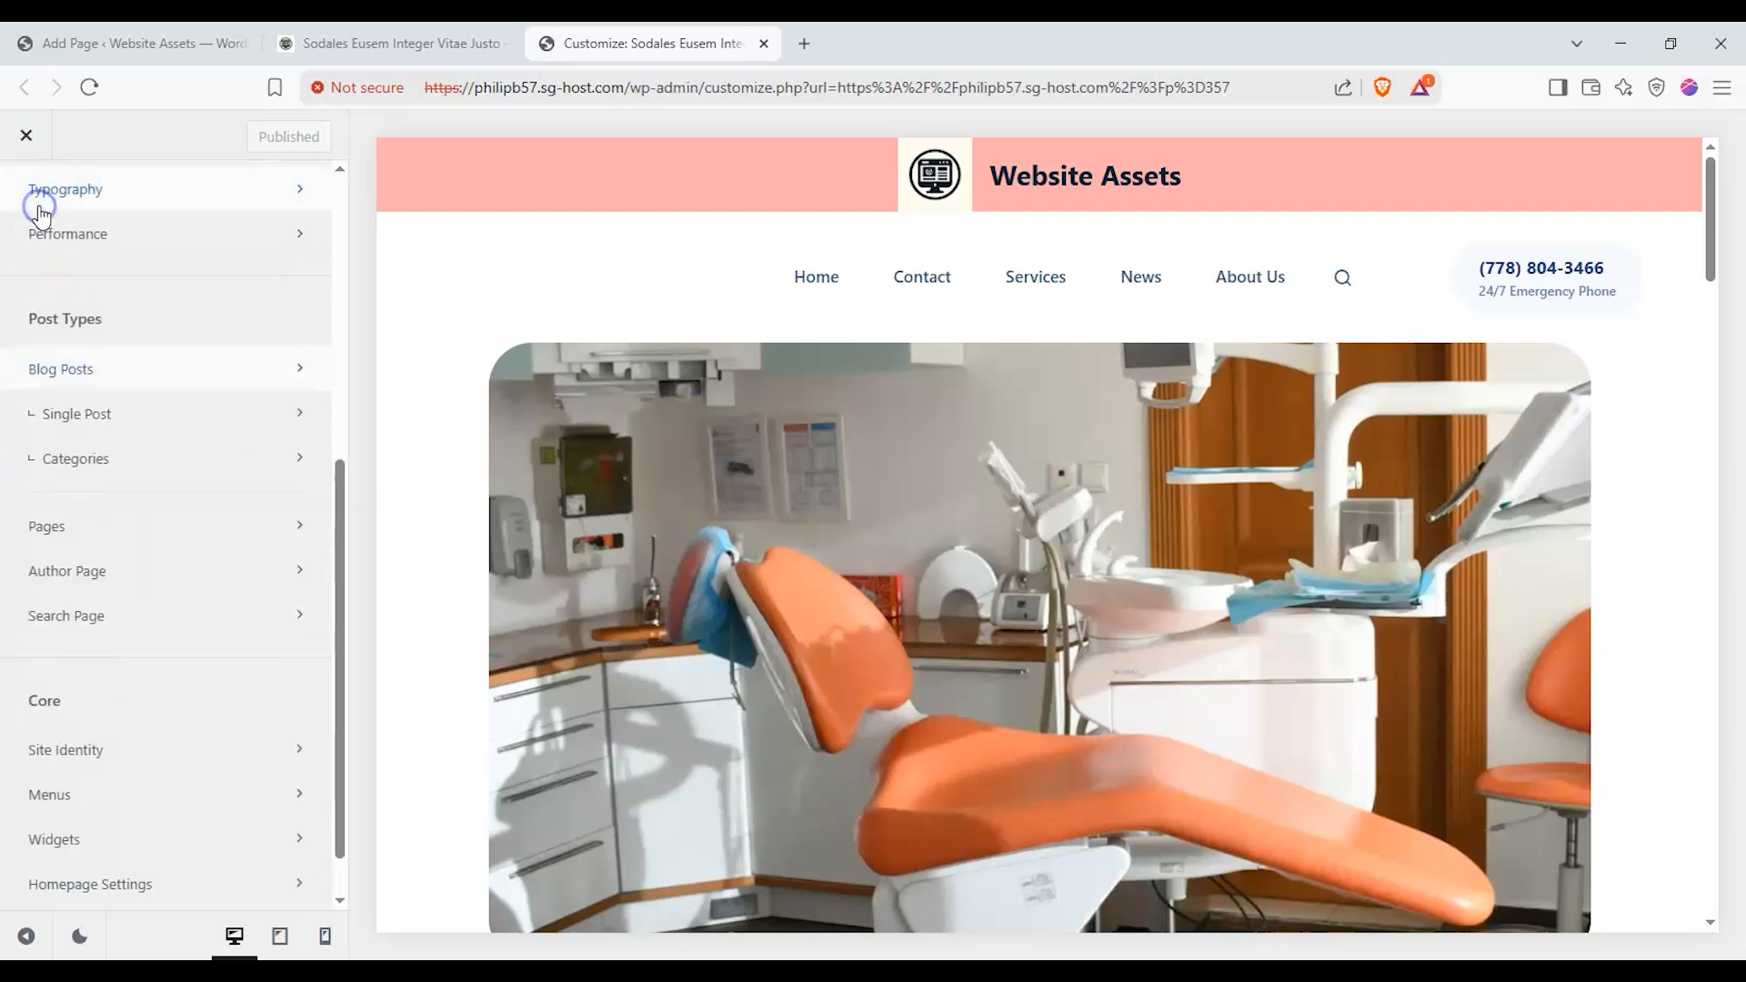
left_click(151, 431)
scroll(482, 491, "down", 2)
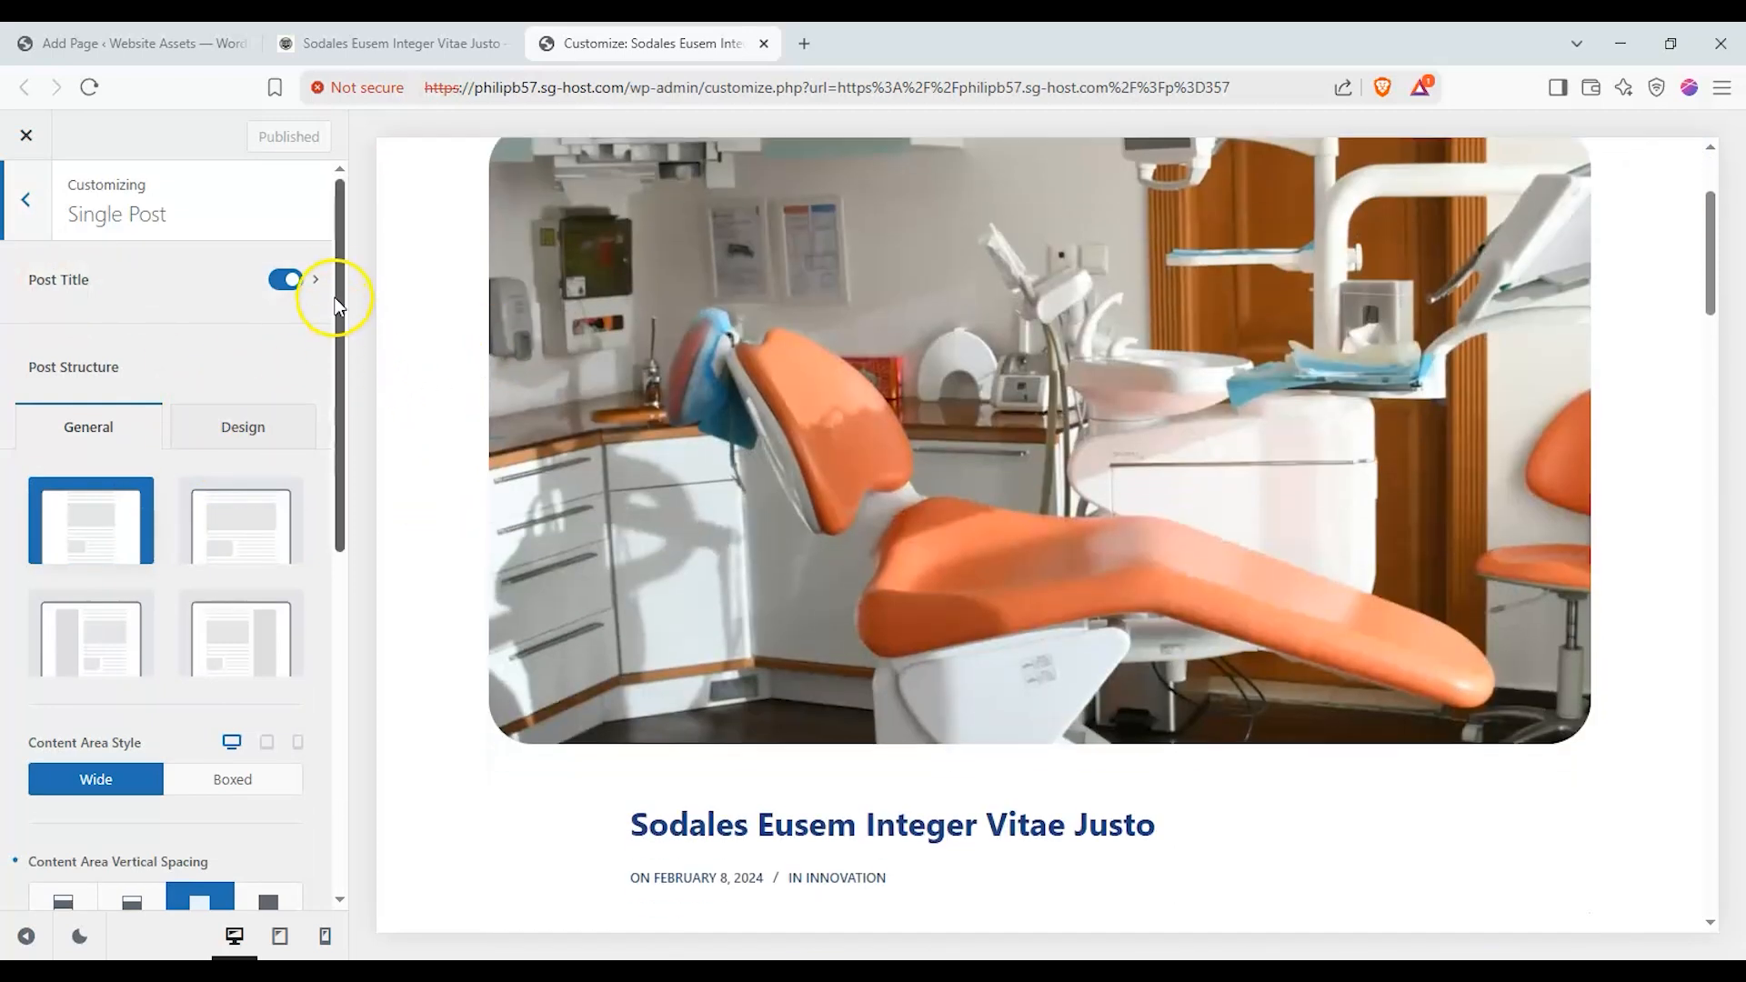
Toggle the post title off and on, and in its settings preview the second title layout before restoring the first
left_click(278, 286)
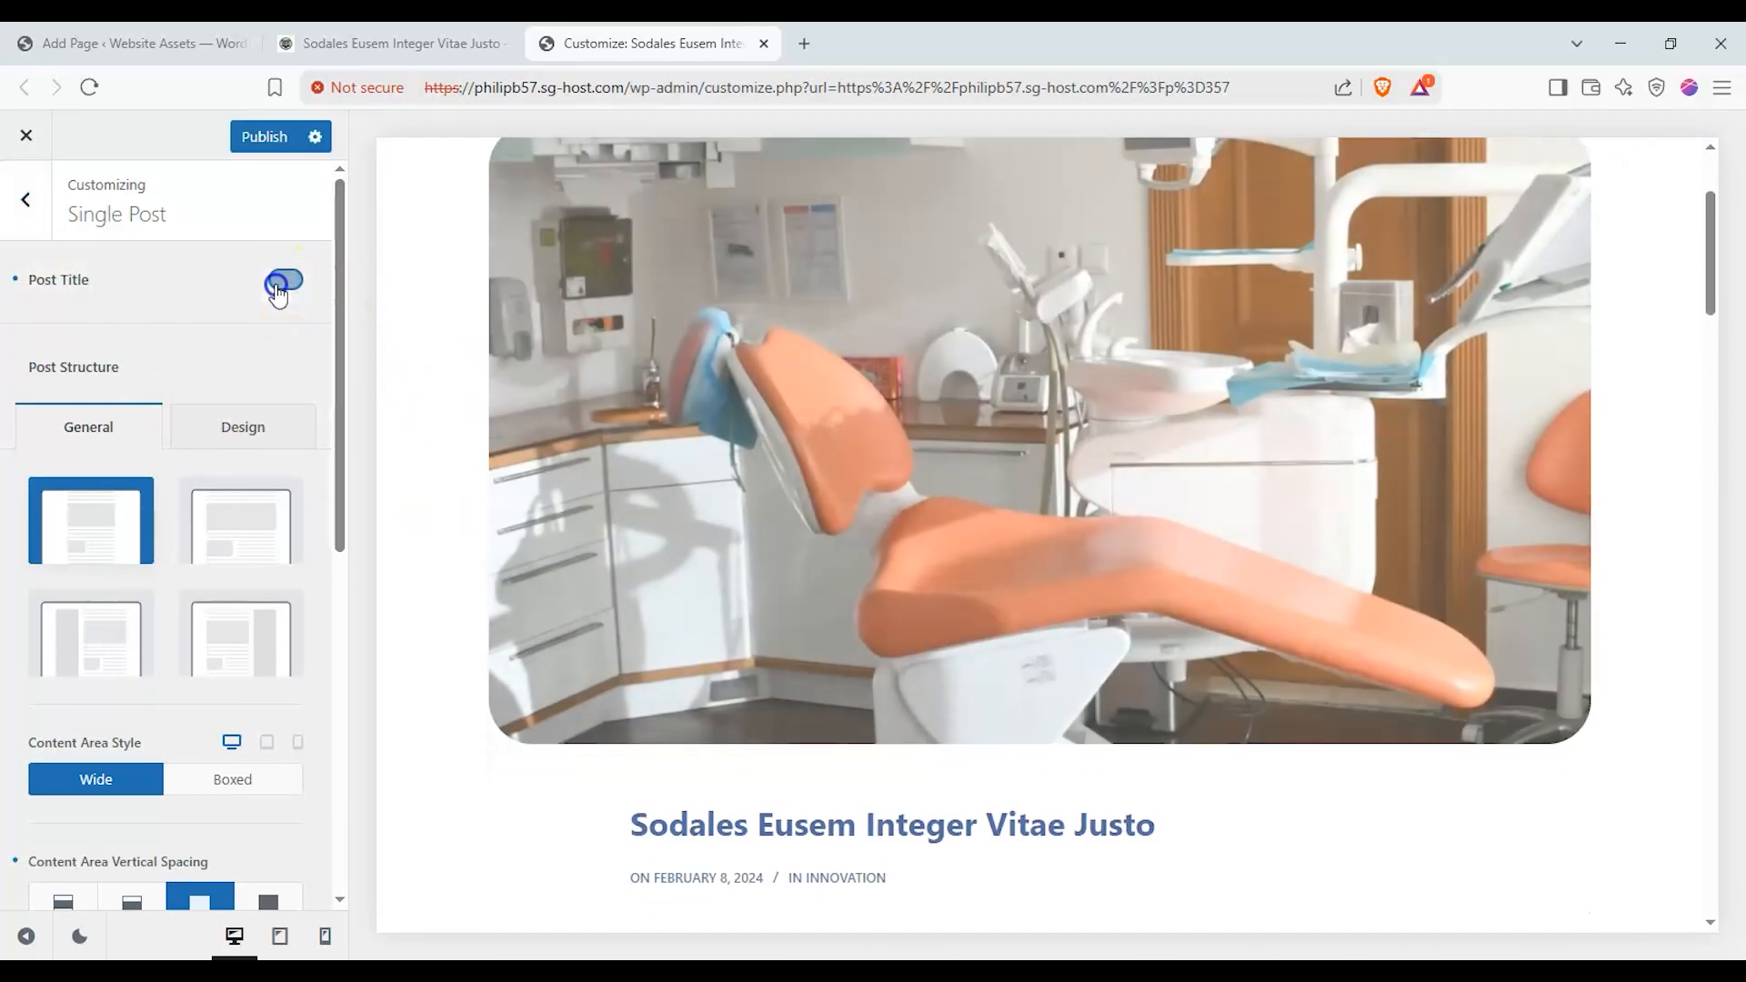
left_click(284, 283)
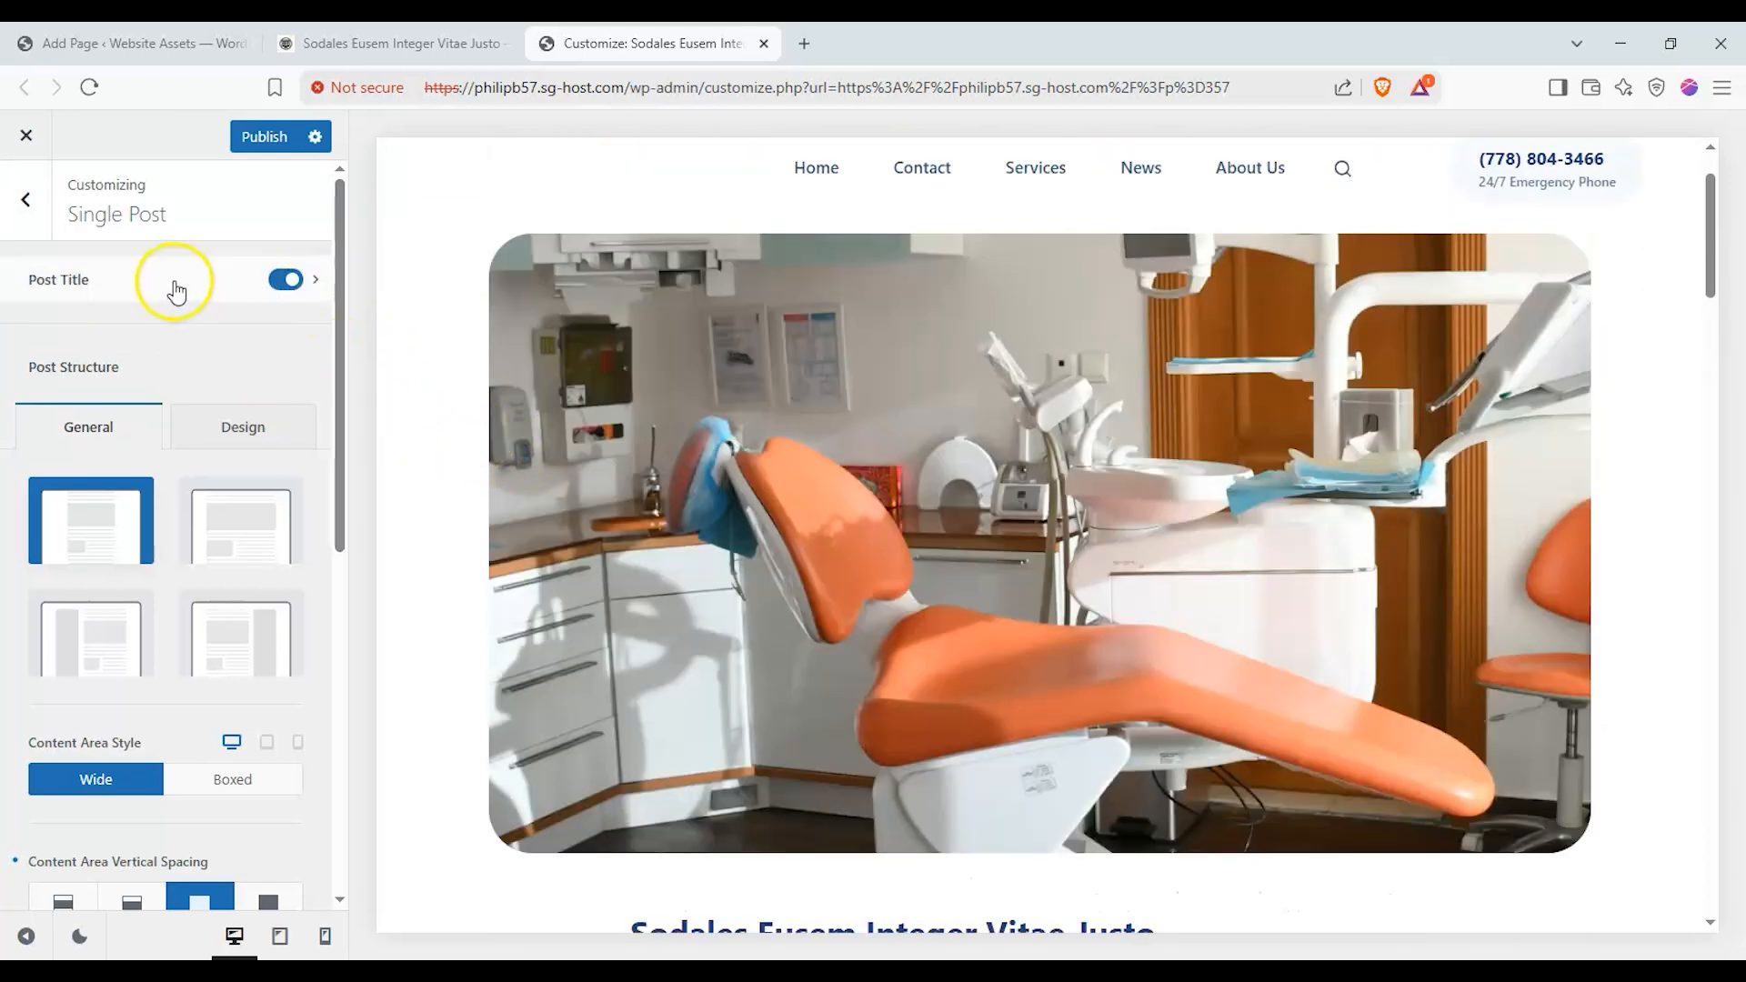
left_click(87, 281)
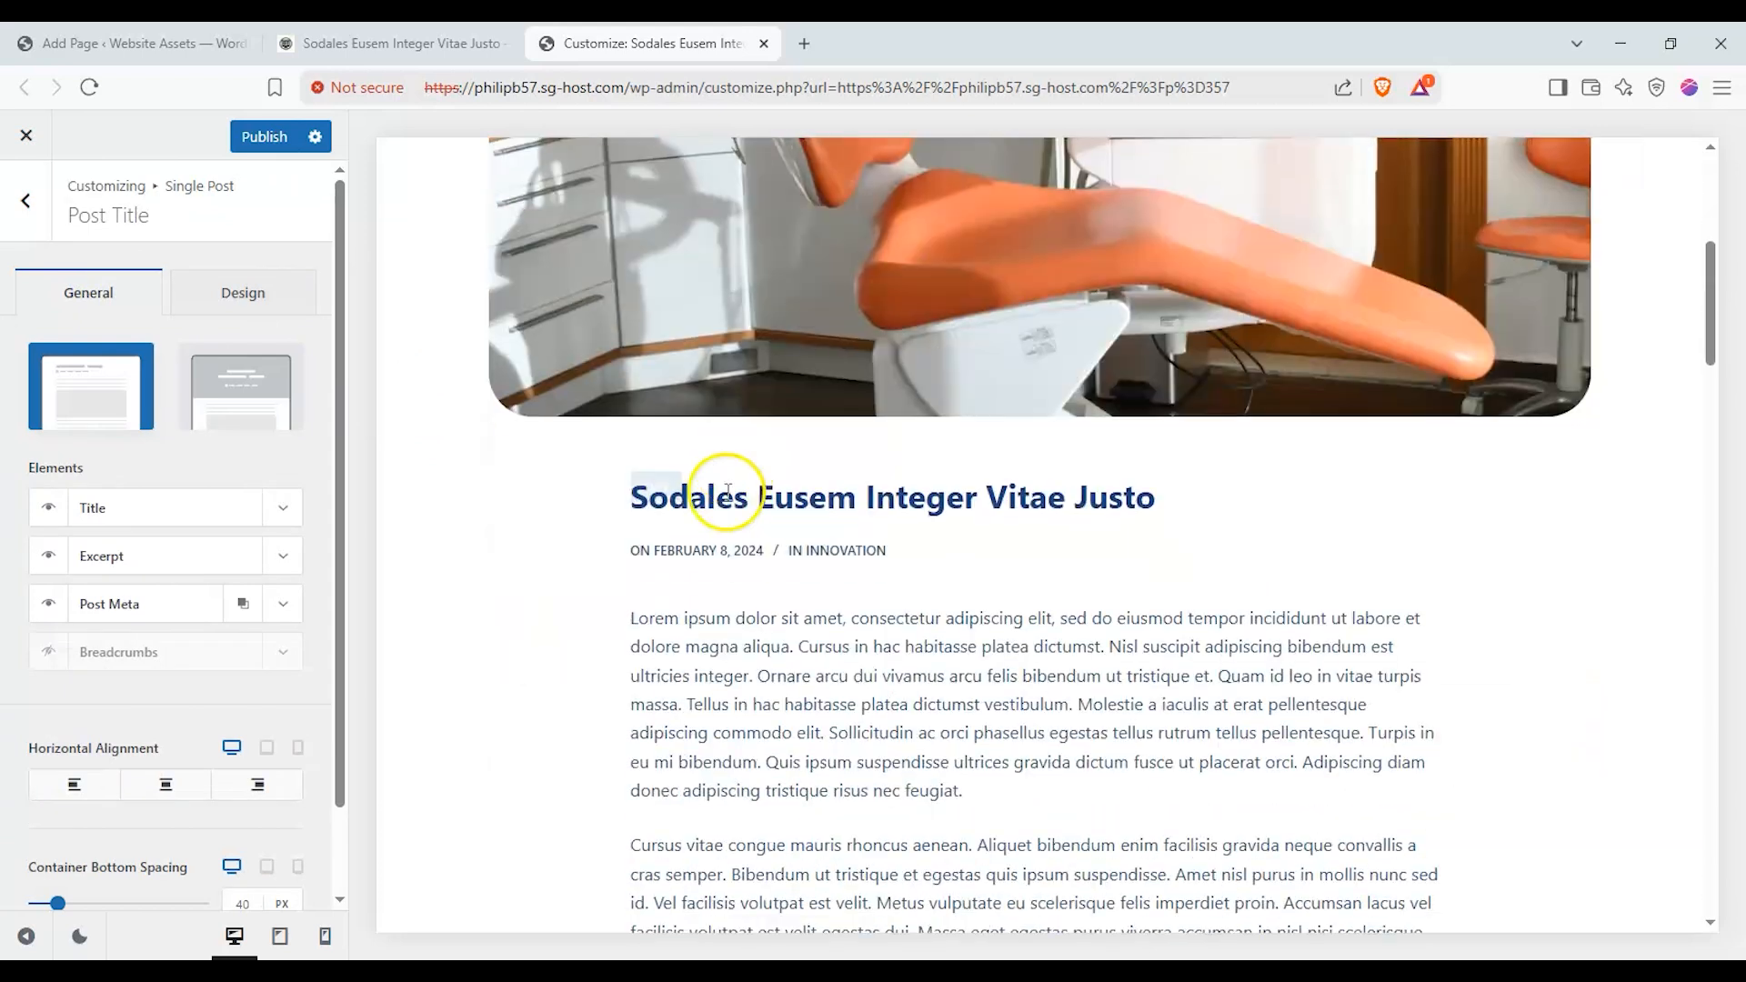
left_click(238, 405)
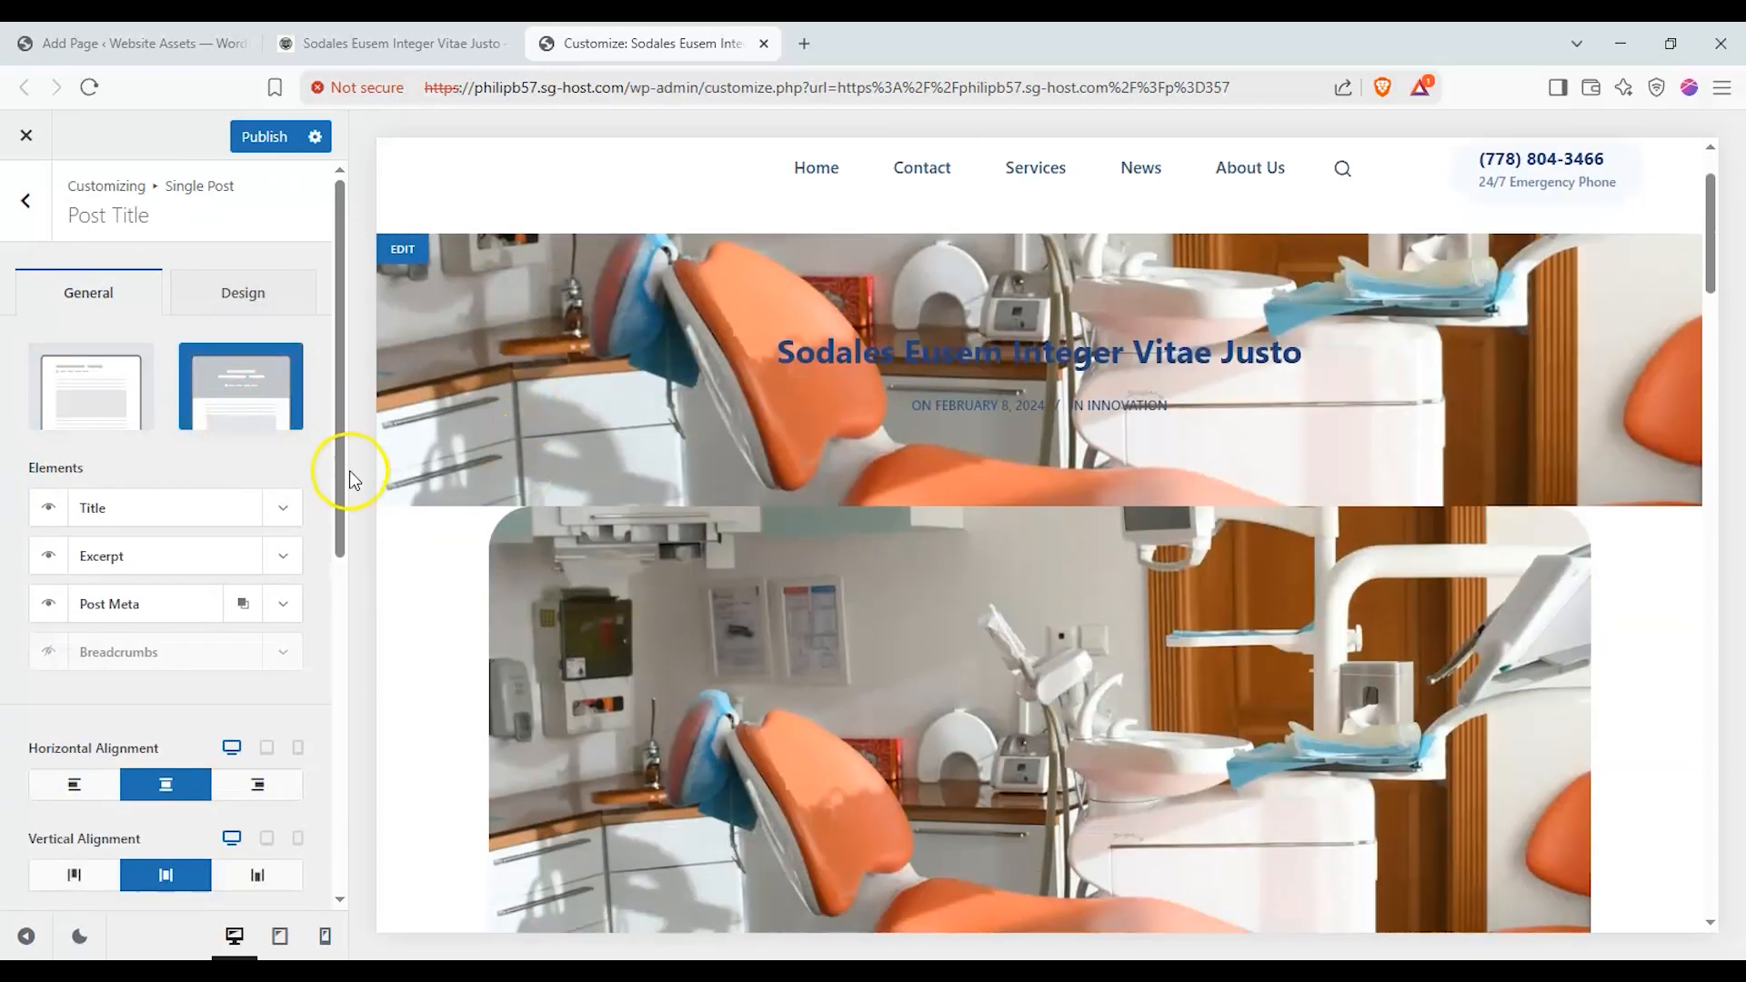
left_click(130, 424)
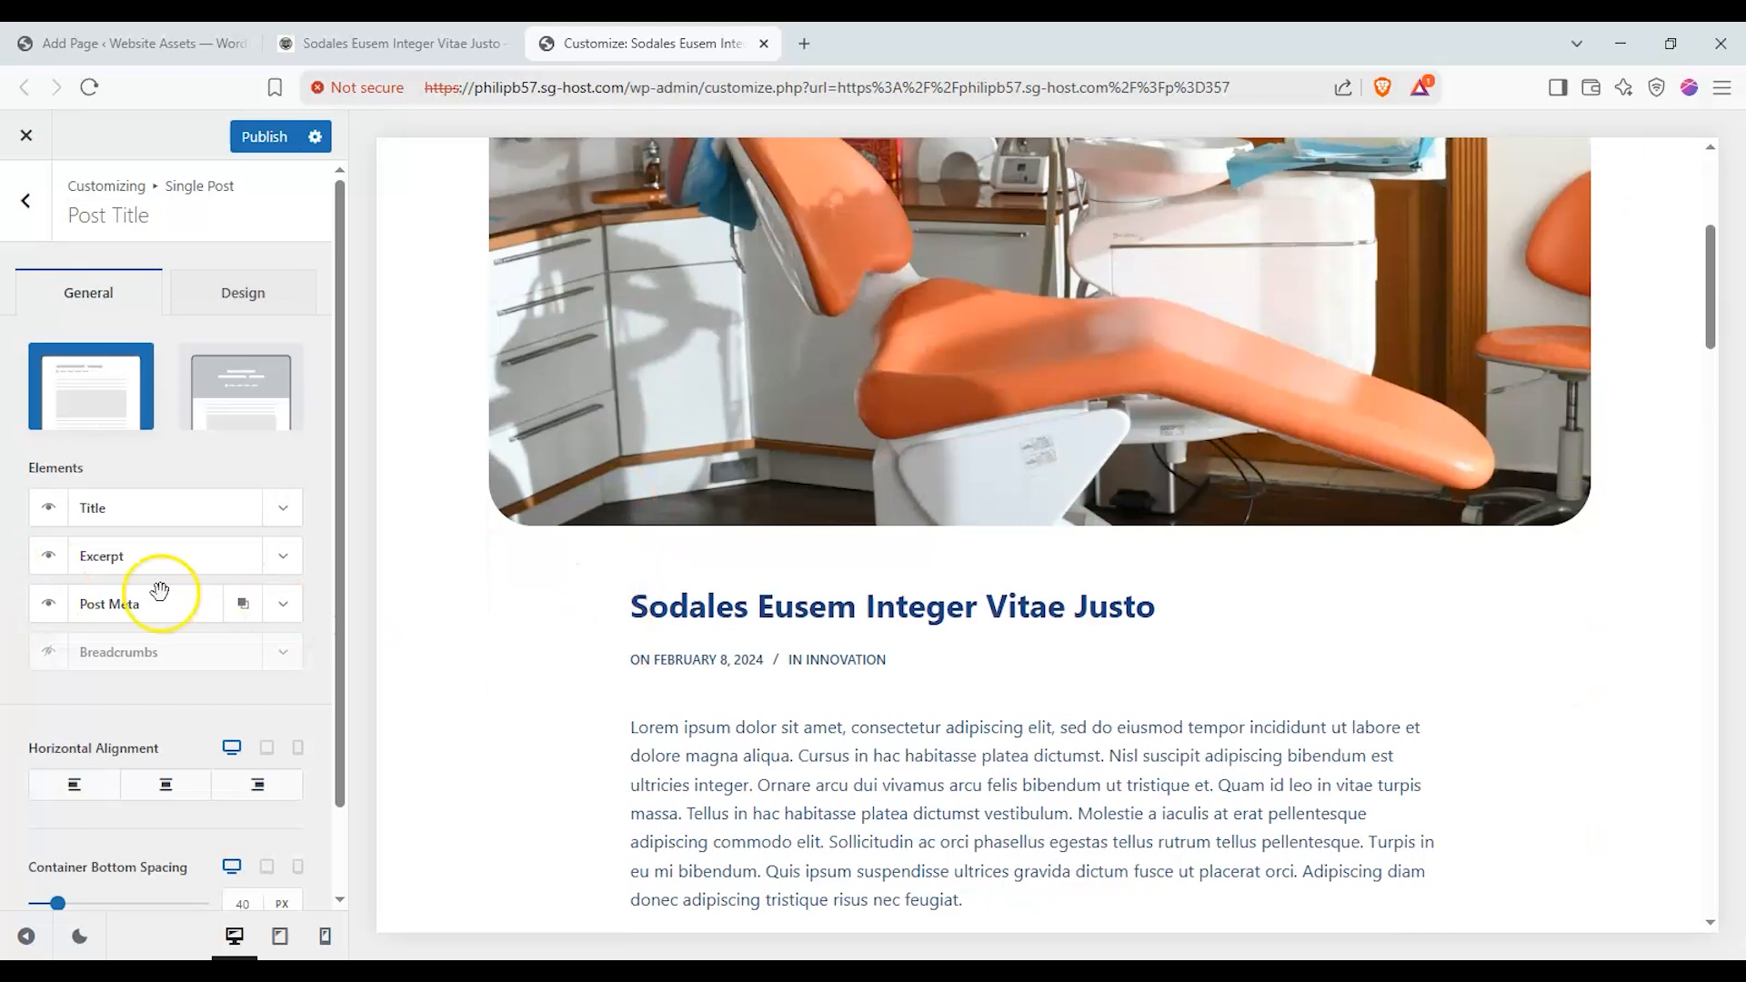
Hide the Post Meta element and center the post title horizontally
left_click(50, 600)
scroll(528, 520, "down", 1)
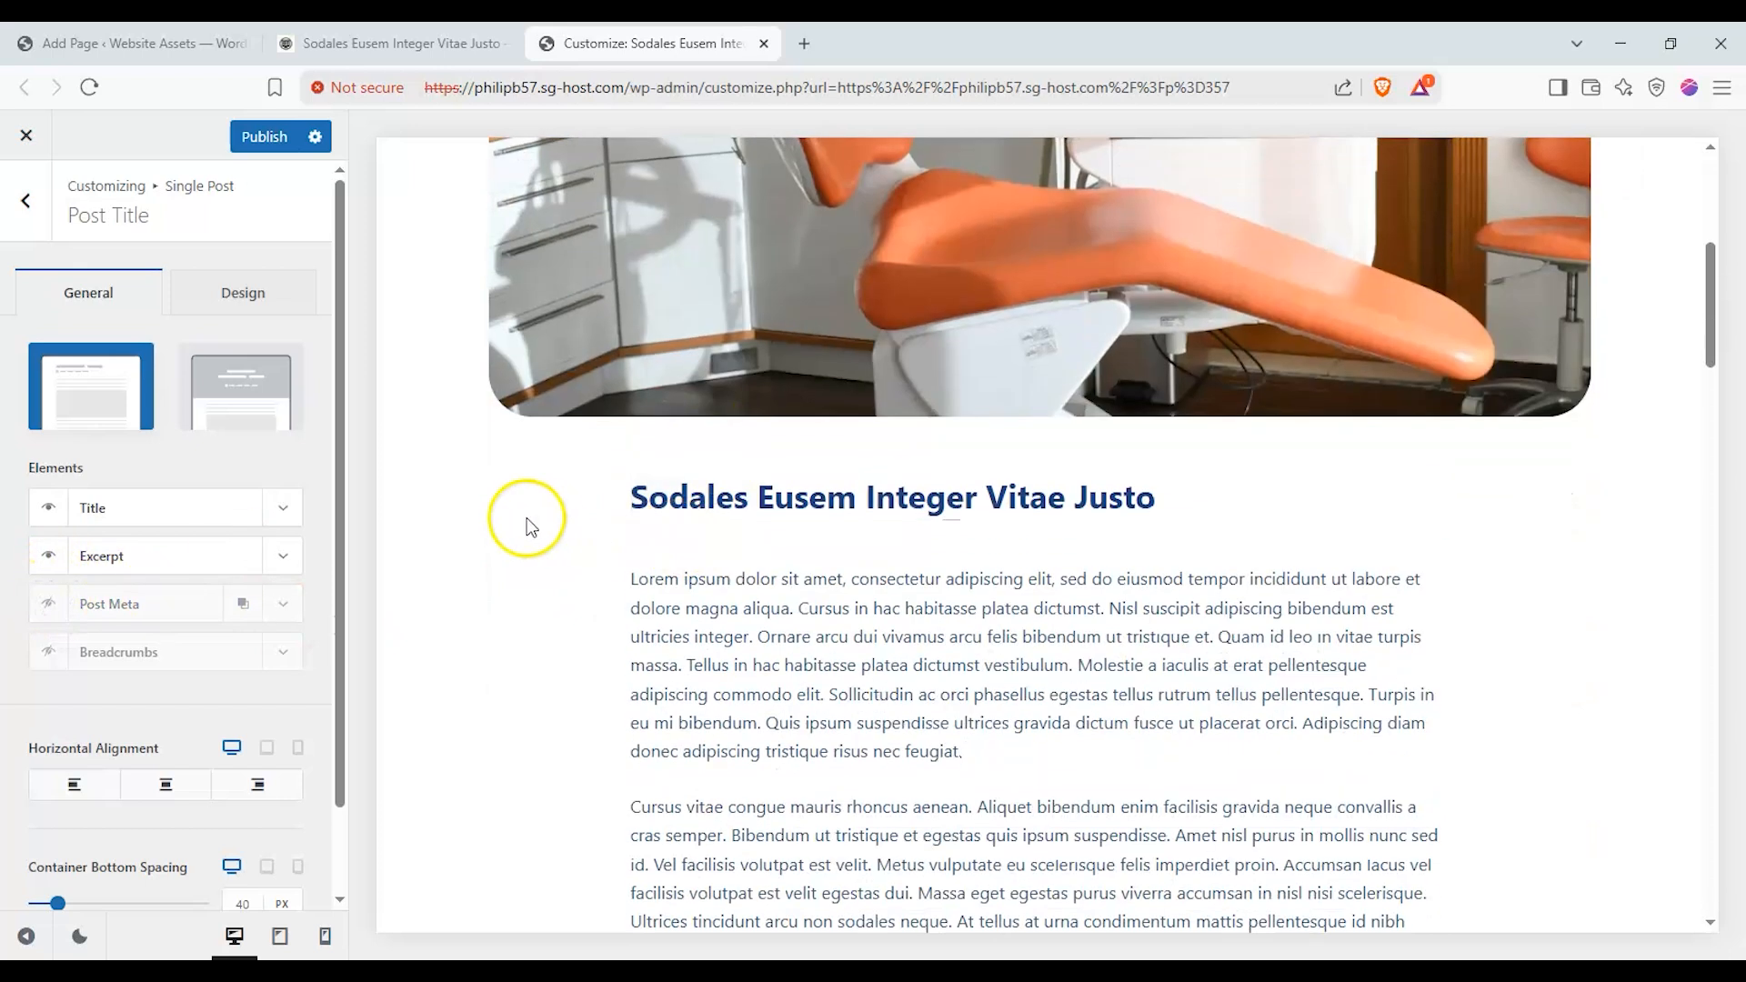
left_click(166, 784)
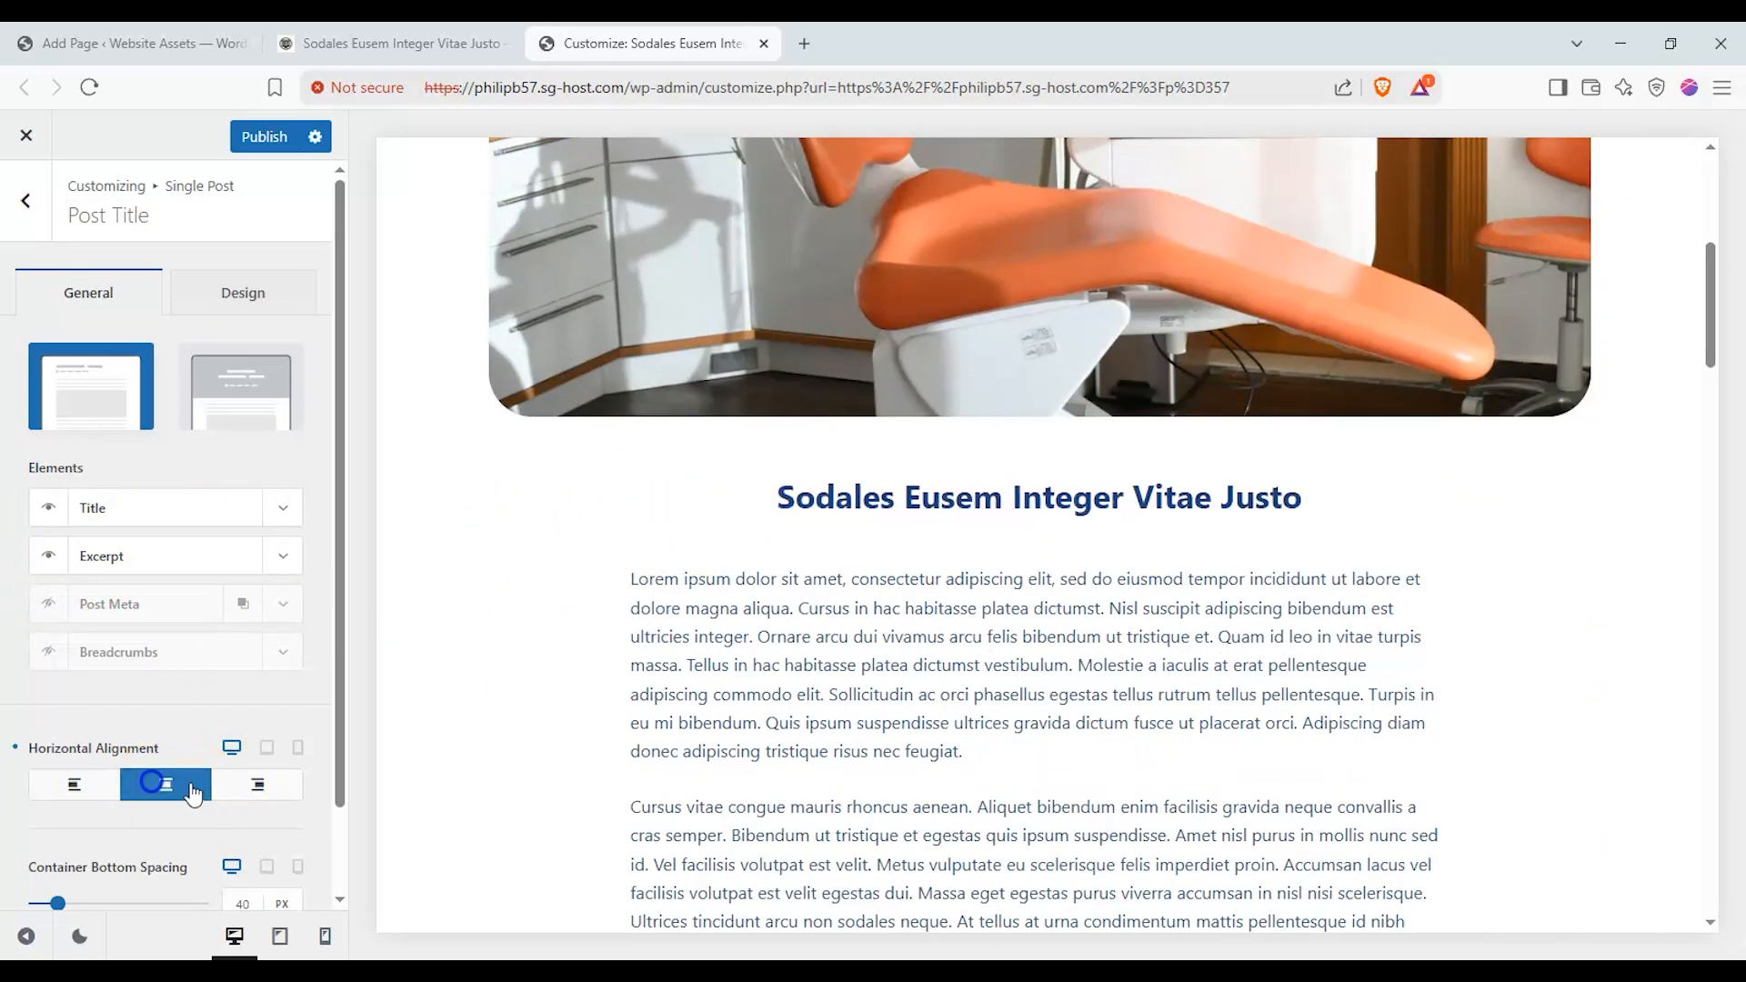
Set the post title's Container Bottom Spacing to 66 px and look at its font and color design options
scroll(134, 754, "down", 1)
mouse_move(57, 804)
left_mouse_down()
mouse_move(110, 803)
mouse_move(72, 804)
left_mouse_up()
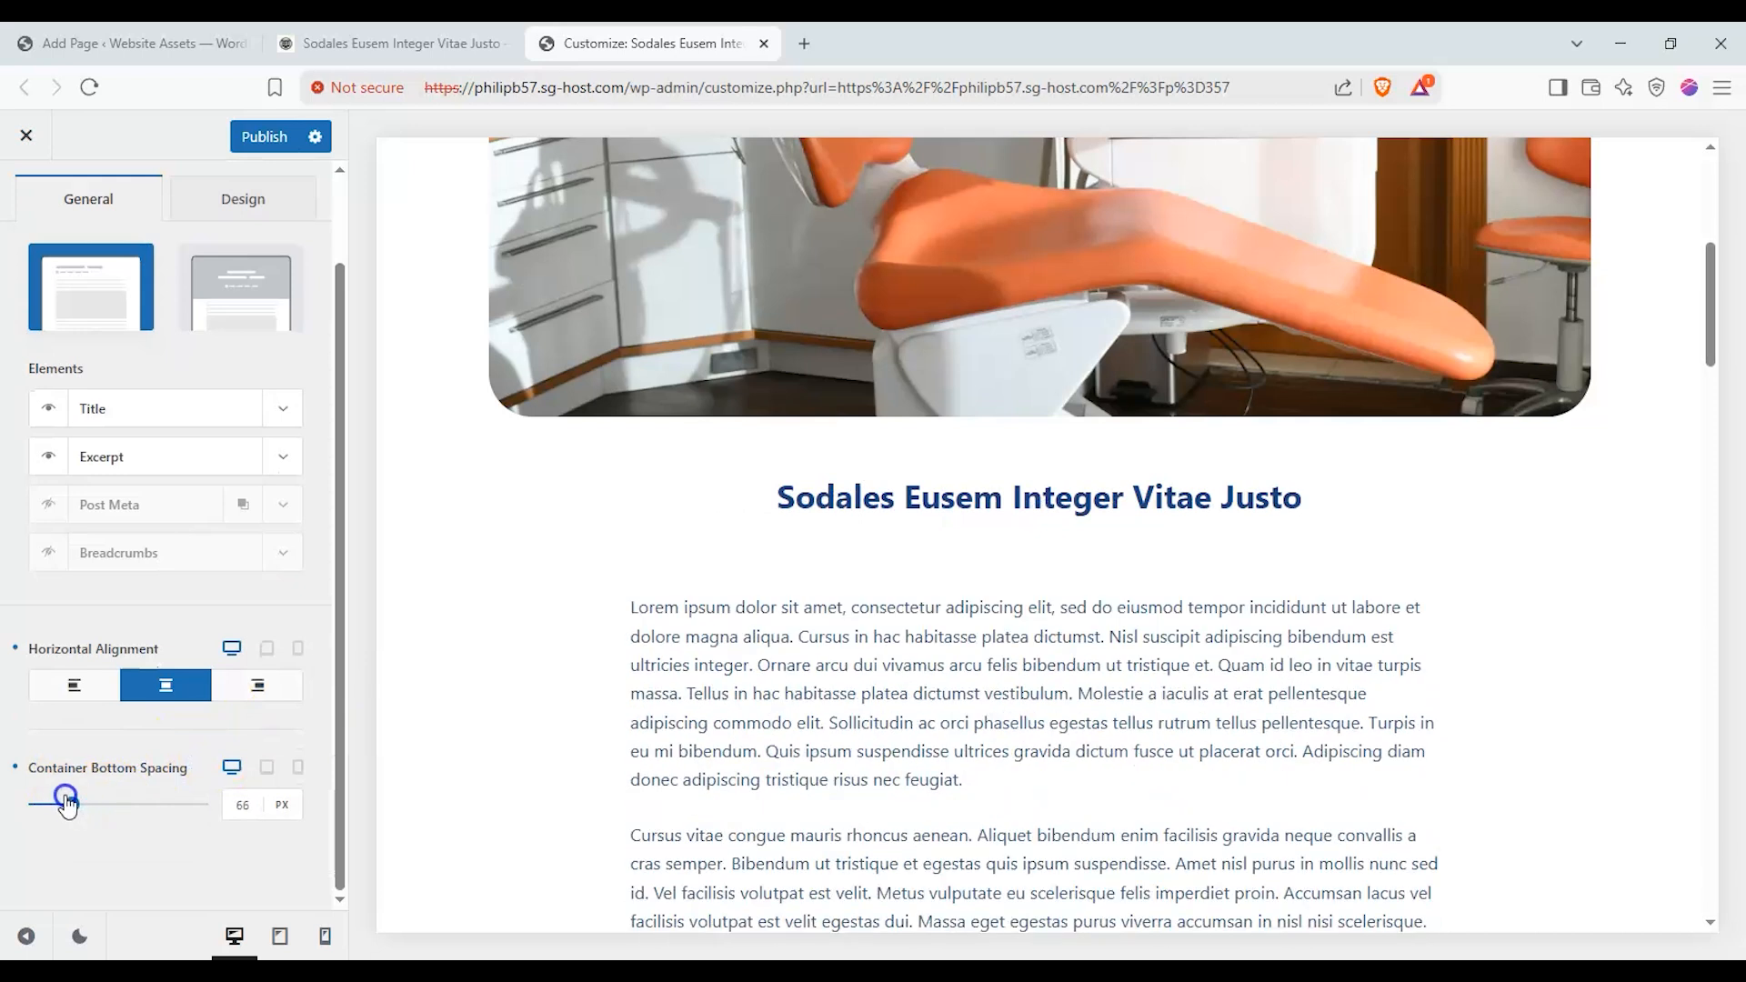
scroll(136, 637, "up", 1)
left_click(241, 318)
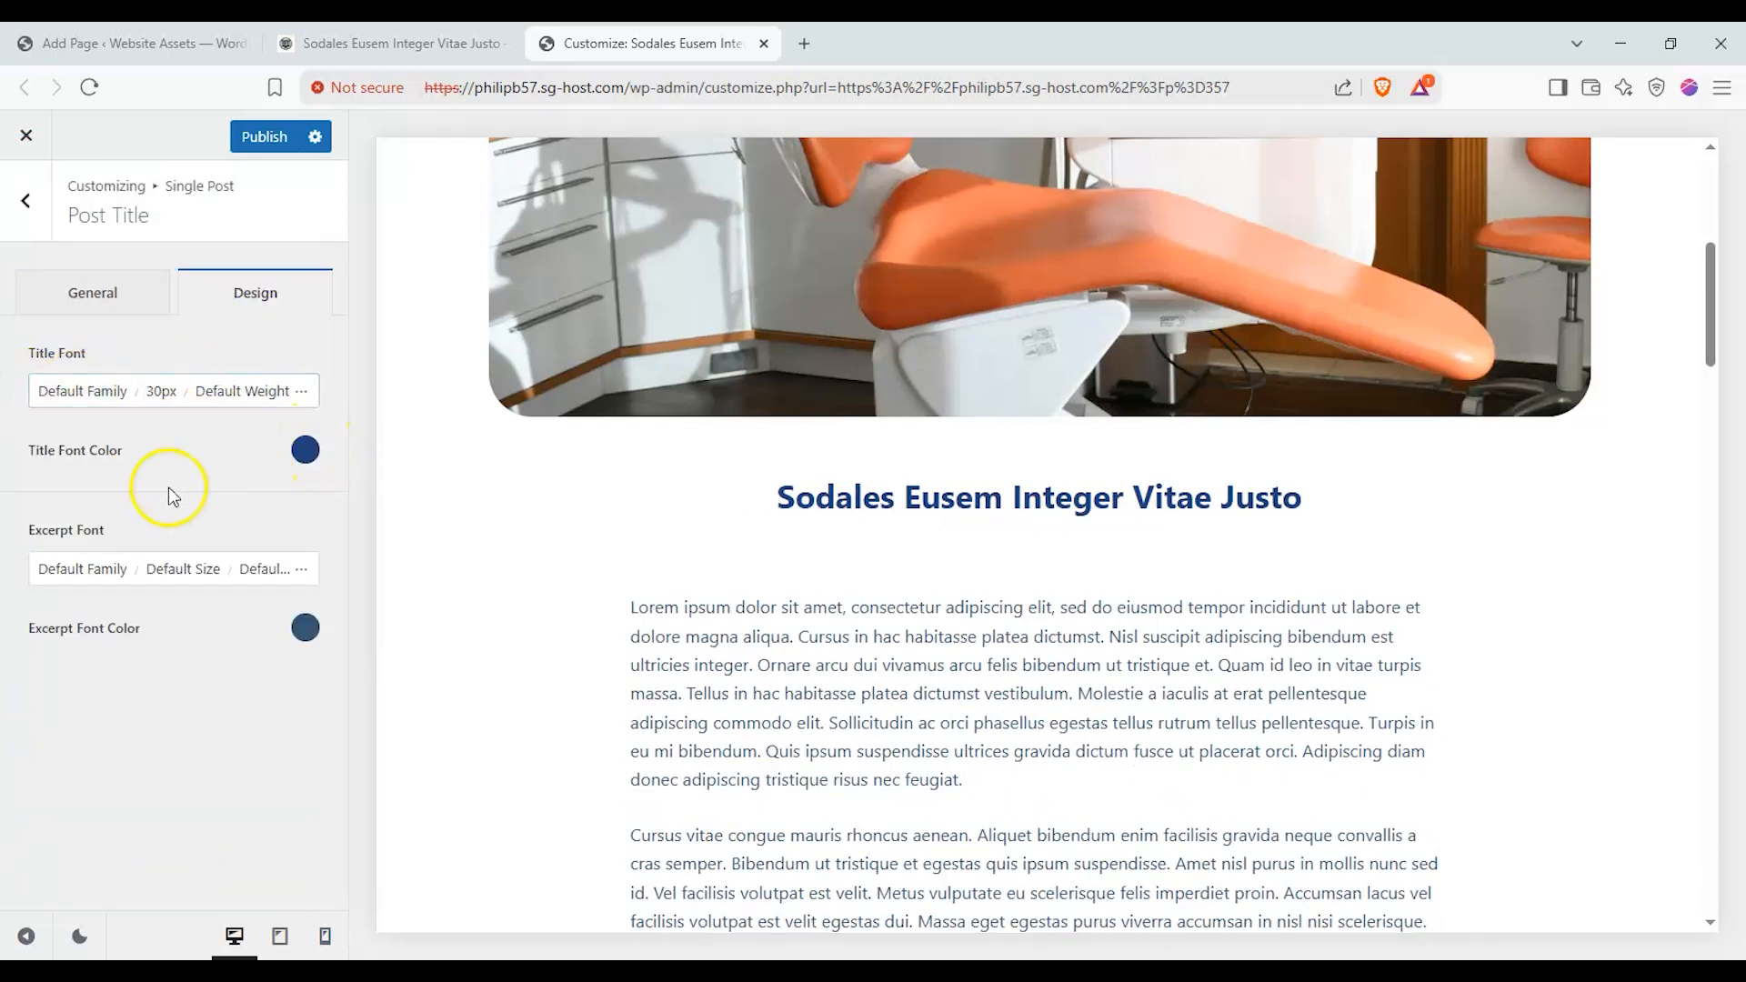
left_click(98, 293)
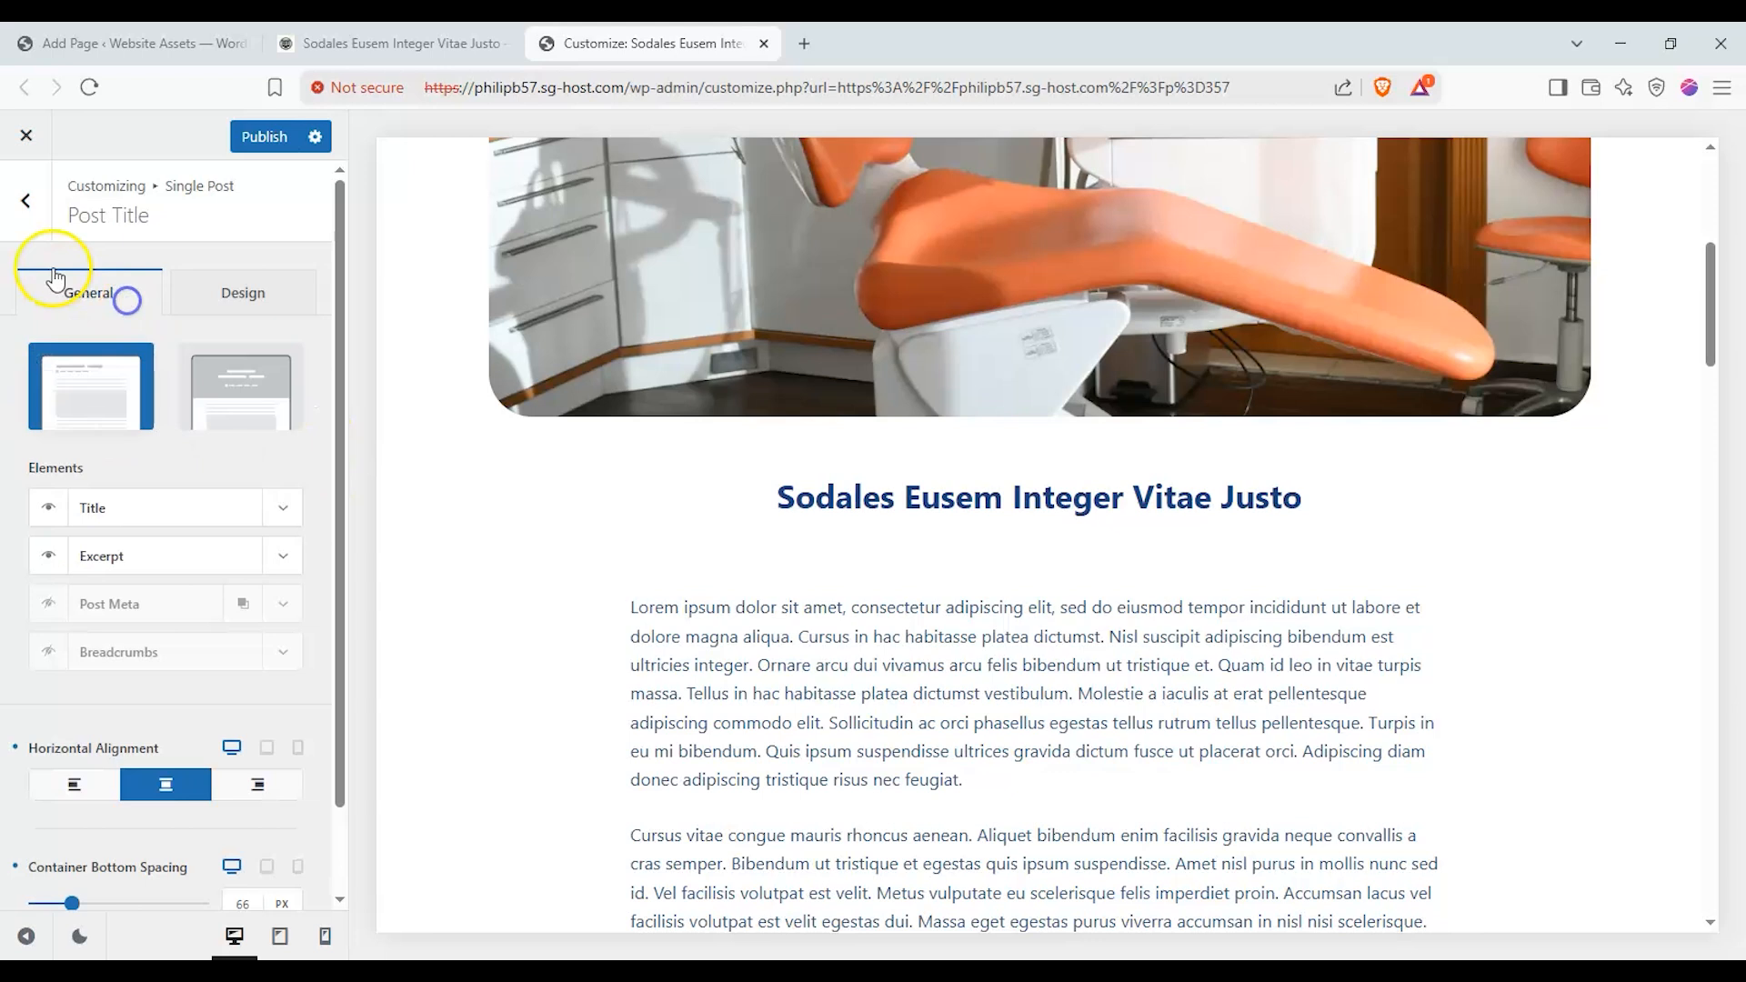
Return to the Single Post settings and set the Post Structure to the wider layout without a sidebar
left_click(22, 215)
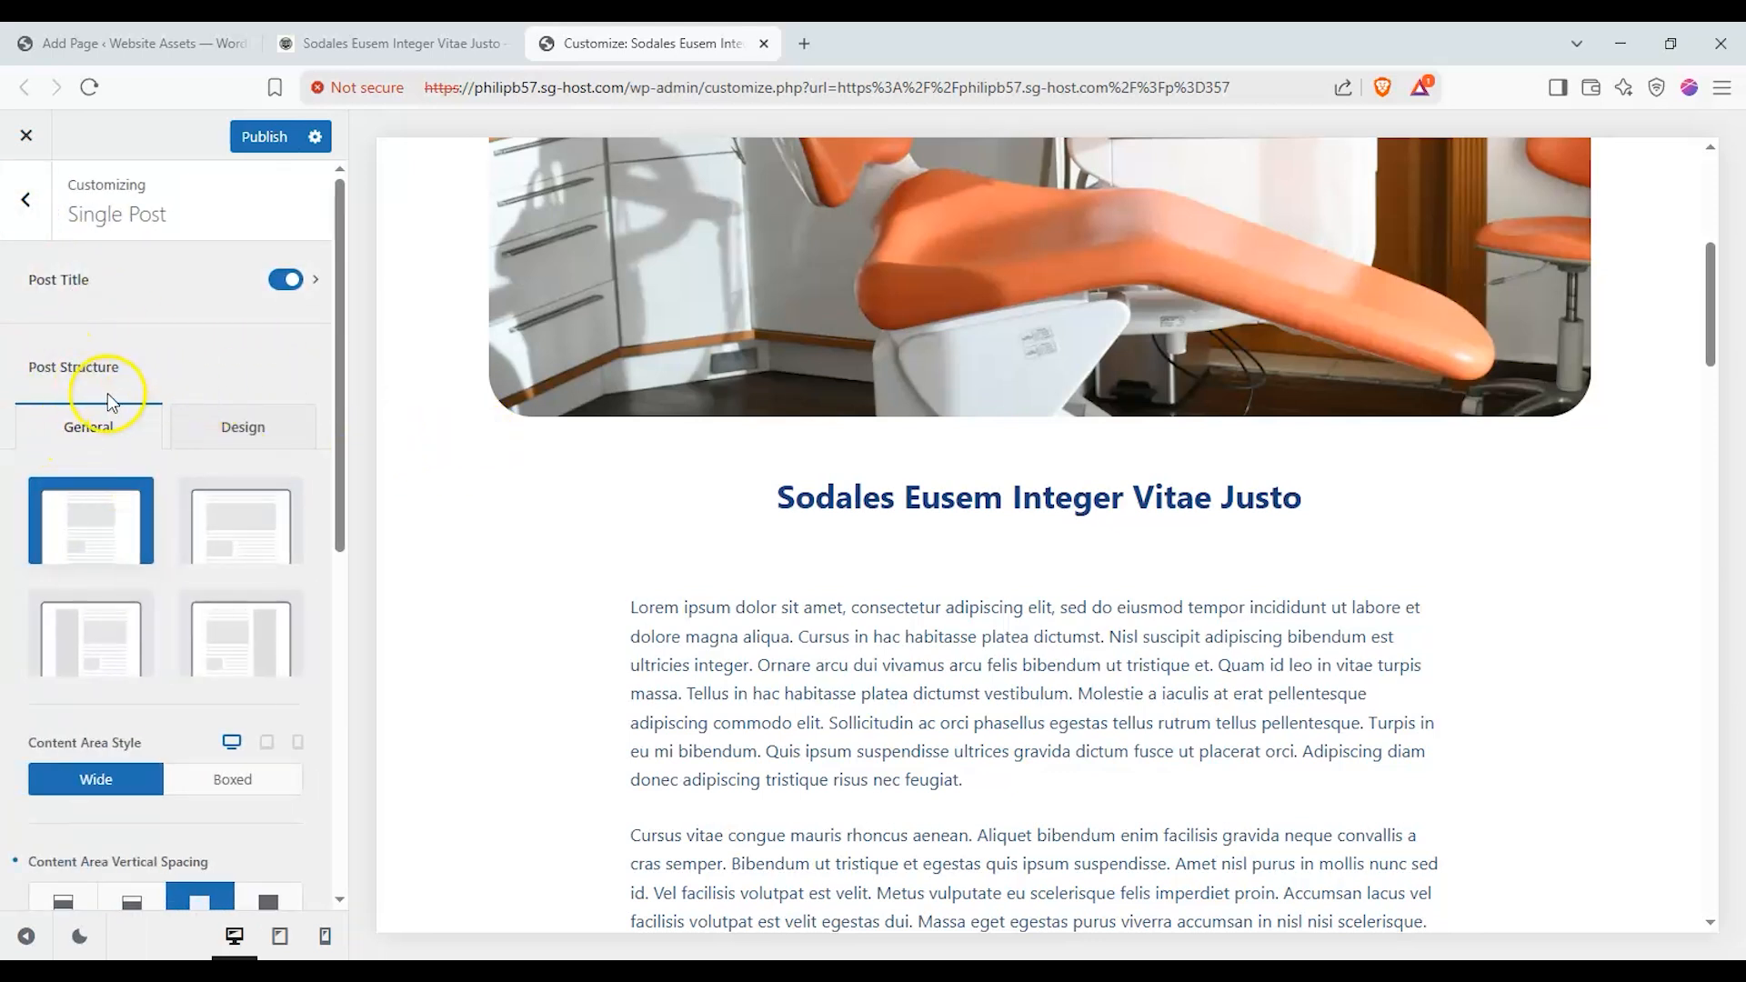
scroll(566, 536, "up", 3)
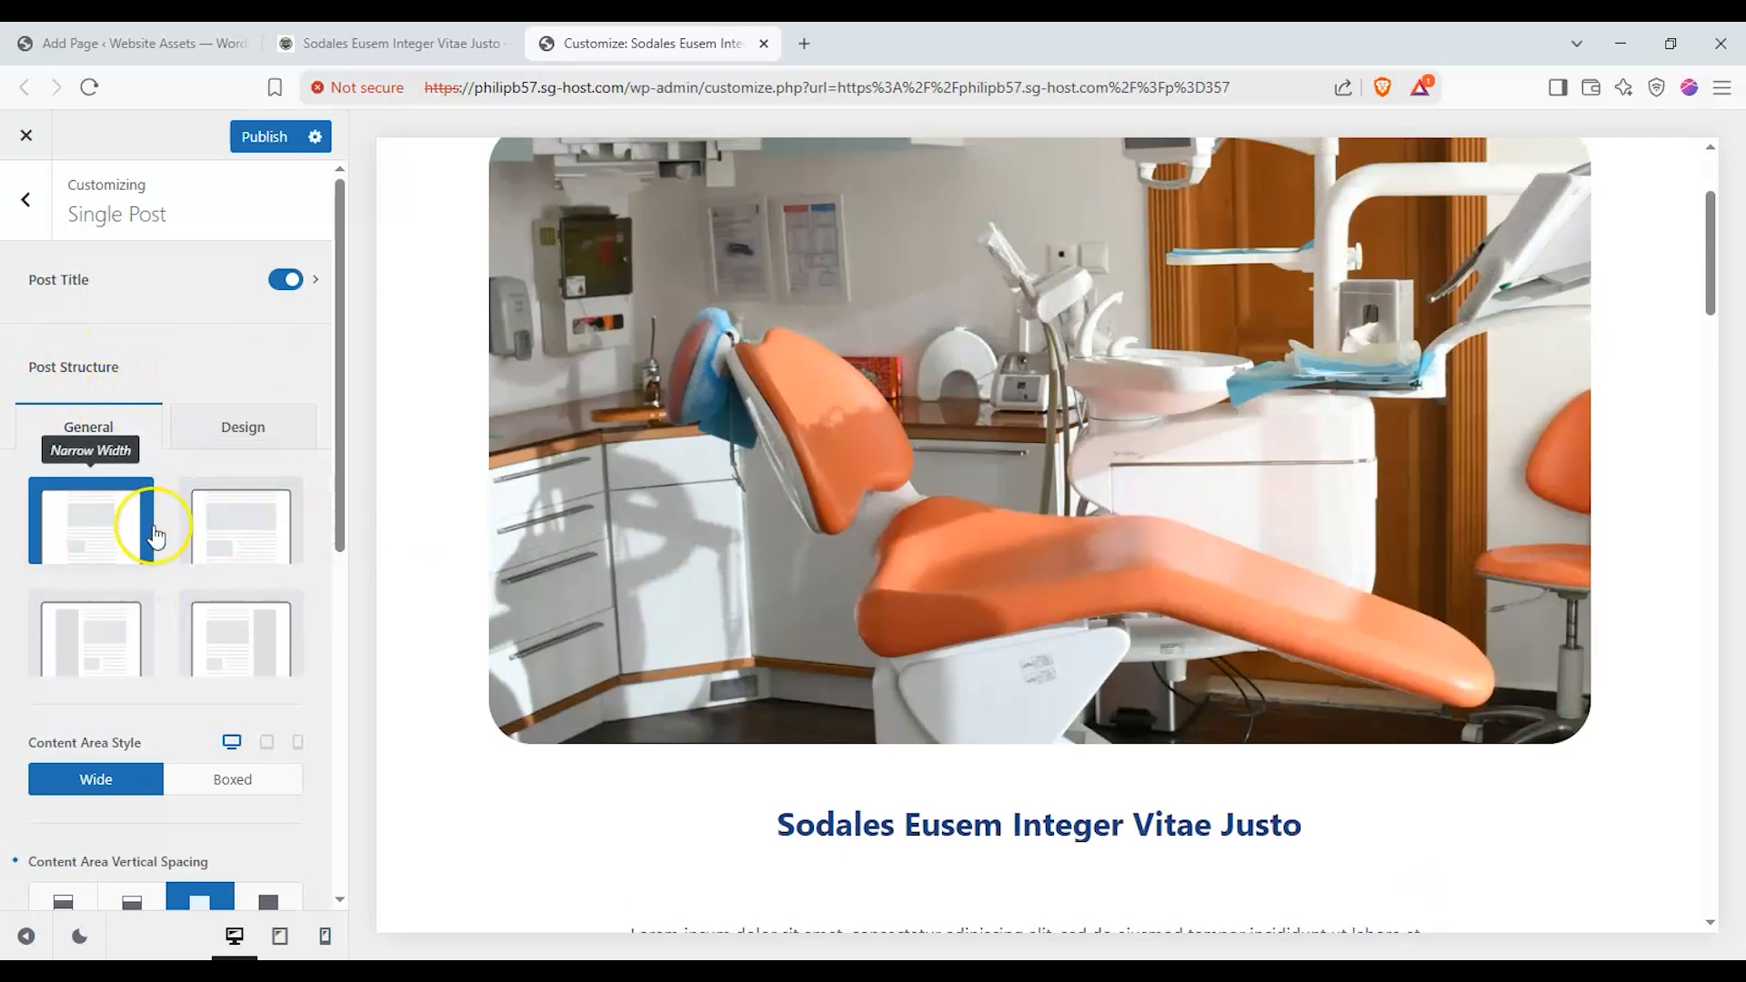
left_click(233, 532)
scroll(733, 634, "down", 4)
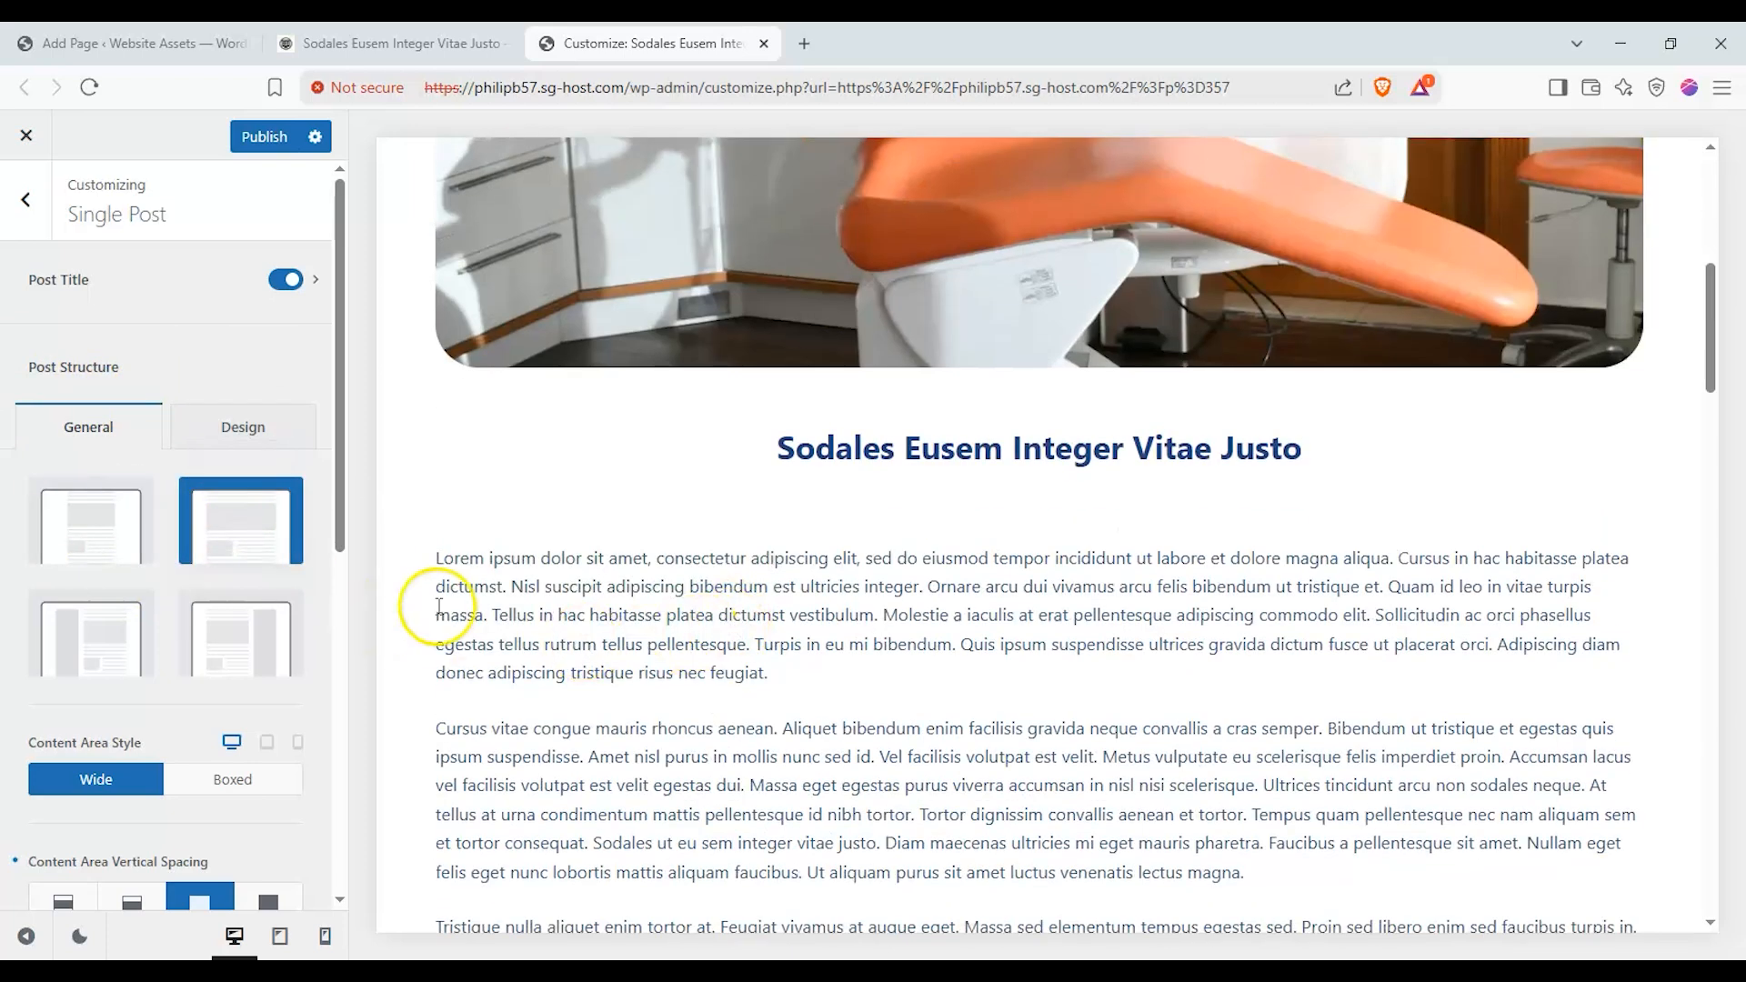
Preview the left-sidebar Post Structure and the Boxed content area style, restoring the wider layout without sidebar and the Wide style
left_click(91, 629)
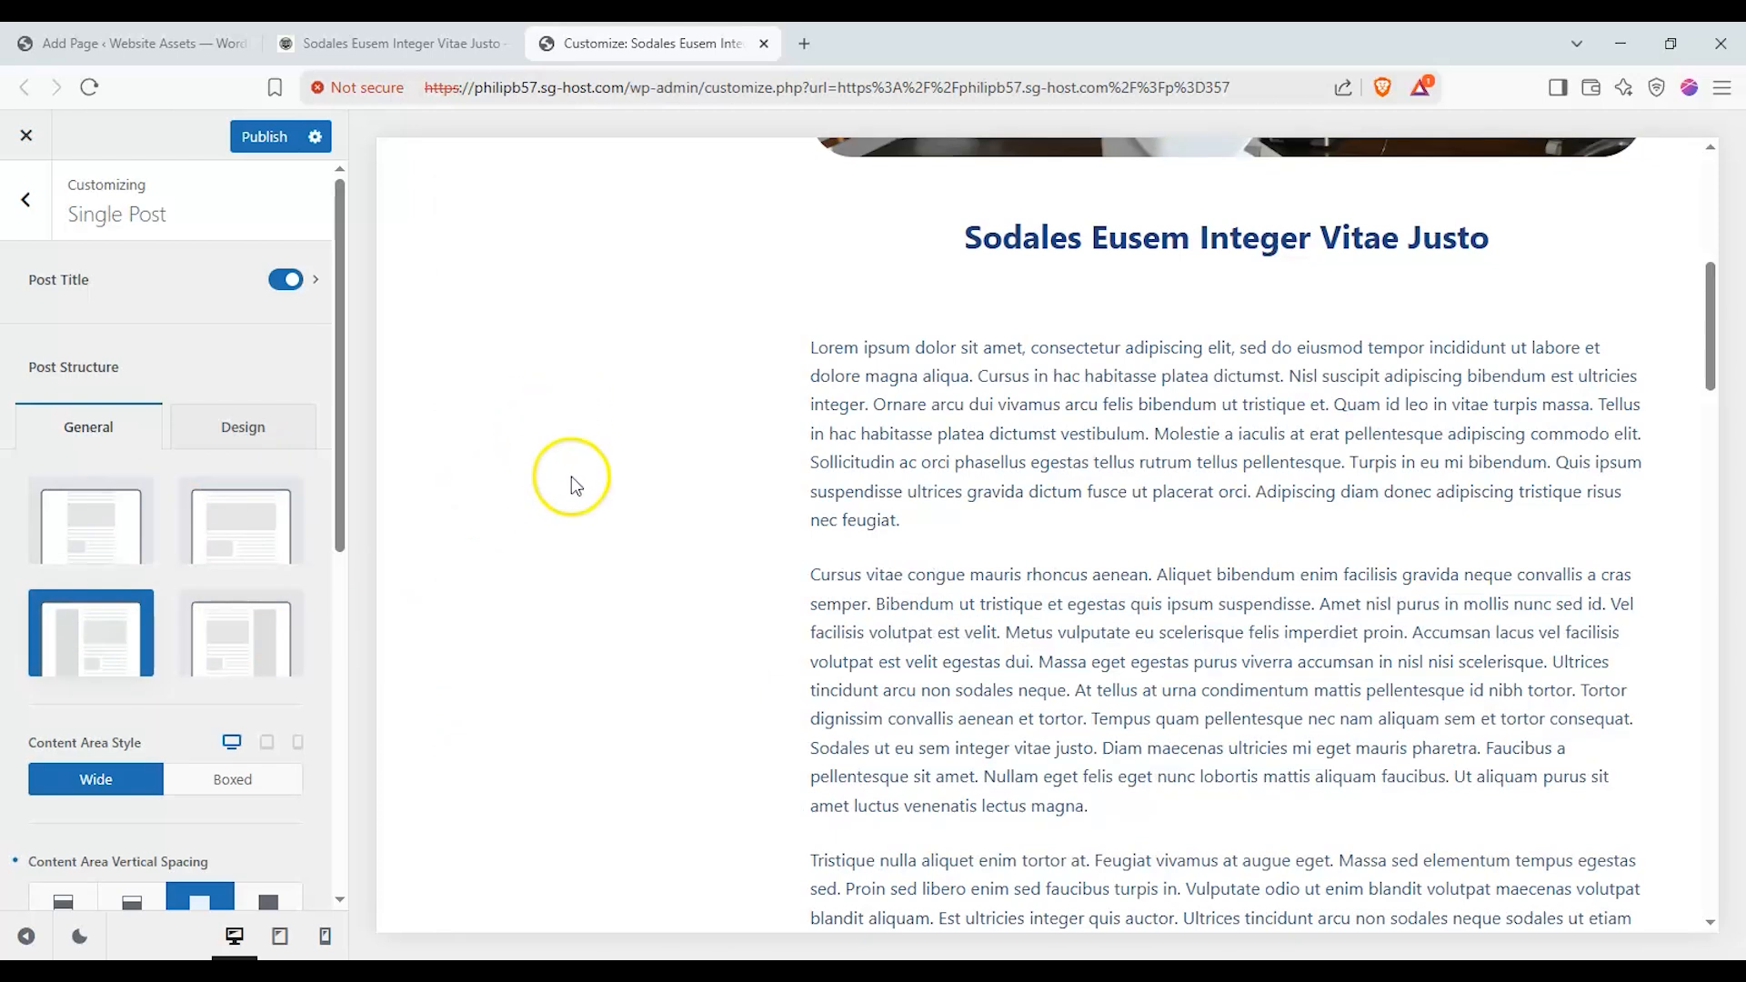
scroll(538, 465, "up", 3)
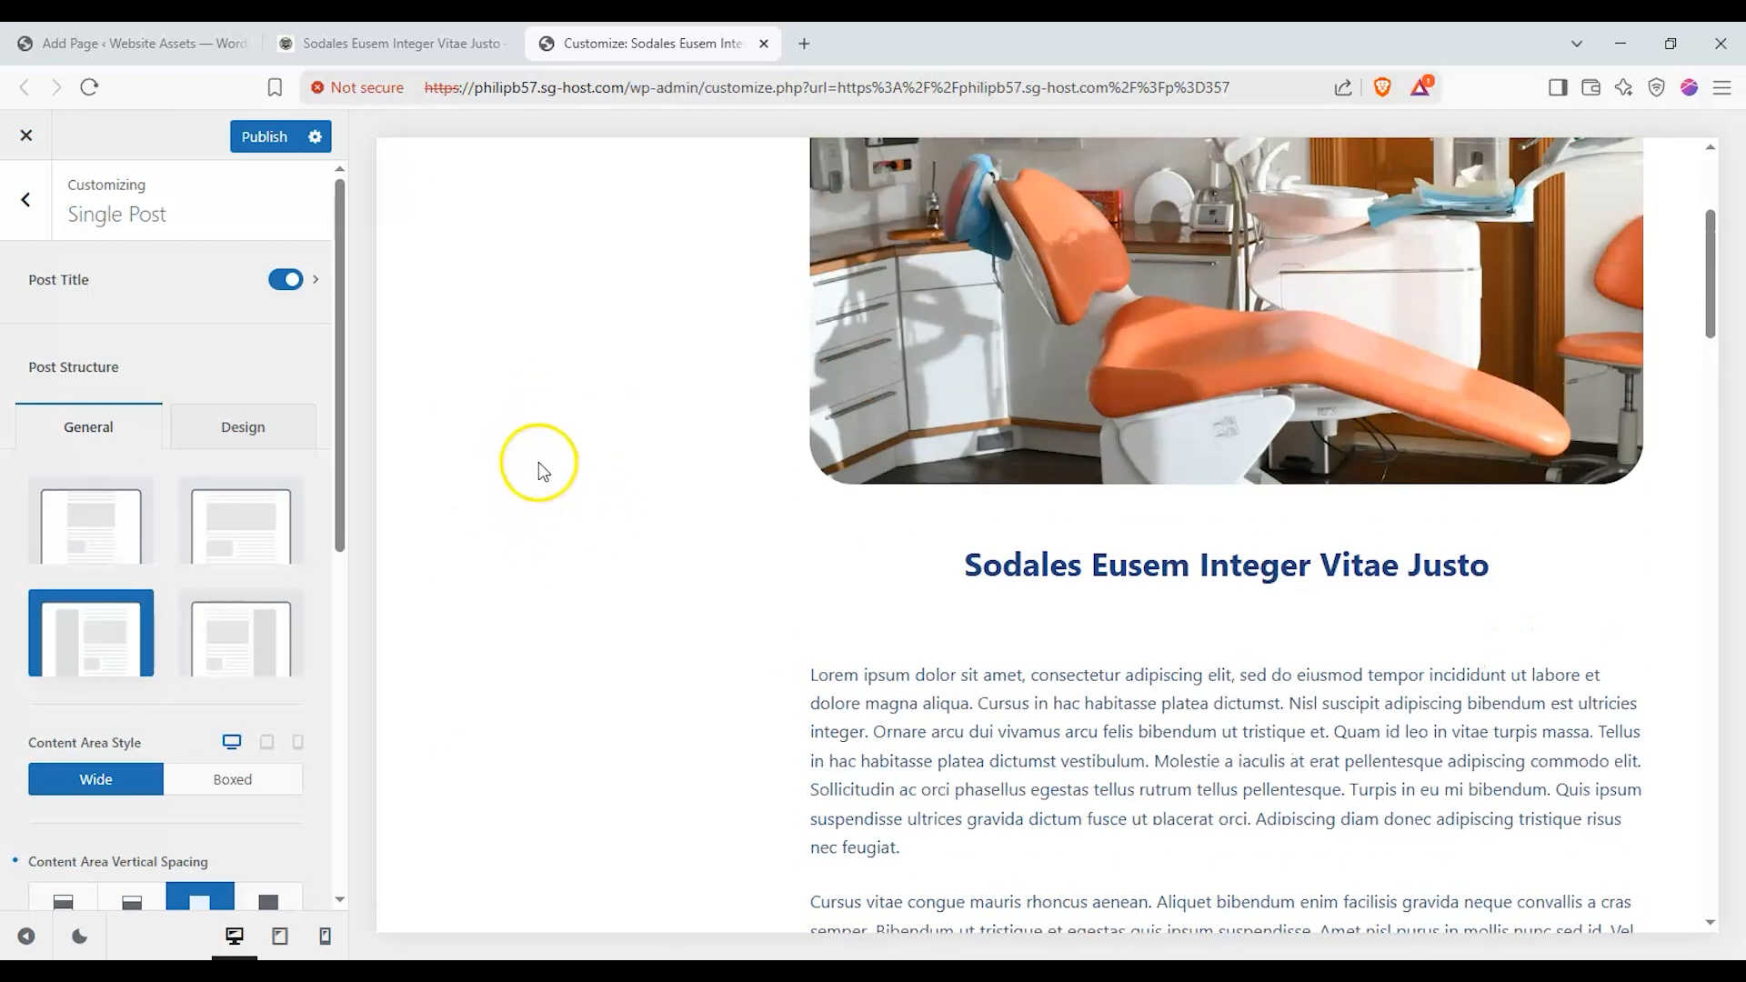
left_click(224, 537)
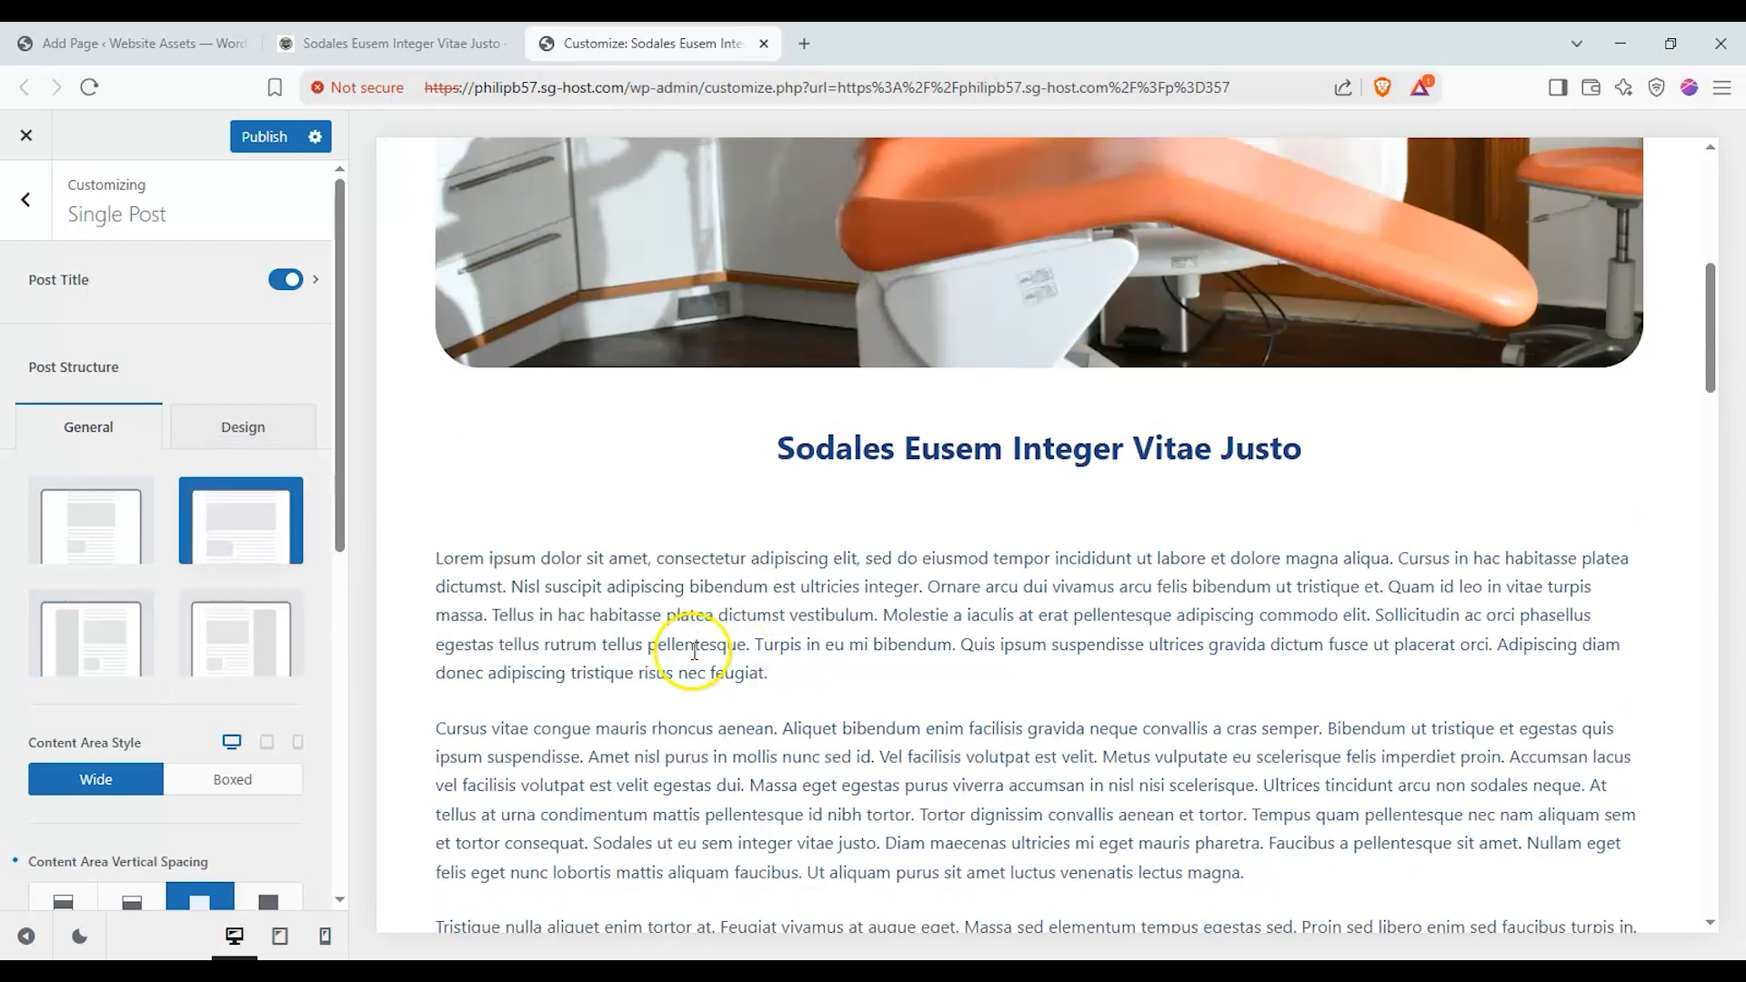
scroll(200, 746, "down", 1)
left_click(187, 668)
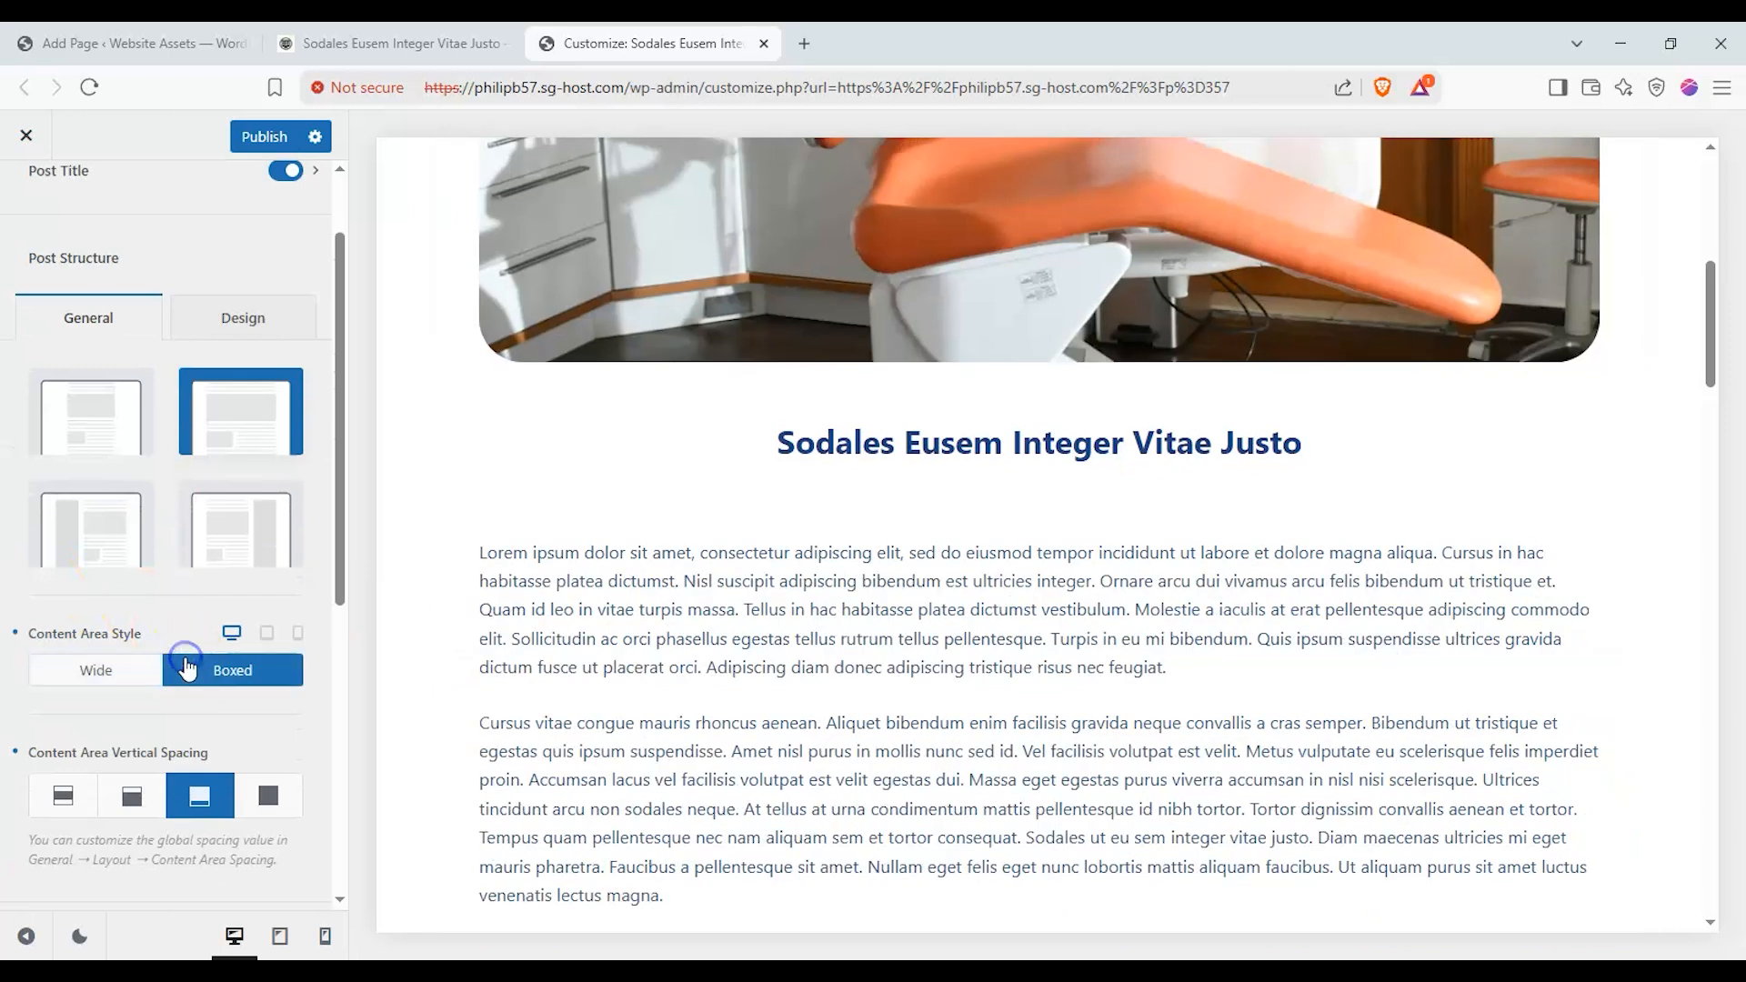
left_click(100, 670)
Toggle the Featured Image post element off and back on to compare the post with and without it
scroll(293, 629, "down", 4)
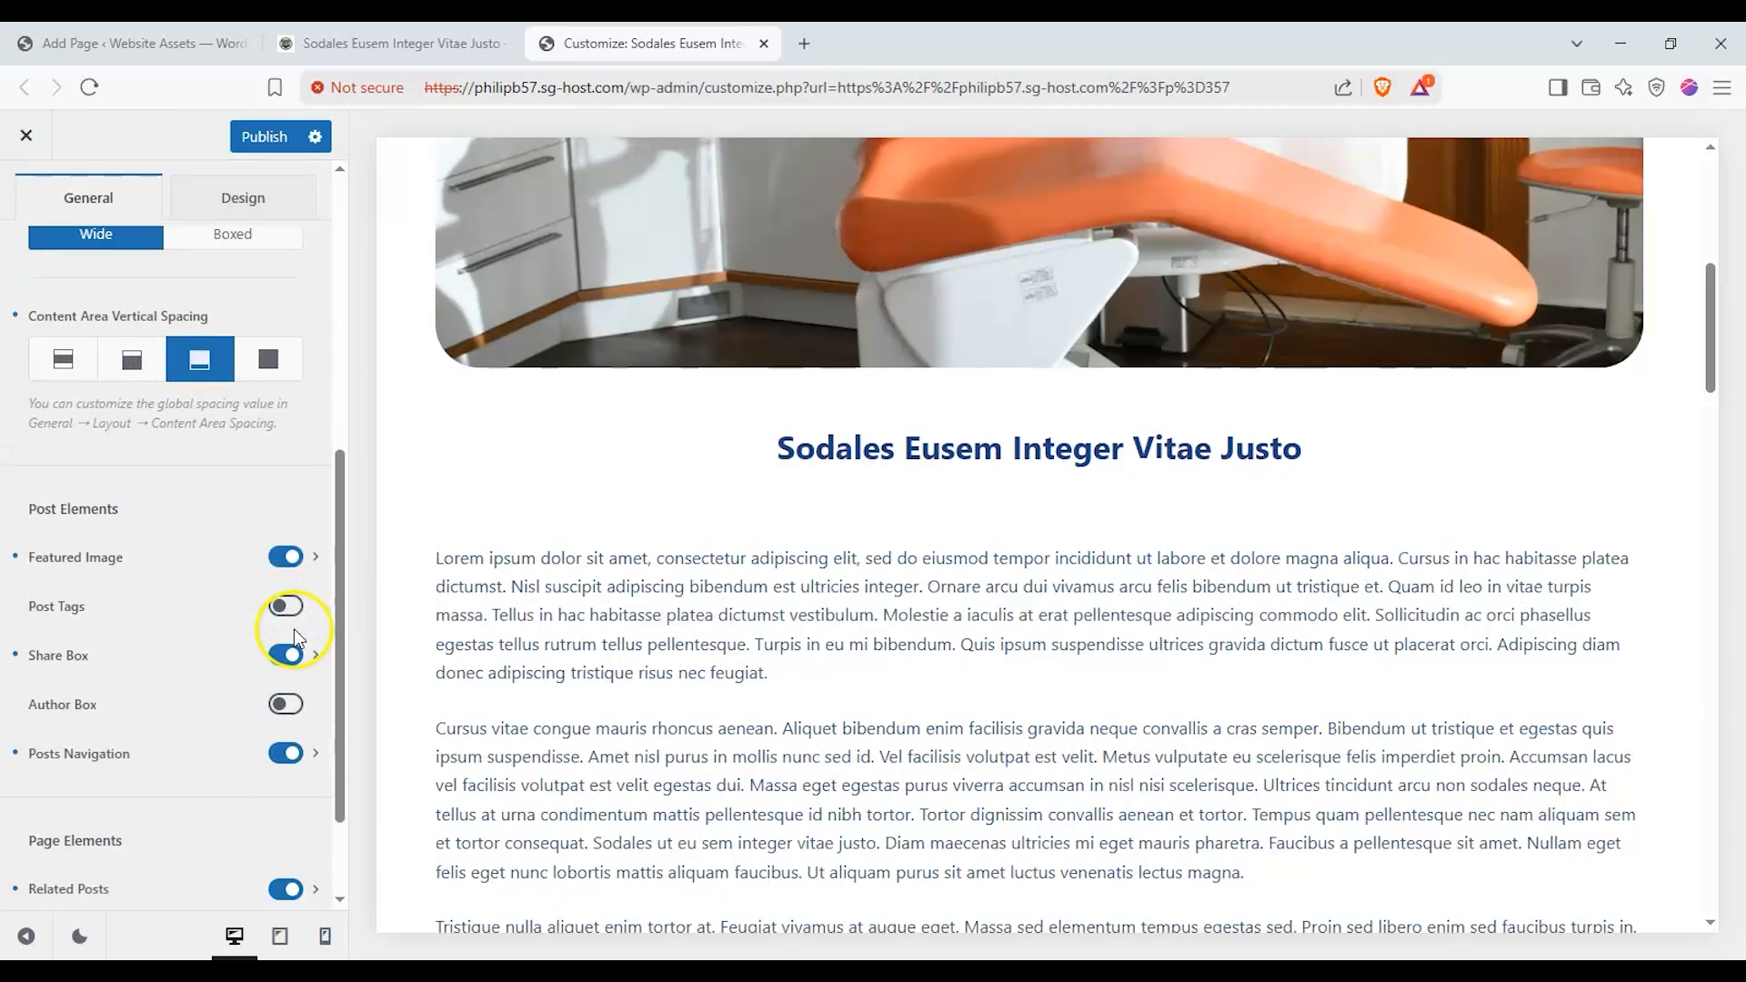
scroll(459, 590, "up", 3)
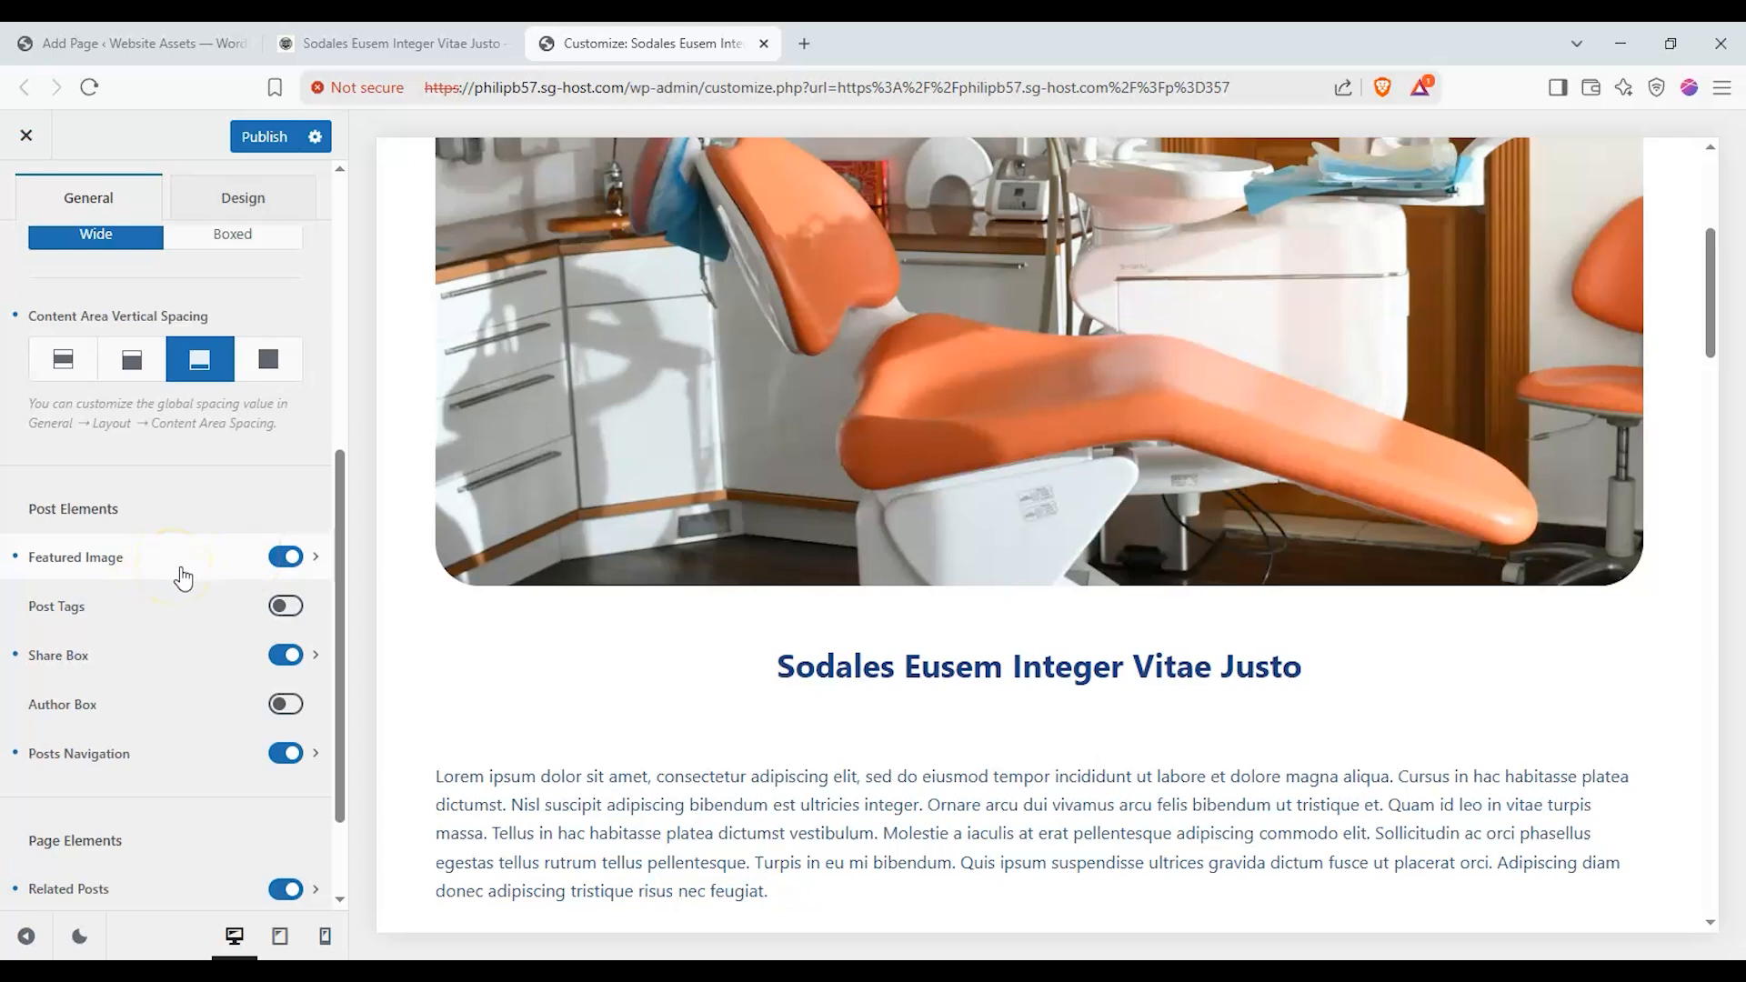
scroll(182, 574, "up", 4)
scroll(180, 572, "down", 5)
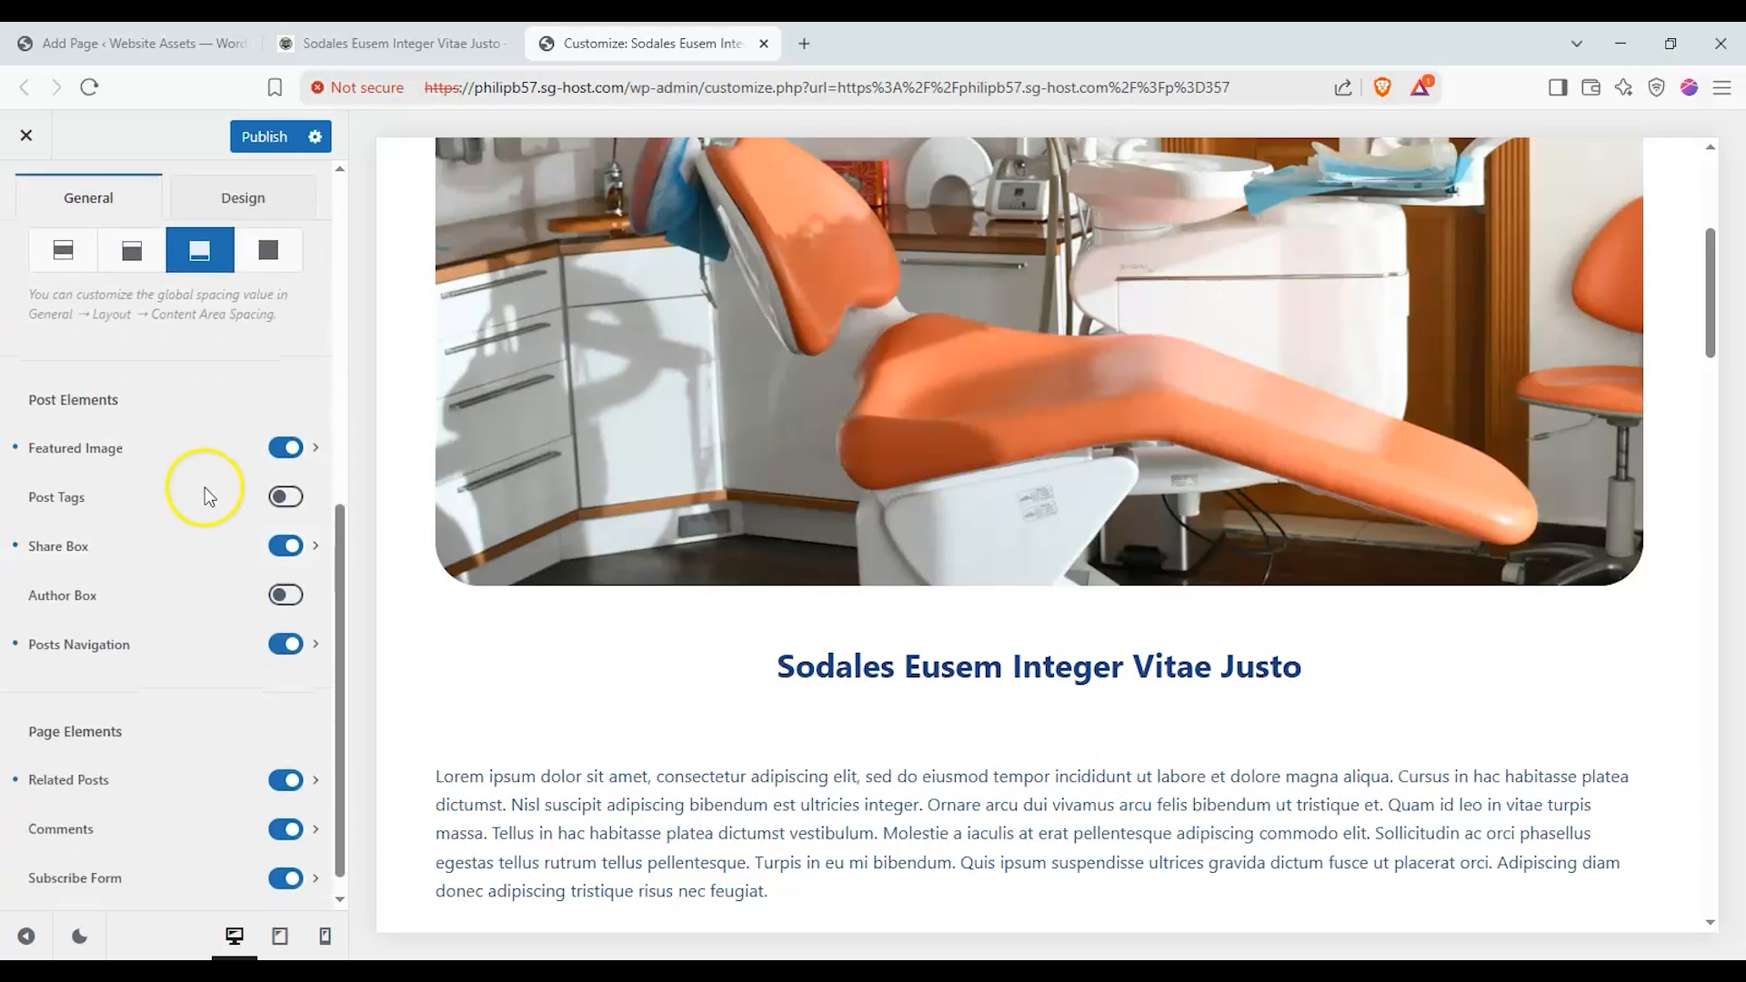
left_click(291, 448)
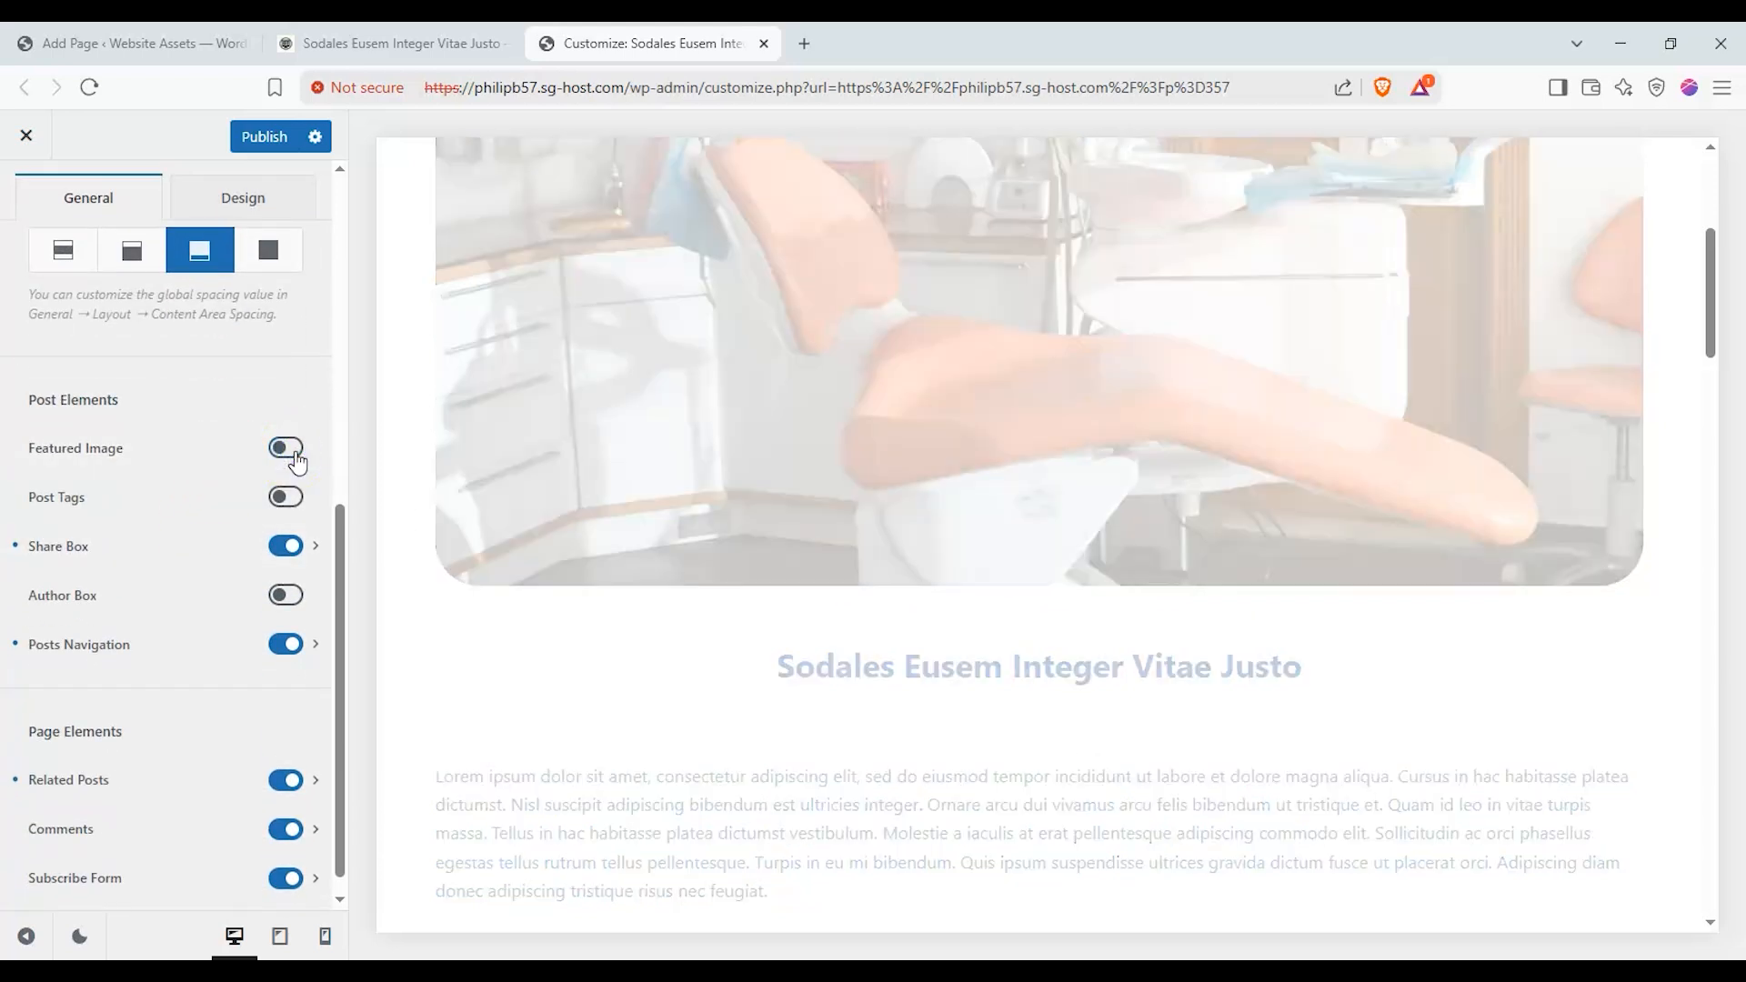
left_click(293, 453)
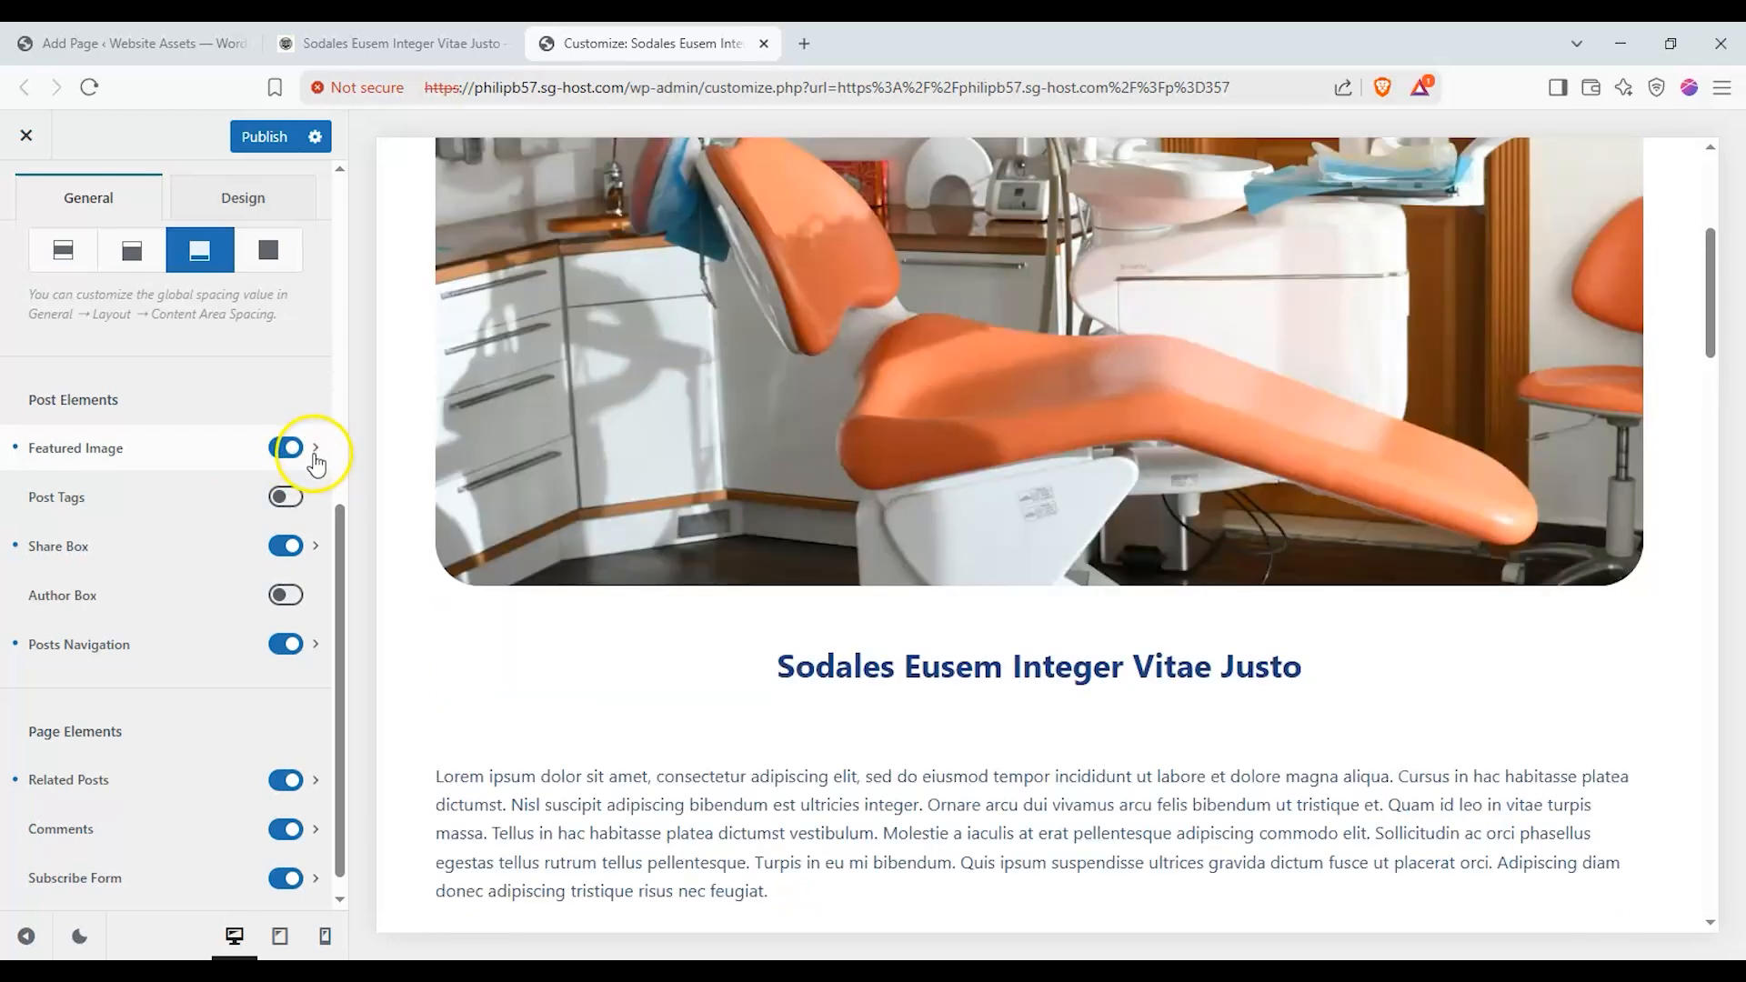
Try the 4/3 and 1/1 featured image ratios, set the ratio to 2/1 and return to the Single Post settings
left_click(156, 455)
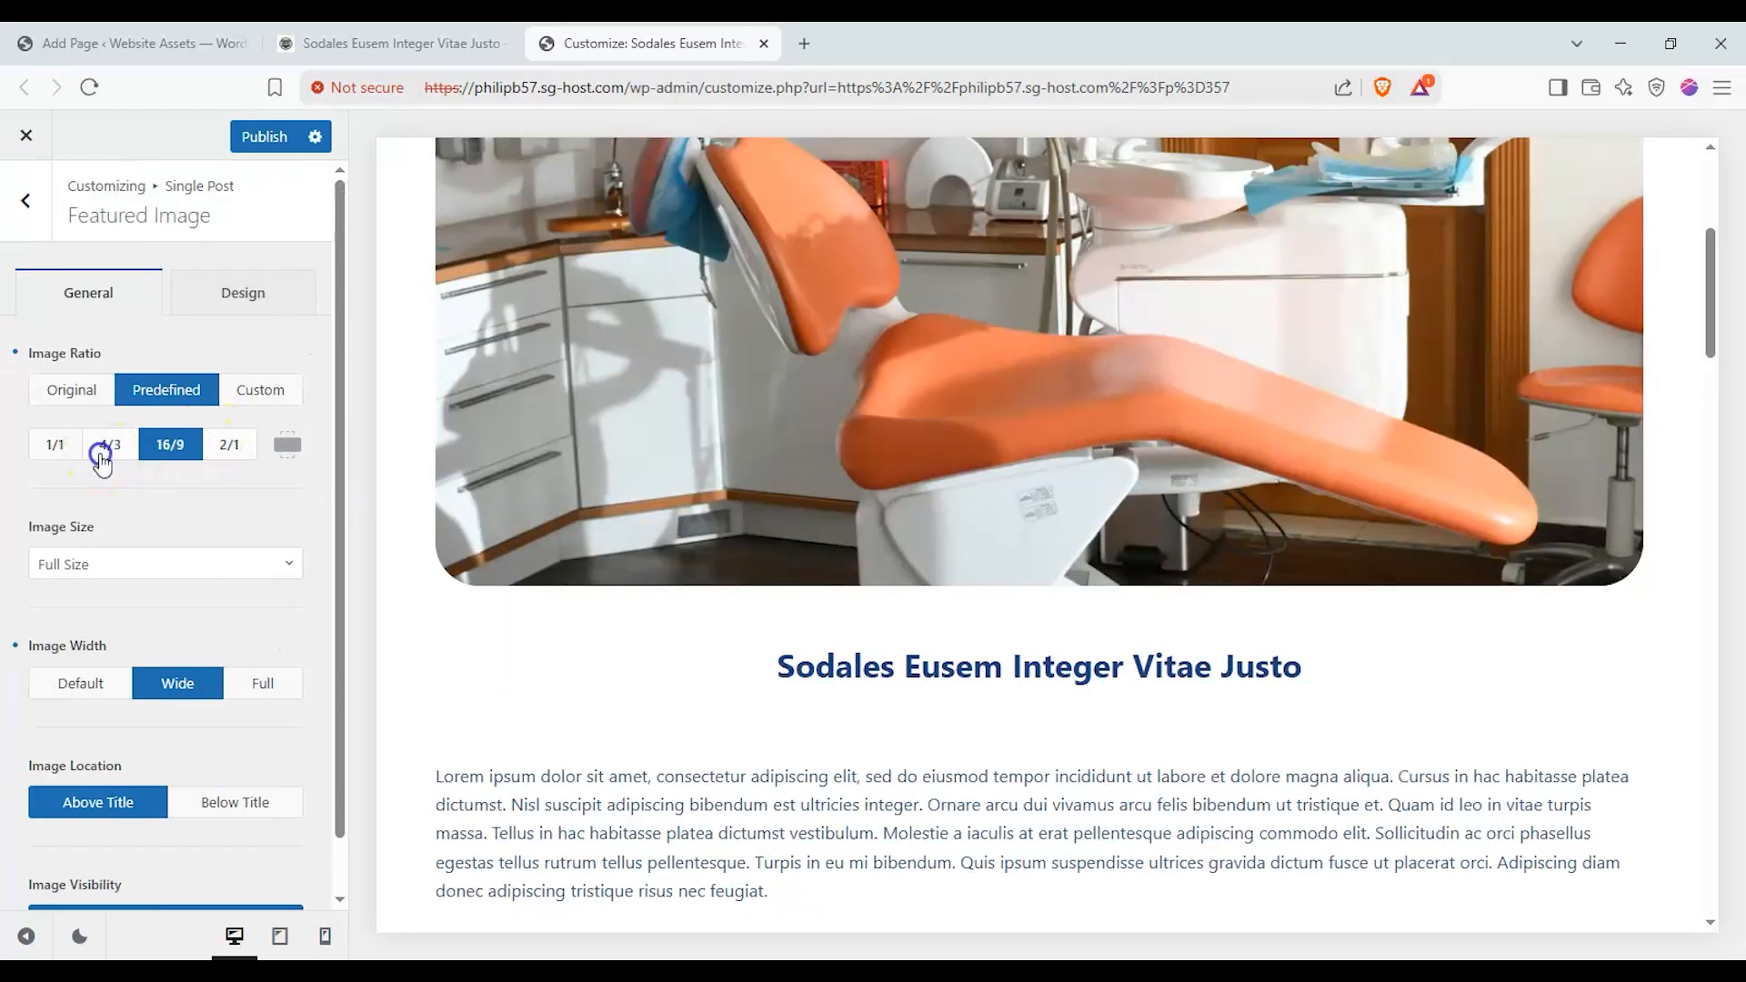
left_click(110, 445)
left_click(57, 444)
left_click(229, 444)
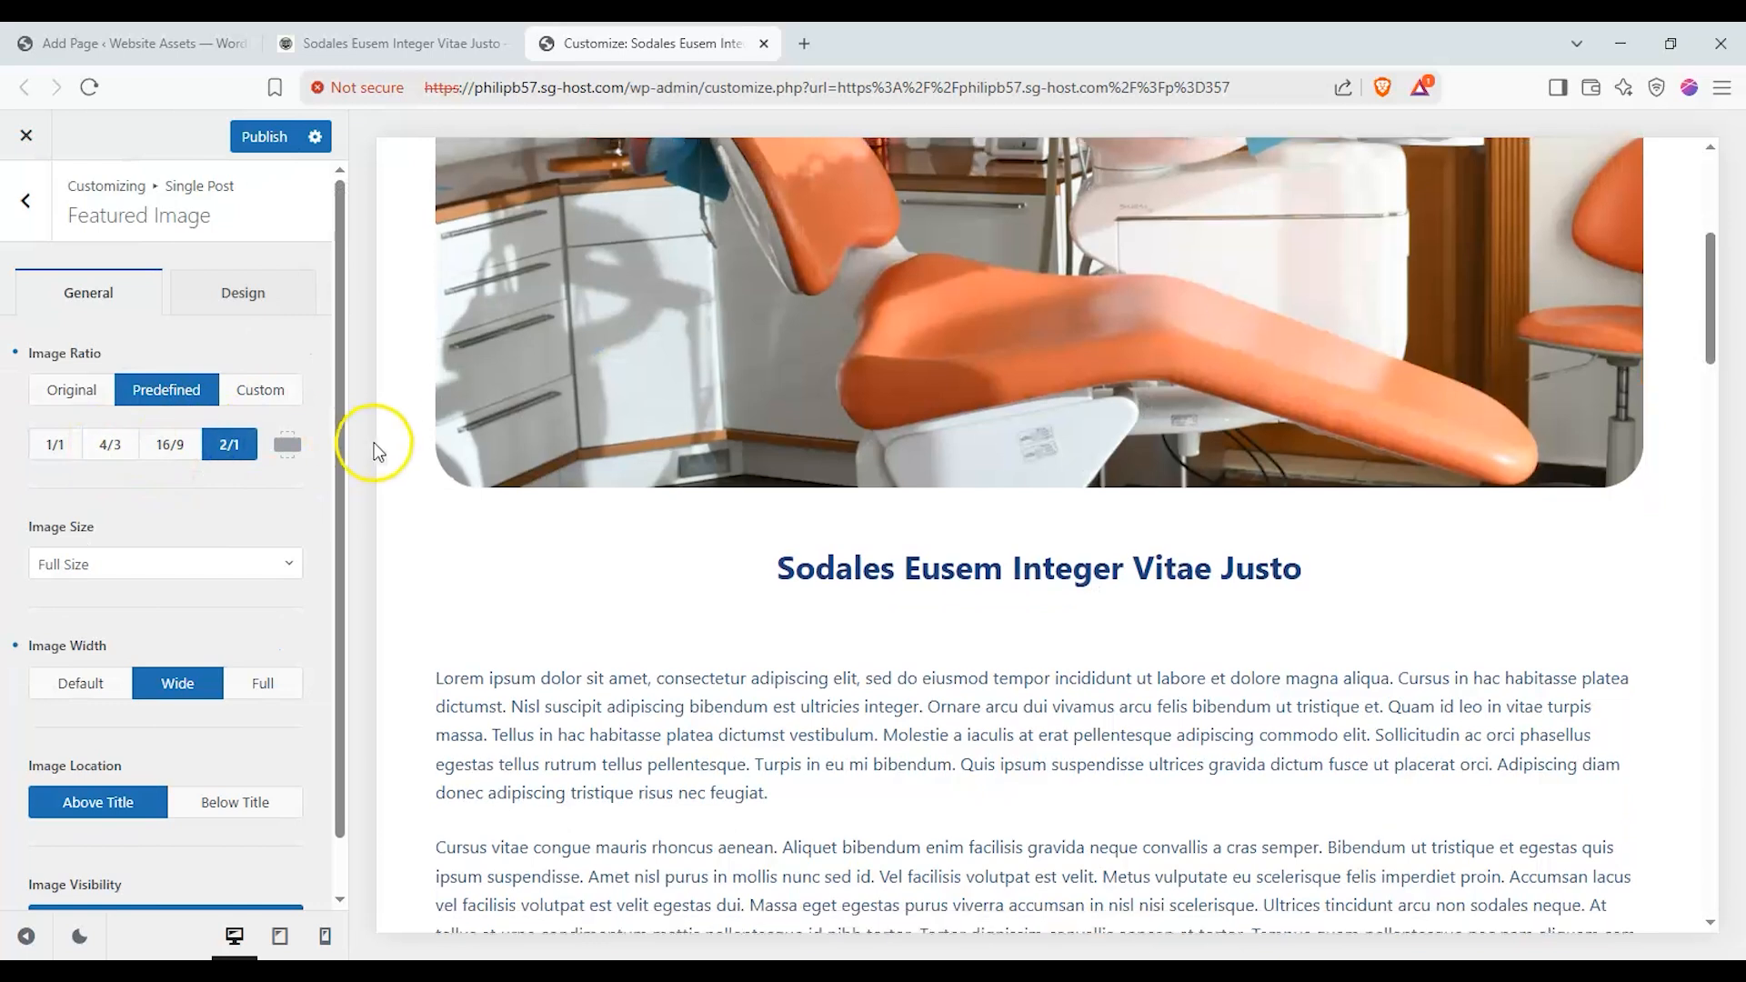
scroll(72, 391, "down", 1)
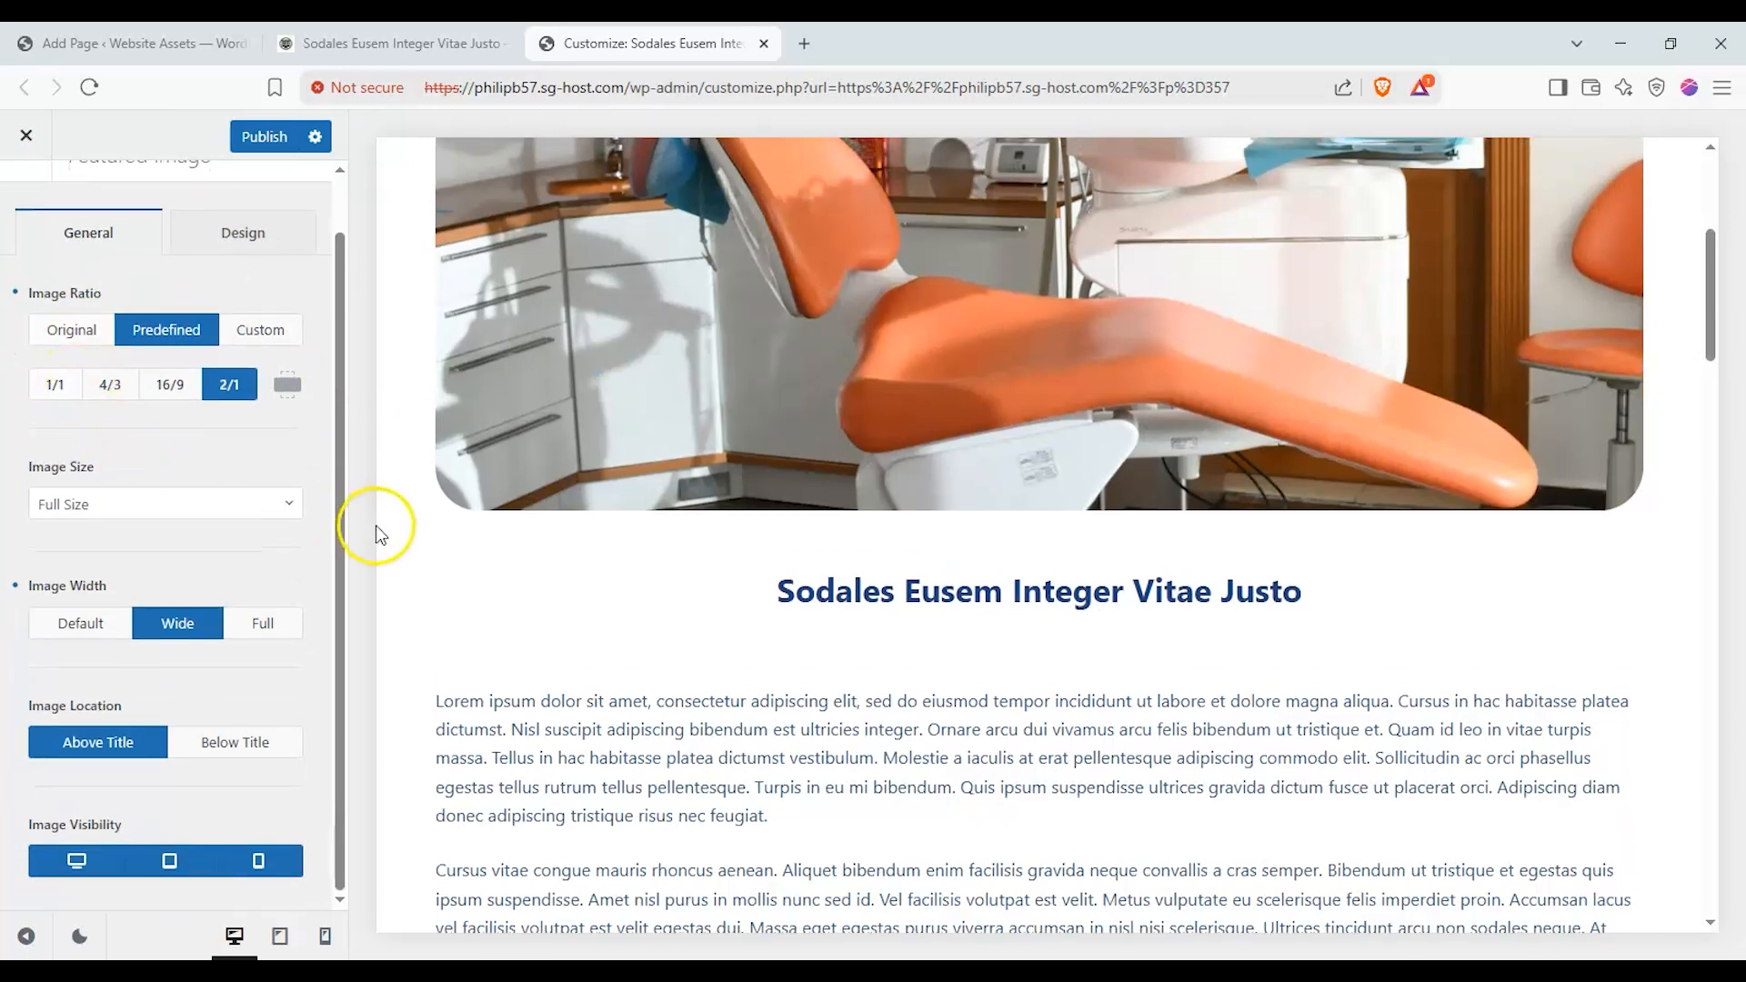
scroll(64, 307, "up", 1)
left_click(29, 196)
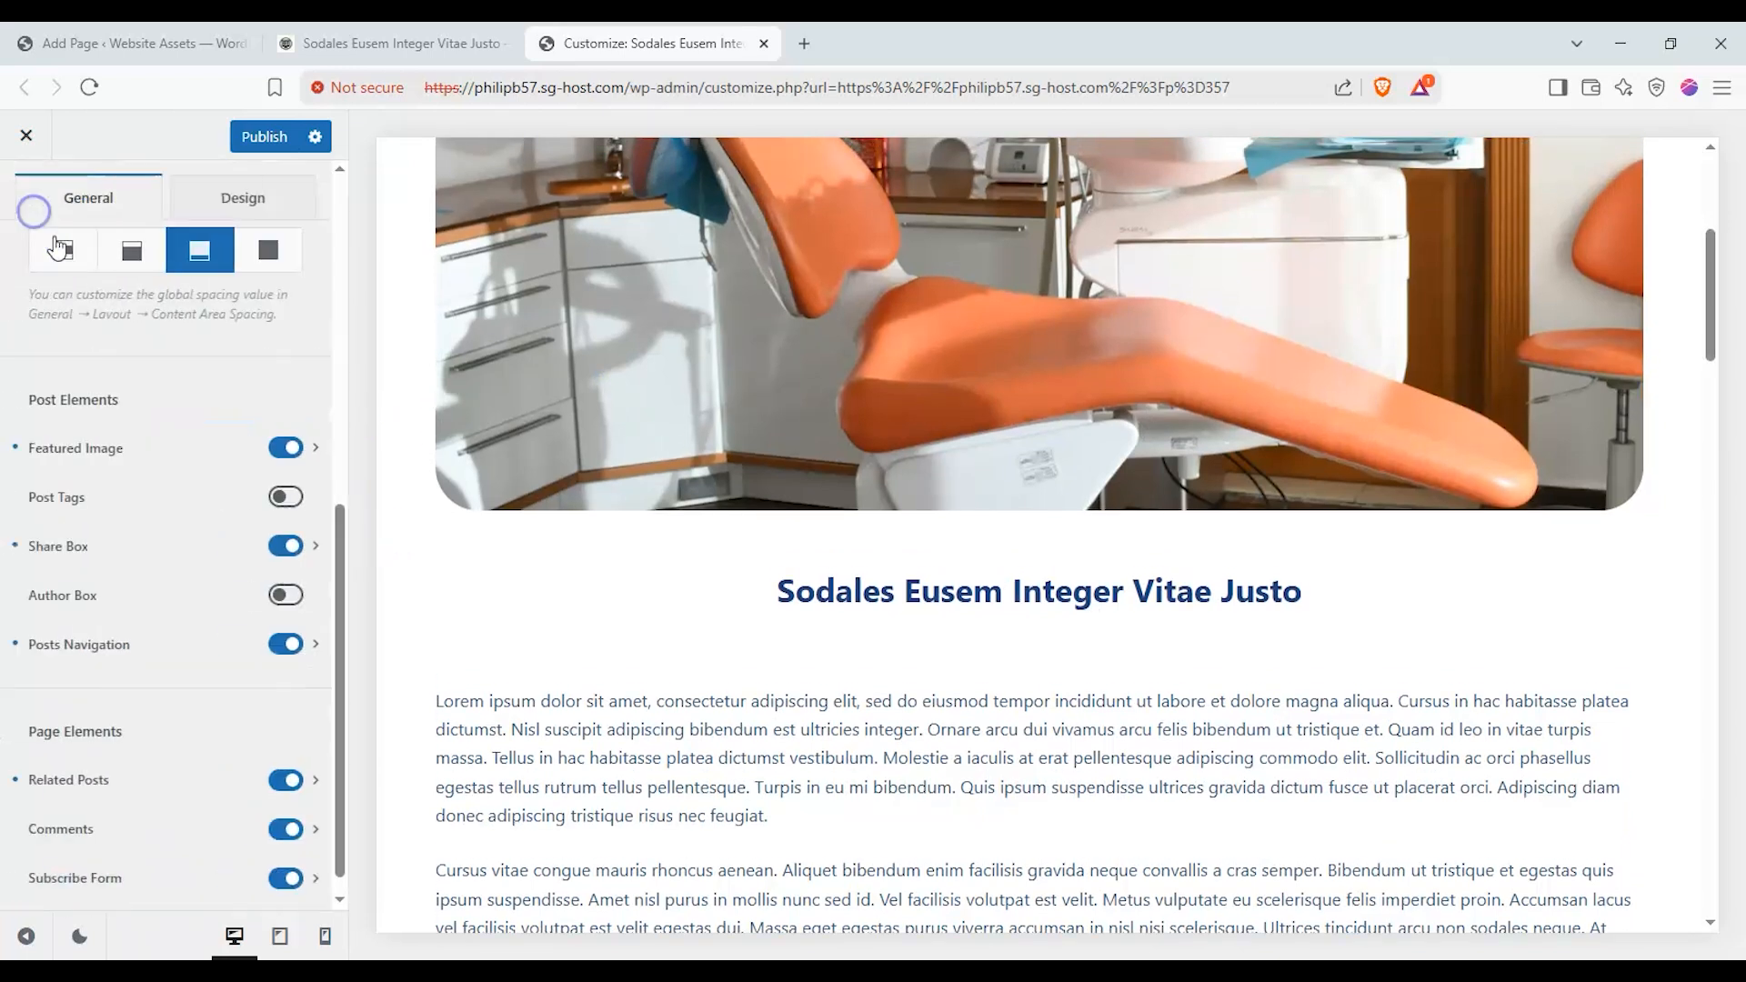
Check the sections below the post content in the preview and turn off the Comments page element
scroll(91, 537, "down", 1)
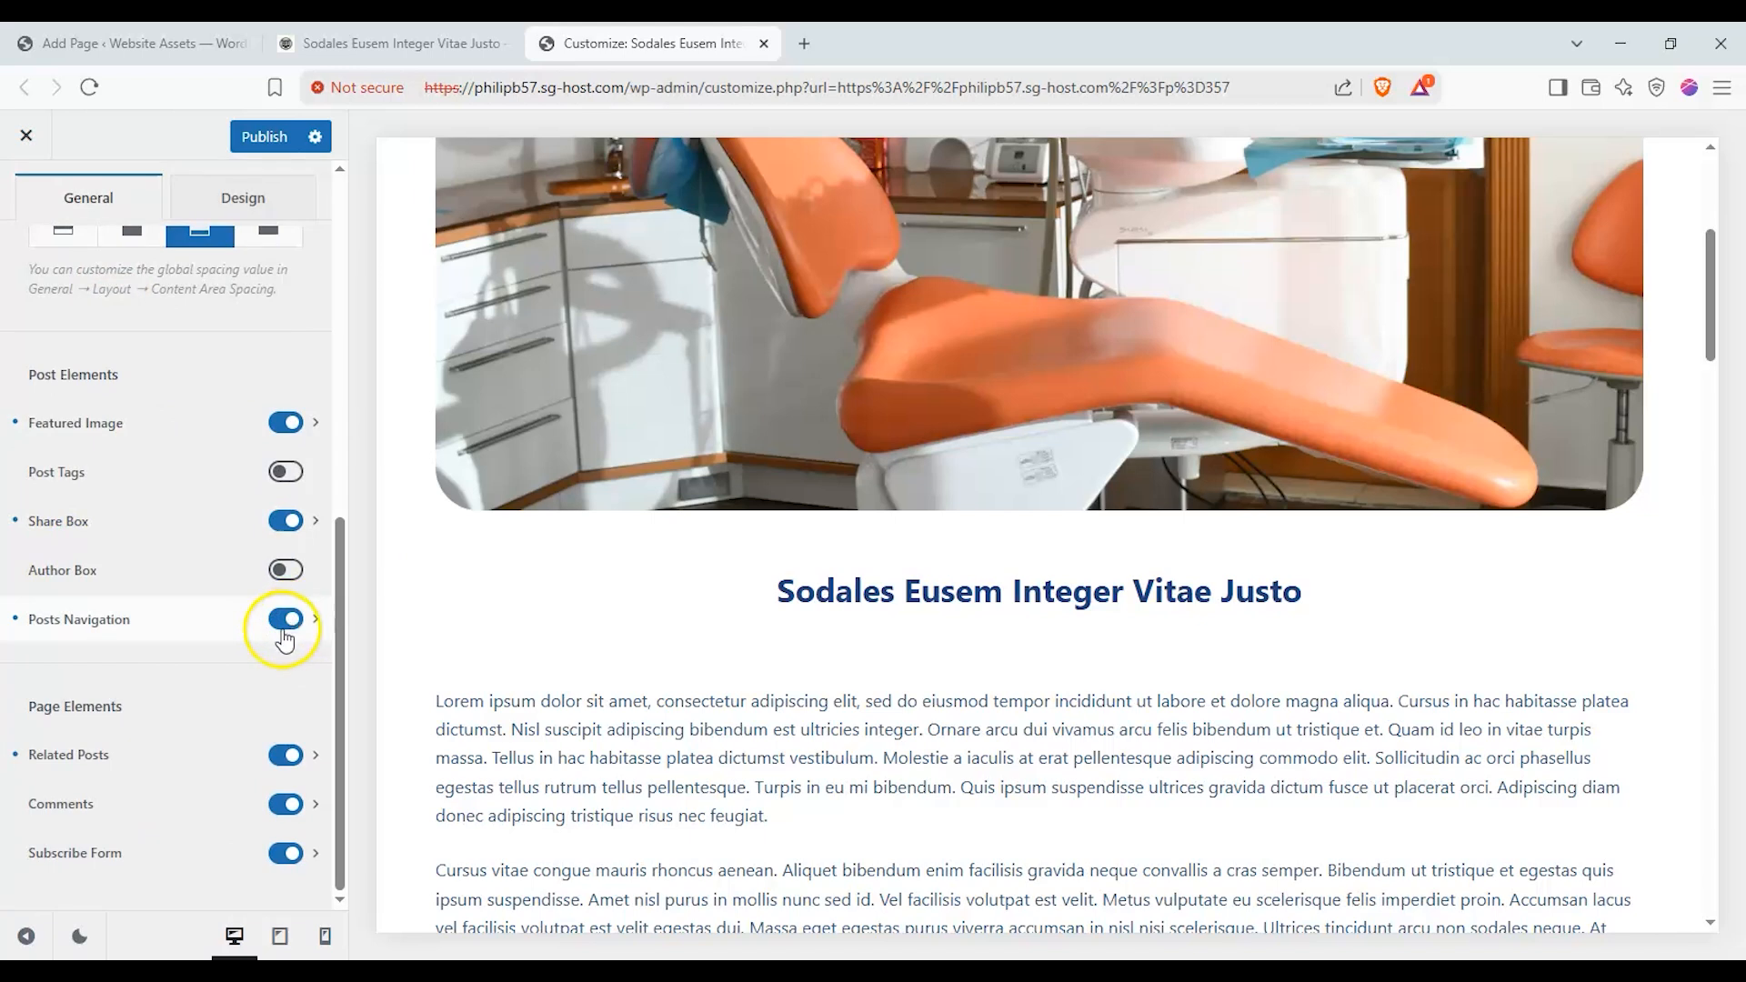
scroll(628, 737, "down", 10)
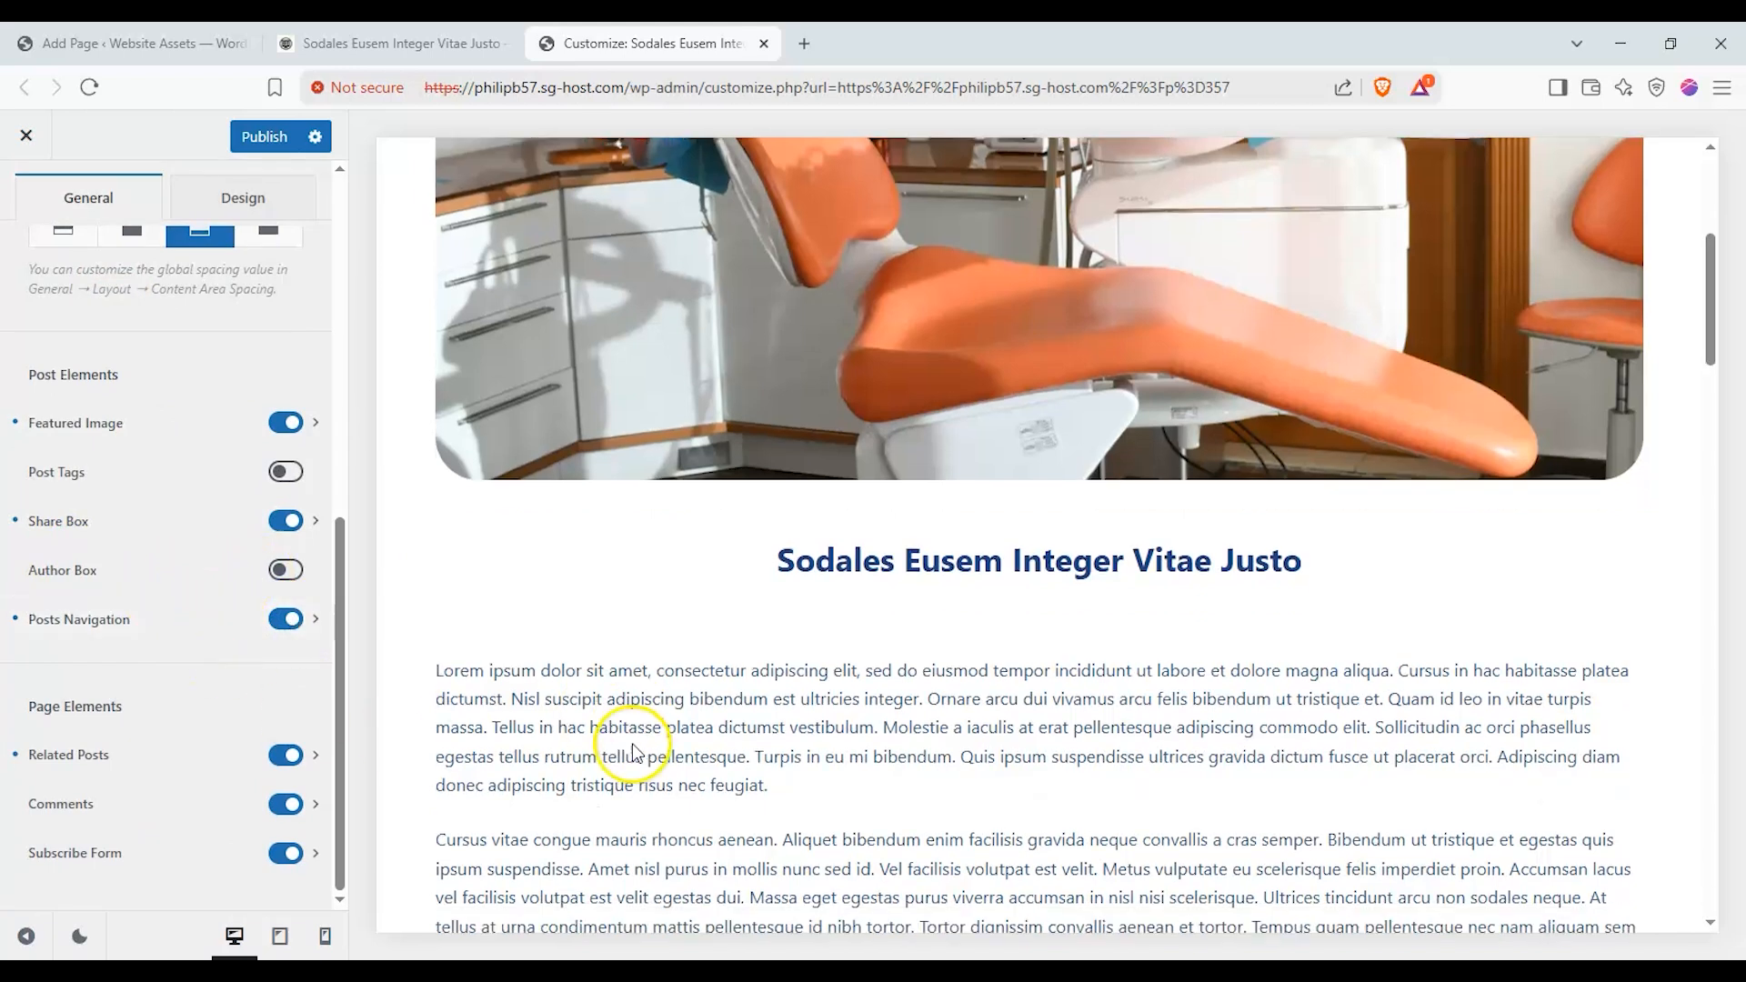
scroll(405, 710, "down", 5)
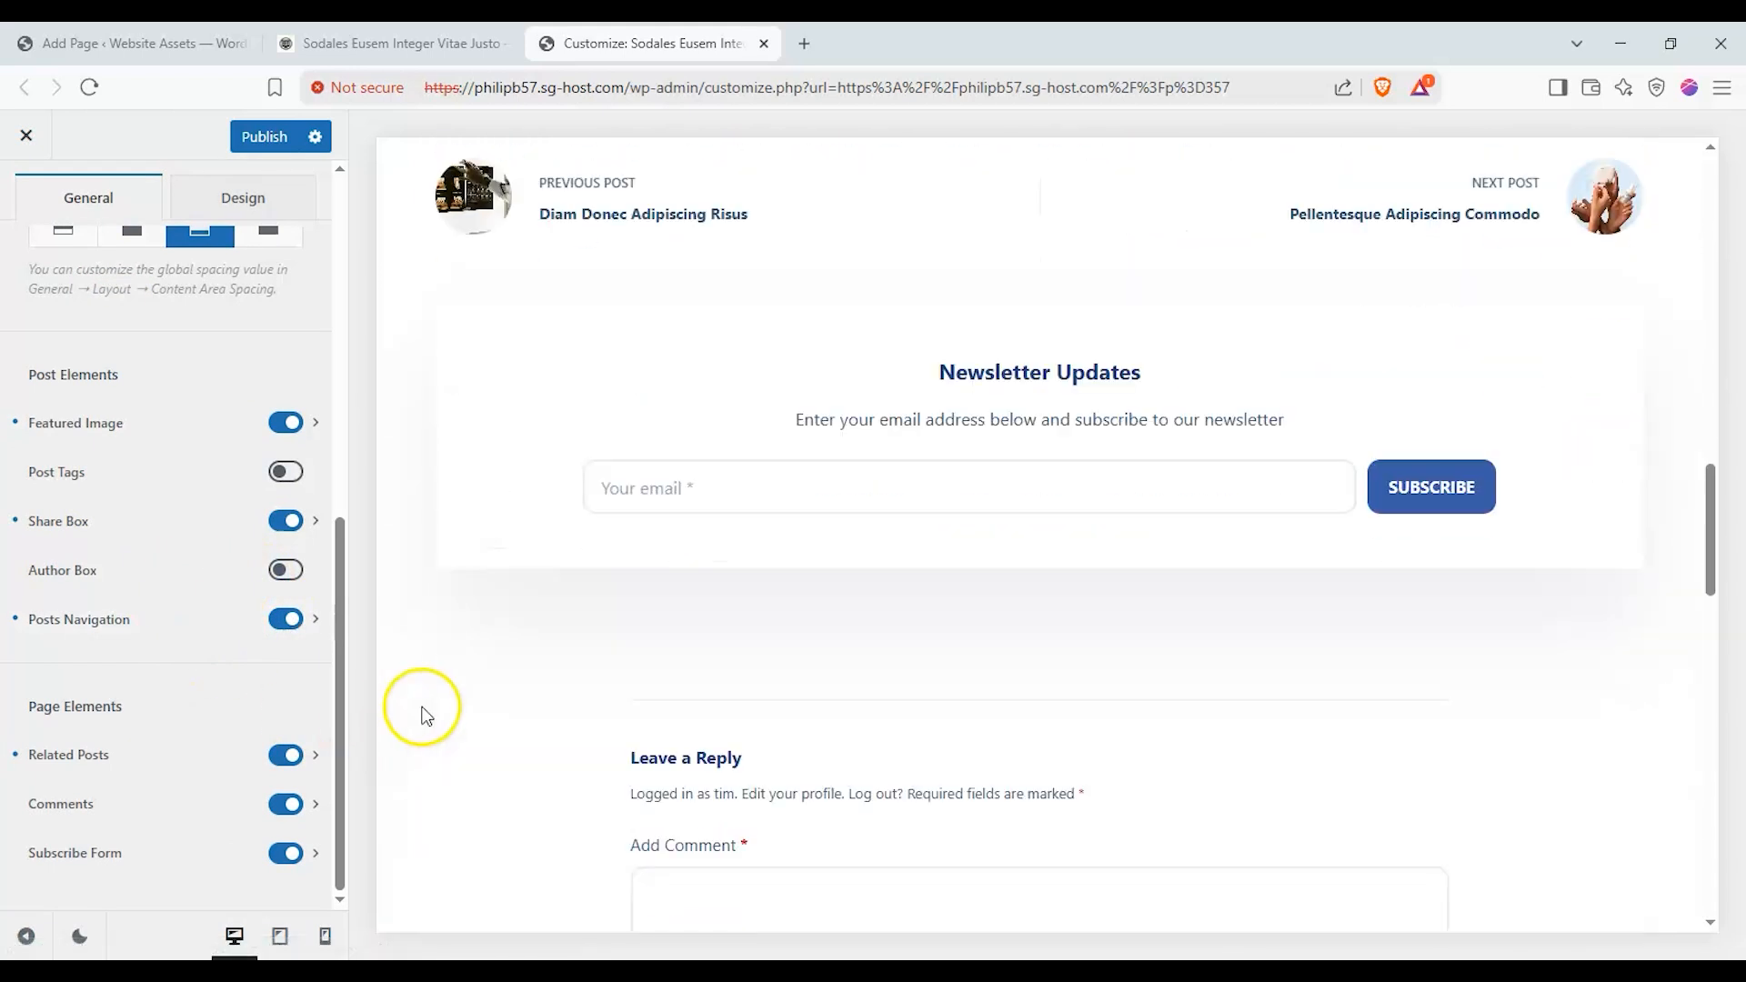
scroll(421, 709, "up", 2)
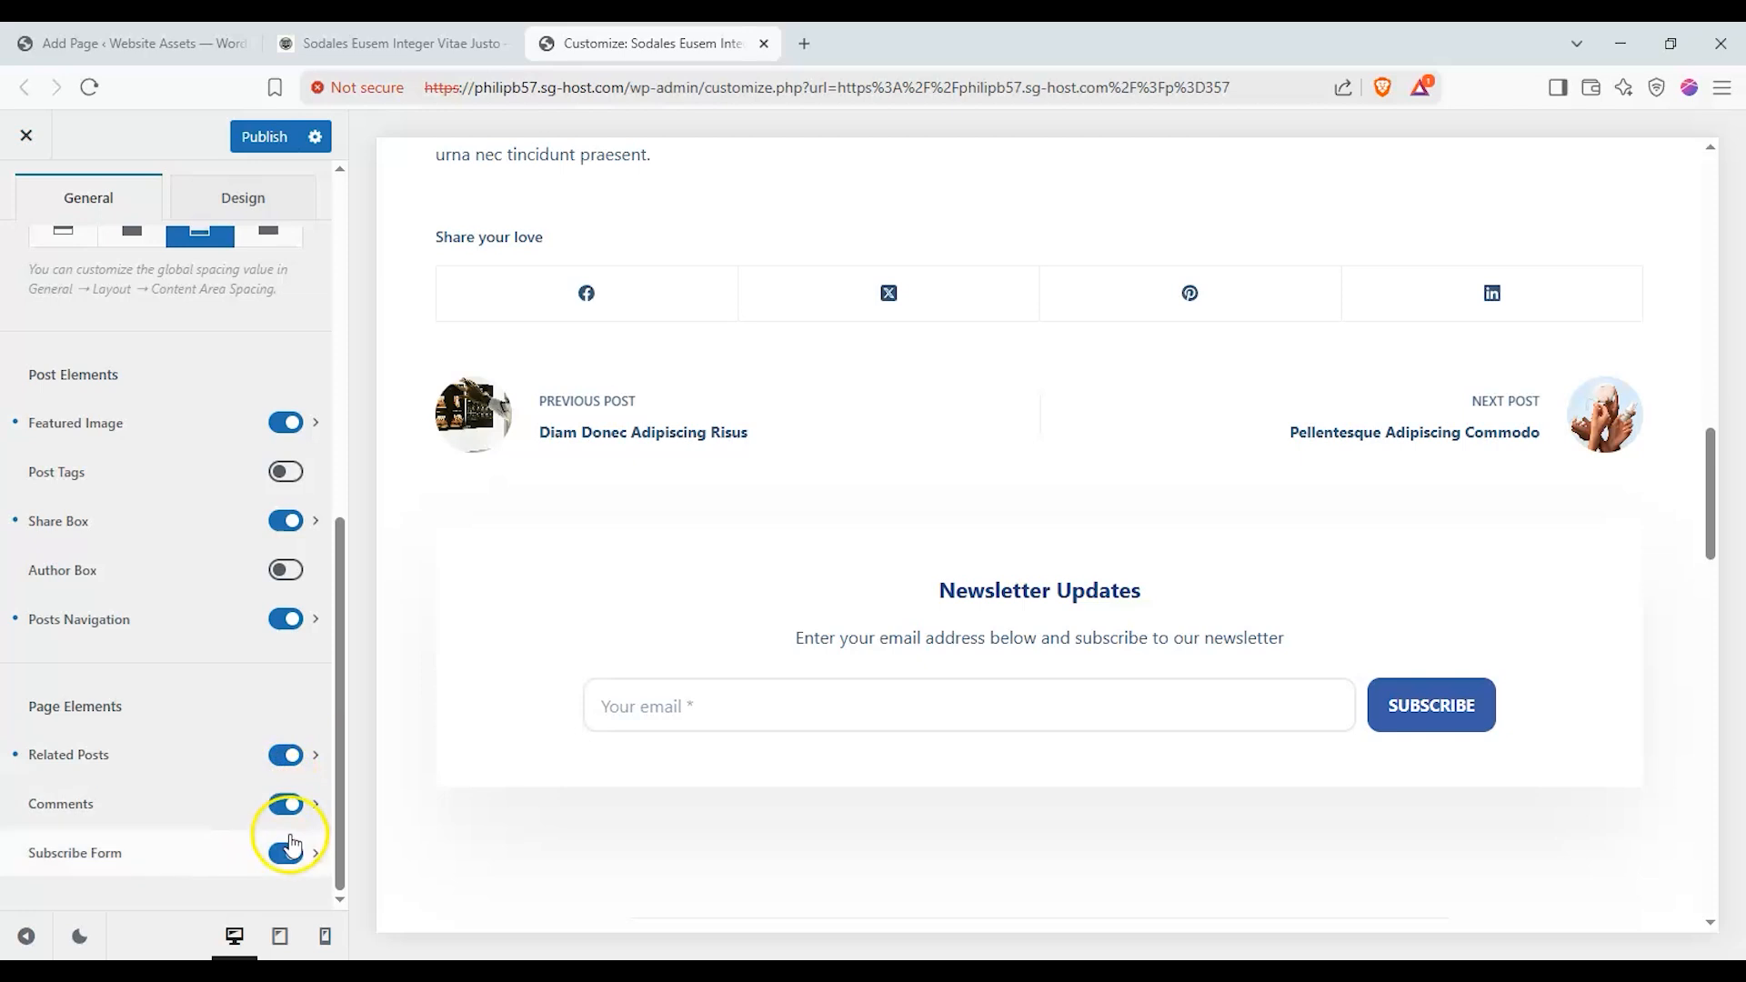
left_click(291, 806)
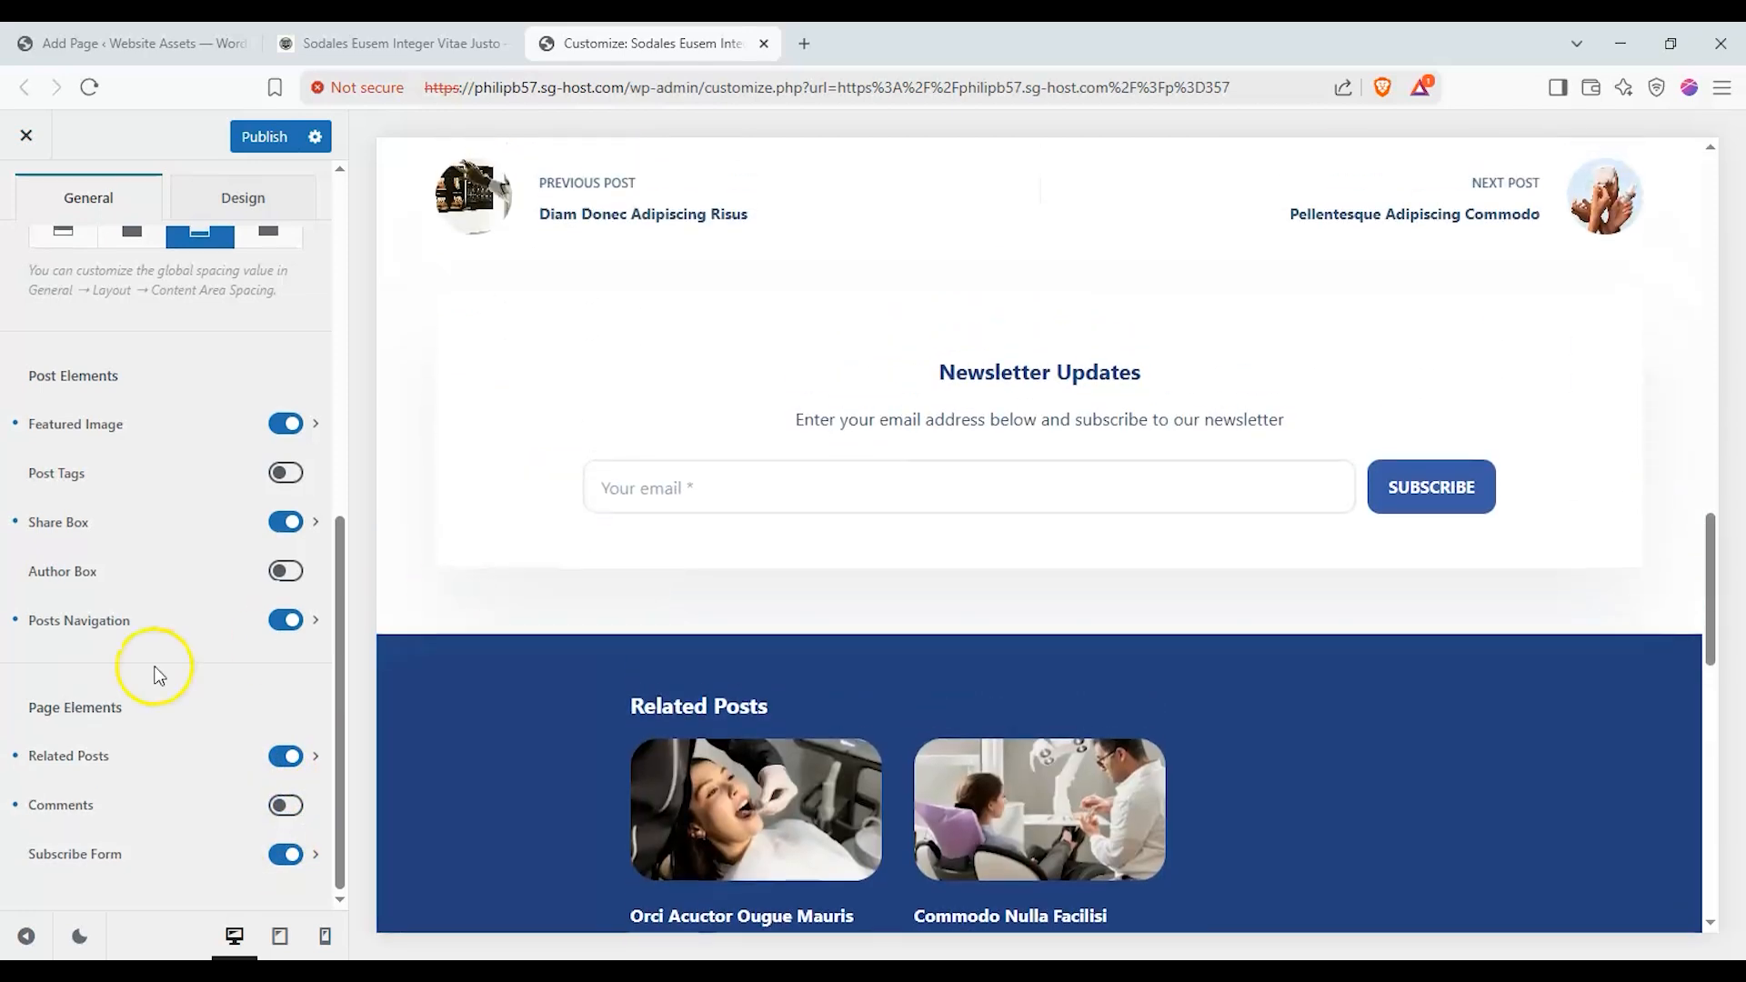
Try a red Page Background in the Post Structure design options and reset it to the default
scroll(167, 669, "up", 5)
left_click(243, 289)
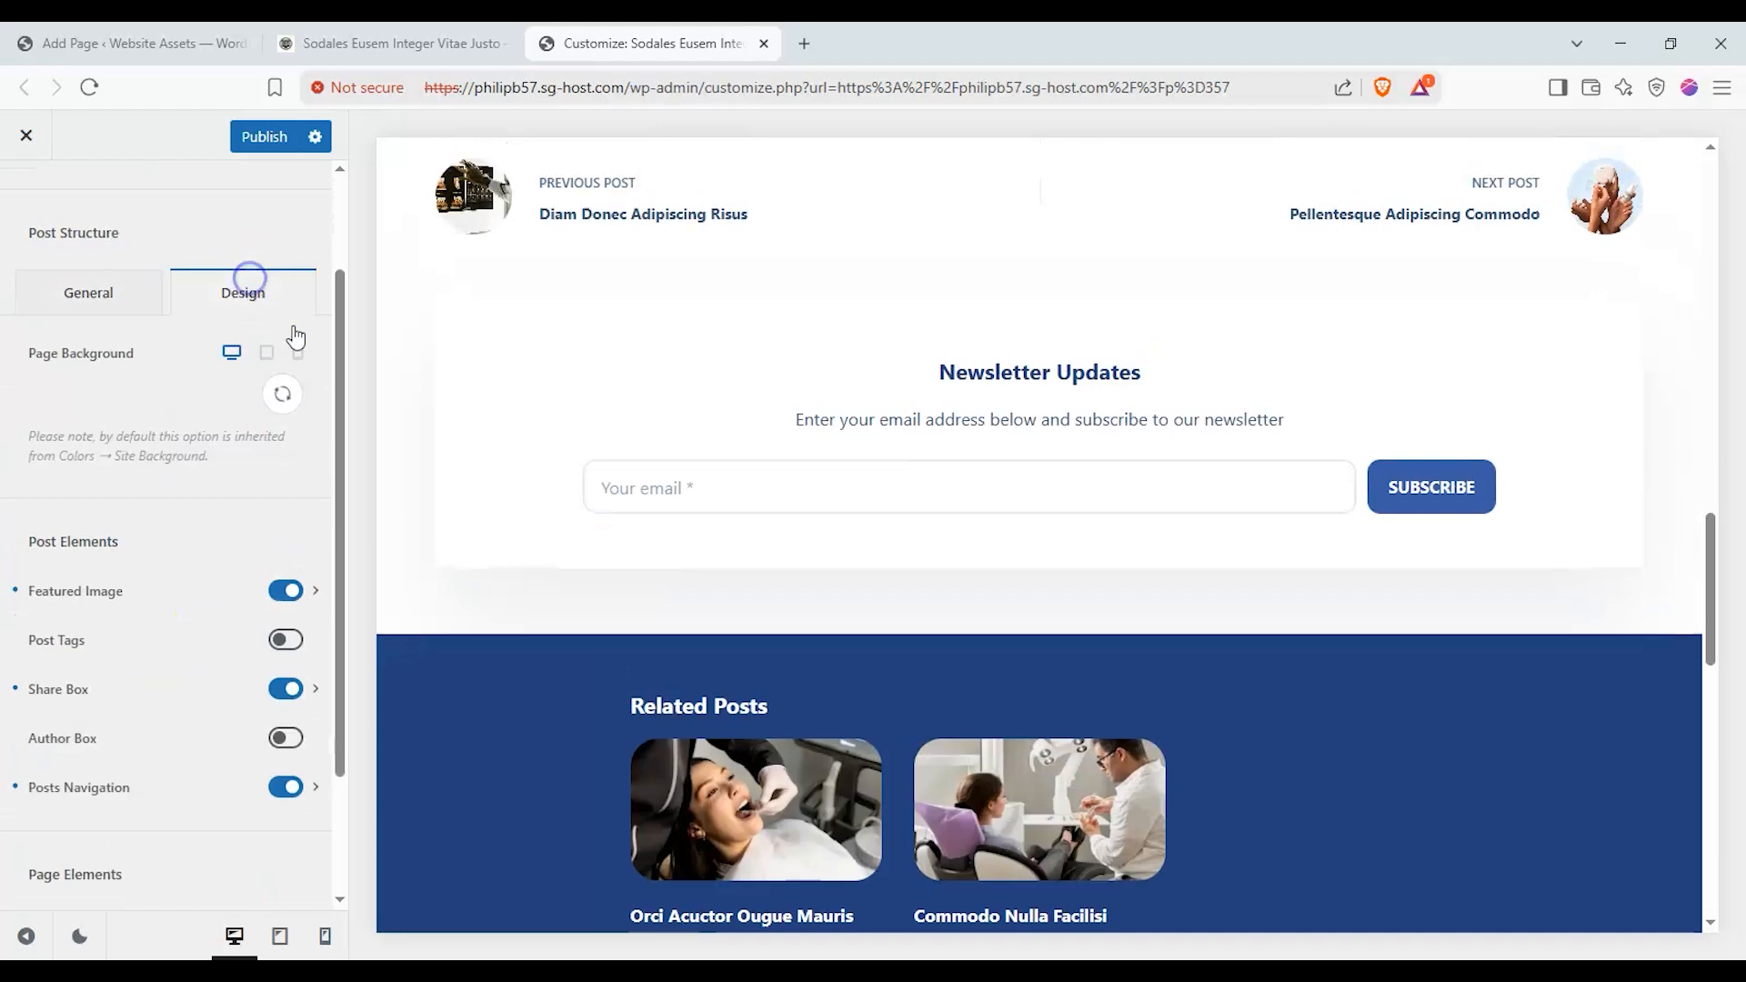
scroll(460, 499, "up", 15)
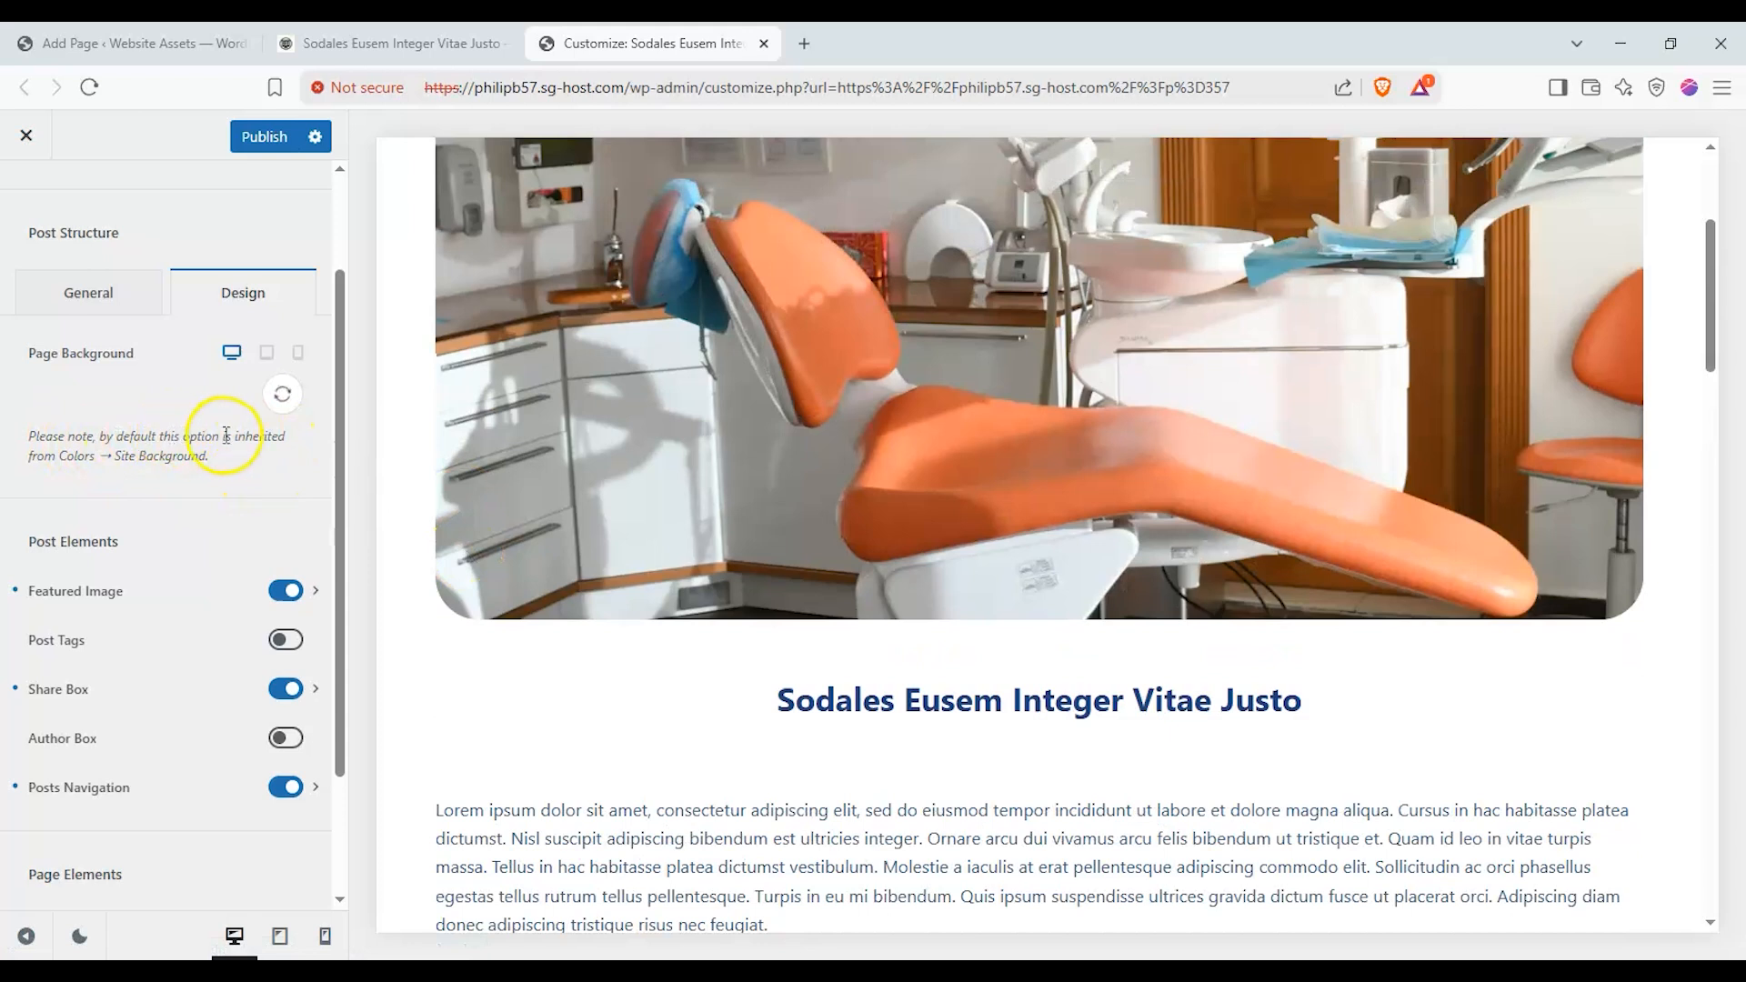
left_click(283, 394)
left_click(286, 504)
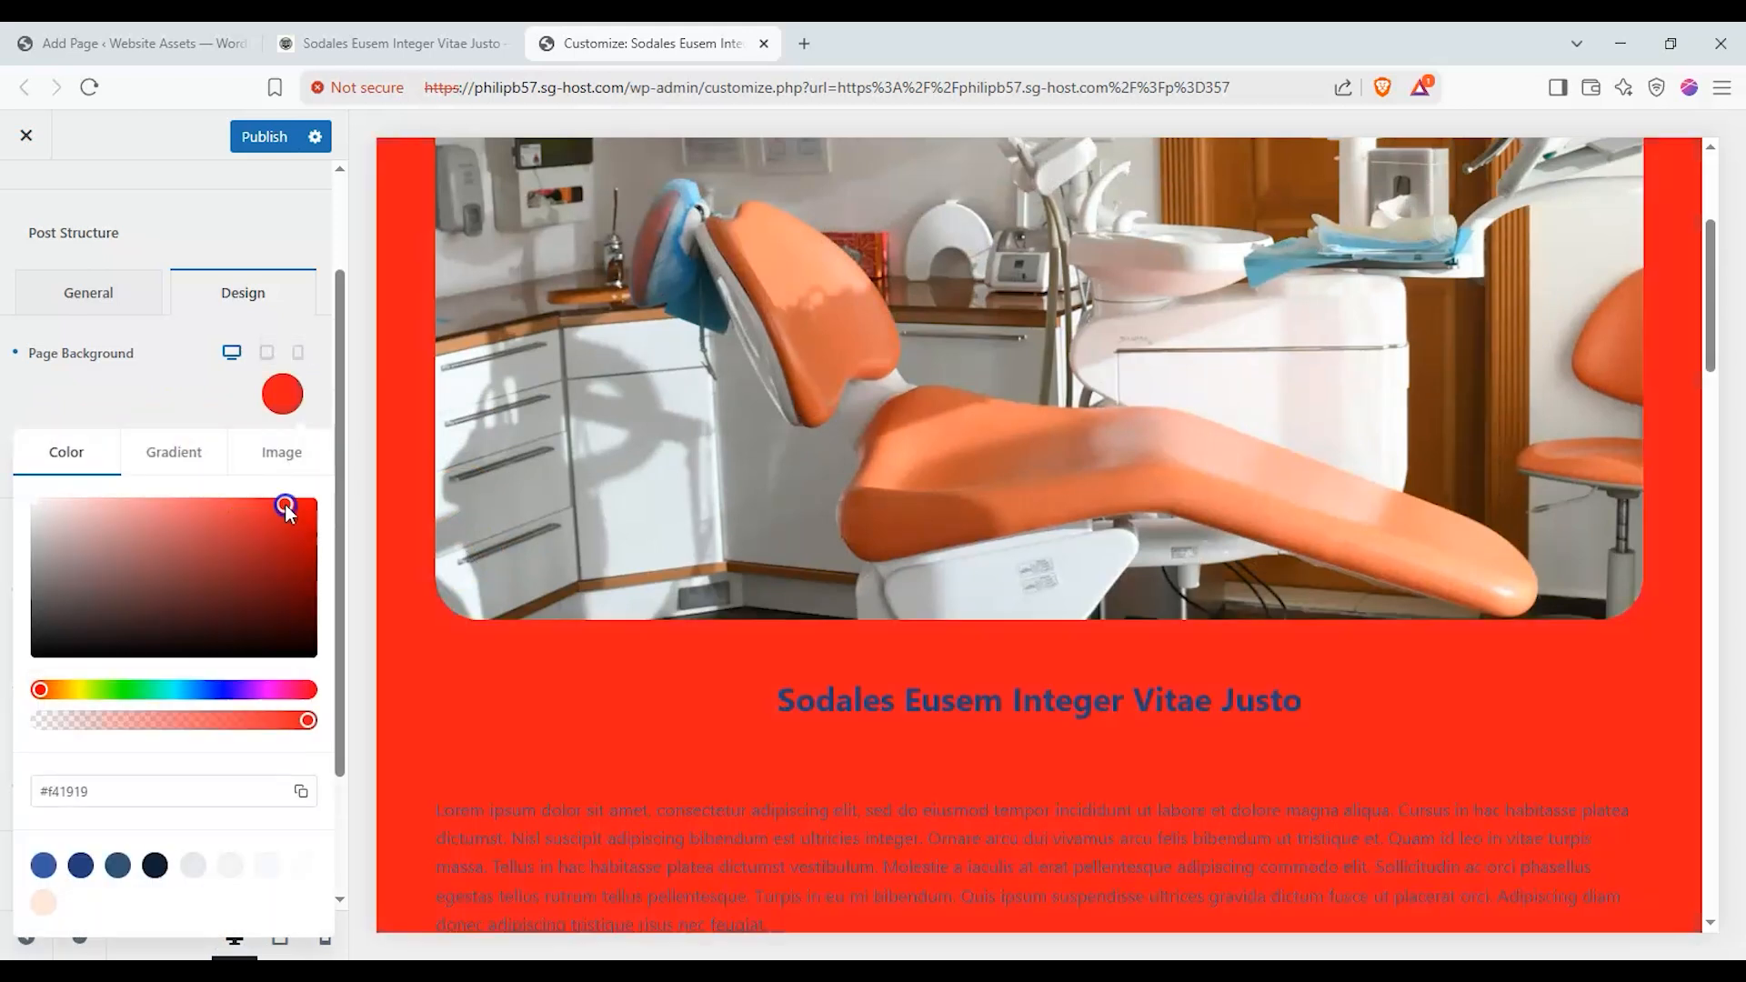
left_click(131, 357)
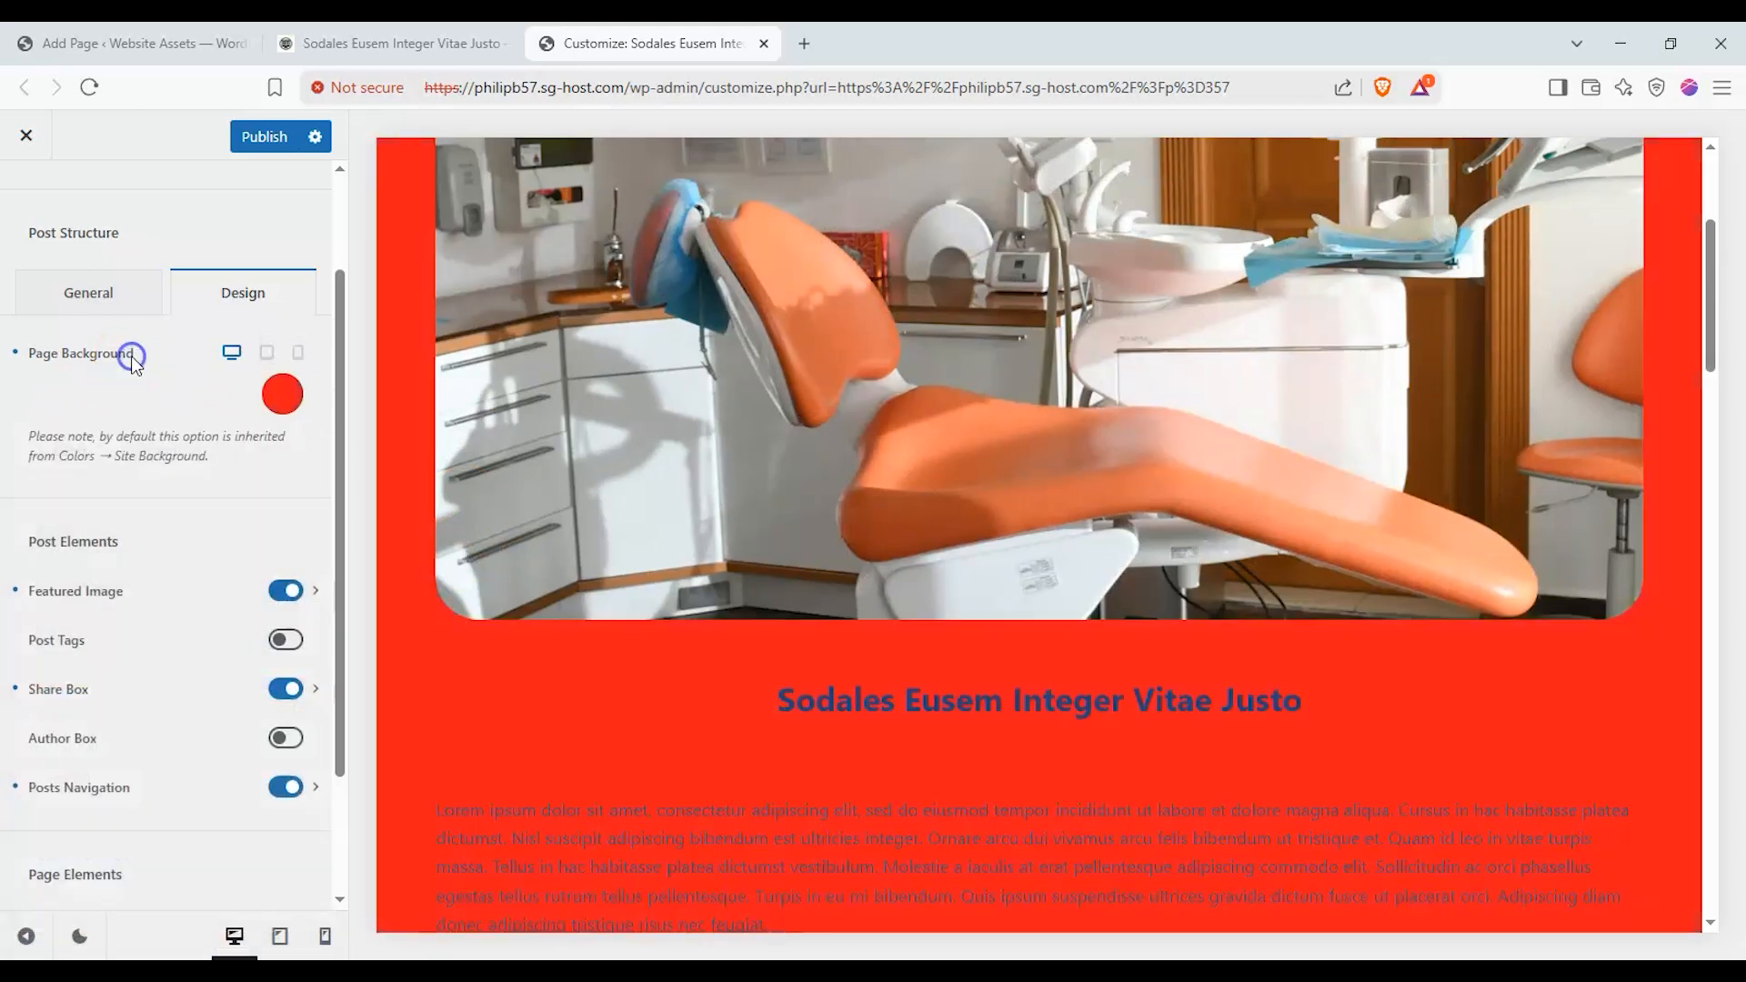
left_click(17, 351)
Look through the whole post preview, return to the general Post Structure options and publish the changes
scroll(319, 580, "up", 2)
scroll(471, 614, "up", 4)
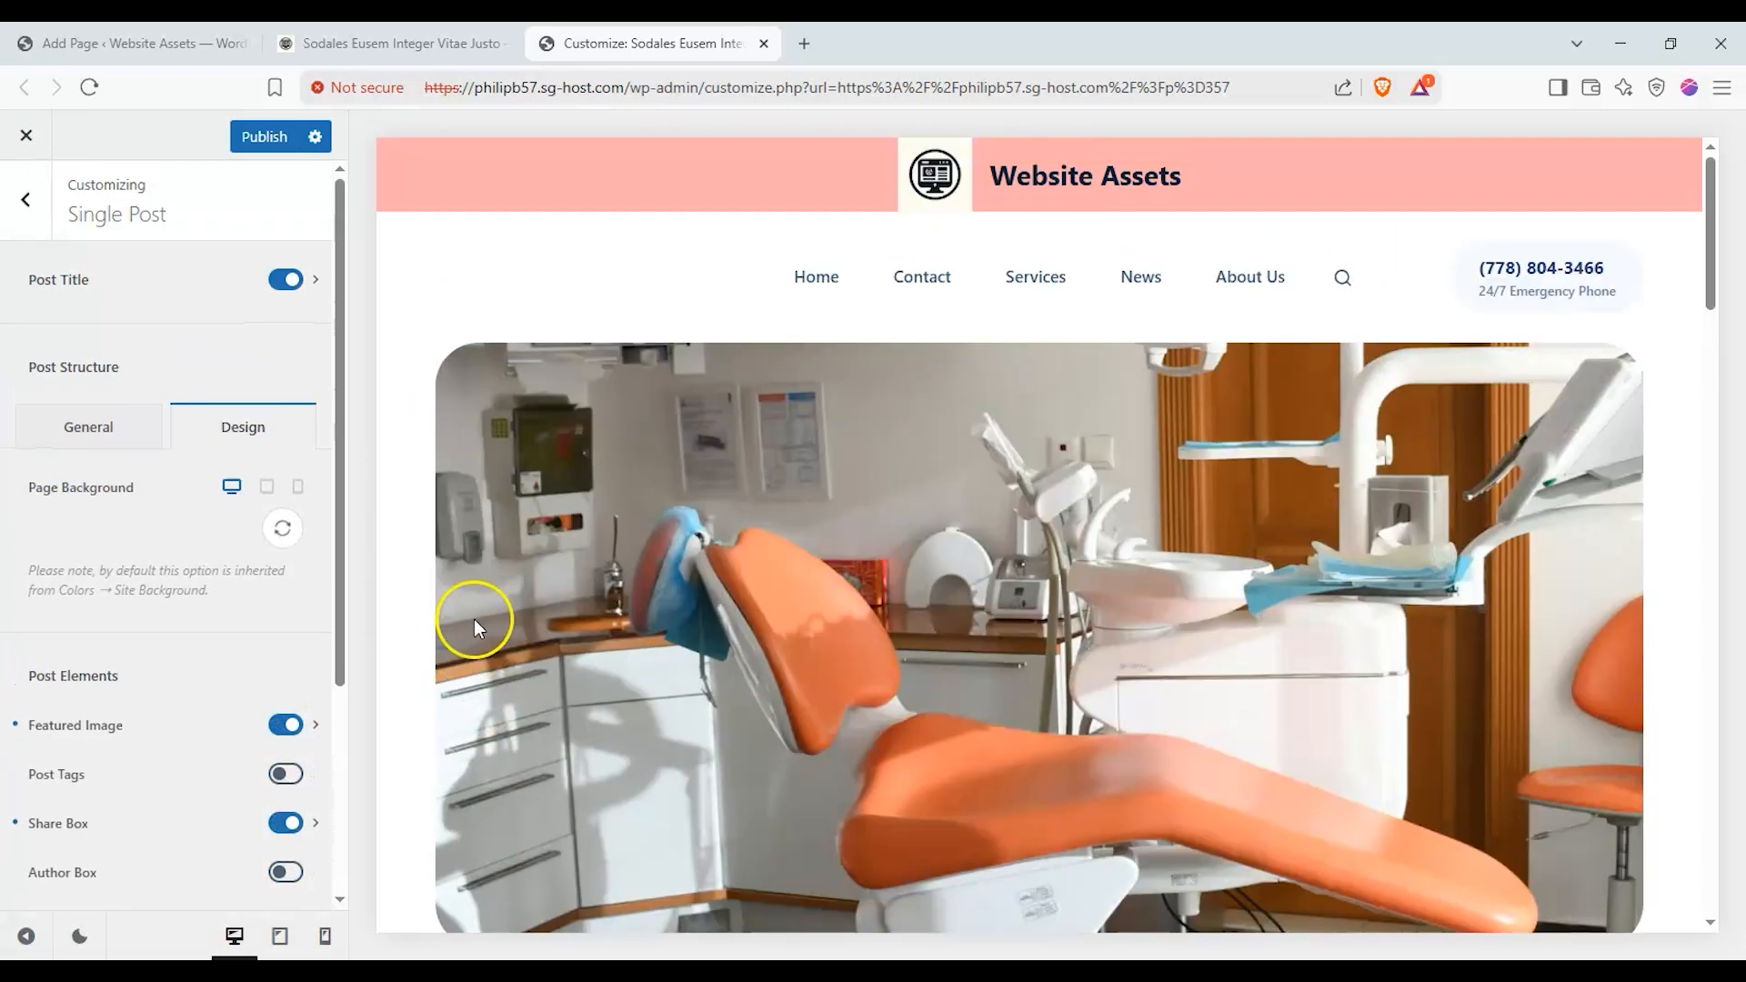
scroll(464, 605, "down", 5)
scroll(461, 598, "down", 4)
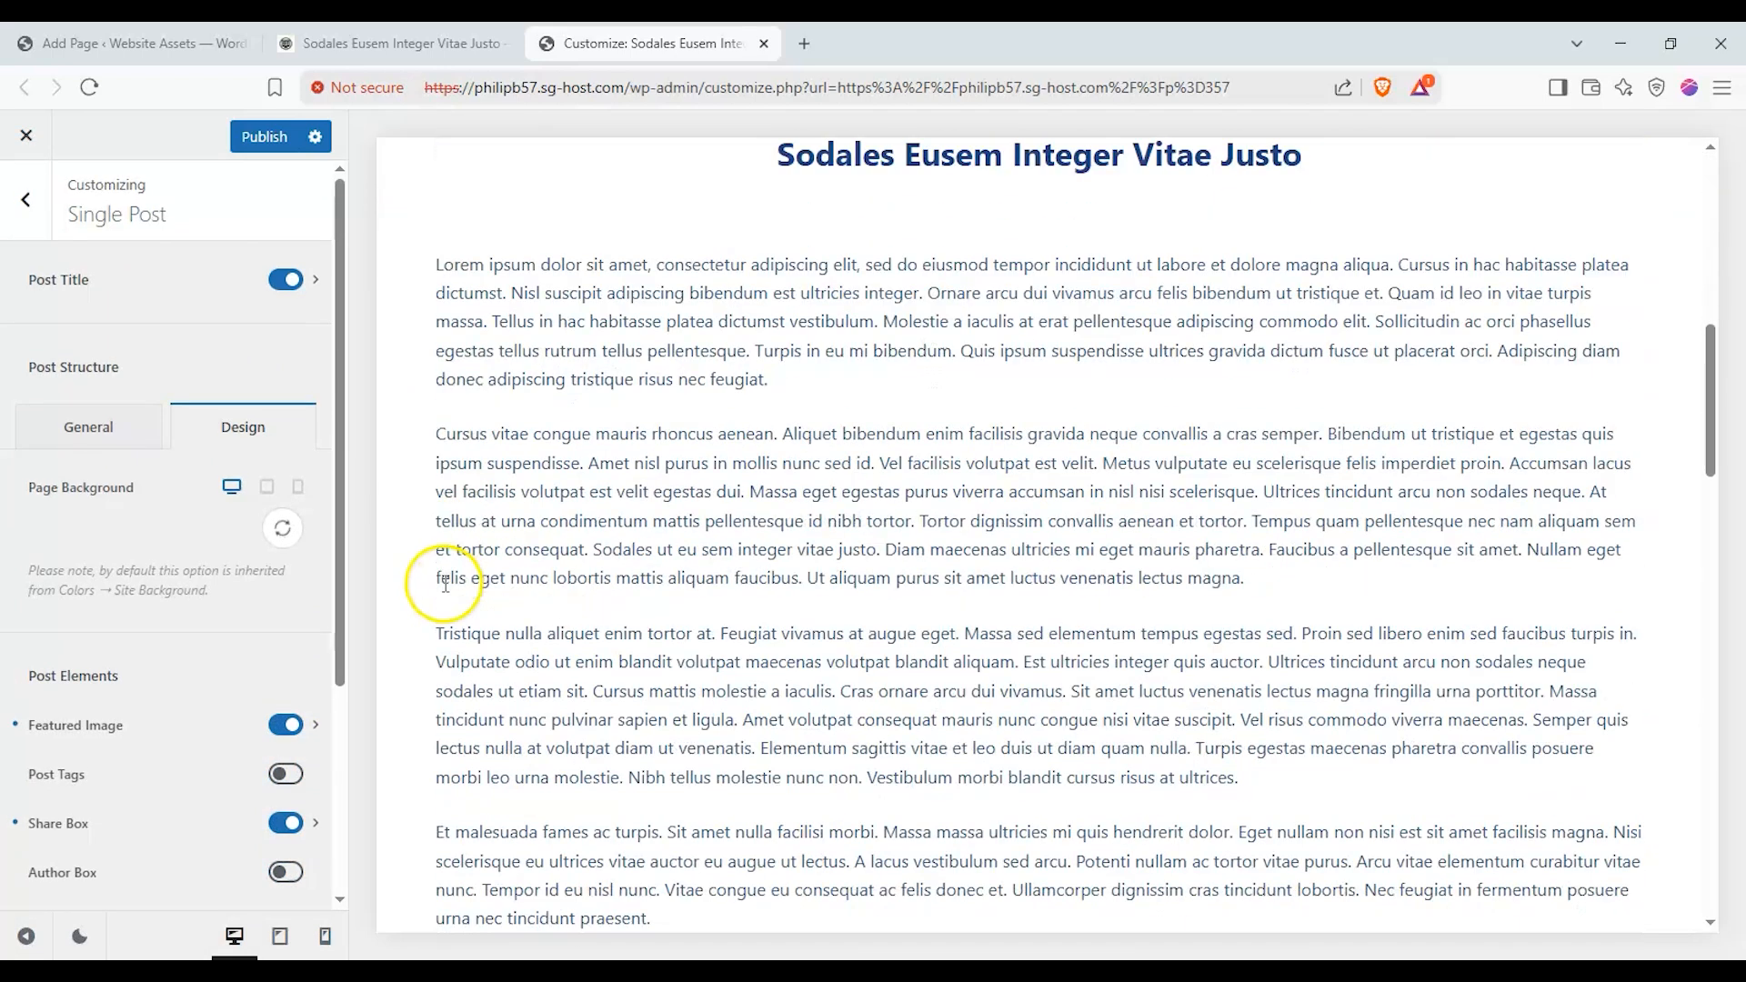
scroll(137, 545, "down", 3)
scroll(155, 530, "up", 3)
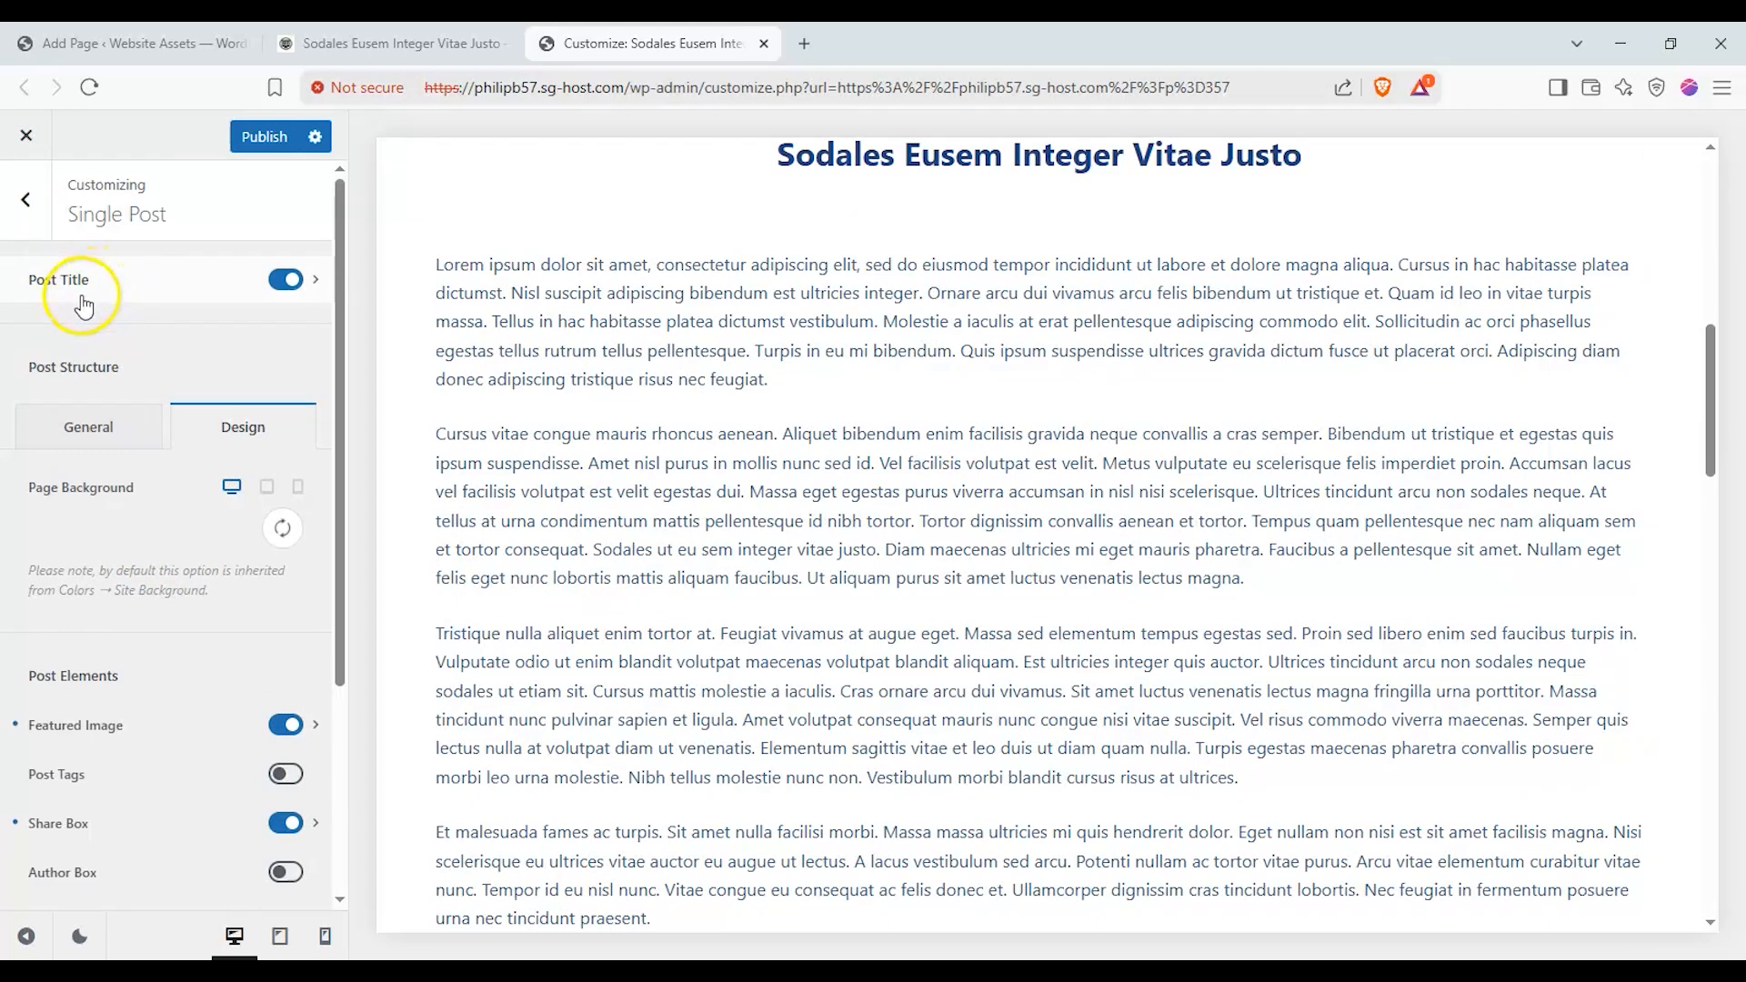
scroll(436, 331, "up", 8)
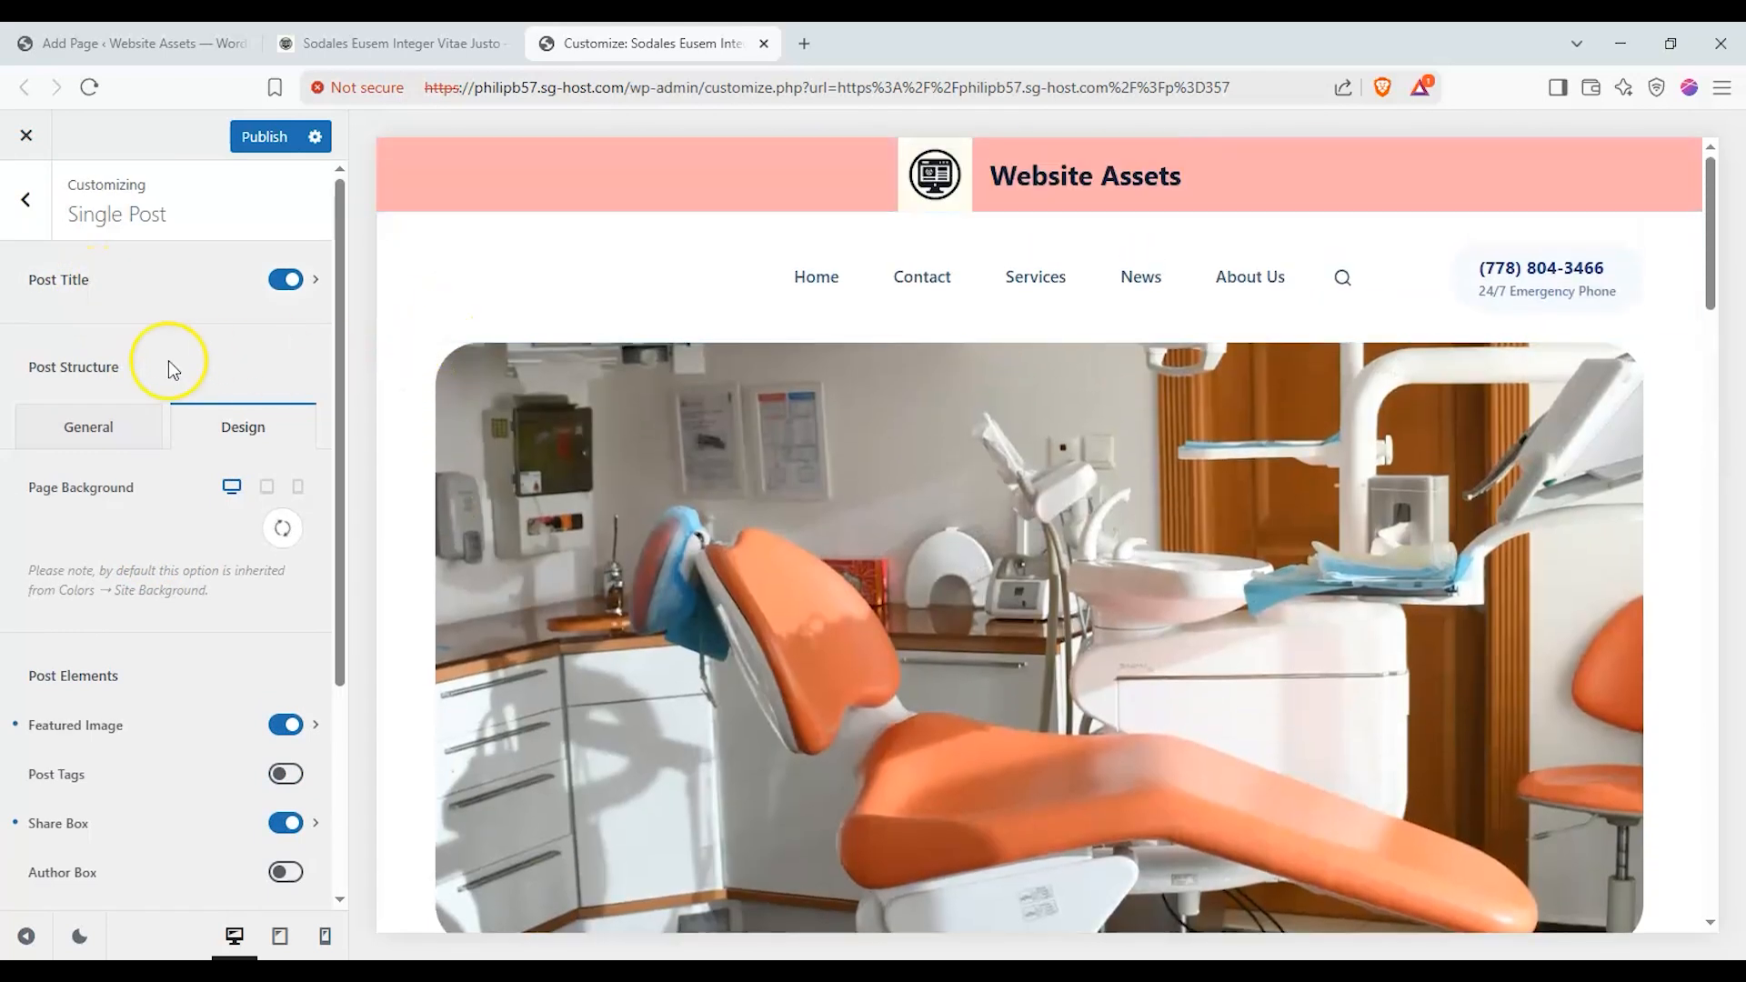
left_click(70, 434)
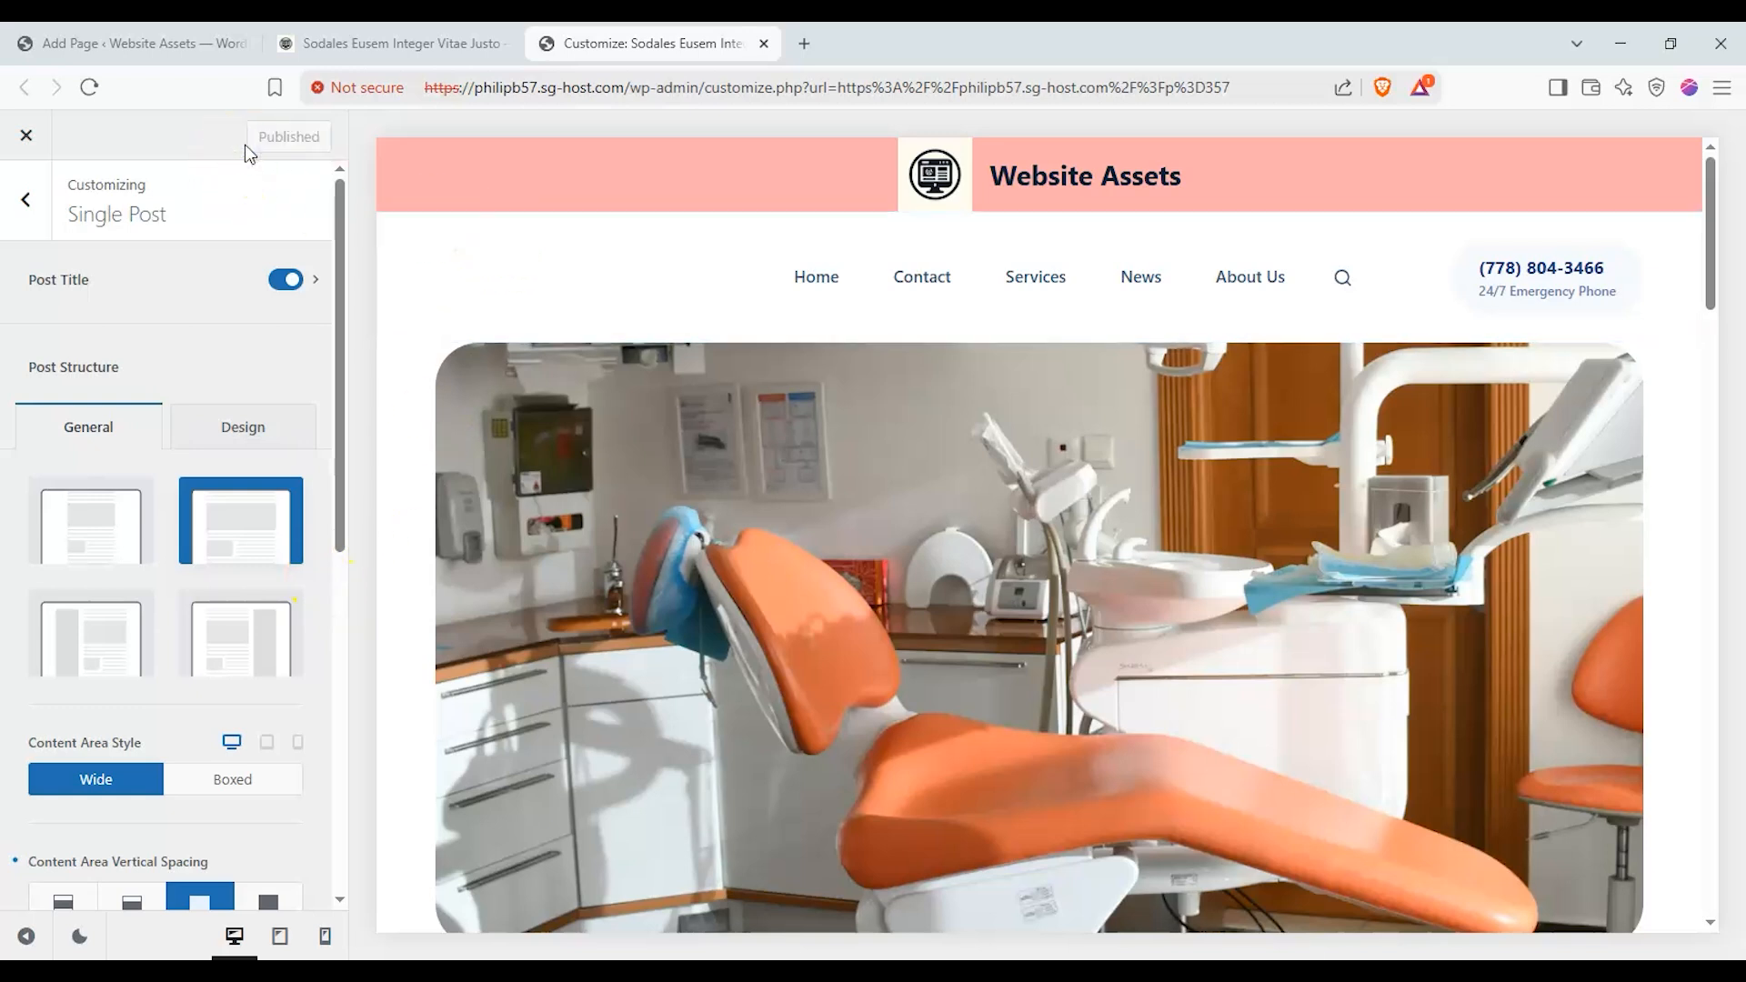
Check the published layout on the live post and on the previous post, Diam Donec Adipiscing Risus
left_click(421, 37)
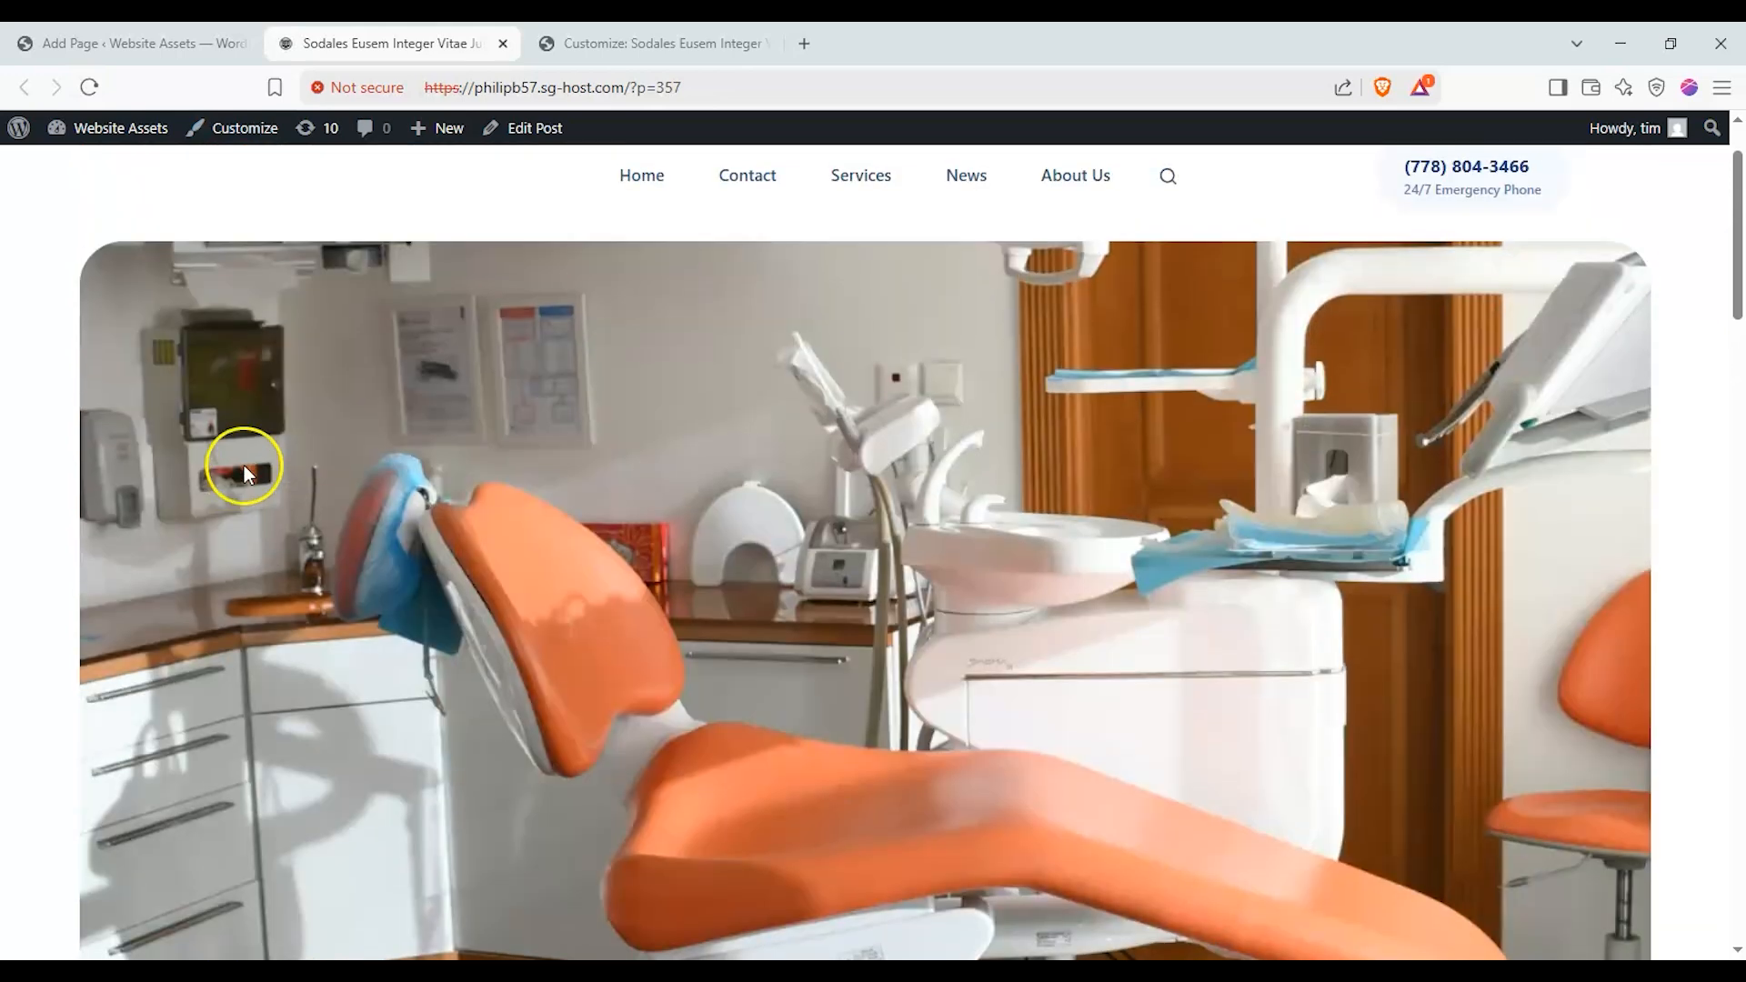
scroll(243, 466, "down", 15)
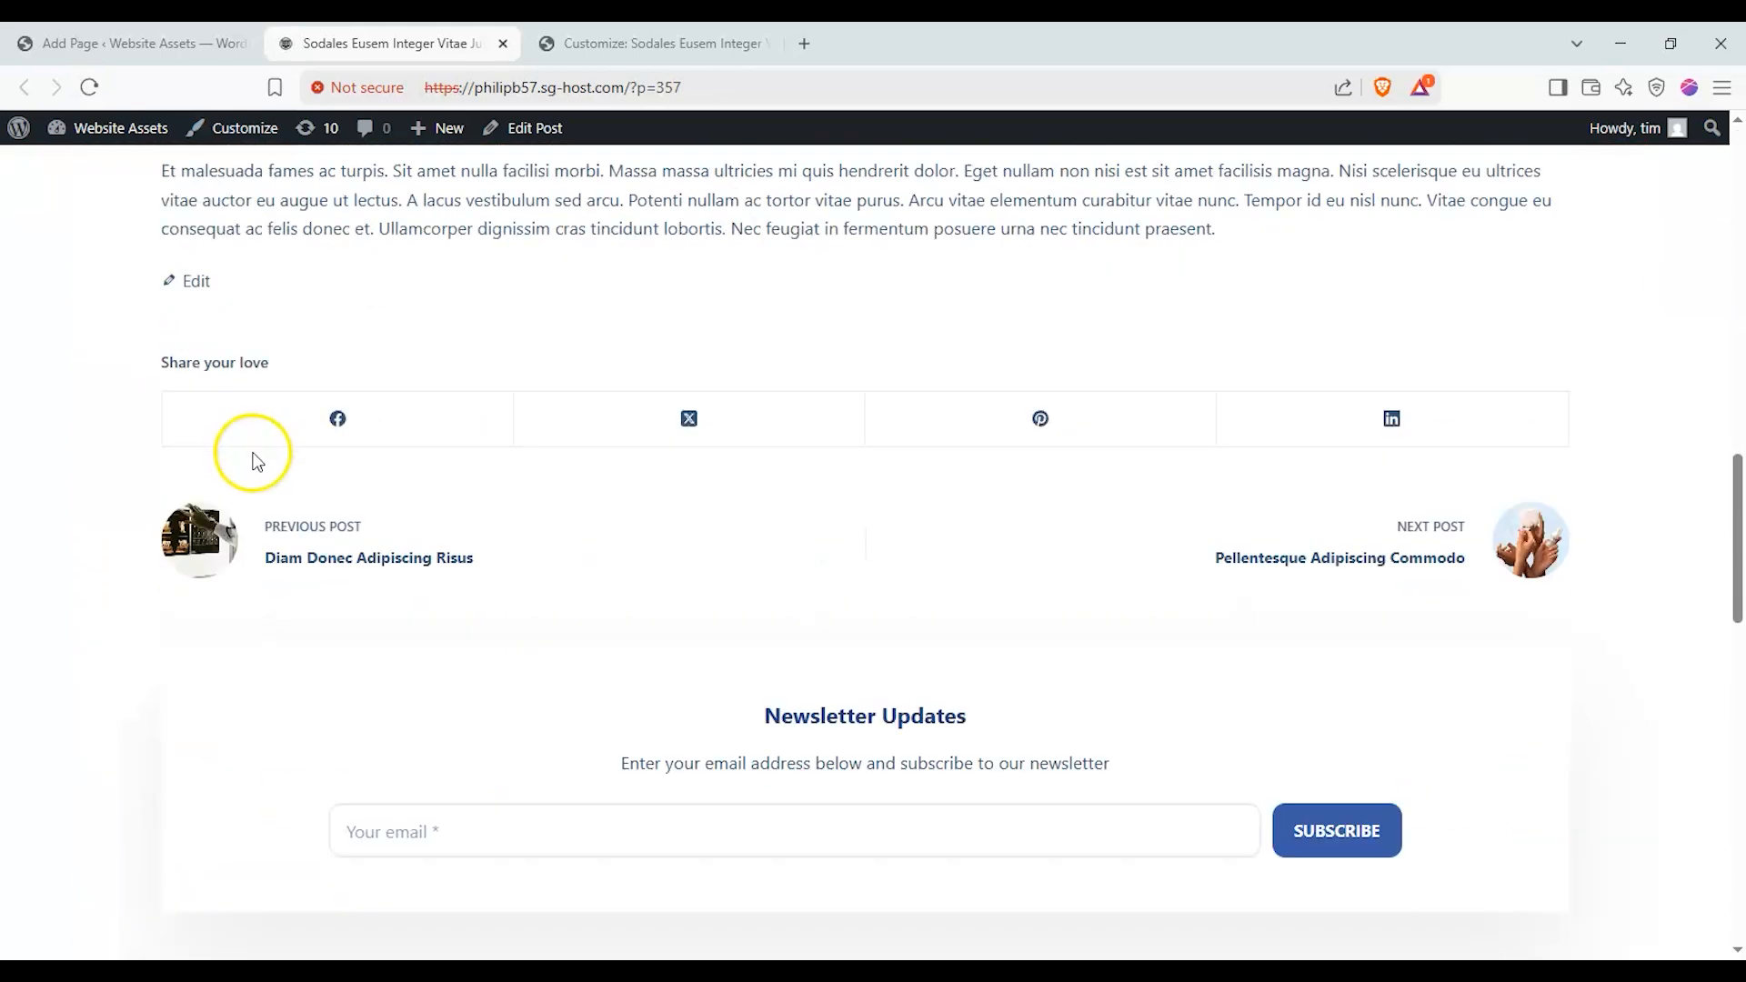
left_click(334, 561)
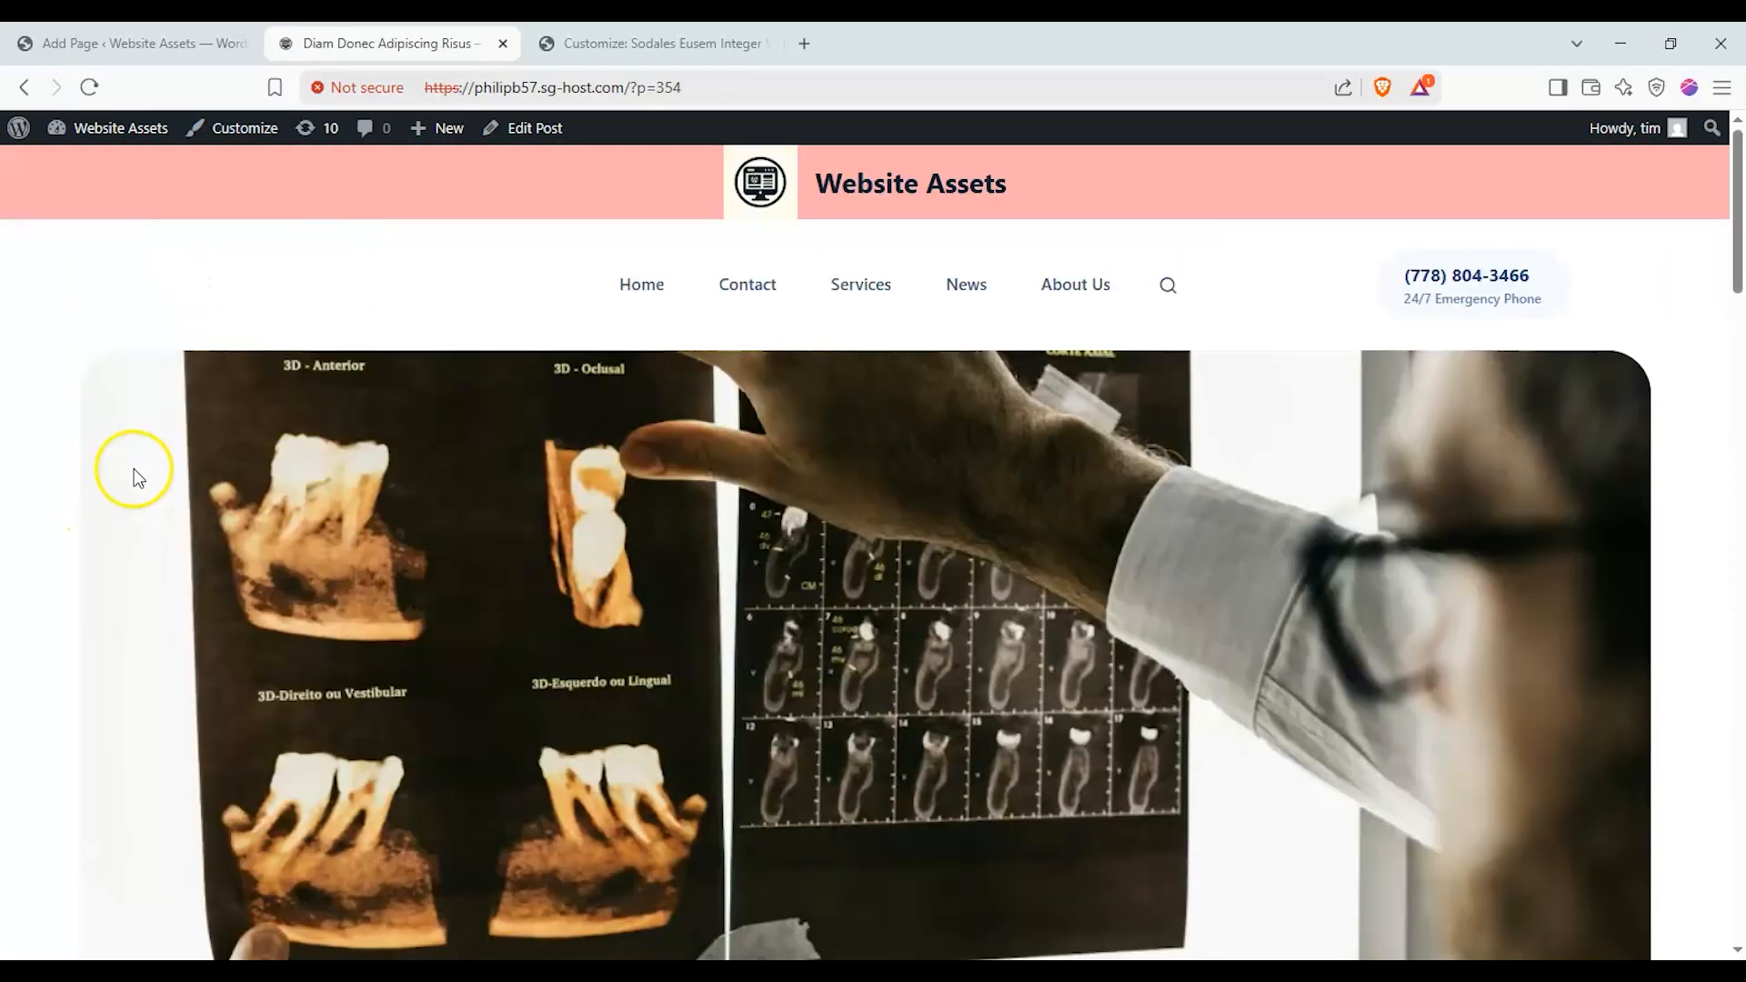
scroll(145, 456, "down", 8)
scroll(146, 456, "down", 6)
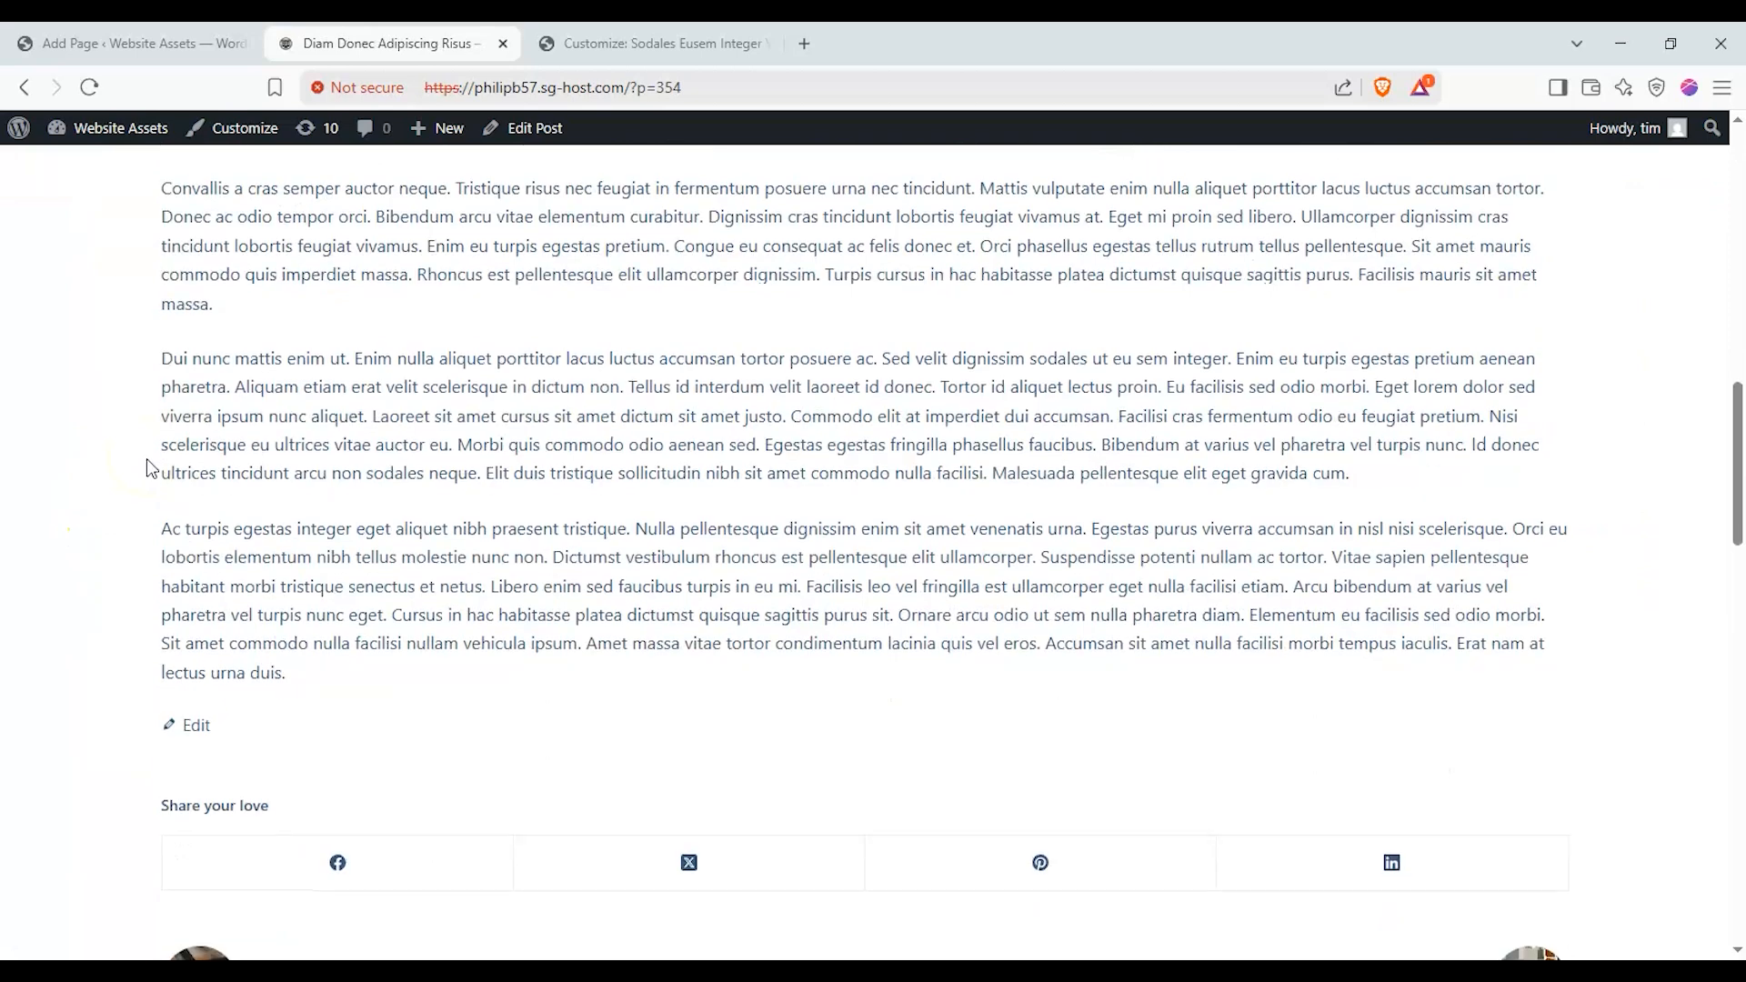
scroll(145, 458, "up", 9)
scroll(145, 460, "up", 5)
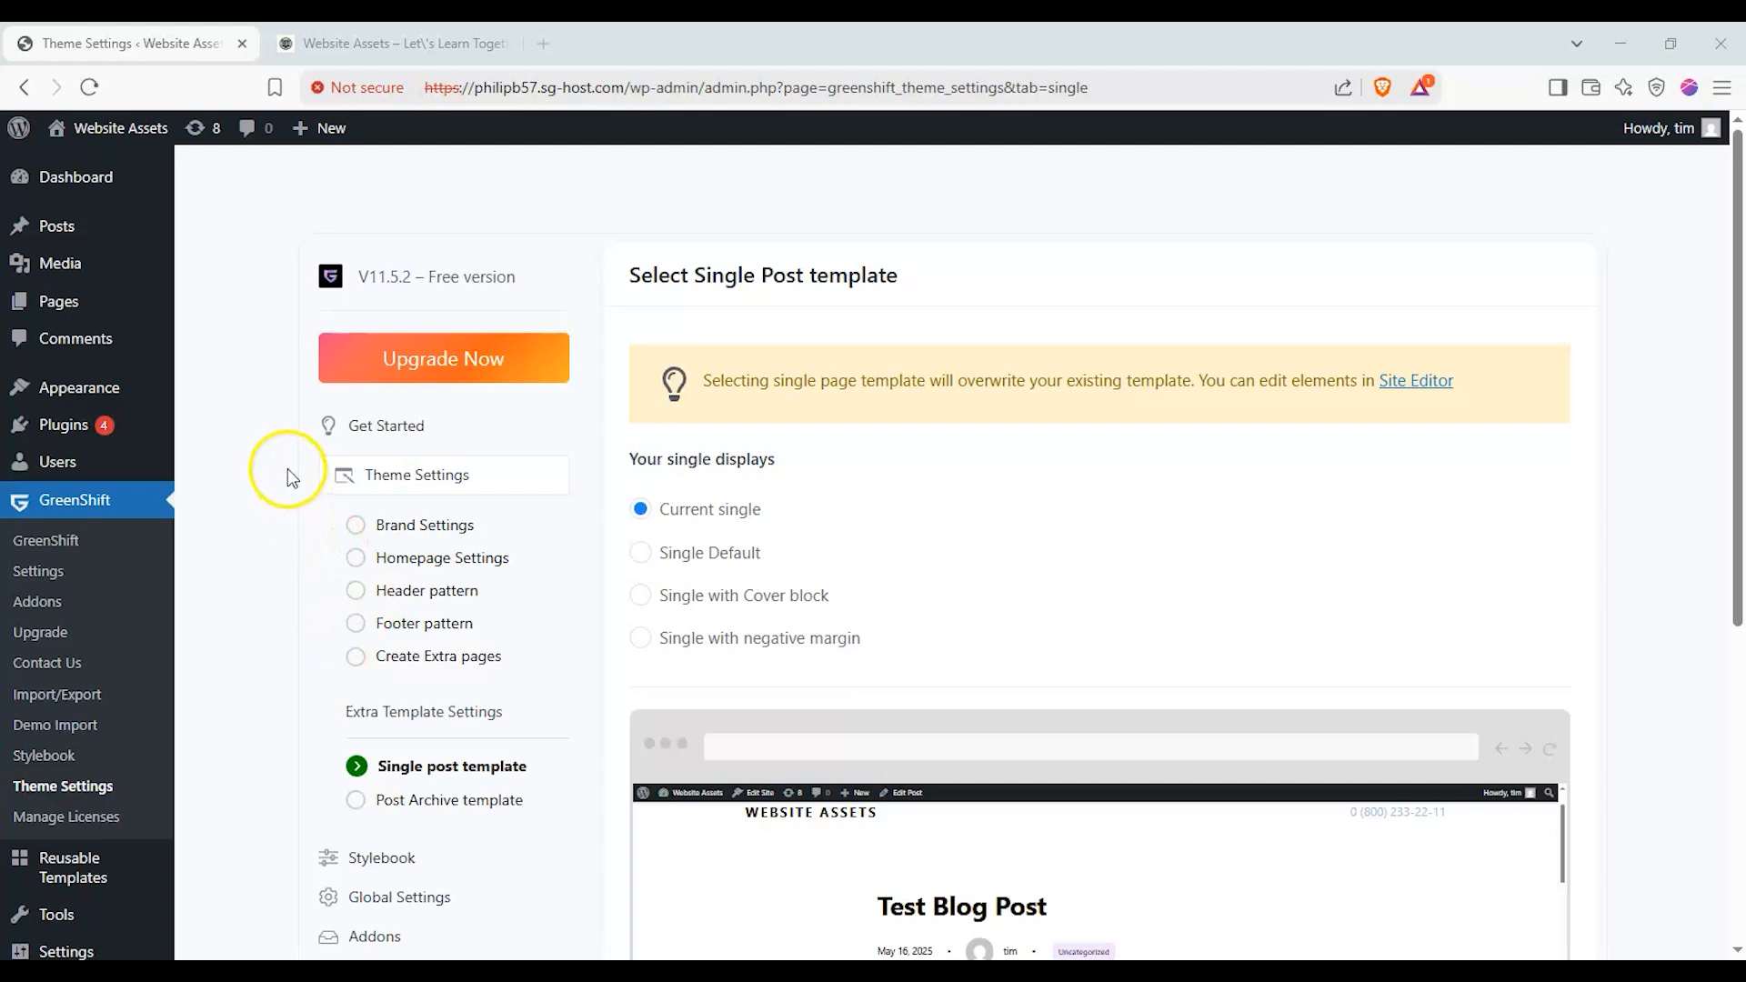
Look over the GreenShift single post template options and examine the preview of the current single layout
scroll(308, 430, "down", 2)
scroll(273, 636, "up", 3)
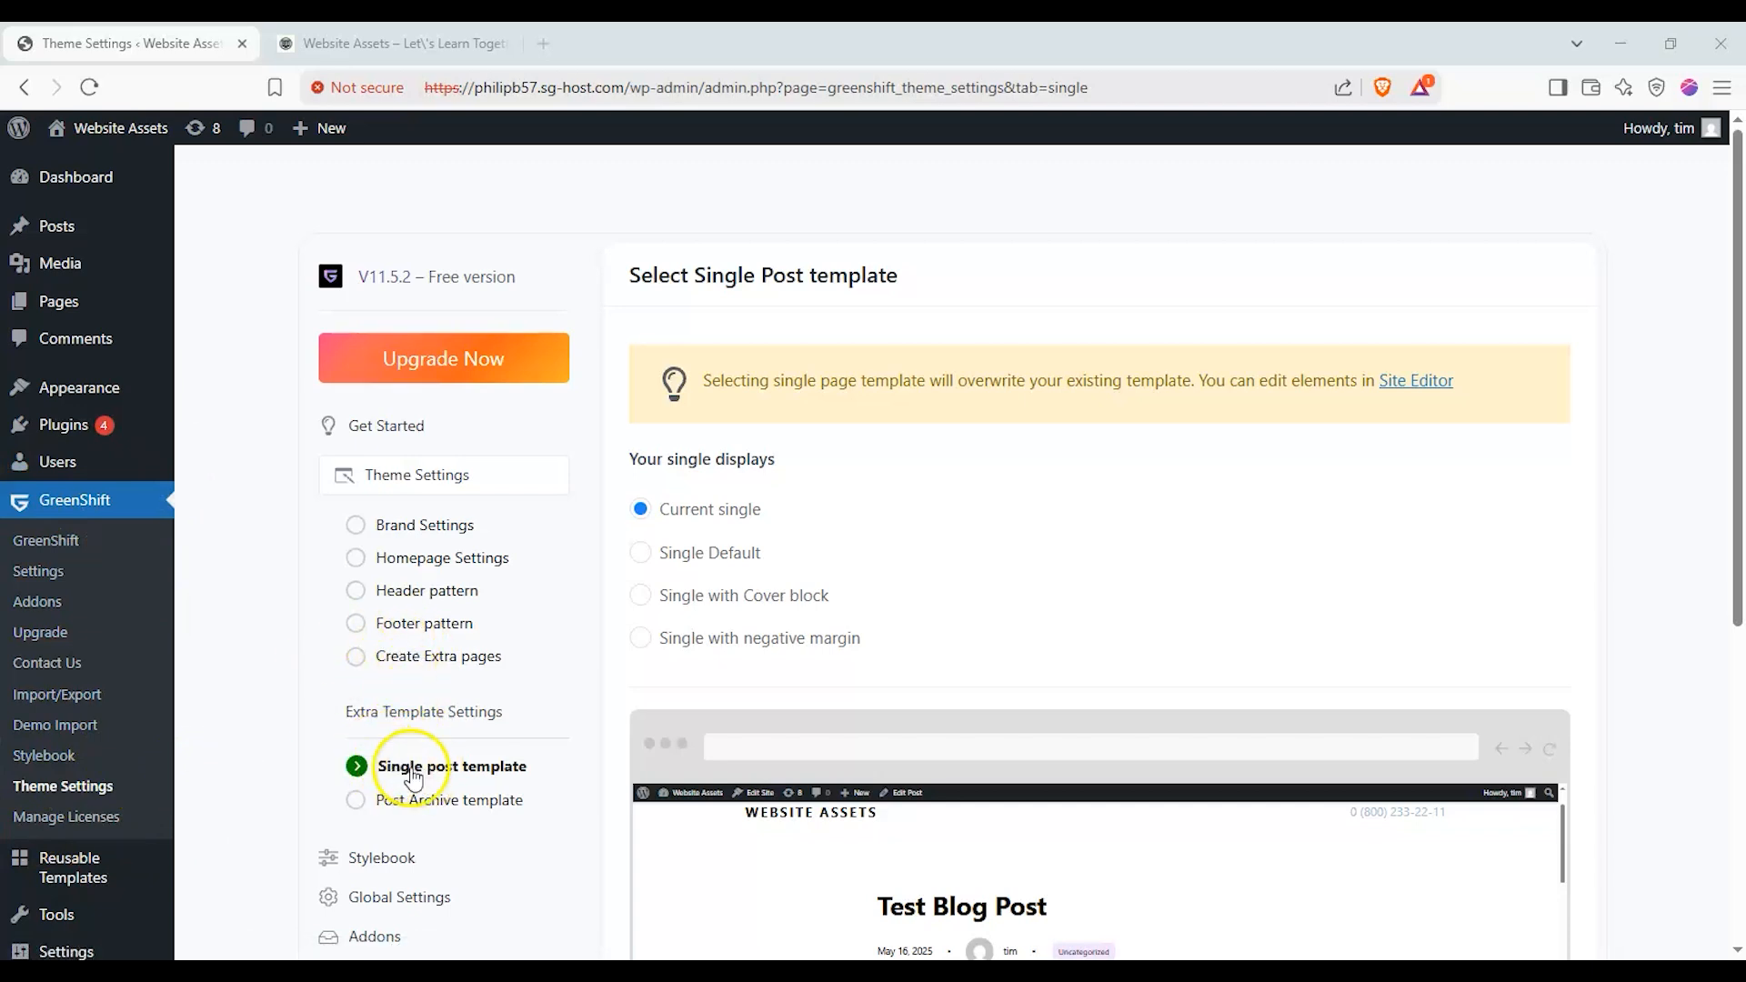
scroll(1246, 520, "down", 1)
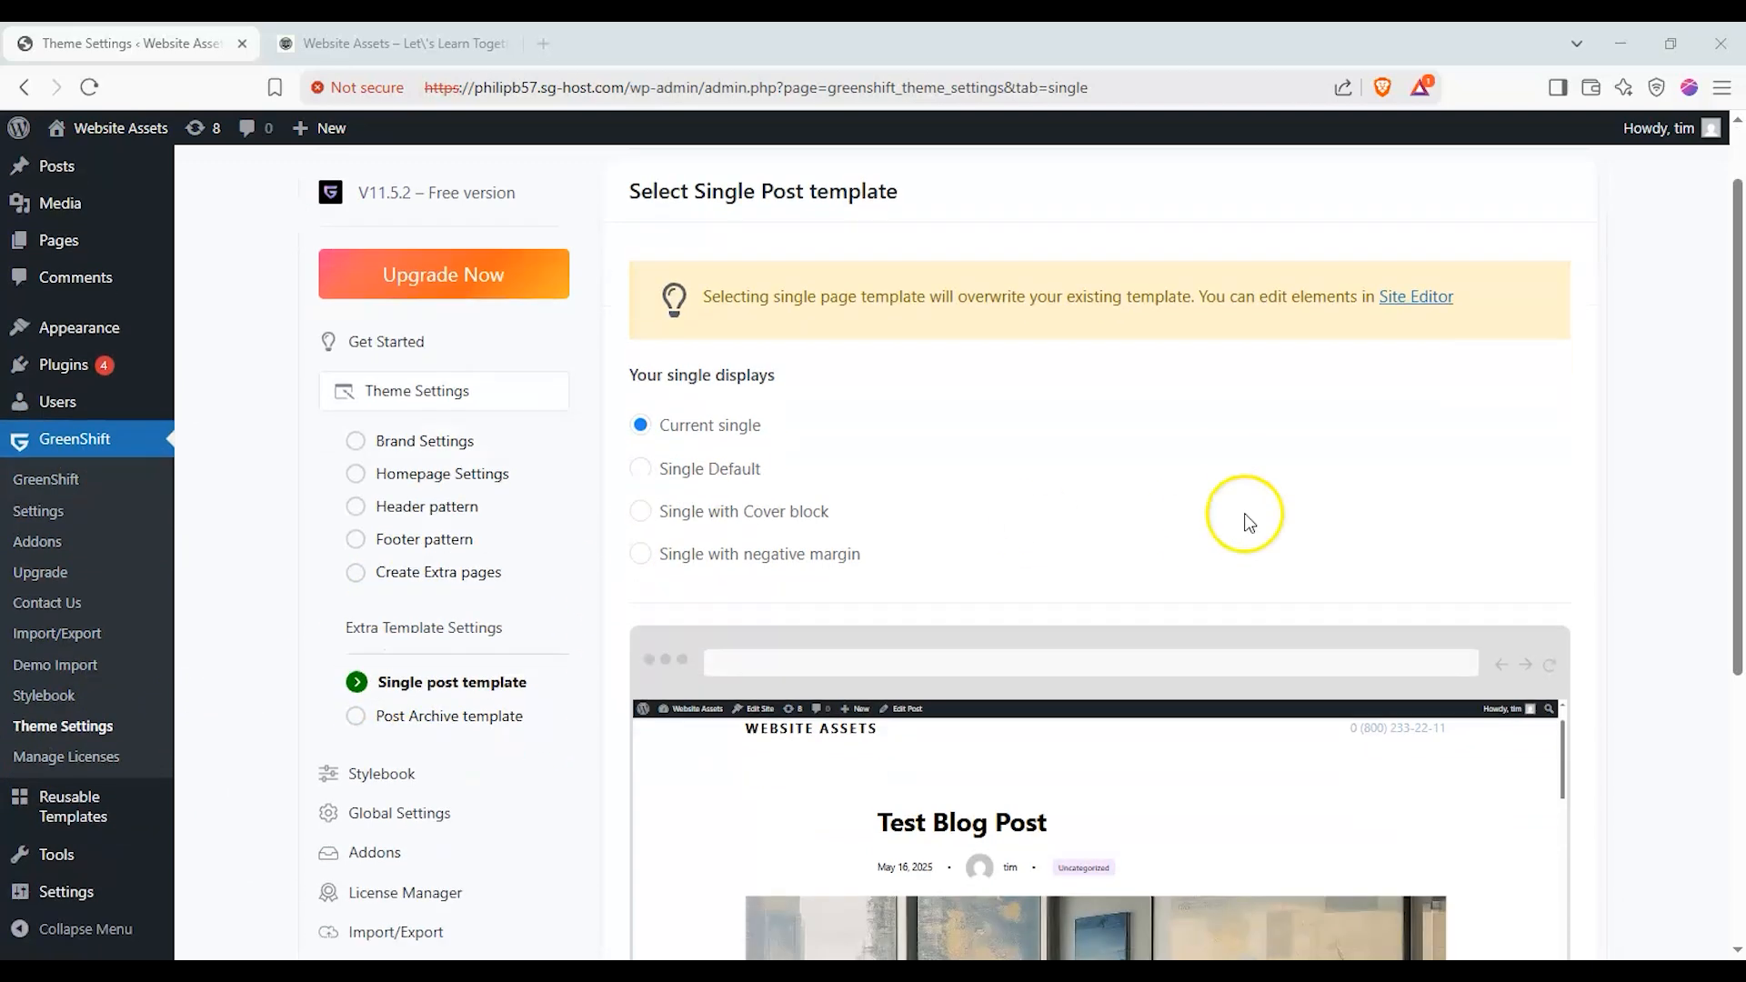
scroll(818, 309, "down", 2)
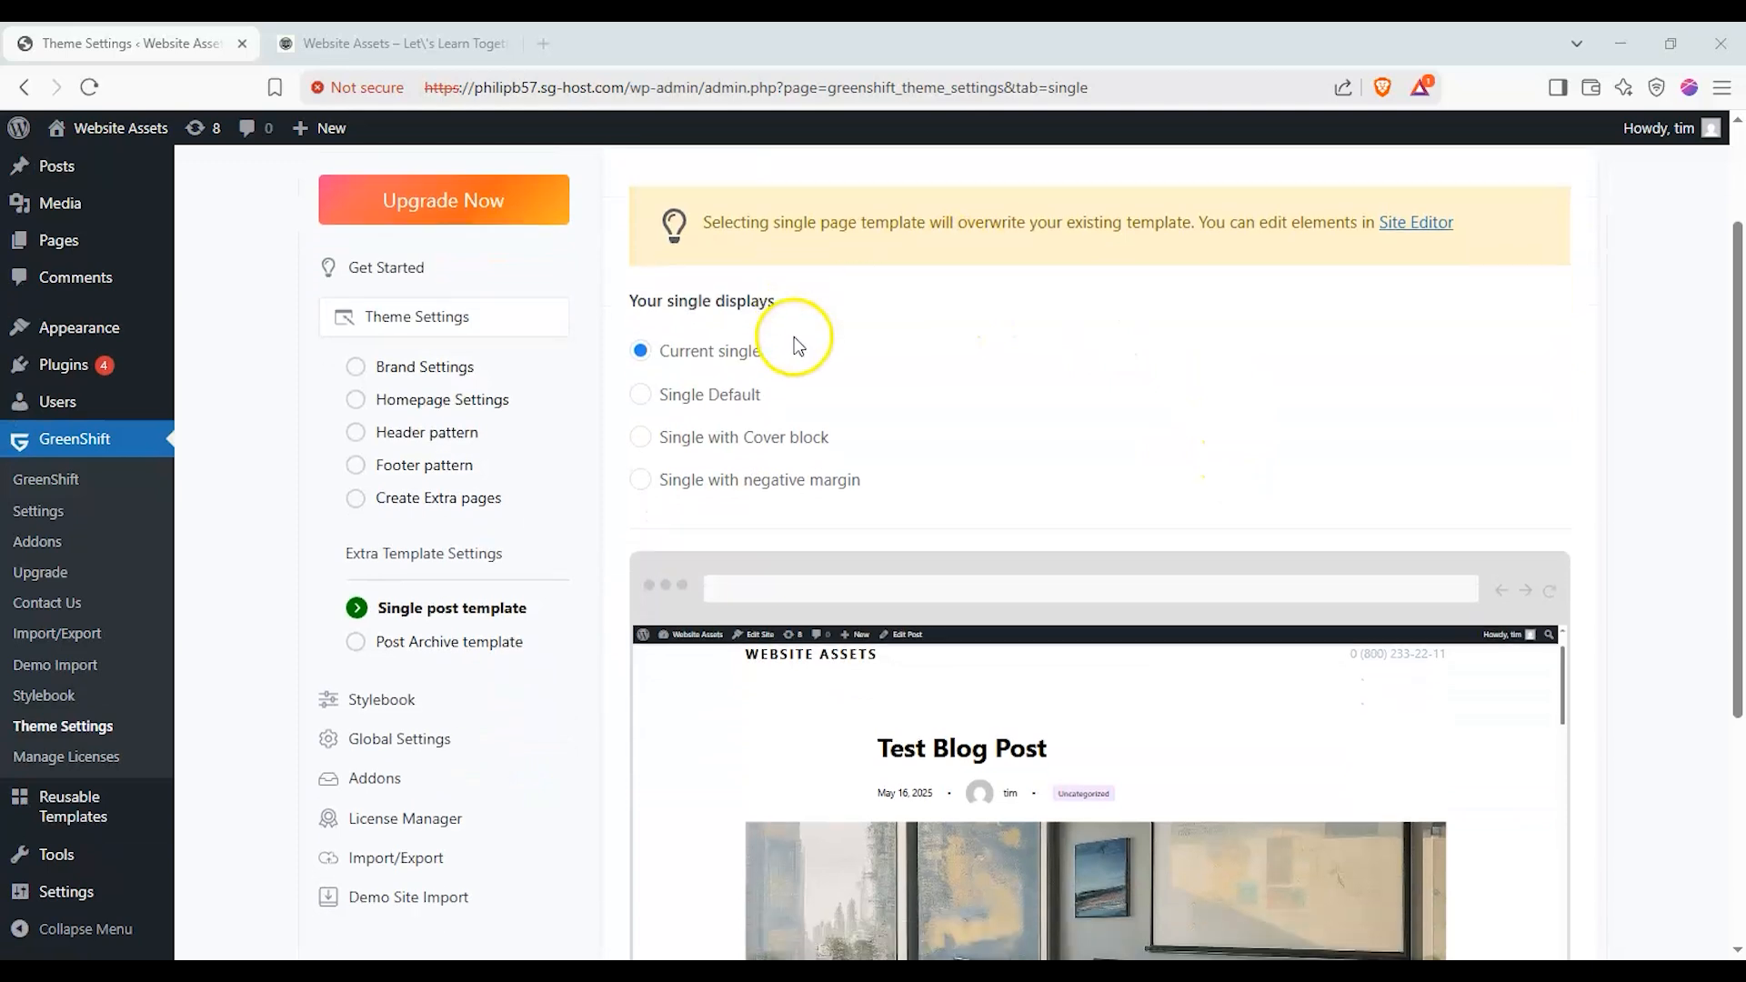
scroll(1075, 586, "down", 2)
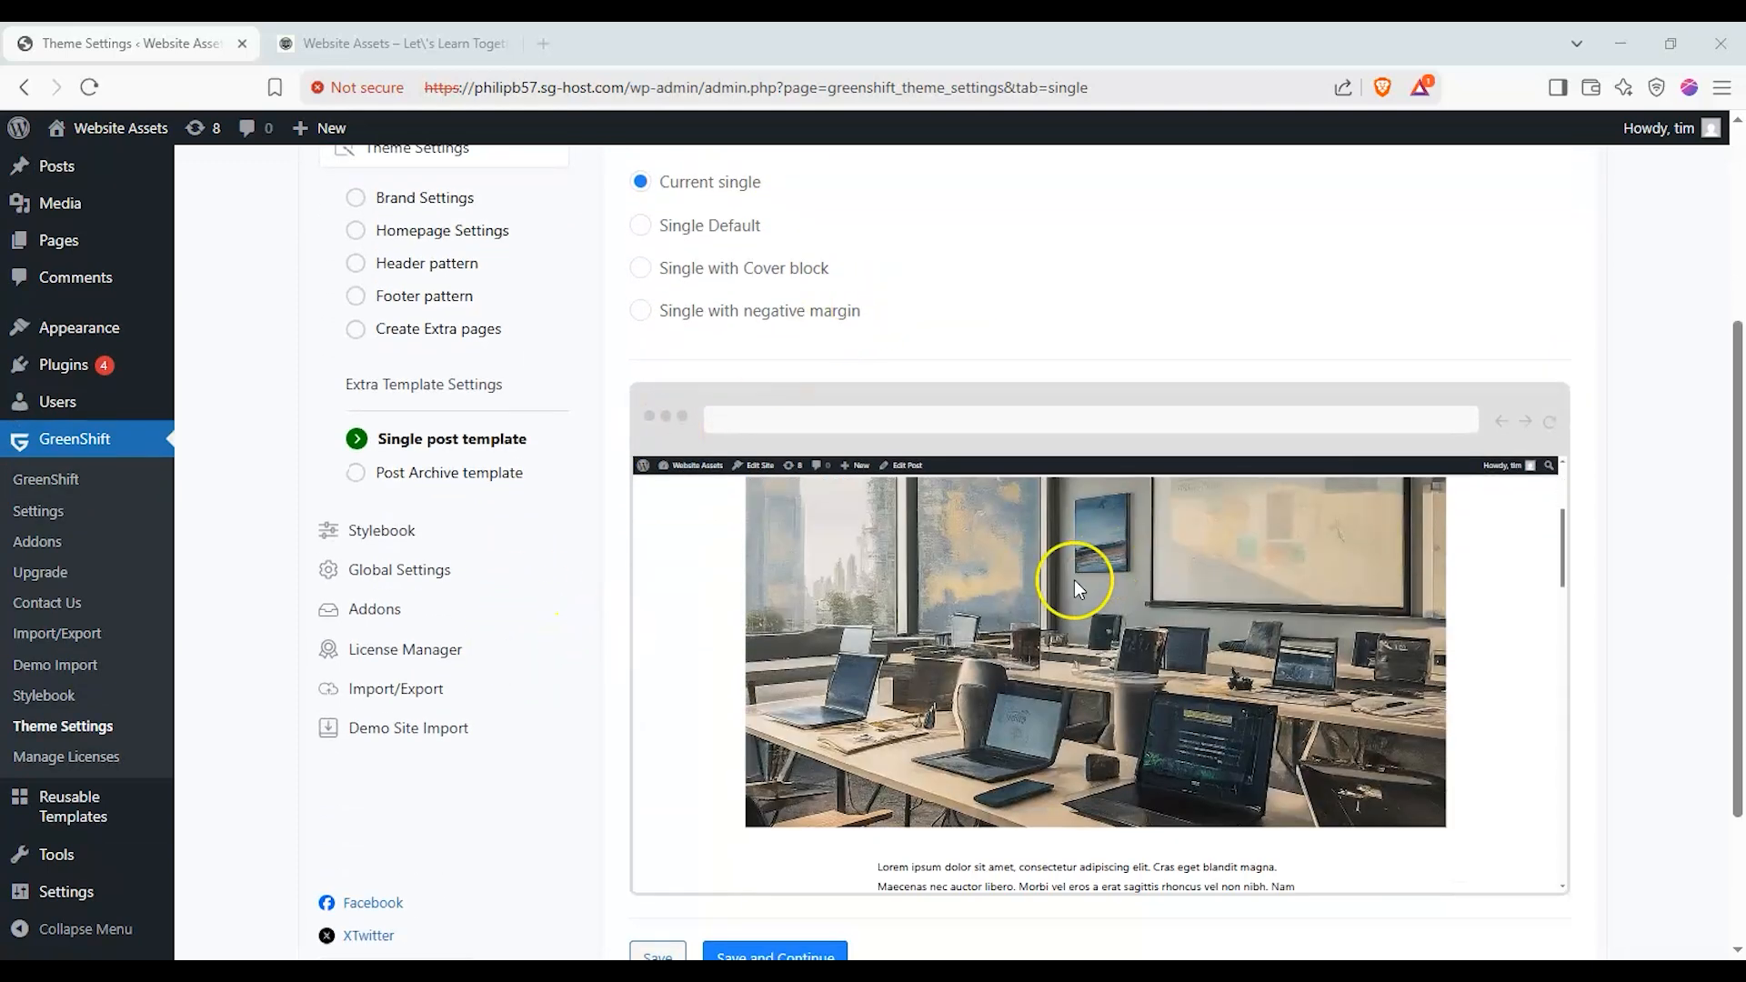
scroll(878, 648, "down", 1)
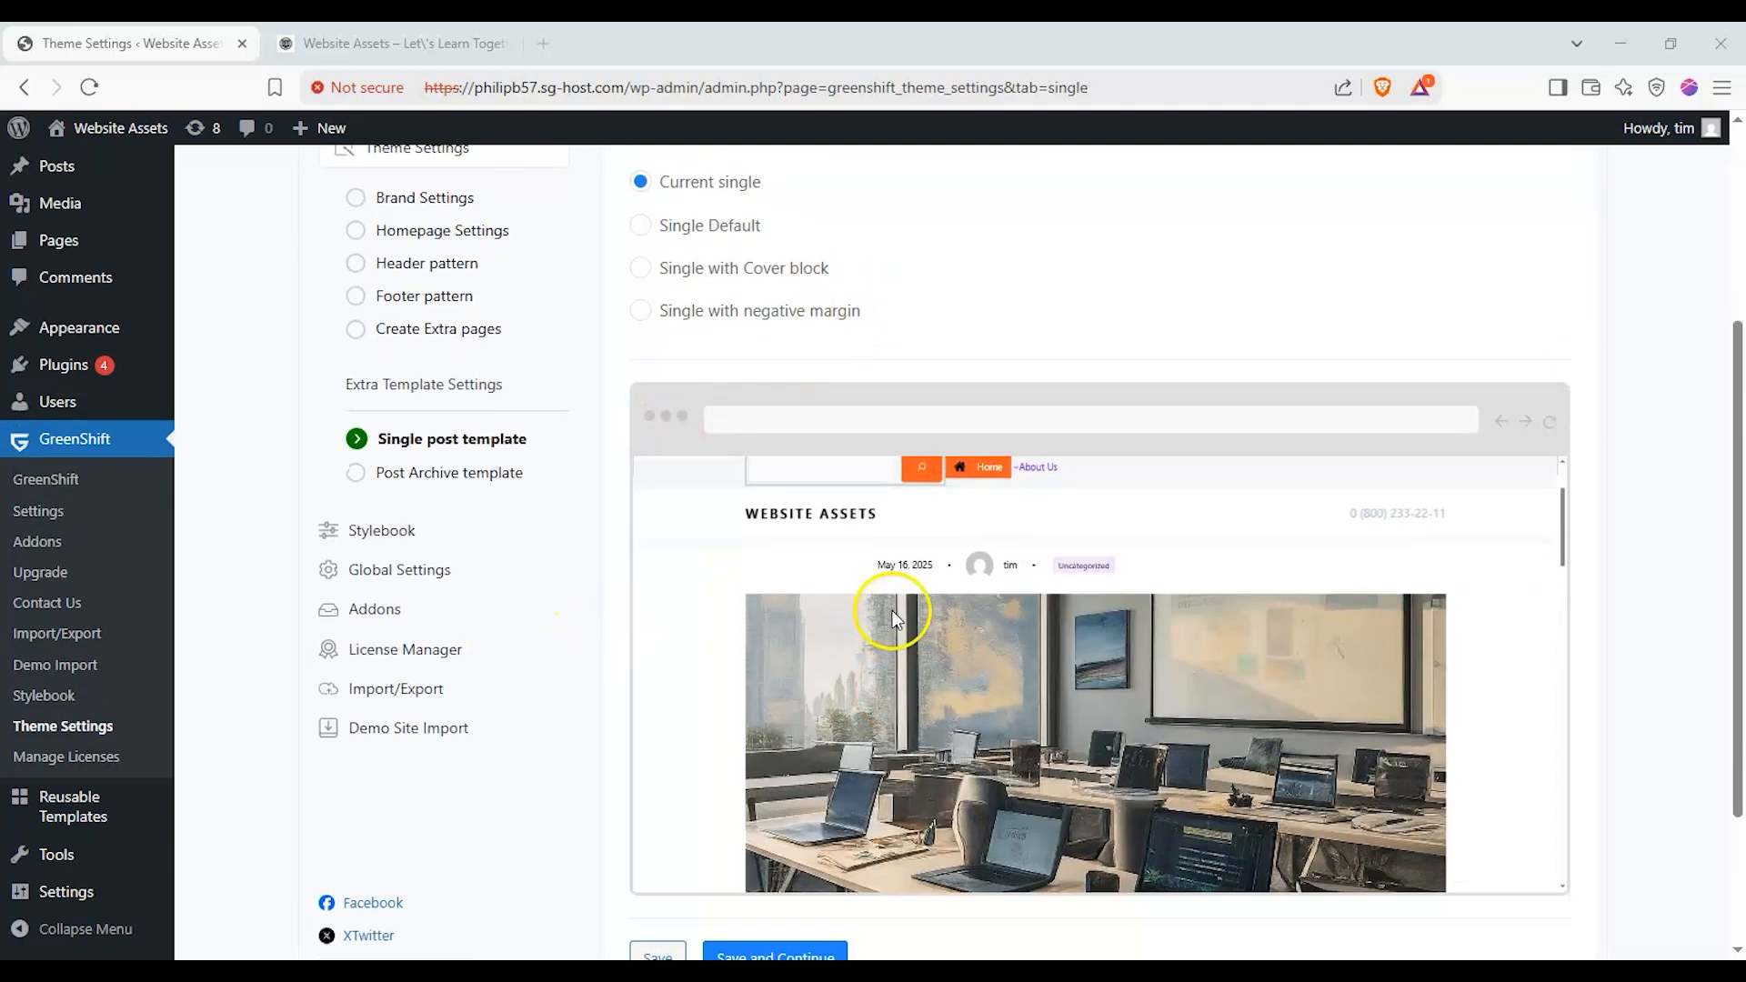
scroll(943, 432, "up", 3)
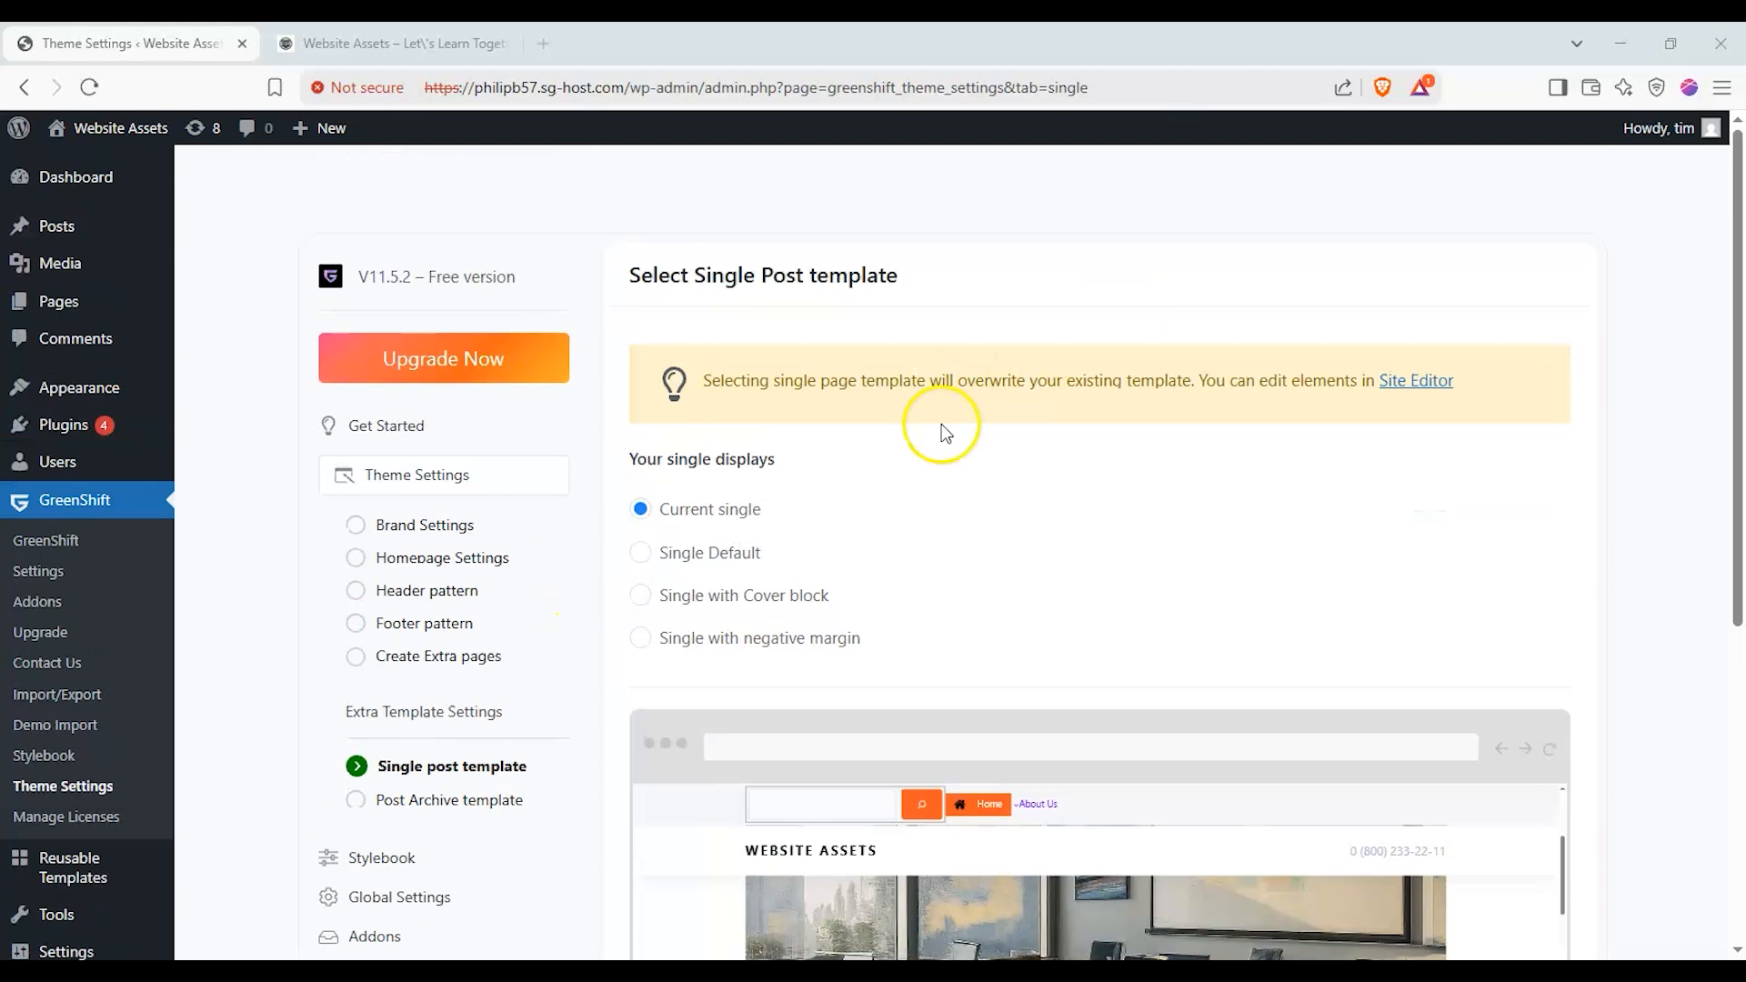
Choose the "Single with negative margin" single post template and check its preview
left_click(706, 556)
scroll(1285, 385, "down", 3)
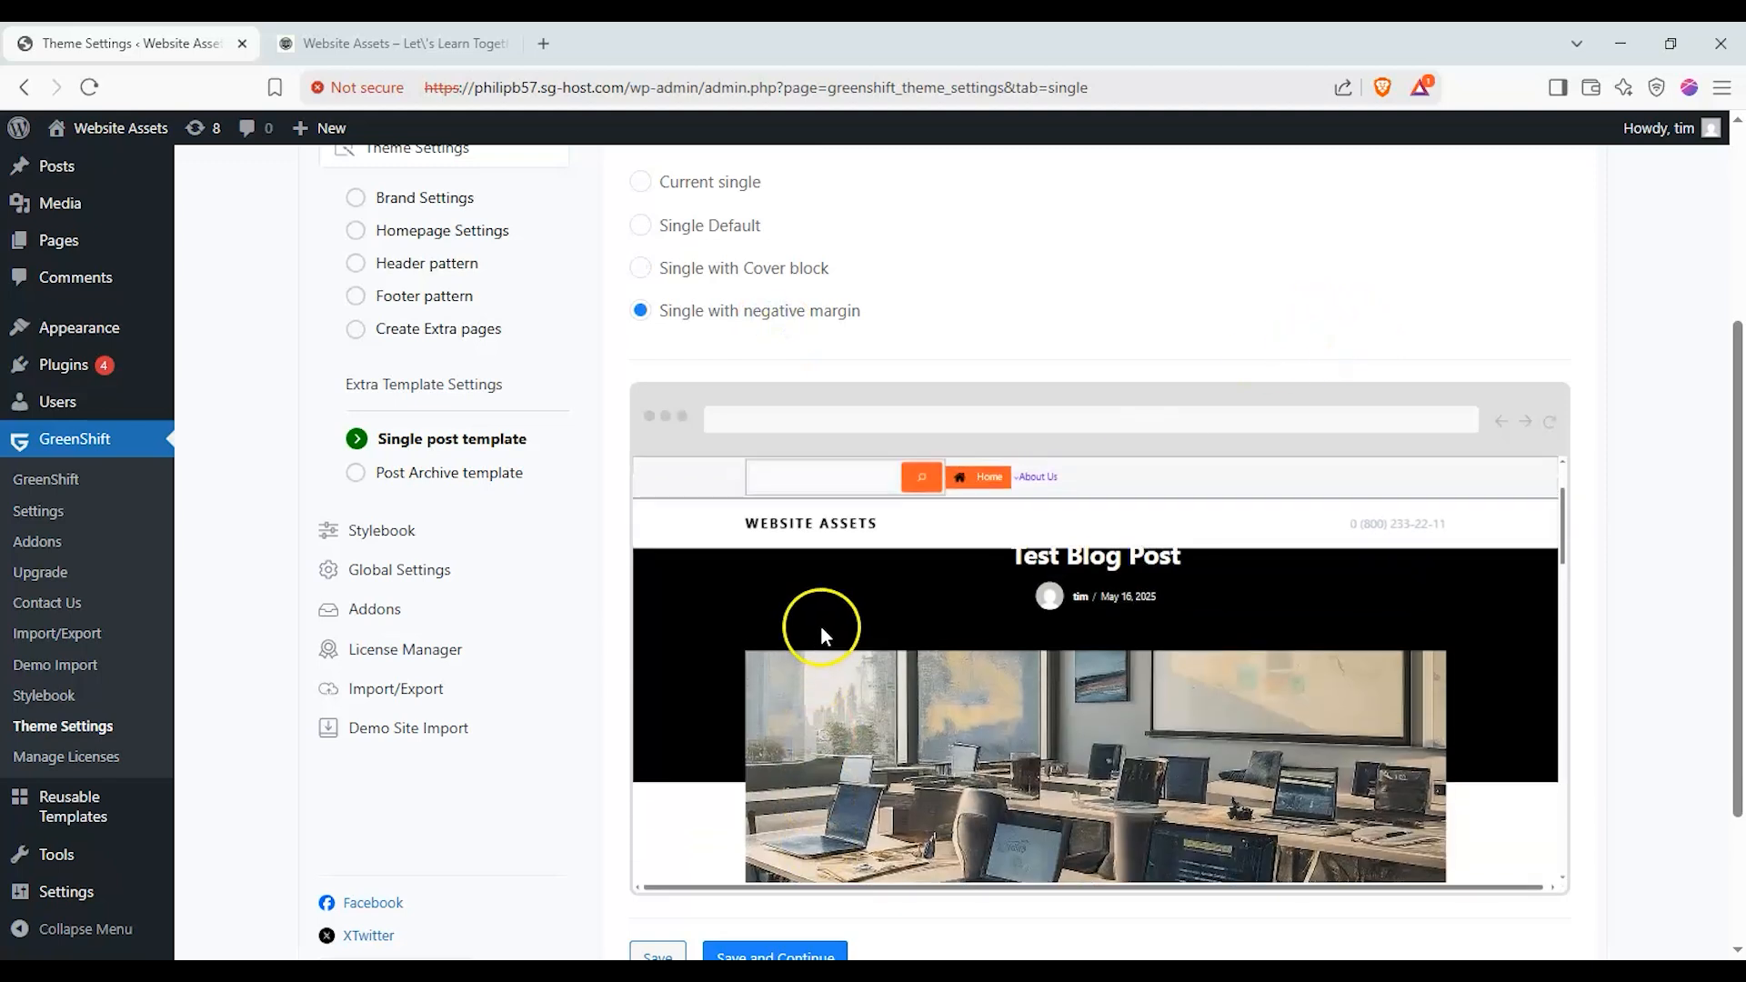
scroll(1008, 413, "down", 1)
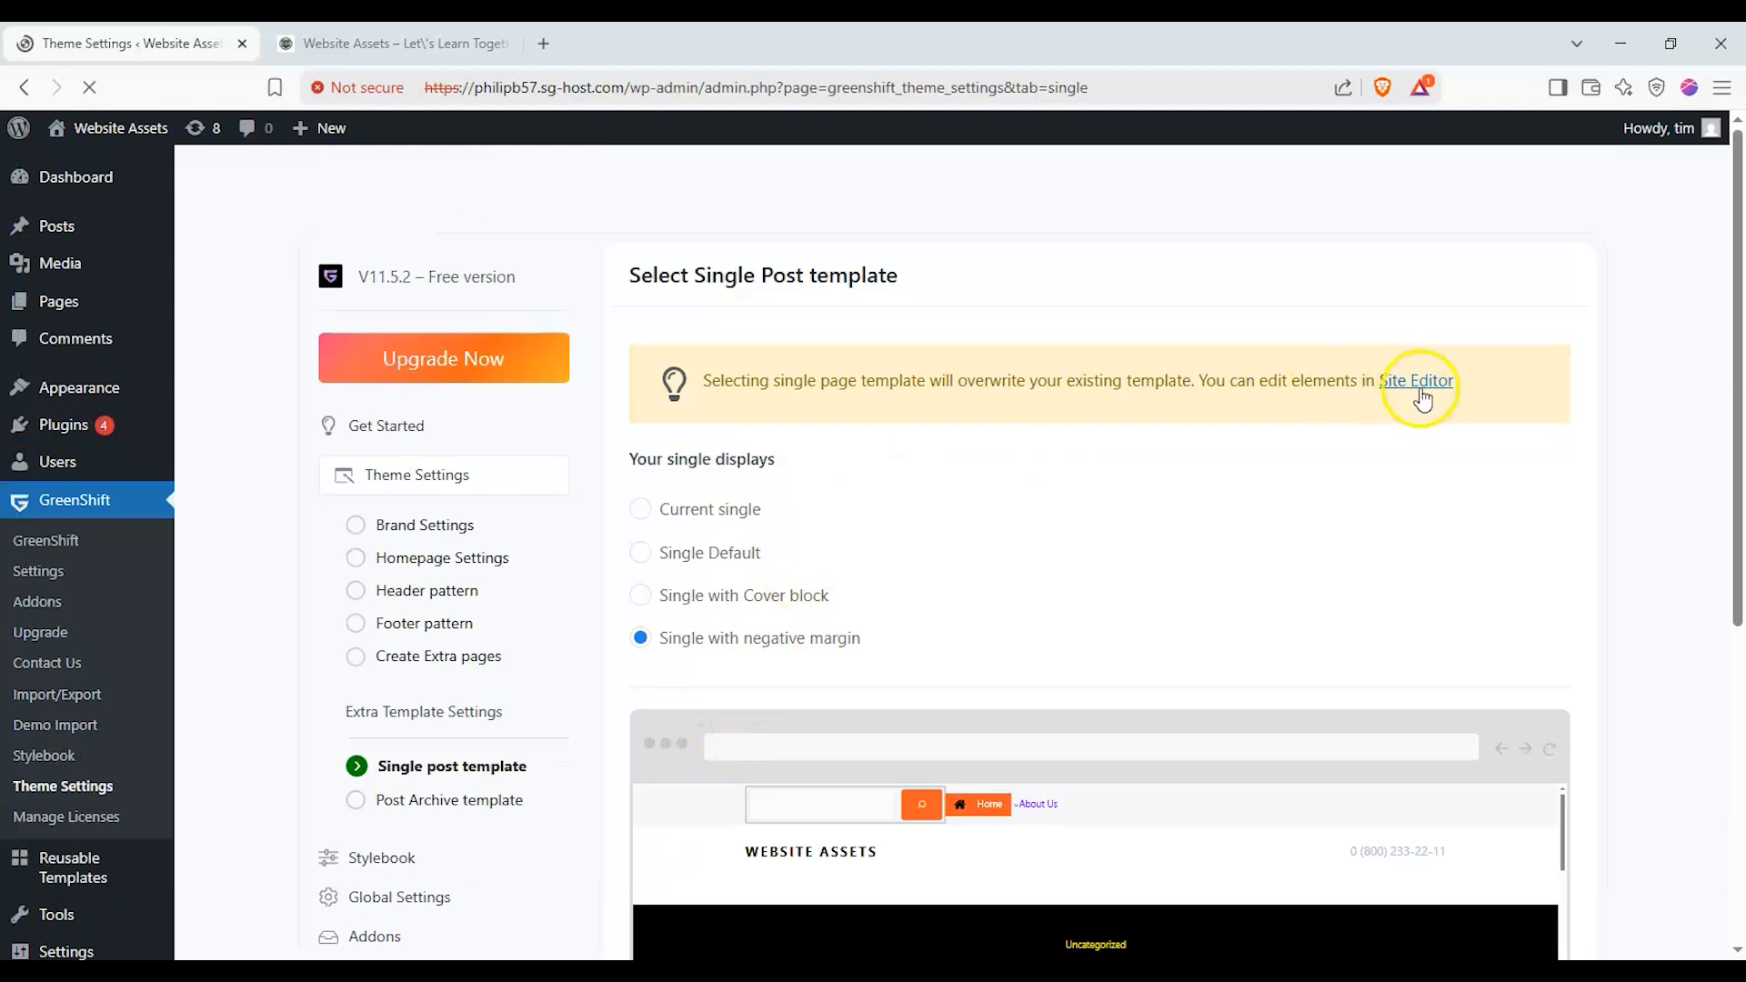
Open the single post template in the Site Editor, close the live site's tab and look through the template
left_click(1418, 382)
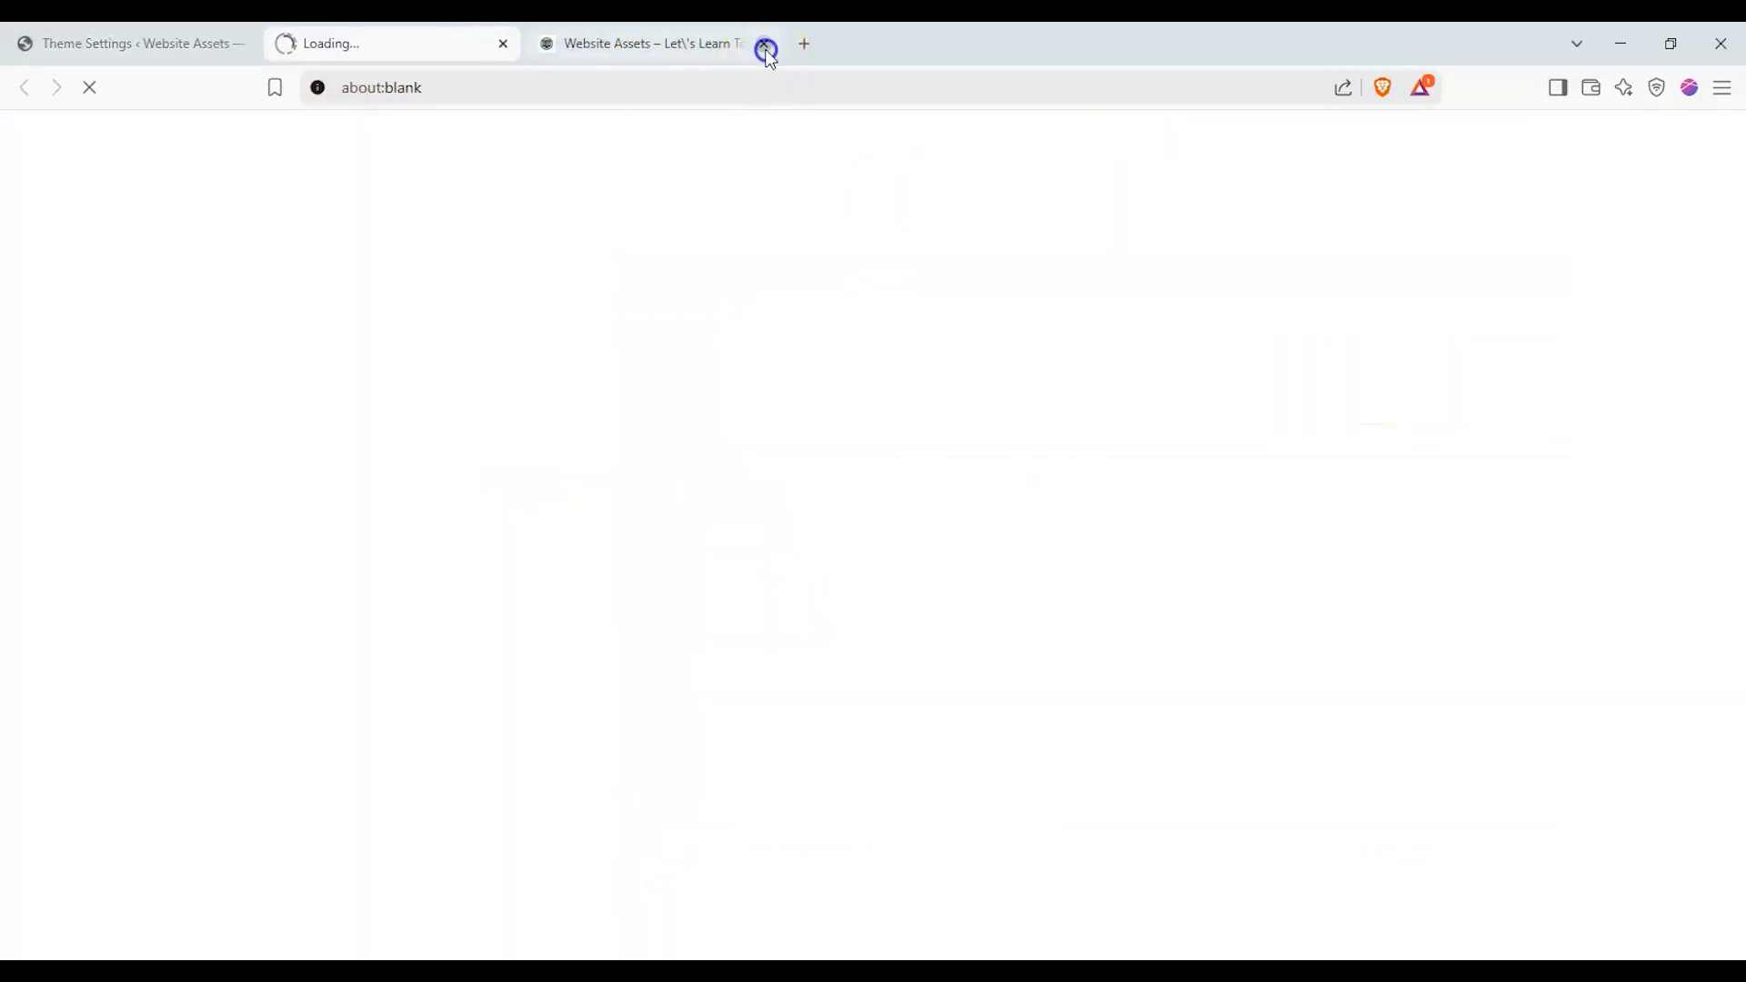
left_click(767, 46)
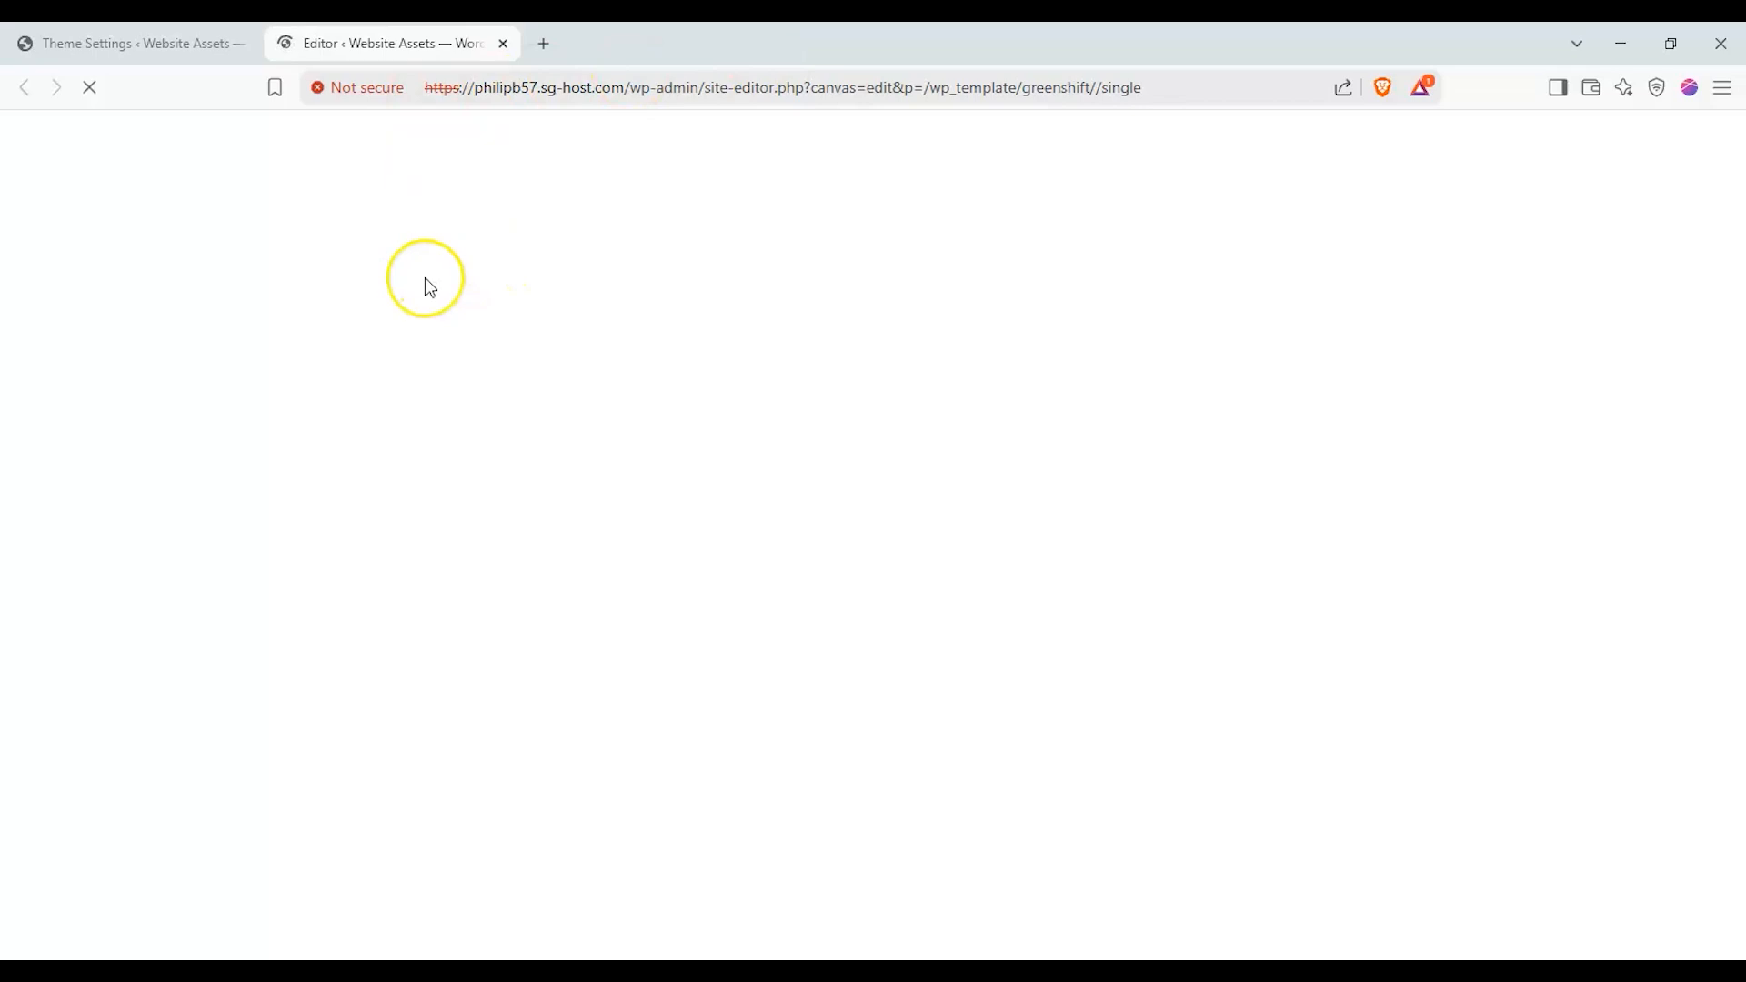
left_click(339, 187)
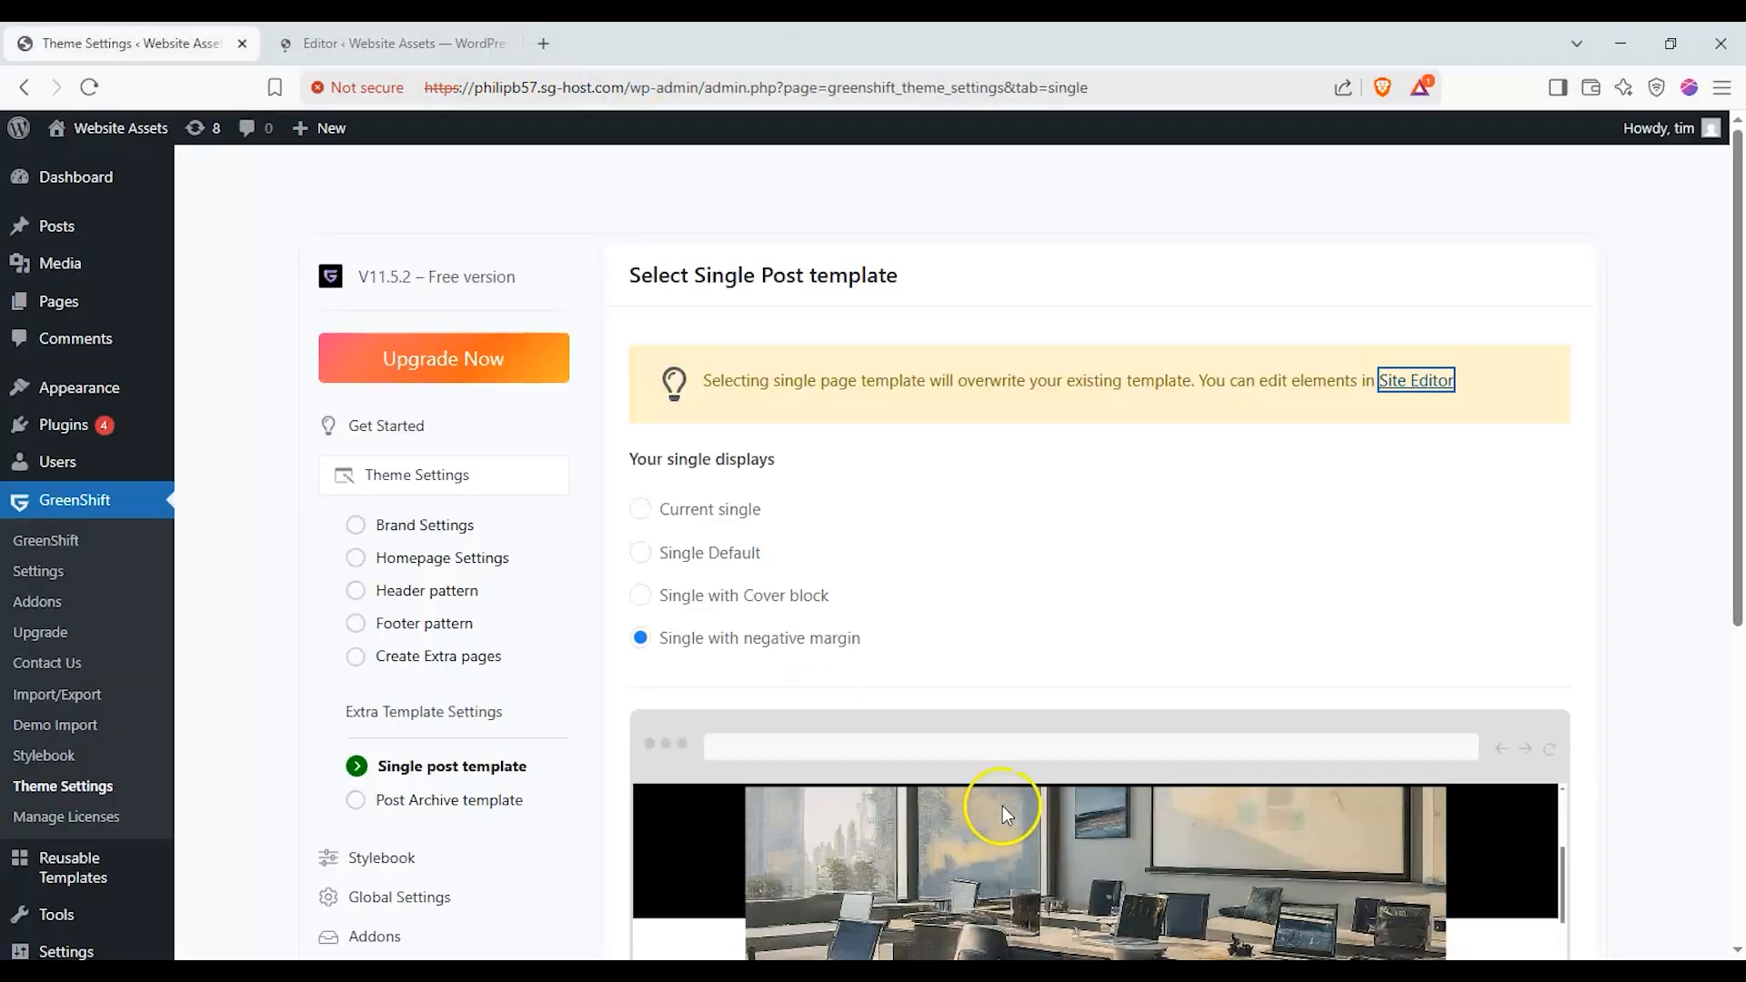
left_click(1001, 805)
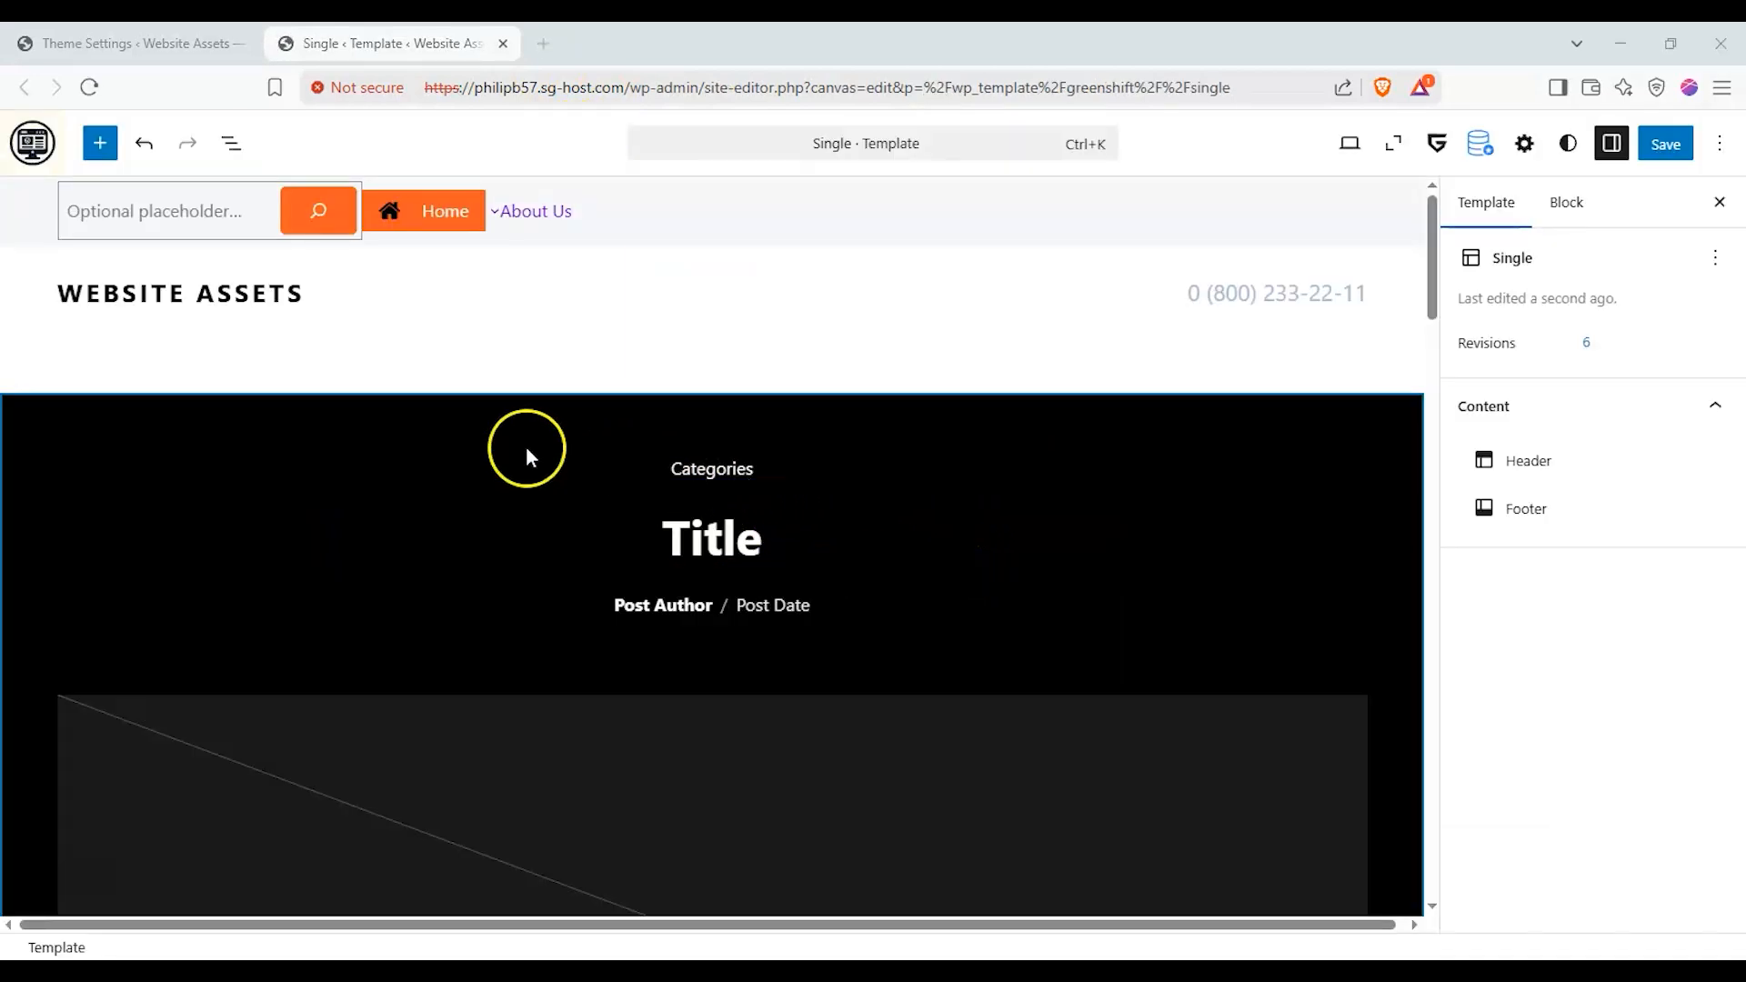
scroll(853, 578, "down", 2)
scroll(478, 565, "down", 2)
scroll(441, 401, "up", 2)
scroll(284, 414, "up", 2)
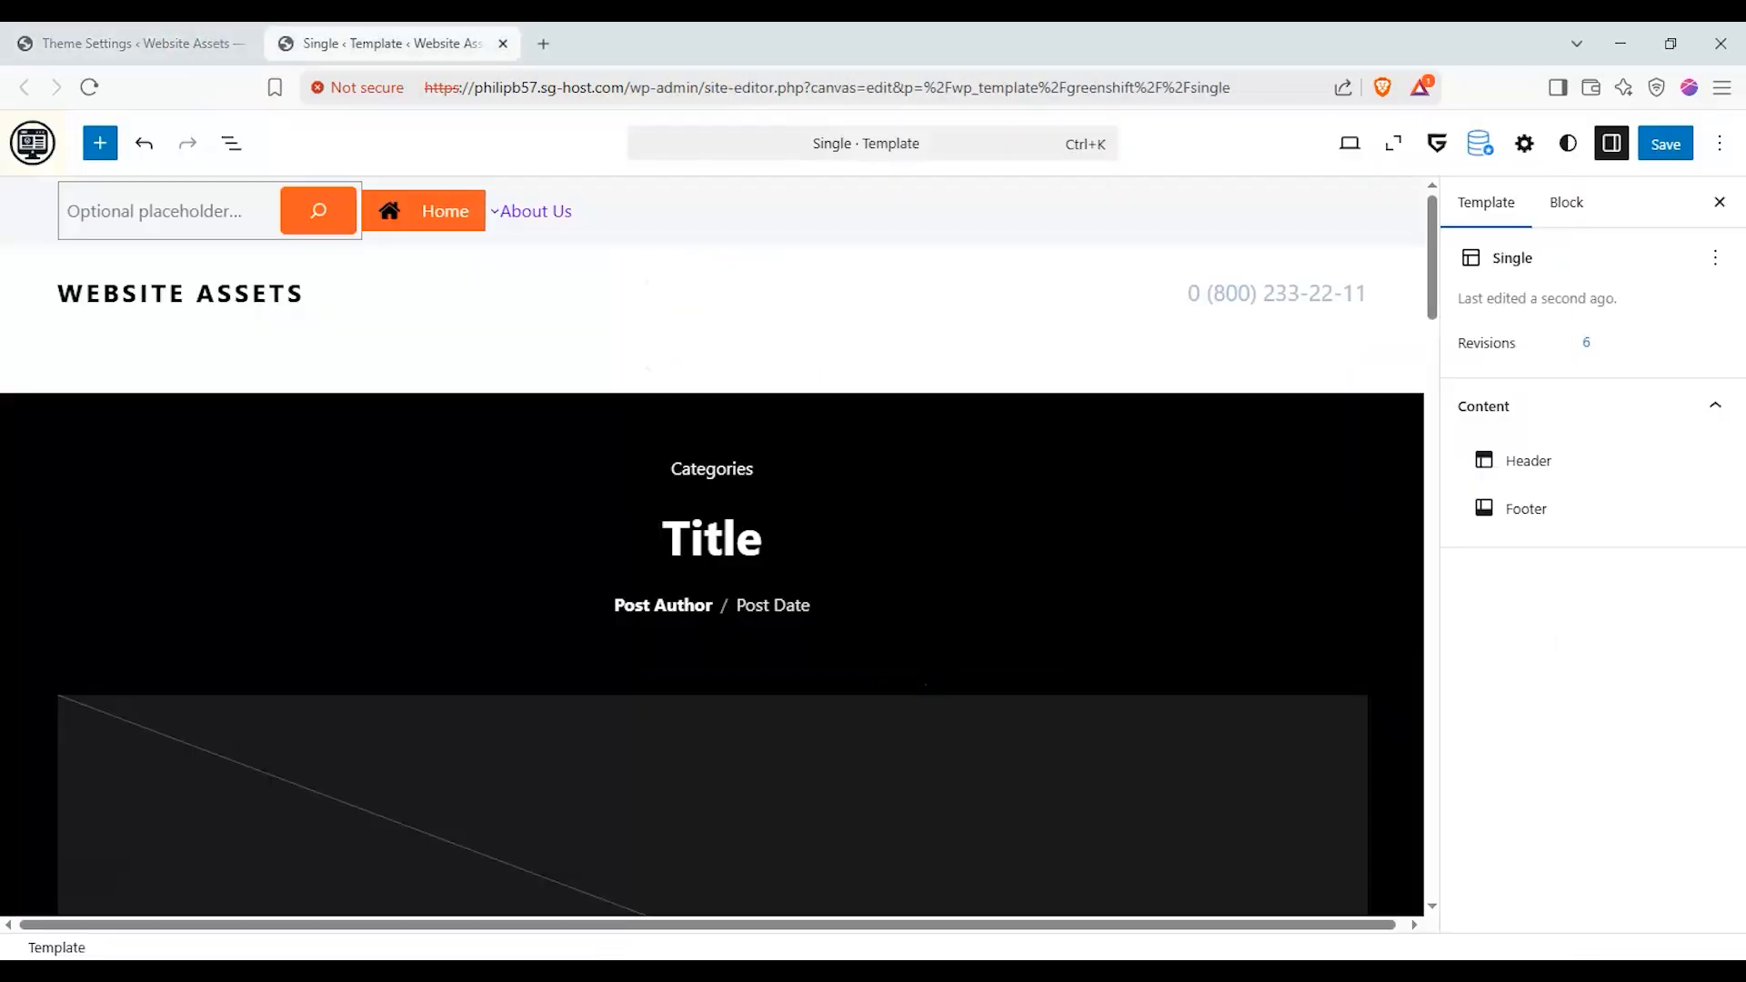
Set the background of the group around the post title to the red Attention Color
left_click(68, 428)
left_click(1664, 411)
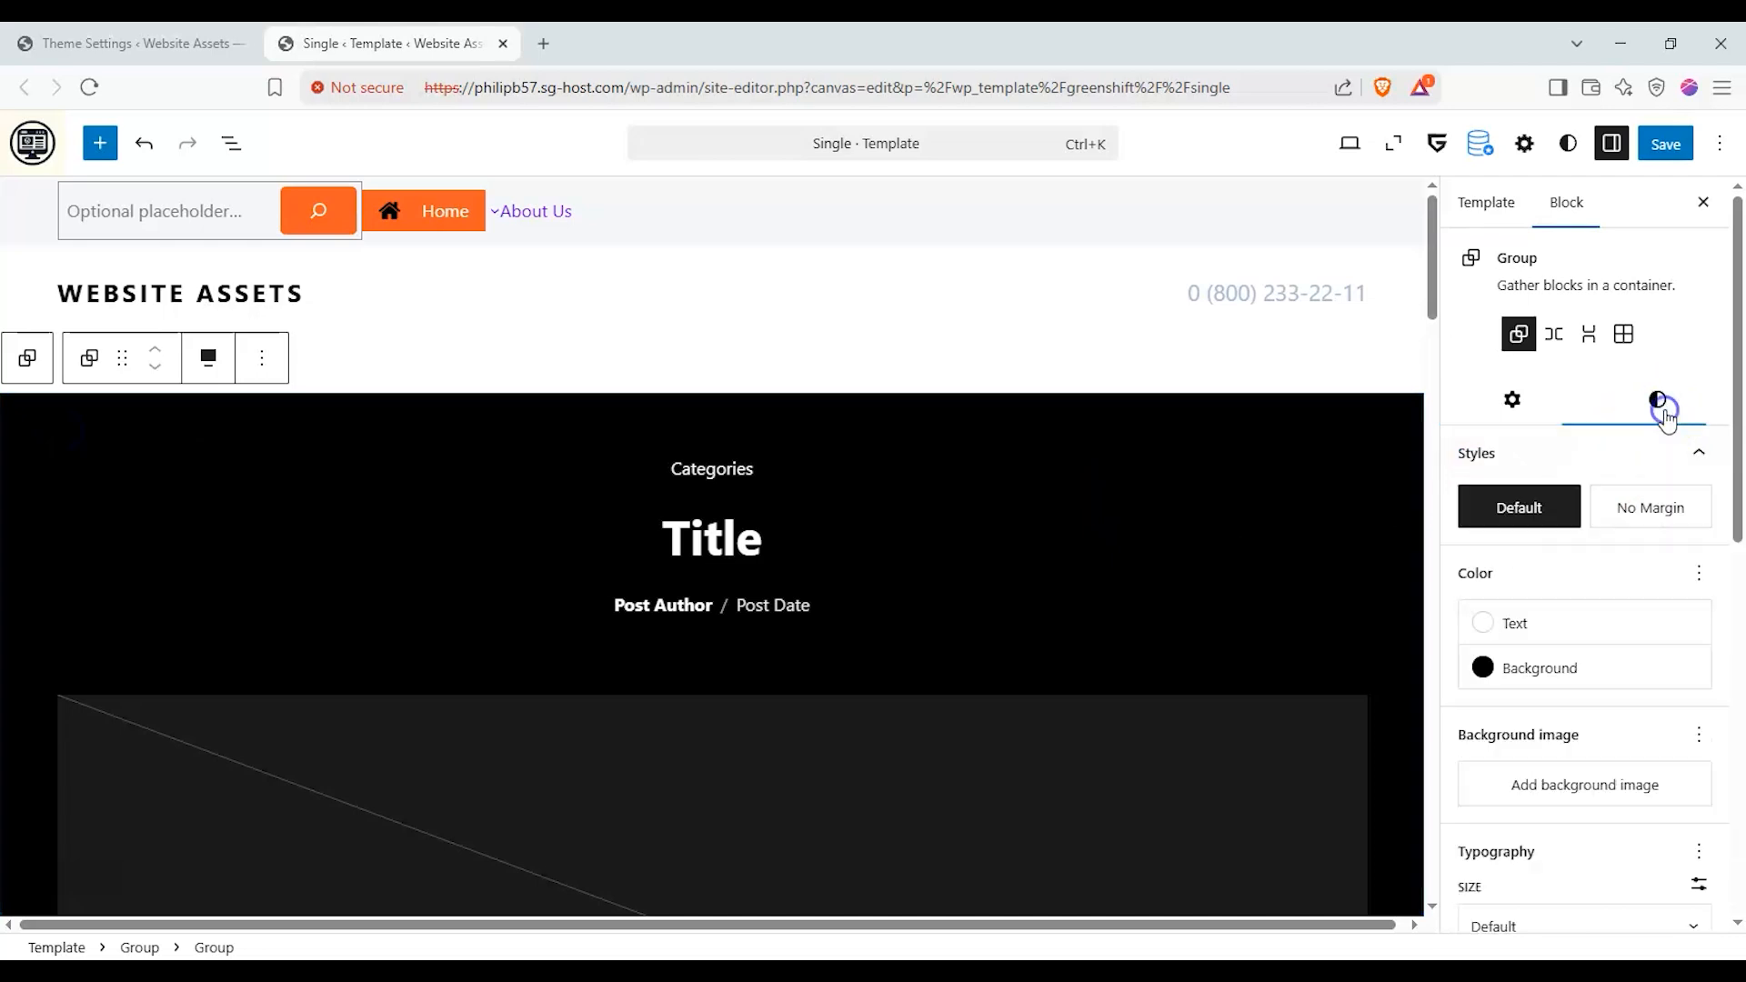
left_click(1496, 668)
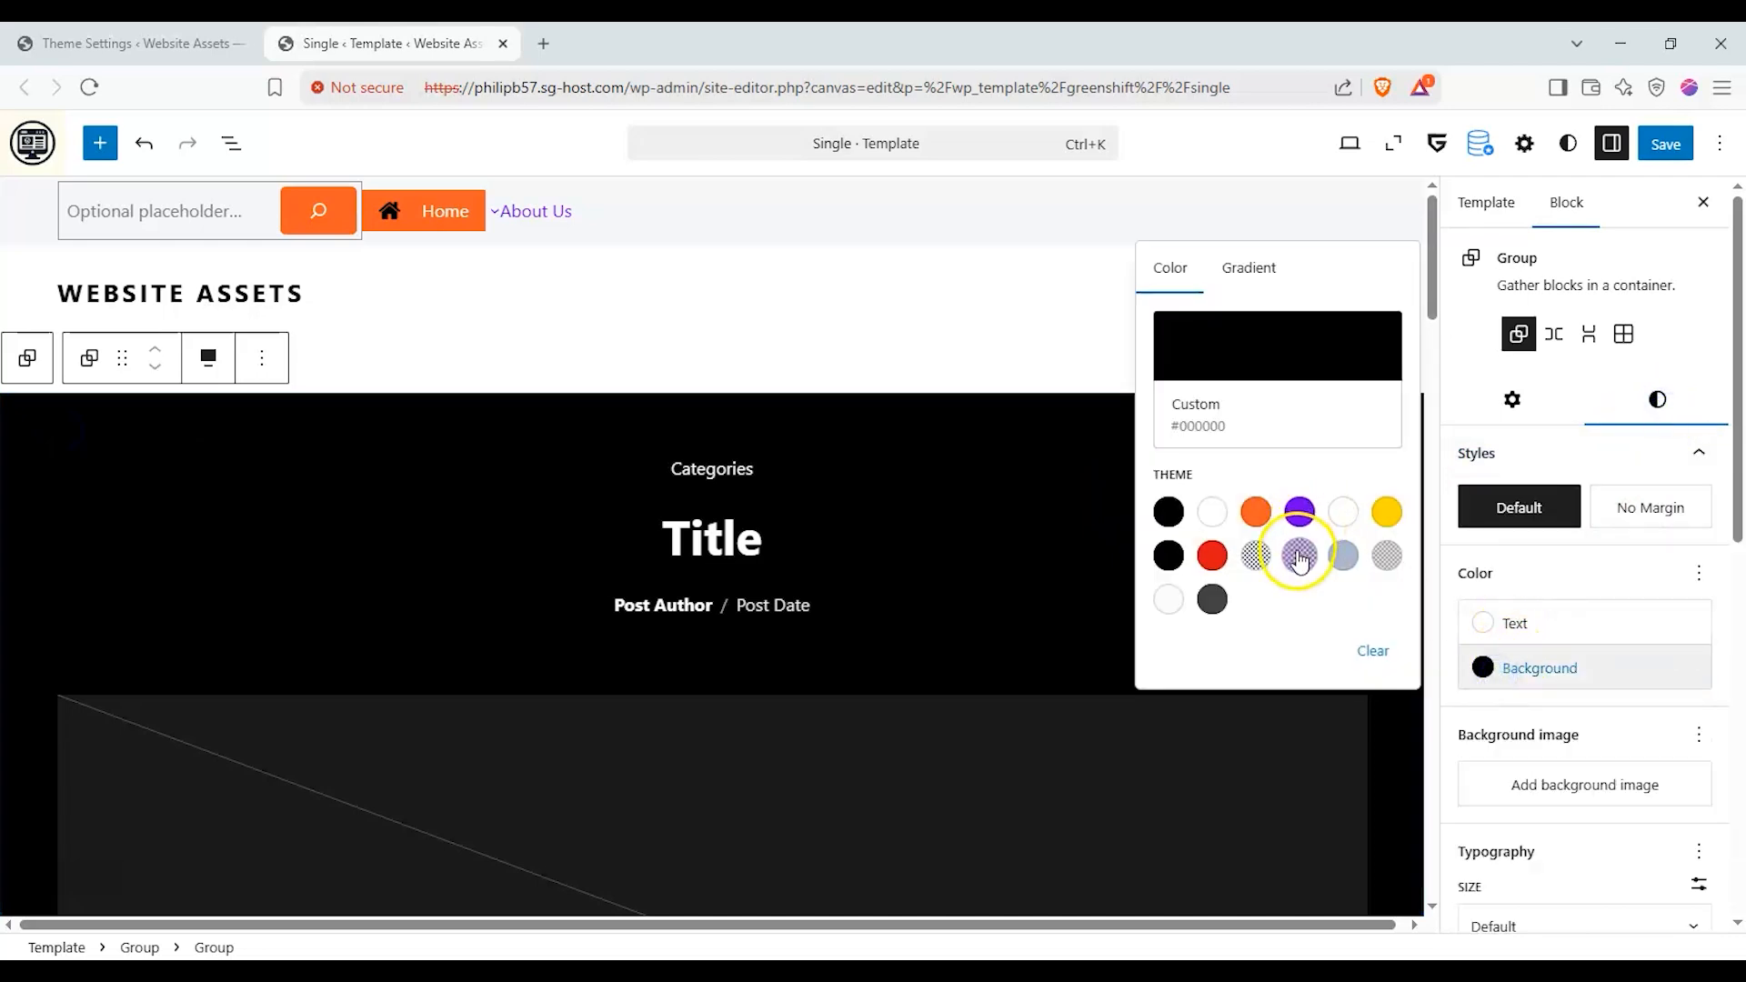
left_click(1212, 555)
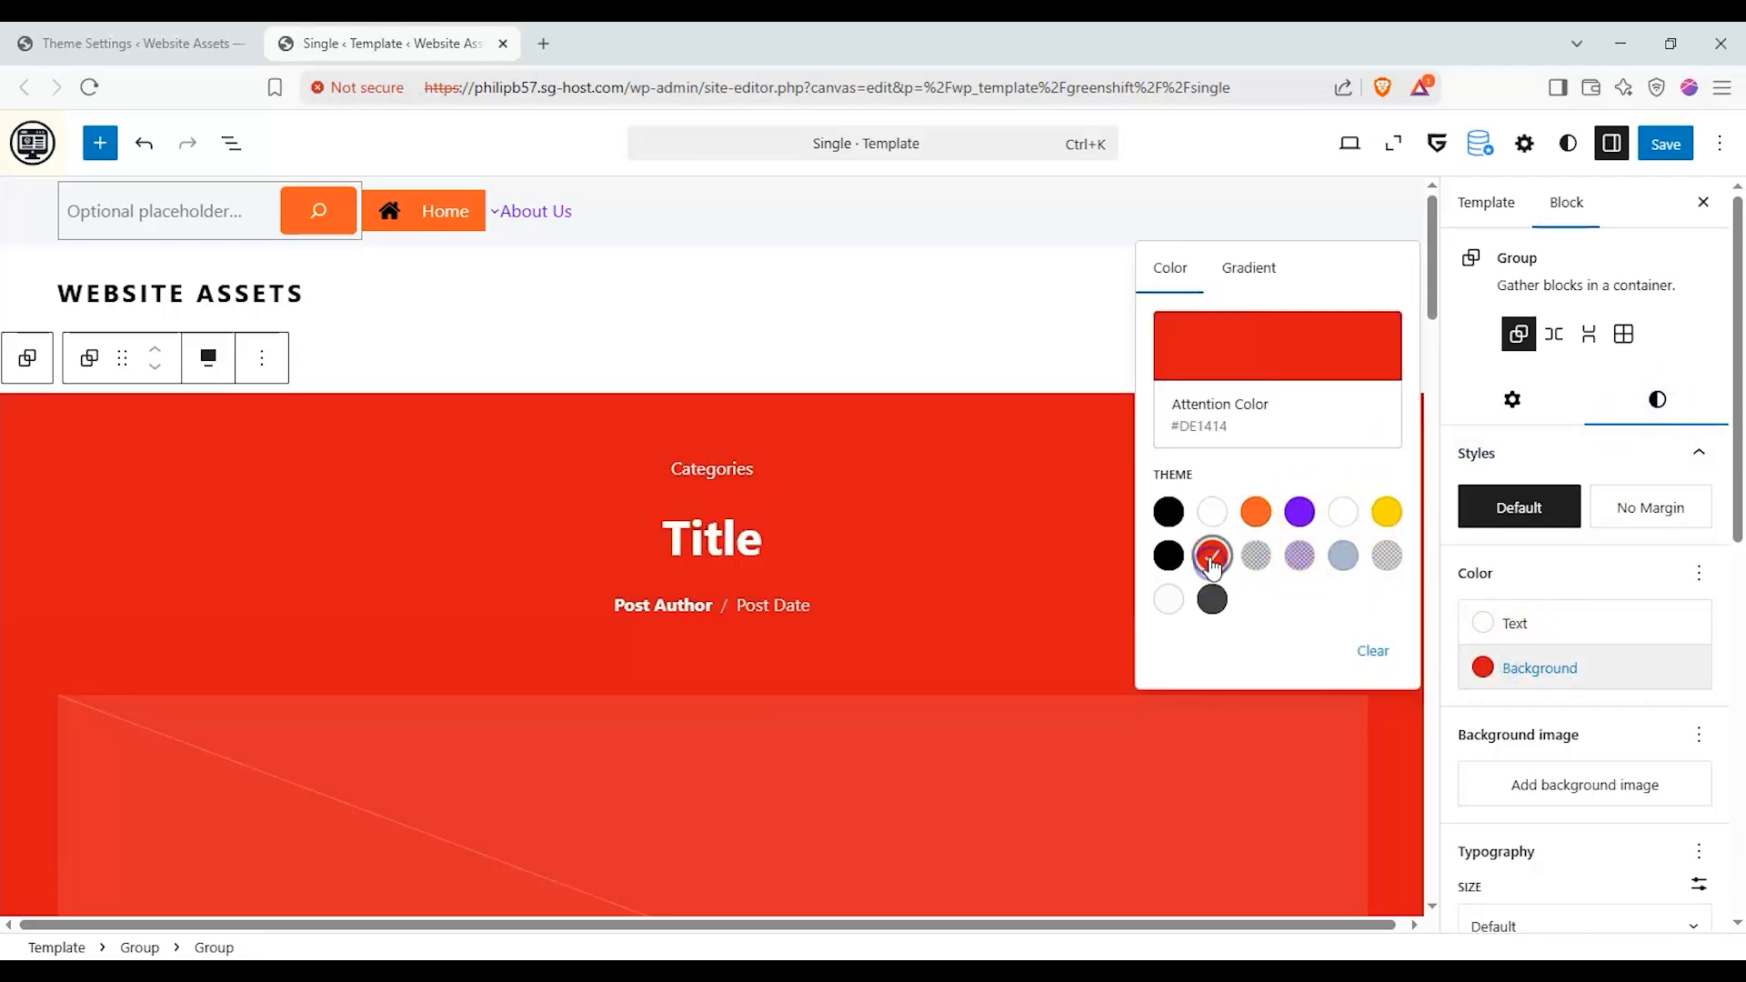
left_click(1032, 463)
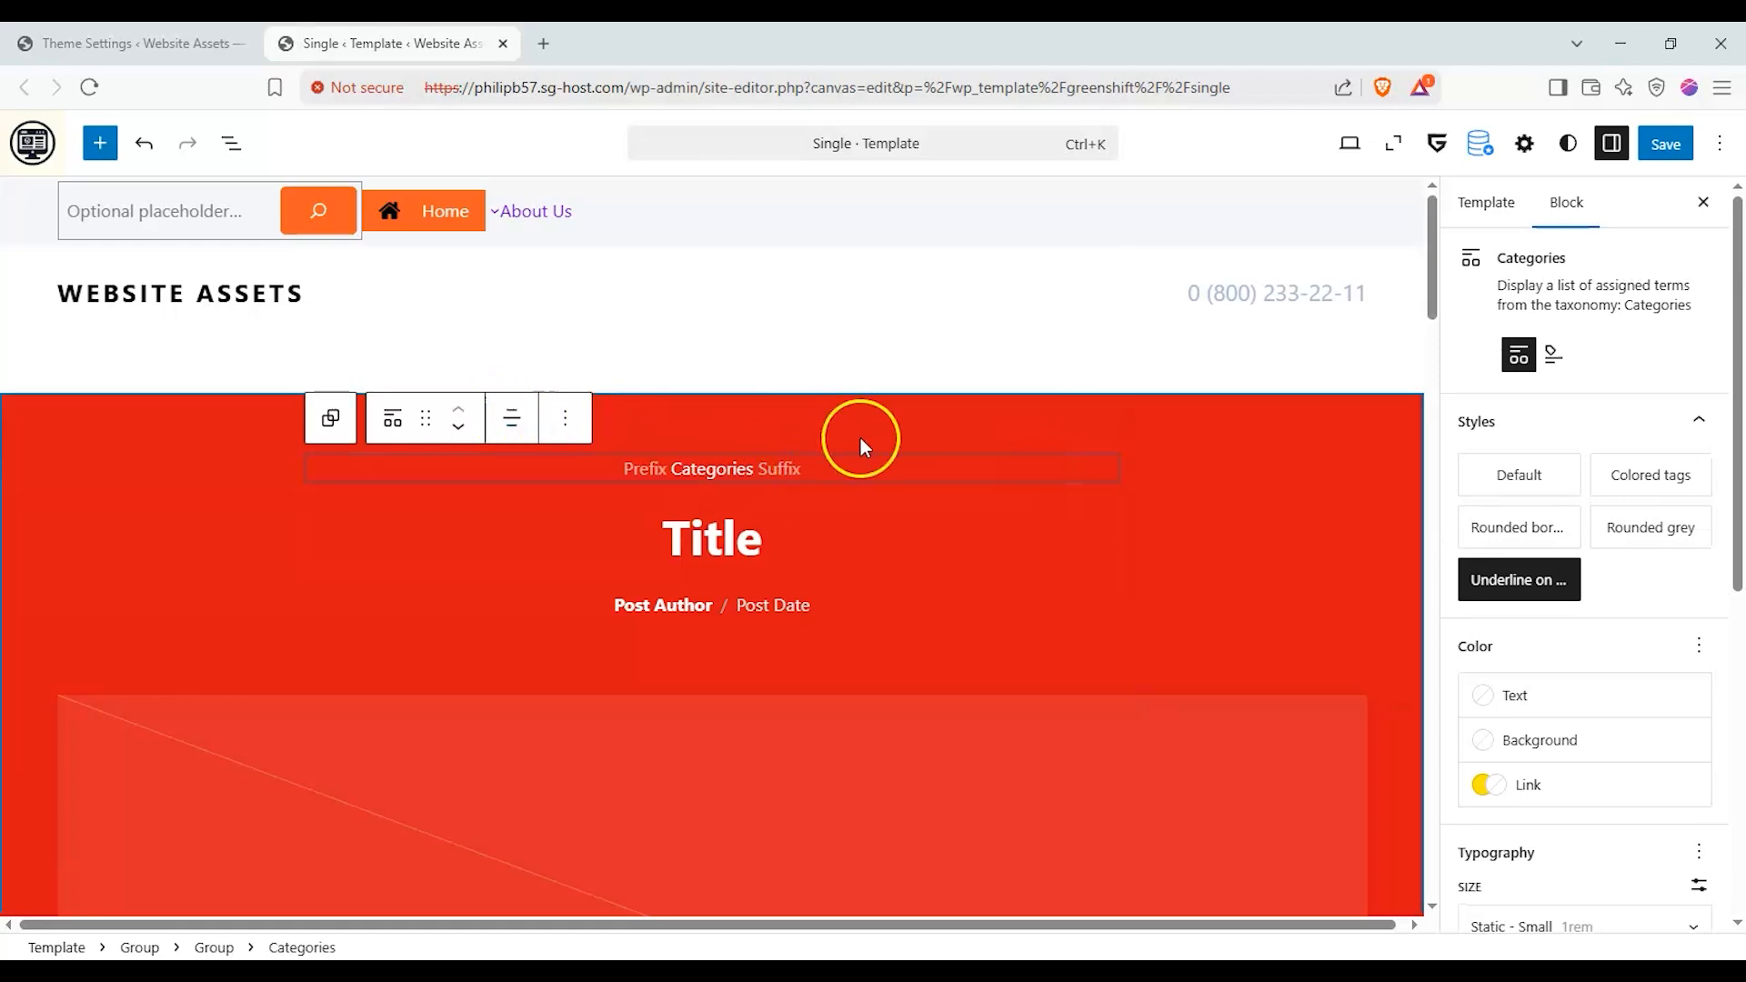
Try the three-line and two-line styles on the Title block and return it to Default
left_click(727, 534)
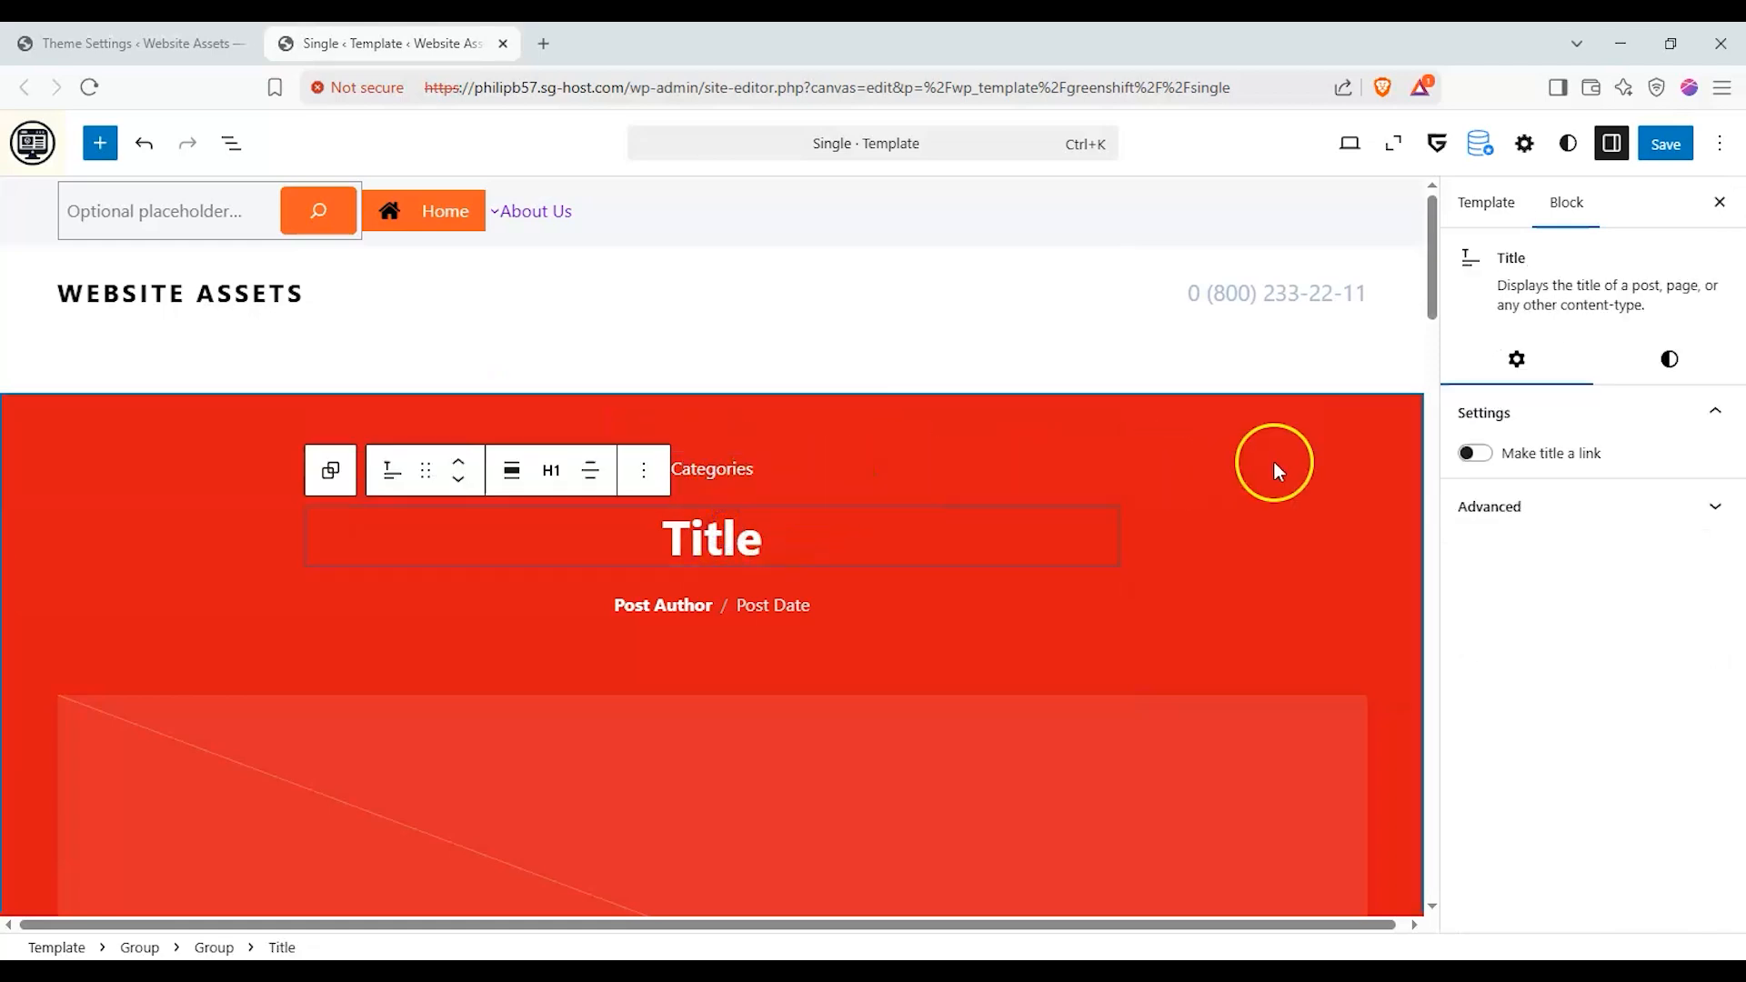
left_click(1687, 376)
left_click(1517, 517)
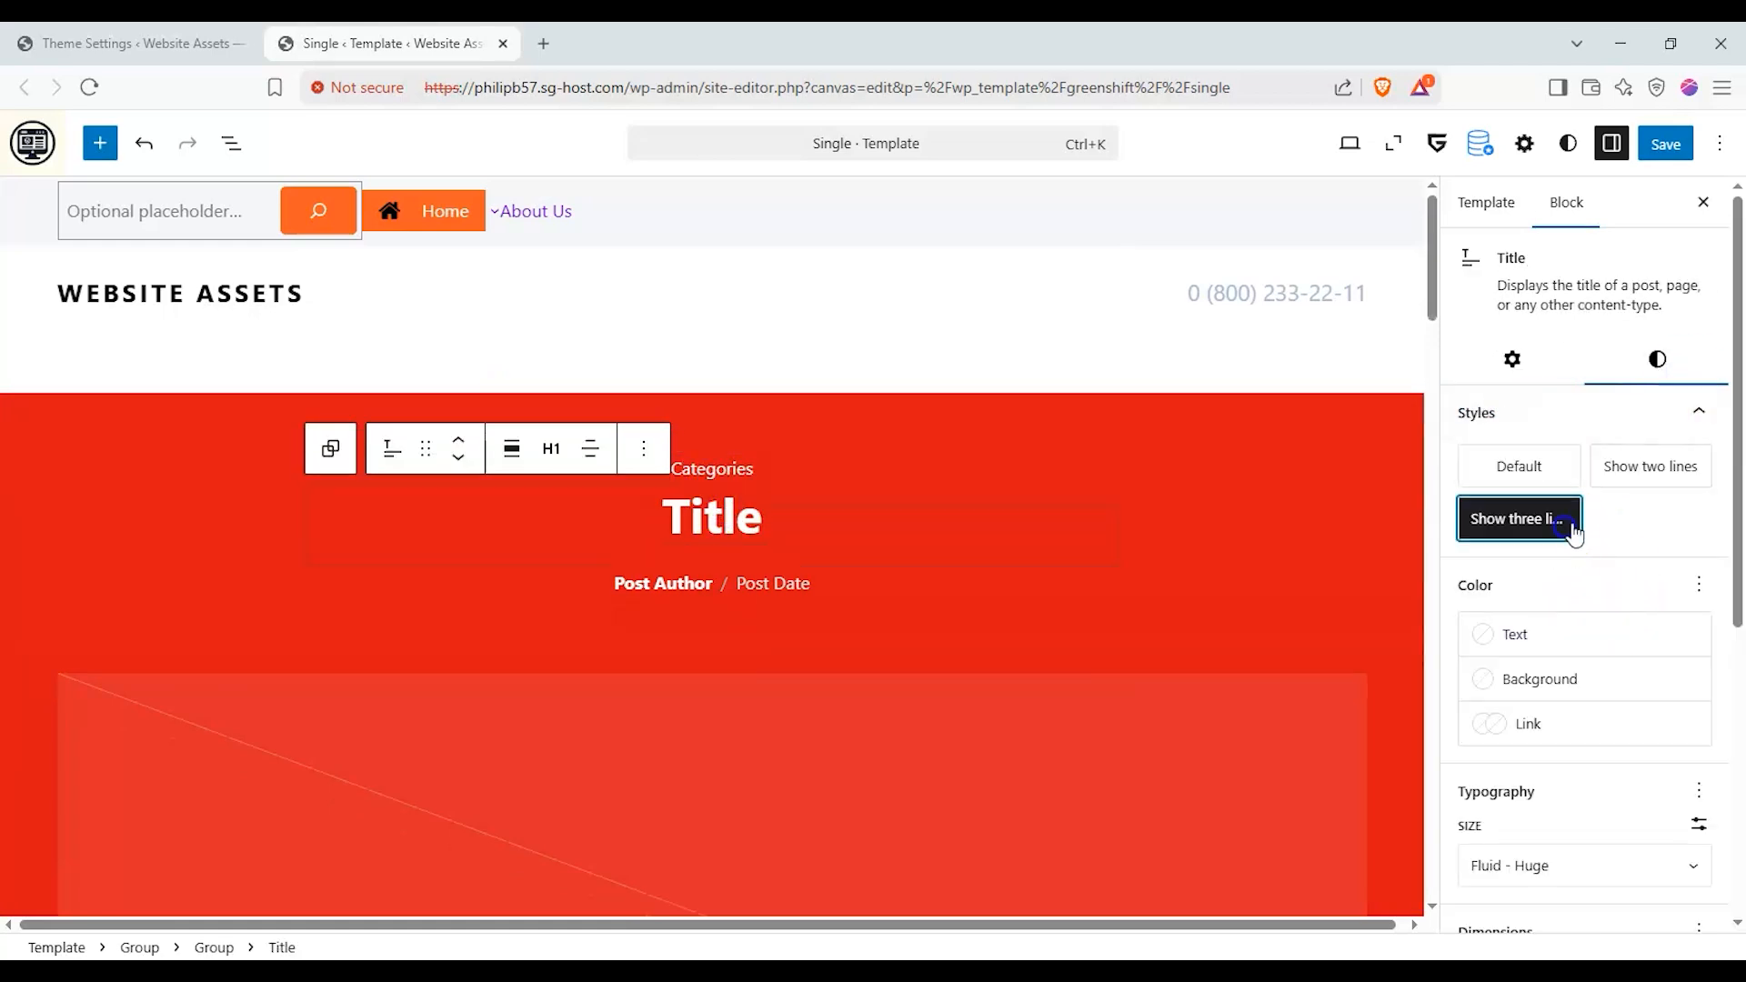
left_click(1642, 482)
left_click(1516, 469)
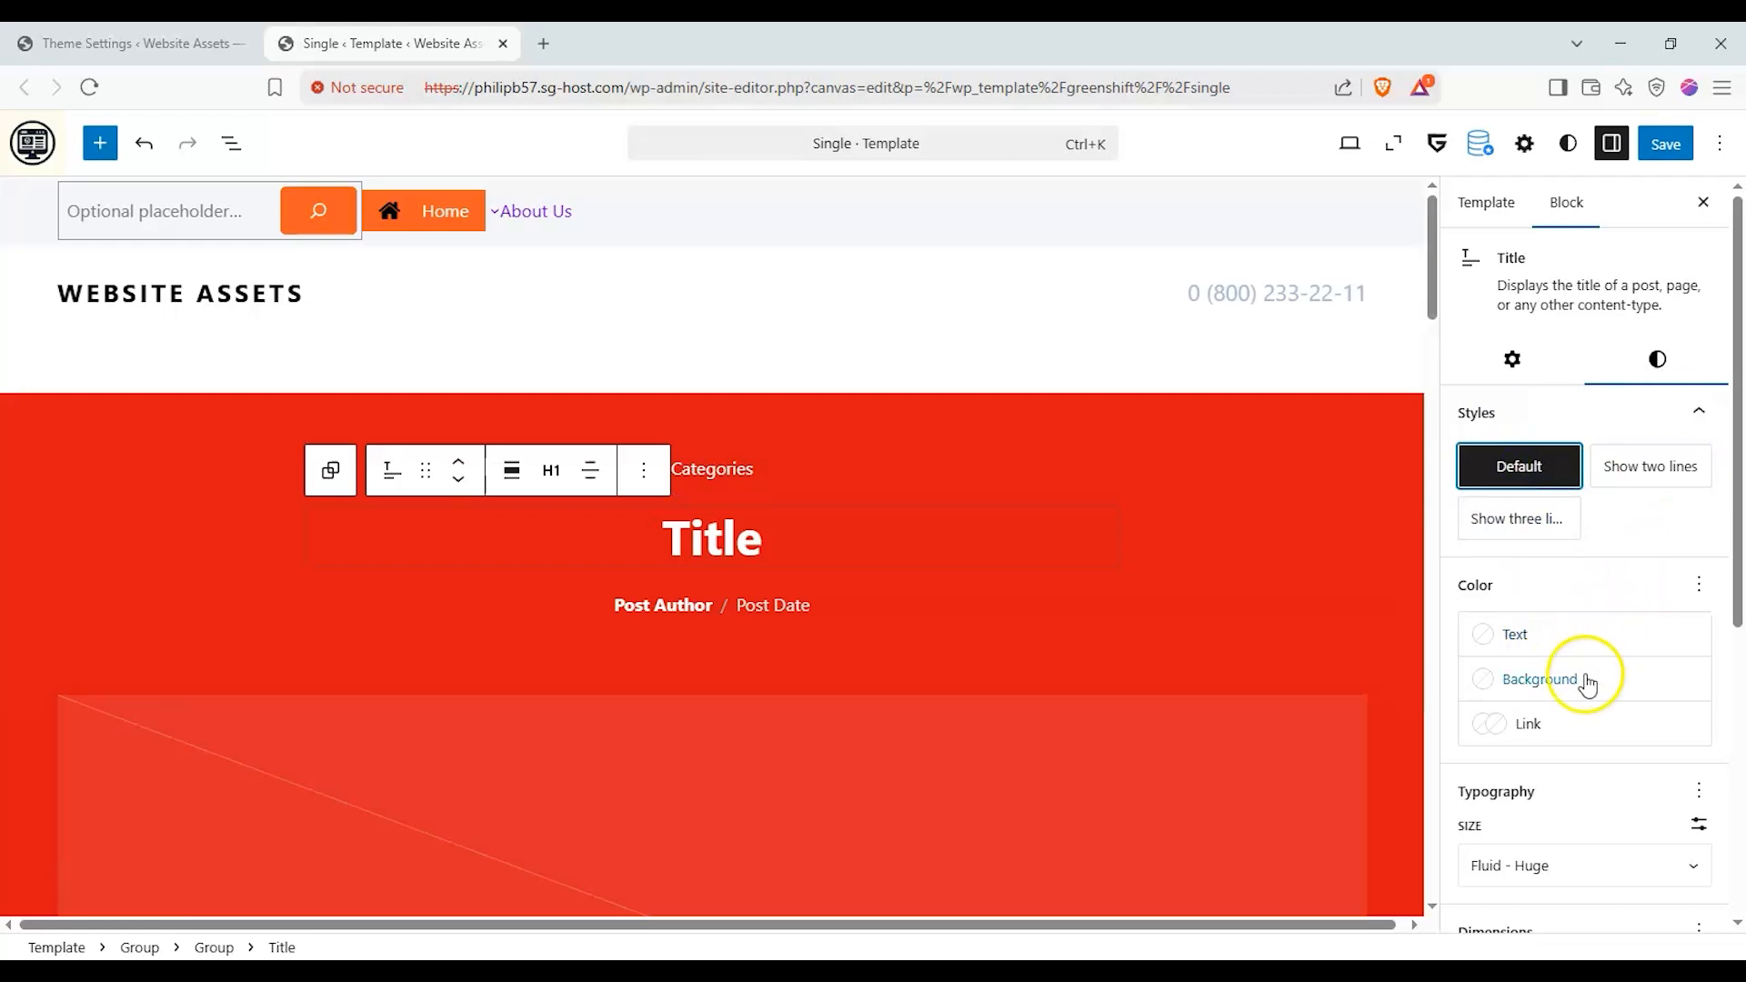
Set the Title block's text color to the black "Base color (content text)" and review its typography and dimension options
left_click(1495, 634)
left_click(1168, 478)
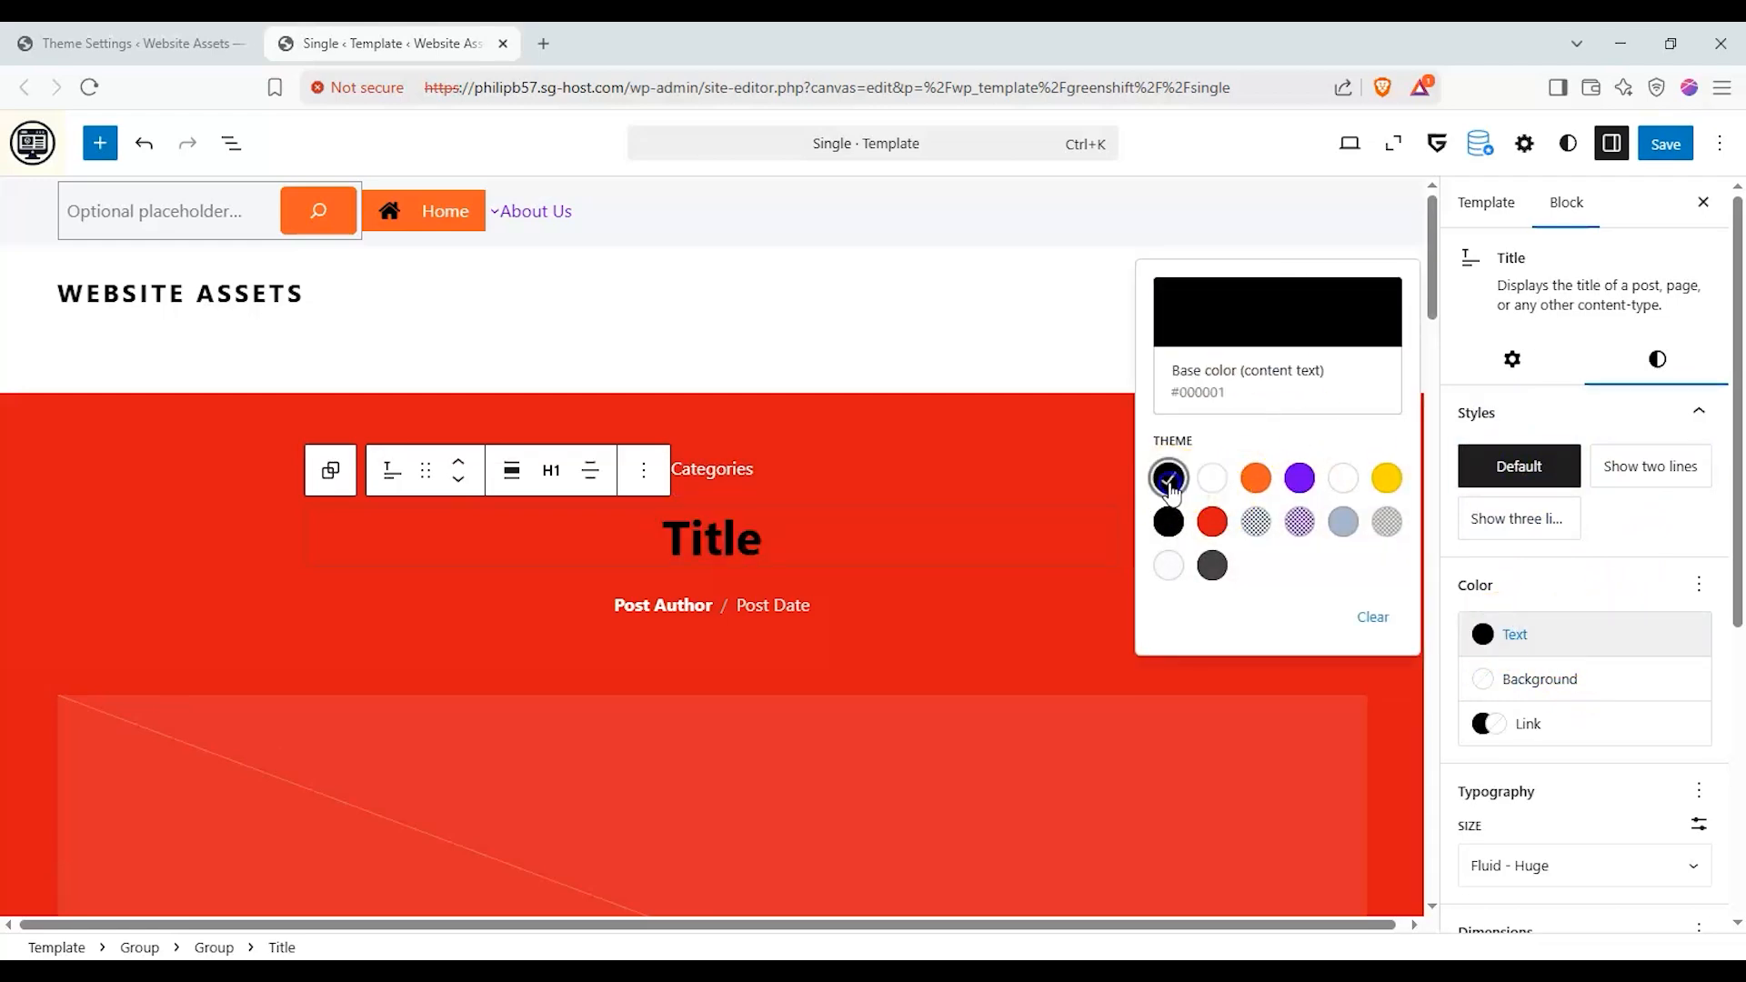
scroll(1565, 723, "down", 5)
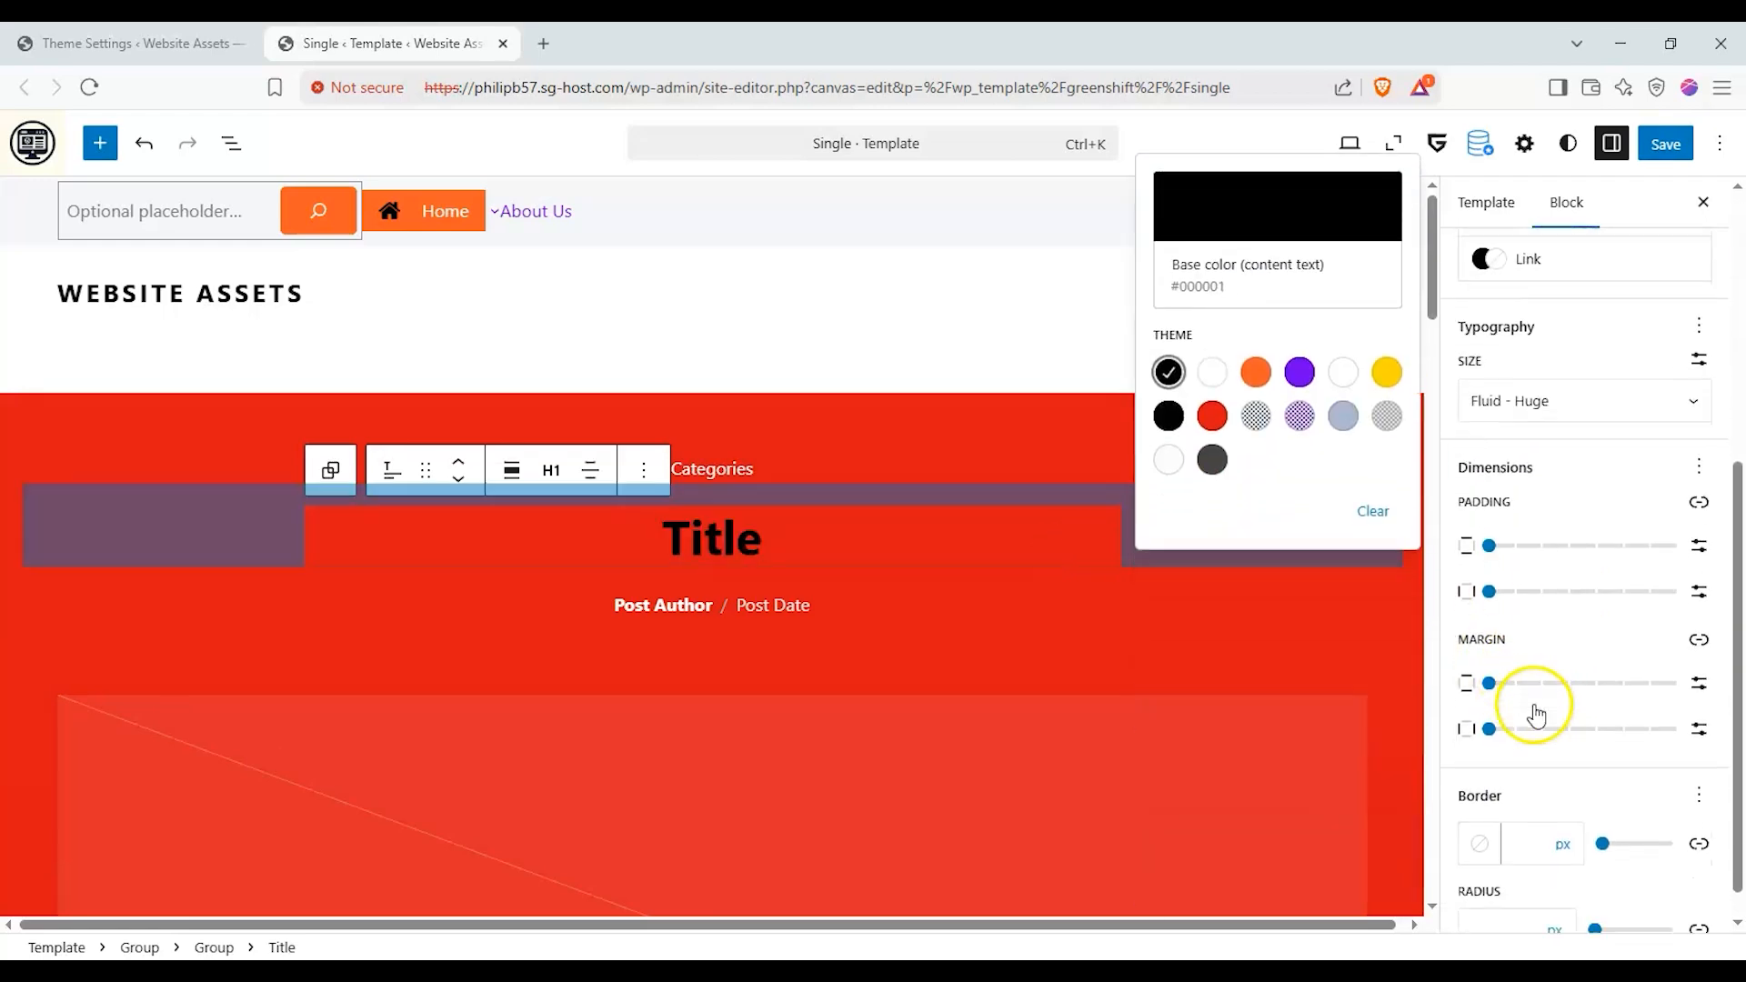
left_click_drag(1605, 809, 1566, 818)
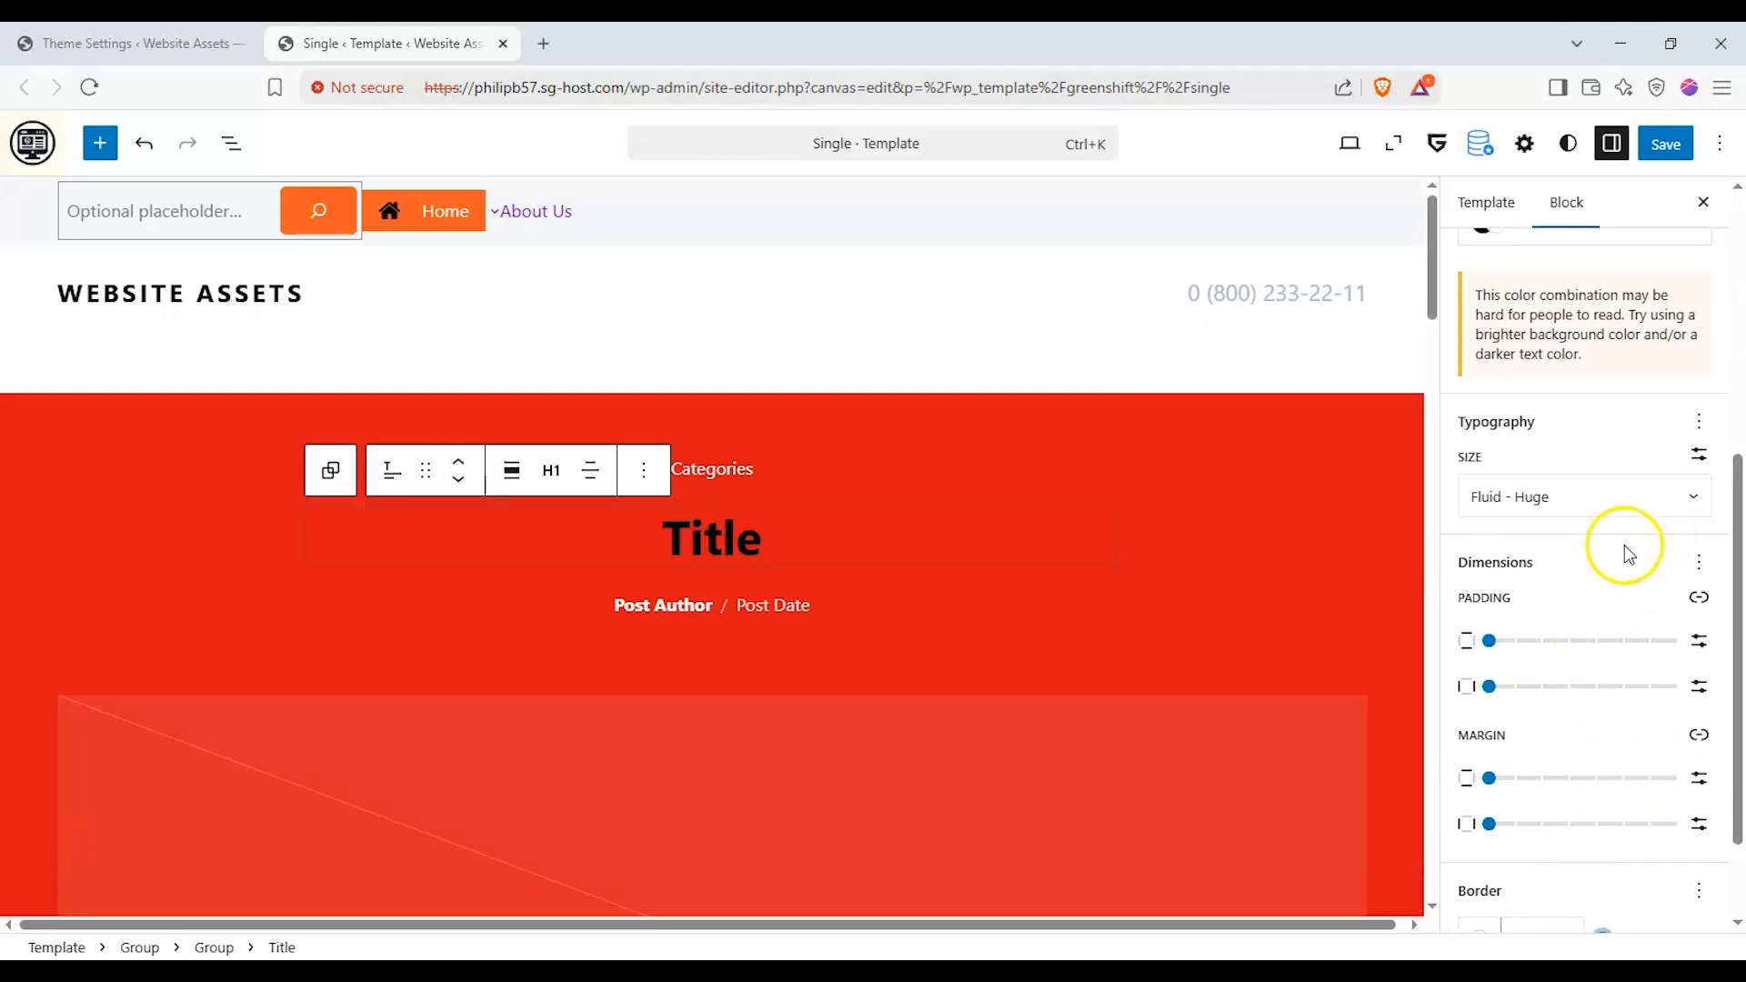
scroll(1623, 555, "up", 6)
Check the Title block's general and Advanced settings and the block types it can be transformed to
left_click(1520, 357)
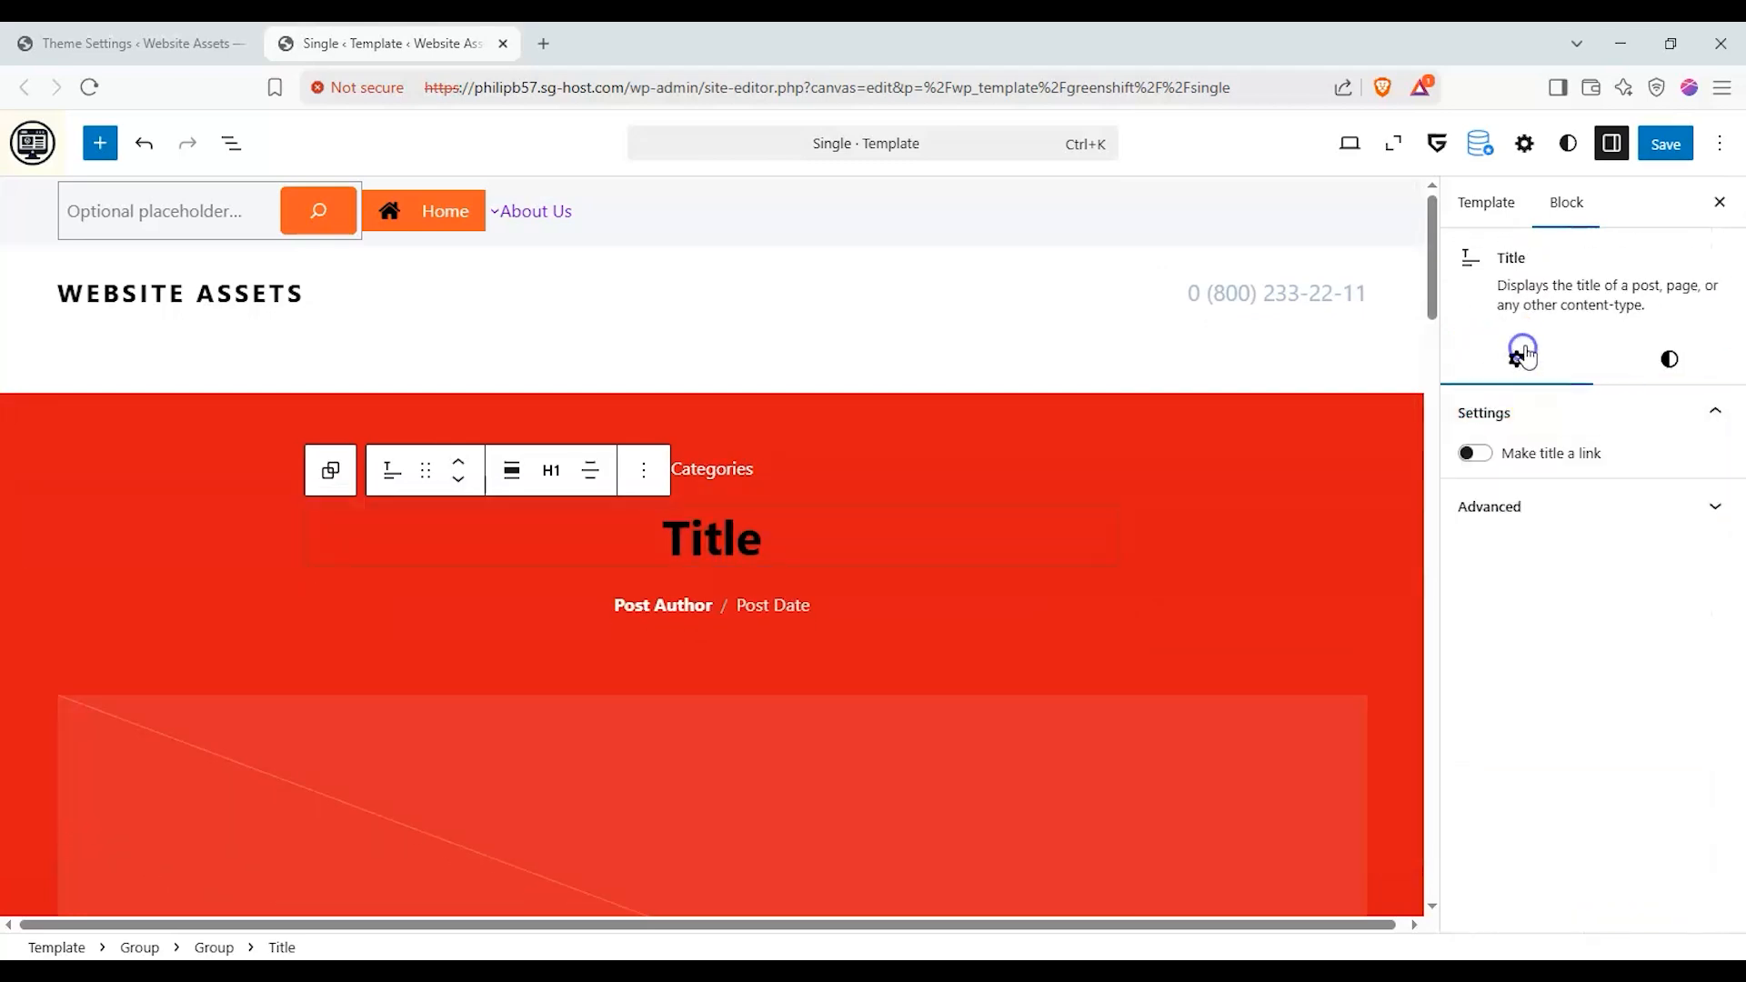
left_click(1562, 506)
left_click(1562, 505)
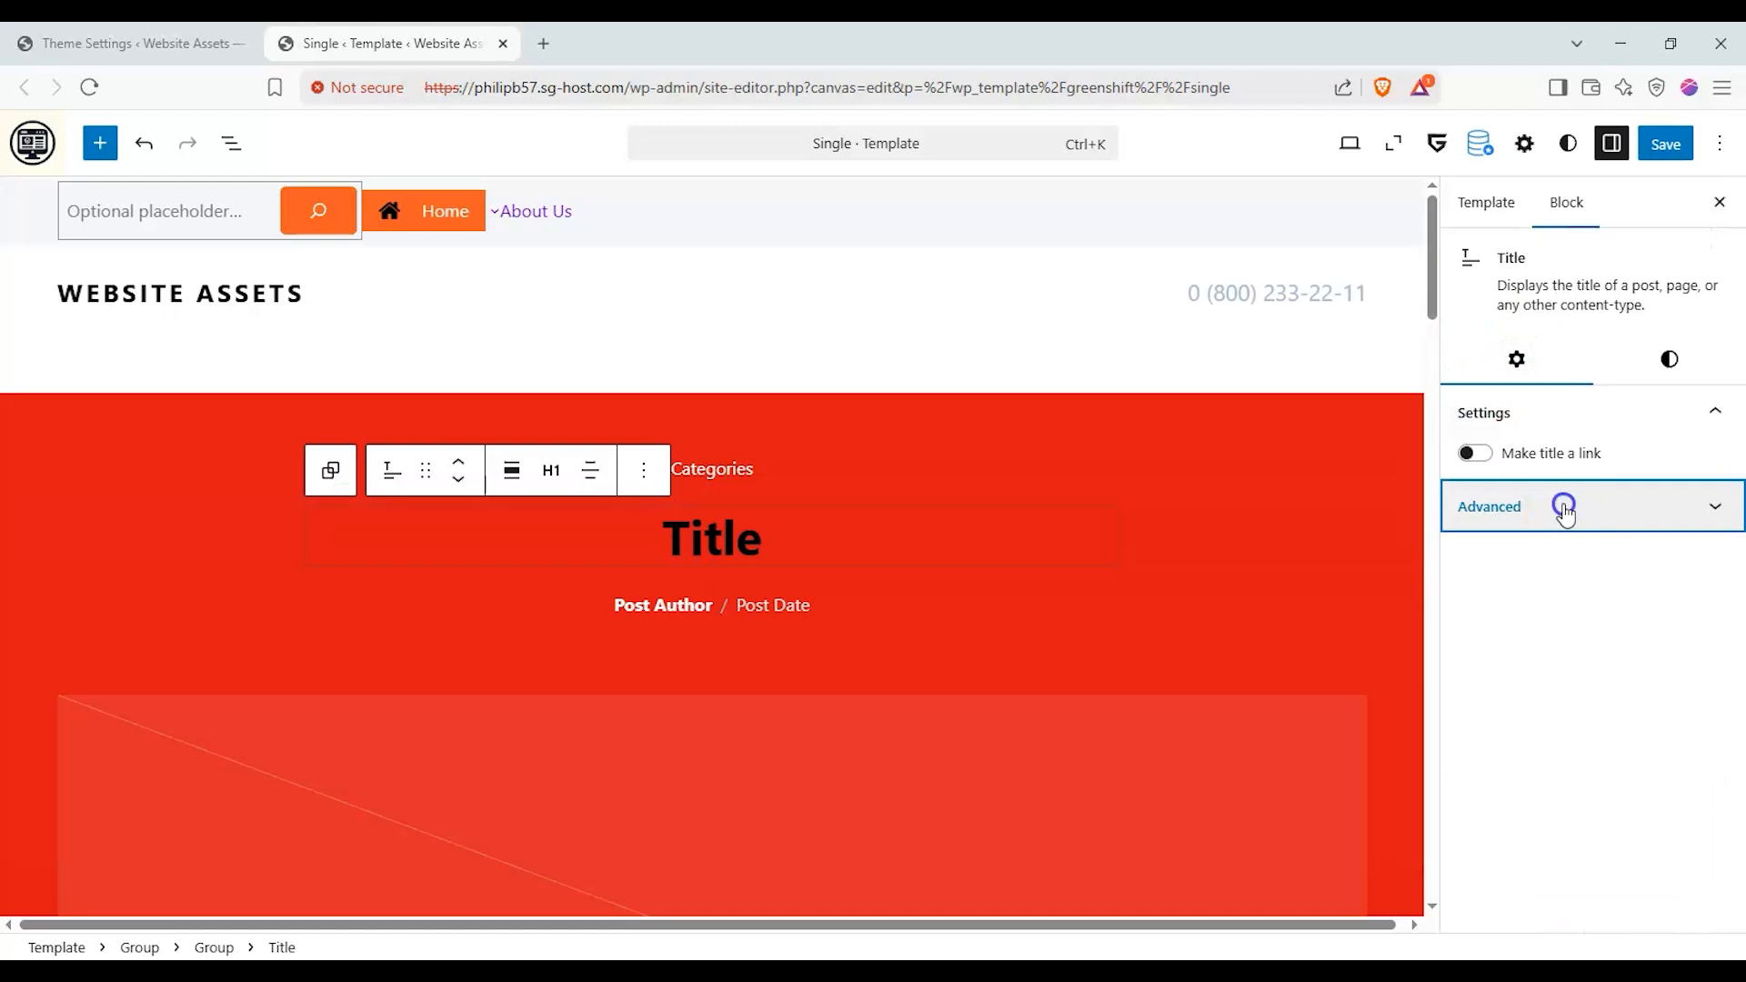
left_click(388, 473)
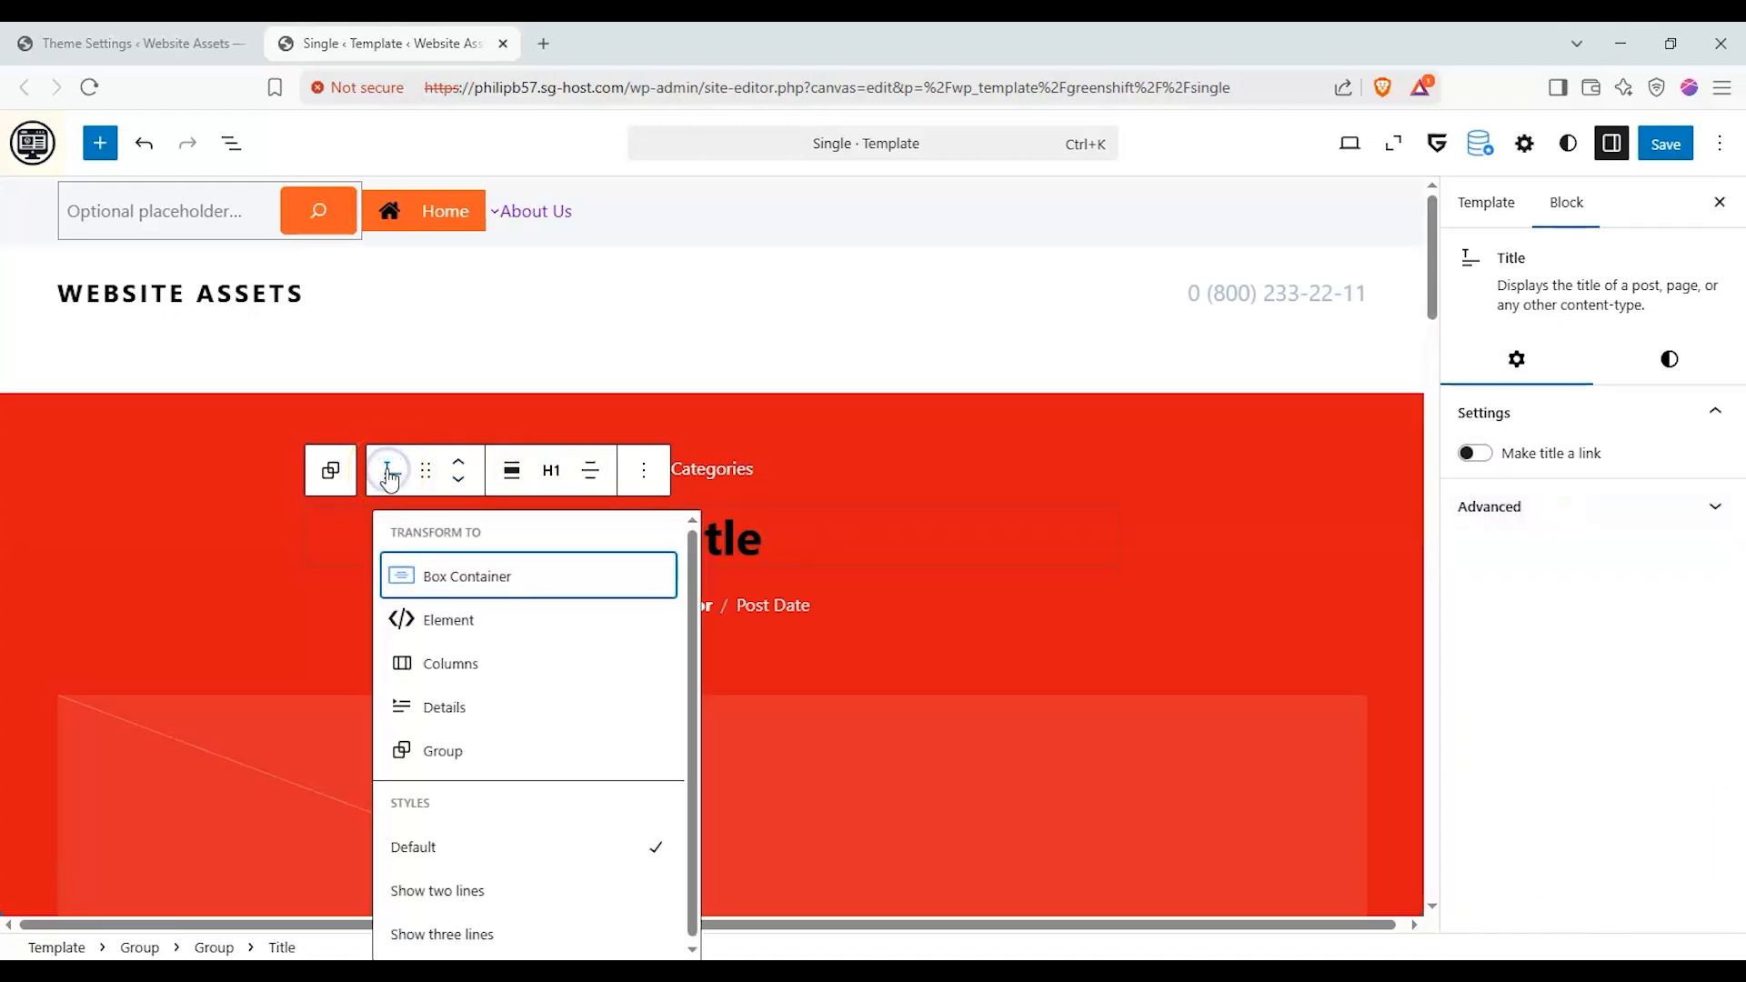
left_click(390, 476)
Check the Author and Date block settings and delete the row that contains both blocks below the title
left_click(651, 607)
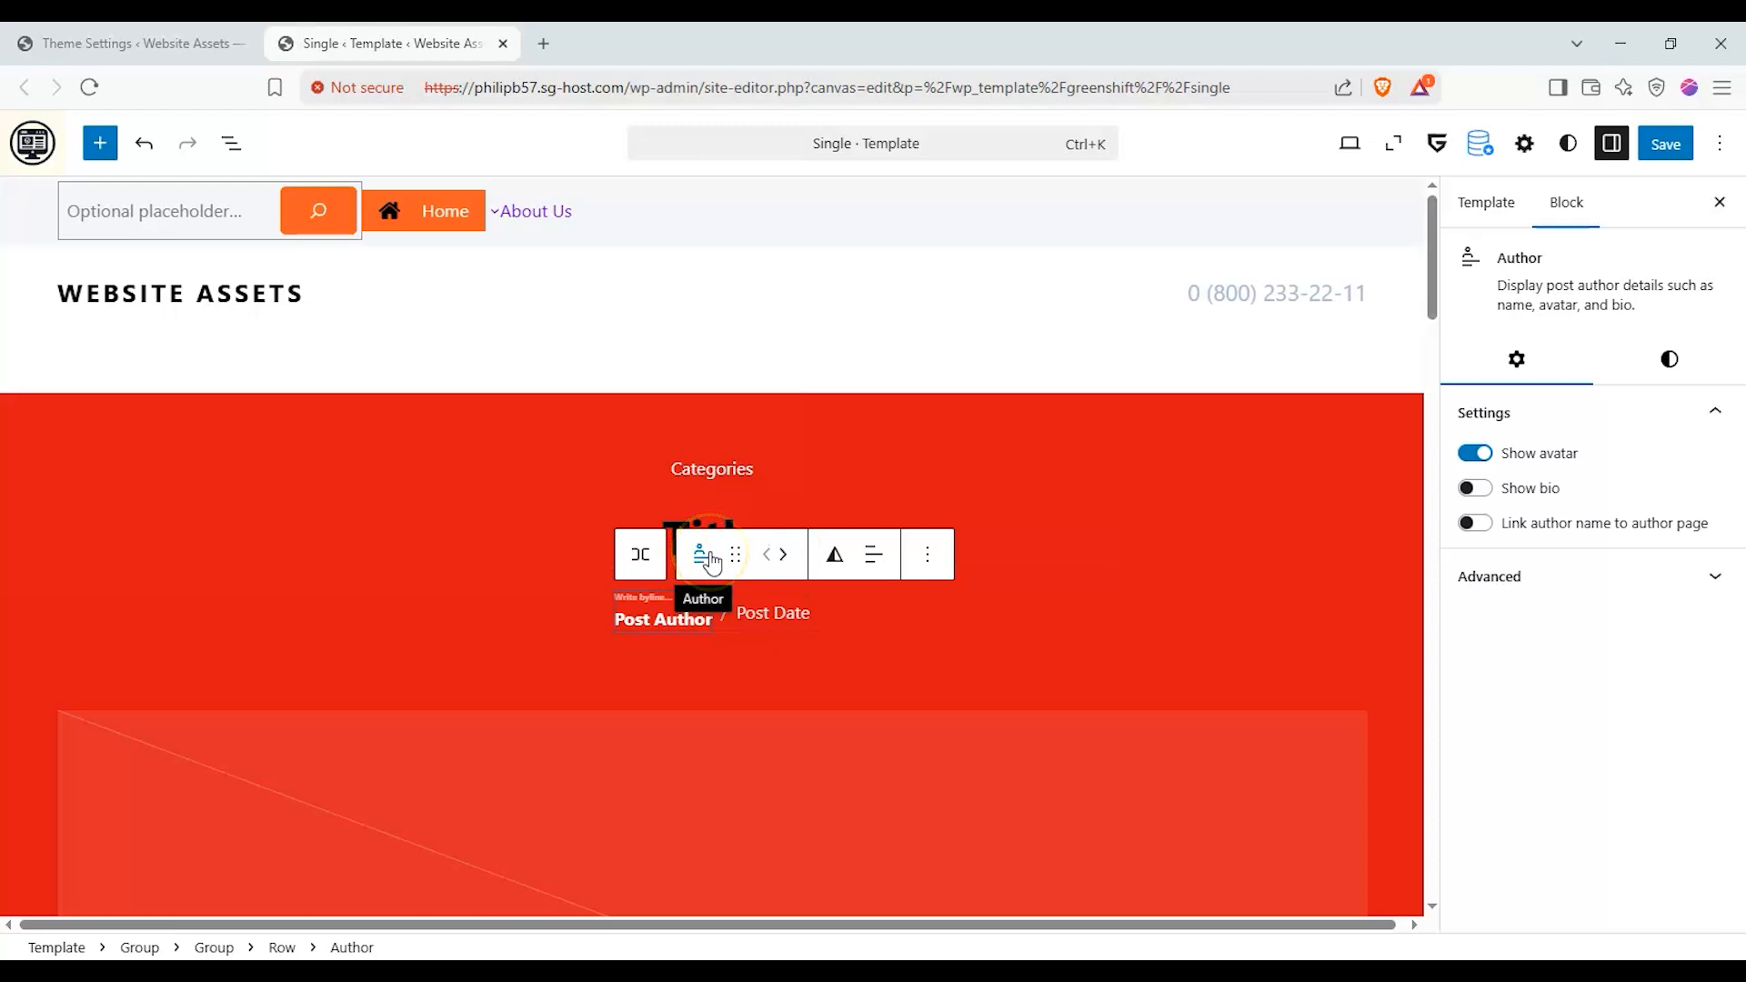
left_click(766, 613)
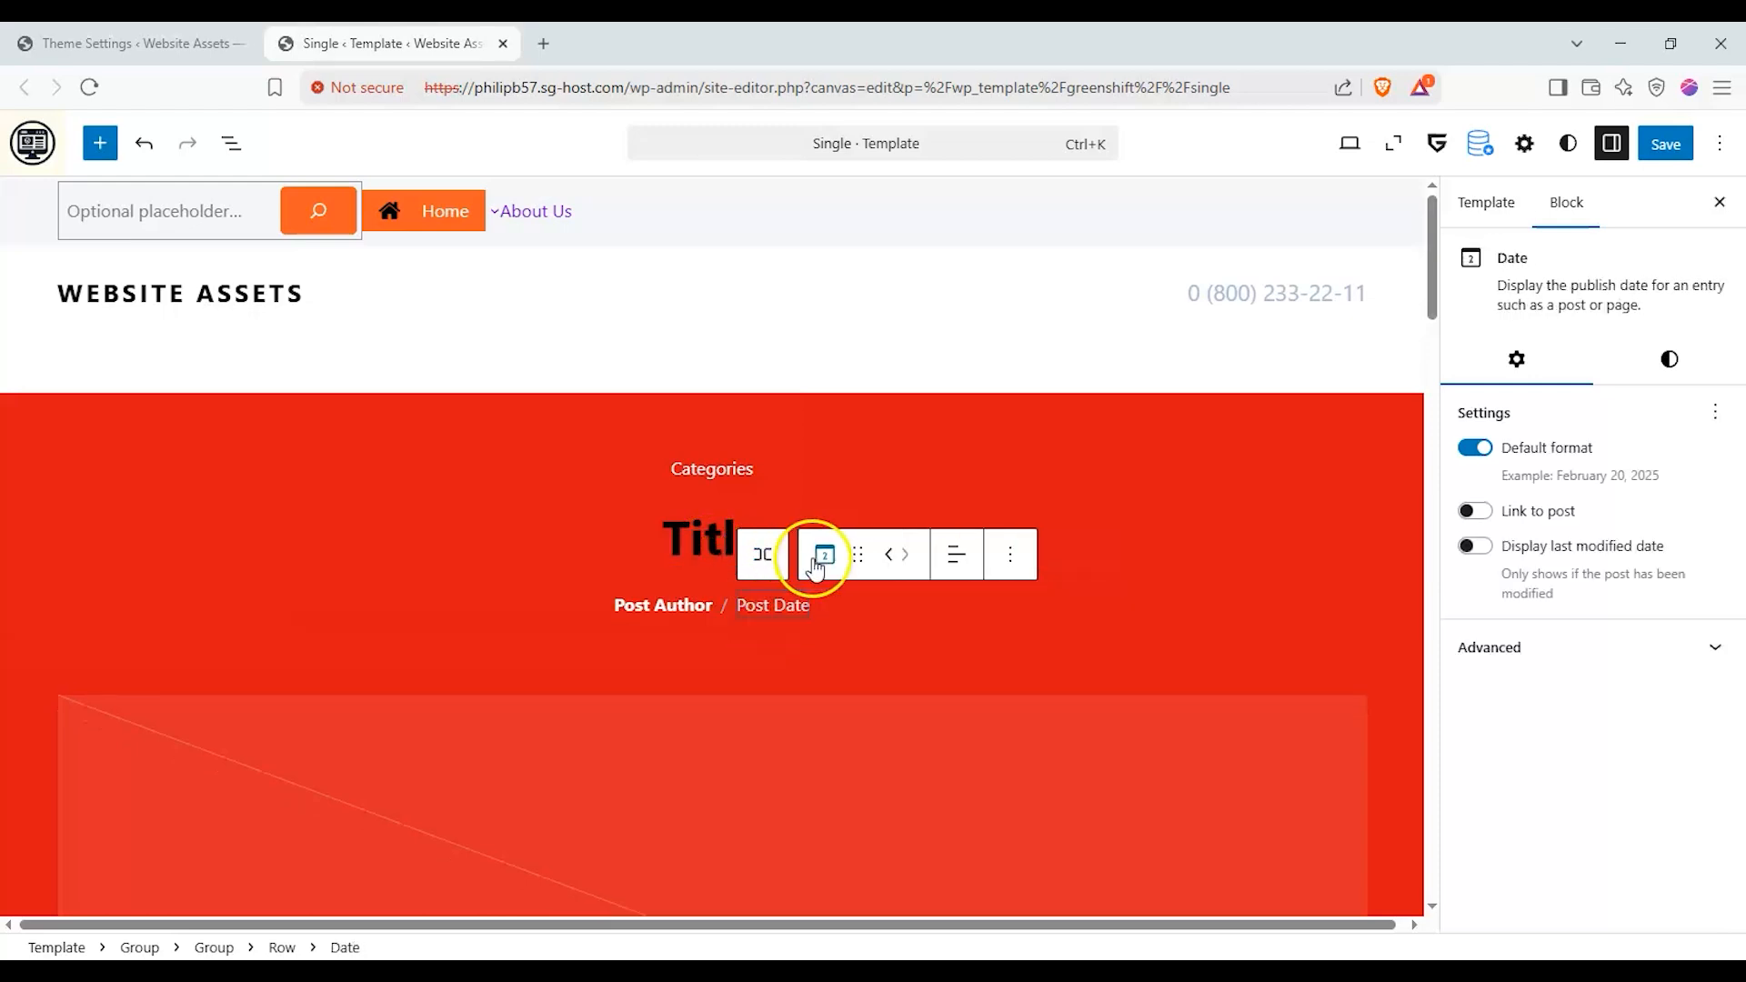
left_click(849, 598)
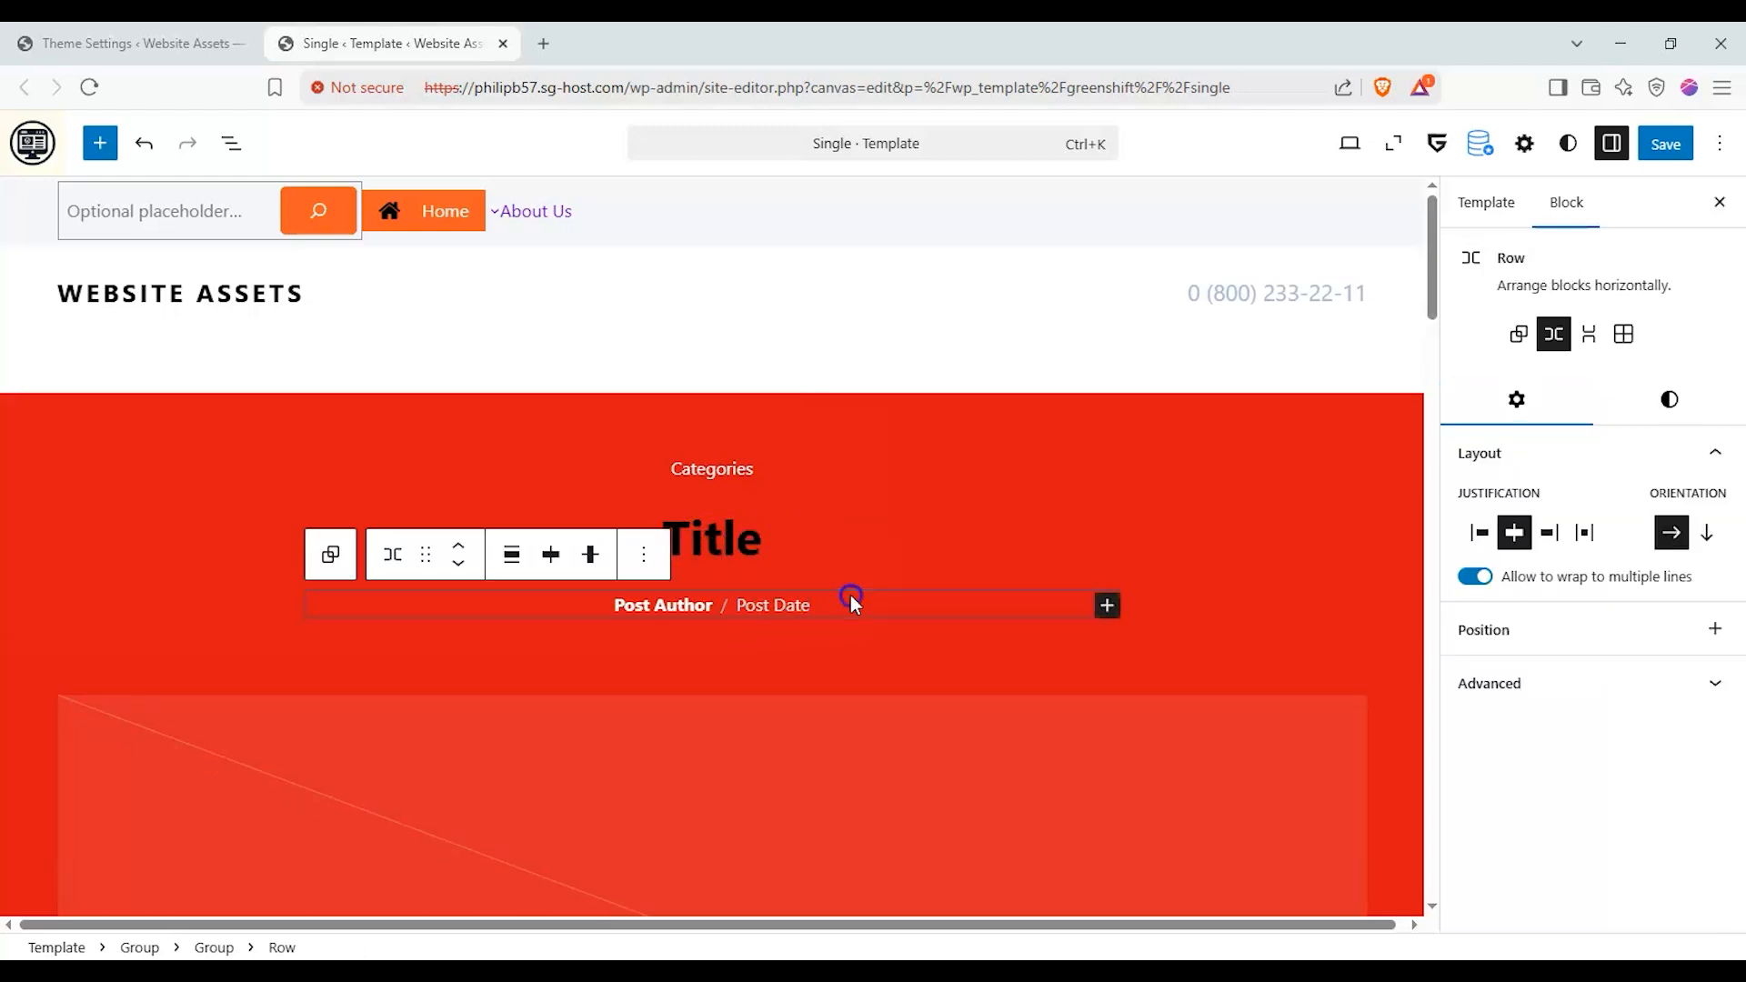
left_click(644, 554)
scroll(759, 482, "down", 3)
scroll(759, 482, "down", 1)
left_click(759, 483)
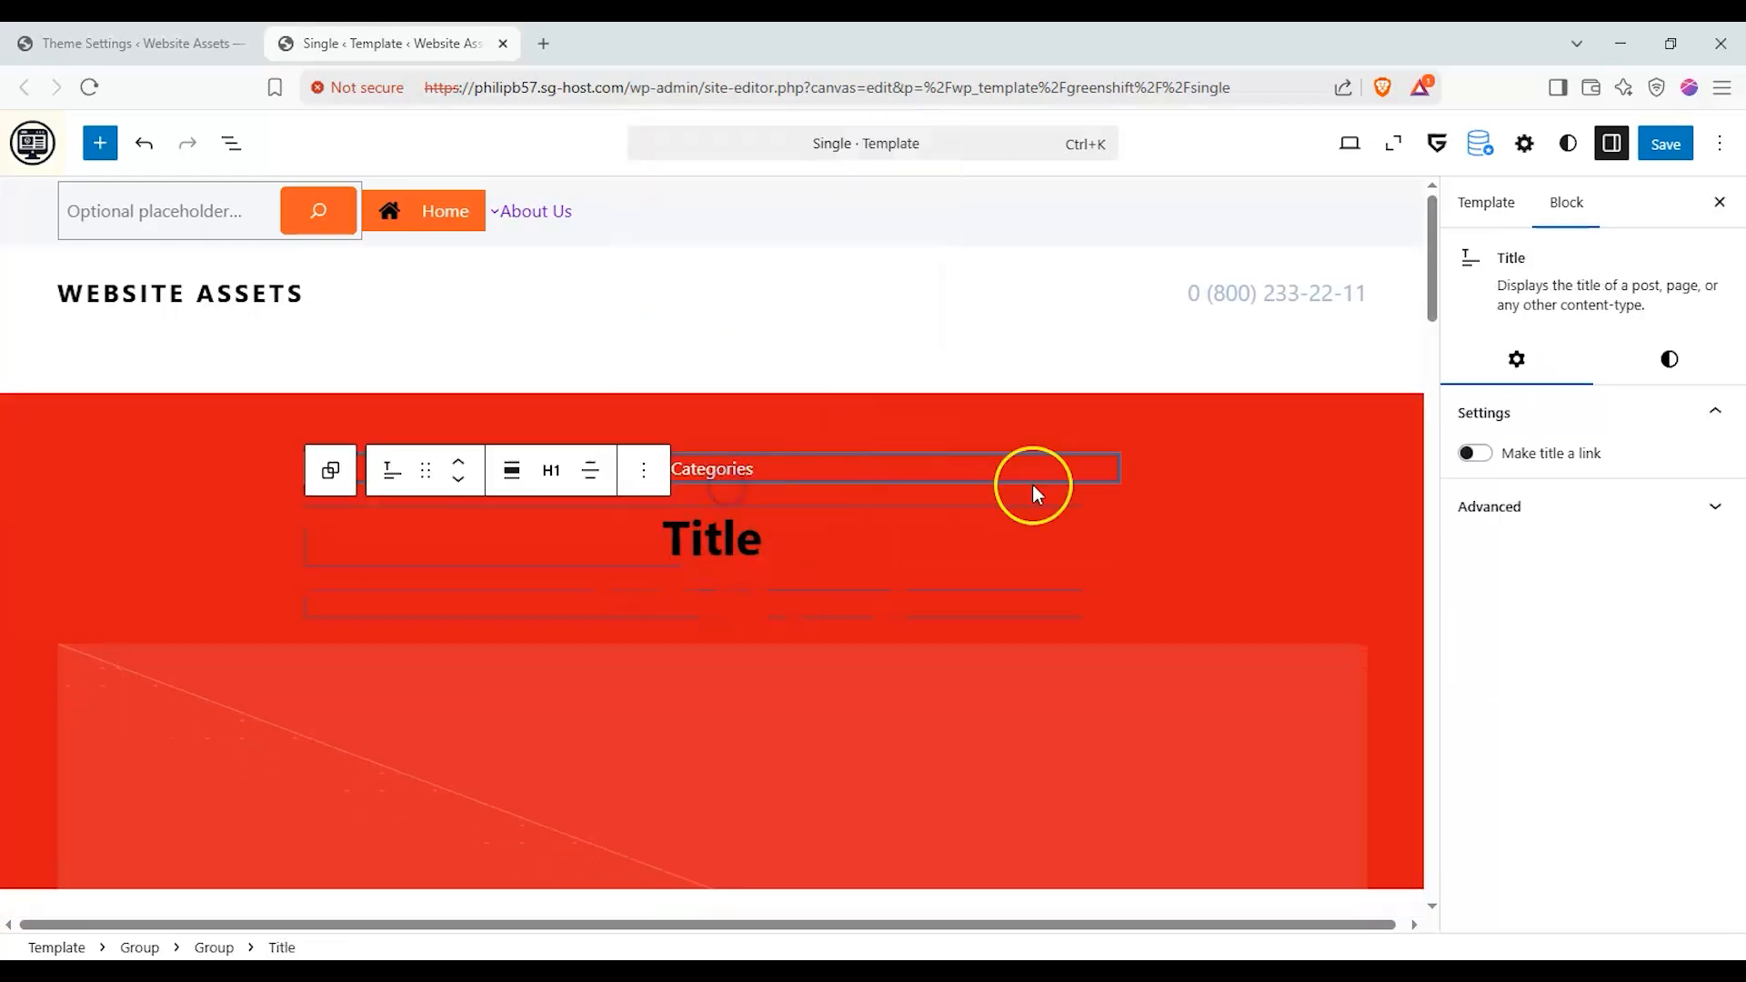
Try the other taxonomy variation on the Categories block above the title and switch it back to Categories
left_click(968, 469)
left_click(1154, 416)
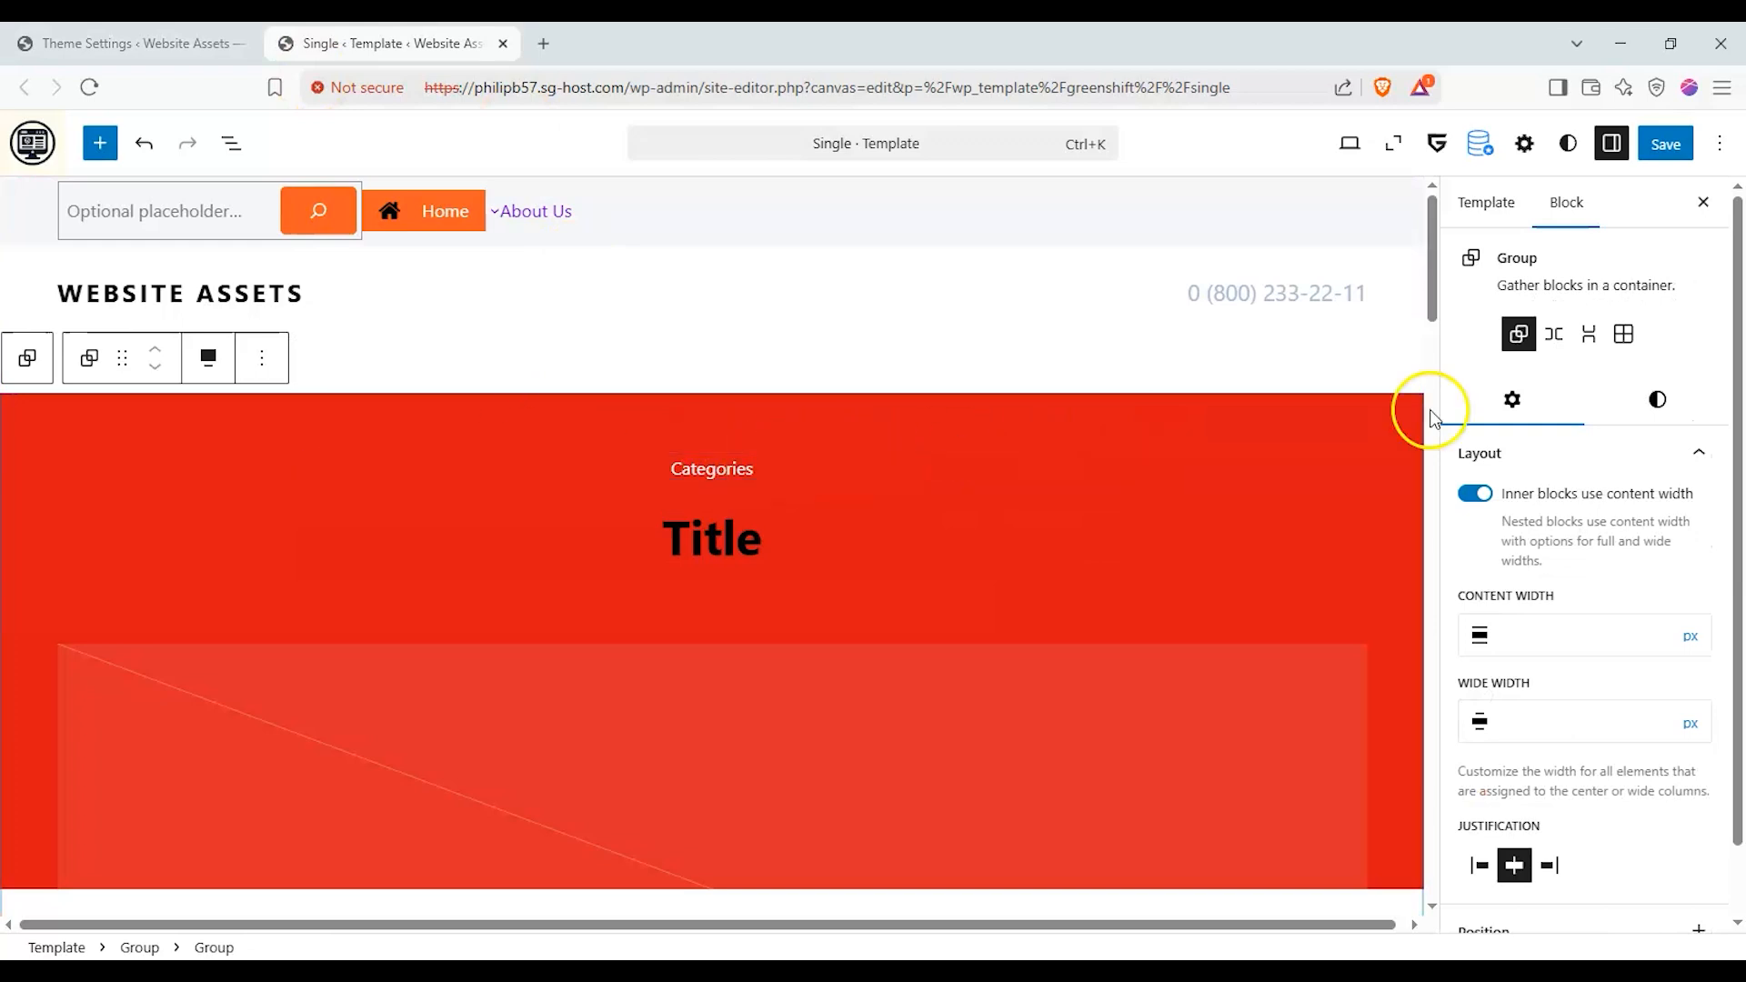
left_click(760, 461)
left_click(1553, 355)
left_click(1518, 354)
Turn off "Inner blocks use content width" for the Content block and turn it on again
scroll(1011, 432, "down", 10)
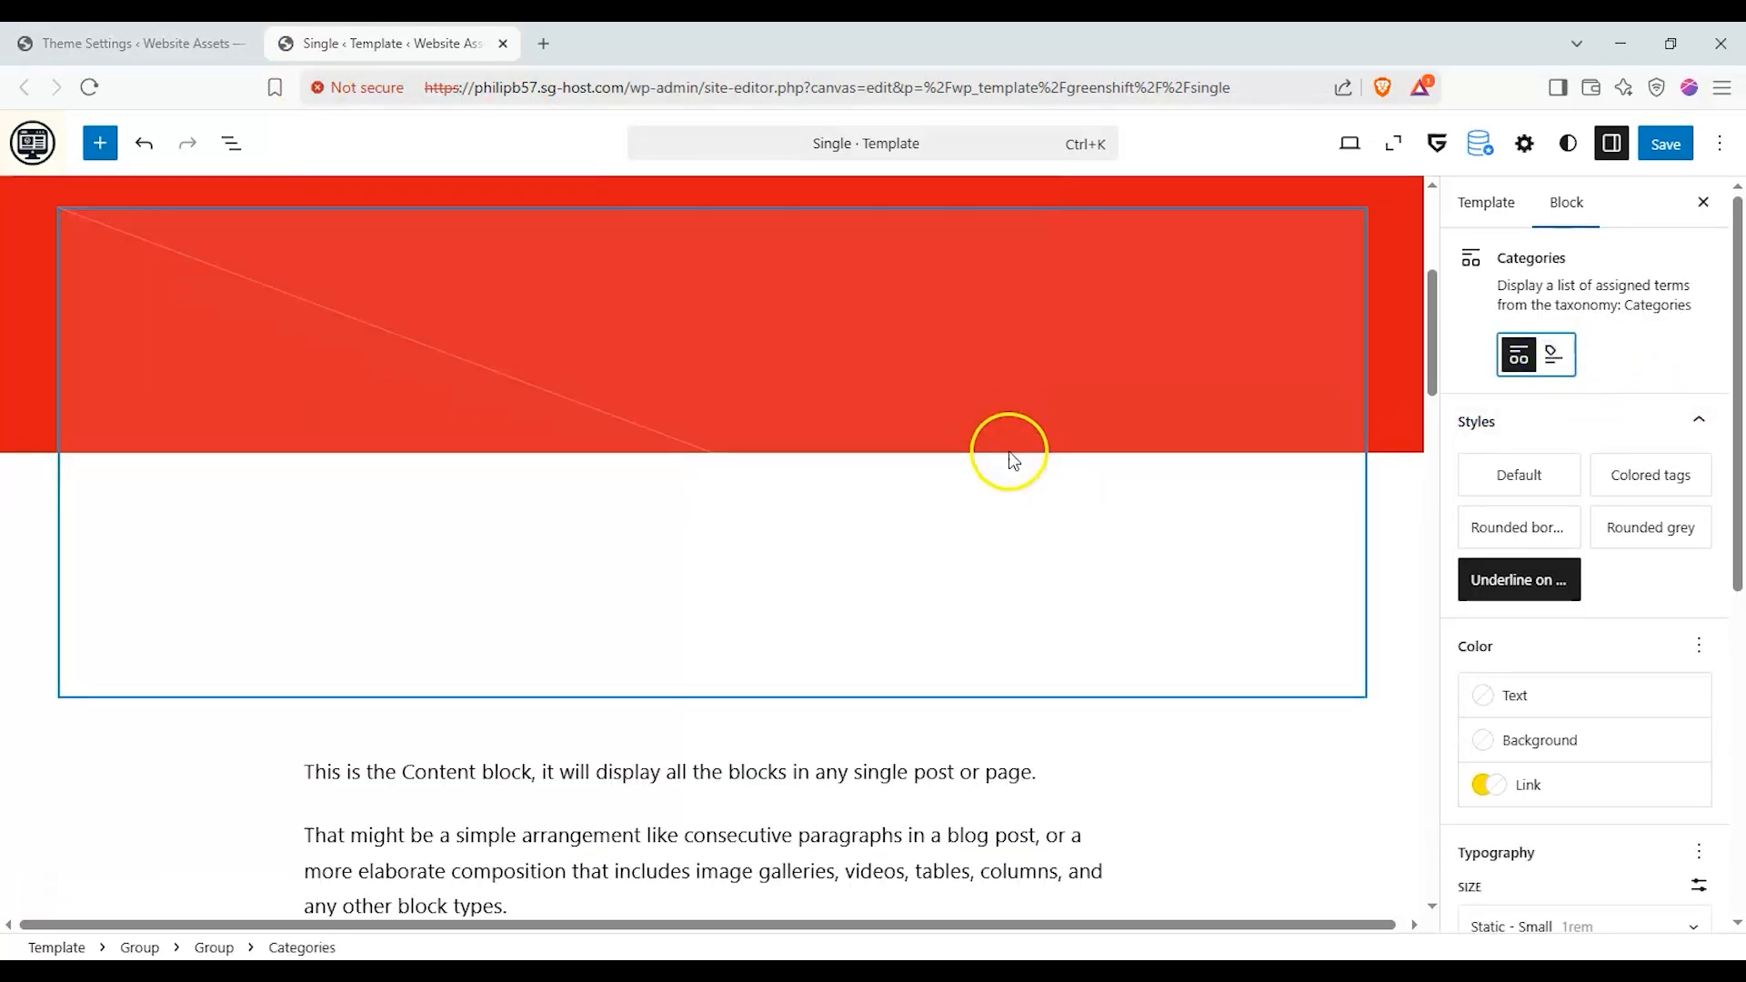
left_click(503, 527)
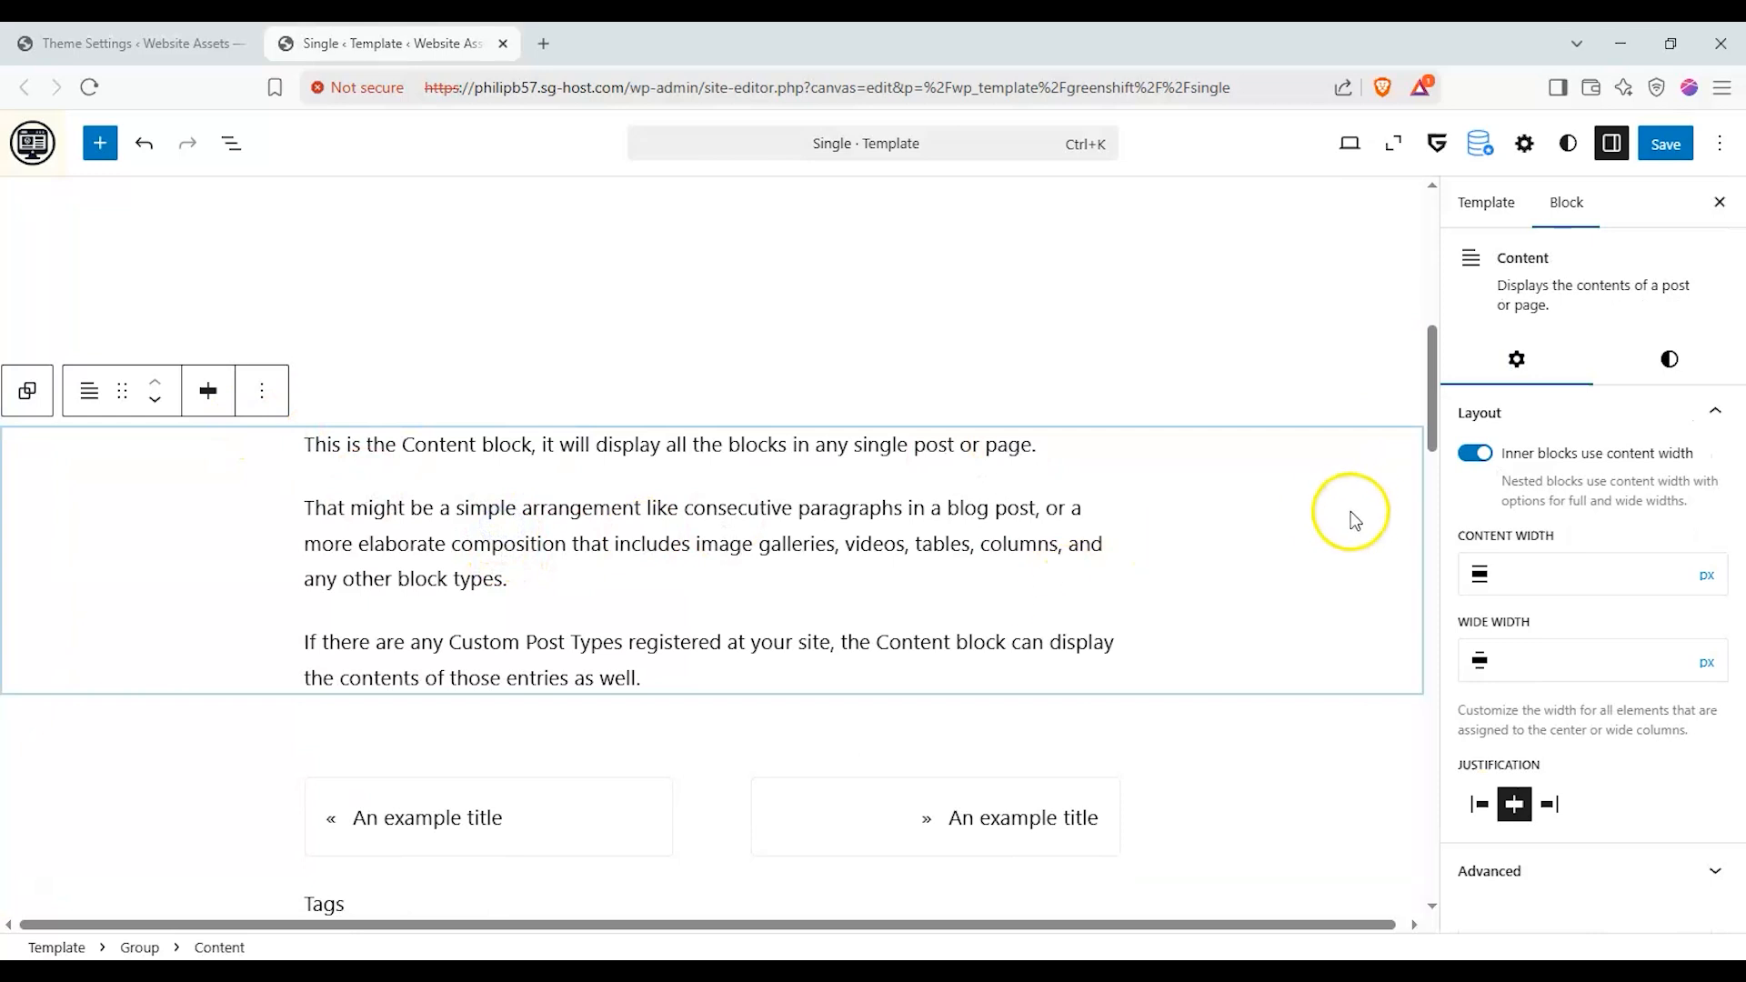
left_click(1491, 462)
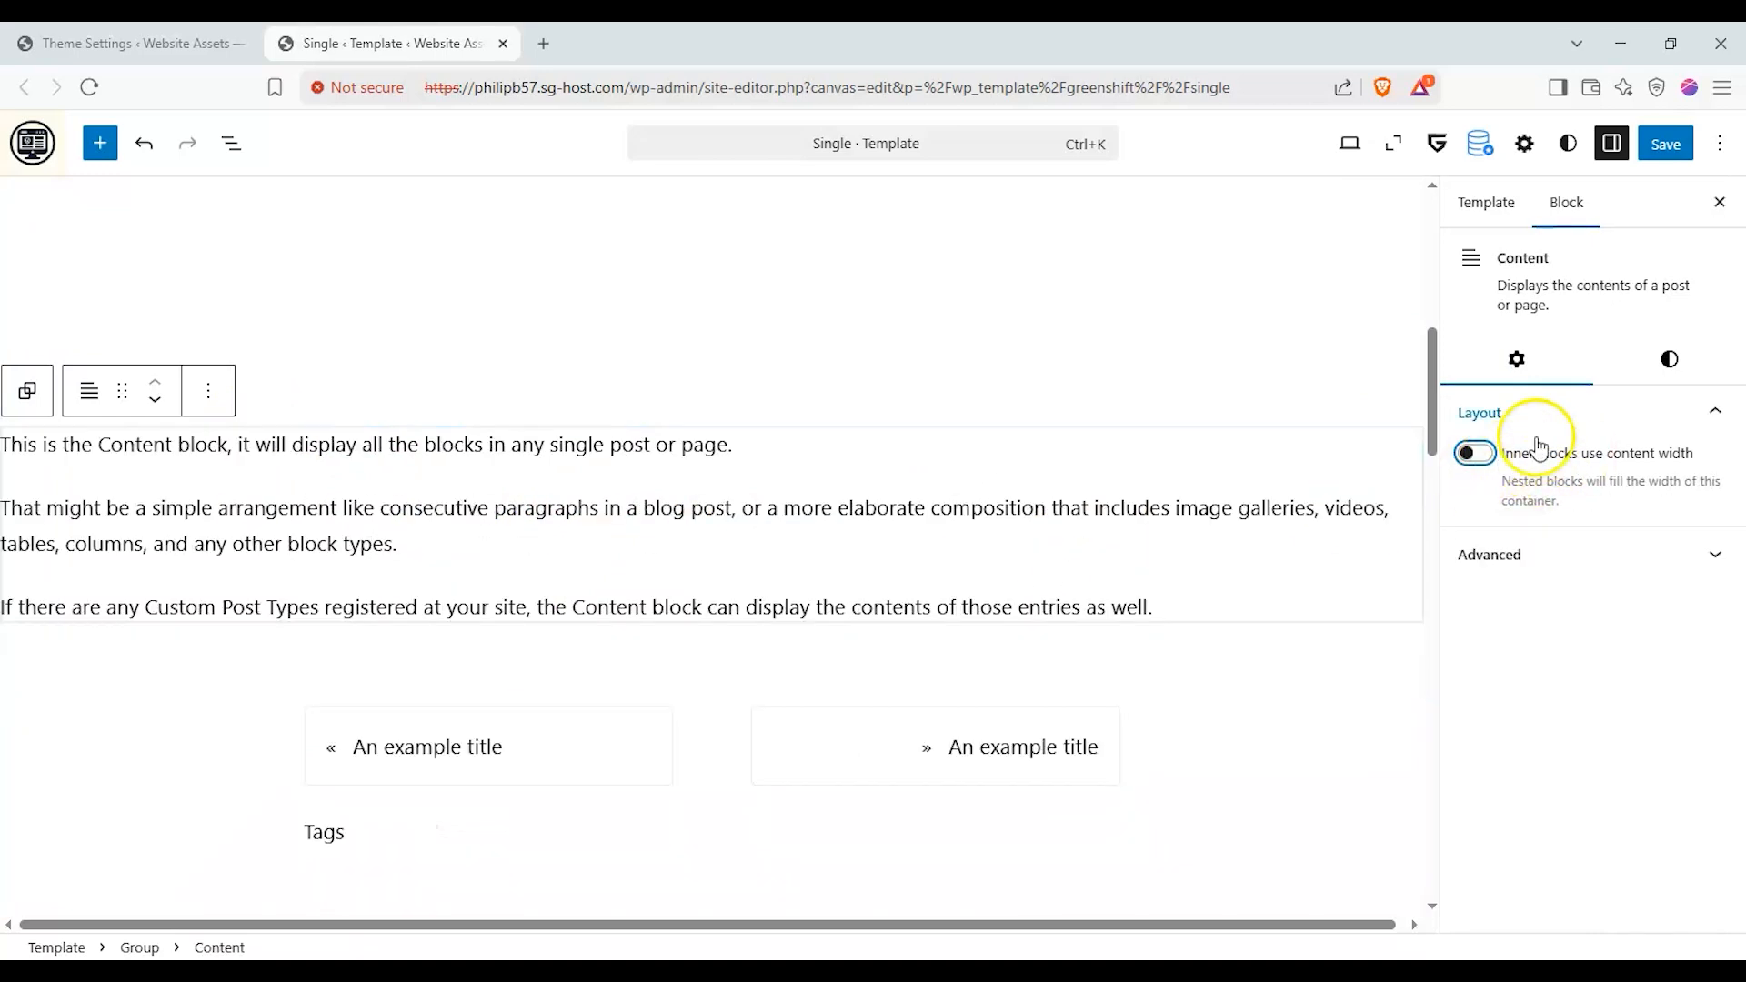
left_click(1468, 455)
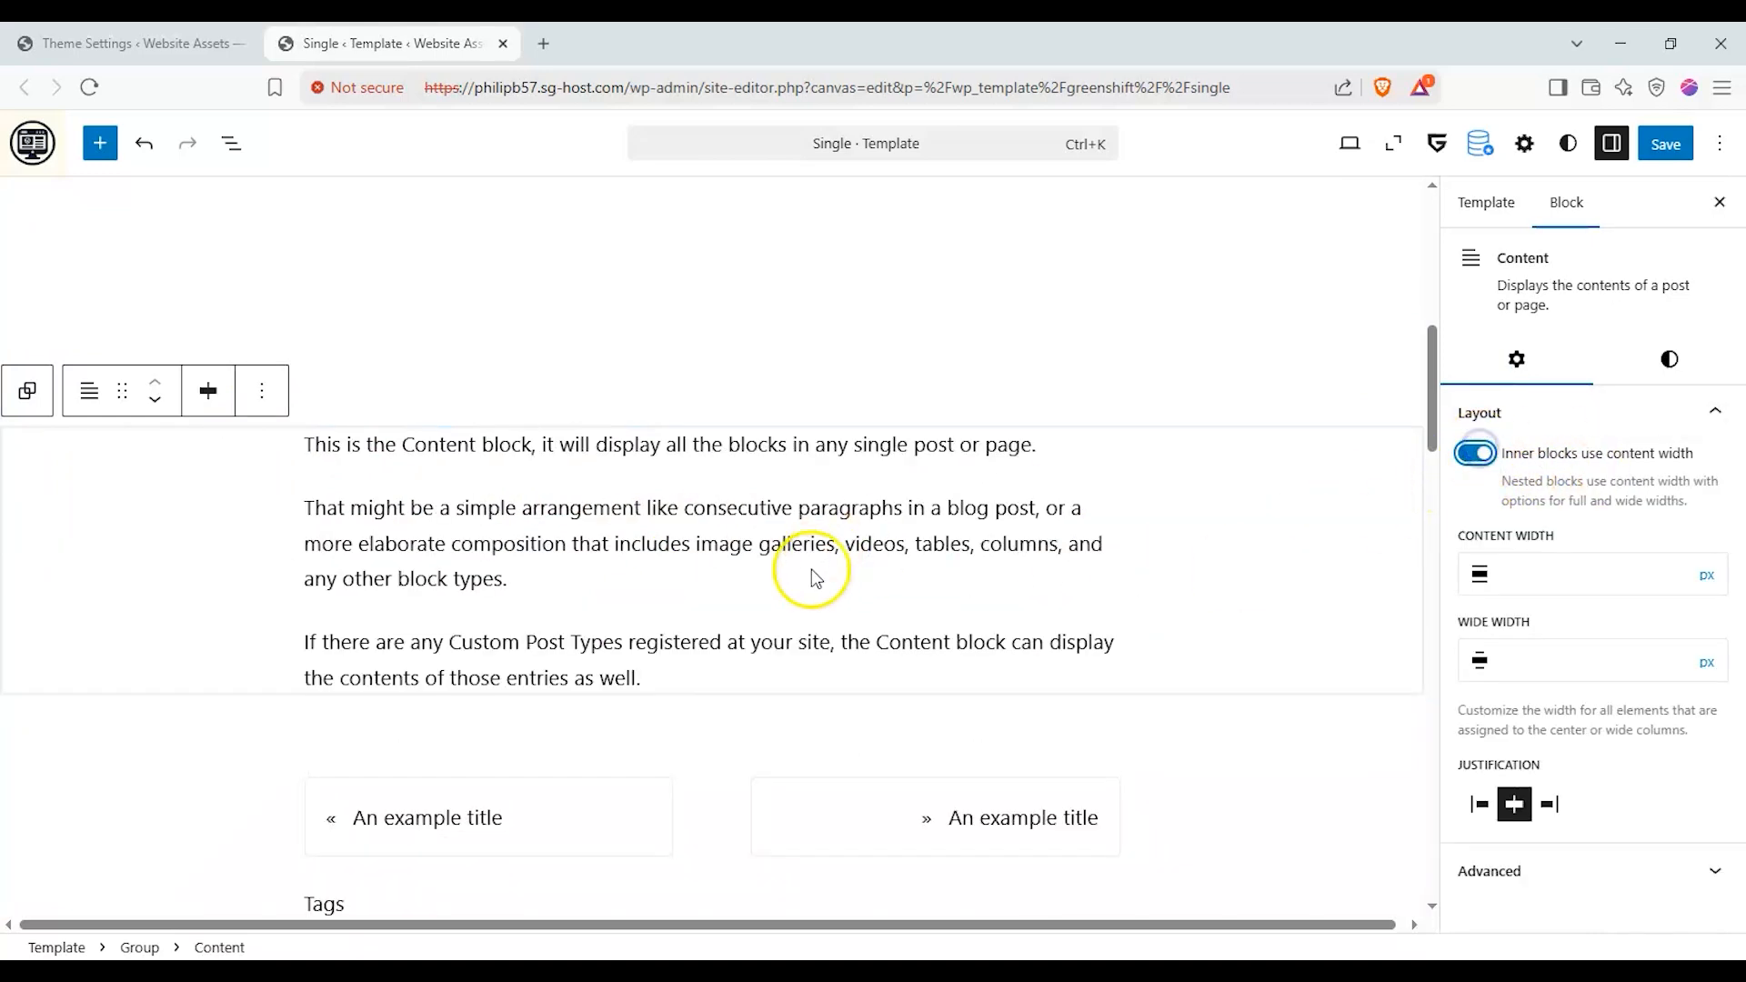
Check the Content block's style settings and return to its general settings
left_click(1653, 355)
scroll(1587, 600, "down", 2)
scroll(1577, 604, "up", 2)
left_click(1513, 359)
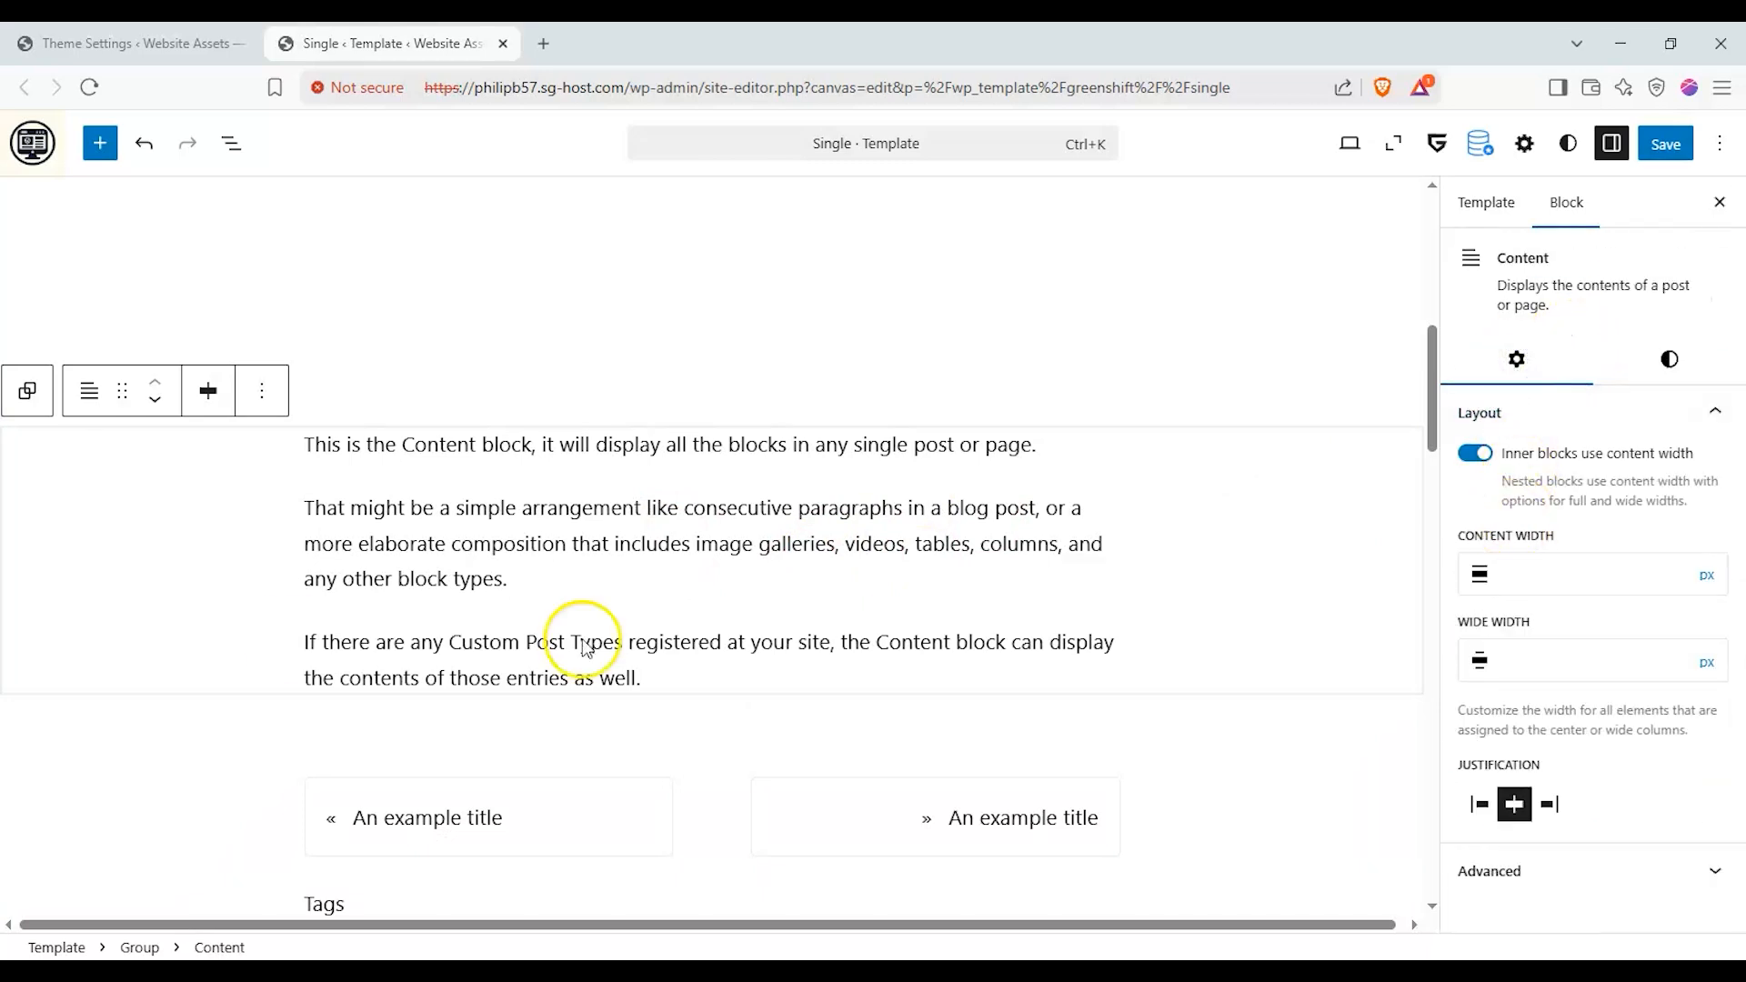
Try other styles on the Tags block below the post navigation and apply the Colored tags style
scroll(402, 593, "down", 3)
scroll(391, 631, "down", 2)
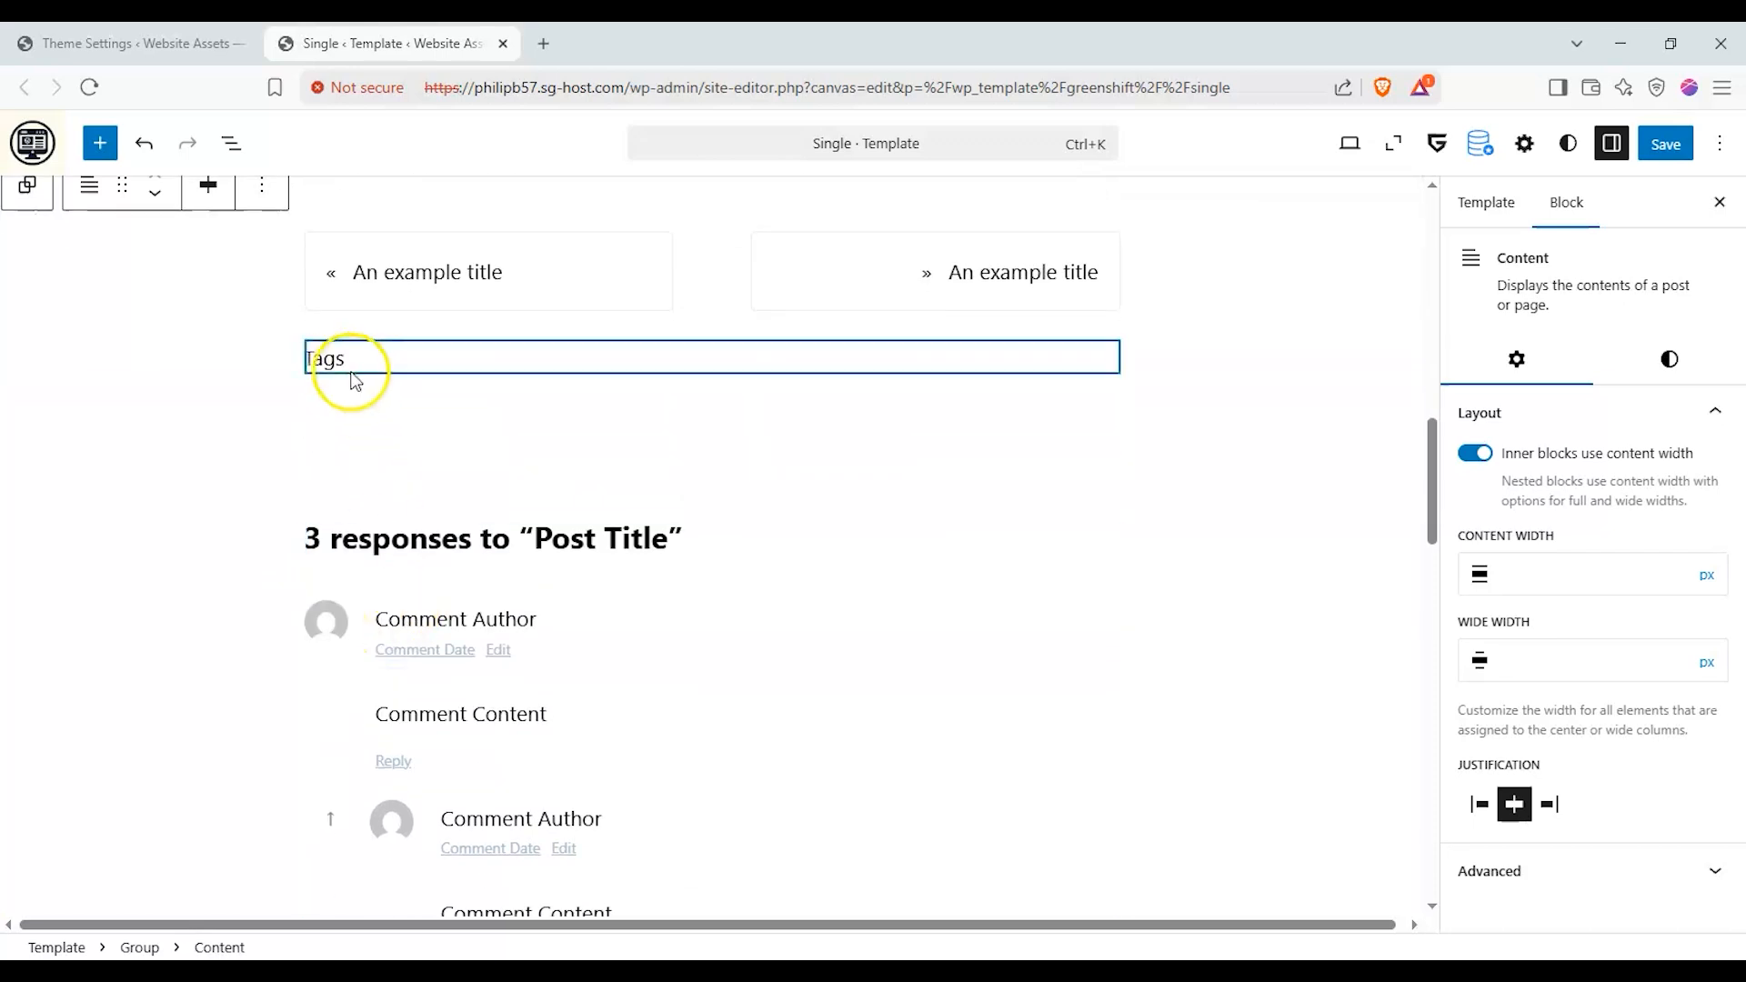
left_click(349, 367)
left_click(1475, 556)
left_click(1532, 576)
left_click(1607, 529)
left_click(1609, 472)
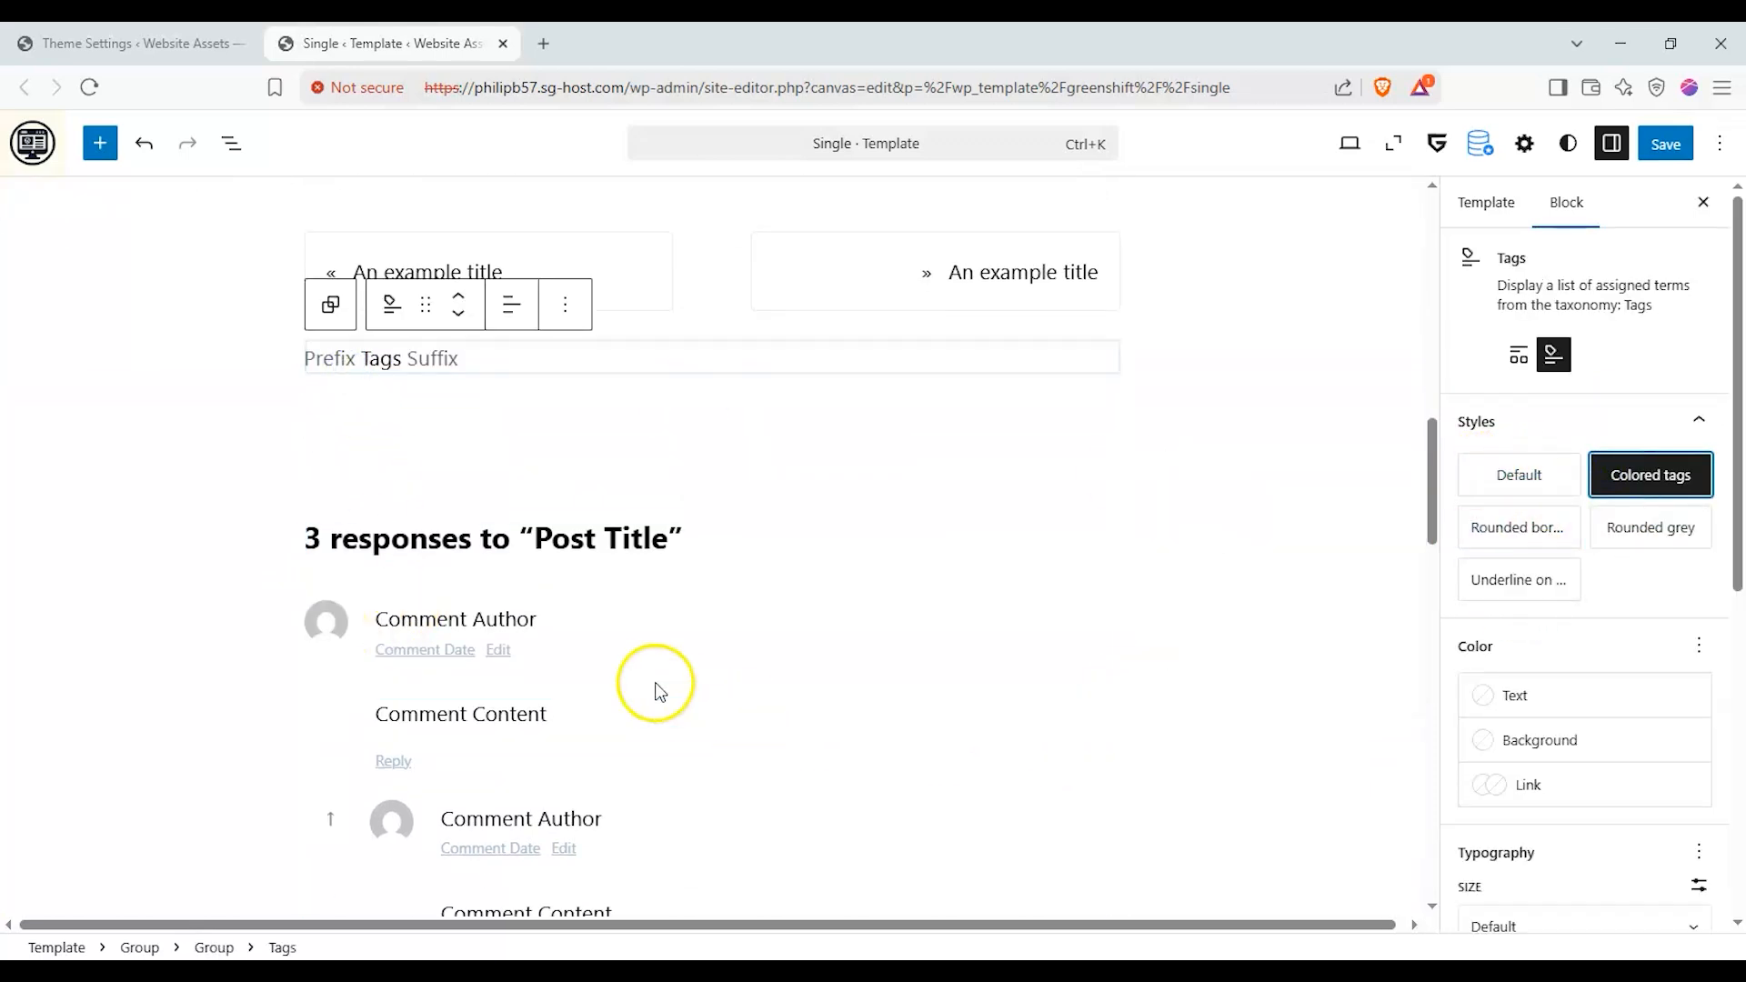
Examine the template's comments section and reply form, then the header and title area above the content
scroll(546, 509, "down", 2)
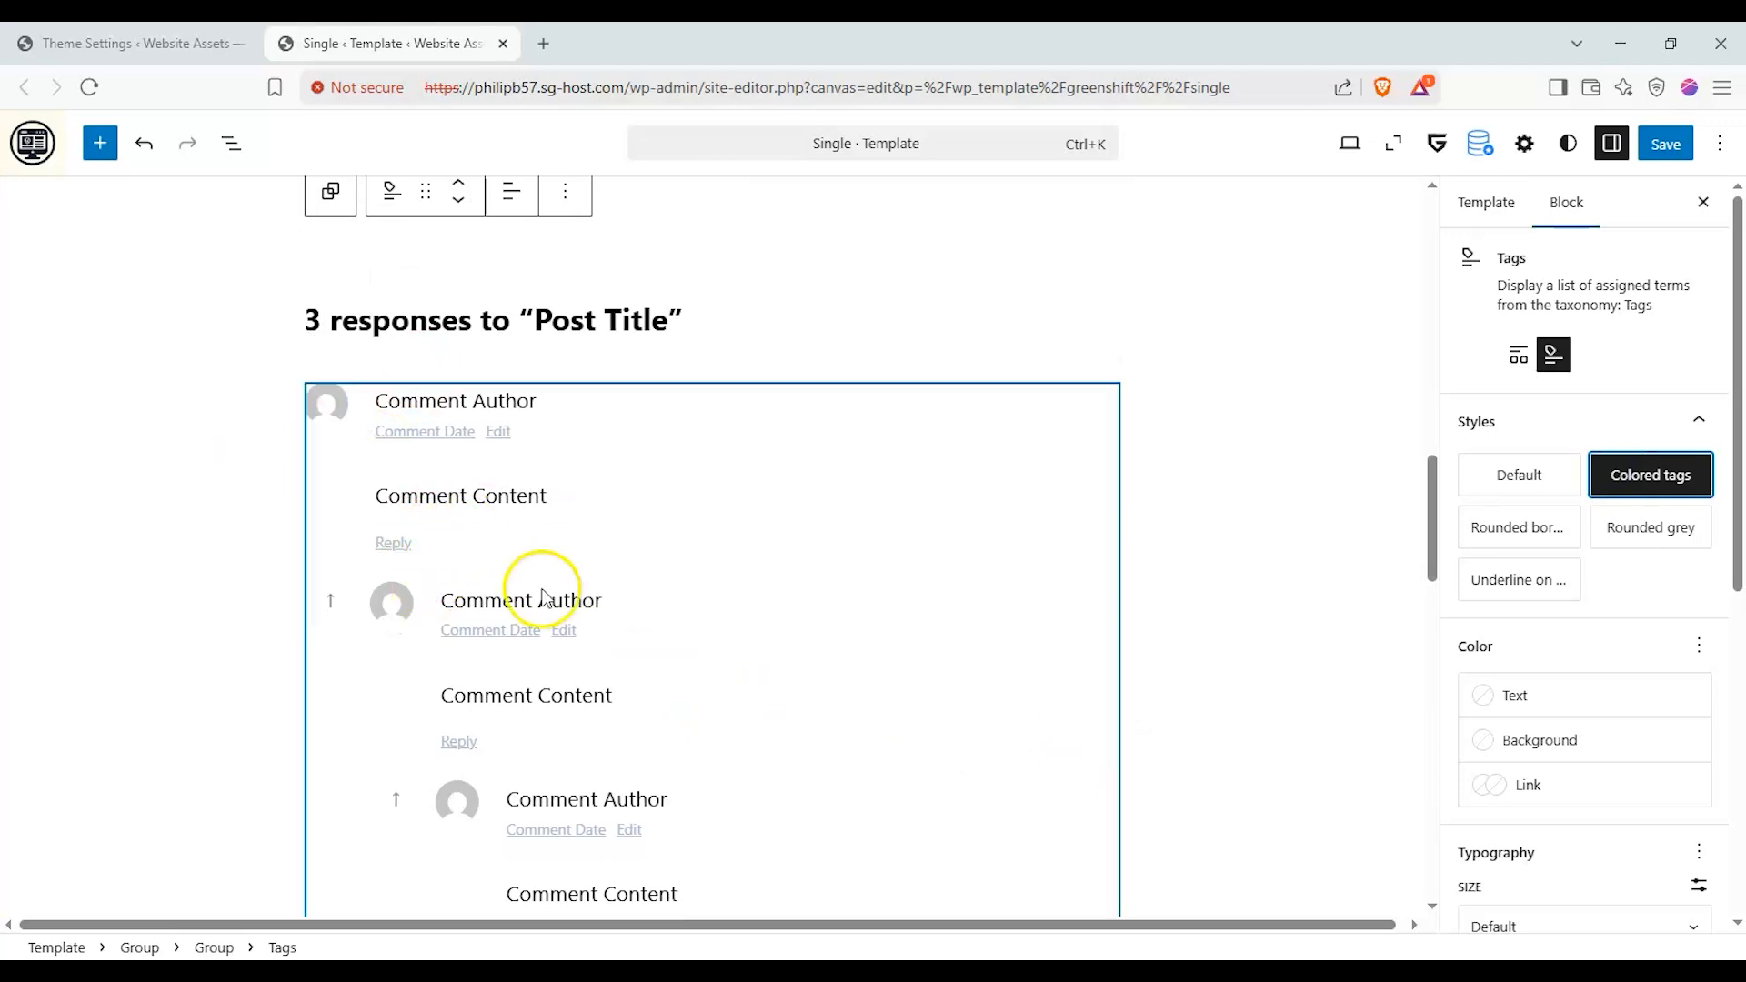
scroll(282, 473, "down", 6)
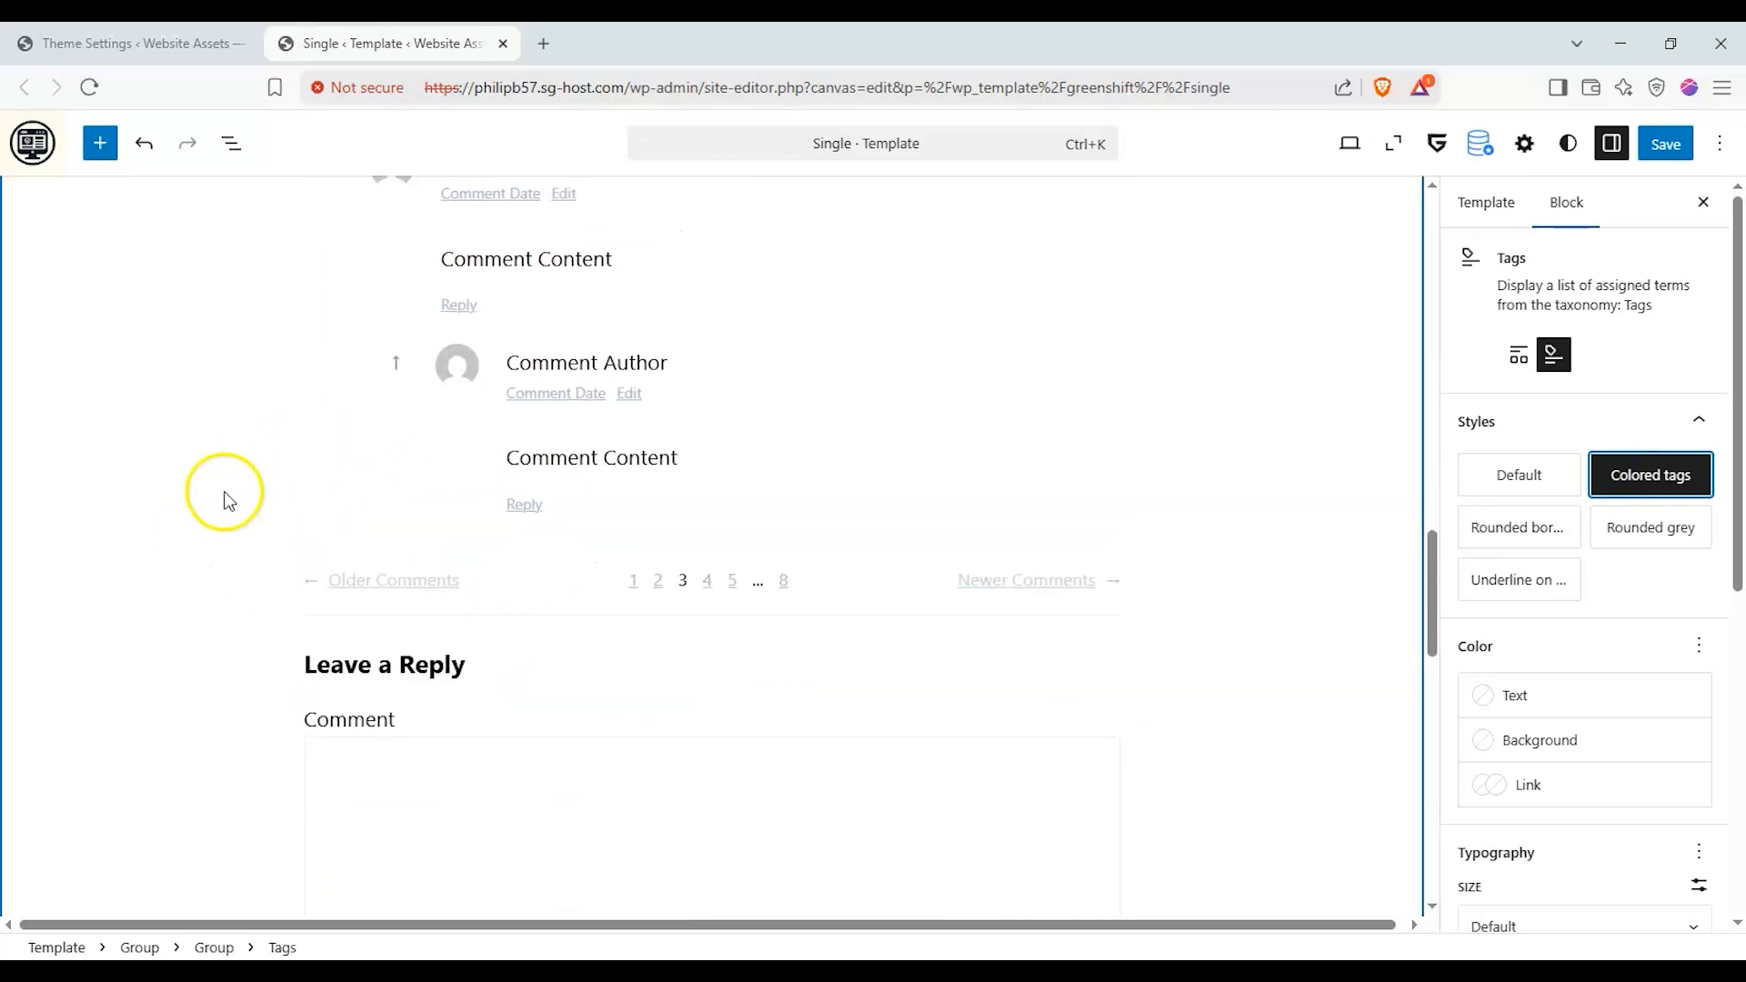
scroll(189, 496, "up", 2)
scroll(189, 496, "down", 6)
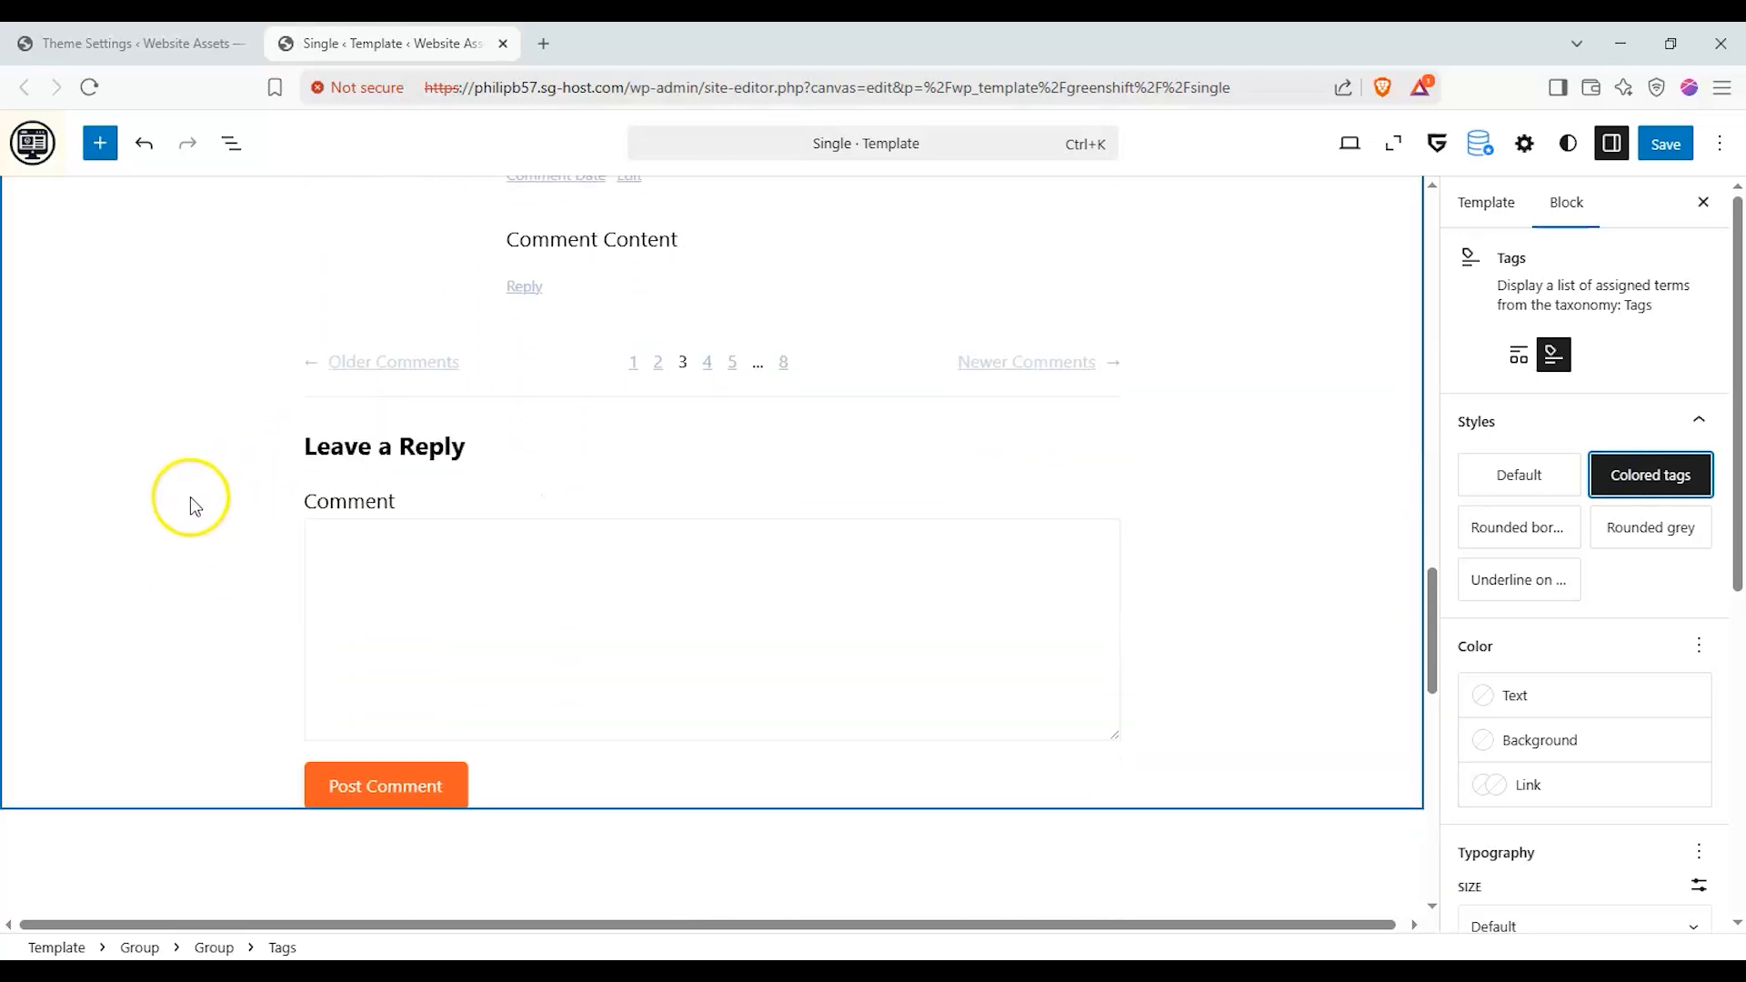
scroll(192, 500, "up", 20)
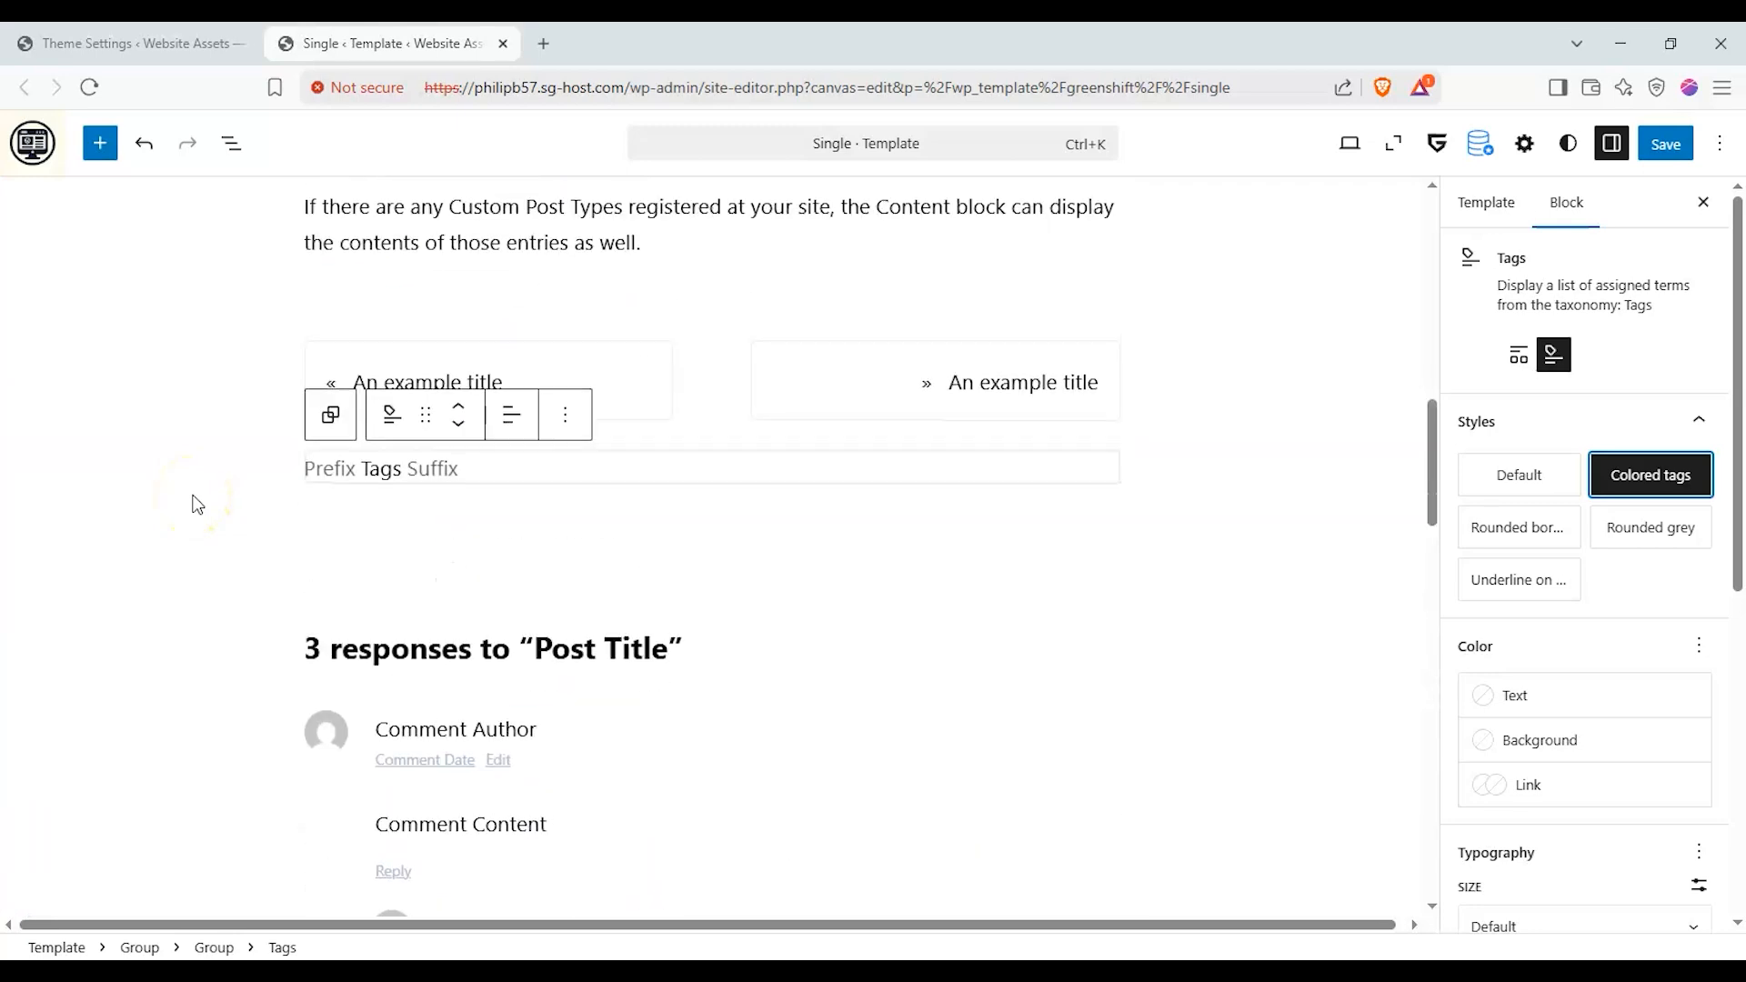
scroll(192, 504, "up", 2)
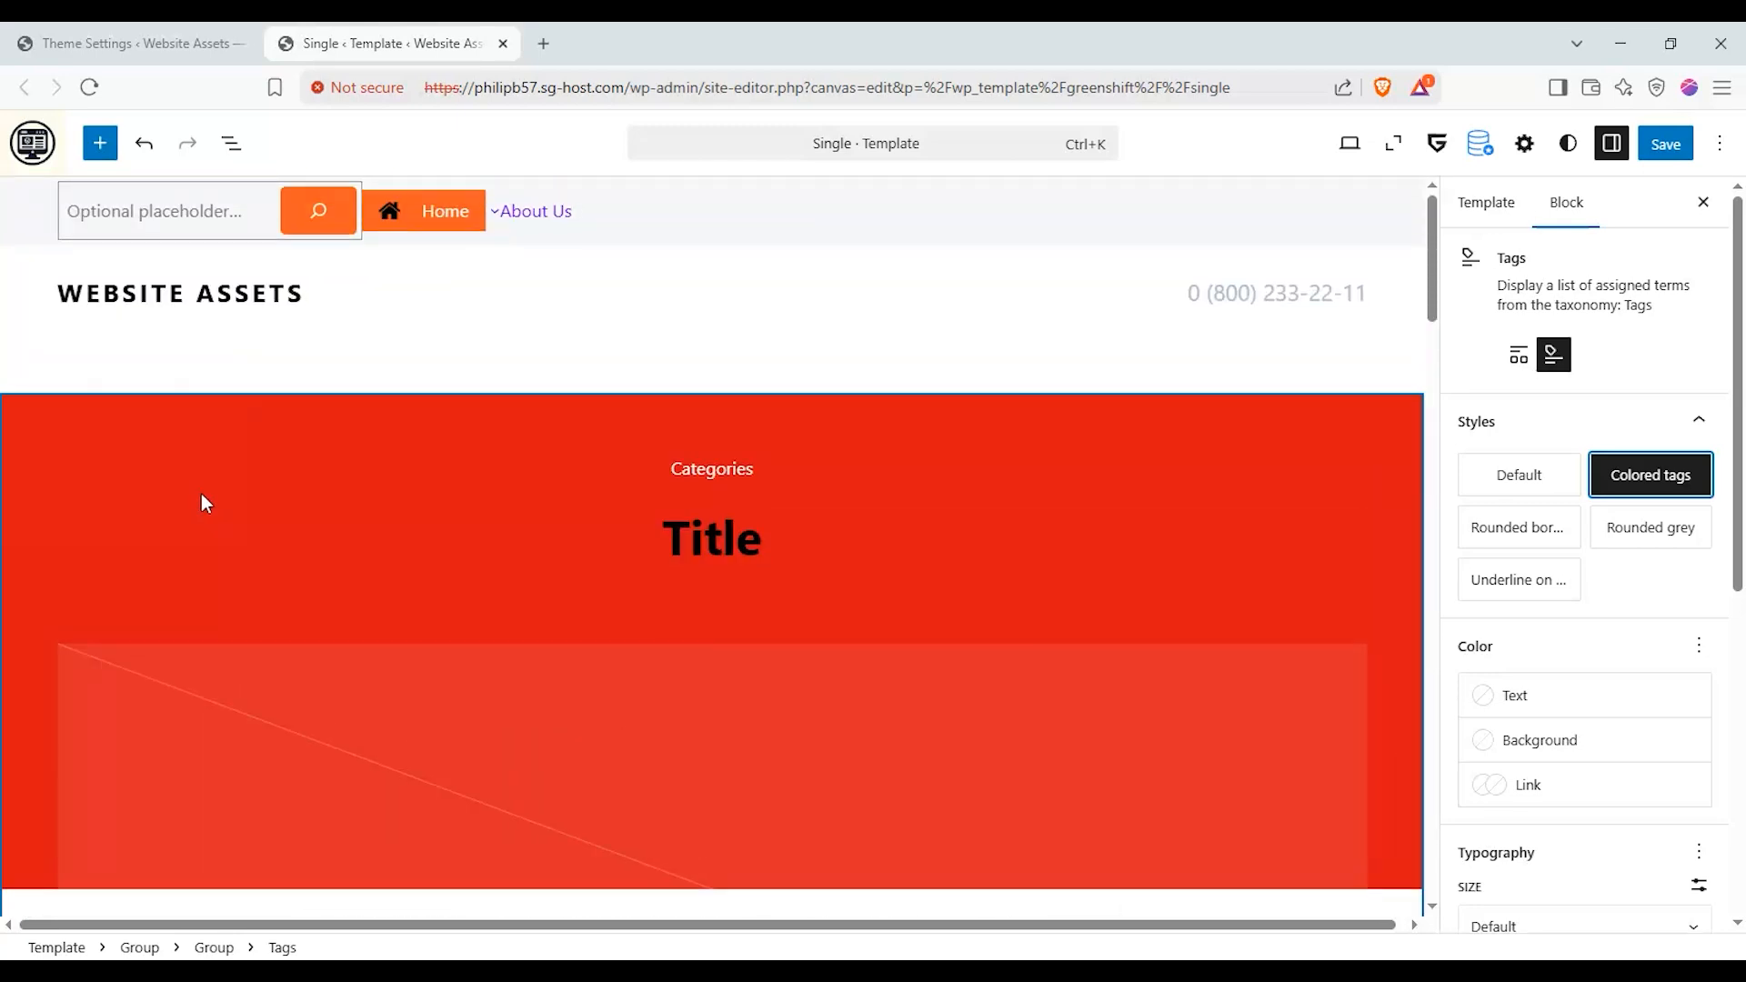
scroll(7, 323, "down", 5)
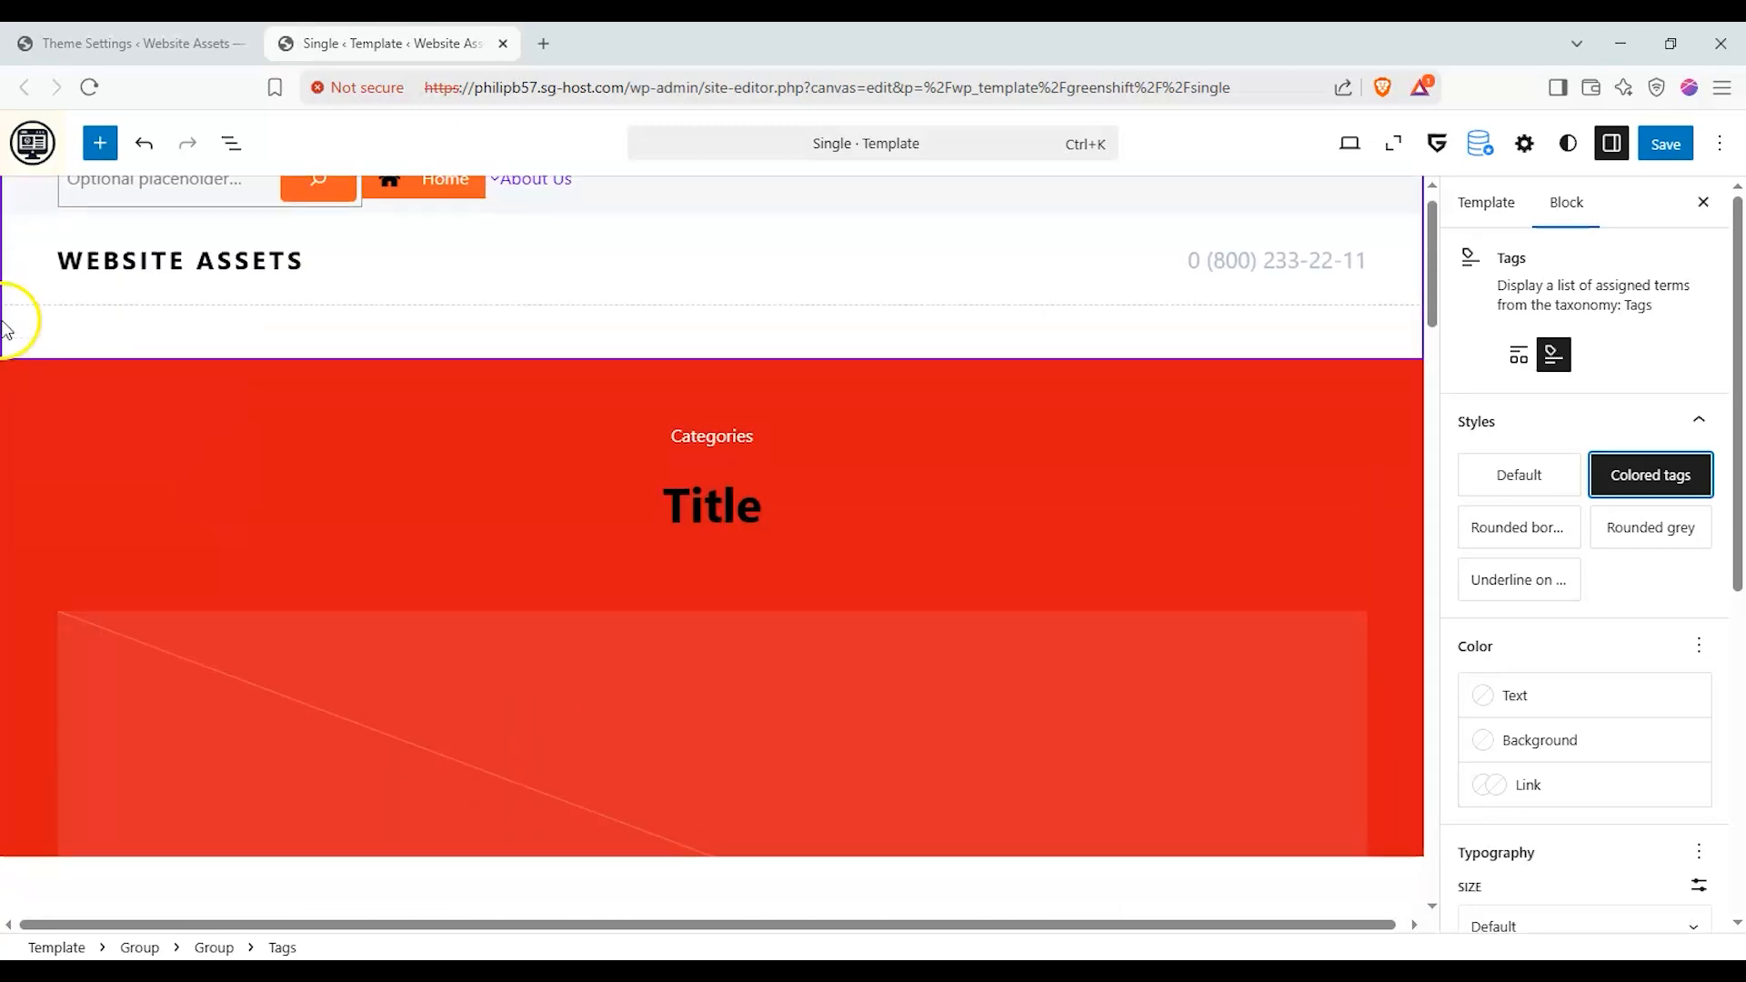
scroll(7, 329, "up", 2)
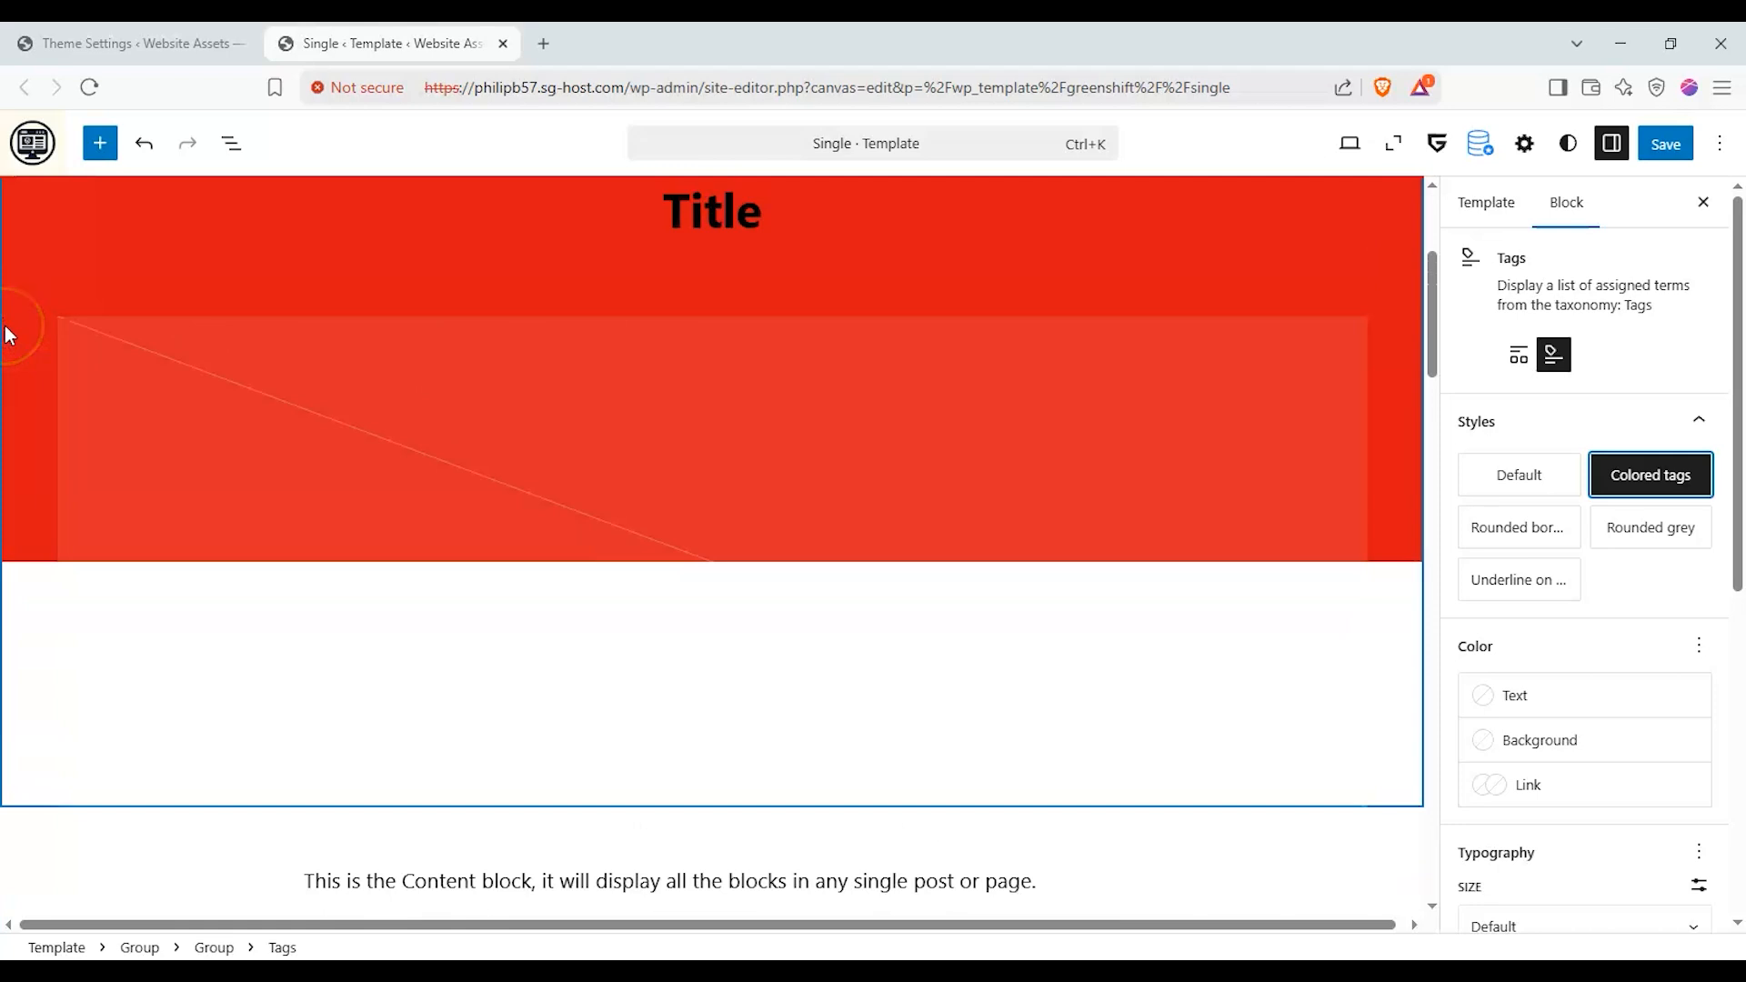
scroll(8, 331, "up", 3)
scroll(280, 391, "down", 2)
scroll(451, 406, "up", 1)
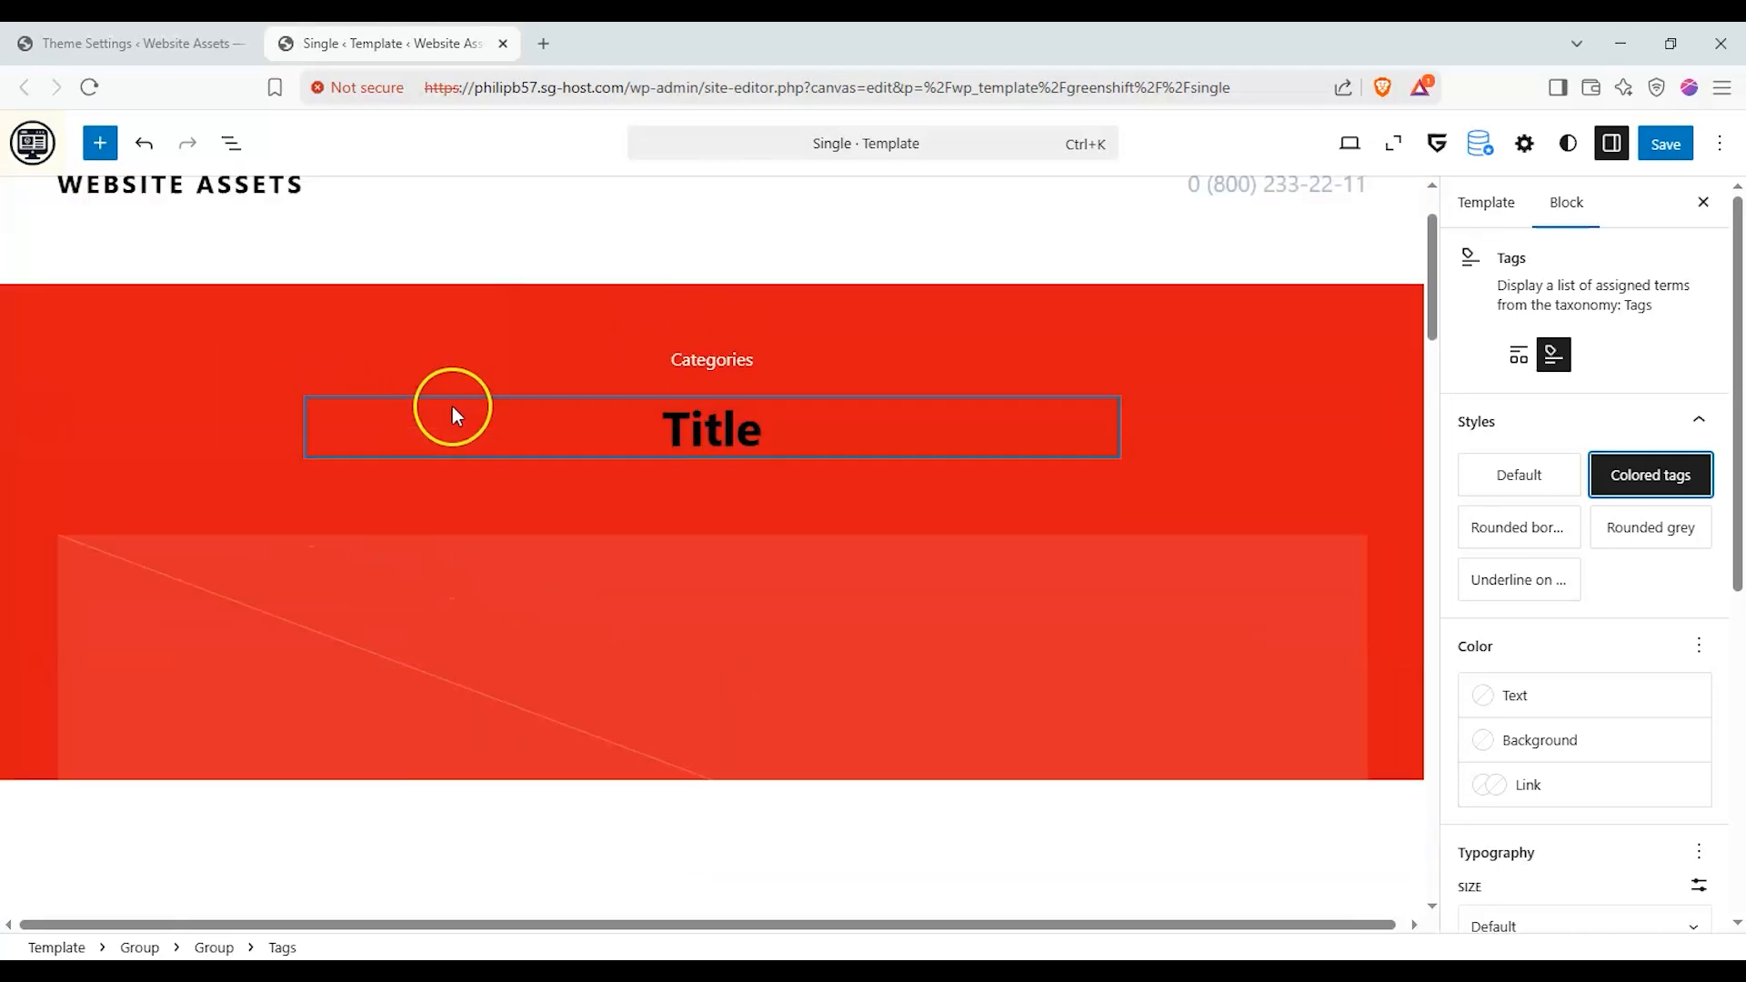
scroll(159, 411, "up", 1)
scroll(122, 418, "down", 3)
scroll(854, 342, "up", 2)
Align the Title block's text left
left_click(745, 411)
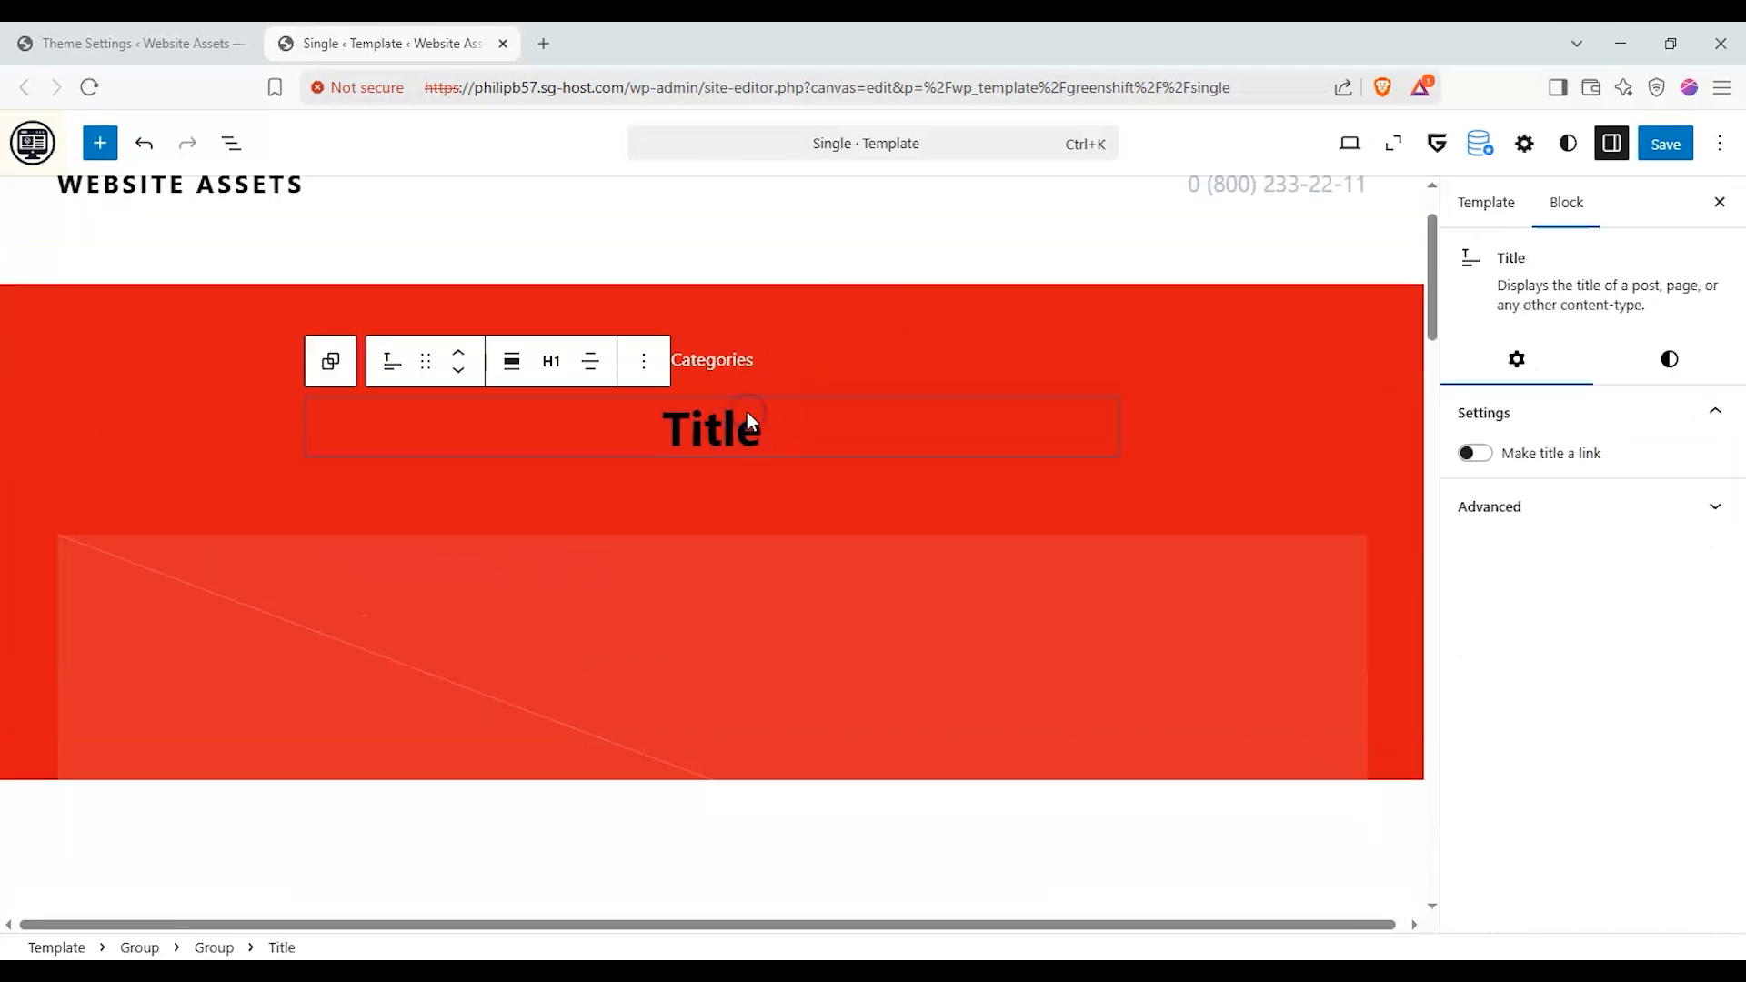
left_click(591, 361)
left_click(644, 458)
left_click(956, 378)
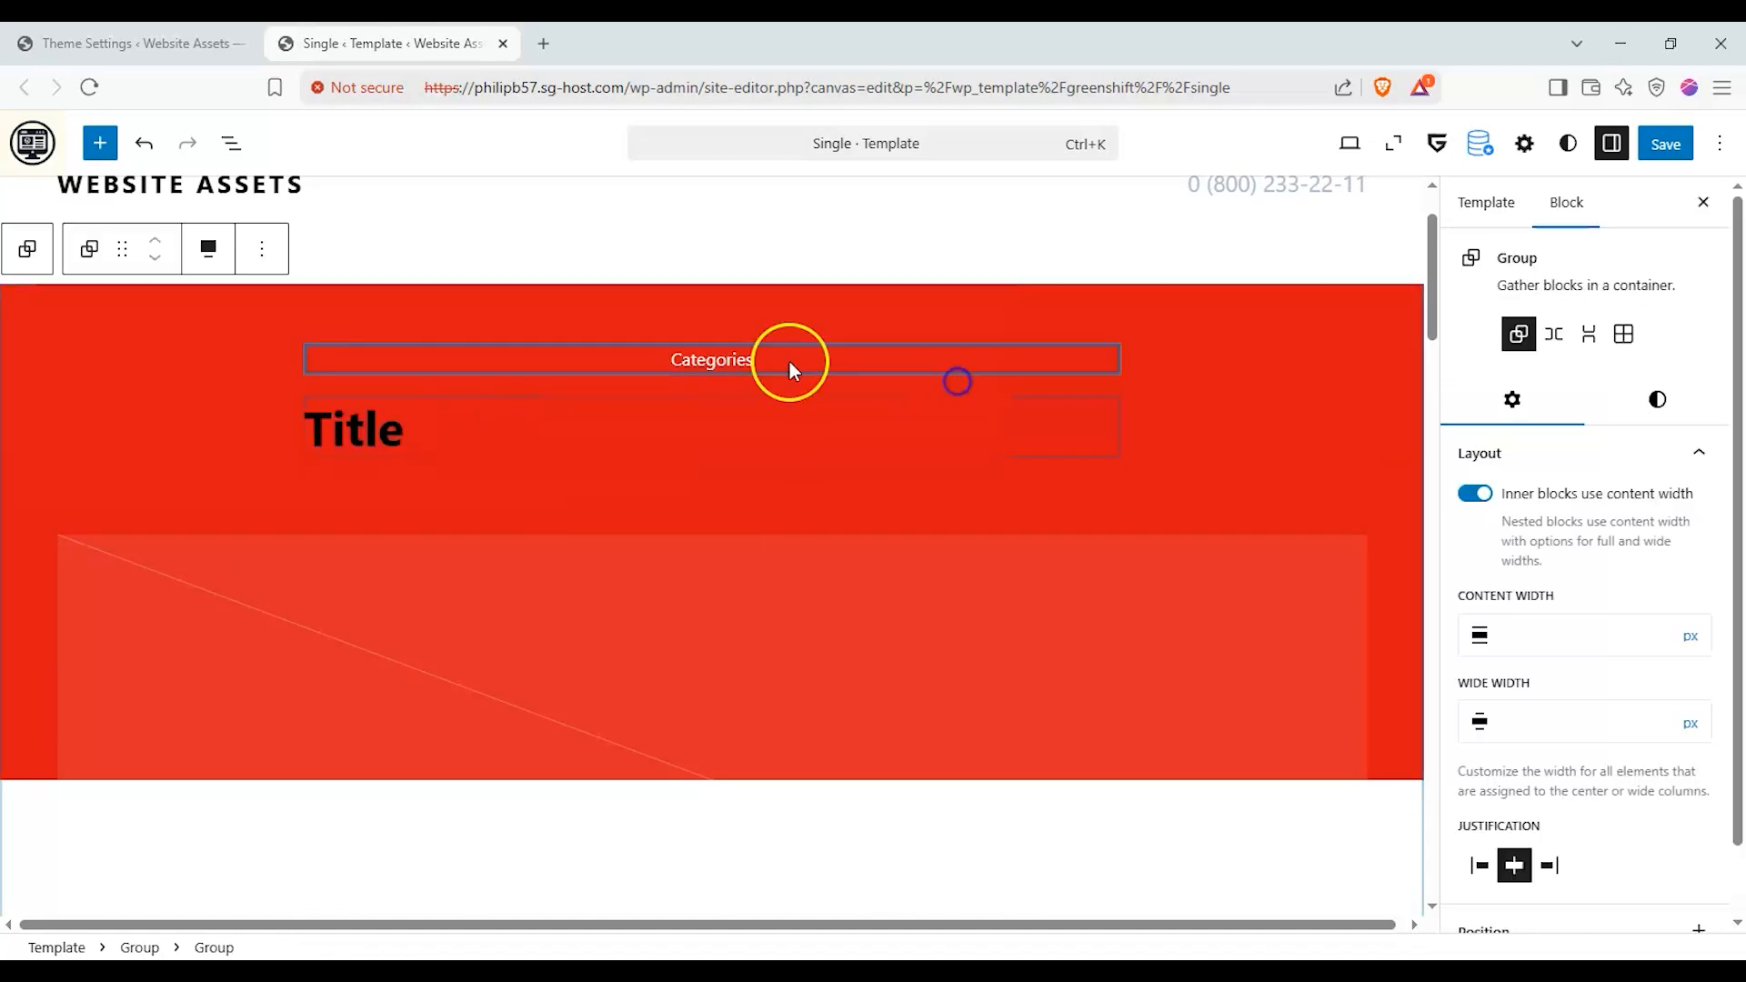
Align the Categories text right and move the Title block in front of it so both share one row
left_click(781, 359)
left_click(513, 314)
left_click(617, 469)
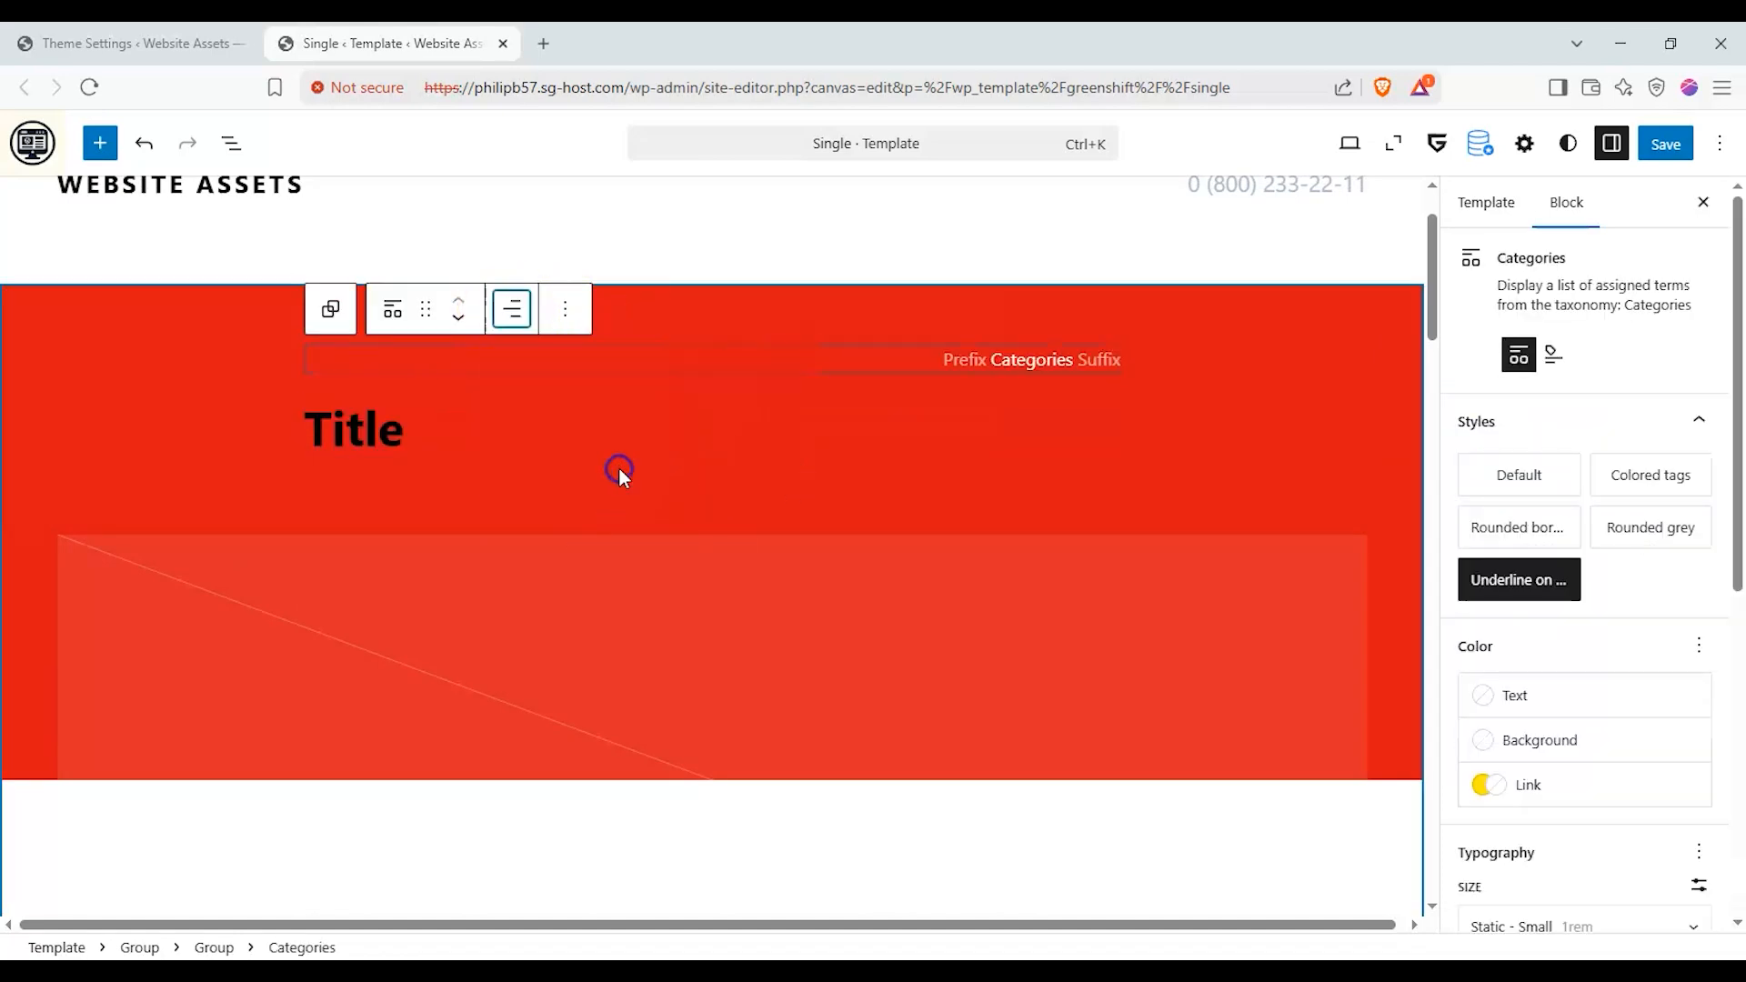
left_click(673, 427)
left_click_drag(412, 375, 307, 342)
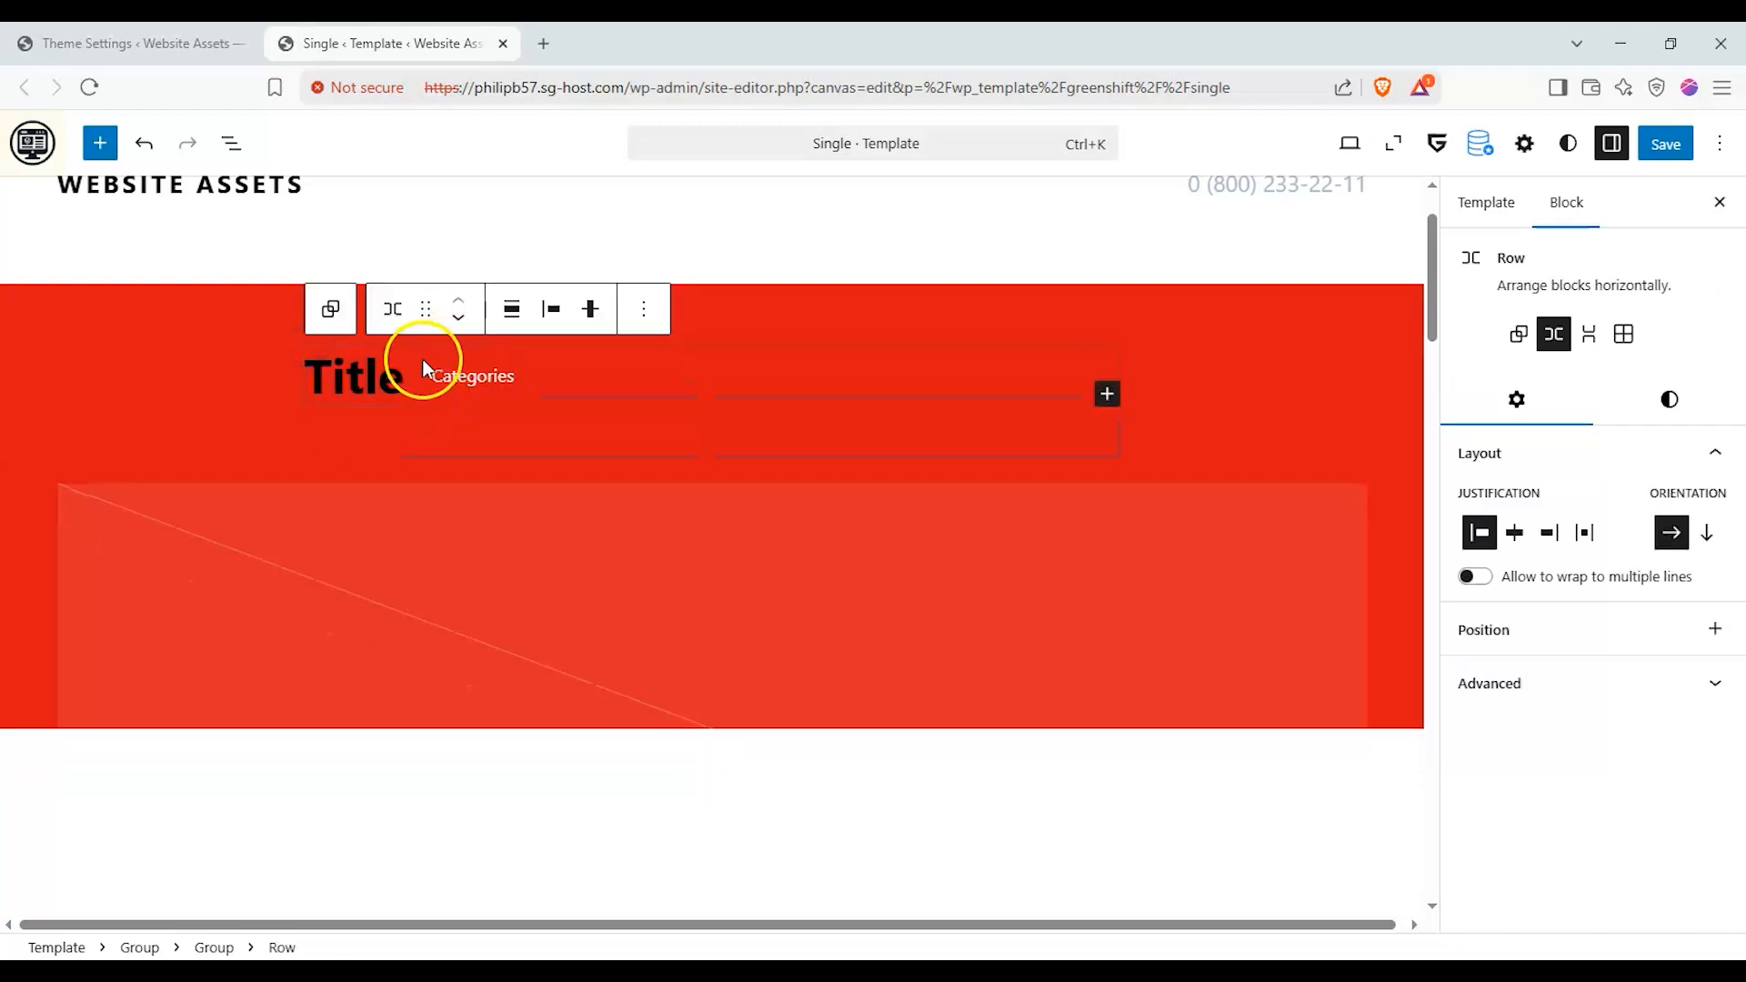
Move the Comments Form block above the comments list and its responses heading
scroll(918, 409, "down", 2)
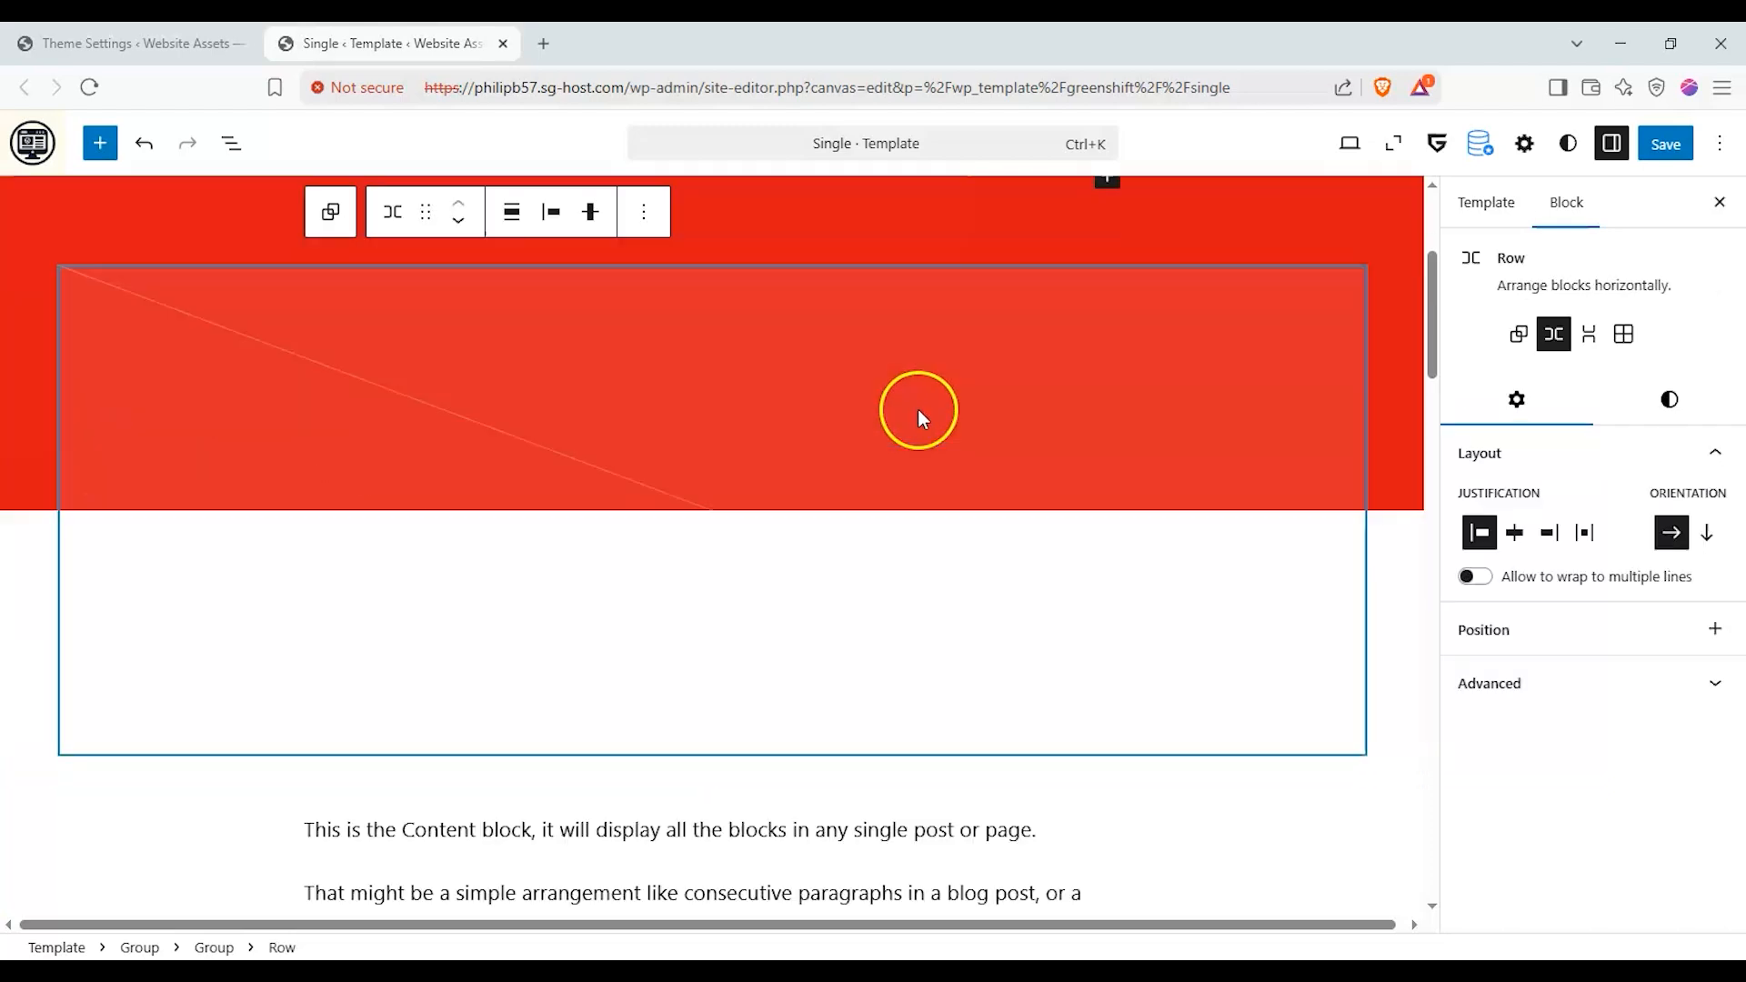
scroll(903, 434, "down", 2)
scroll(904, 436, "down", 3)
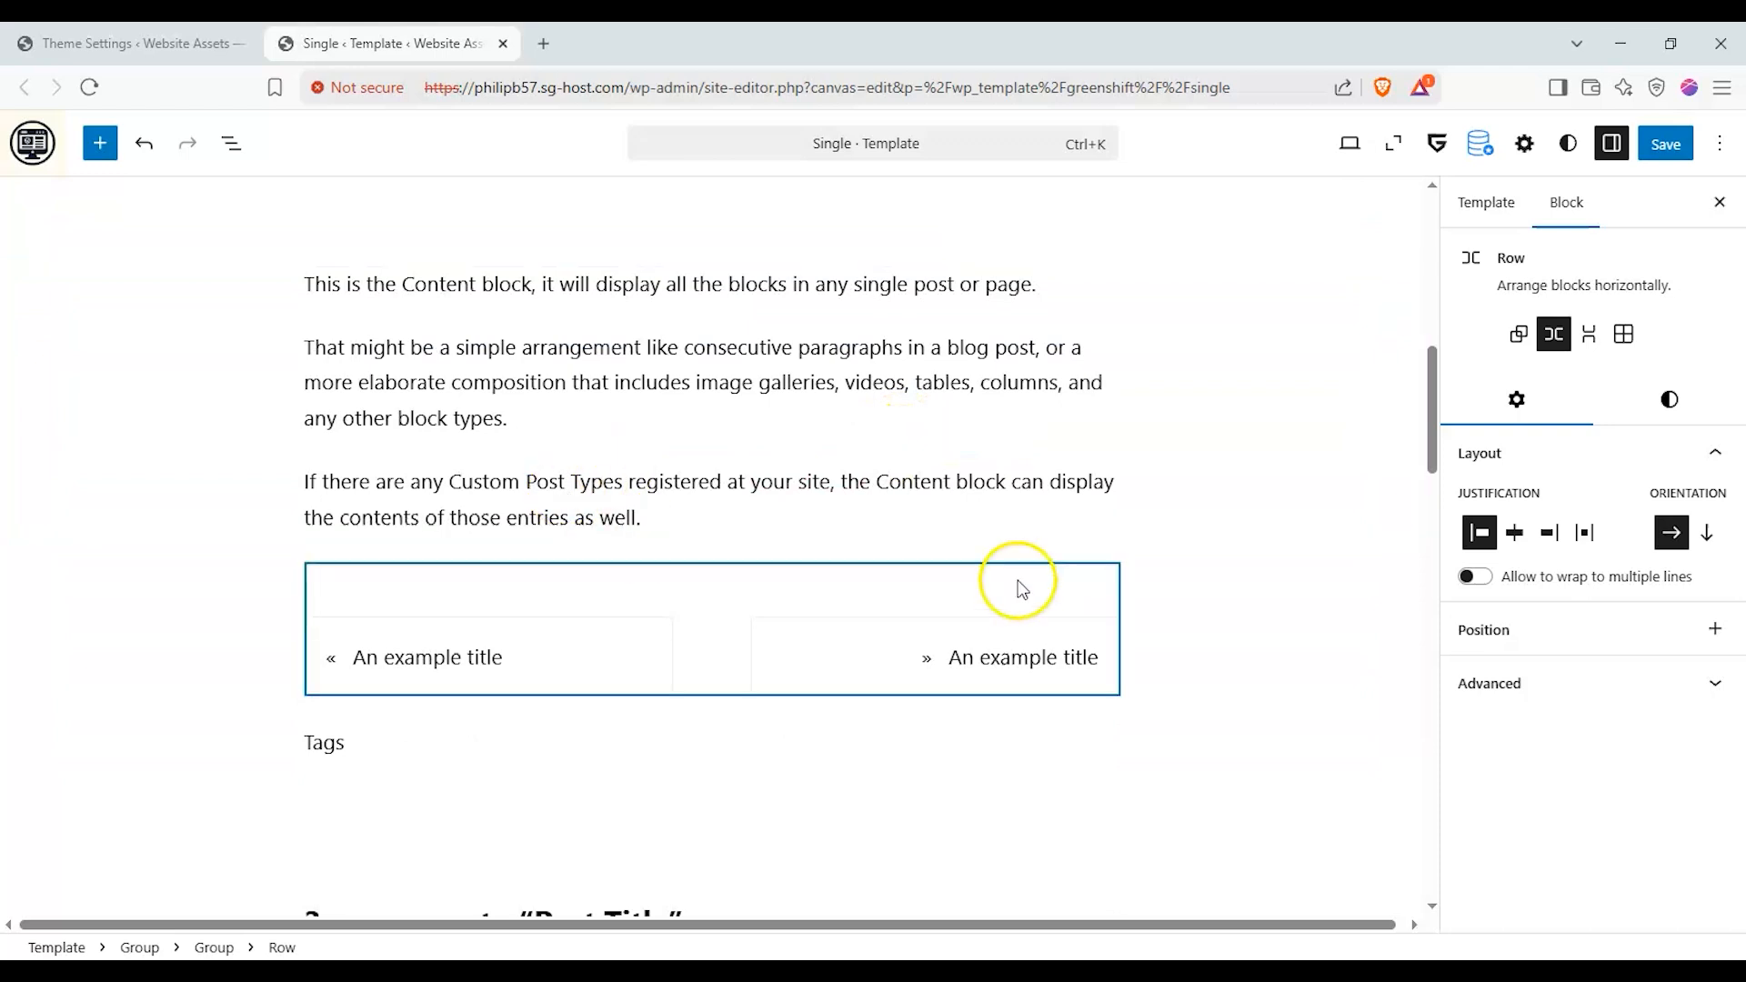
scroll(909, 564, "down", 3)
scroll(348, 435, "down", 5)
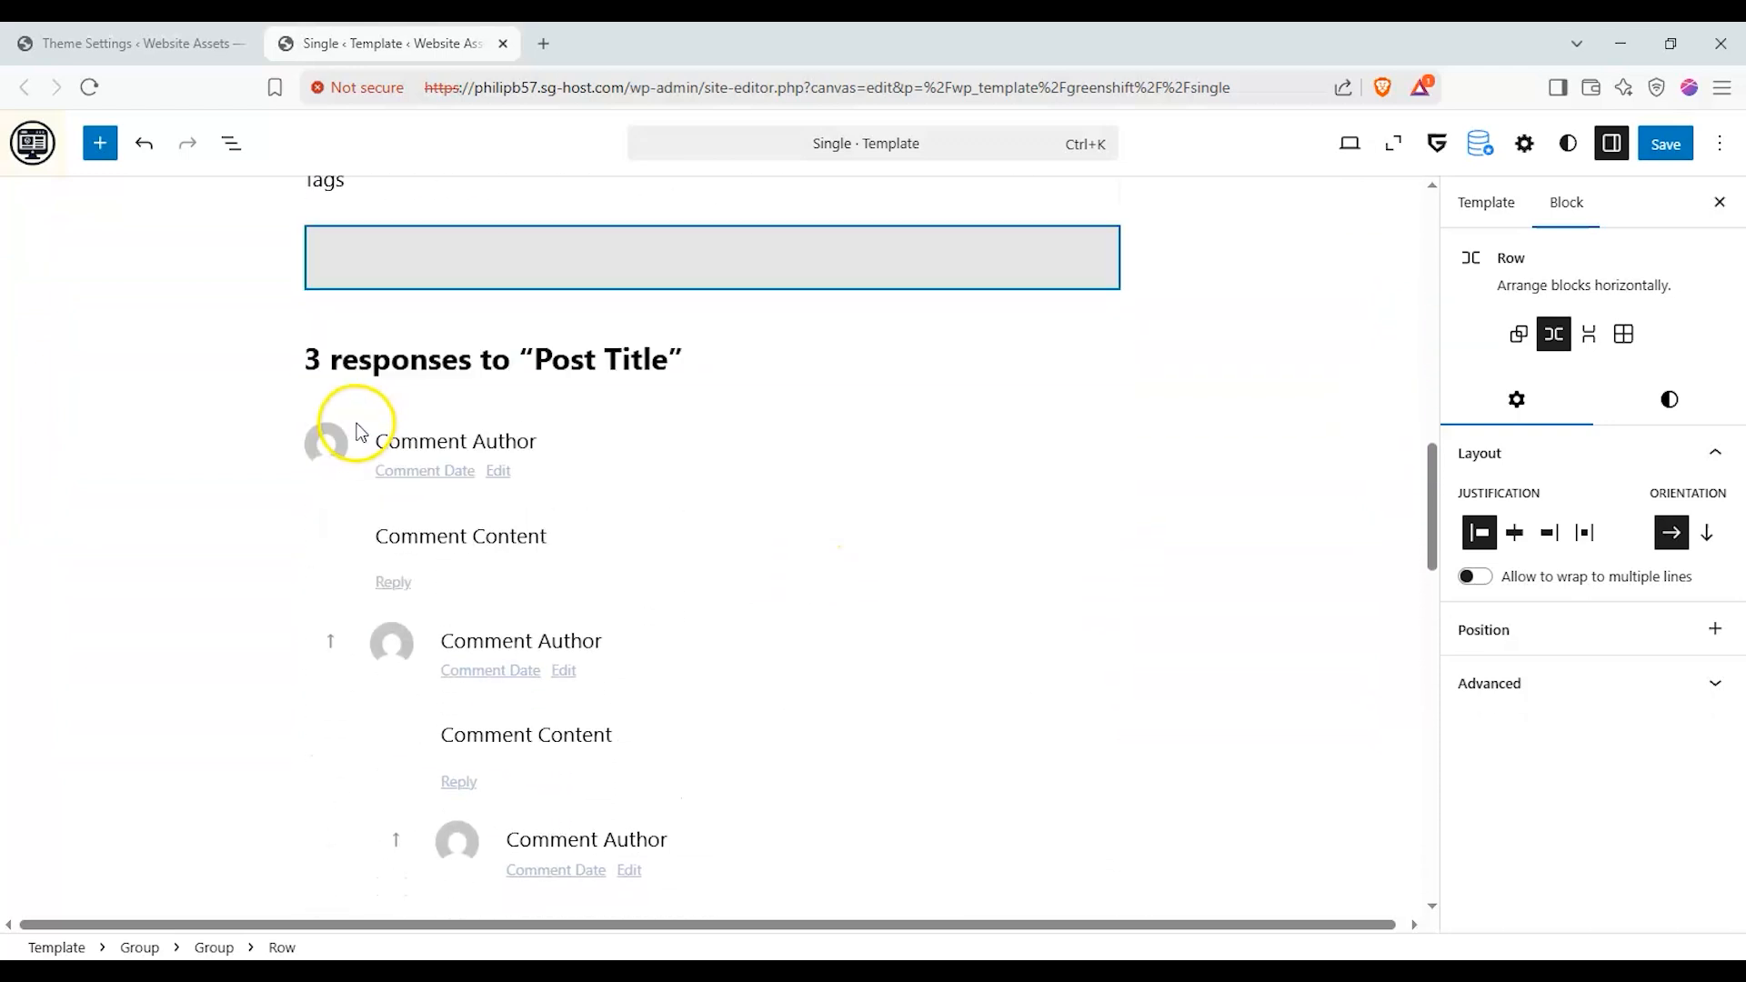
scroll(348, 428, "down", 9)
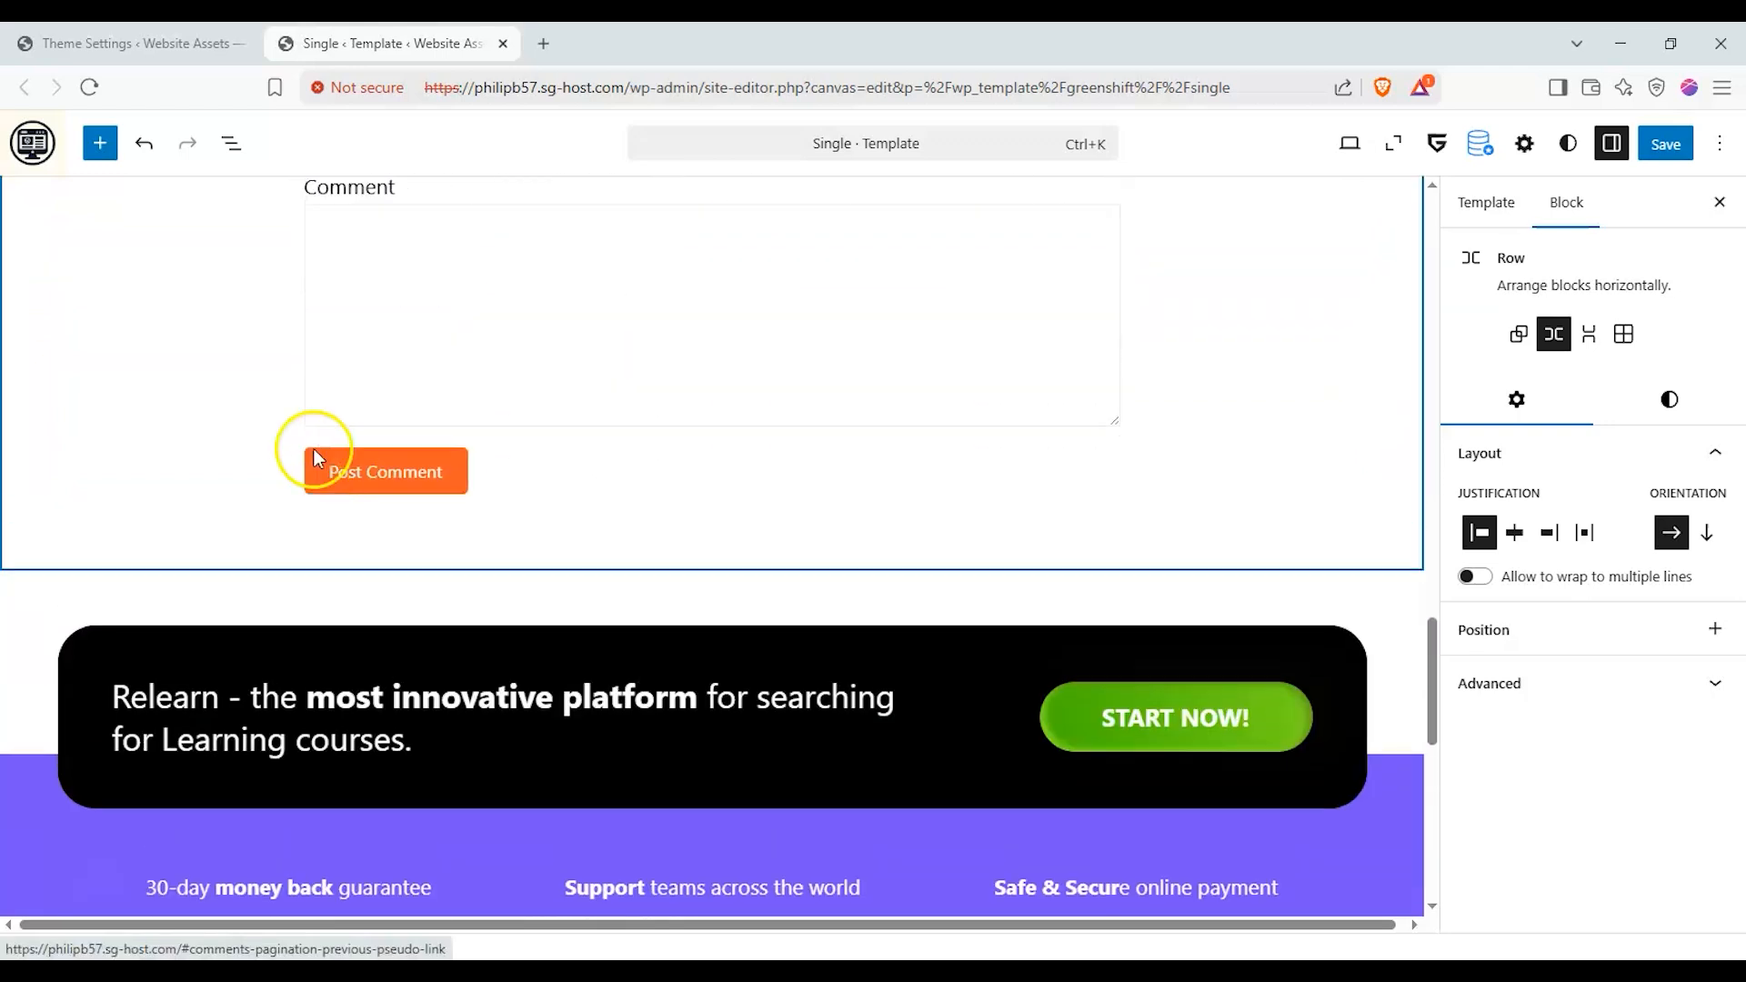
scroll(313, 455, "up", 3)
left_click(450, 725)
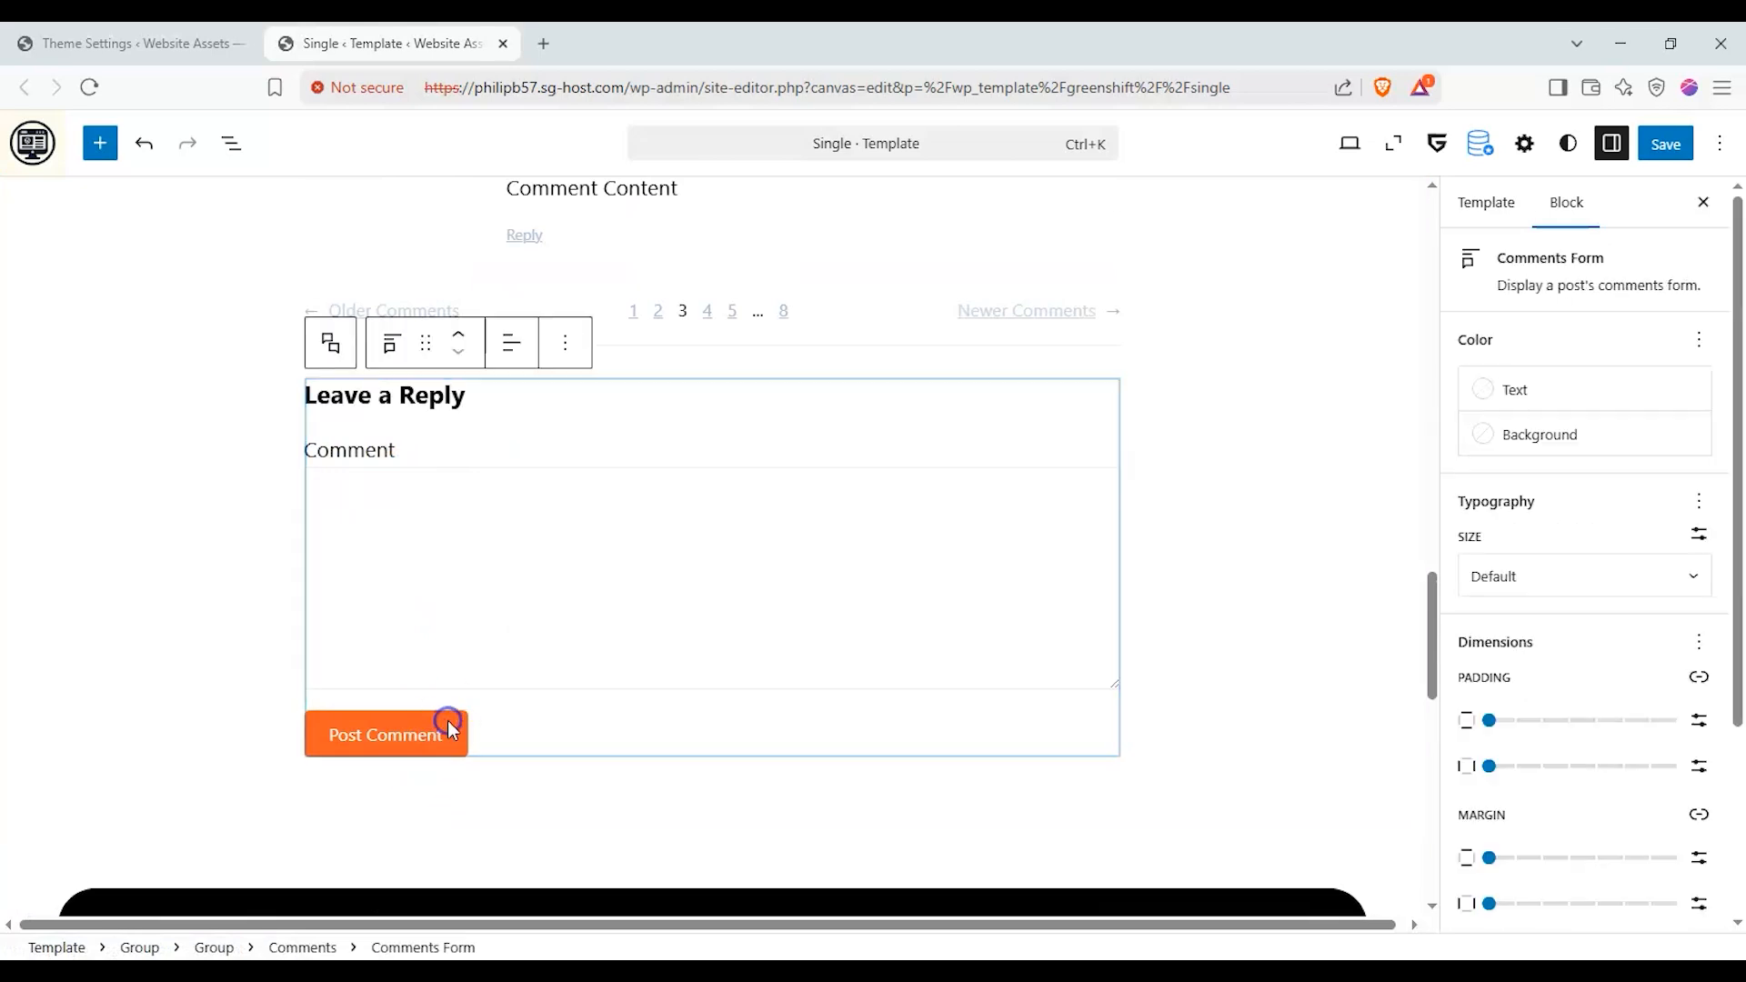
left_click_drag(424, 350, 429, 435)
scroll(439, 760, "up", 6)
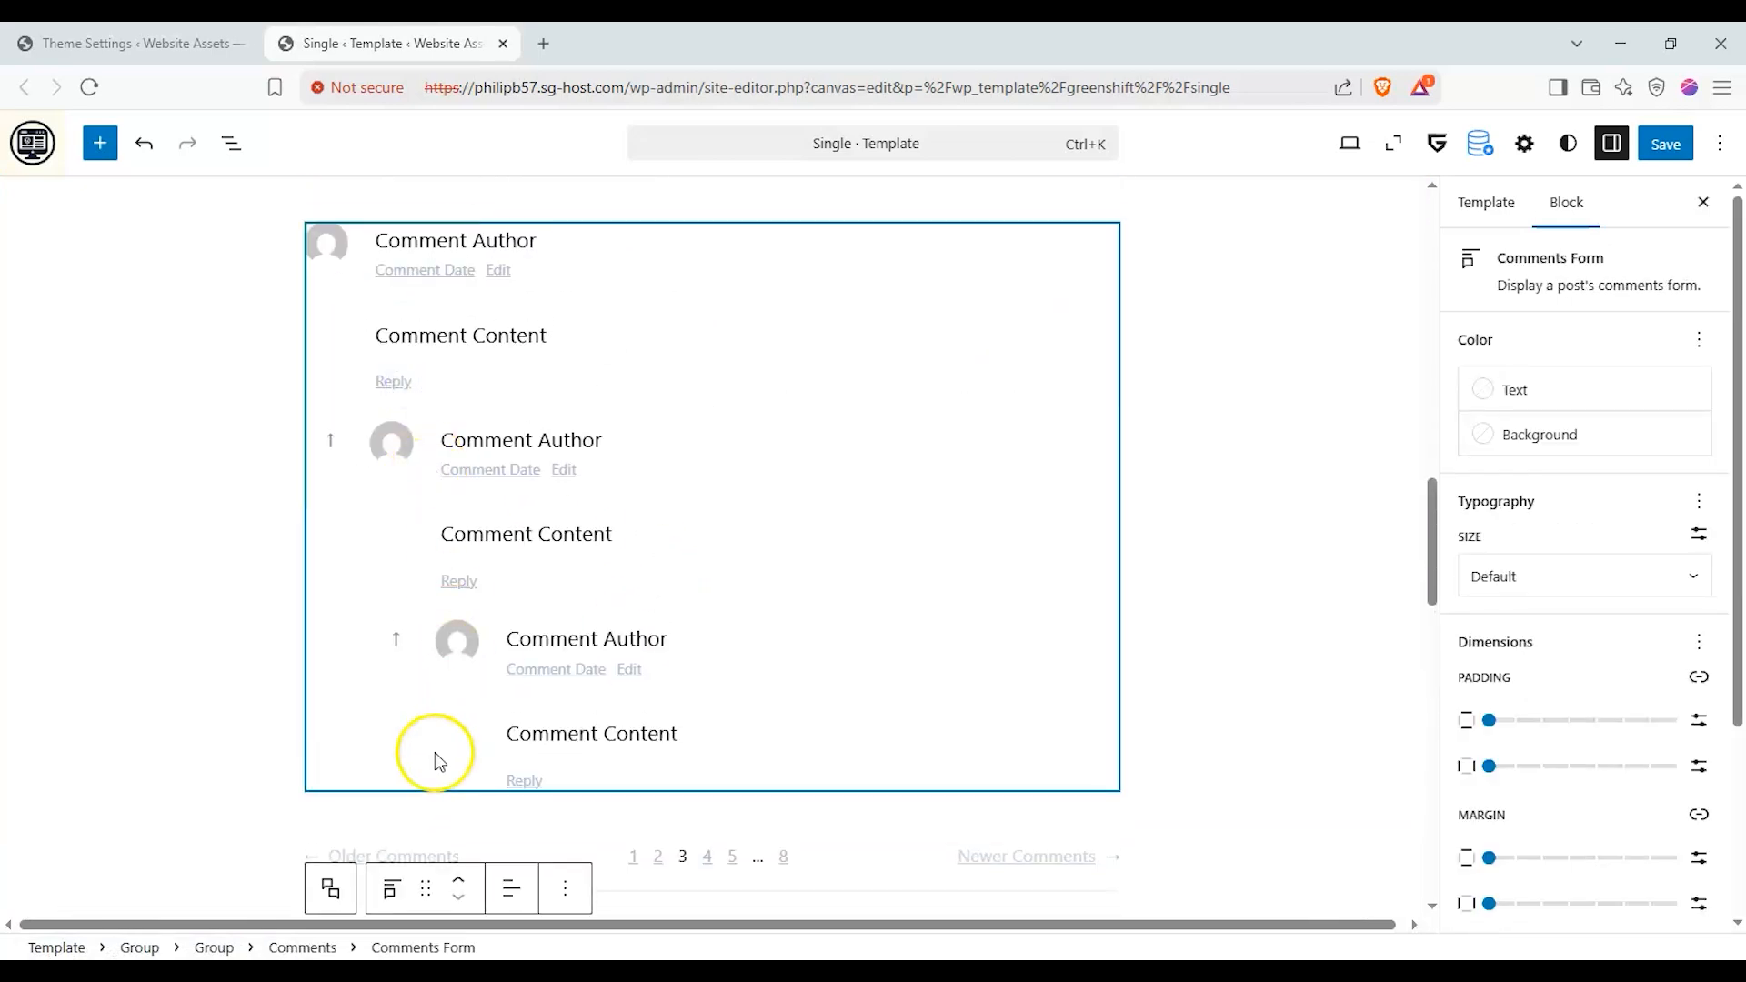
scroll(506, 564, "up", 5)
scroll(481, 794, "down", 3)
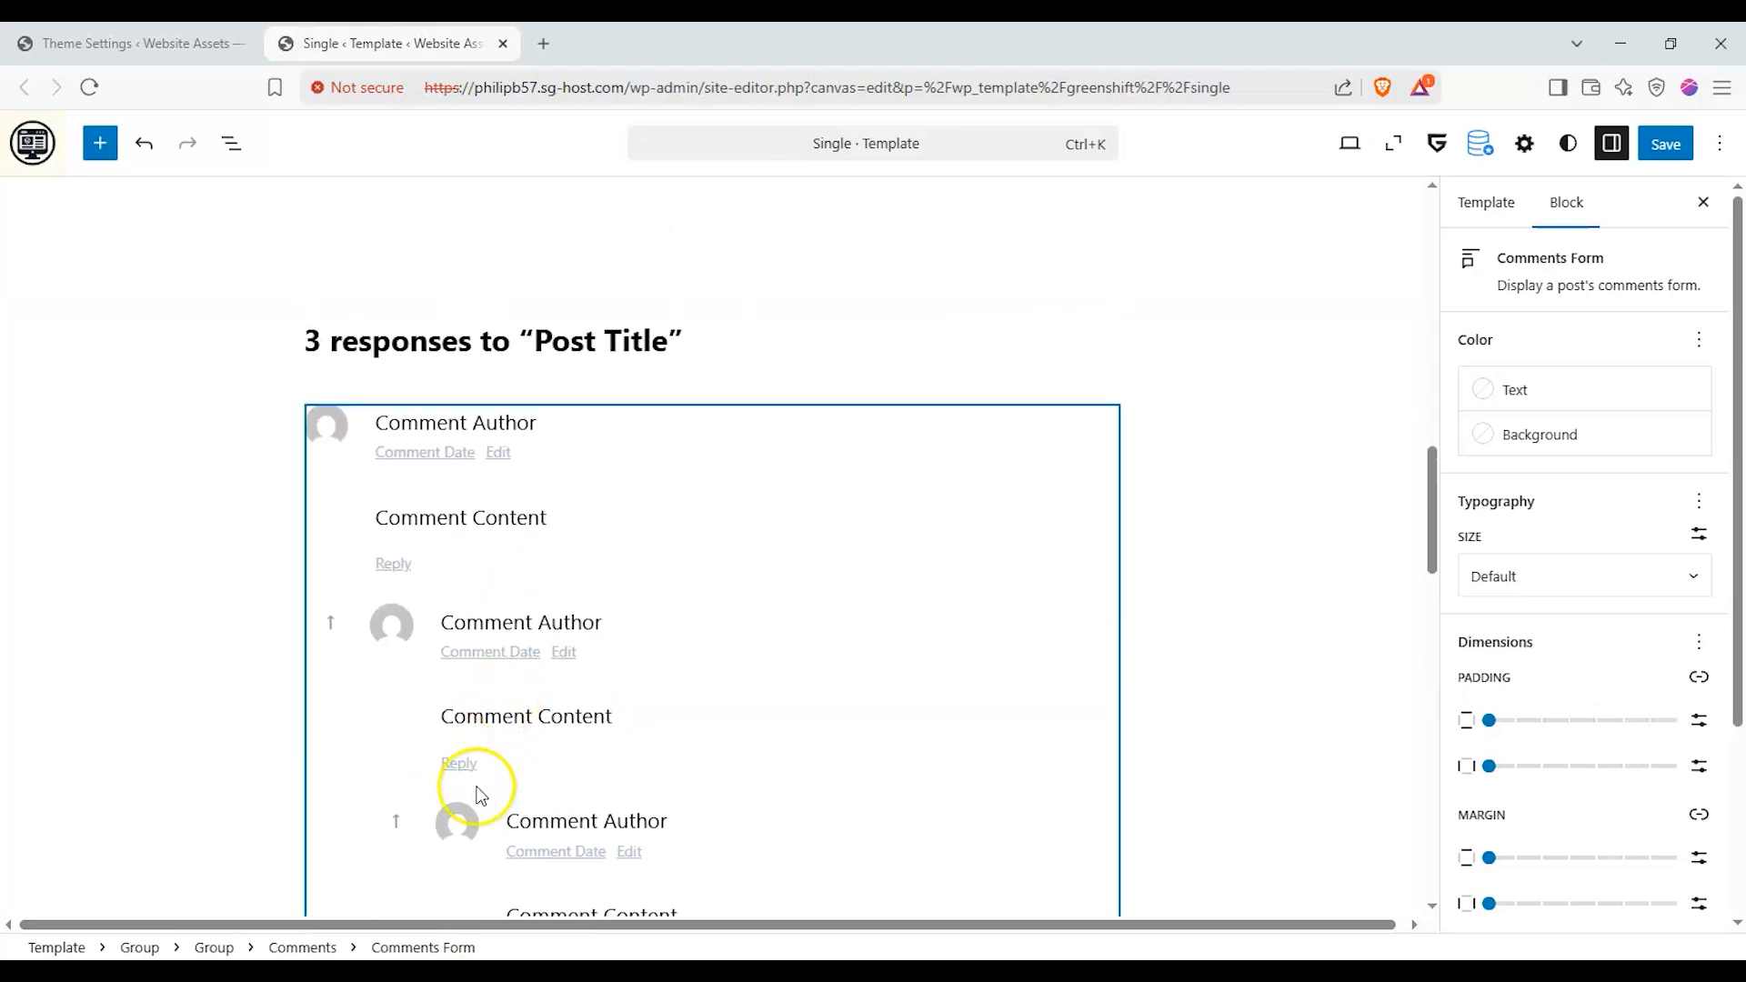
scroll(481, 793, "down", 2)
left_click(465, 746)
left_click(465, 746)
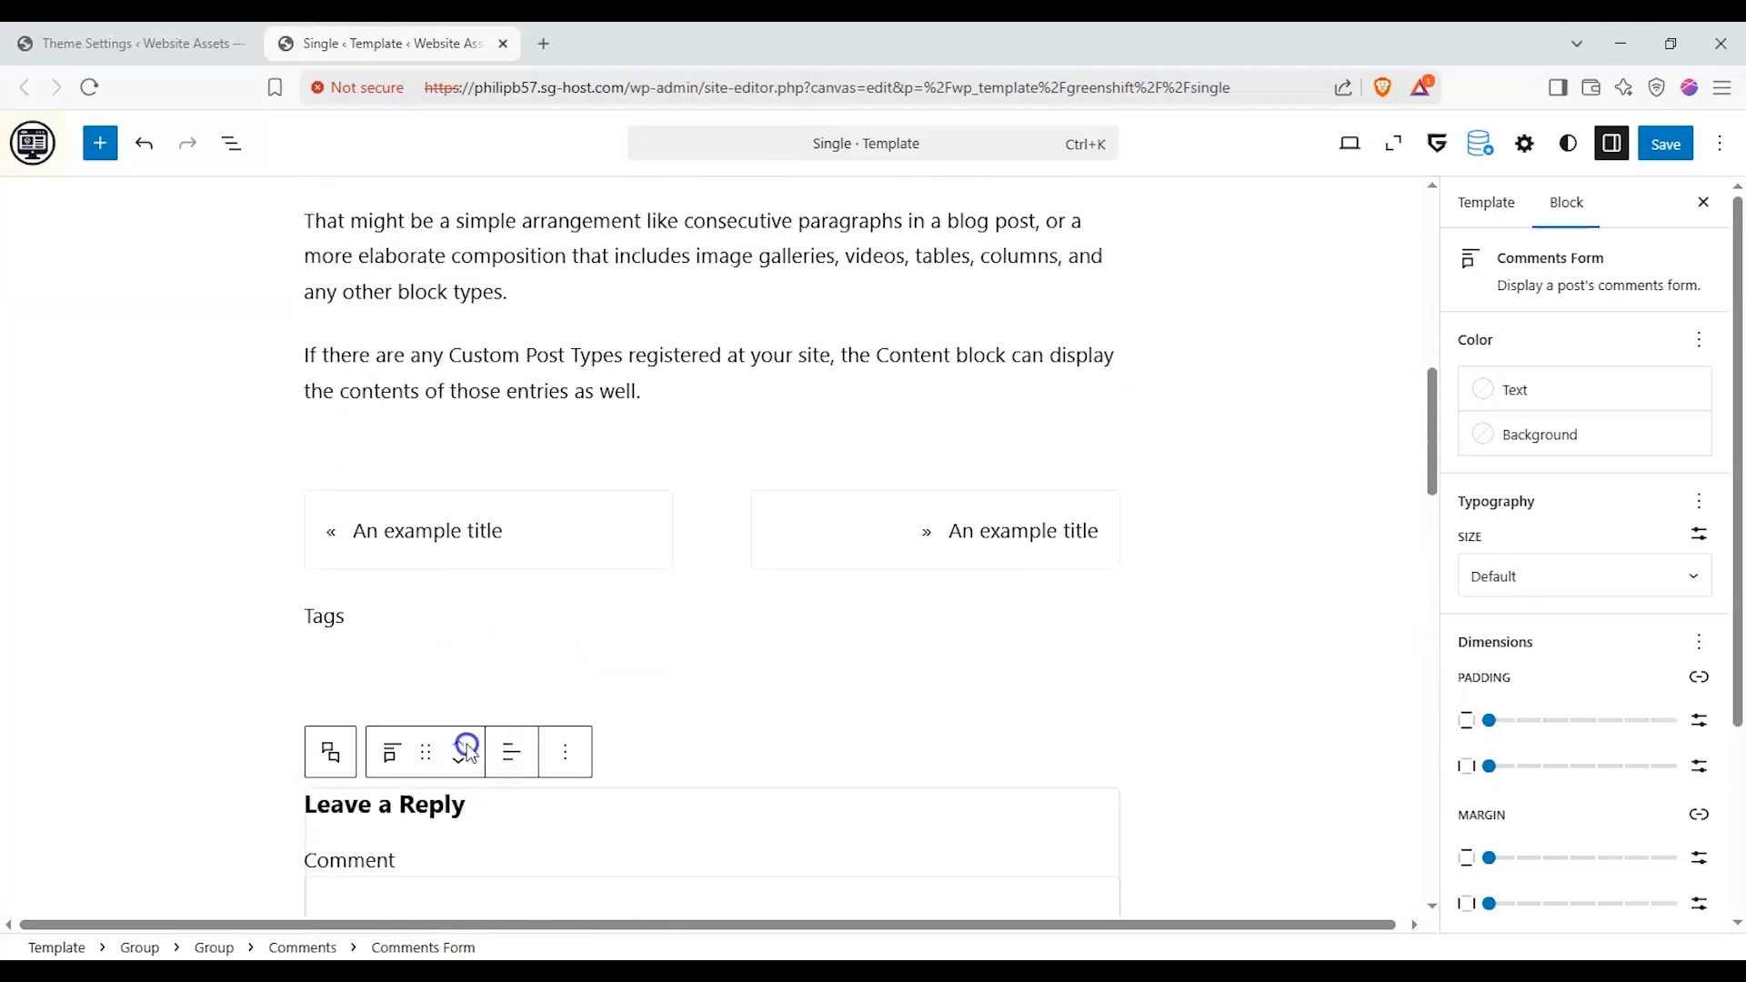
Move the Tags block from below the post navigation down past the comments section
scroll(382, 564, "down", 2)
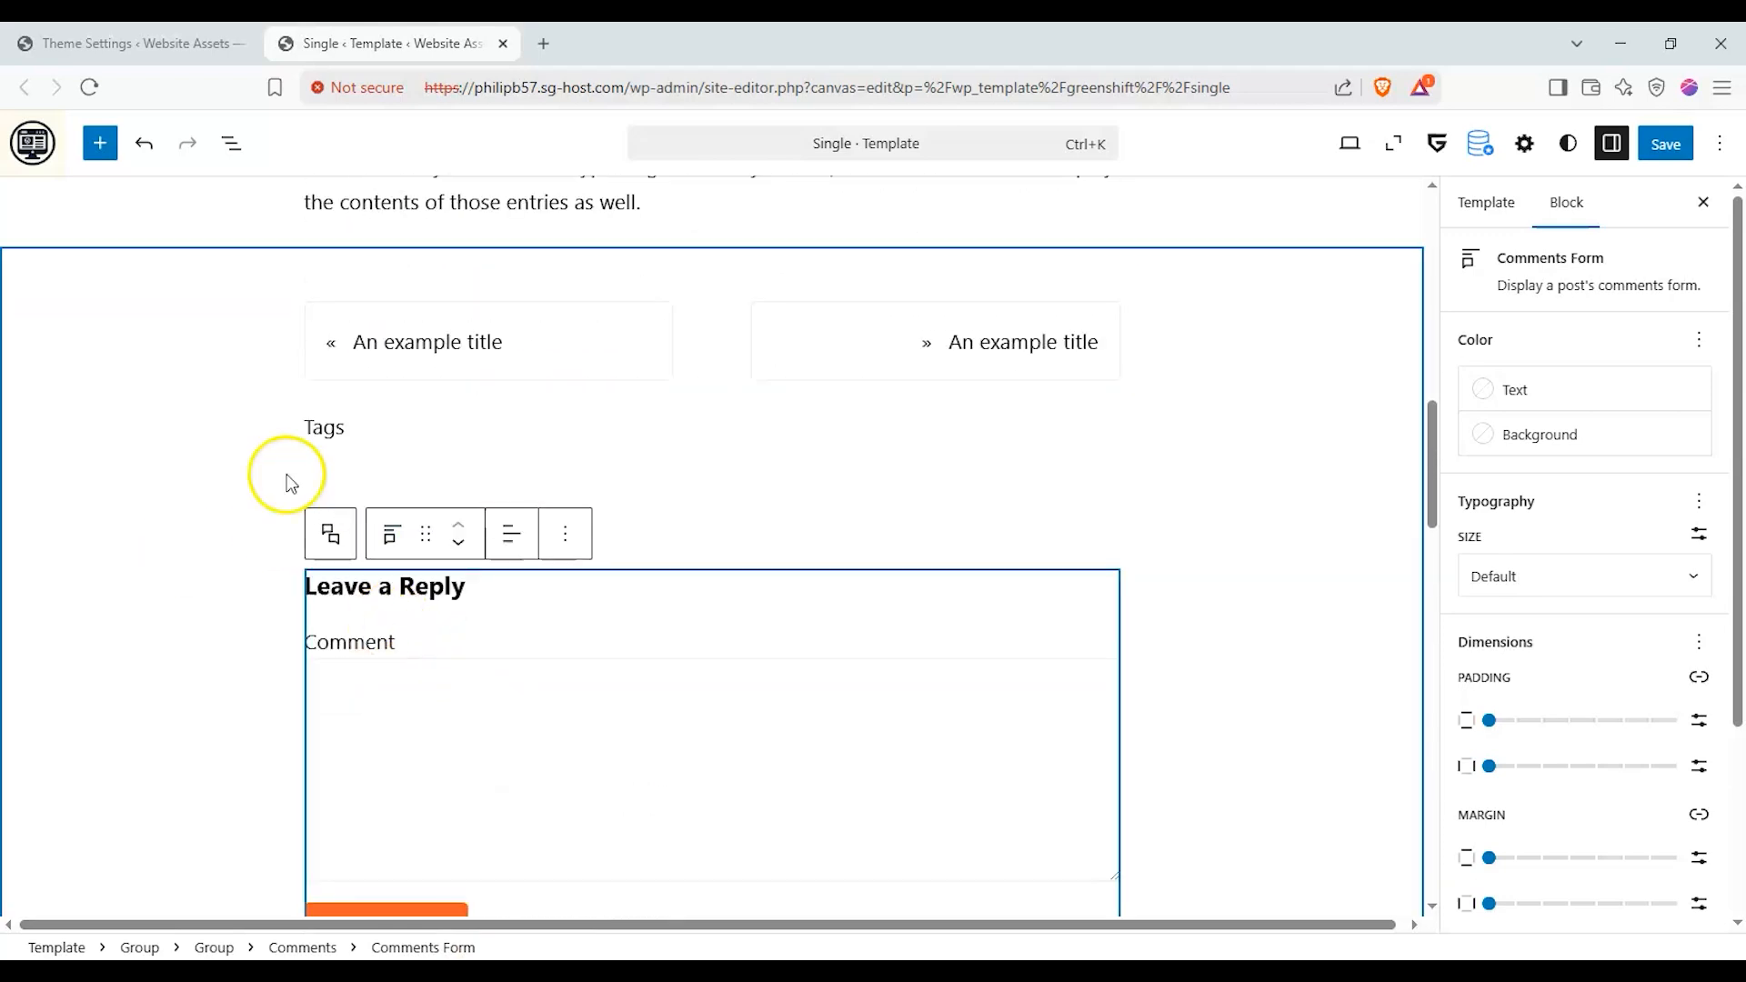
left_click(343, 448)
left_click(457, 365)
left_click(458, 382)
left_click(459, 383)
left_click(459, 387)
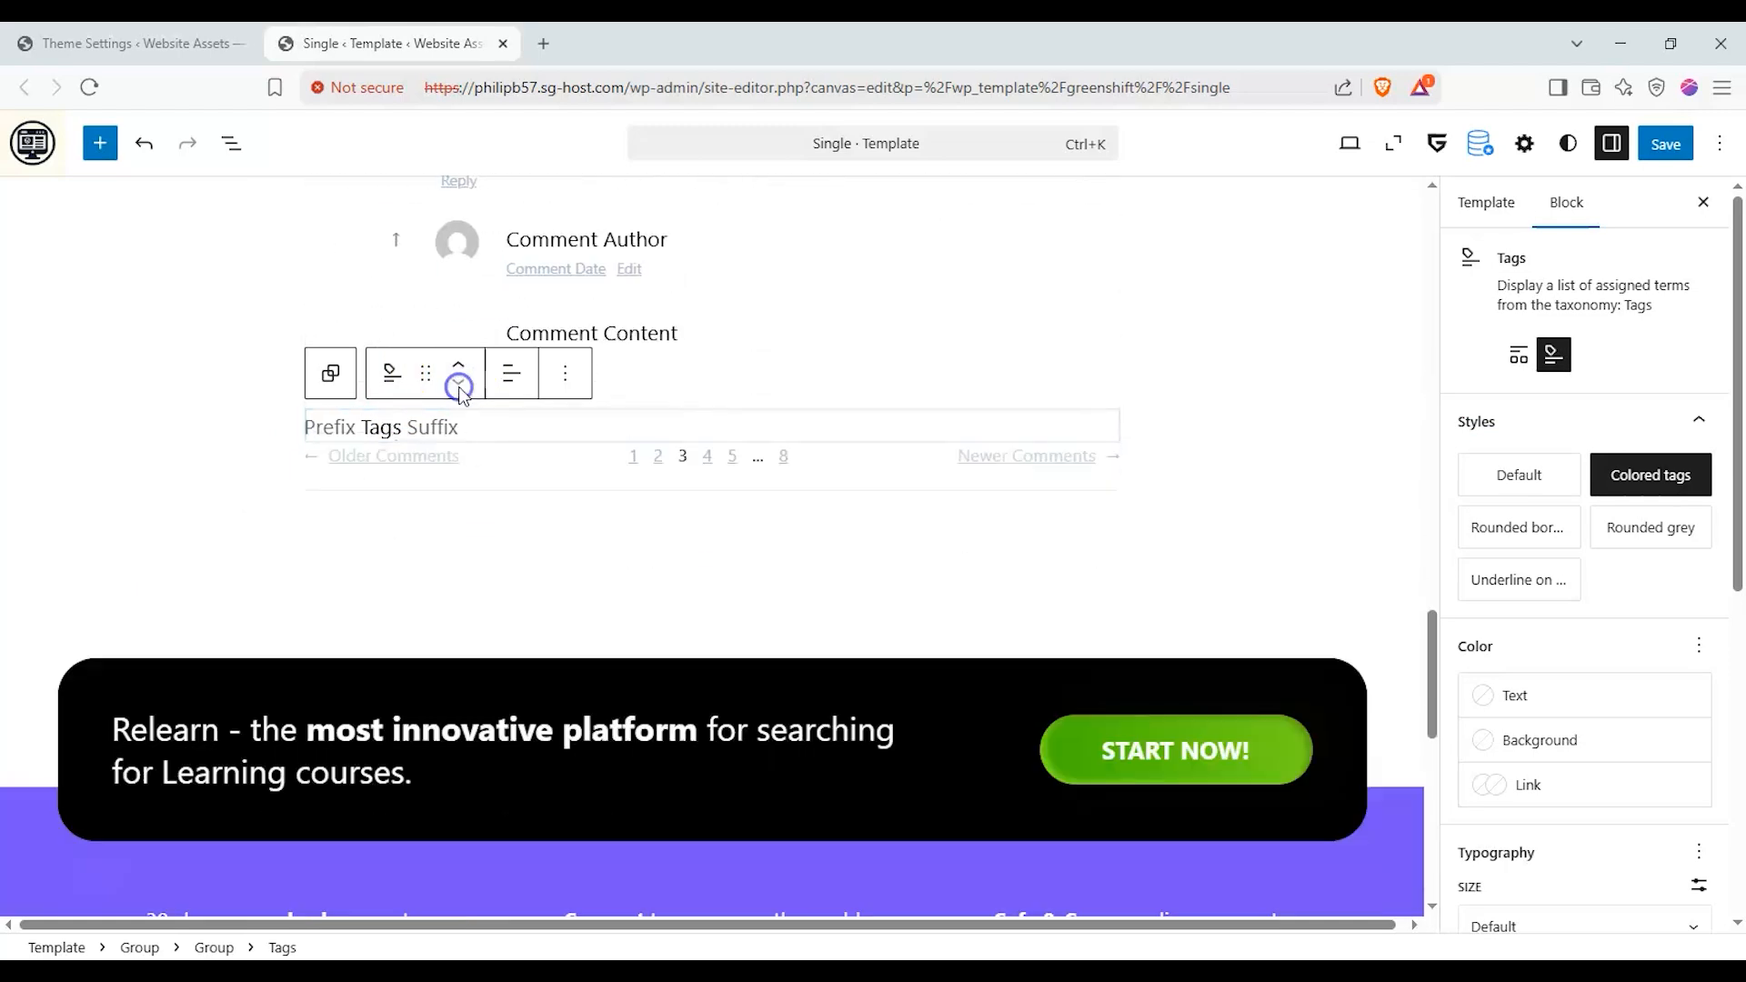
left_click(97, 293)
Save the changes to the Single template and the Footer template part, and view the live site
scroll(234, 469, "up", 5)
scroll(234, 468, "up", 10)
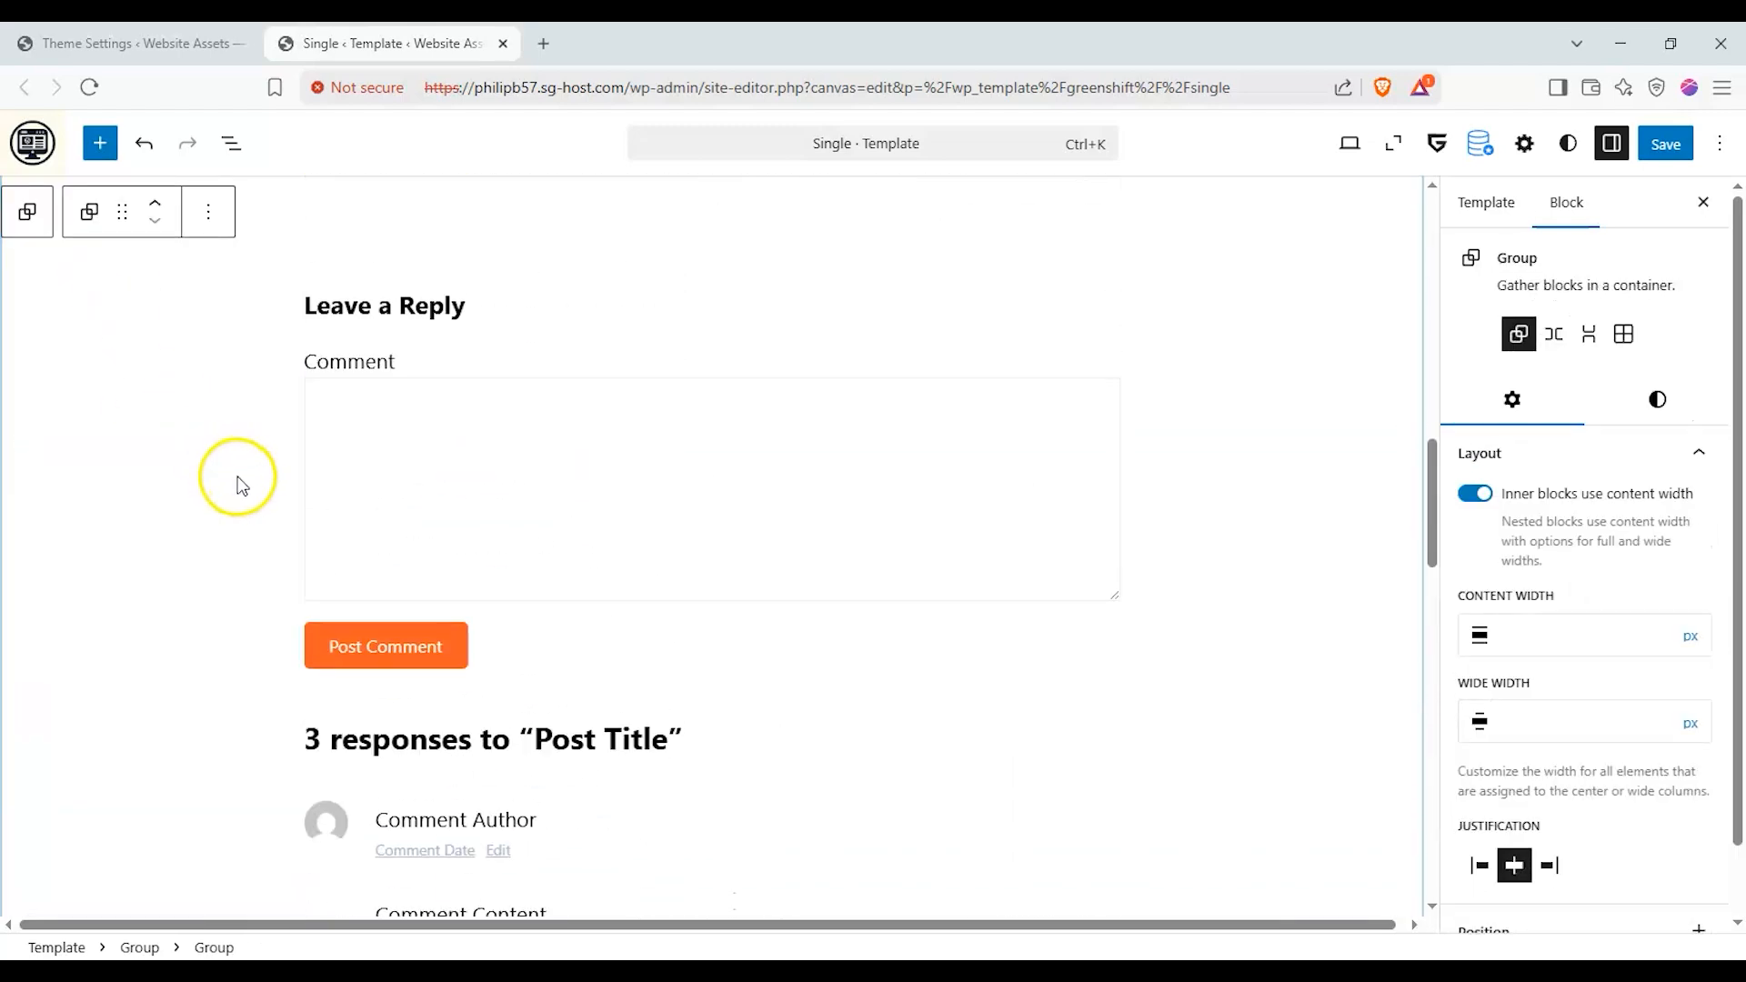
left_click(1670, 145)
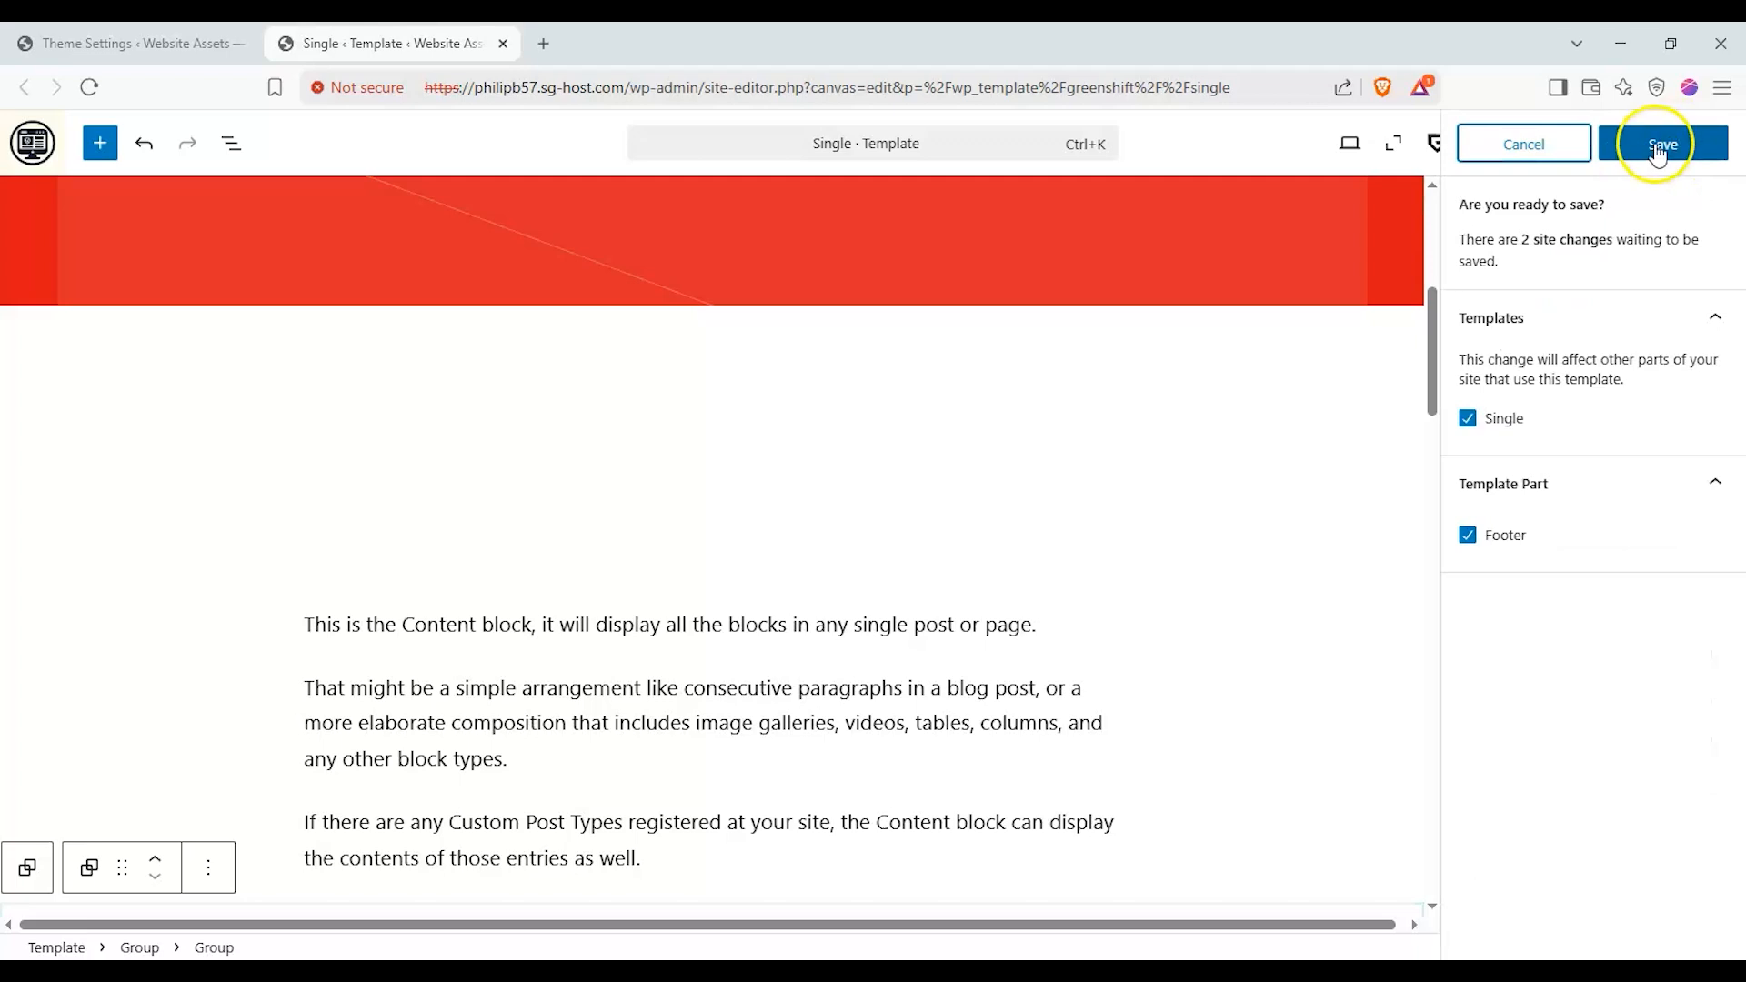
left_click(1656, 149)
left_click(1354, 145)
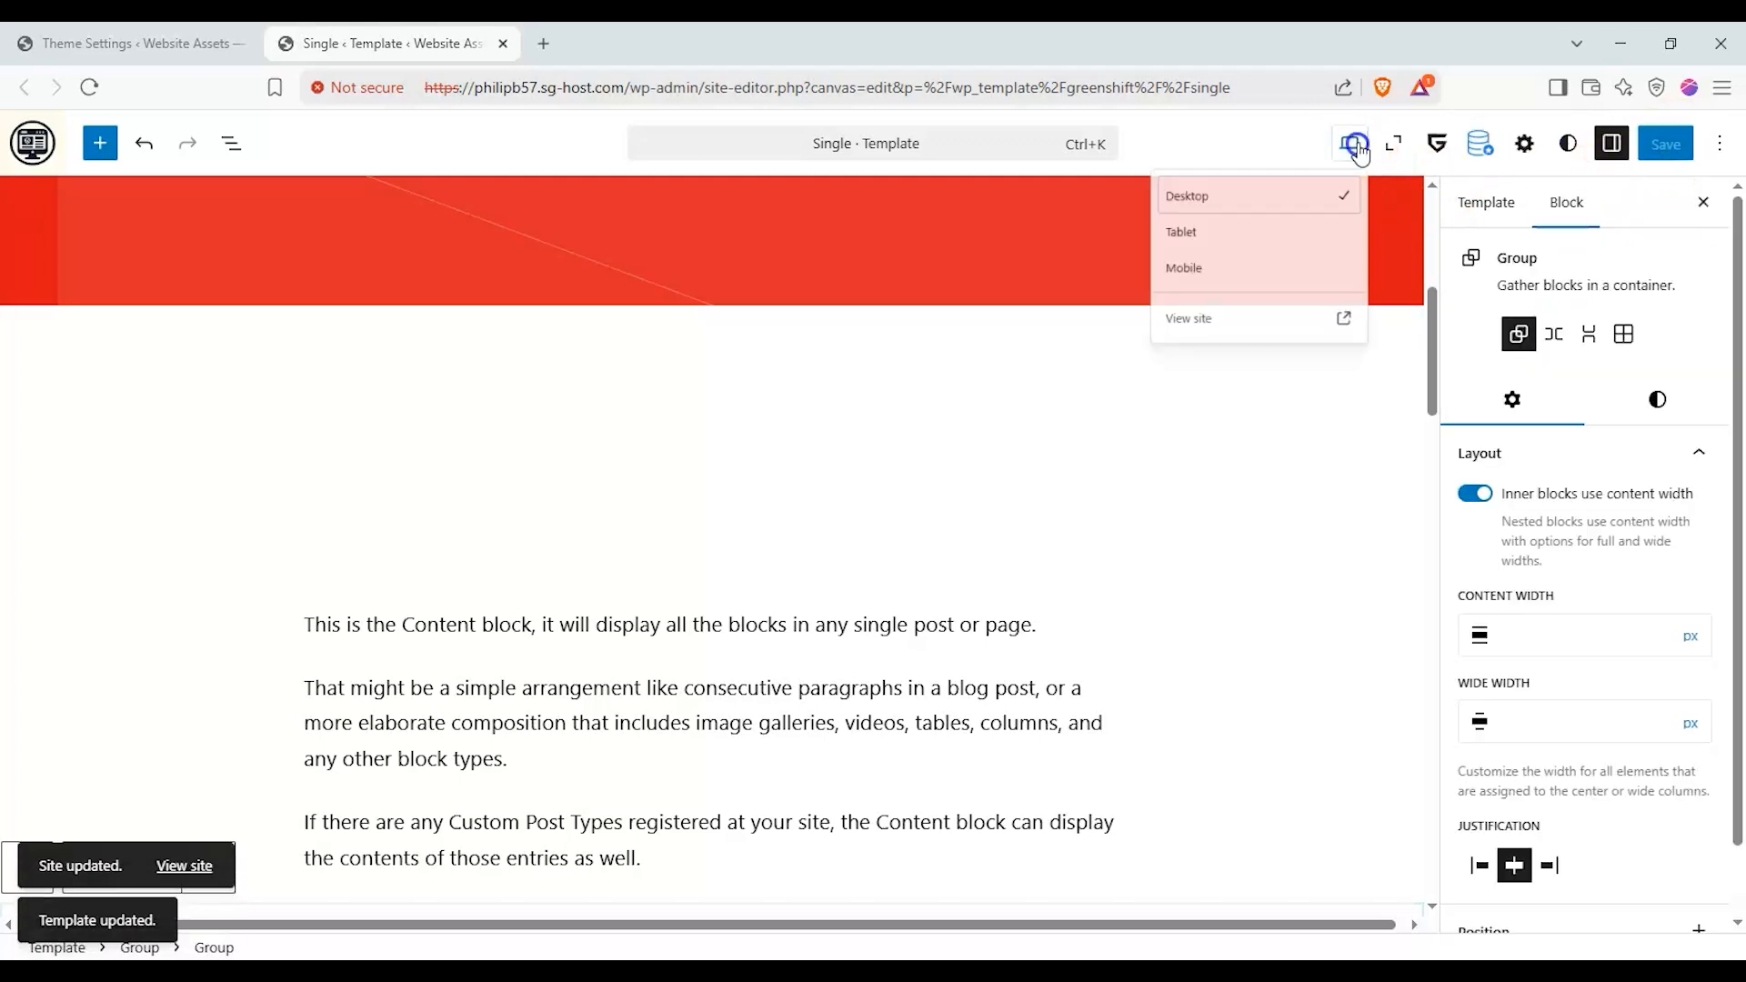
left_click(1209, 351)
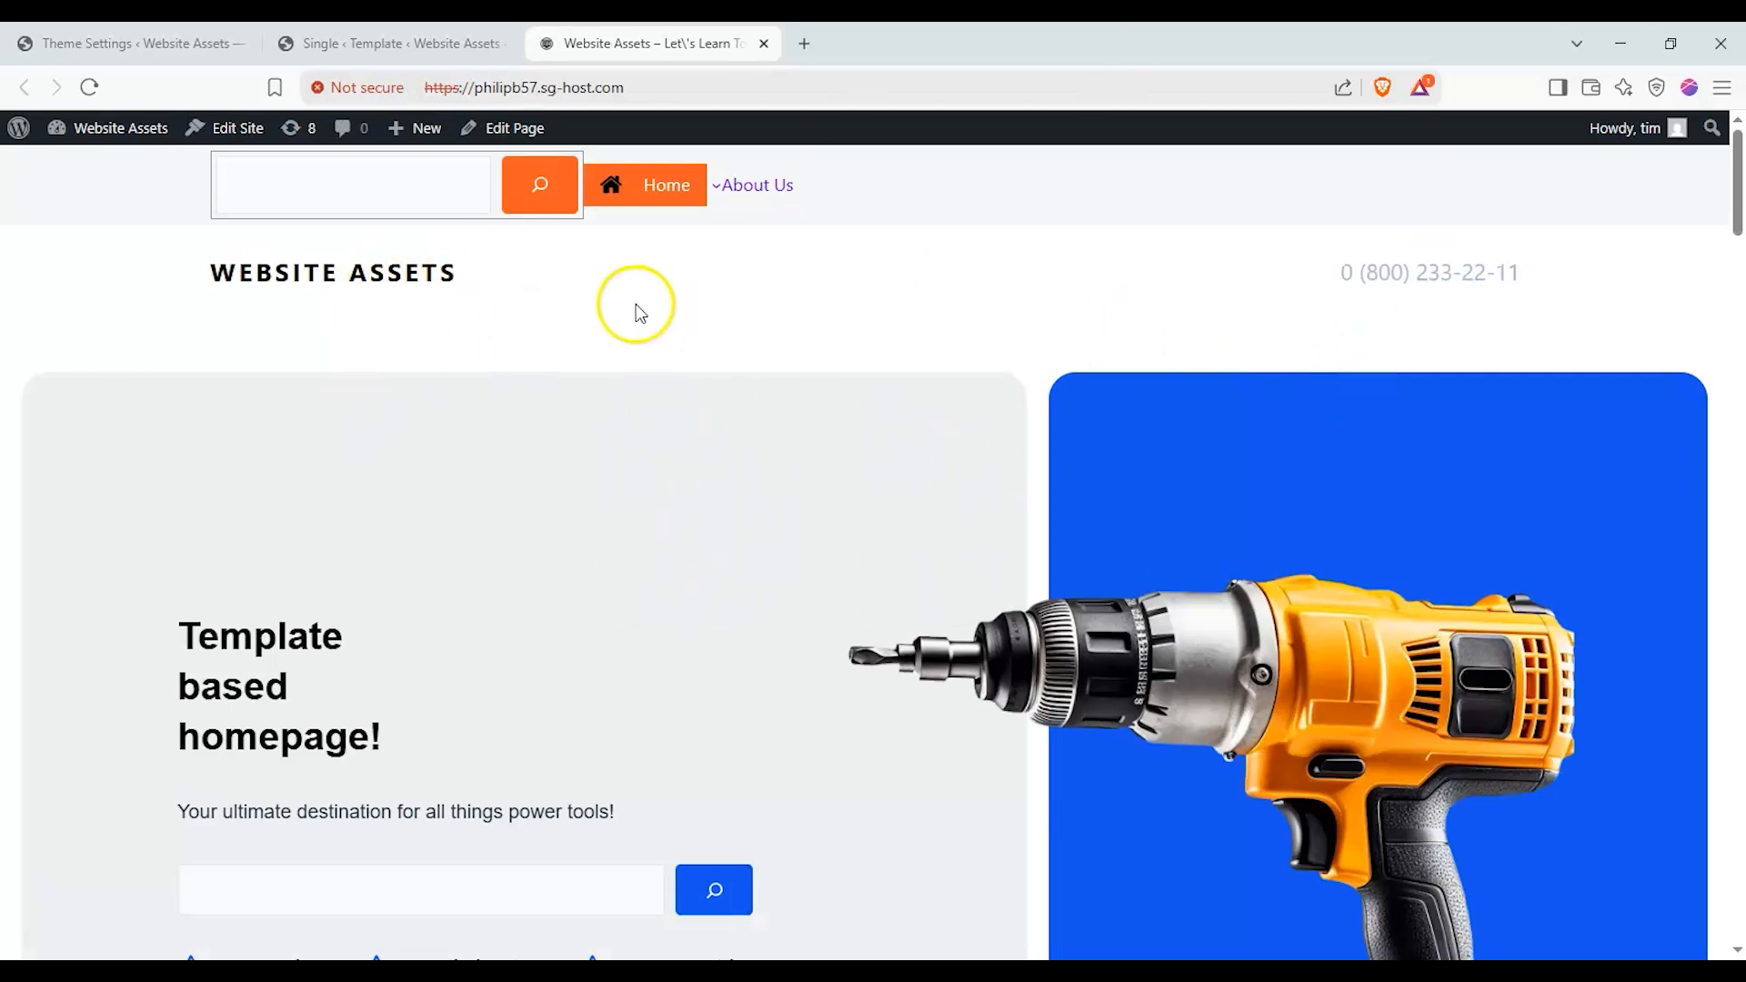
Return to the GreenShift Theme Settings page and open the All Posts list in a new browser tab
left_click(480, 58)
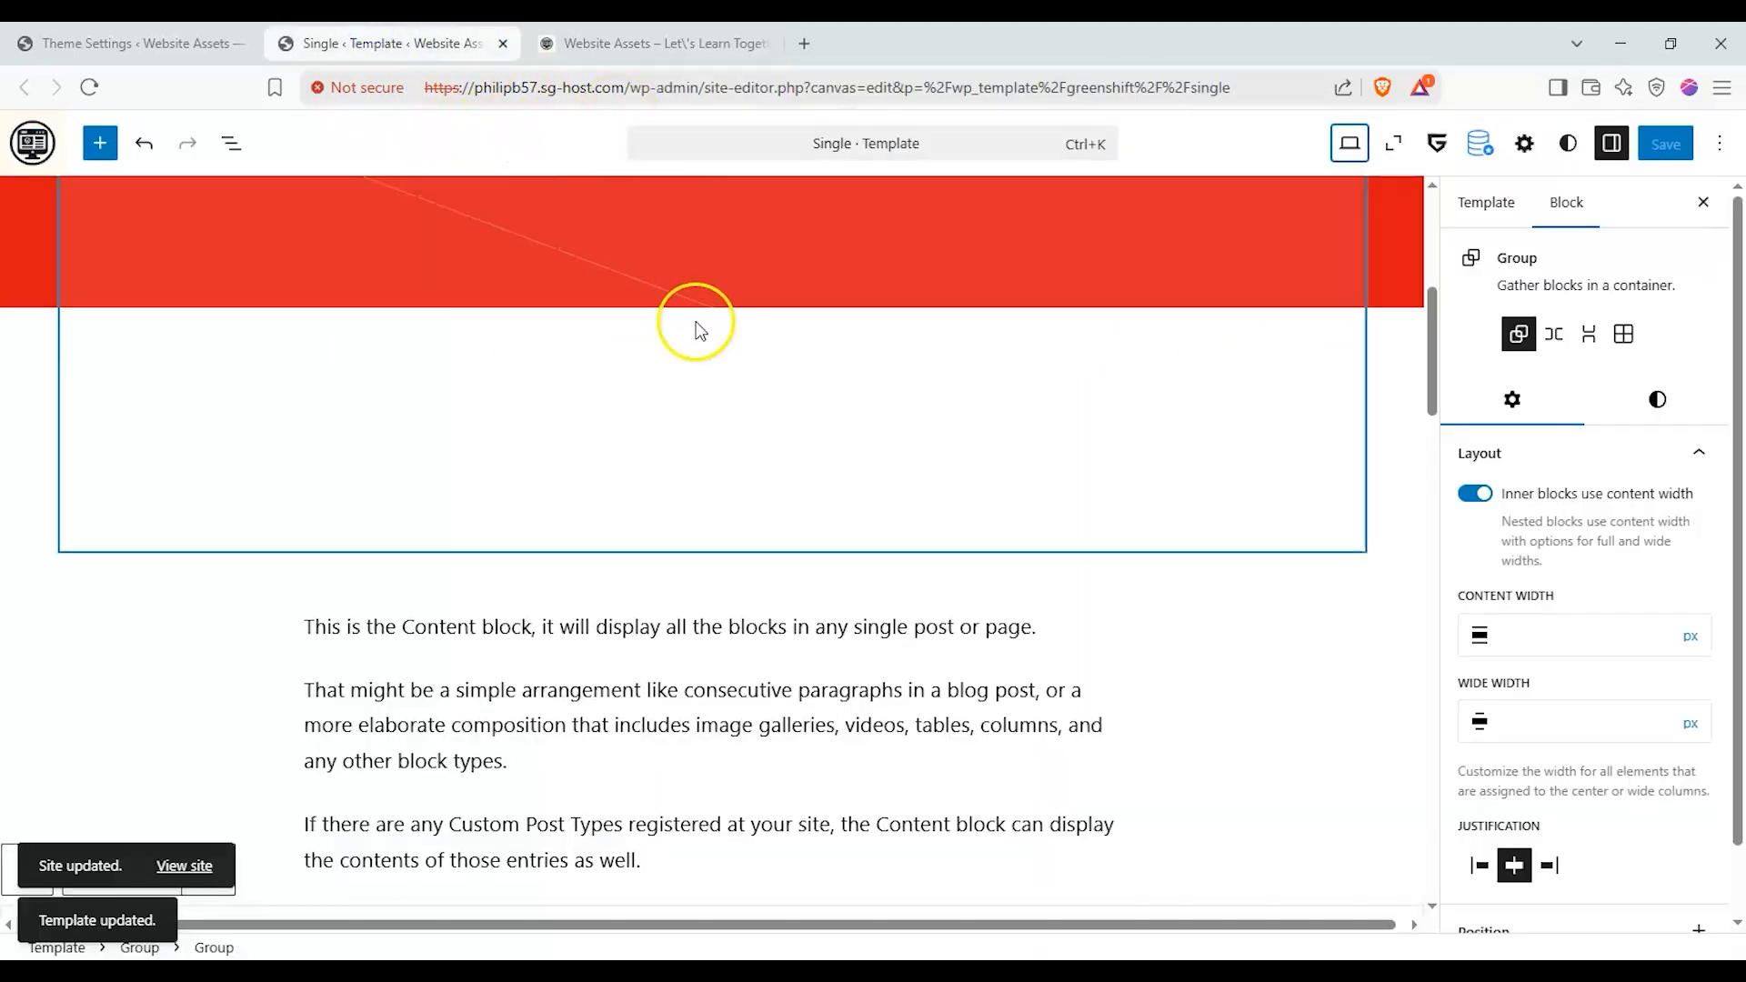
left_click(136, 43)
scroll(136, 246, "up", 2)
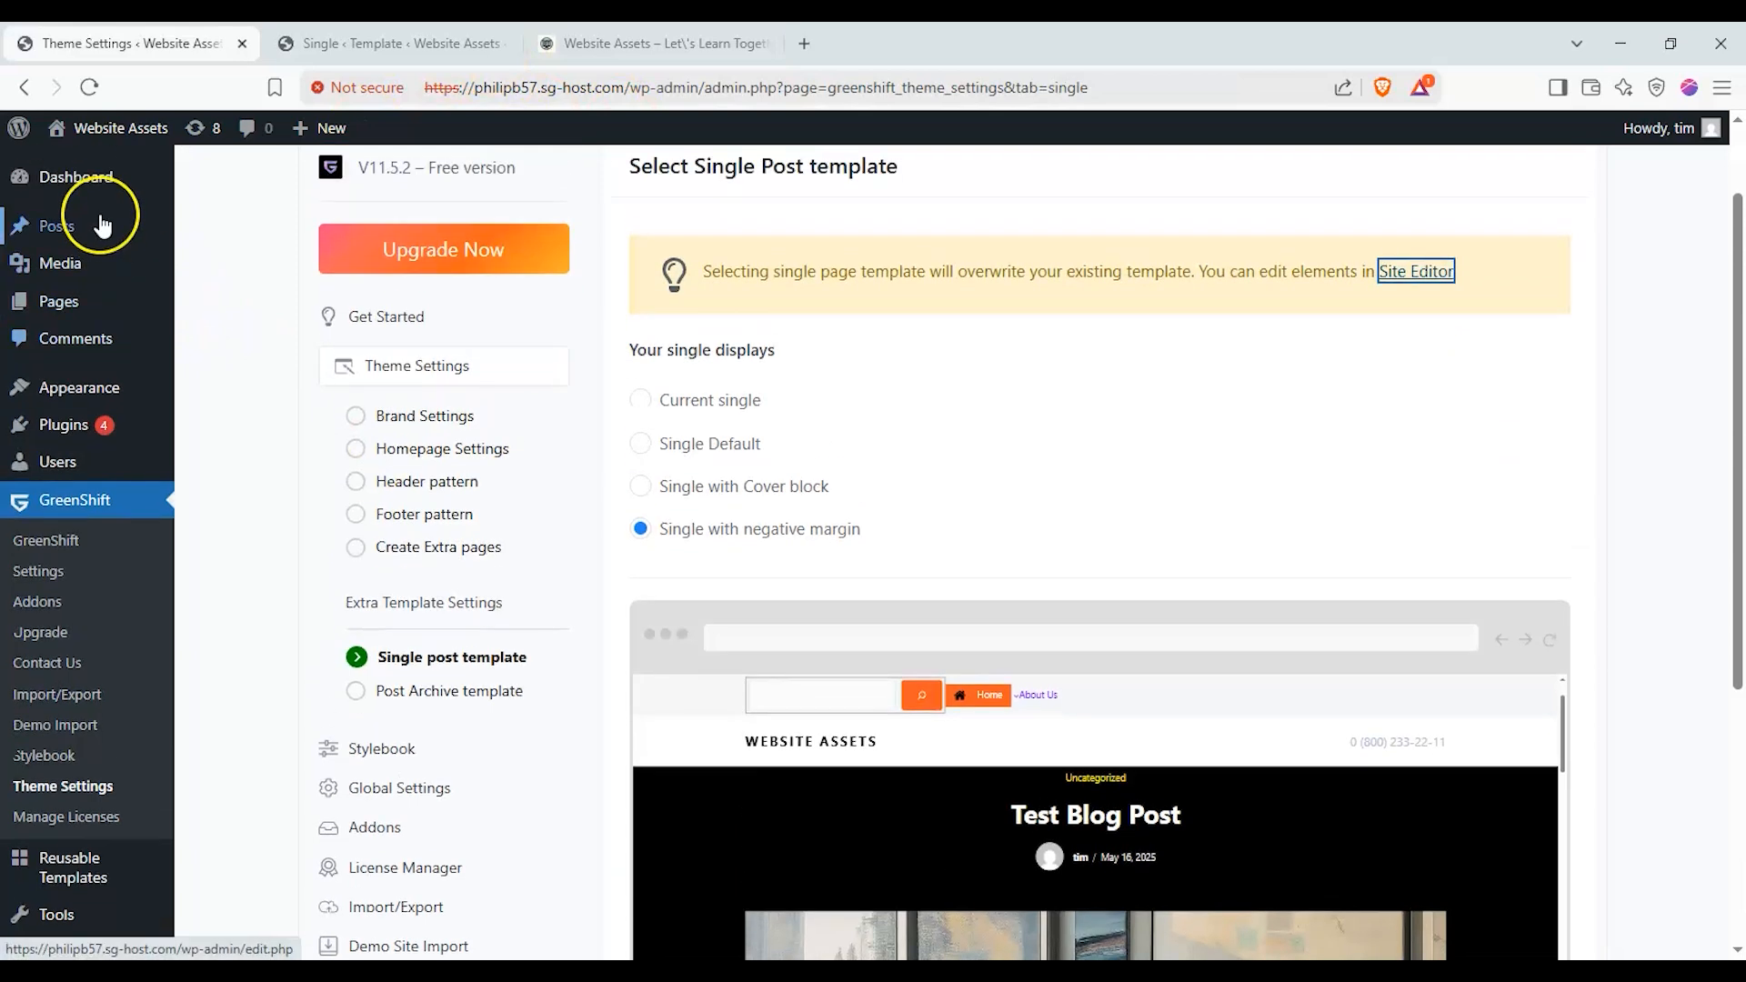
mouse_move(101, 222)
right_click(233, 241)
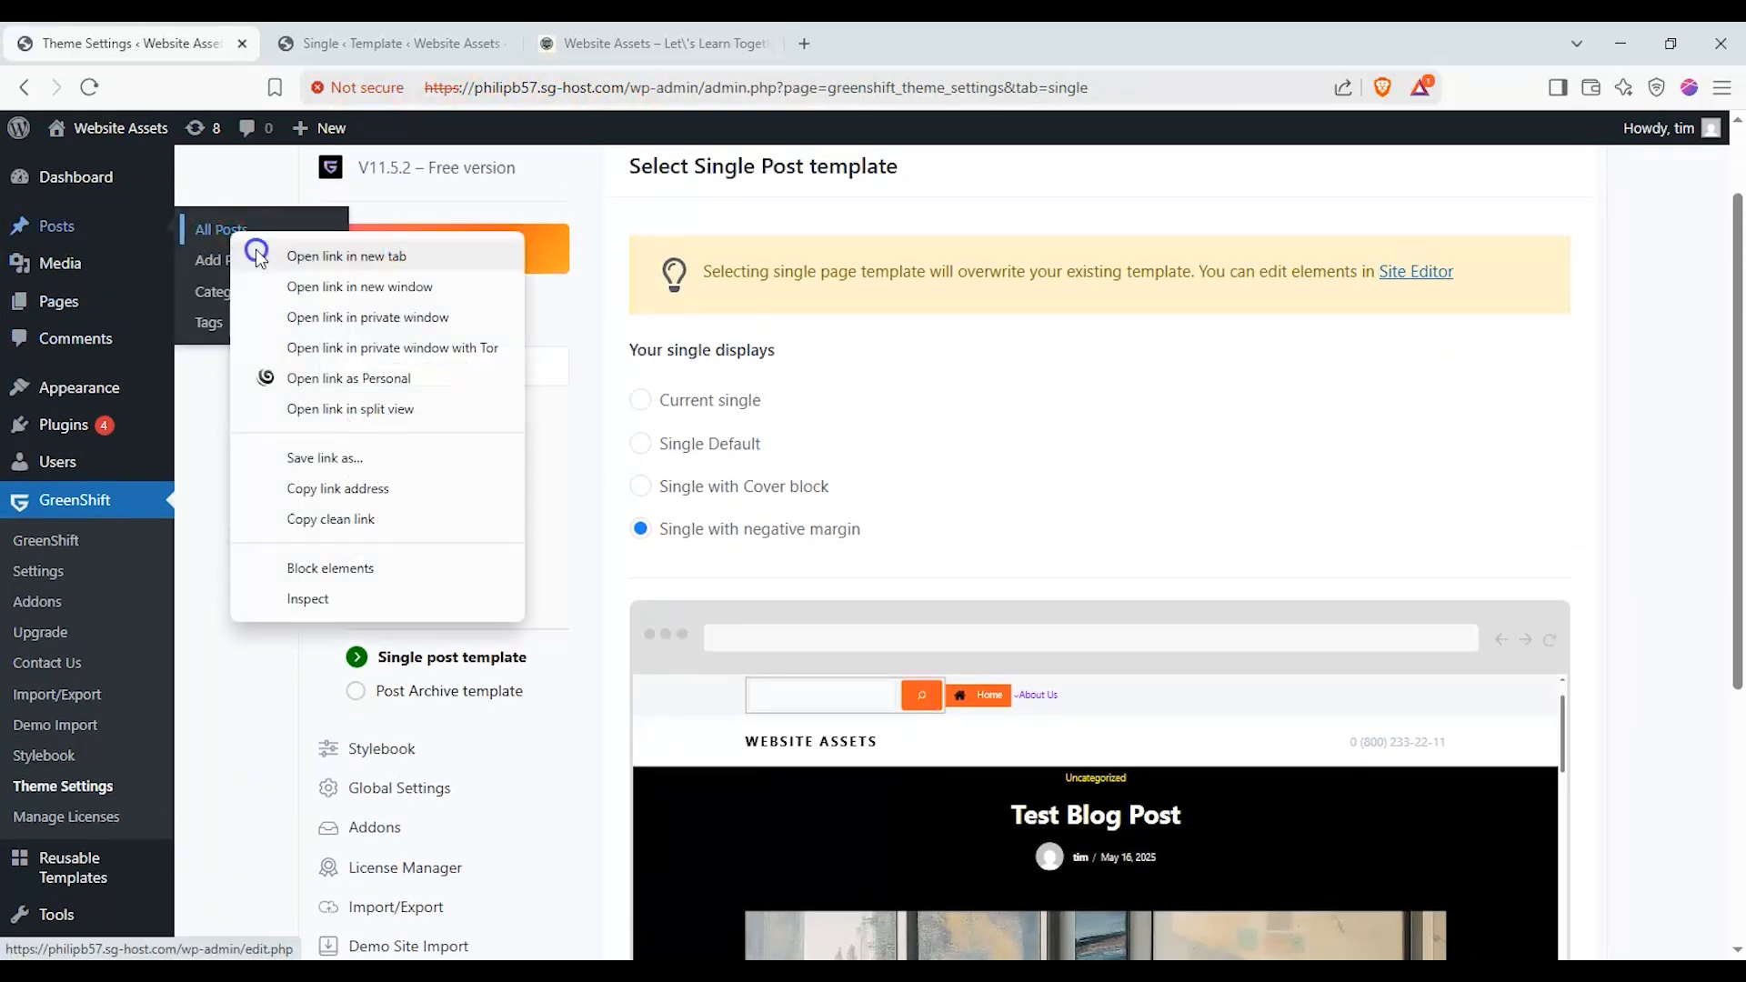
left_click(300, 249)
left_click(443, 42)
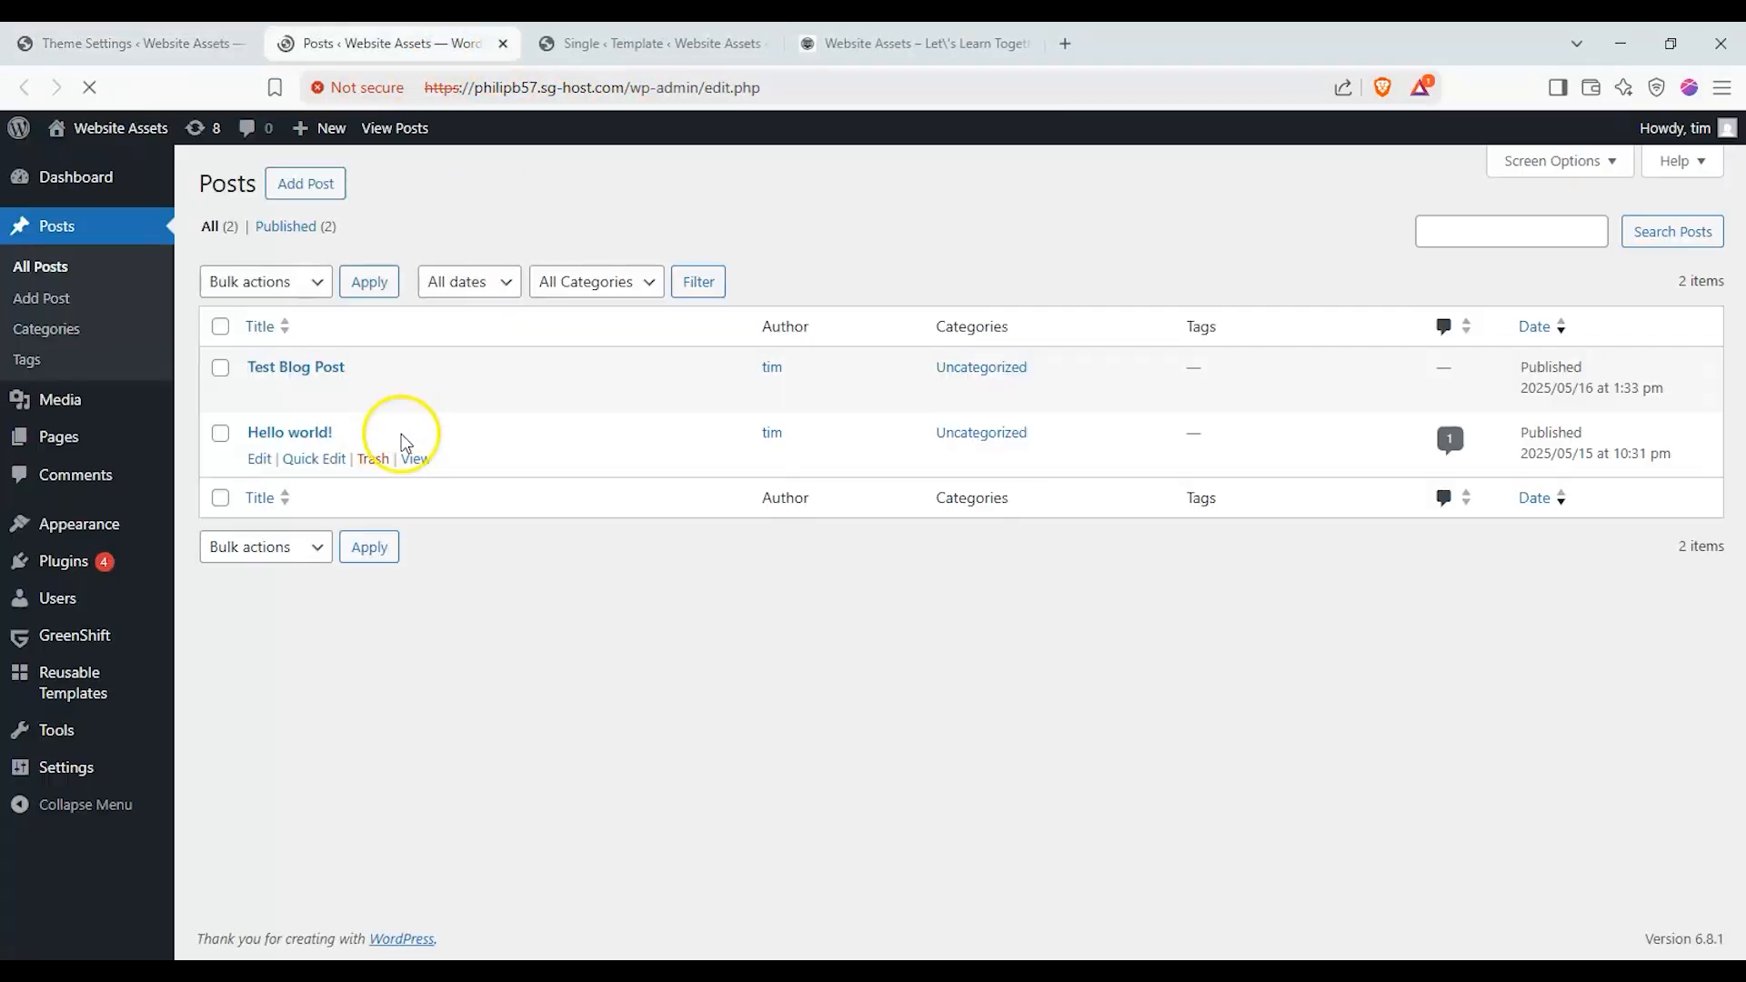
left_click(312, 371)
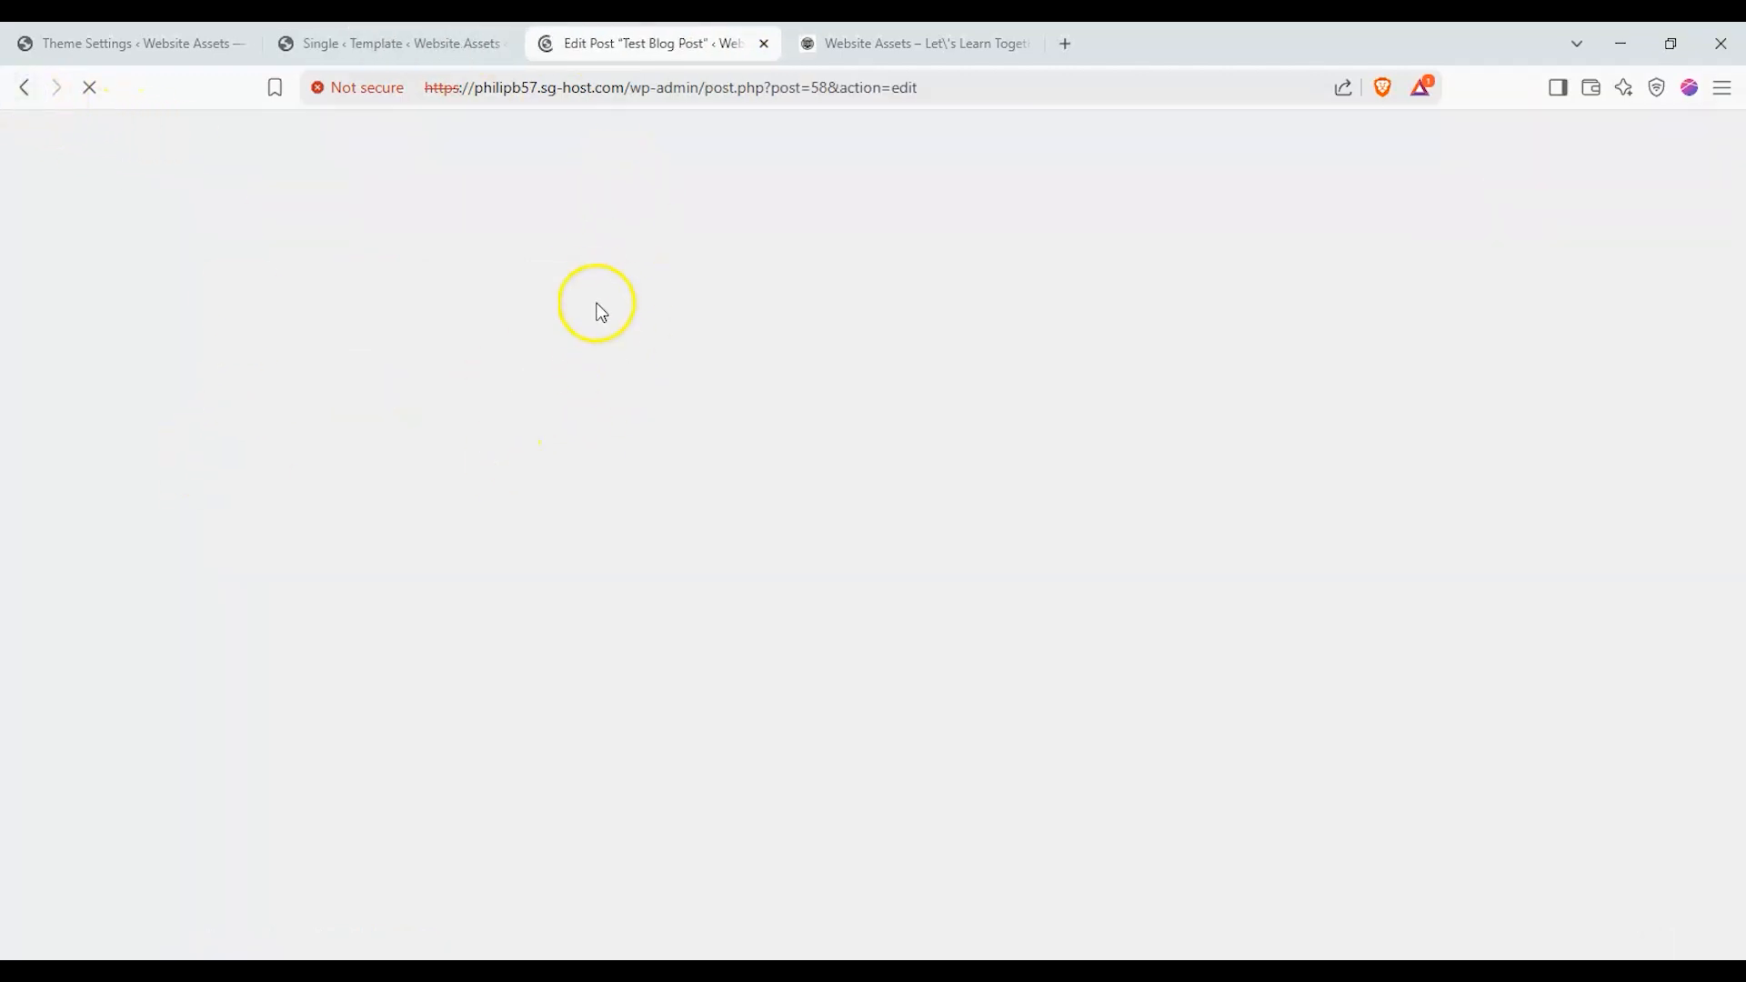
key("alt+Left")
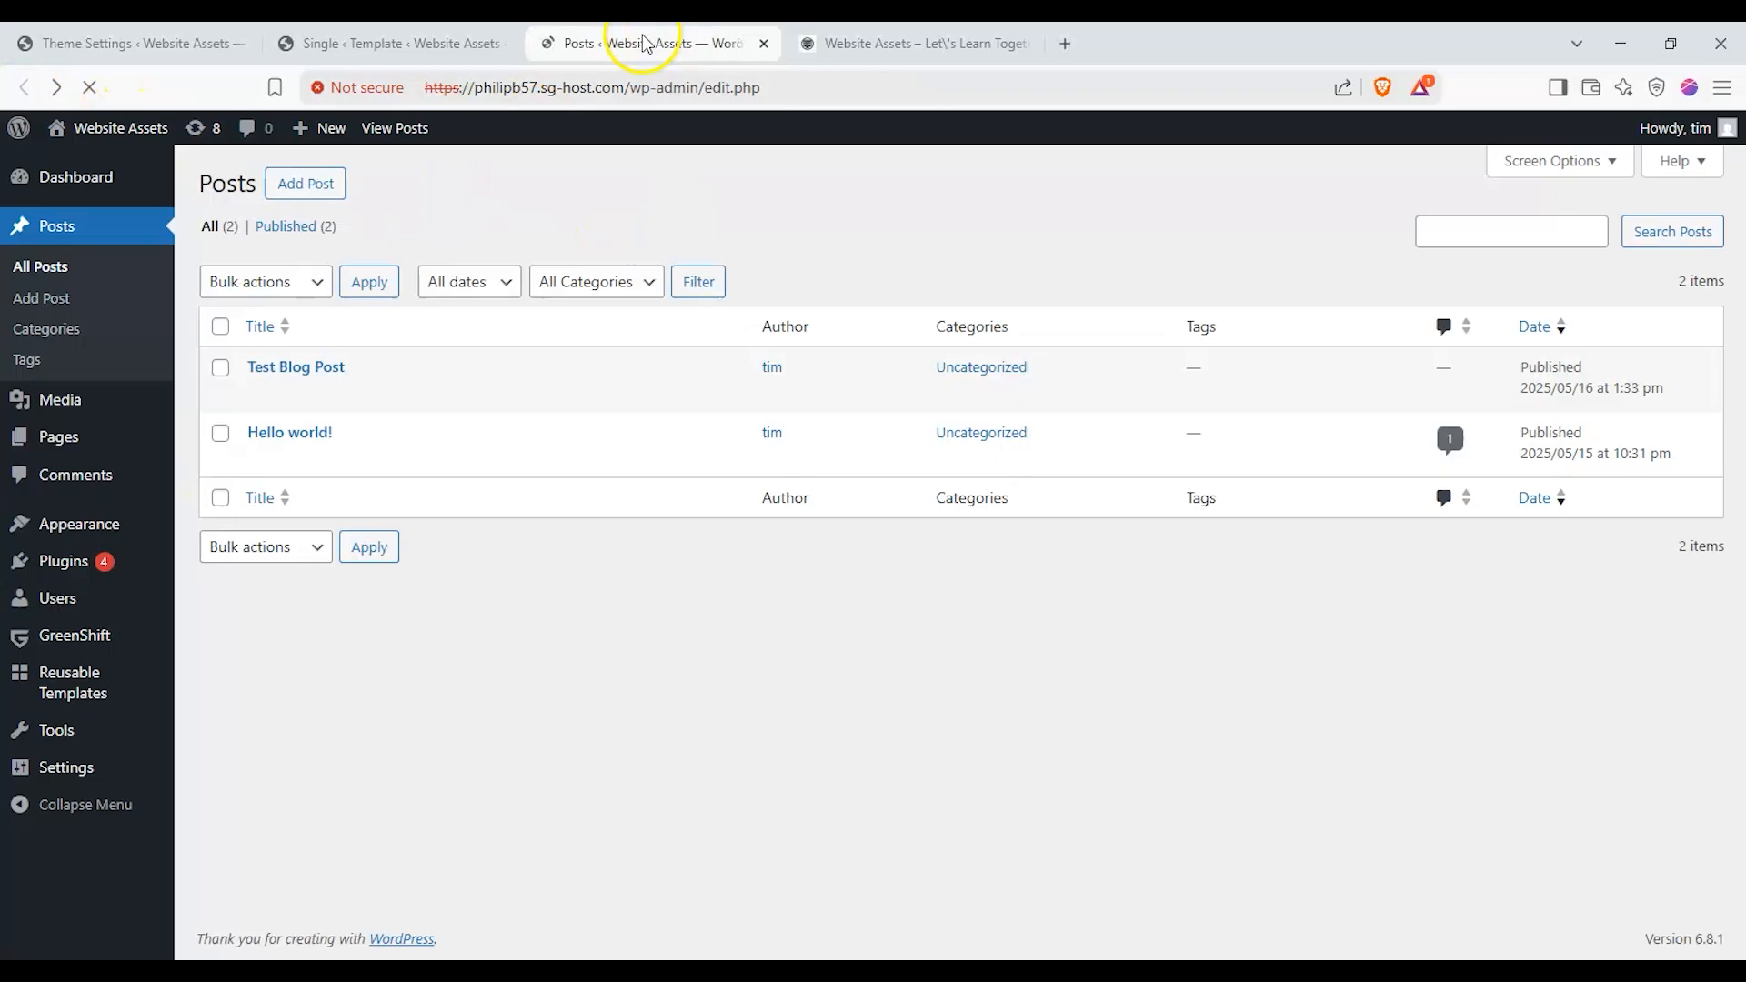
Open the Test Blog Post on the live site and compare its full layout with the Single template in the editor
left_click(410, 400)
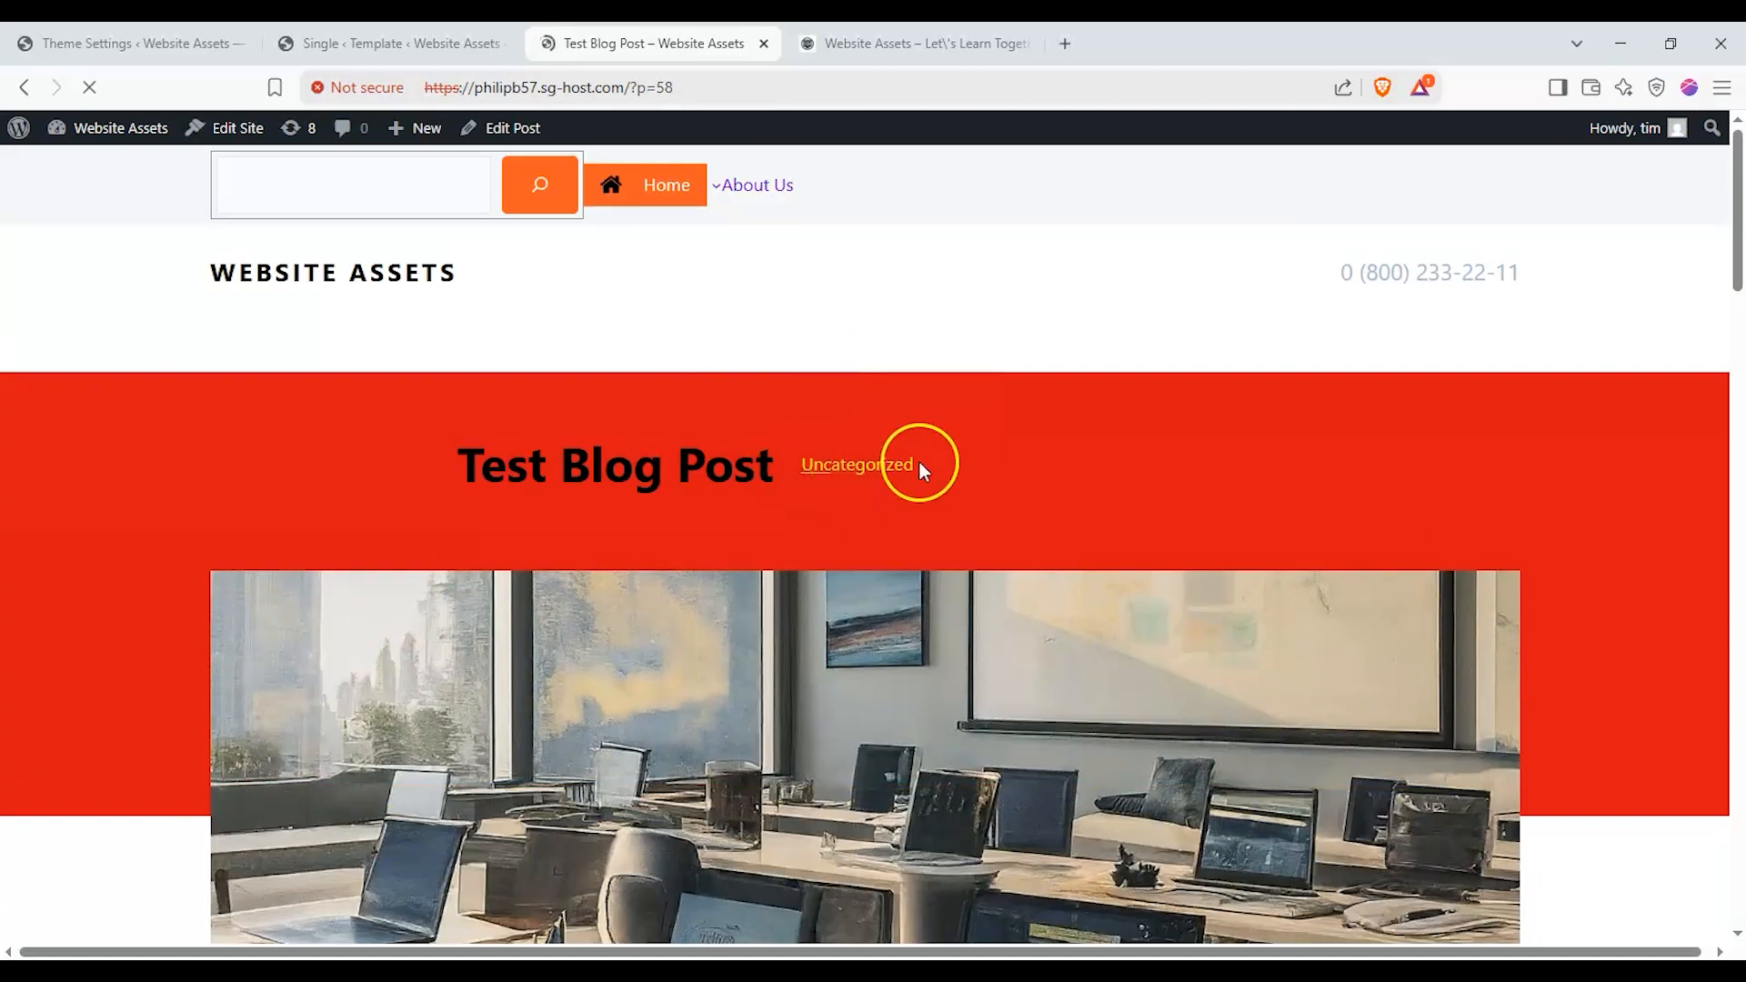
left_click(912, 44)
left_click(400, 44)
left_click(654, 44)
left_click(400, 44)
scroll(506, 564, "down", 5)
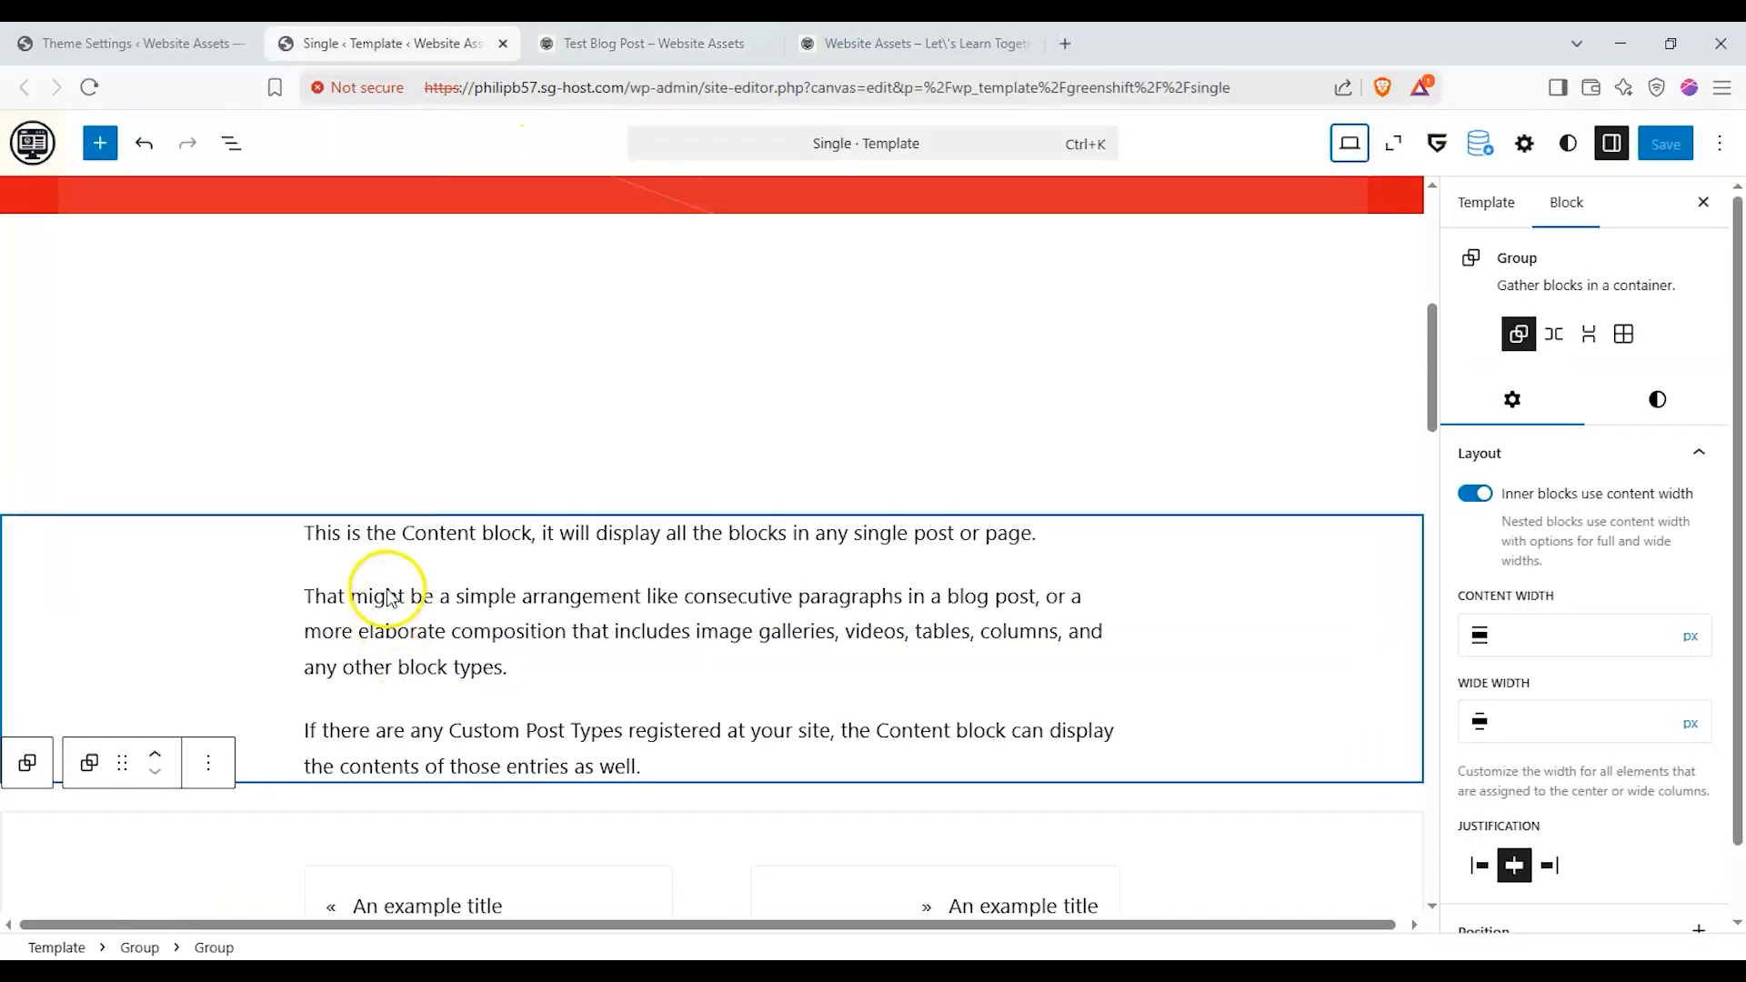
key("ctrl+Tab")
scroll(331, 532, "down", 10)
scroll(327, 545, "up", 15)
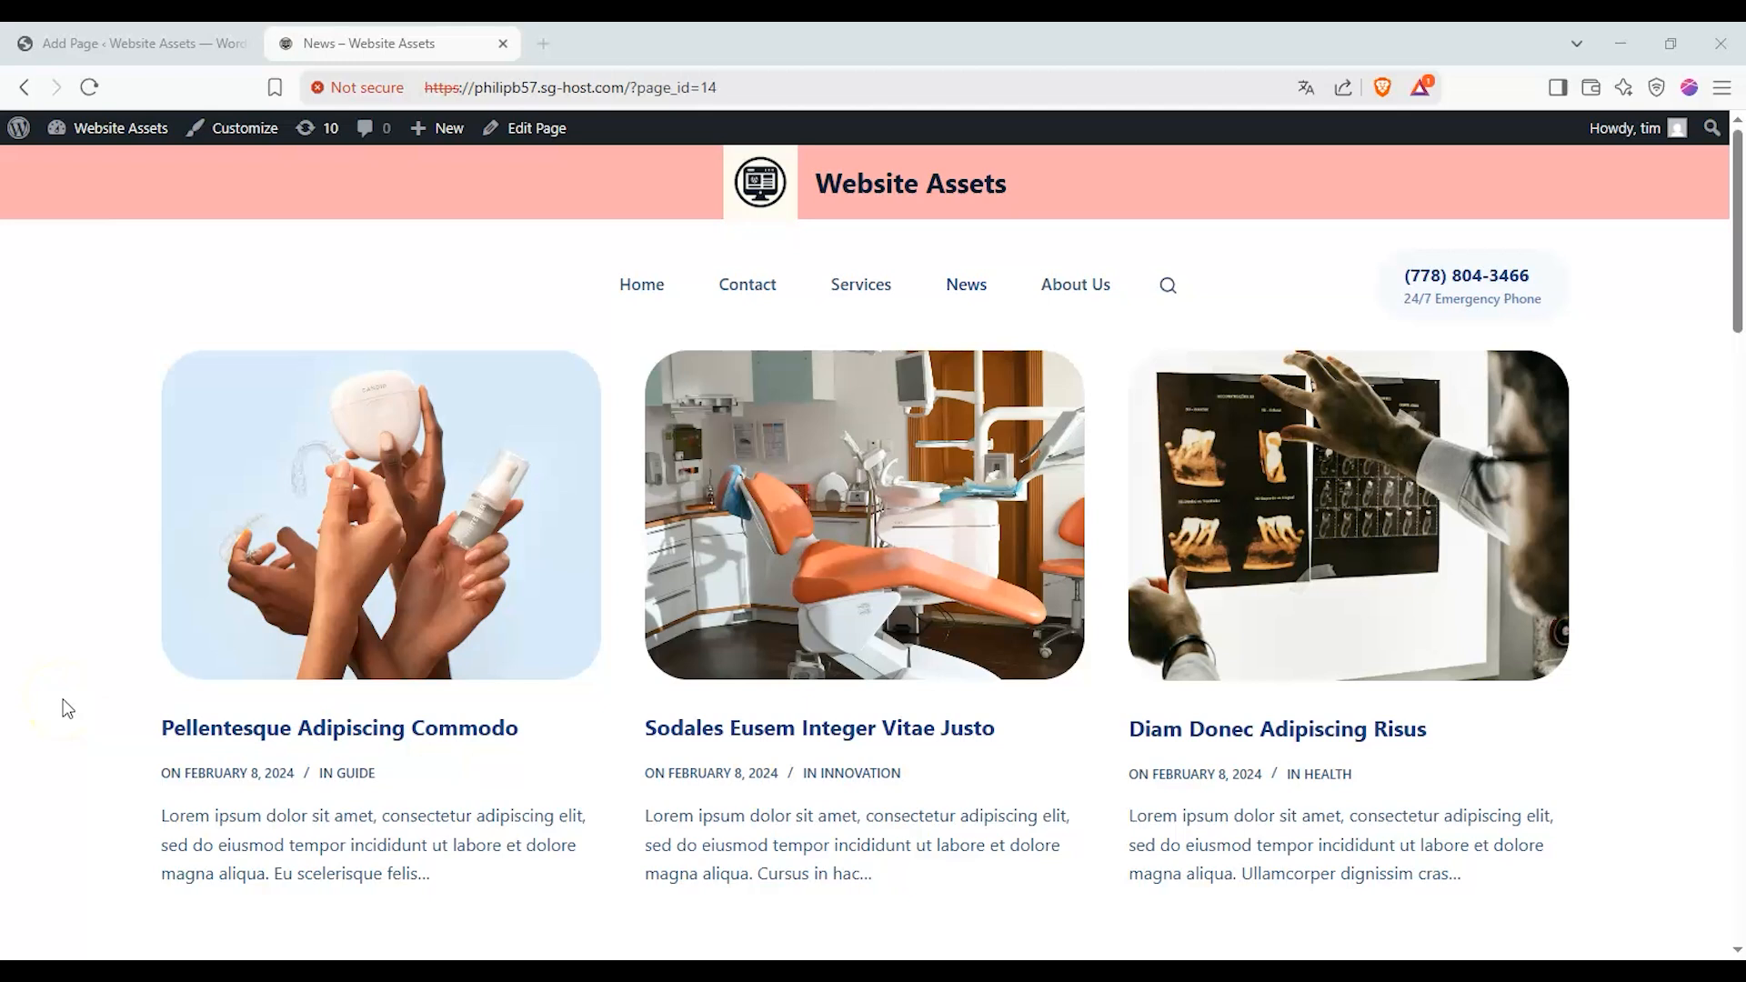
Examine the blog post card layout of the News page on the Blocksy site
scroll(70, 549, "down", 1)
scroll(391, 496, "up", 1)
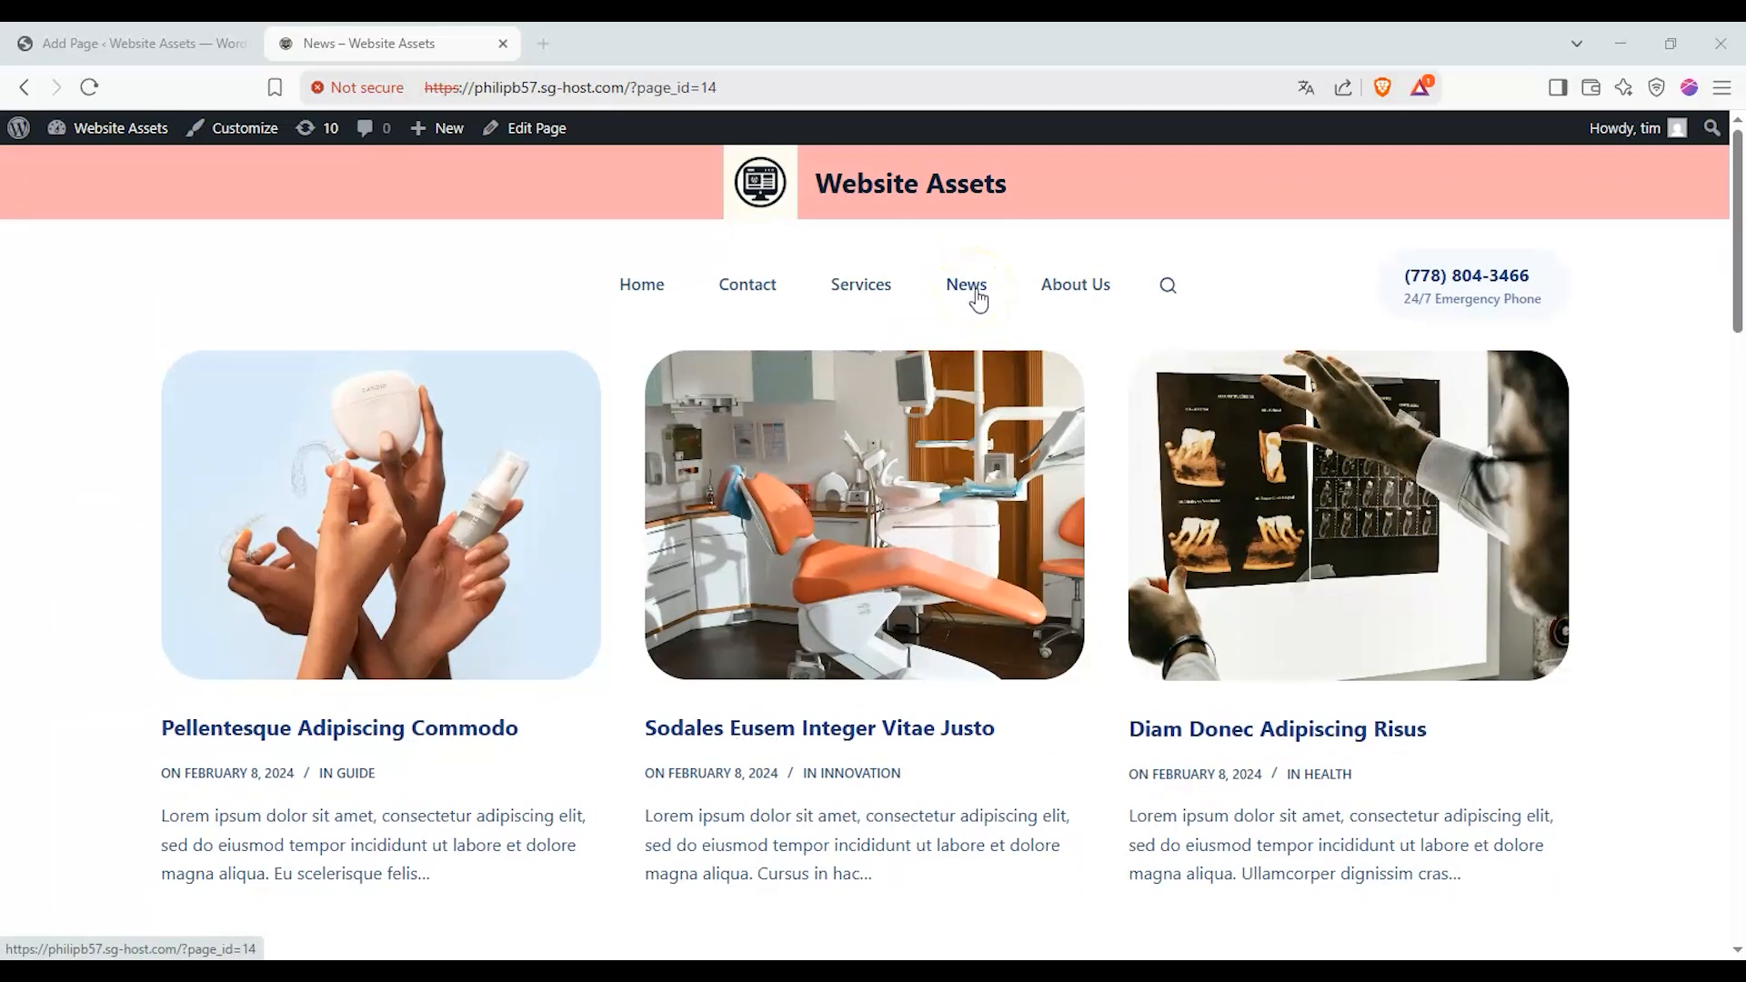
scroll(980, 304, "down", 2)
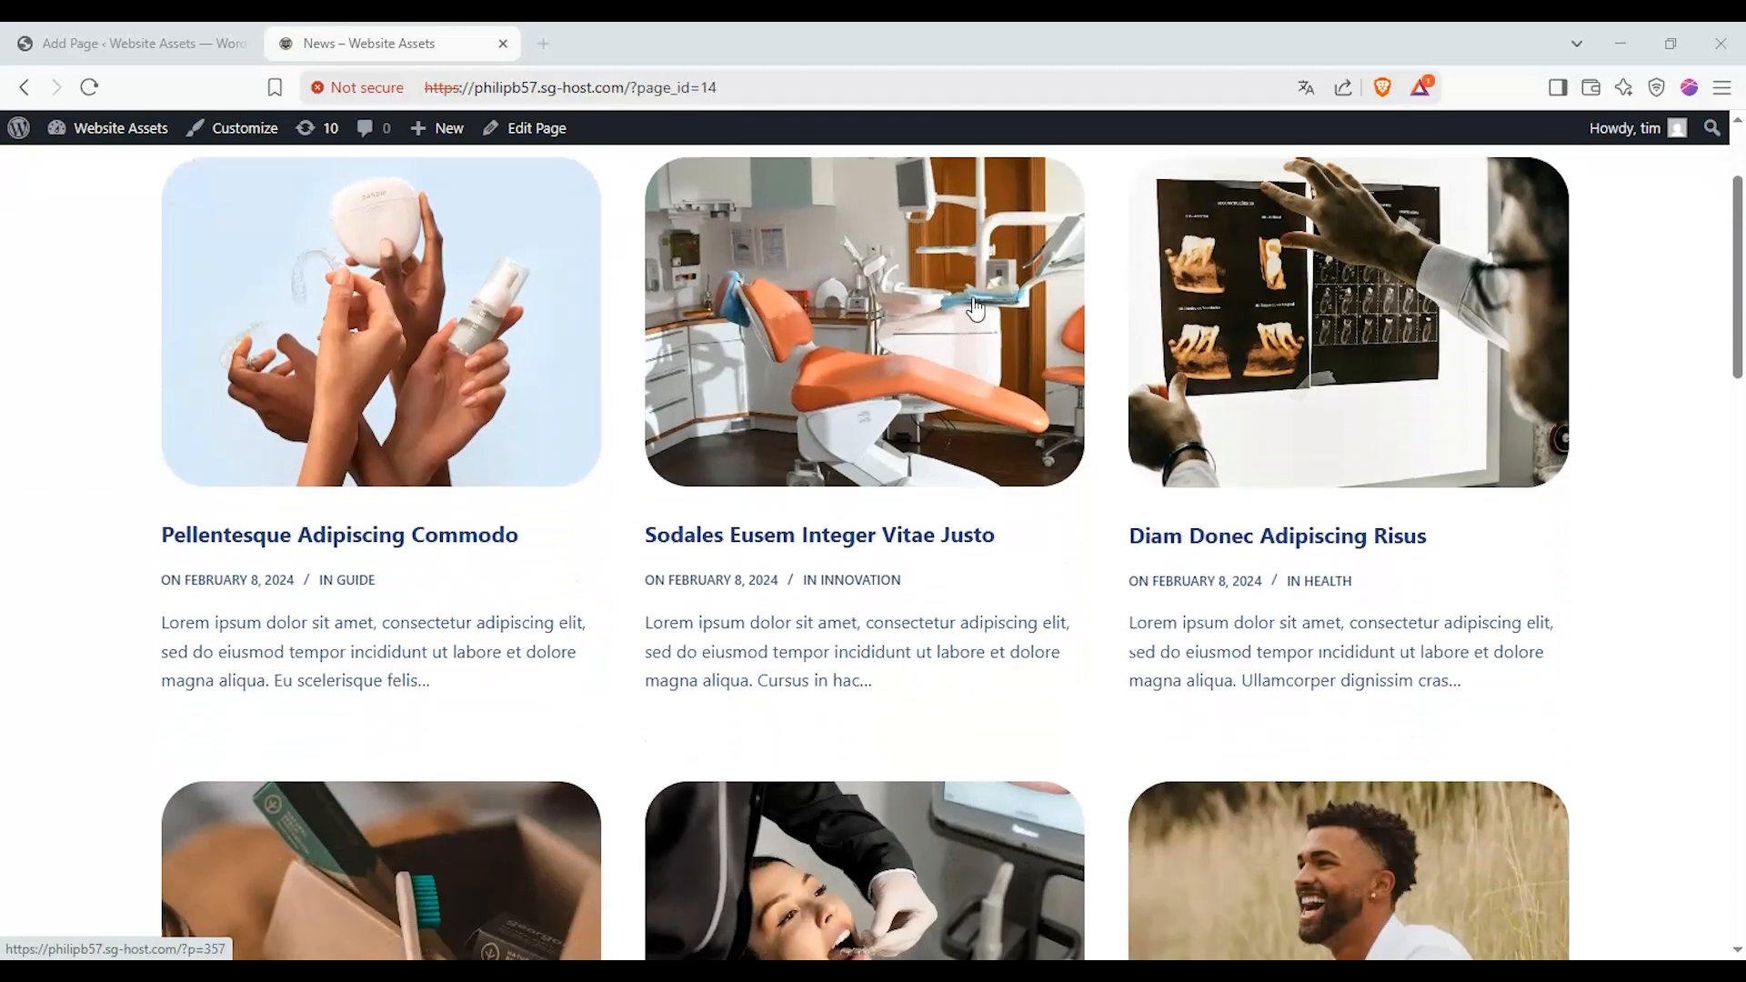
scroll(671, 508, "down", 3)
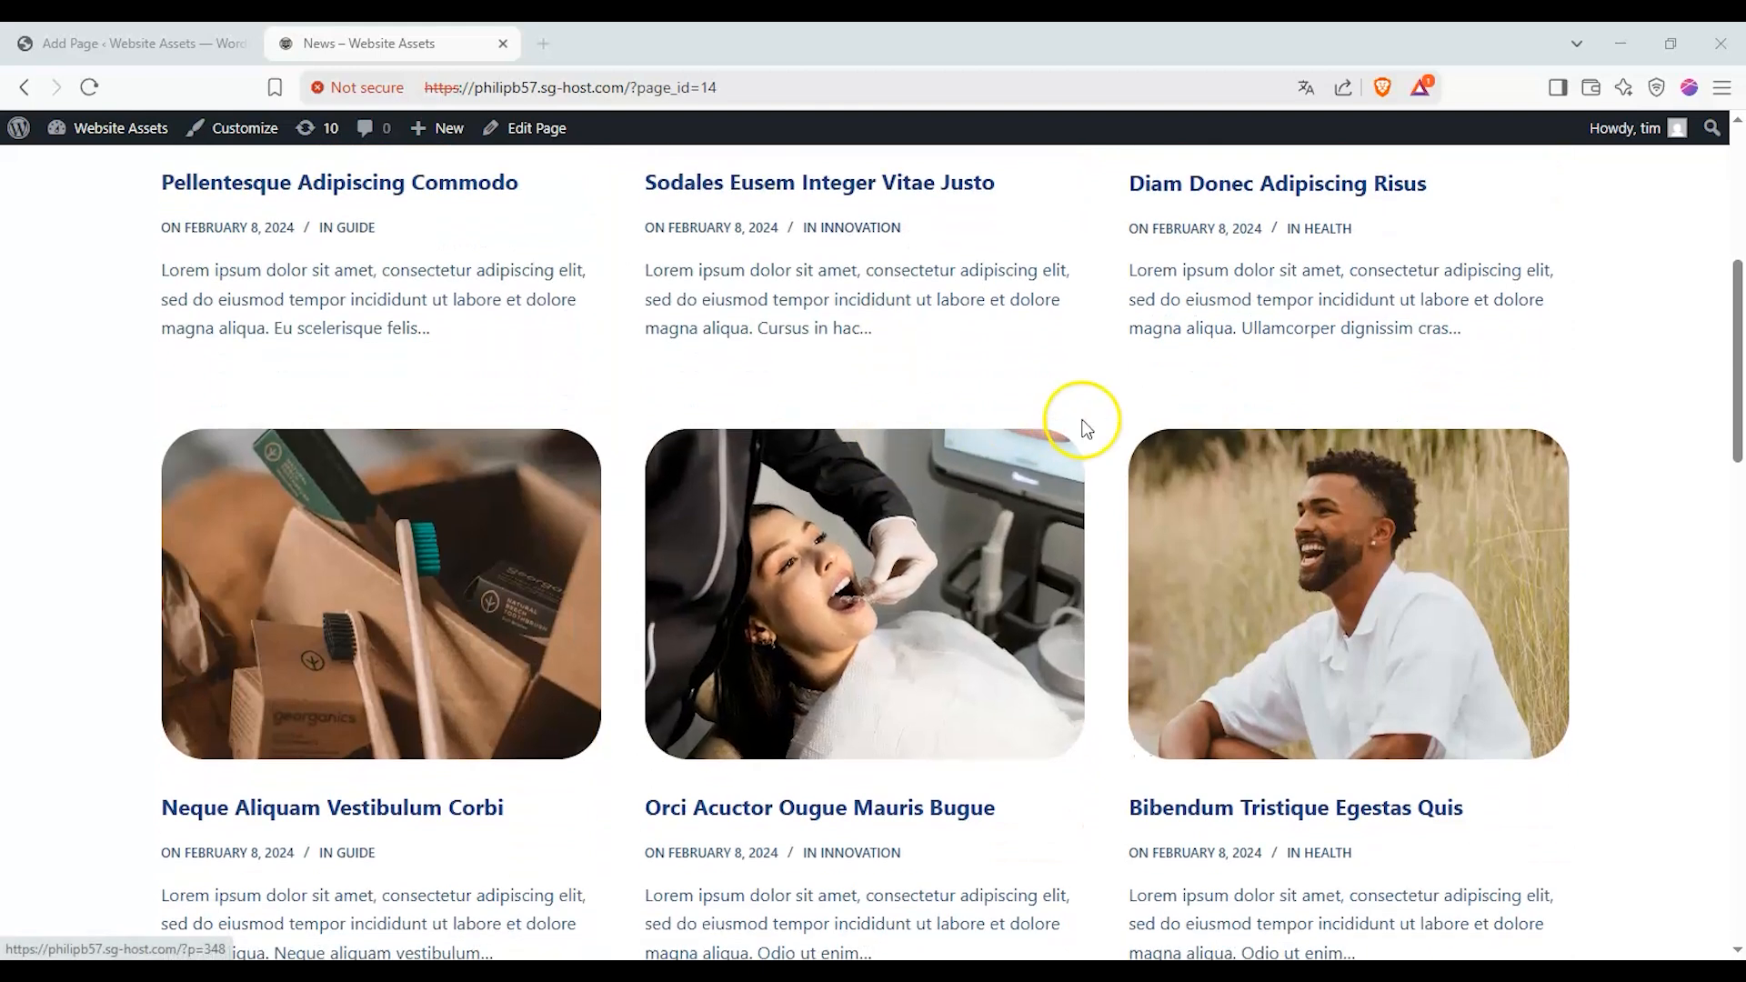
scroll(1083, 417, "down", 3)
scroll(1080, 441, "up", 4)
scroll(1080, 441, "up", 5)
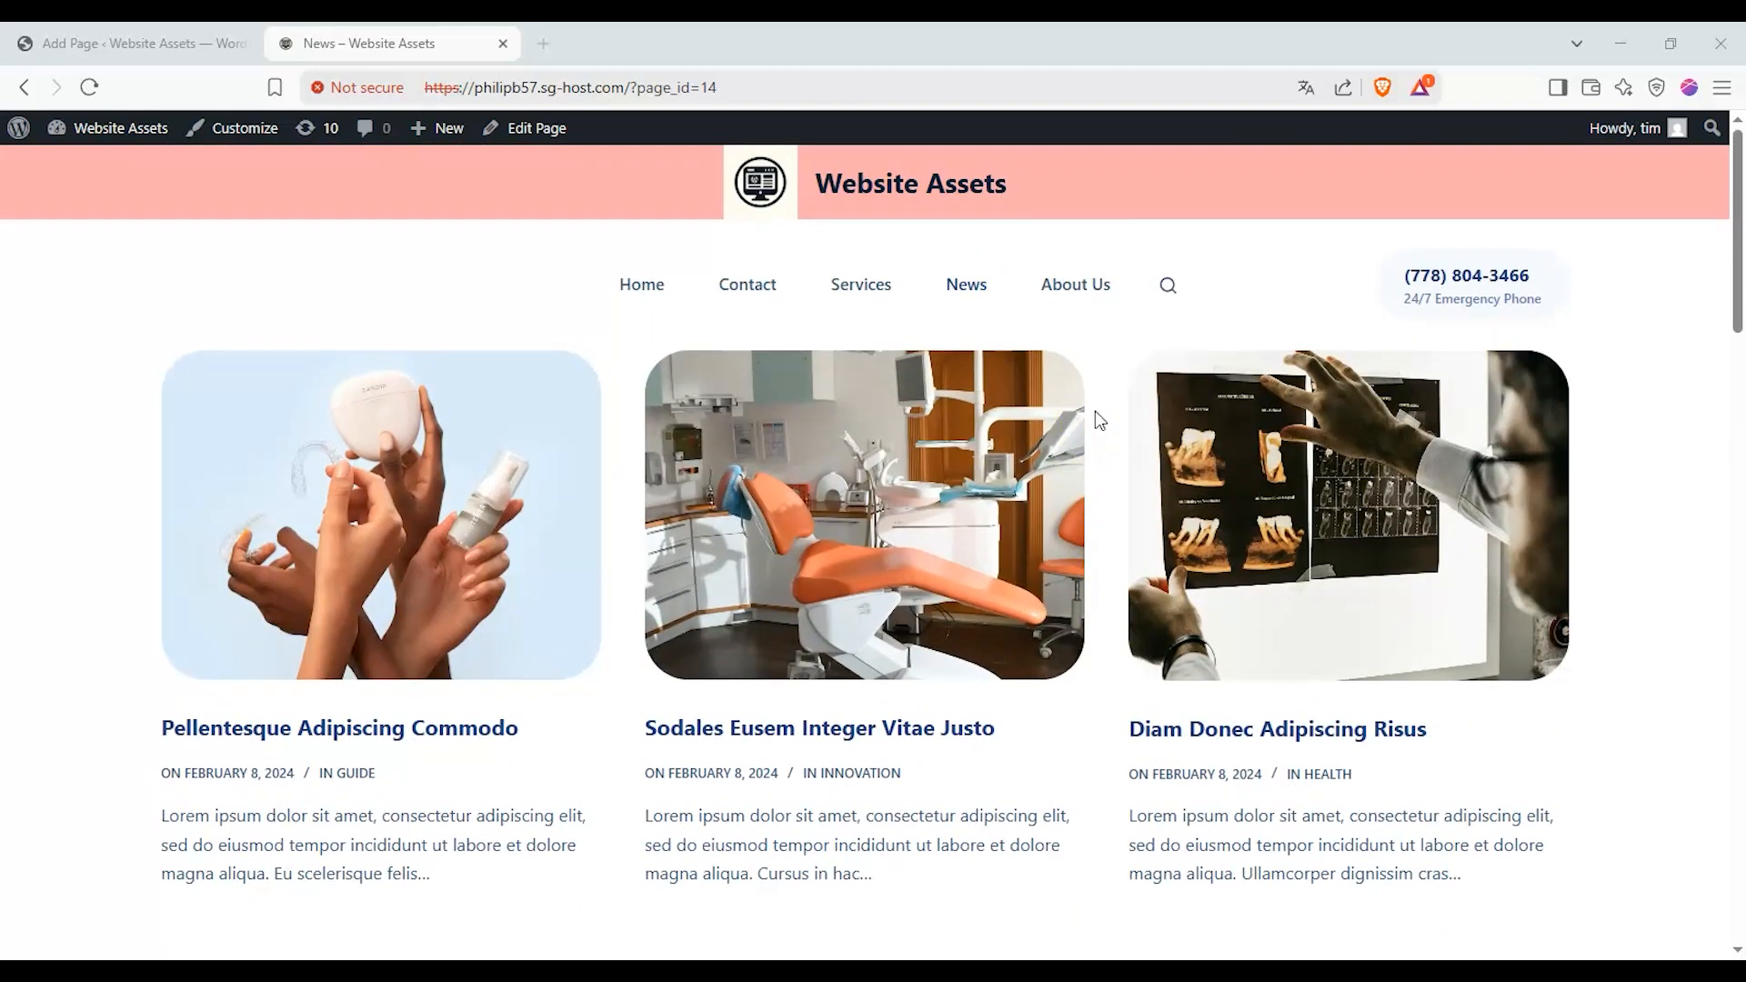
scroll(1099, 421, "down", 1)
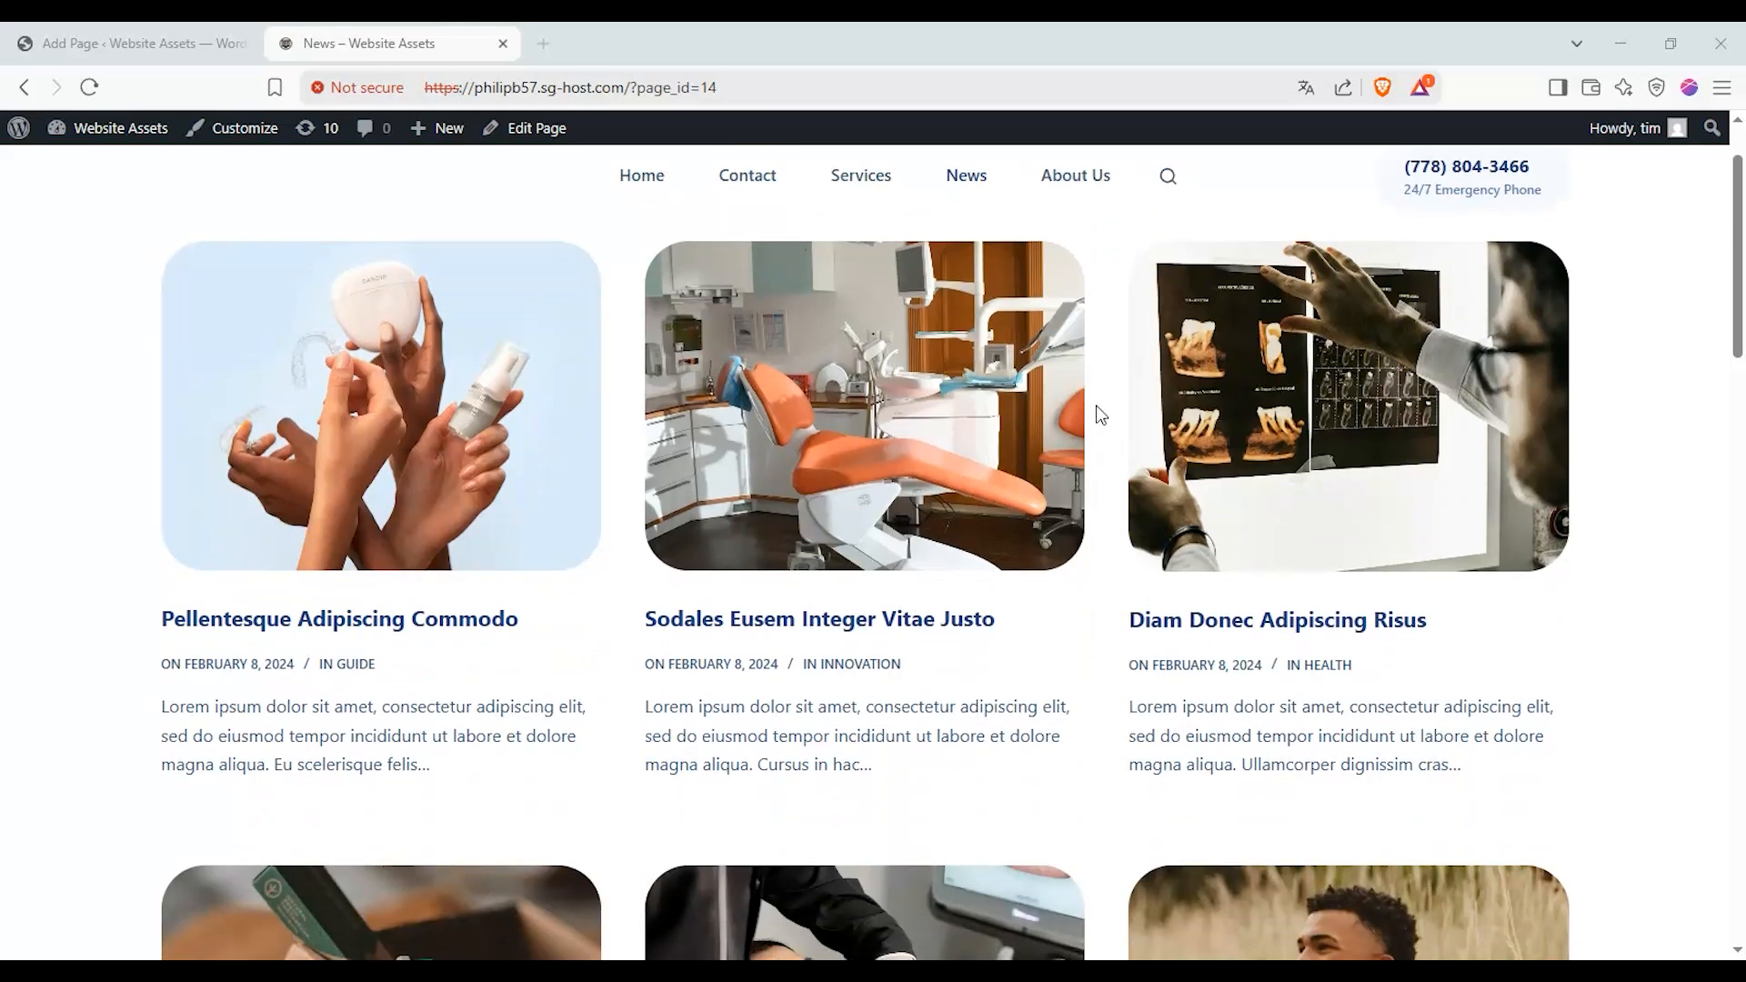
scroll(1101, 415, "up", 1)
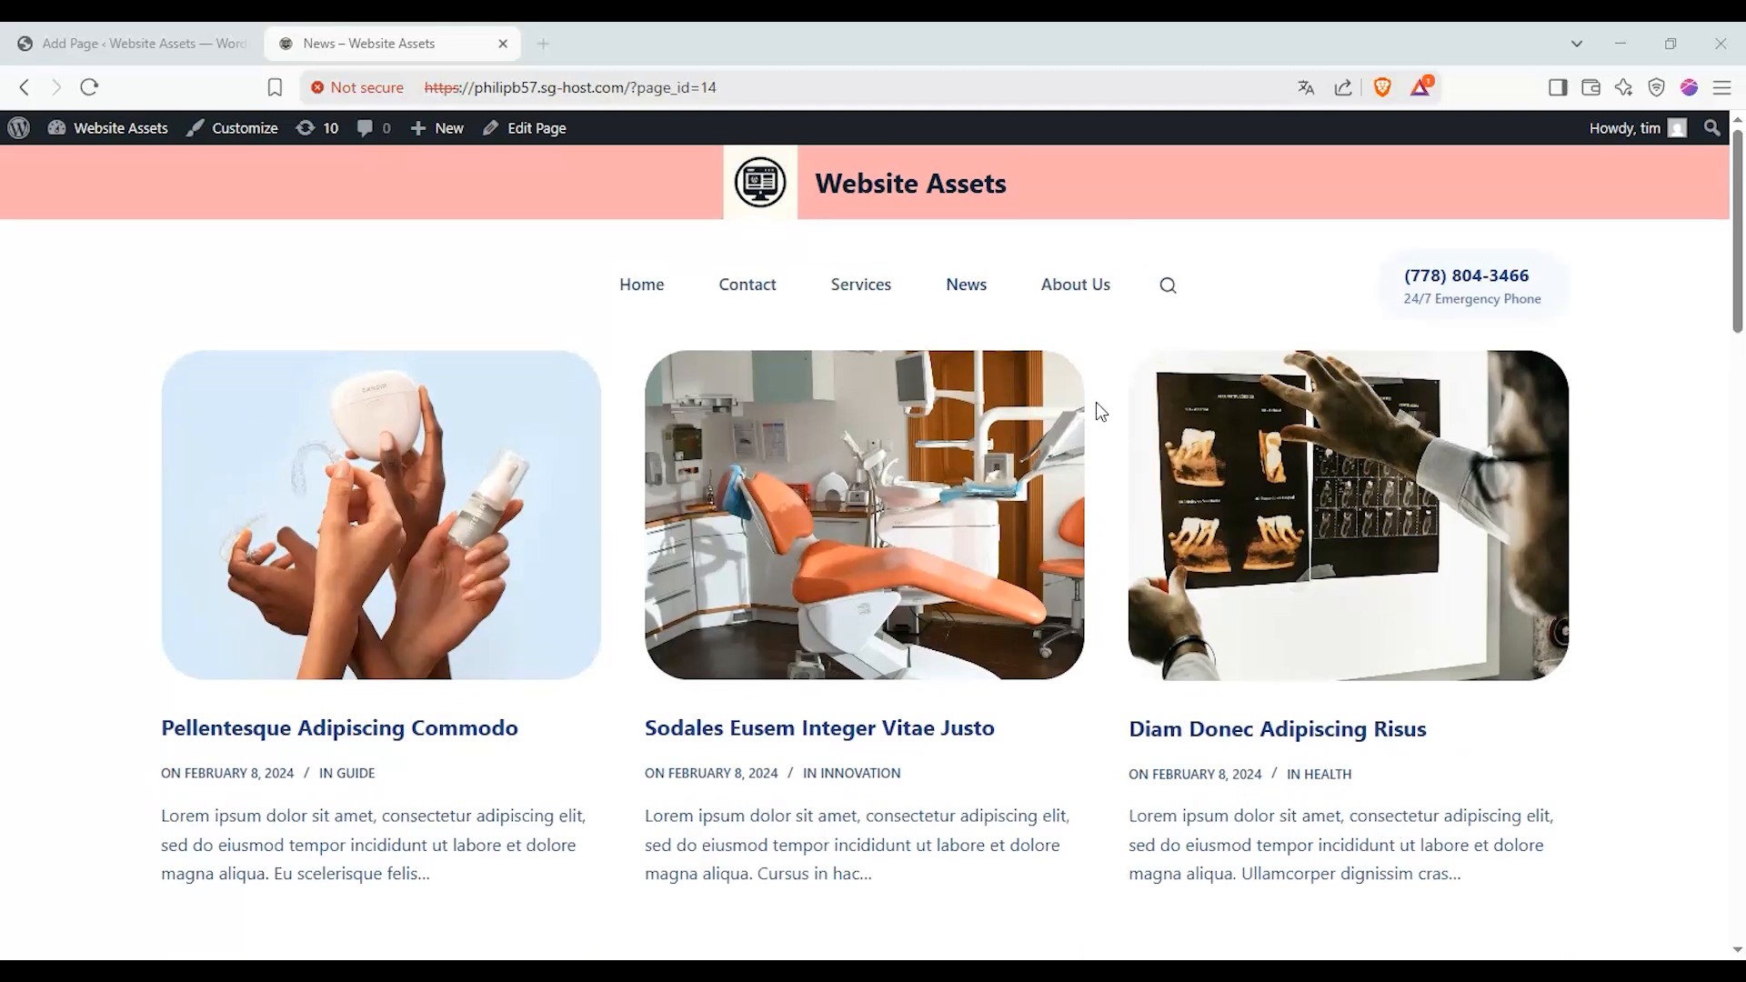
scroll(1094, 402, "down", 1)
scroll(1091, 399, "up", 1)
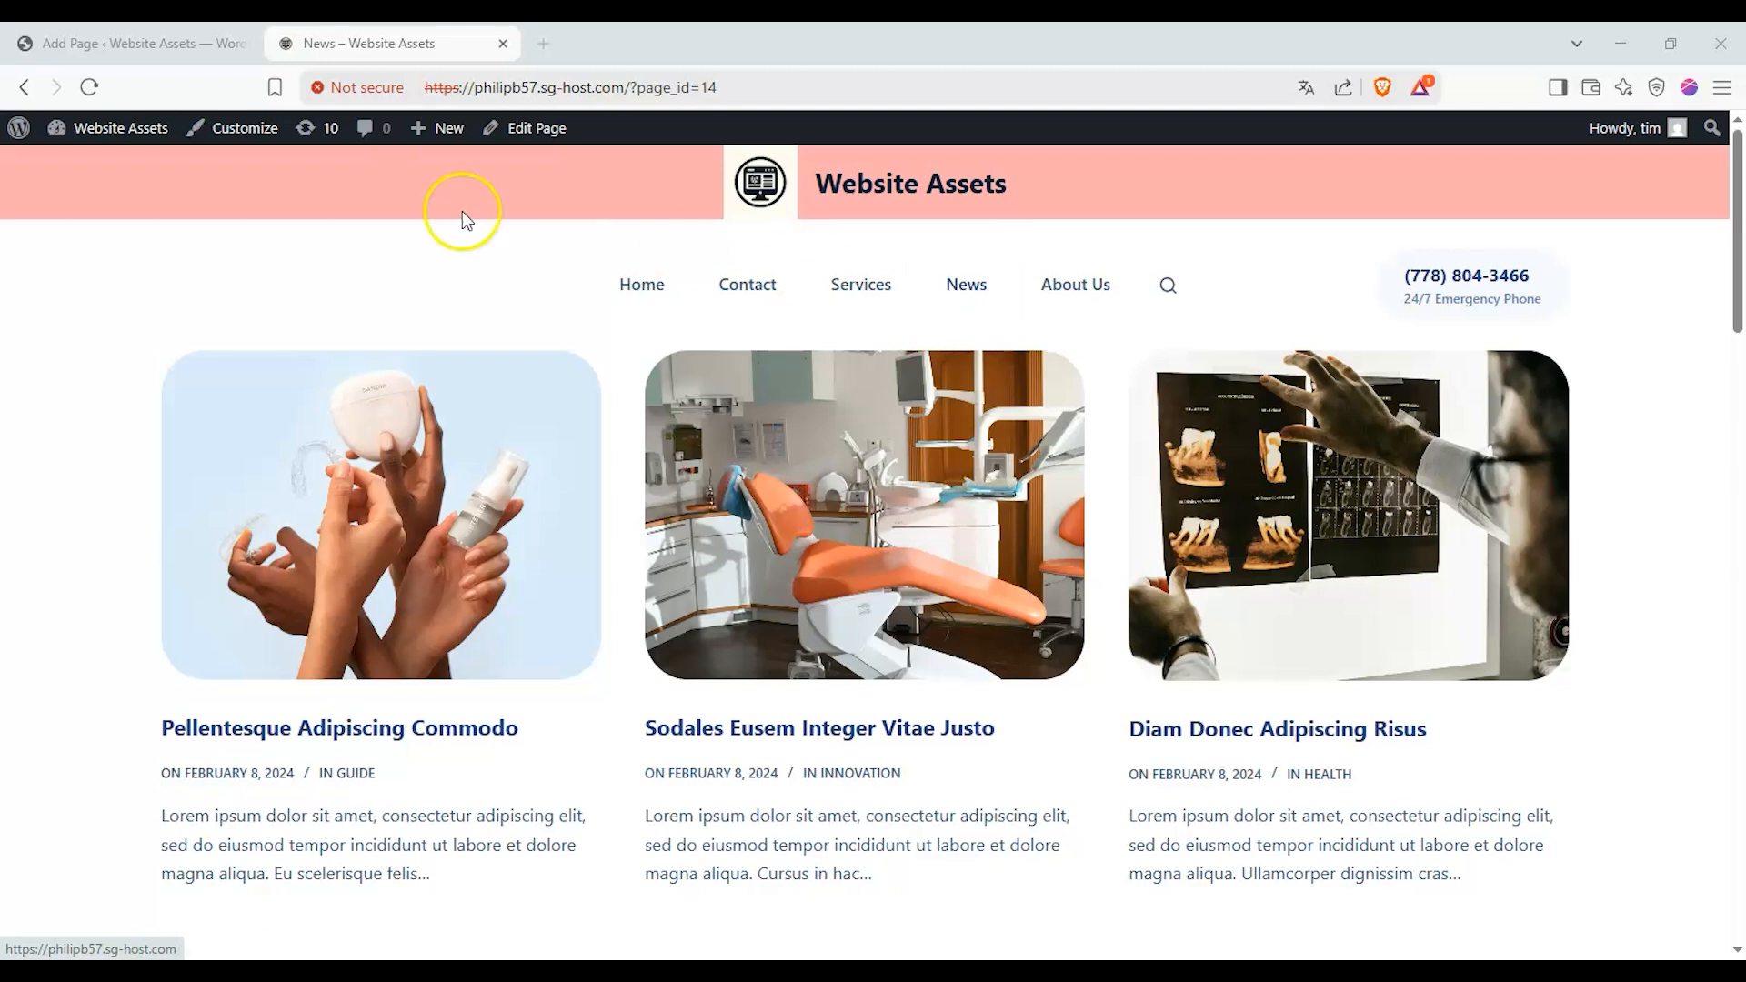
Open the theme customizer for the News page in a new browser tab and go to the Blog Posts settings
right_click(240, 129)
left_click(259, 151)
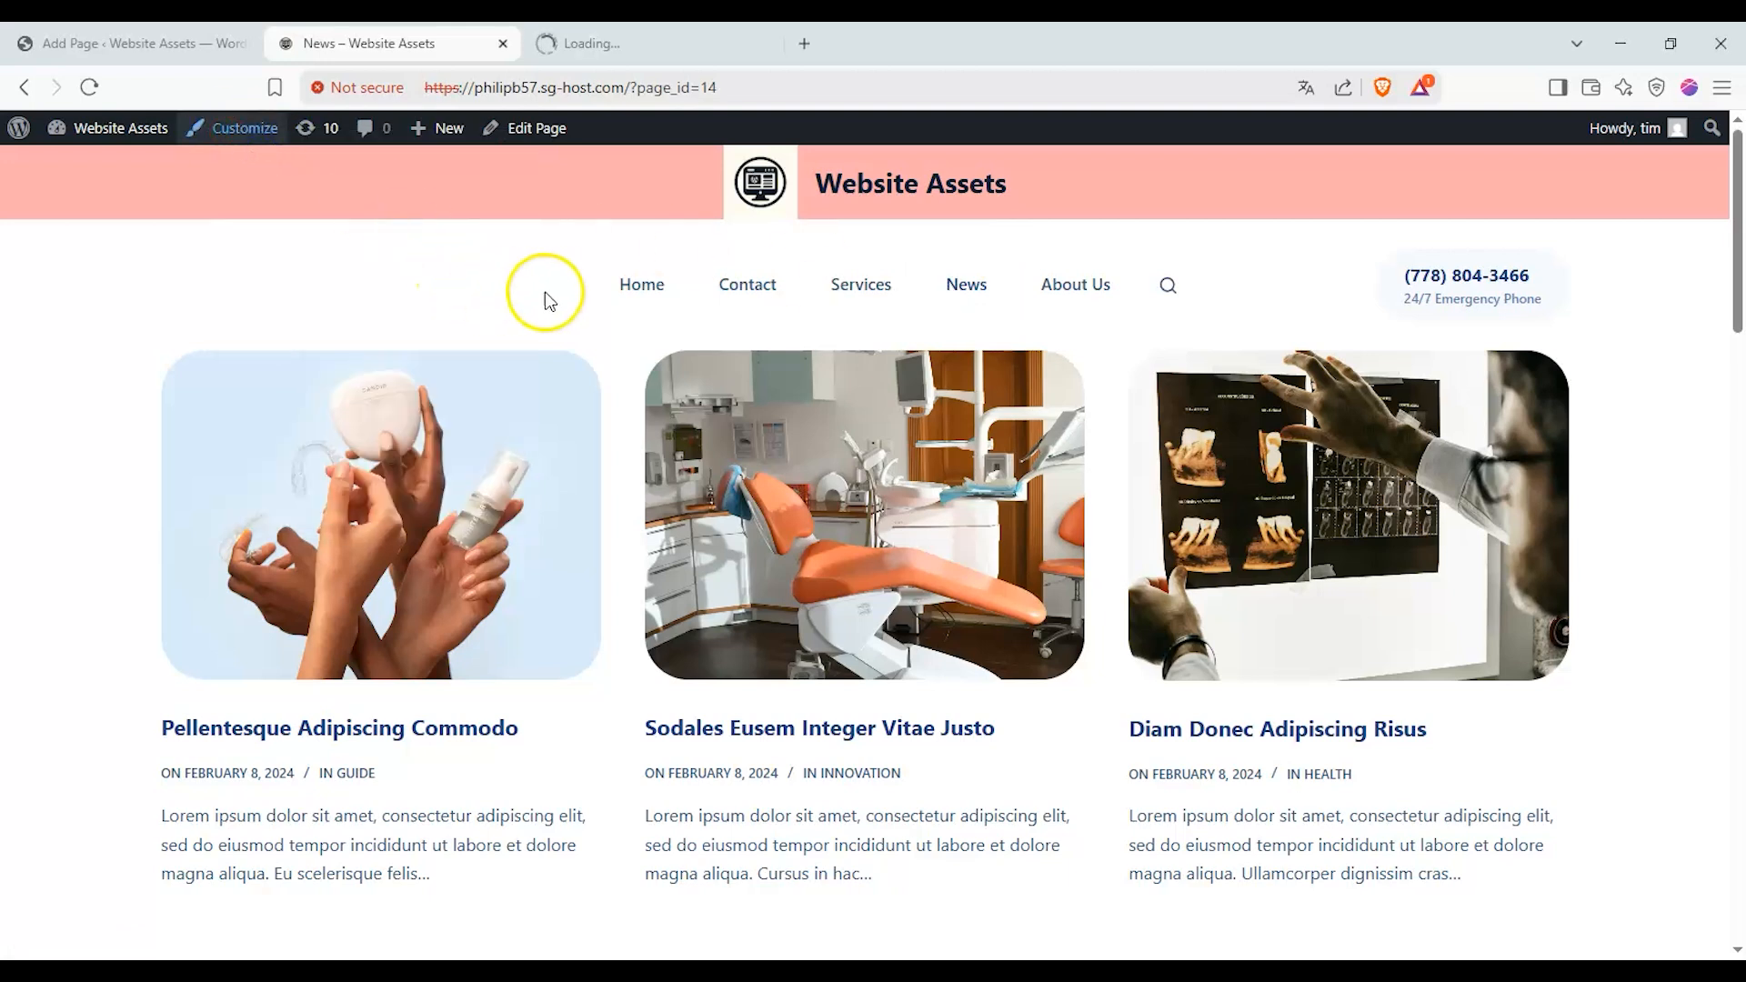
scroll(559, 296, "down", 1)
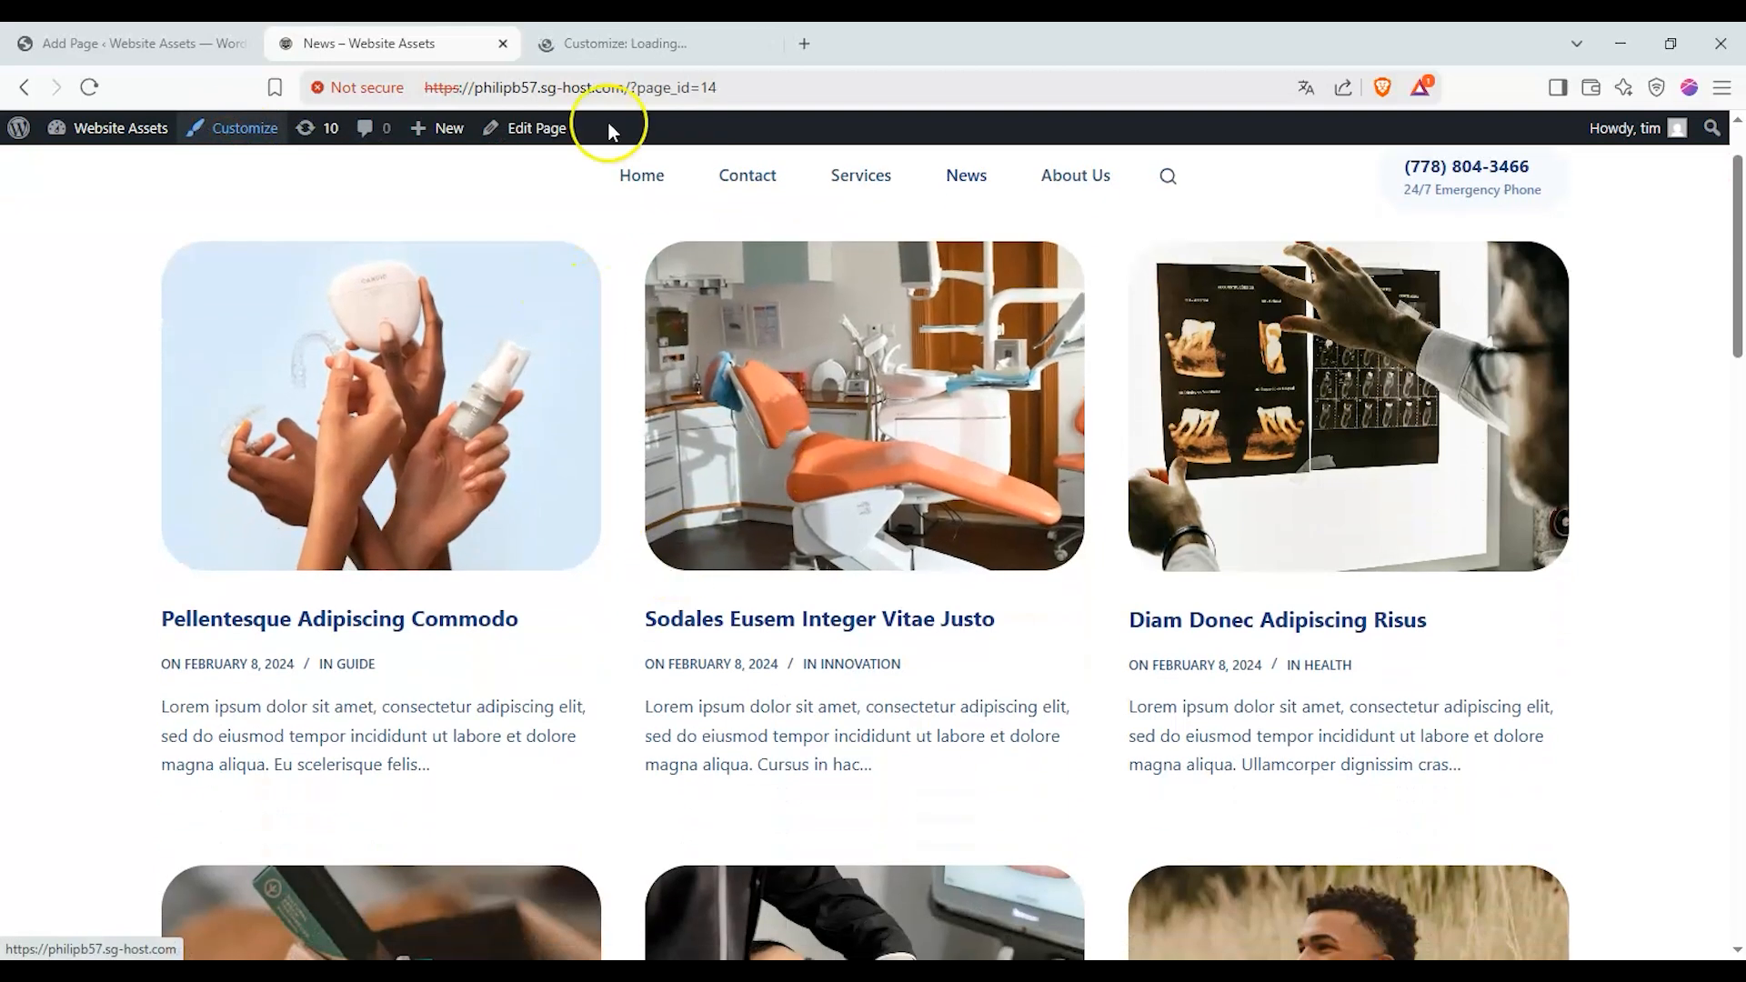
left_click(607, 41)
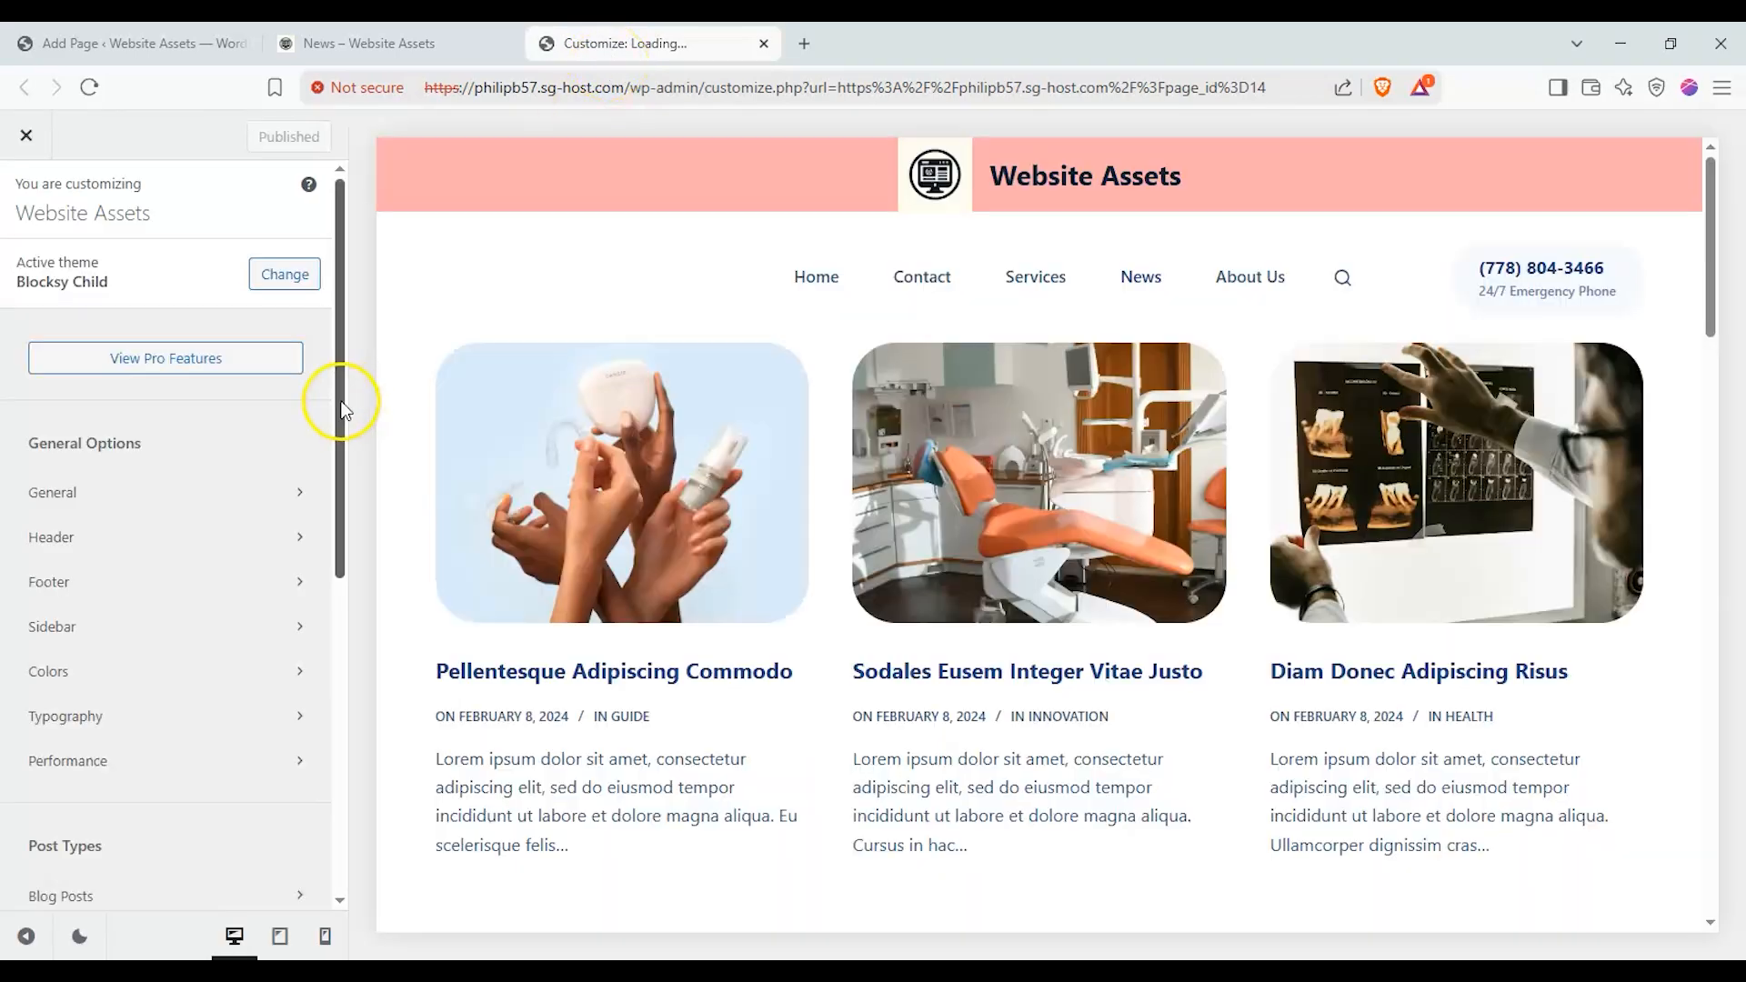
left_click_drag(342, 401, 121, 578)
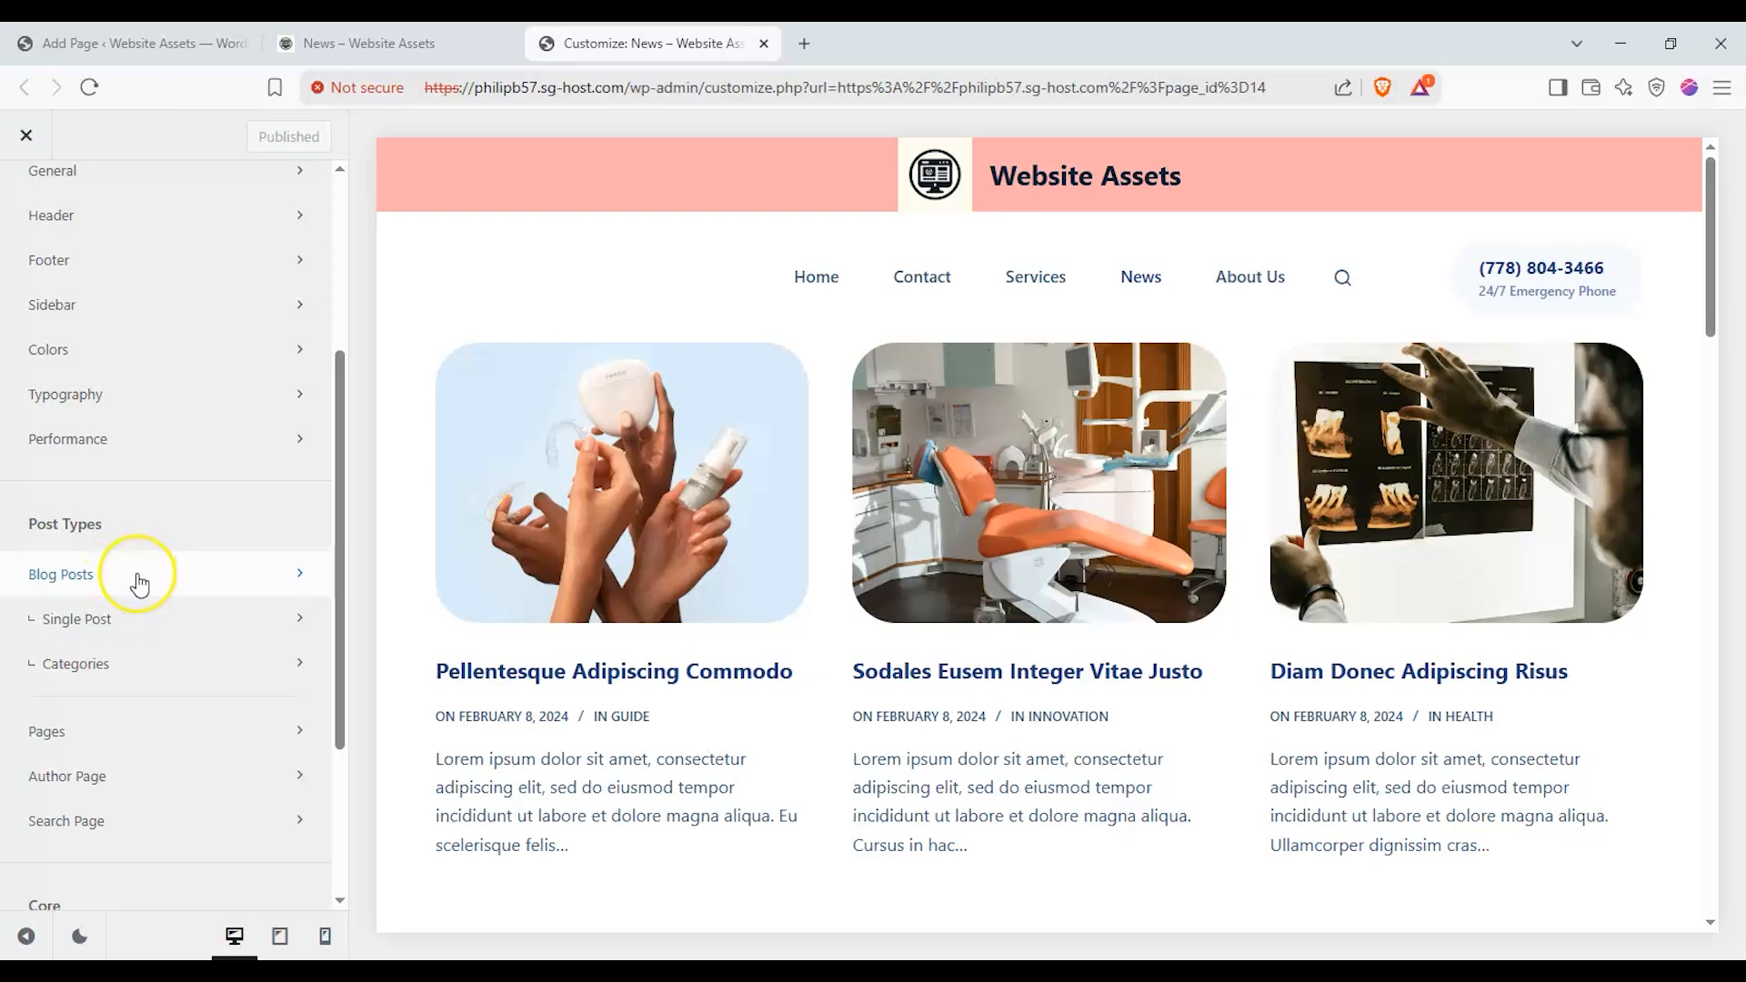
left_click(137, 579)
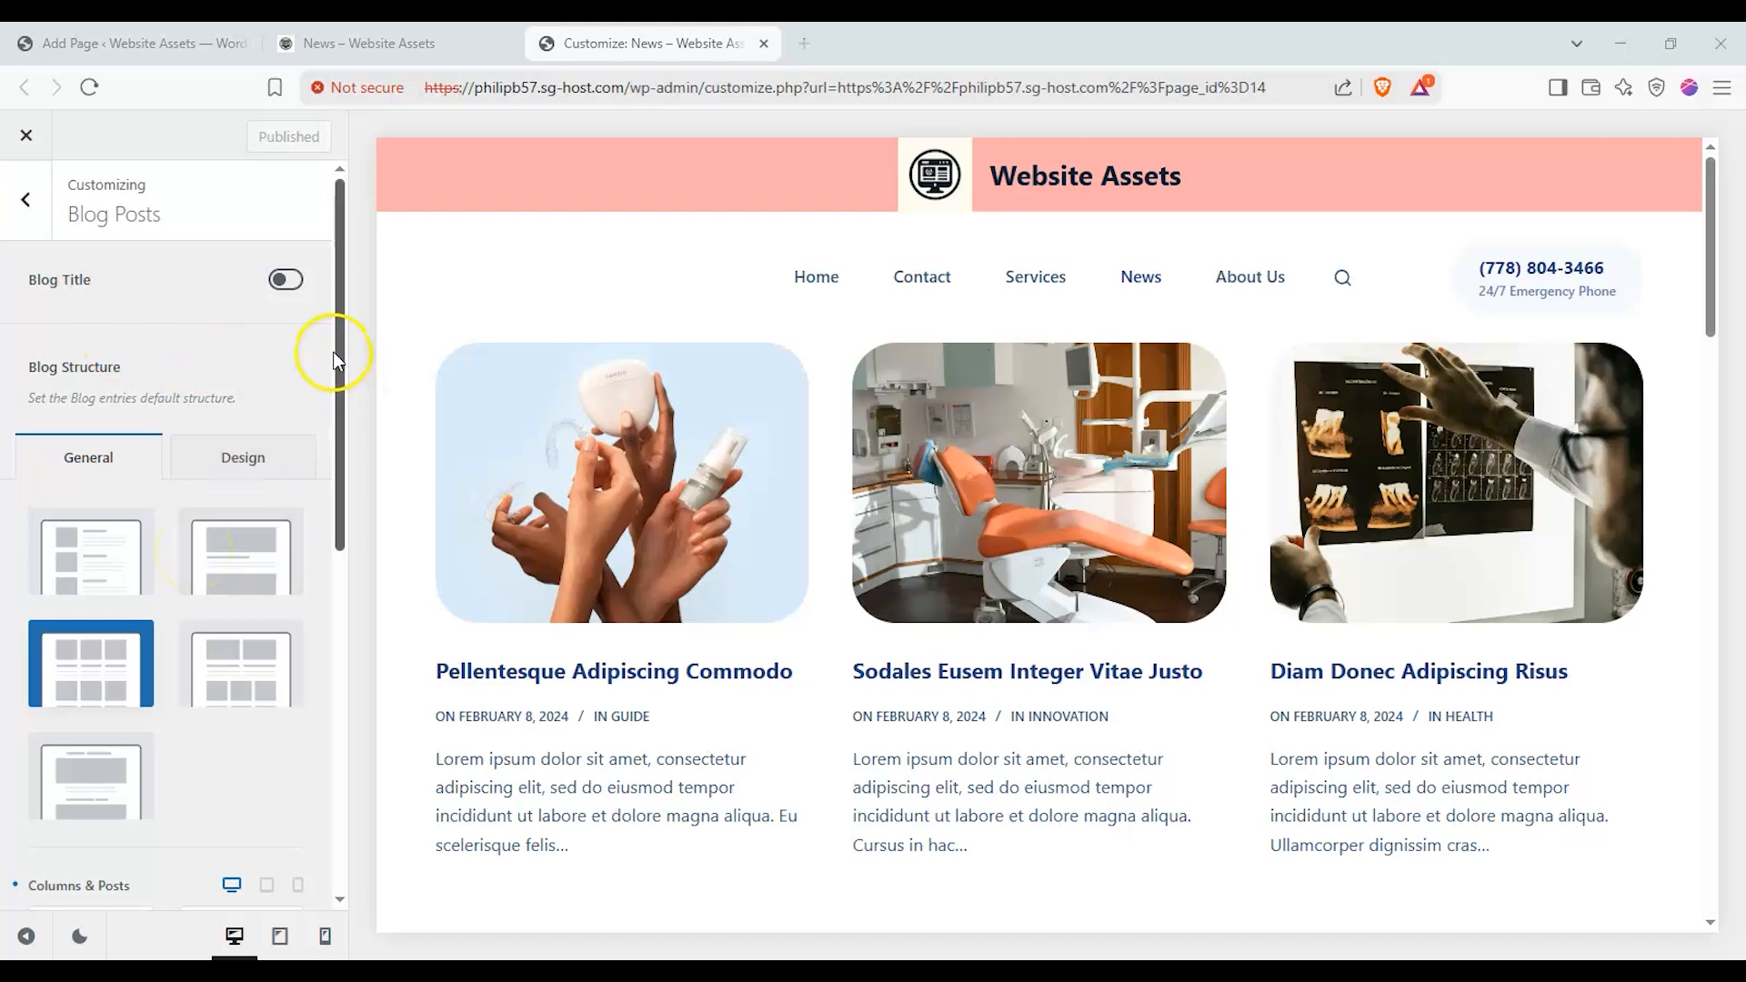
Enable the Blog Title on the News page and set its layout to Type 2, comparing it with Type 1
left_click(289, 281)
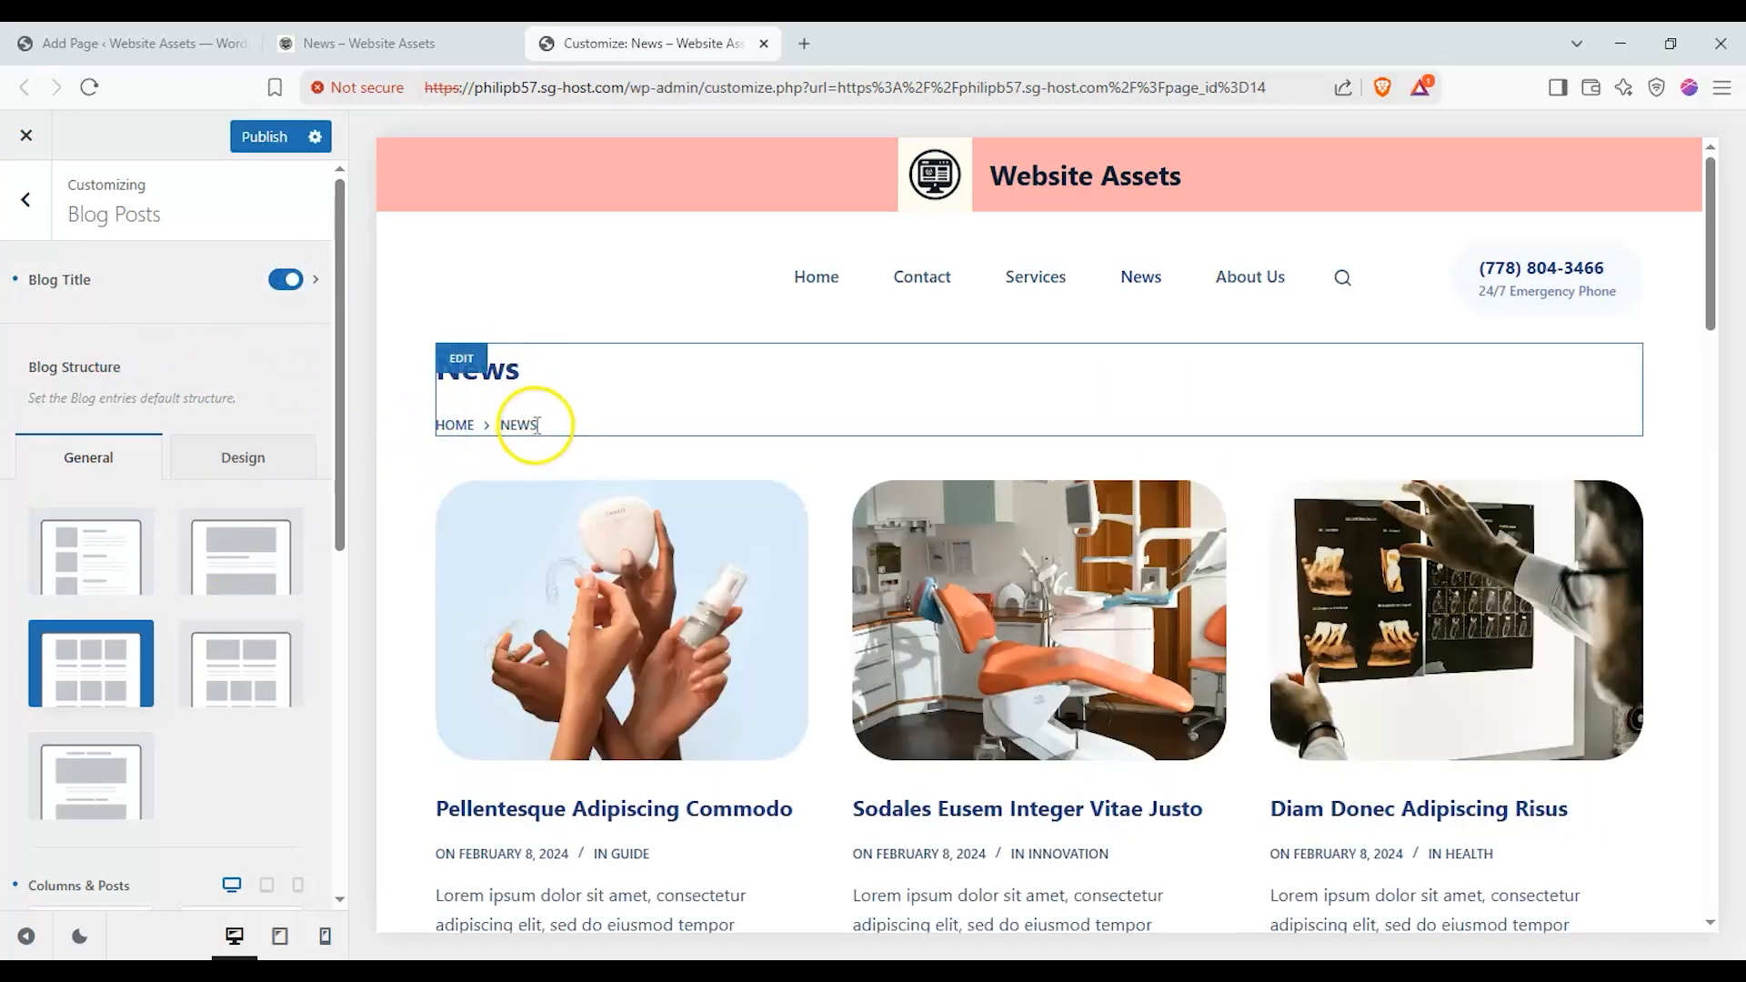
left_click(155, 285)
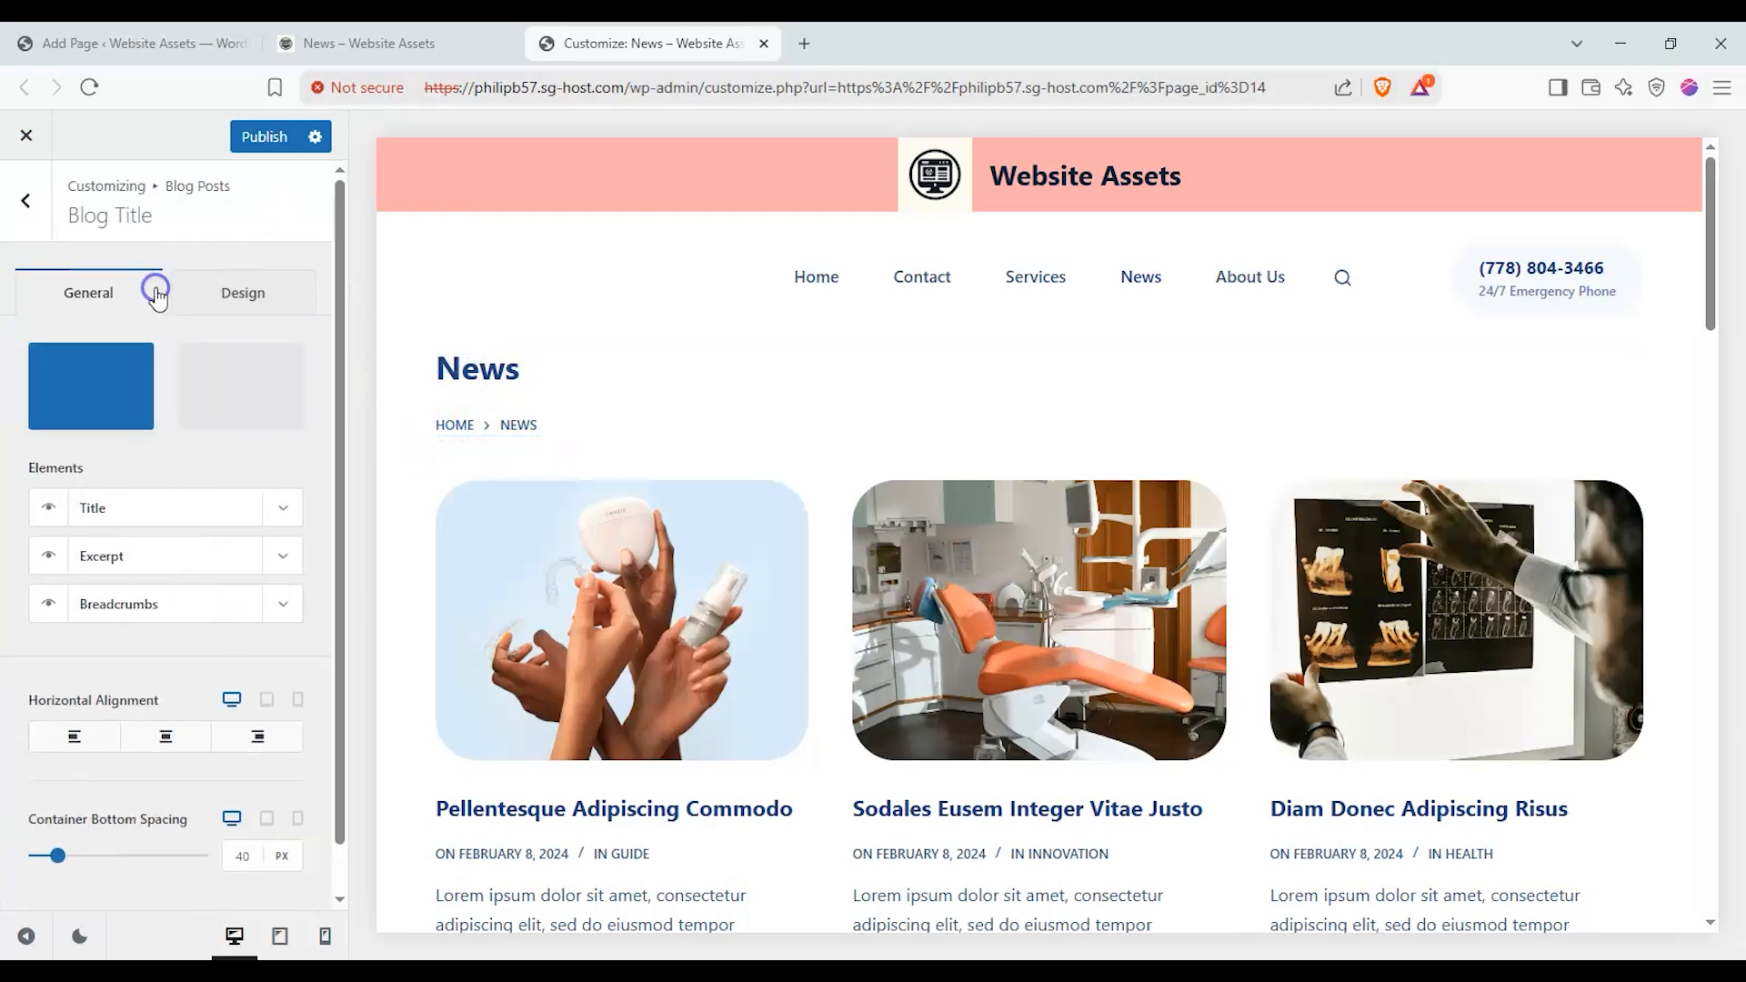
left_click(211, 414)
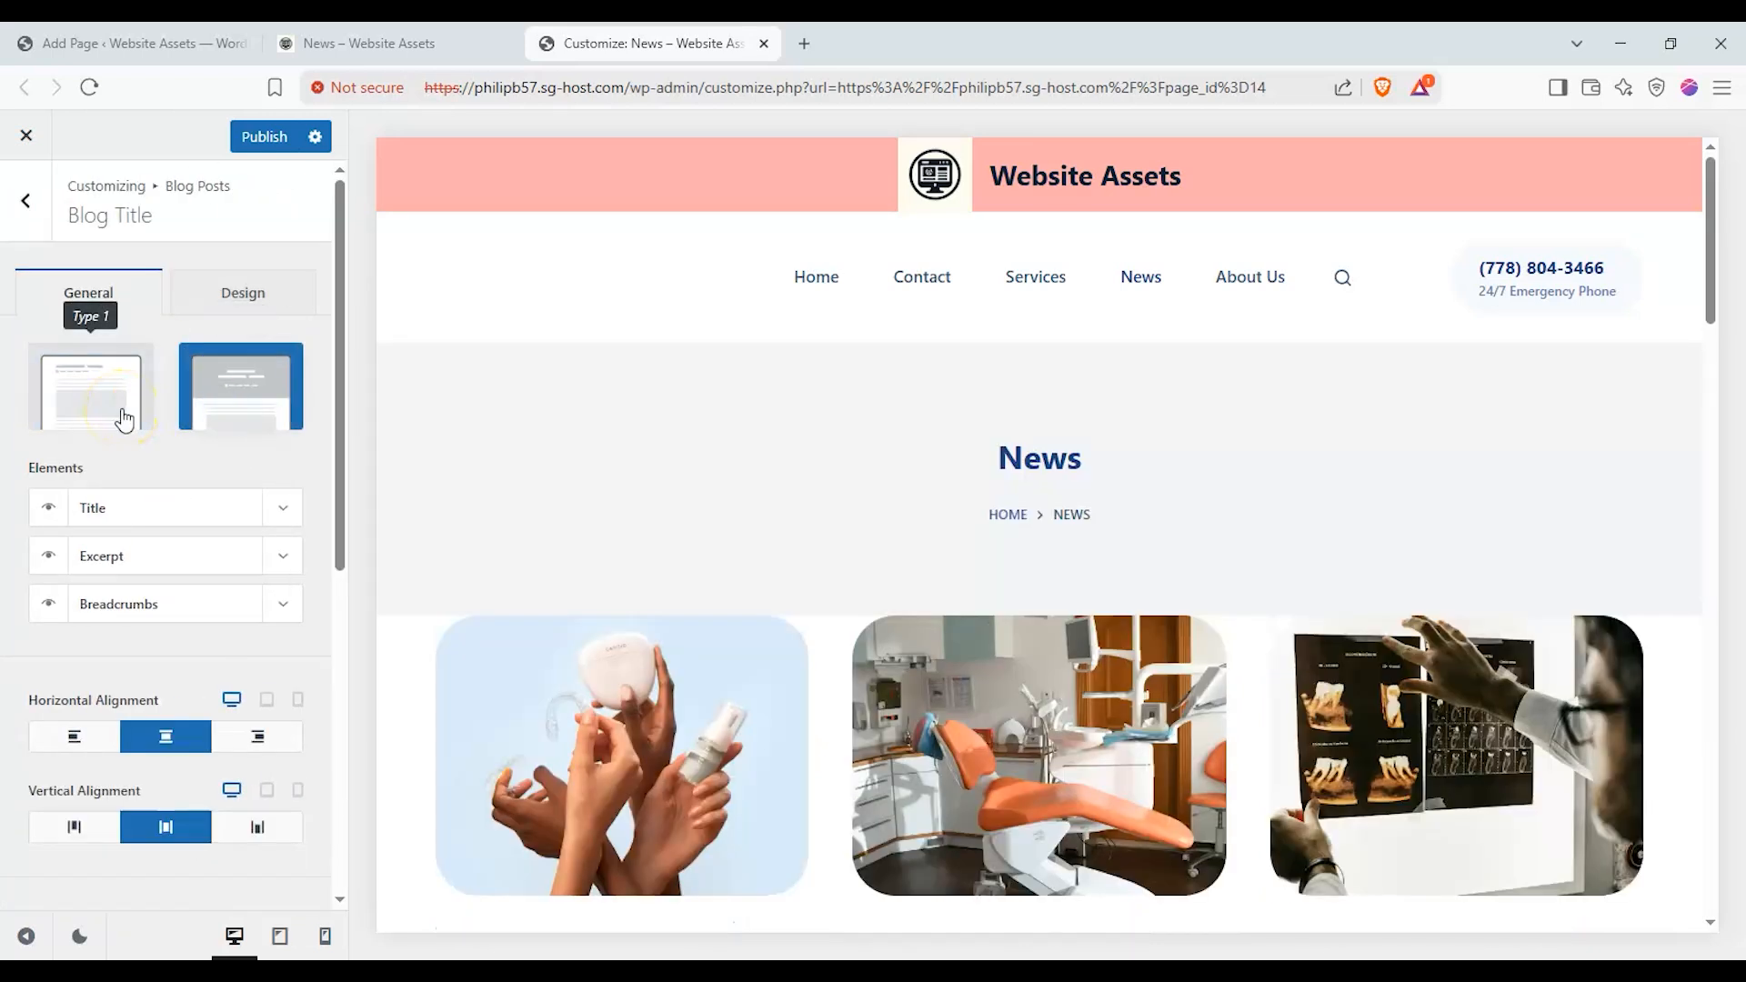
left_click(124, 419)
left_click(218, 400)
left_click(80, 404)
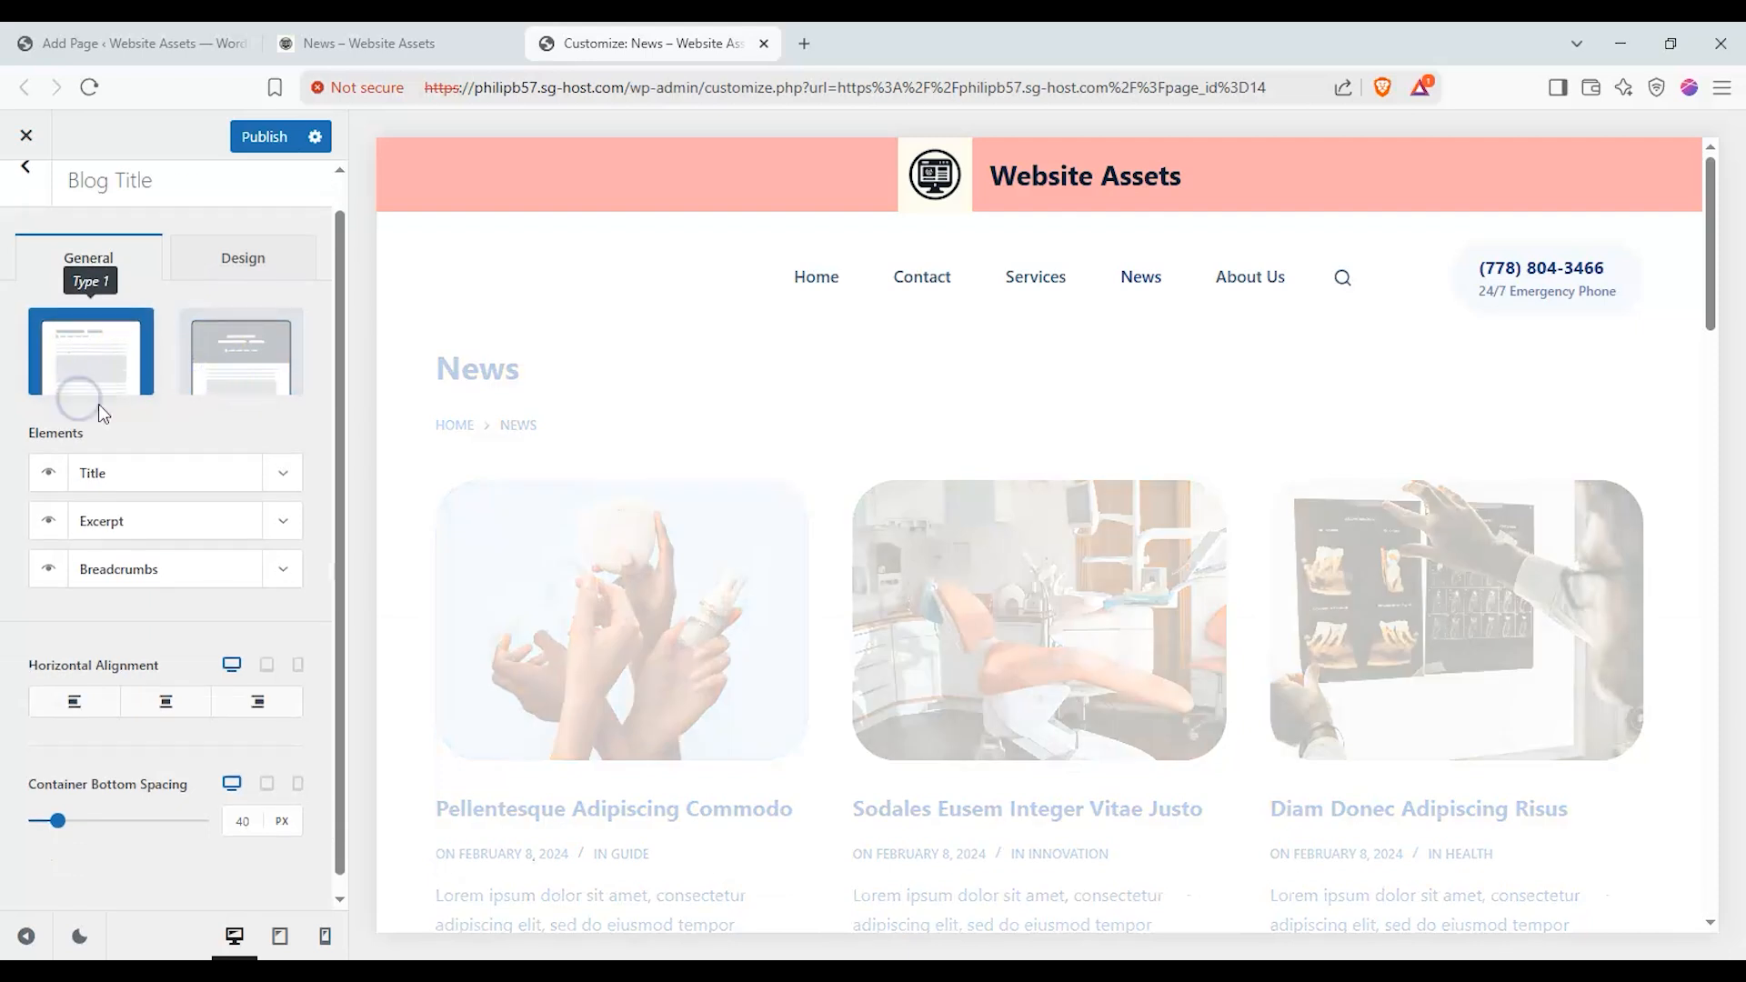
scroll(70, 382, "down", 1)
left_click(224, 340)
scroll(183, 378, "down", 2)
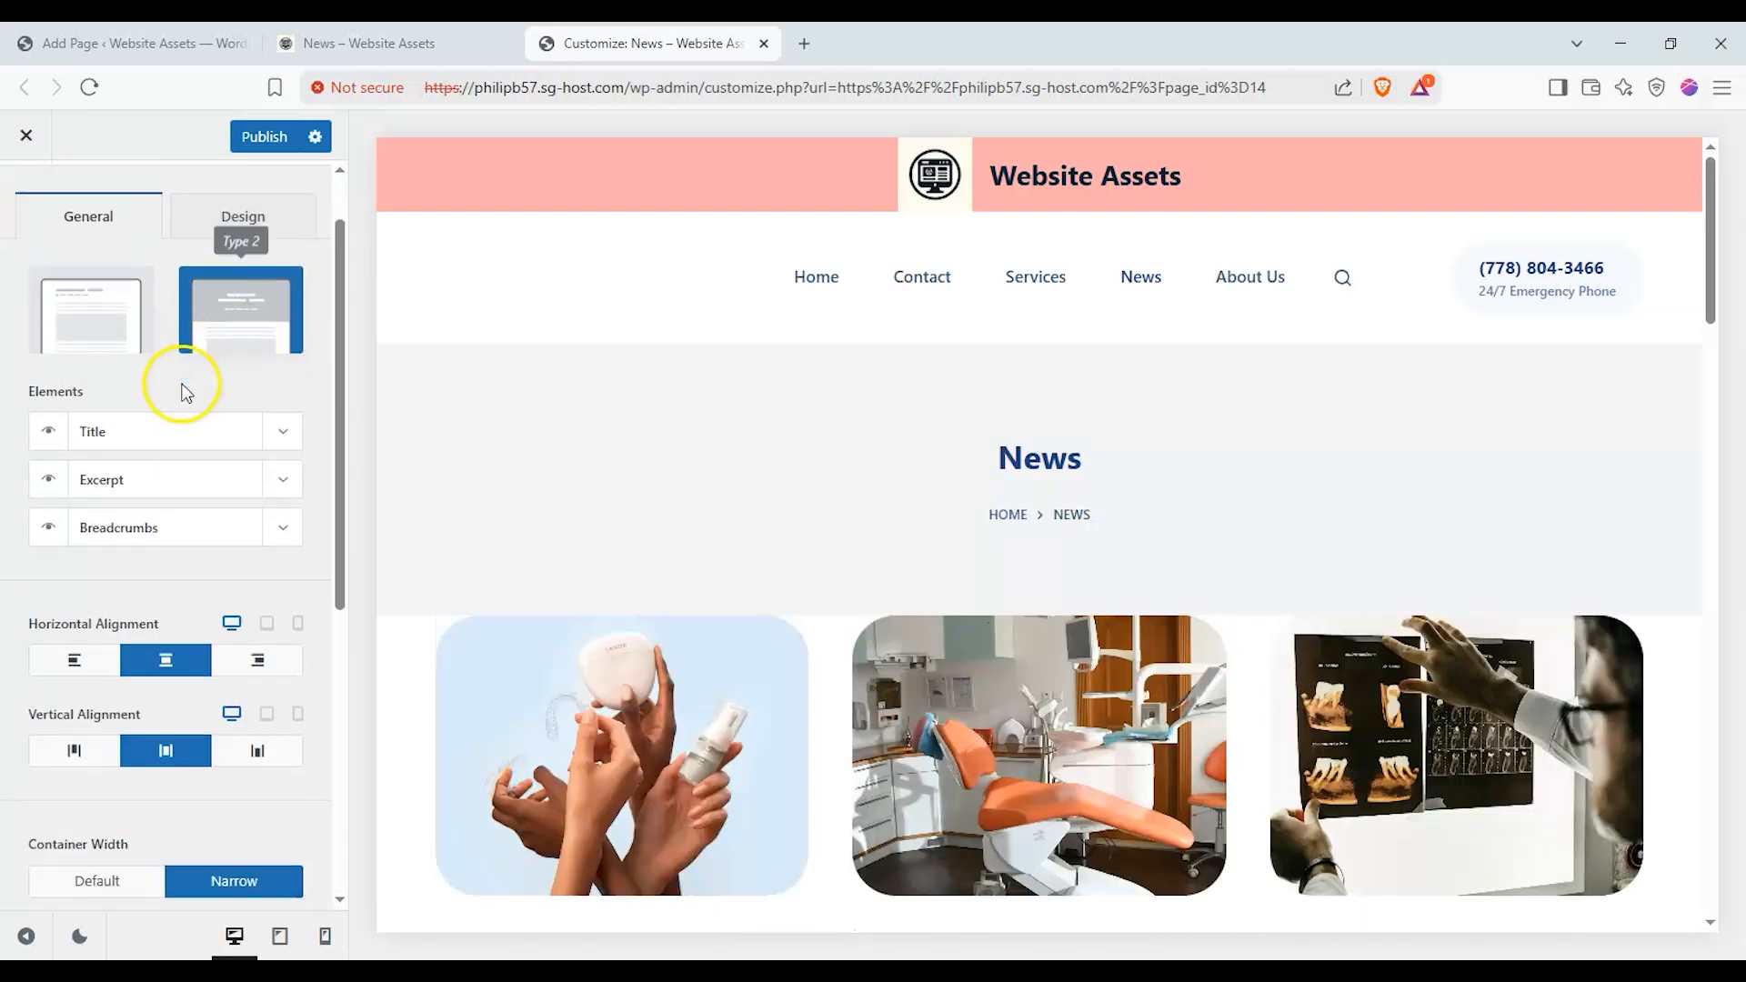
Check the Breadcrumbs options, hide the Breadcrumbs element in the blog title, and return to the Blog Posts settings
left_click(283, 445)
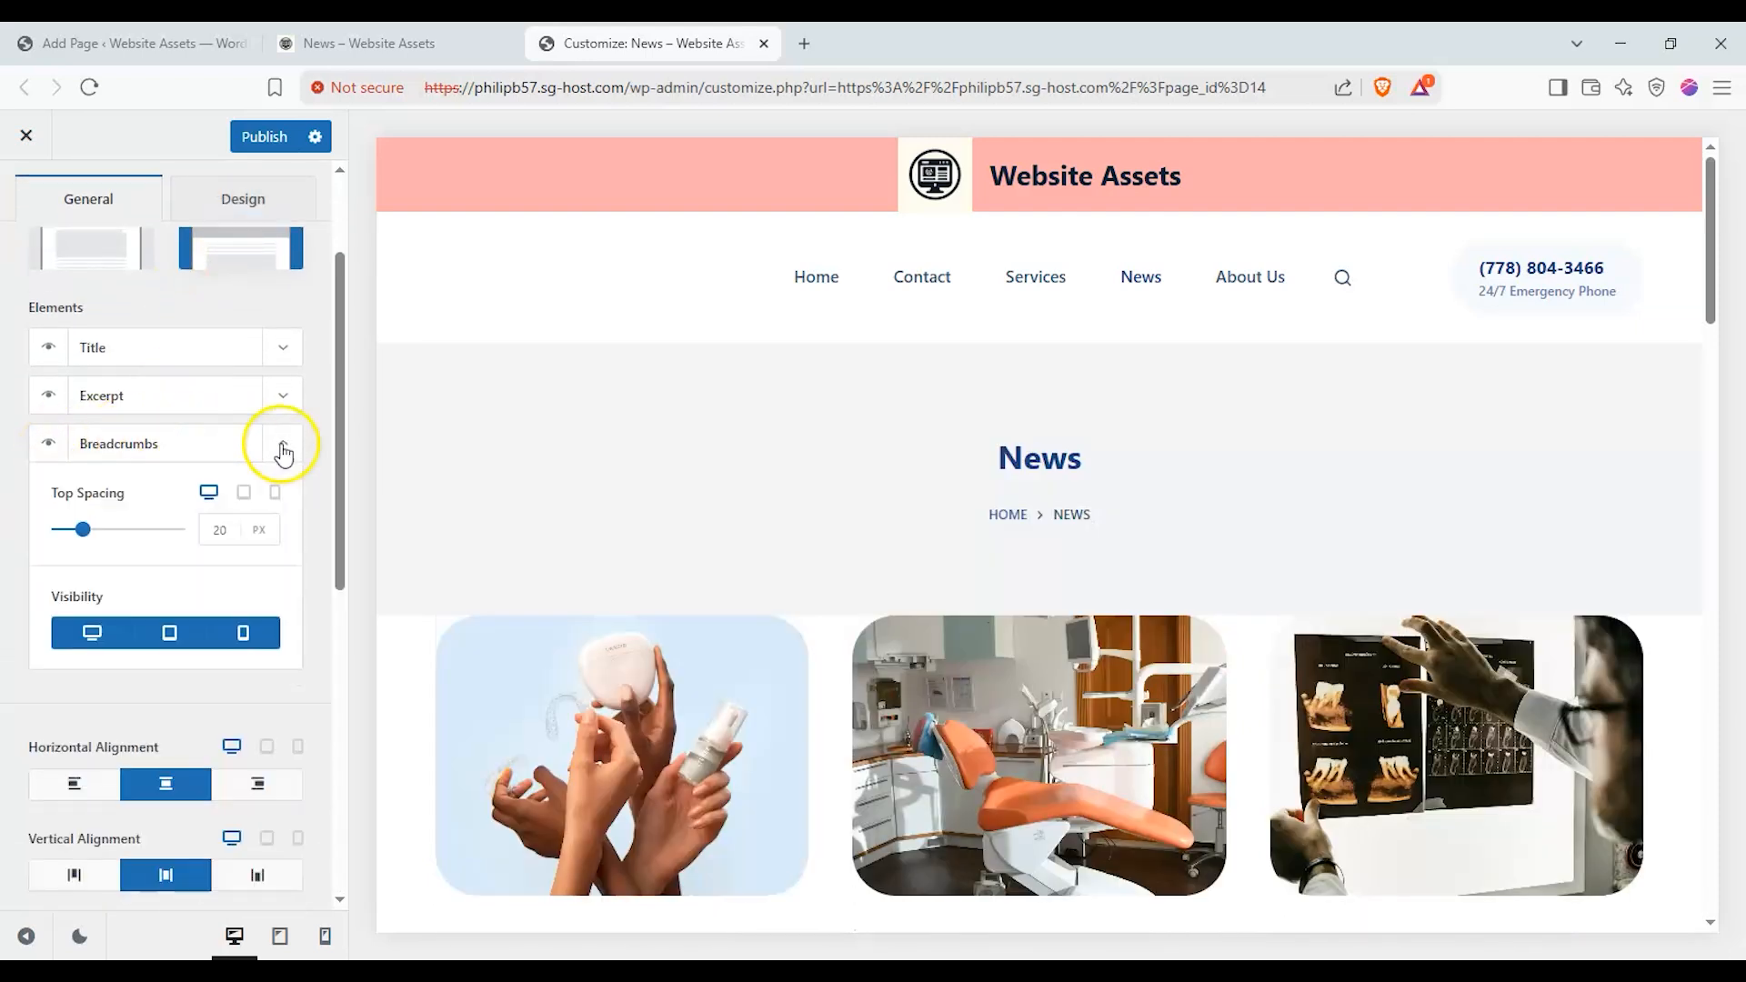
left_click(283, 446)
left_click(48, 444)
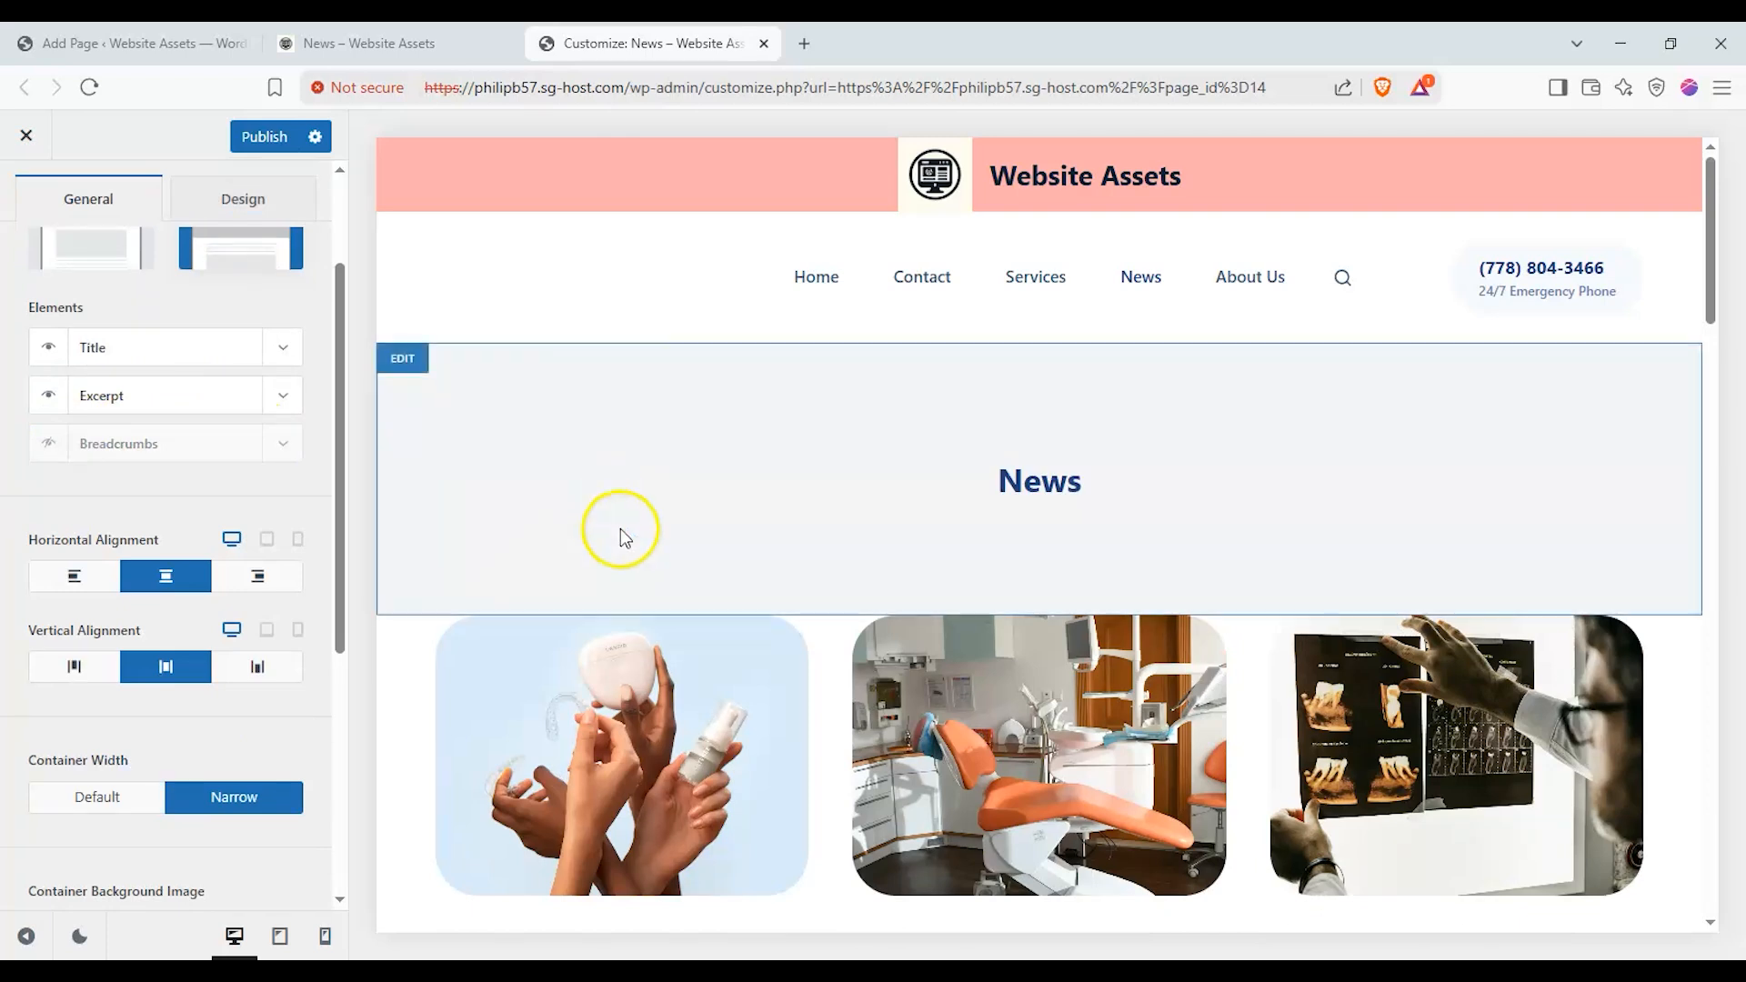
scroll(127, 272, "up", 3)
left_click(27, 201)
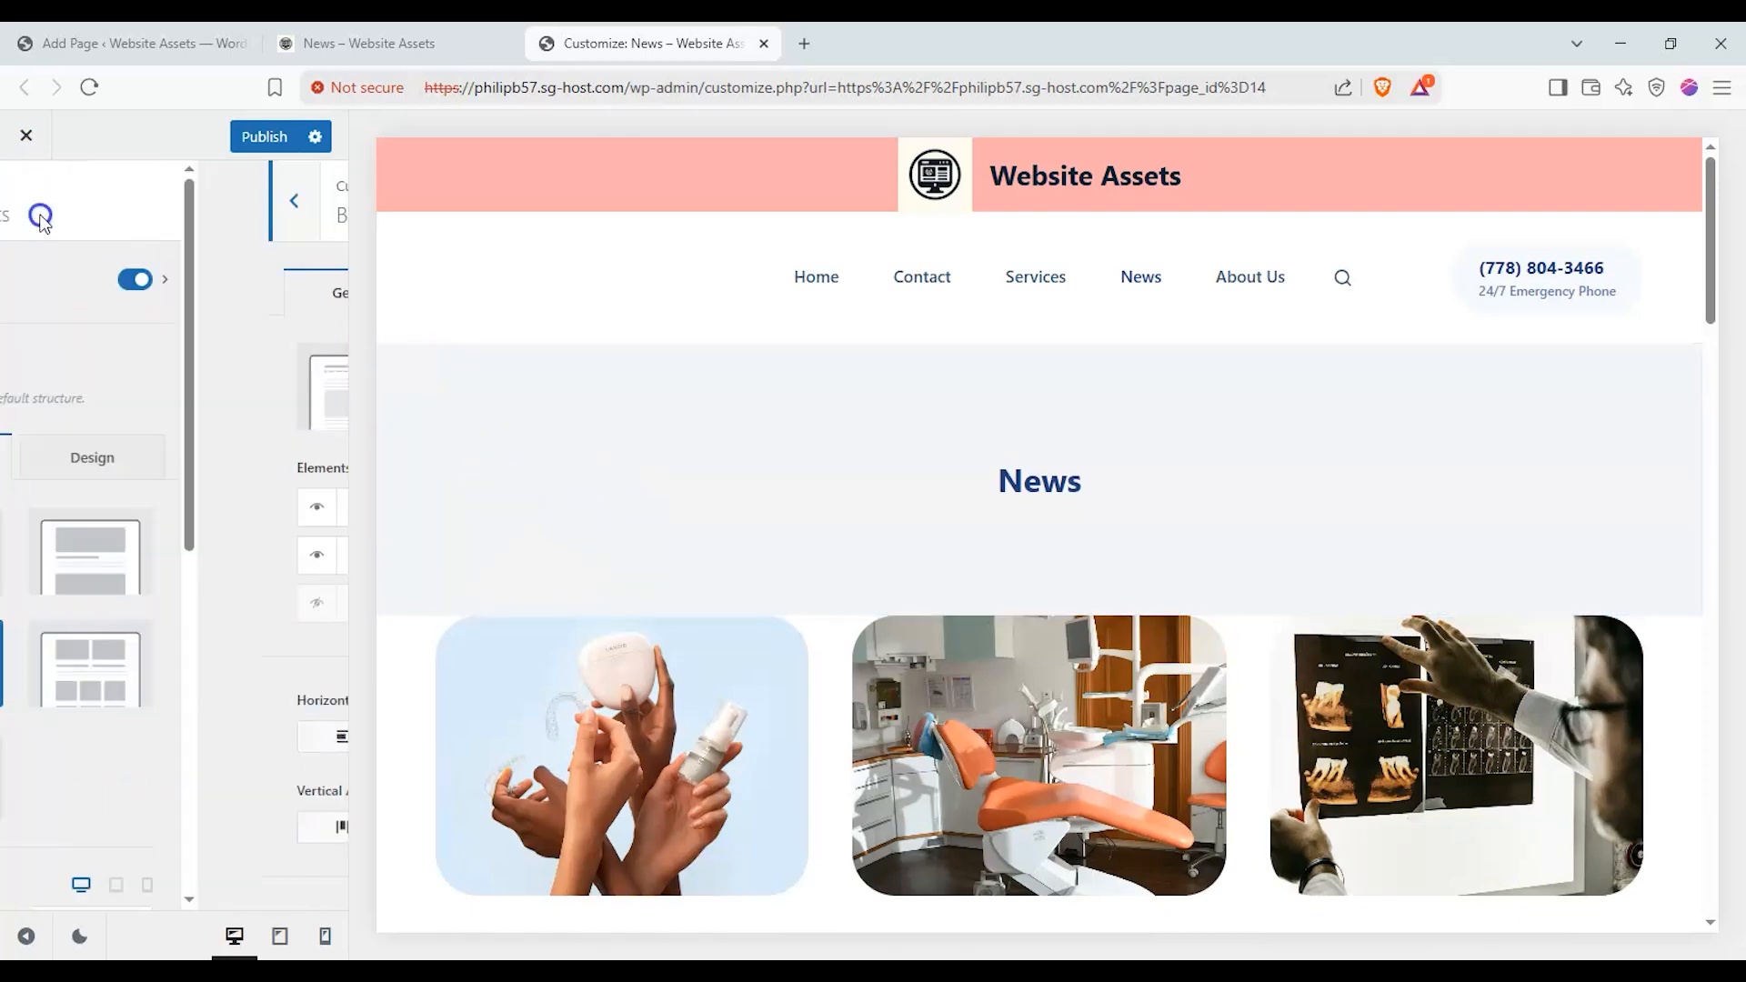
Preview the Simple blog structure, switch to Enhanced Grid, and review the resulting post layout
scroll(137, 454, "down", 1)
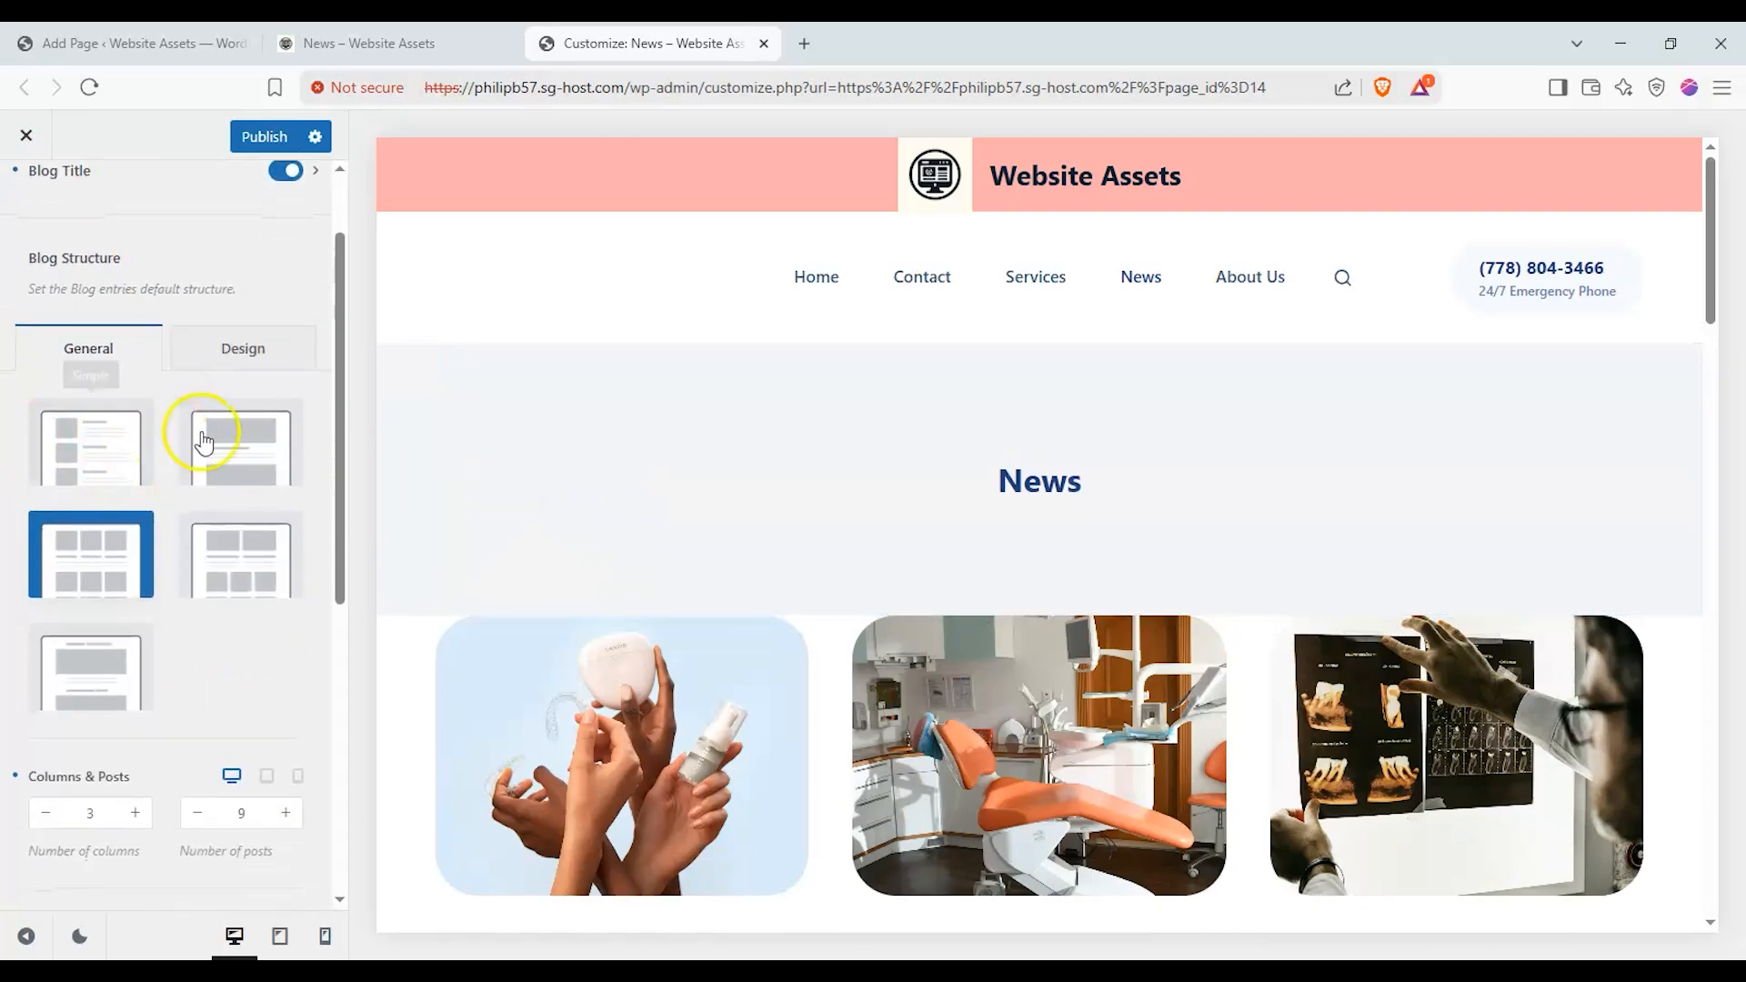
scroll(534, 434, "down", 3)
left_click(84, 459)
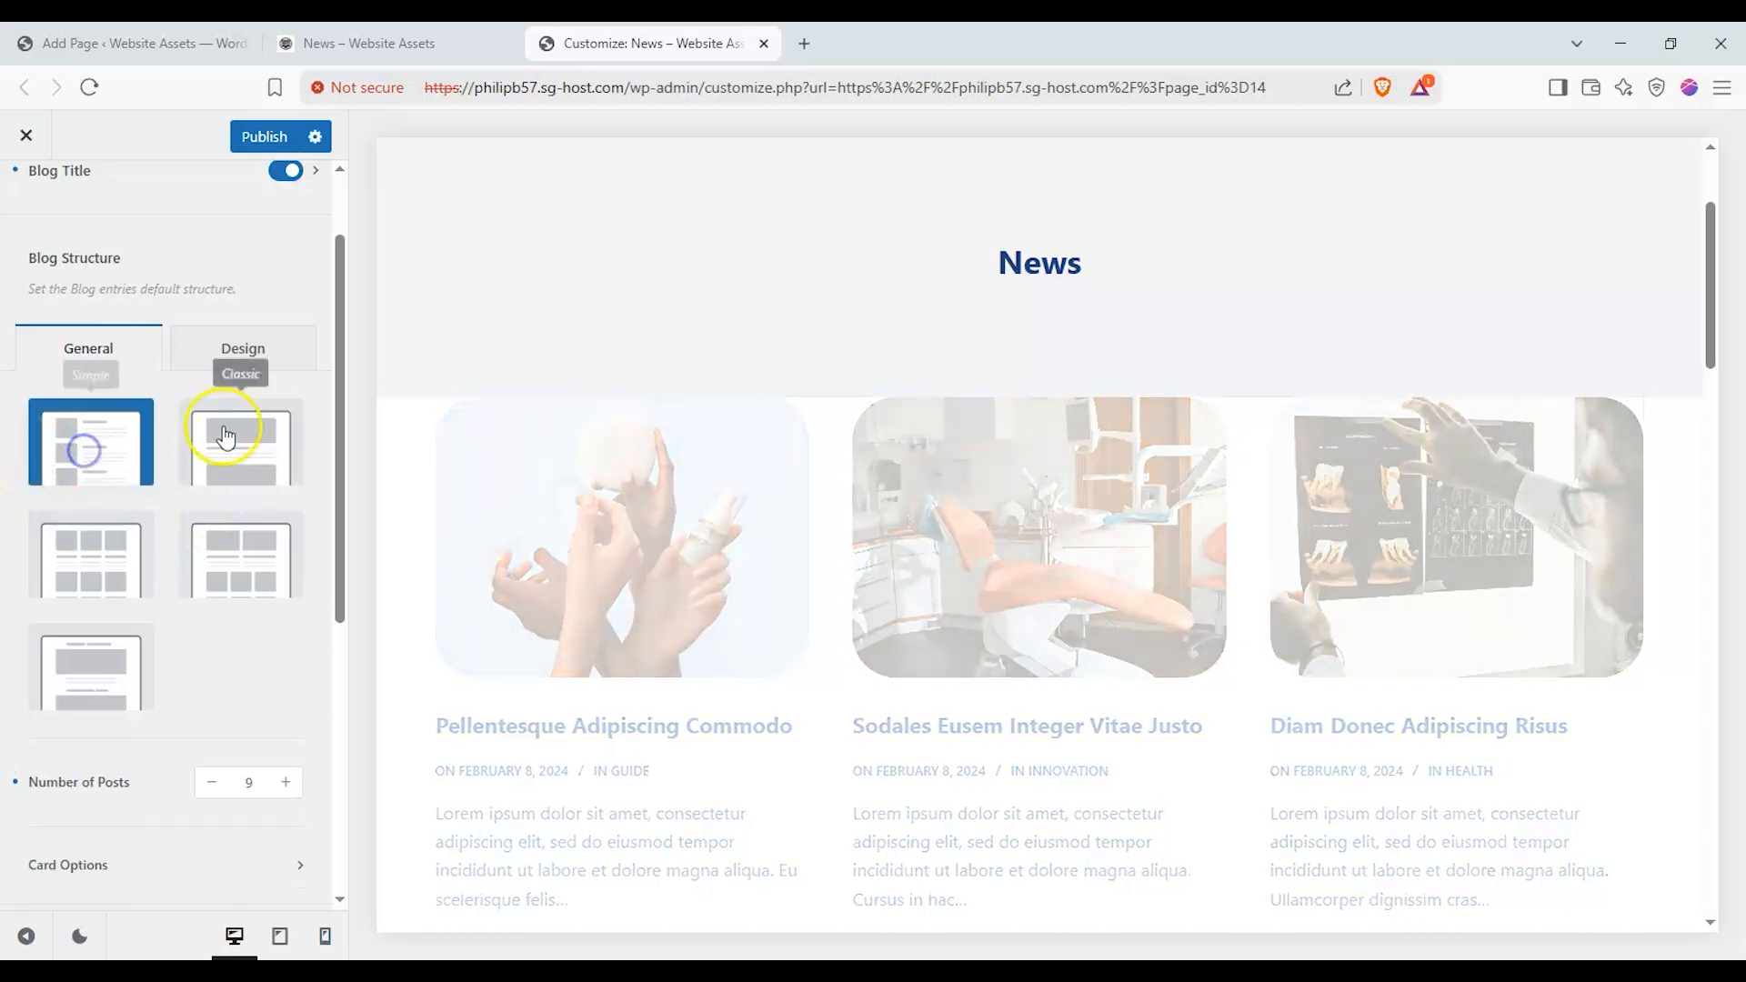
scroll(593, 480, "down", 3)
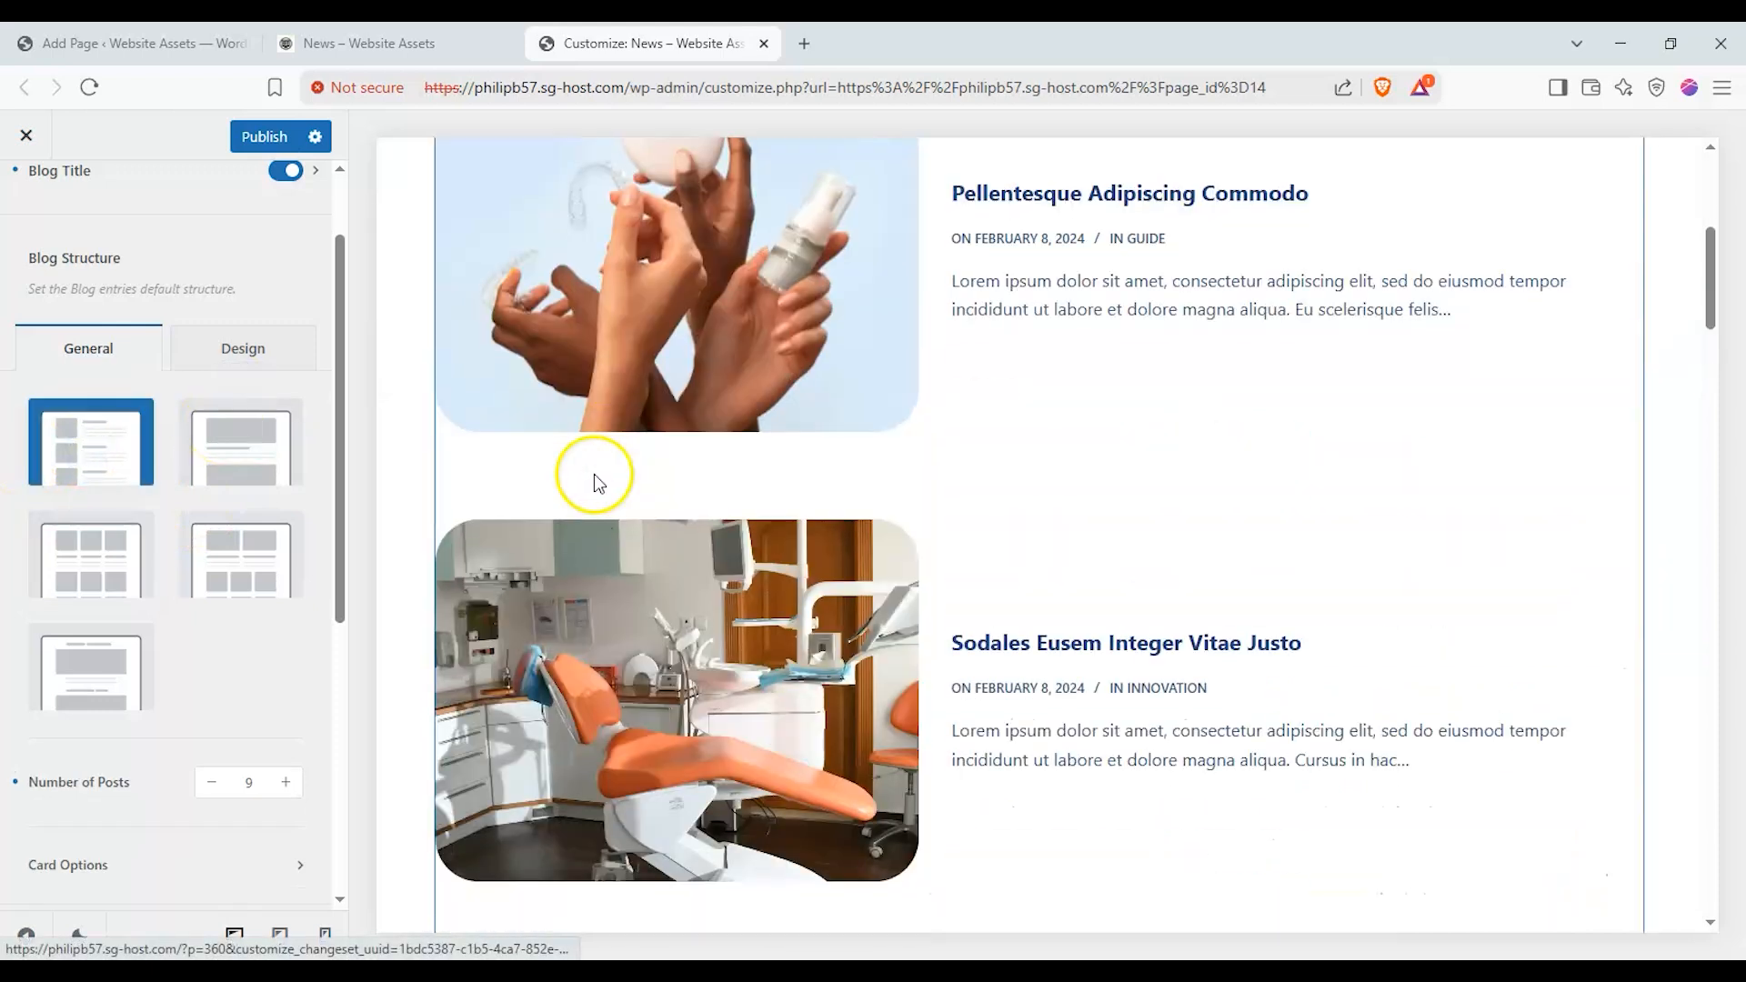
left_click(242, 540)
scroll(603, 565, "down", 10)
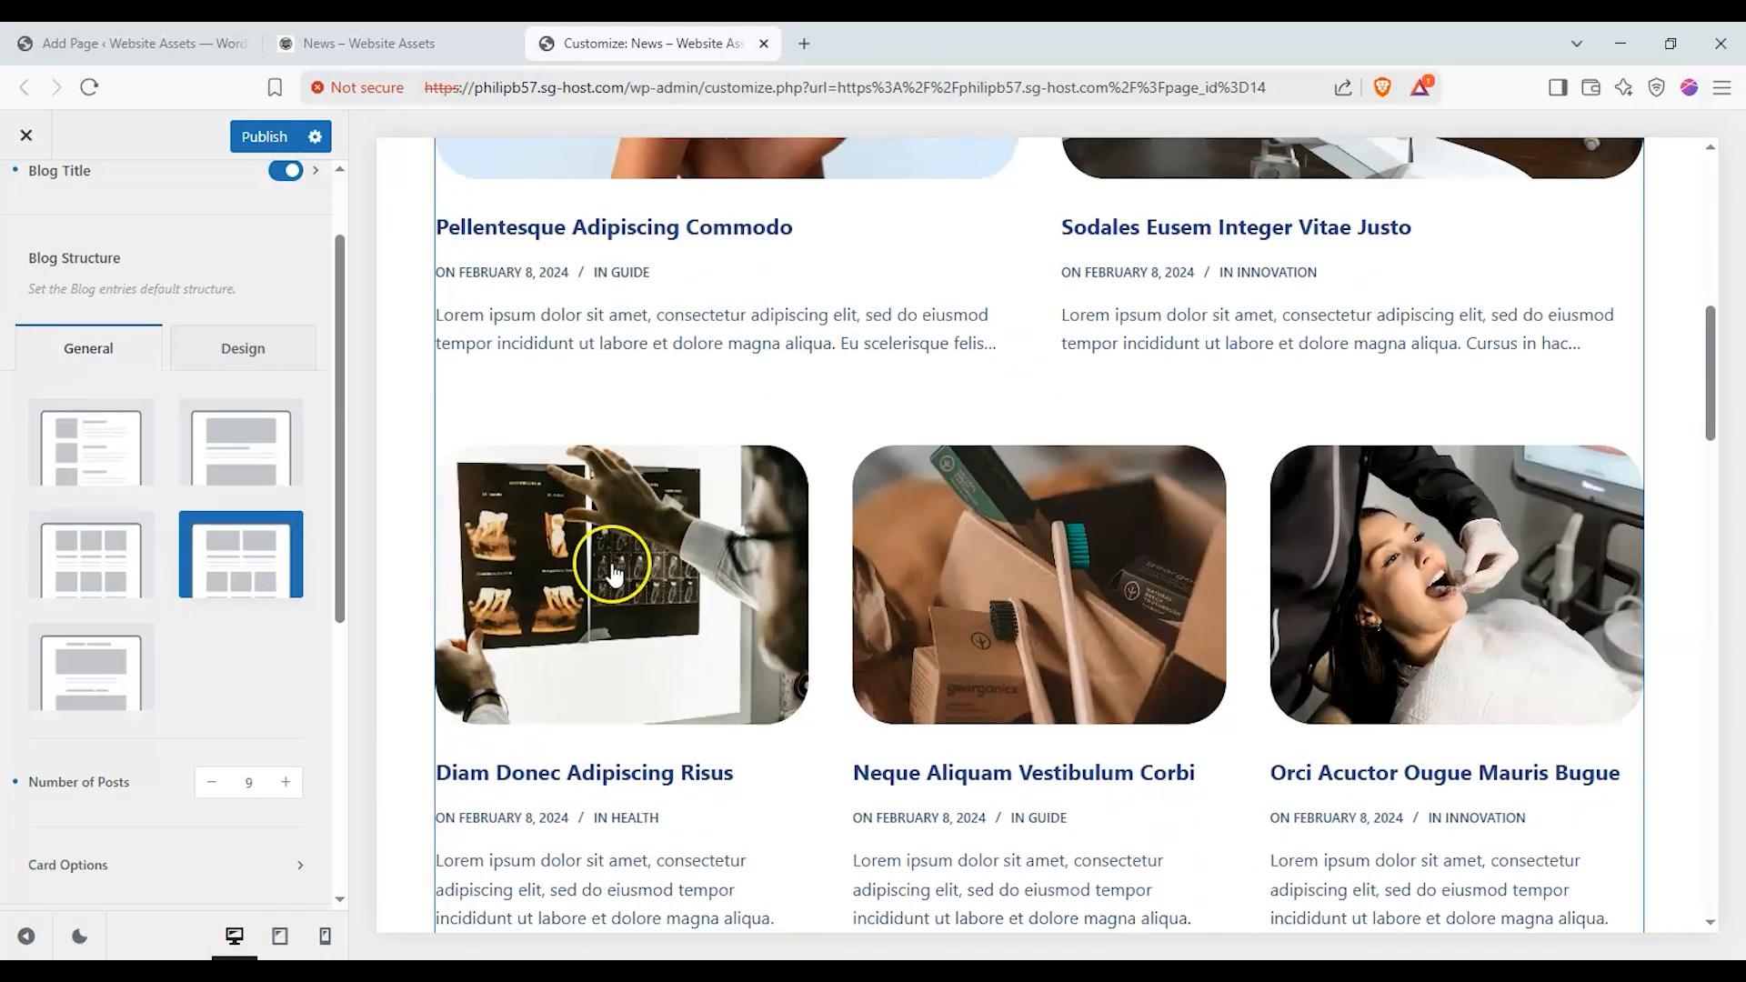
scroll(612, 571, "down", 2)
scroll(611, 571, "up", 5)
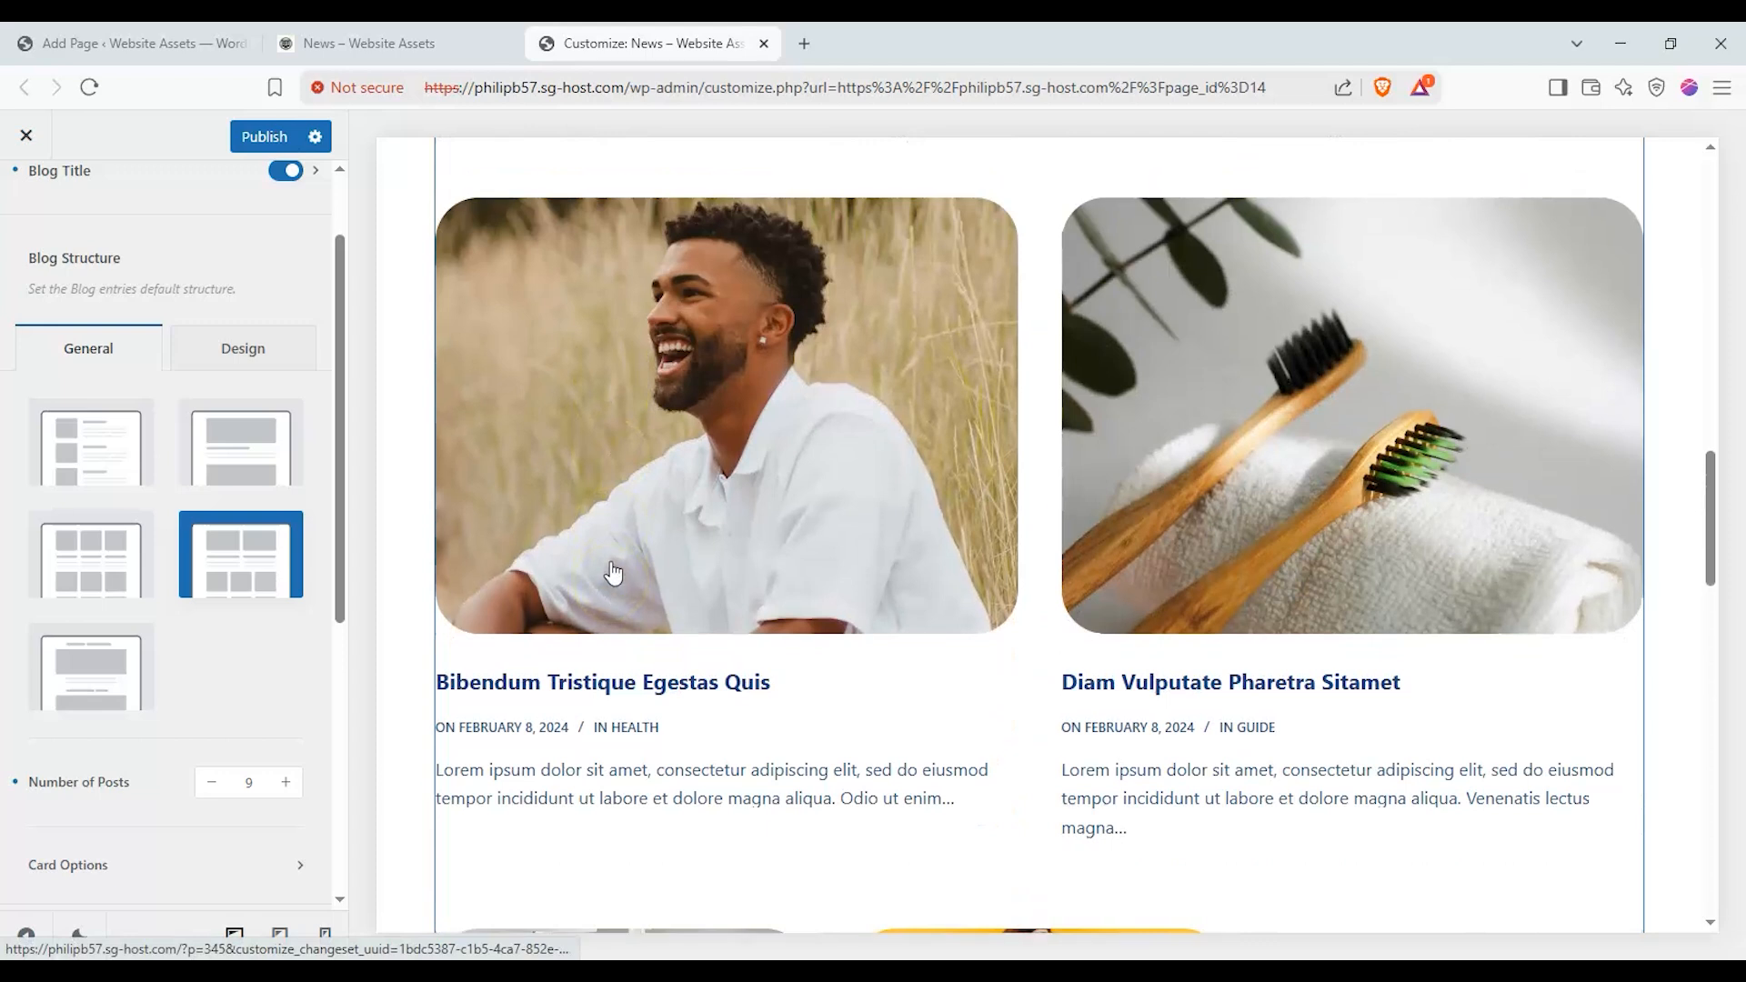
Set the blog's number of posts to 4 and check the Enhanced Grid in the preview
left_click(212, 782)
left_click(212, 782)
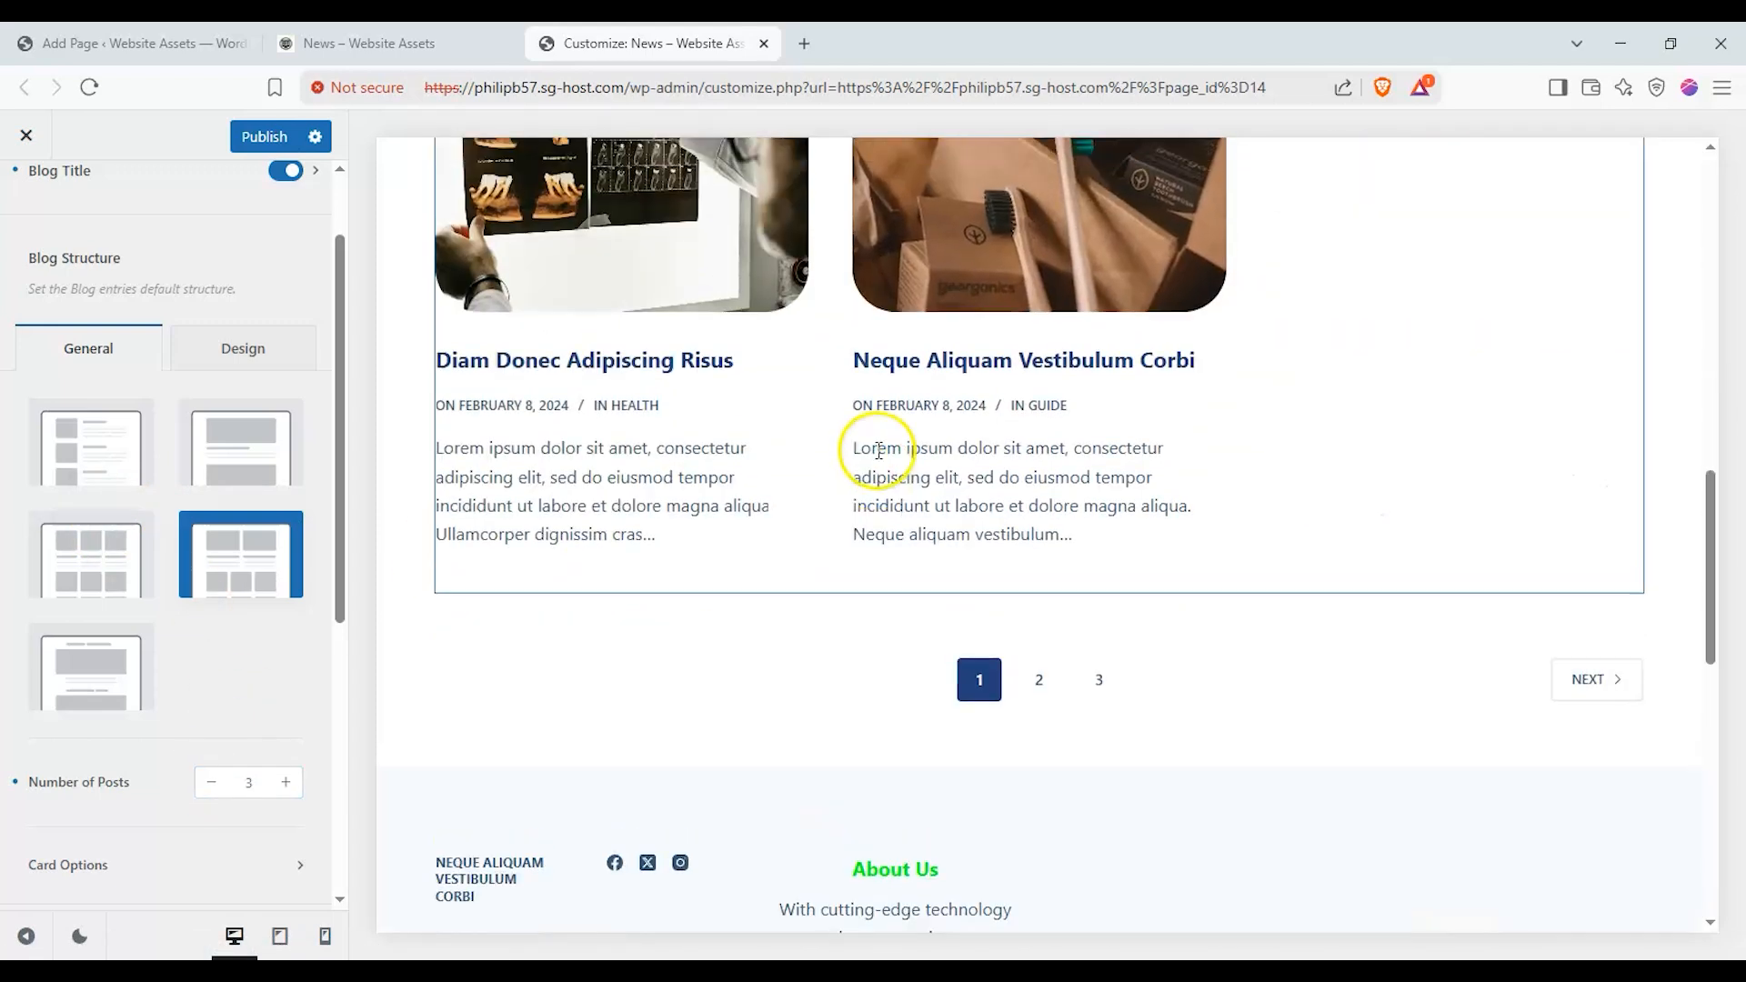
scroll(1073, 682, "up", 5)
scroll(1000, 628, "up", 3)
left_click(286, 782)
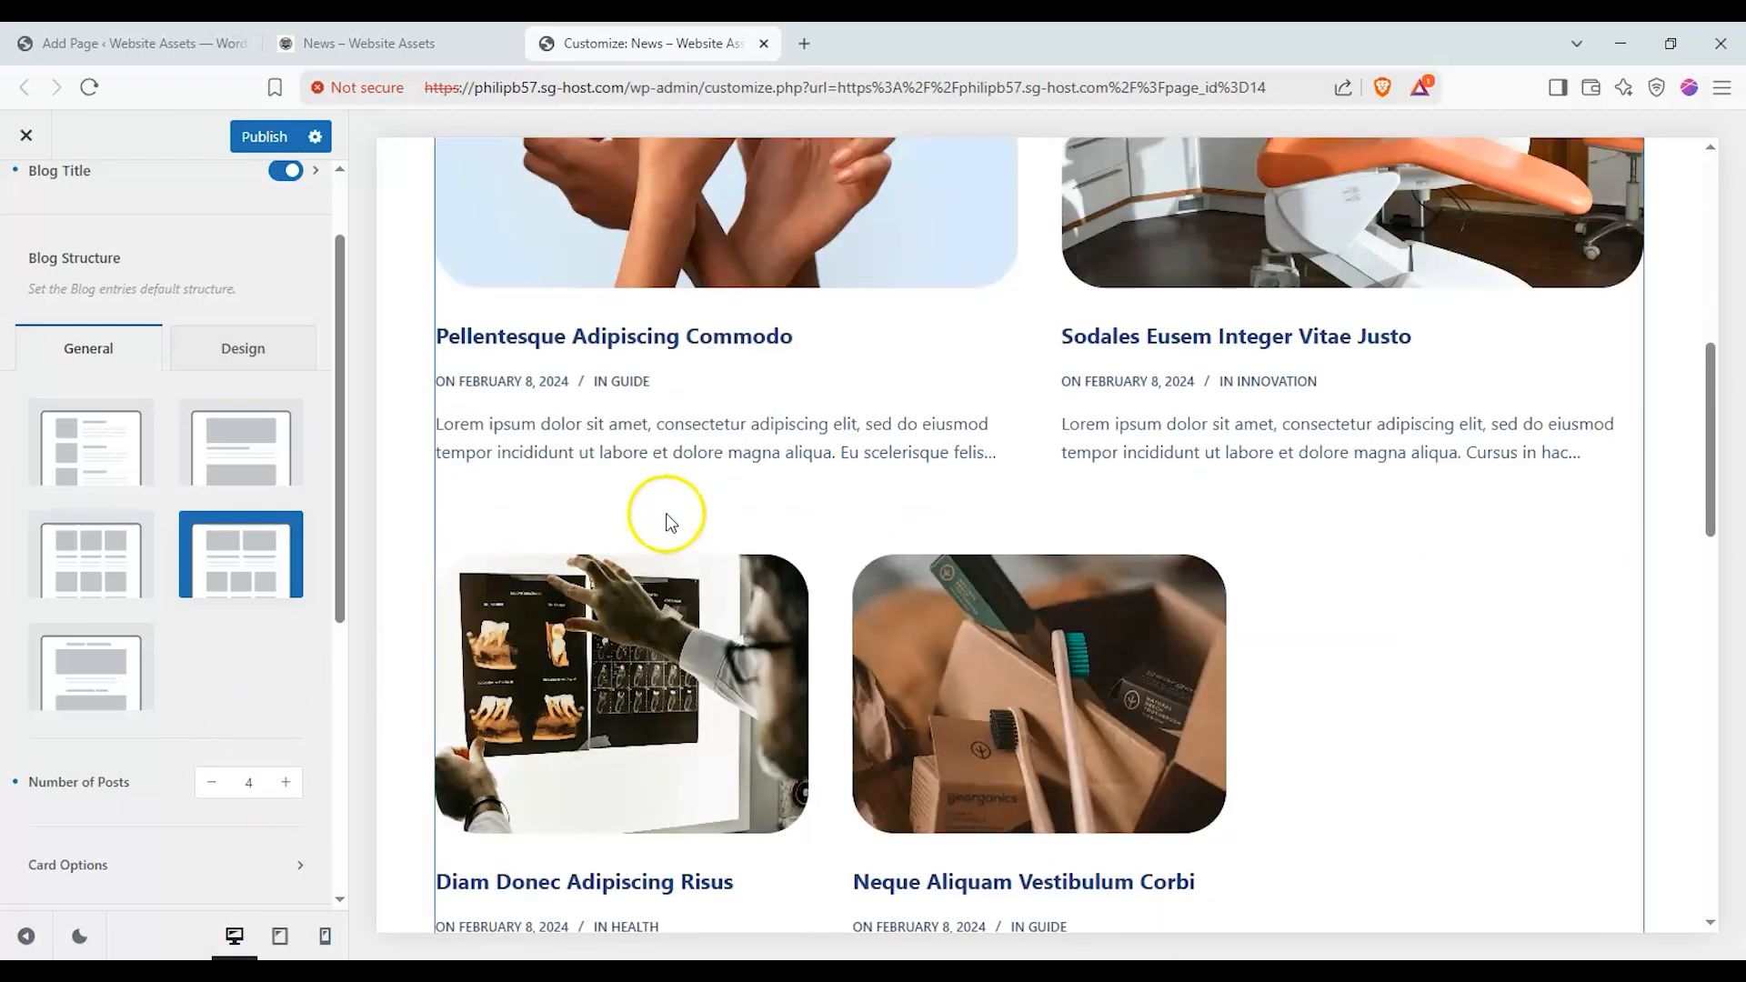
scroll(664, 513, "down", 4)
scroll(663, 514, "up", 8)
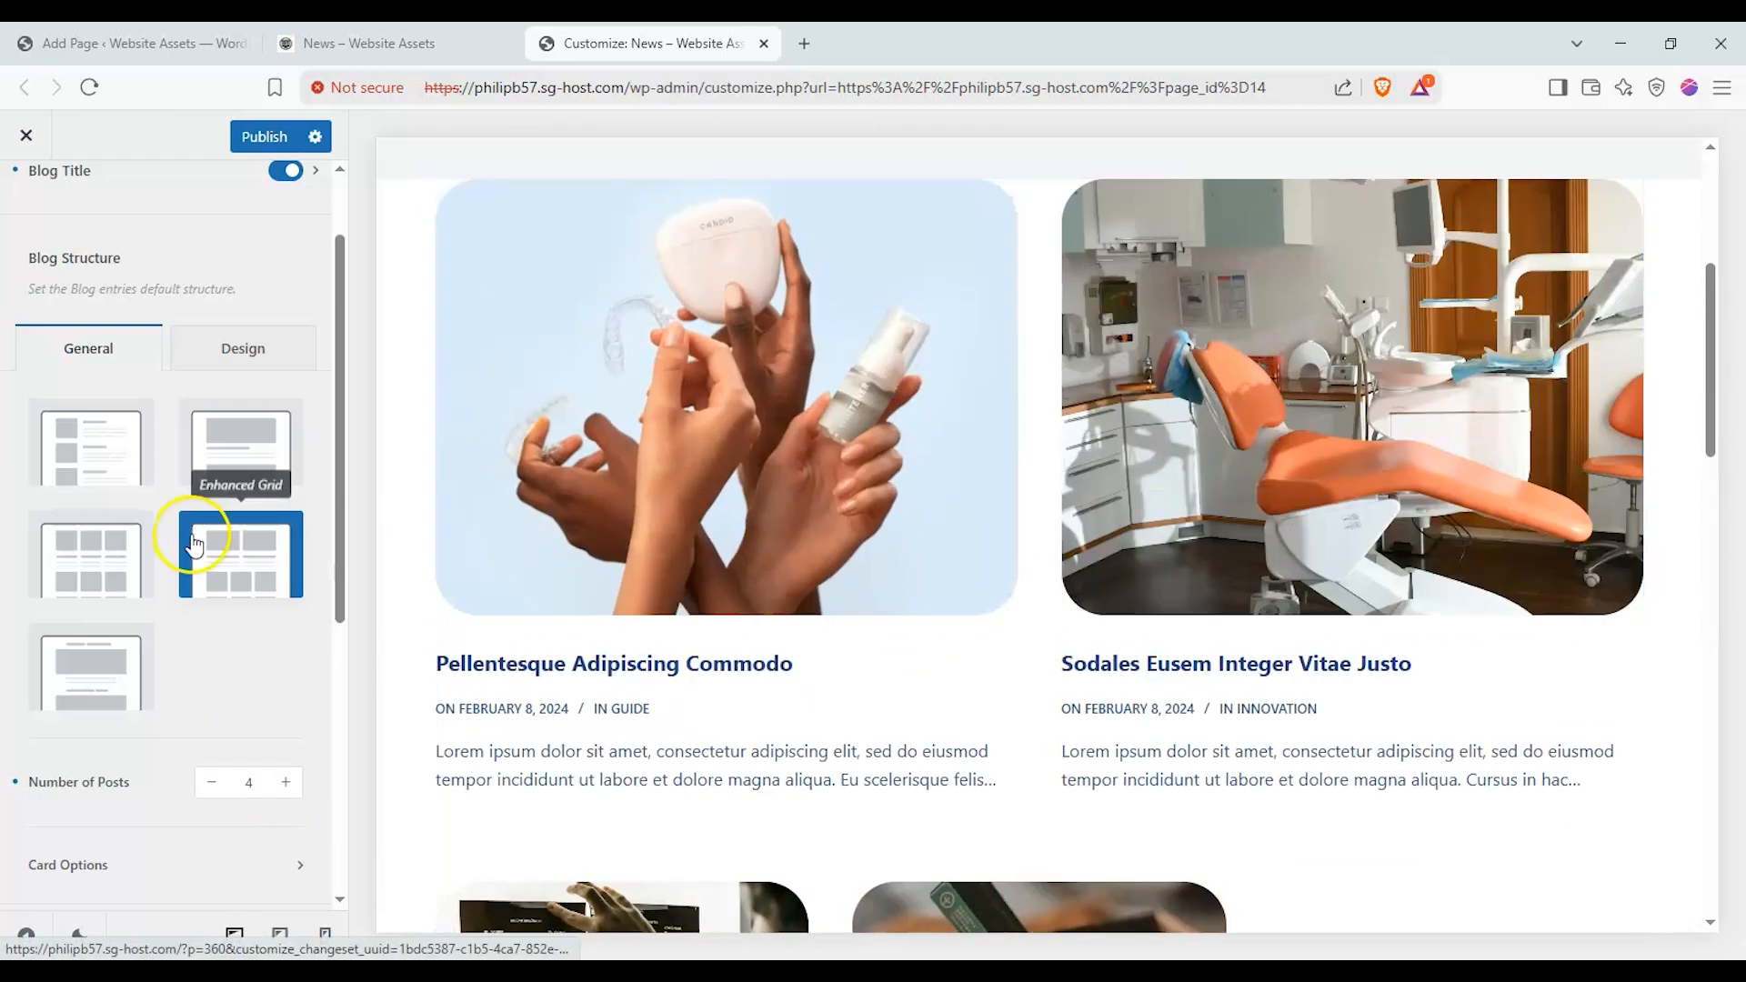
Review the News page preview and the Design options of the blog structure, and return to the General options
scroll(210, 536, "up", 2)
scroll(1033, 533, "up", 5)
scroll(121, 556, "down", 5)
scroll(137, 519, "up", 5)
left_click(216, 450)
scroll(73, 447, "down", 1)
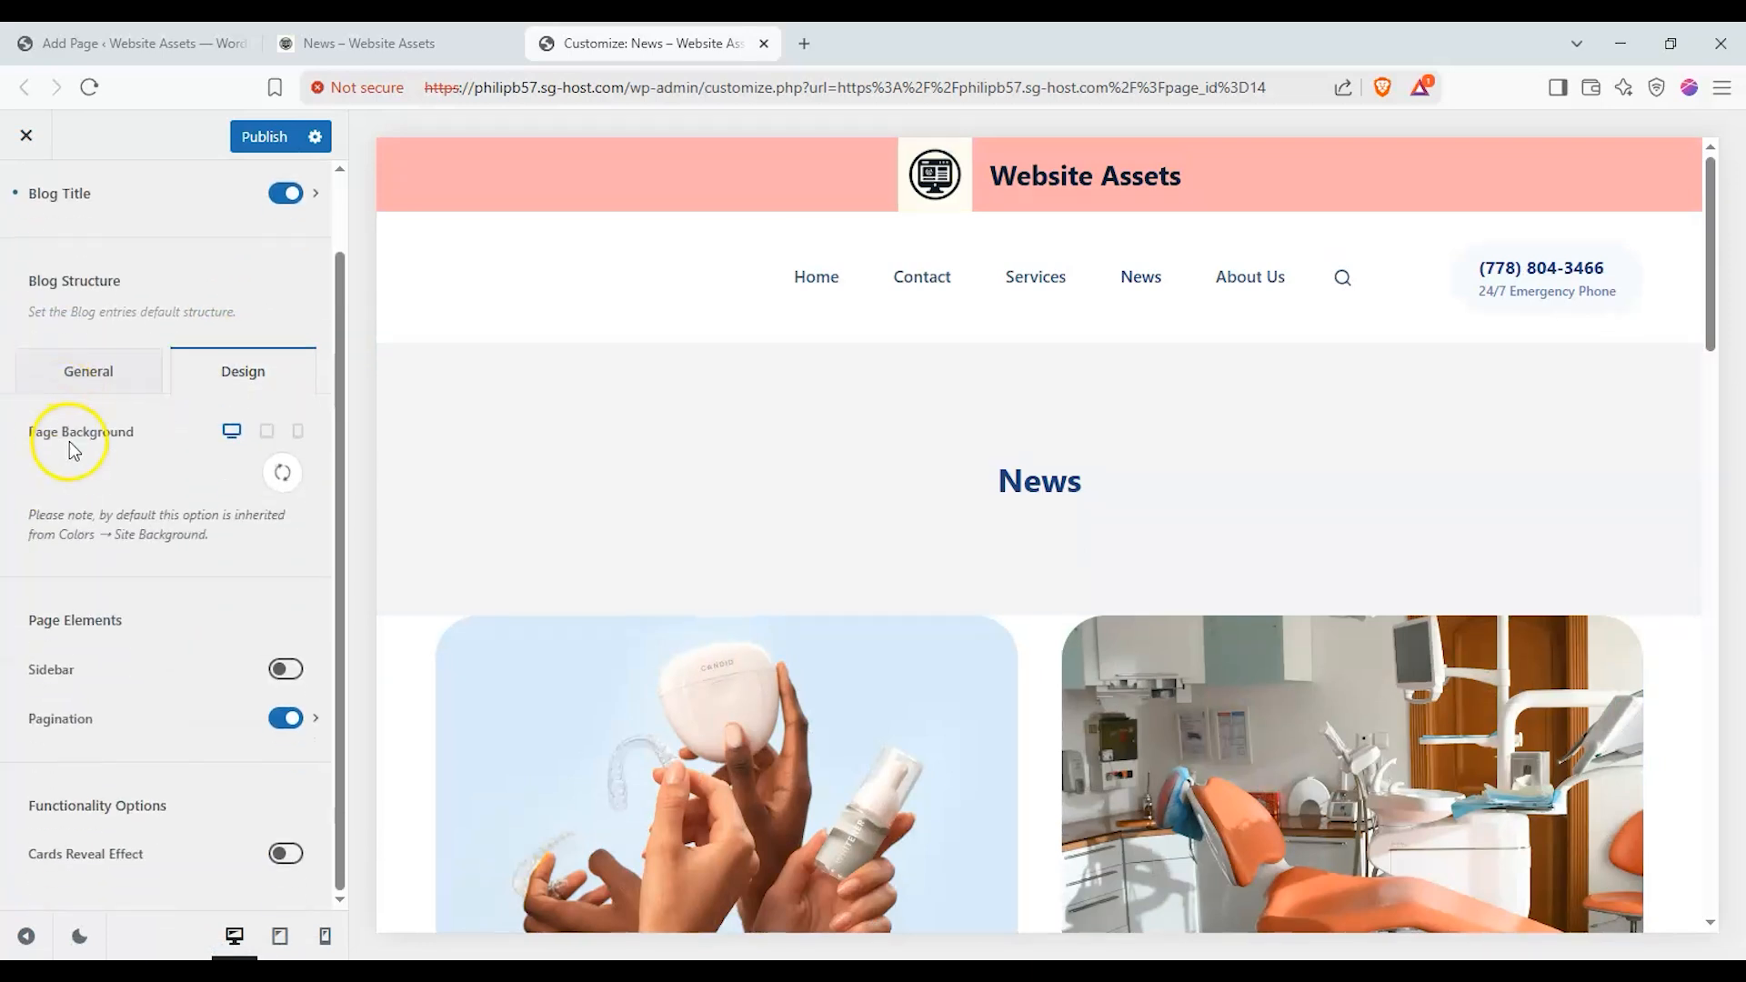
left_click(104, 372)
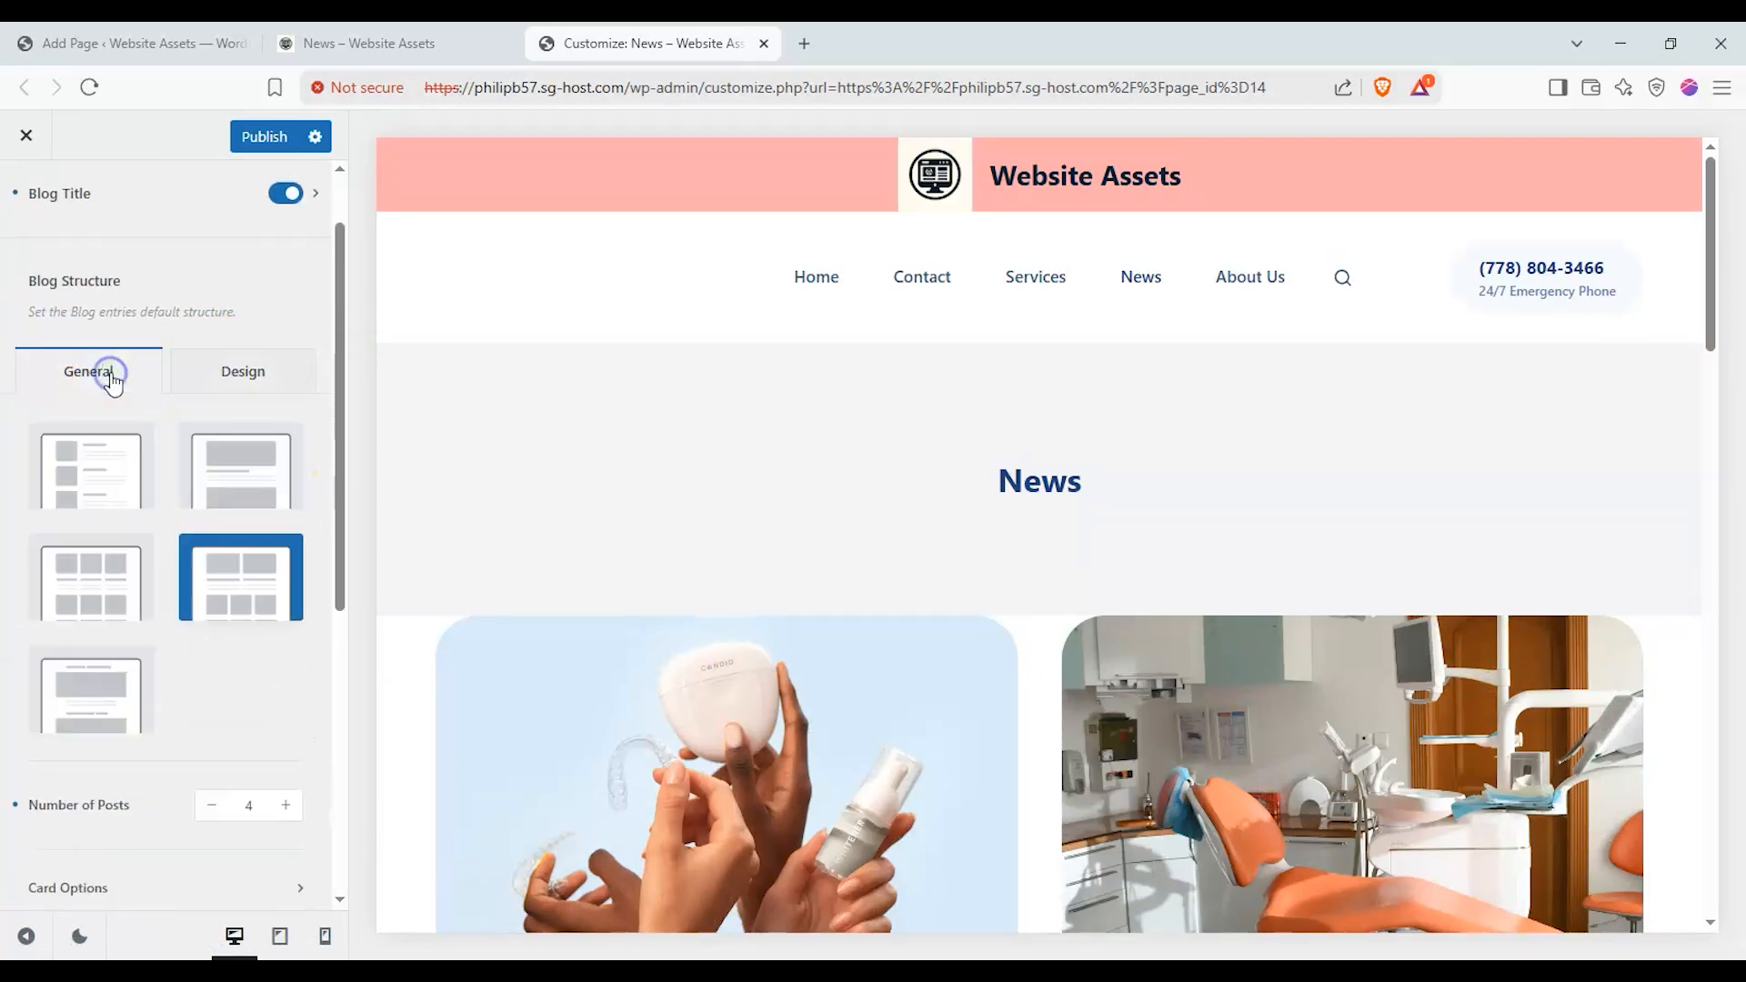
Open the blog's Card Options and hide the Post Meta element on the post cards
scroll(77, 414, "down", 2)
scroll(91, 446, "down", 1)
left_click(206, 565)
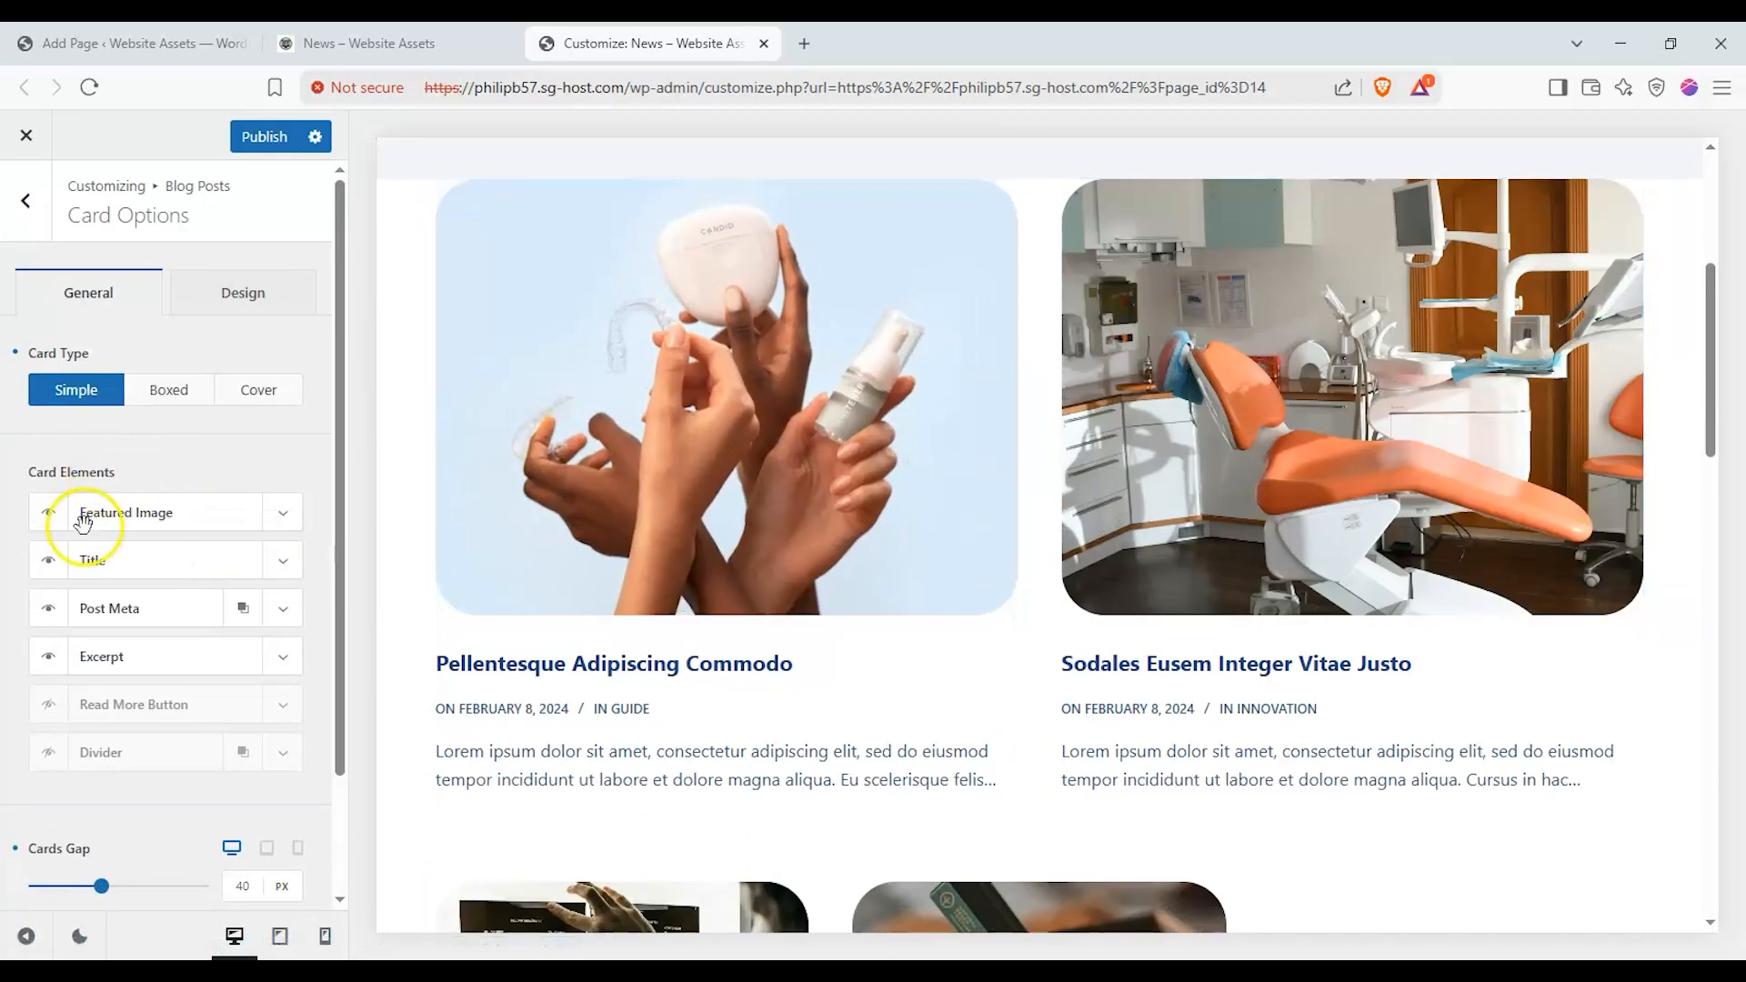
left_click(52, 612)
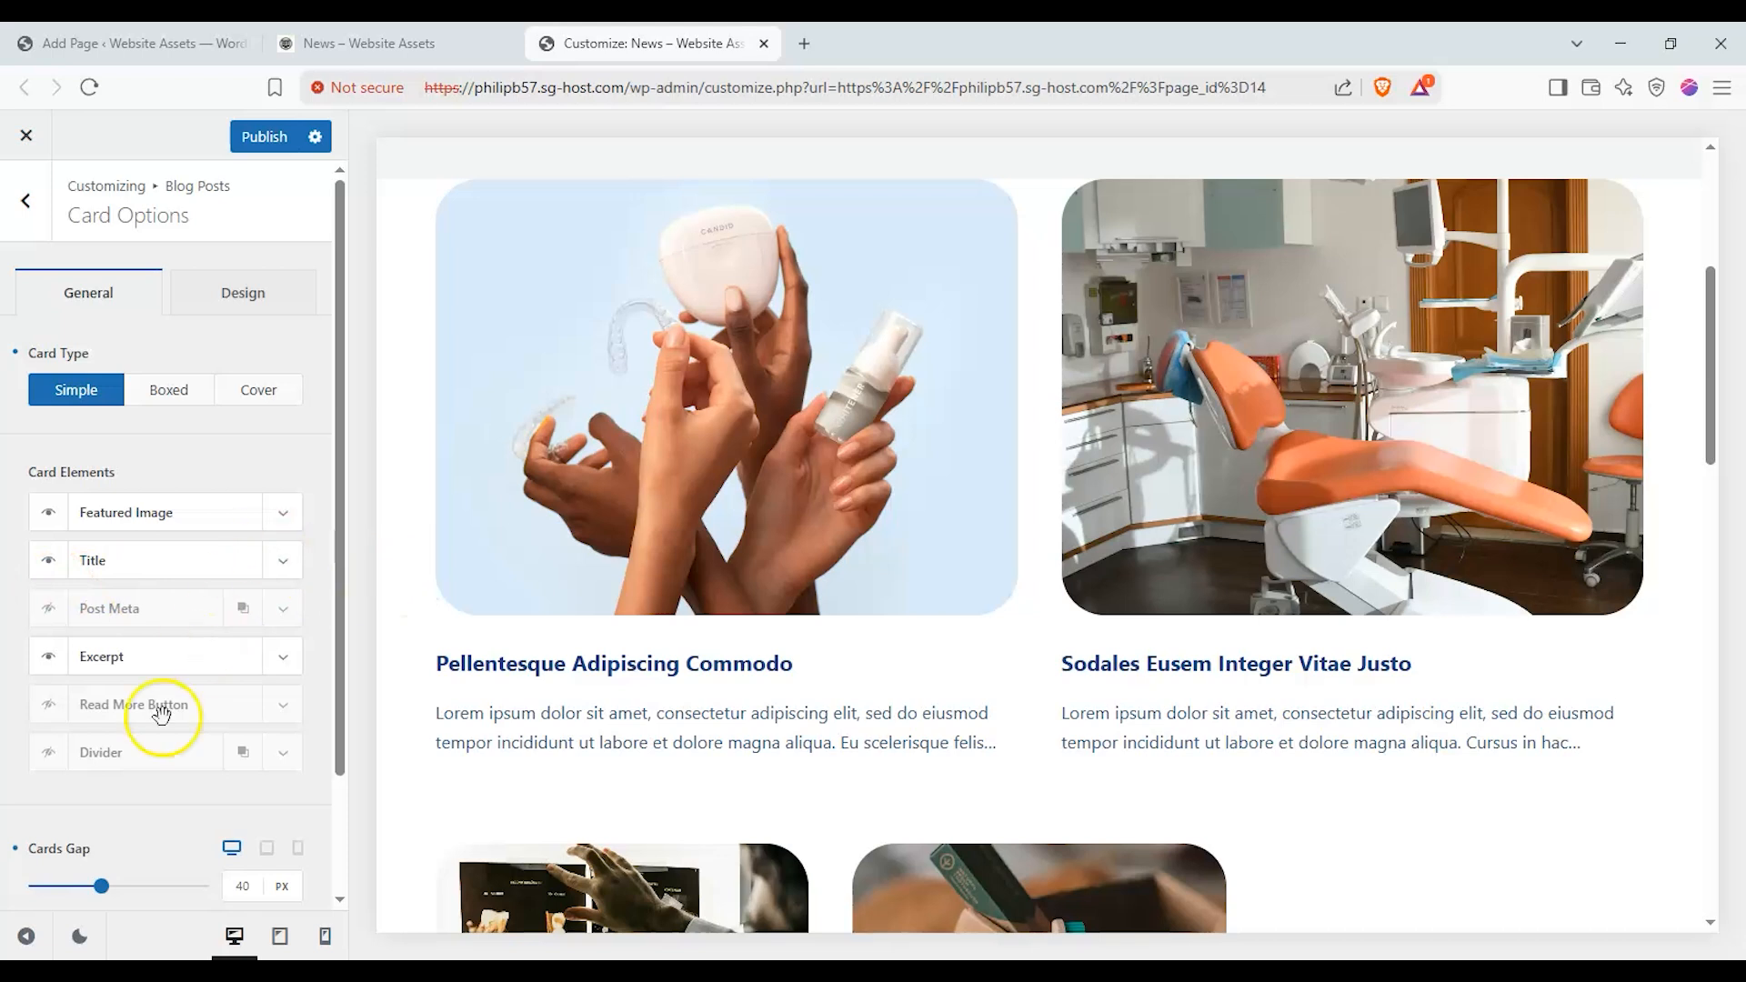
Show the Divider and Read More Button elements on the blog's post cards and check the button's own options
left_click(66, 763)
left_click(58, 708)
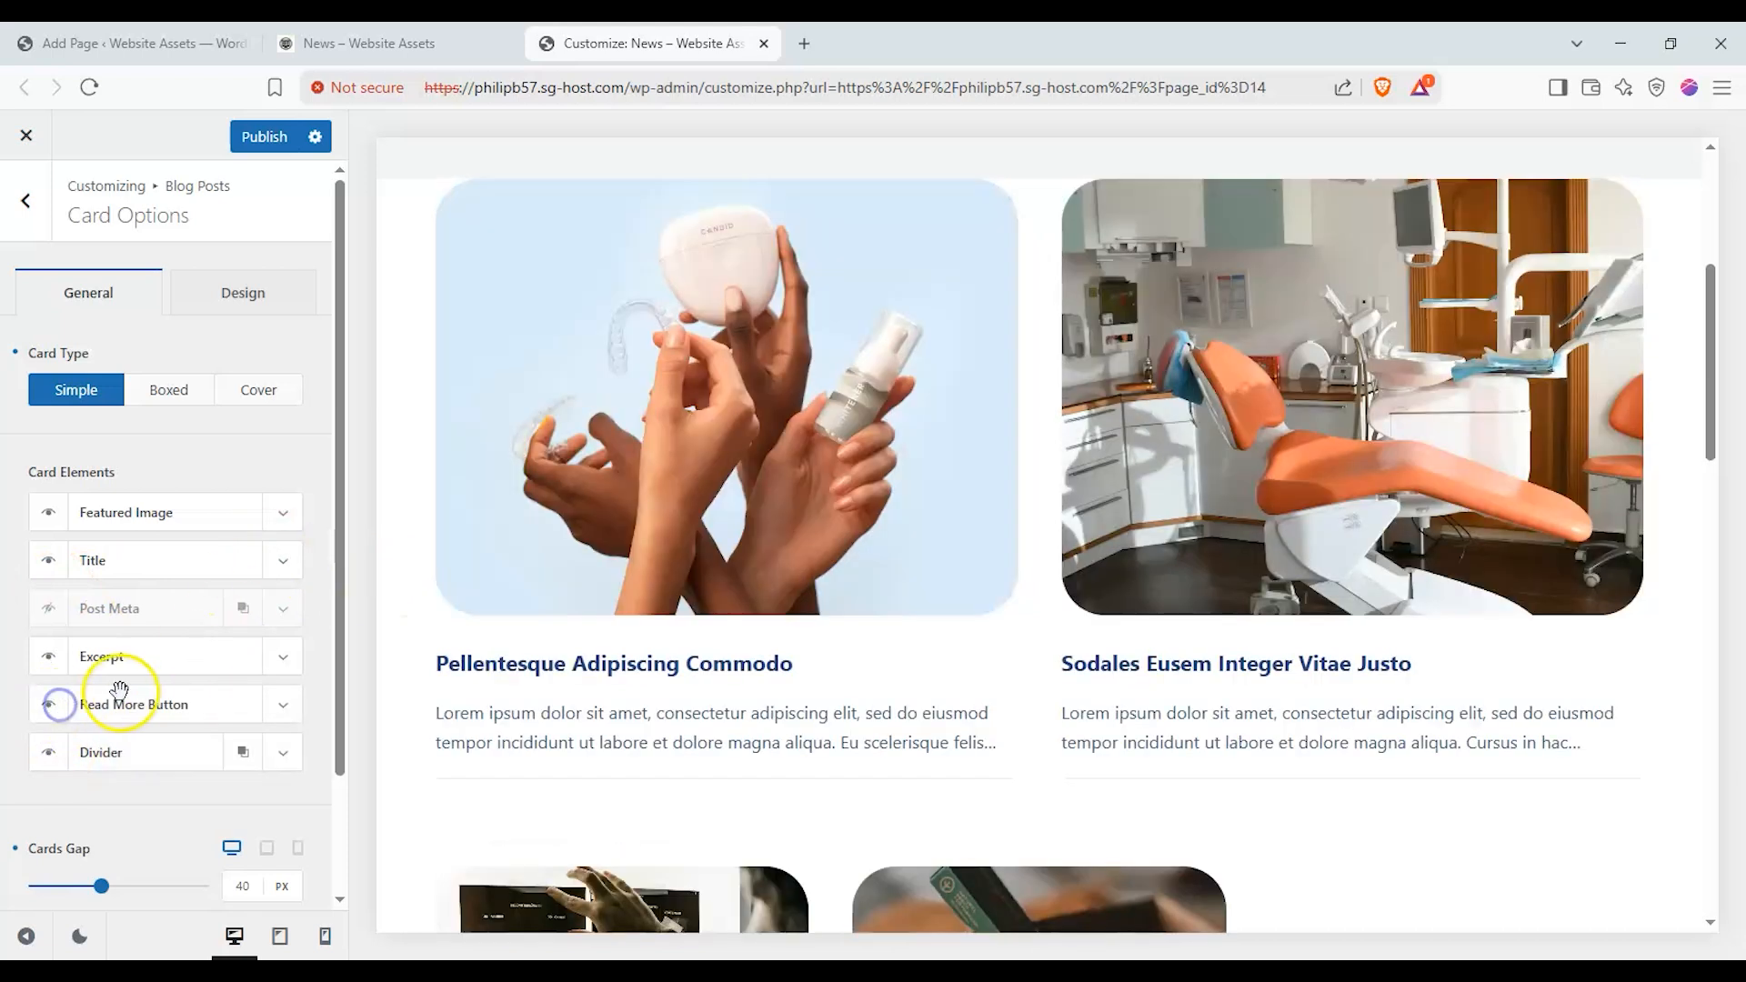
scroll(308, 674, "down", 2)
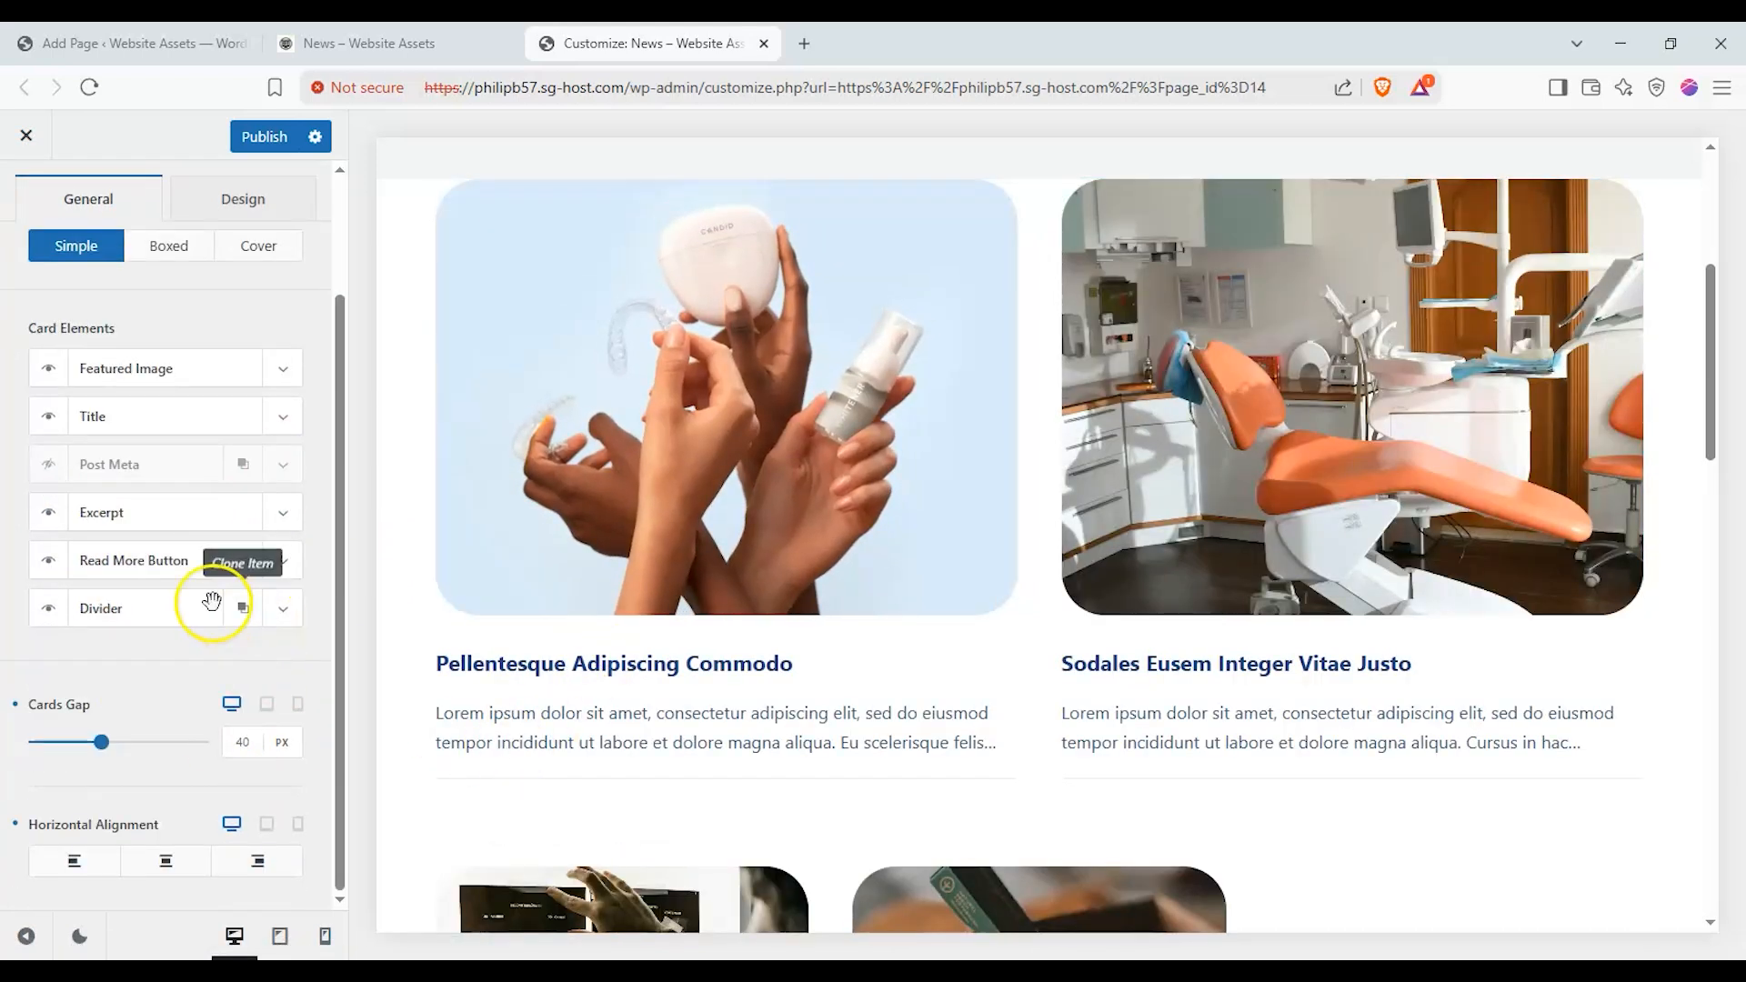
left_click(284, 569)
left_click(282, 564)
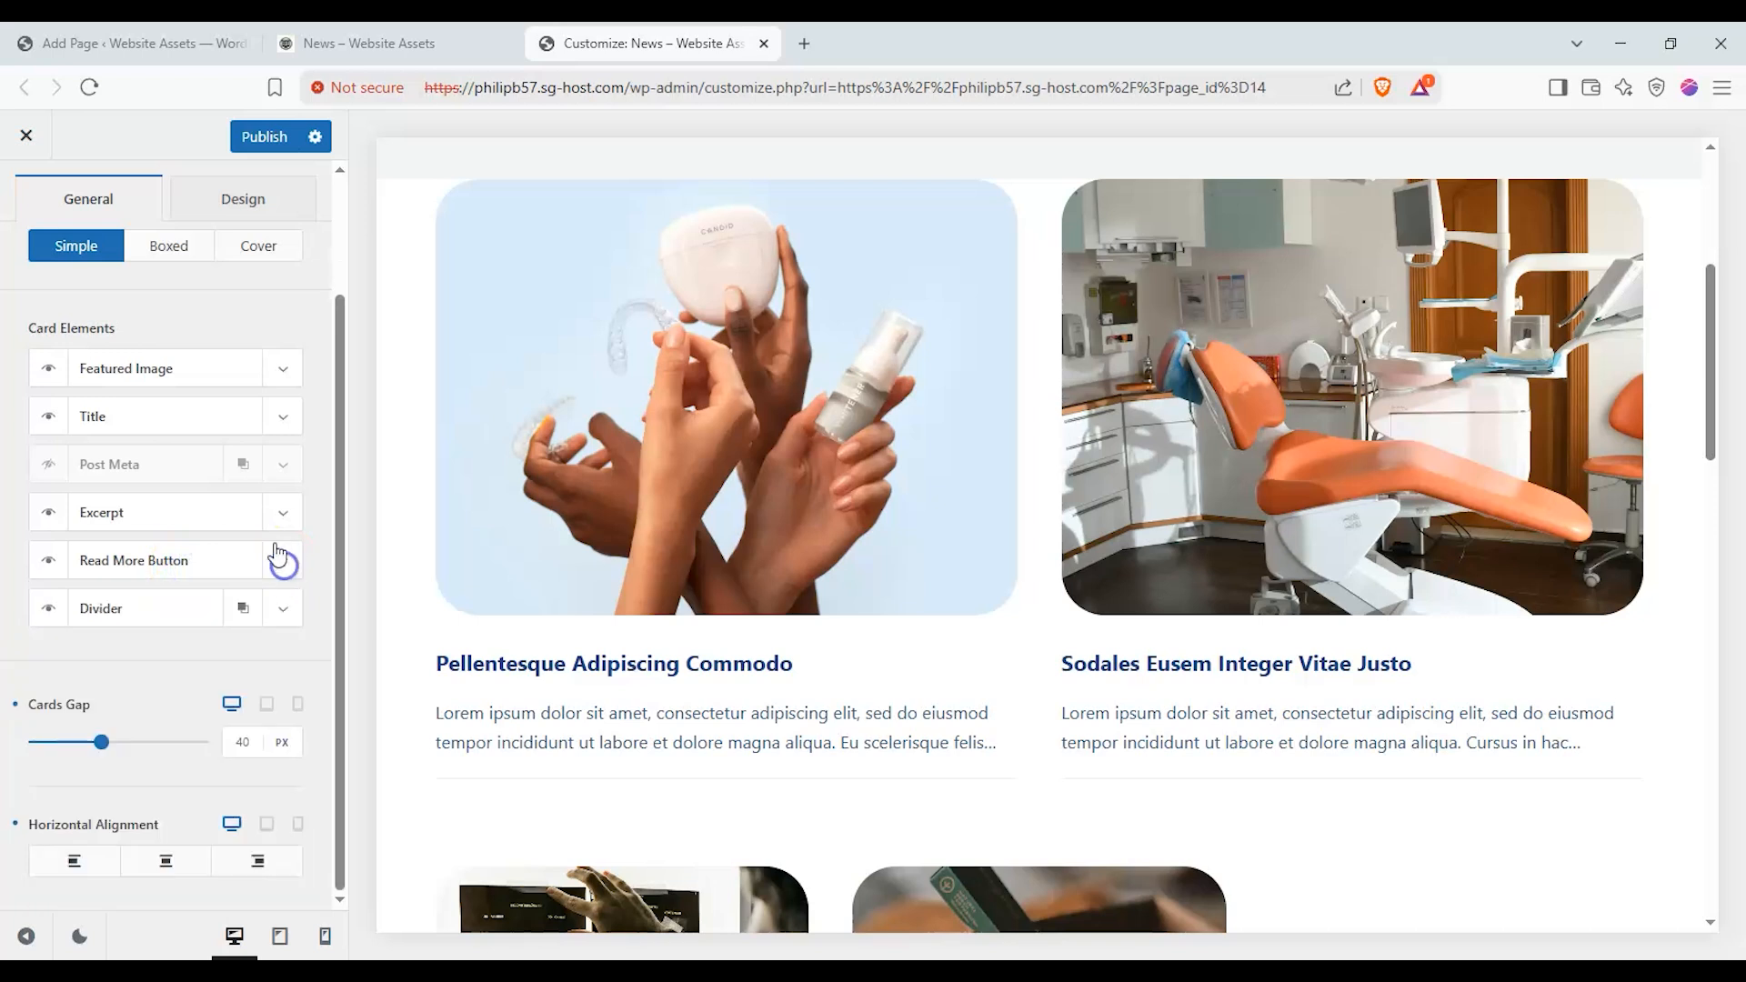
Preview the Boxed and Cover card types on the blog's post cards, and return the card type to Simple
scroll(222, 444, "up", 2)
left_click(173, 395)
left_click(241, 389)
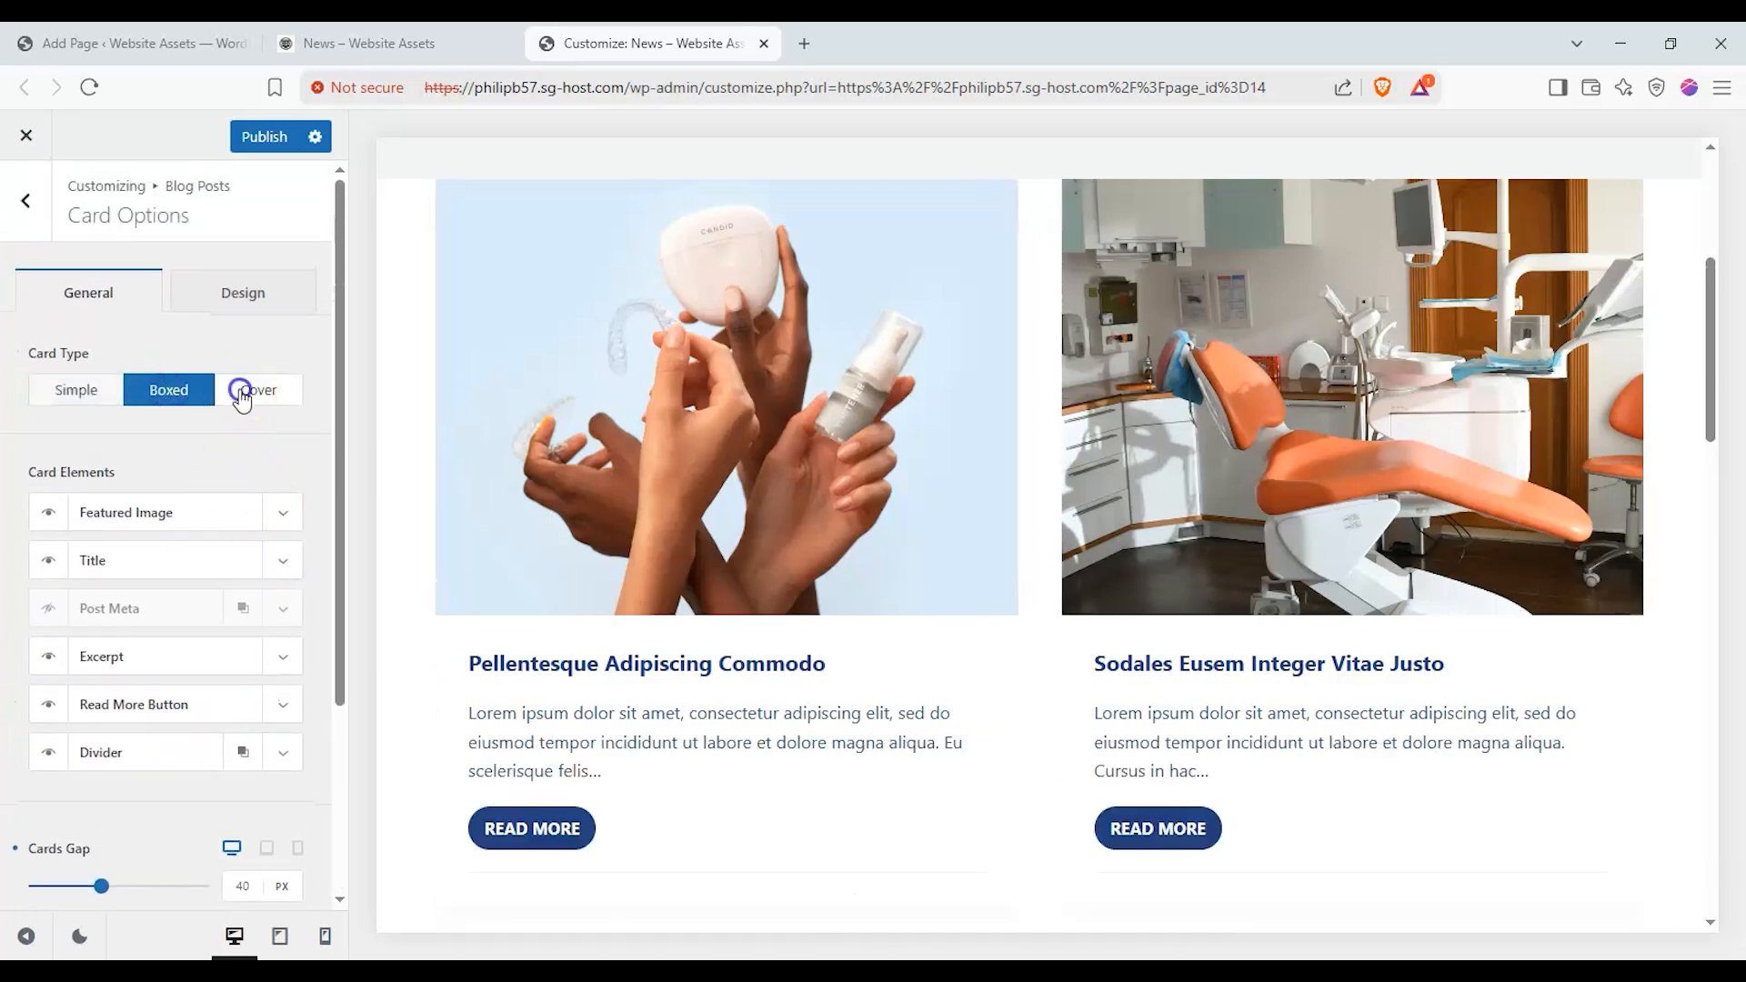
left_click(167, 391)
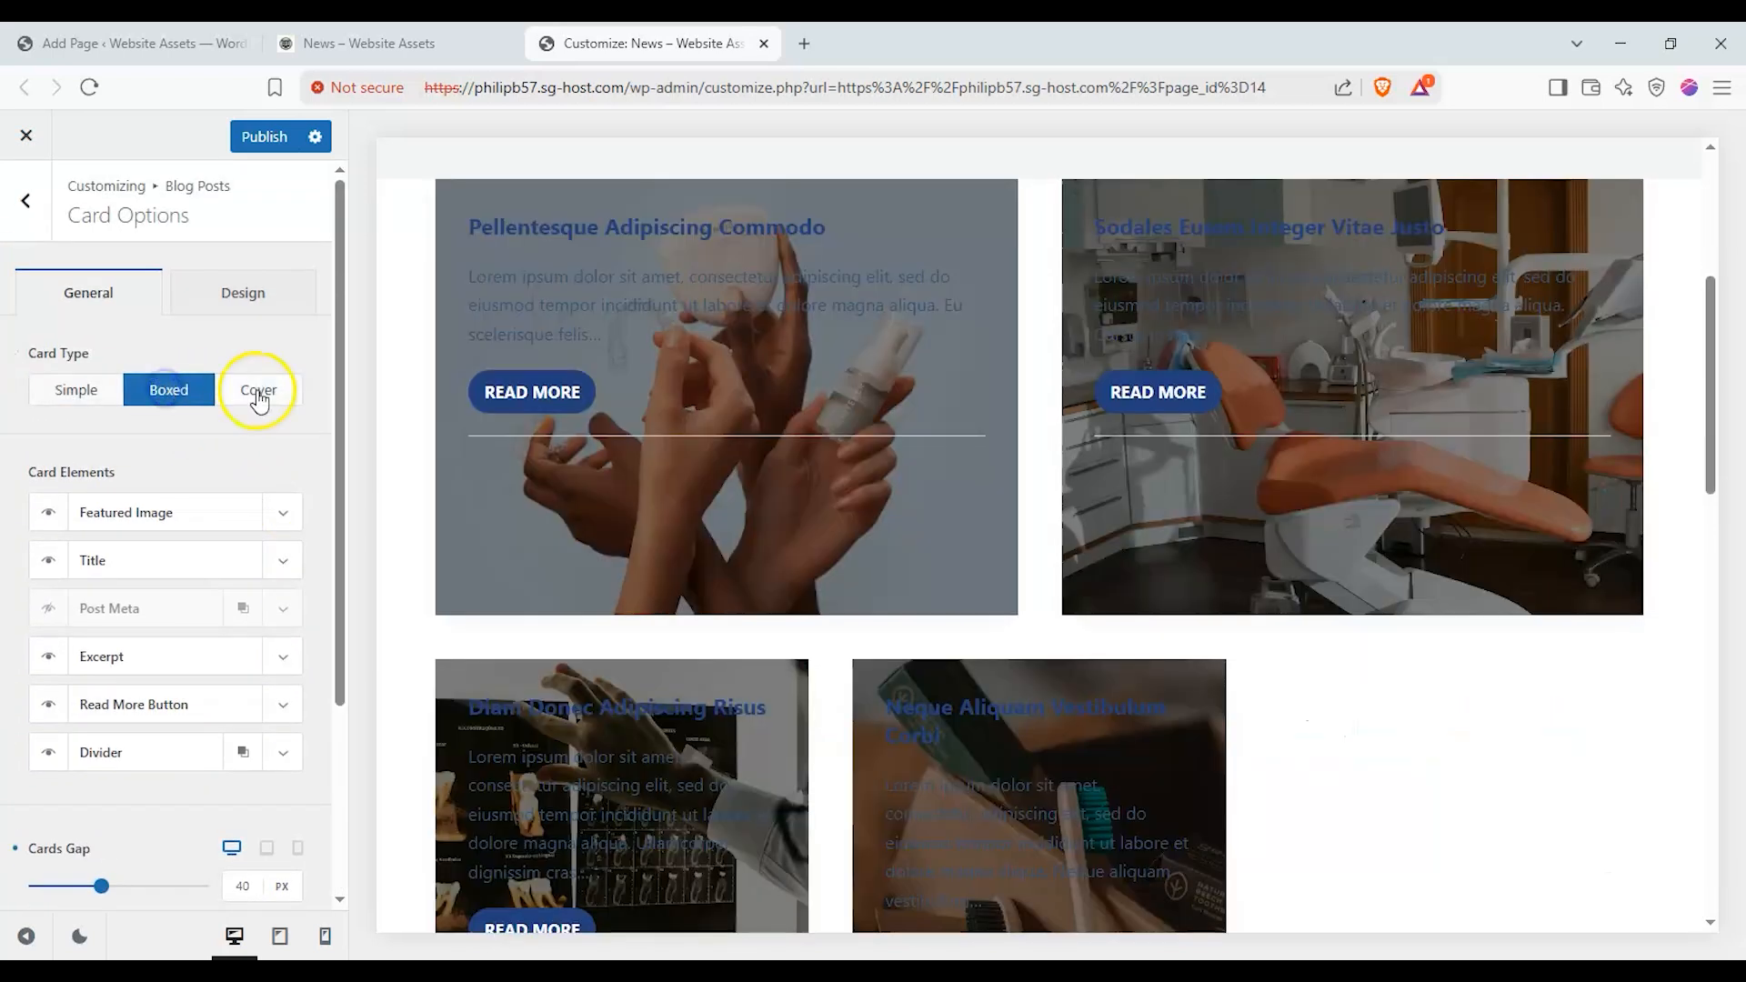
left_click(60, 397)
left_click(242, 389)
left_click(155, 389)
left_click(298, 394)
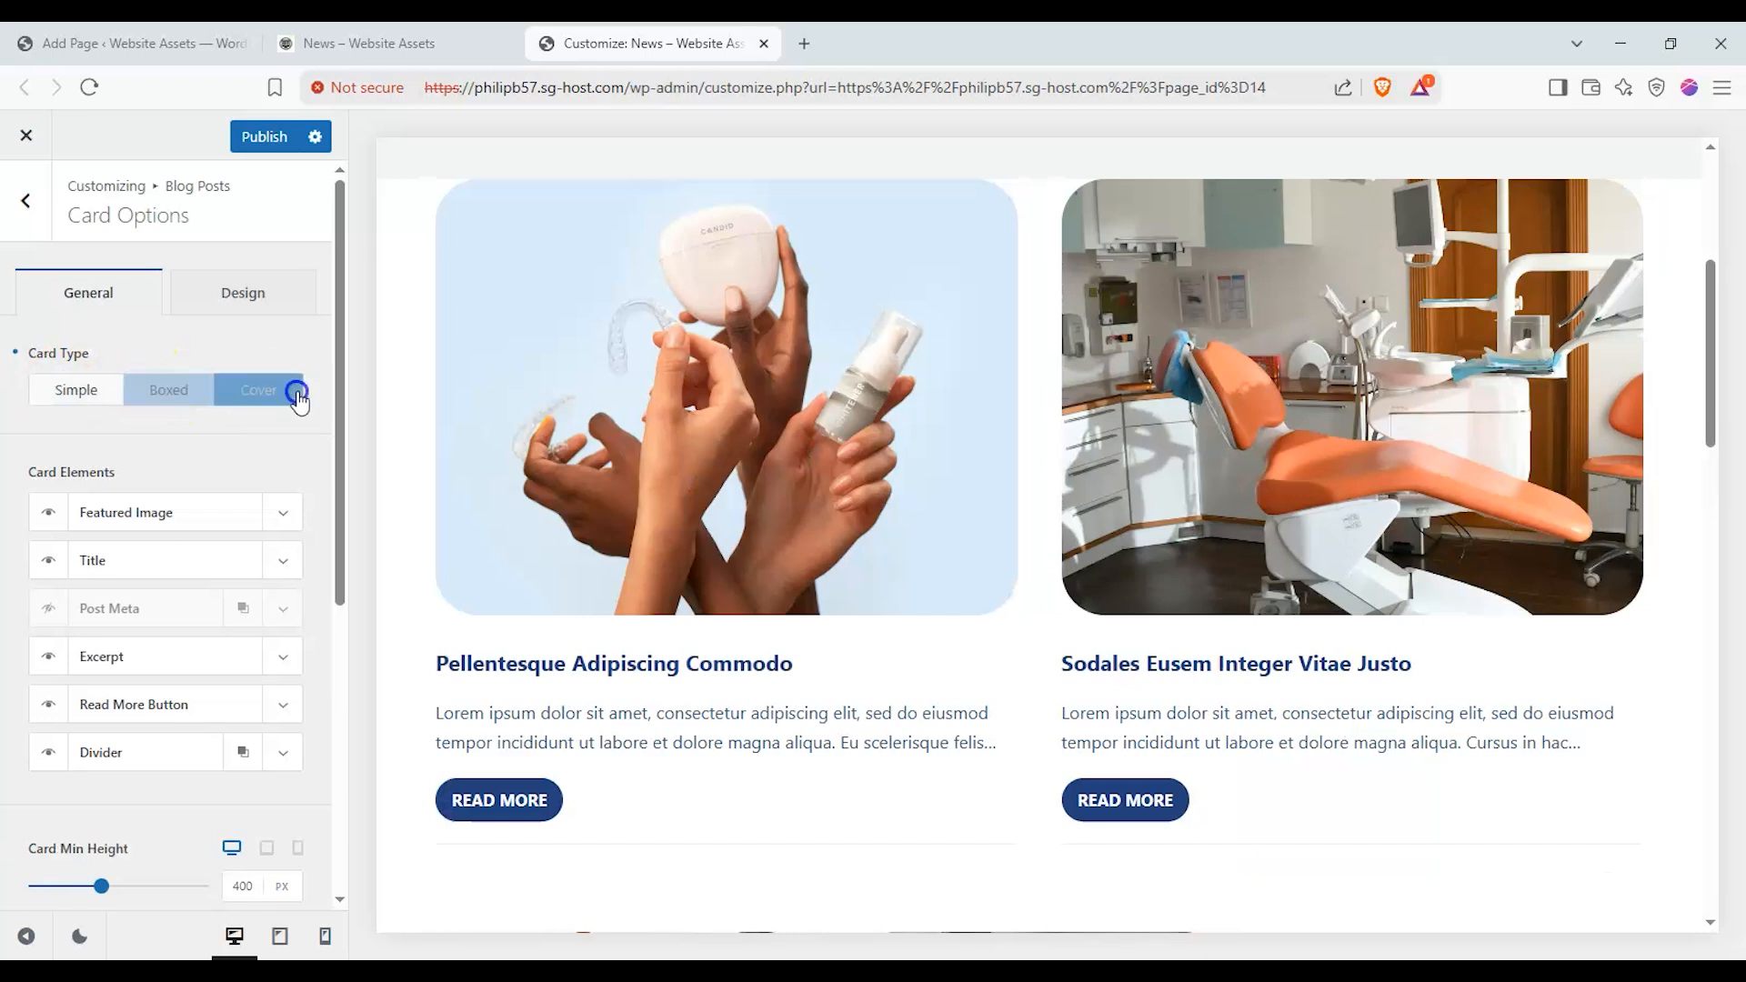
left_click(116, 395)
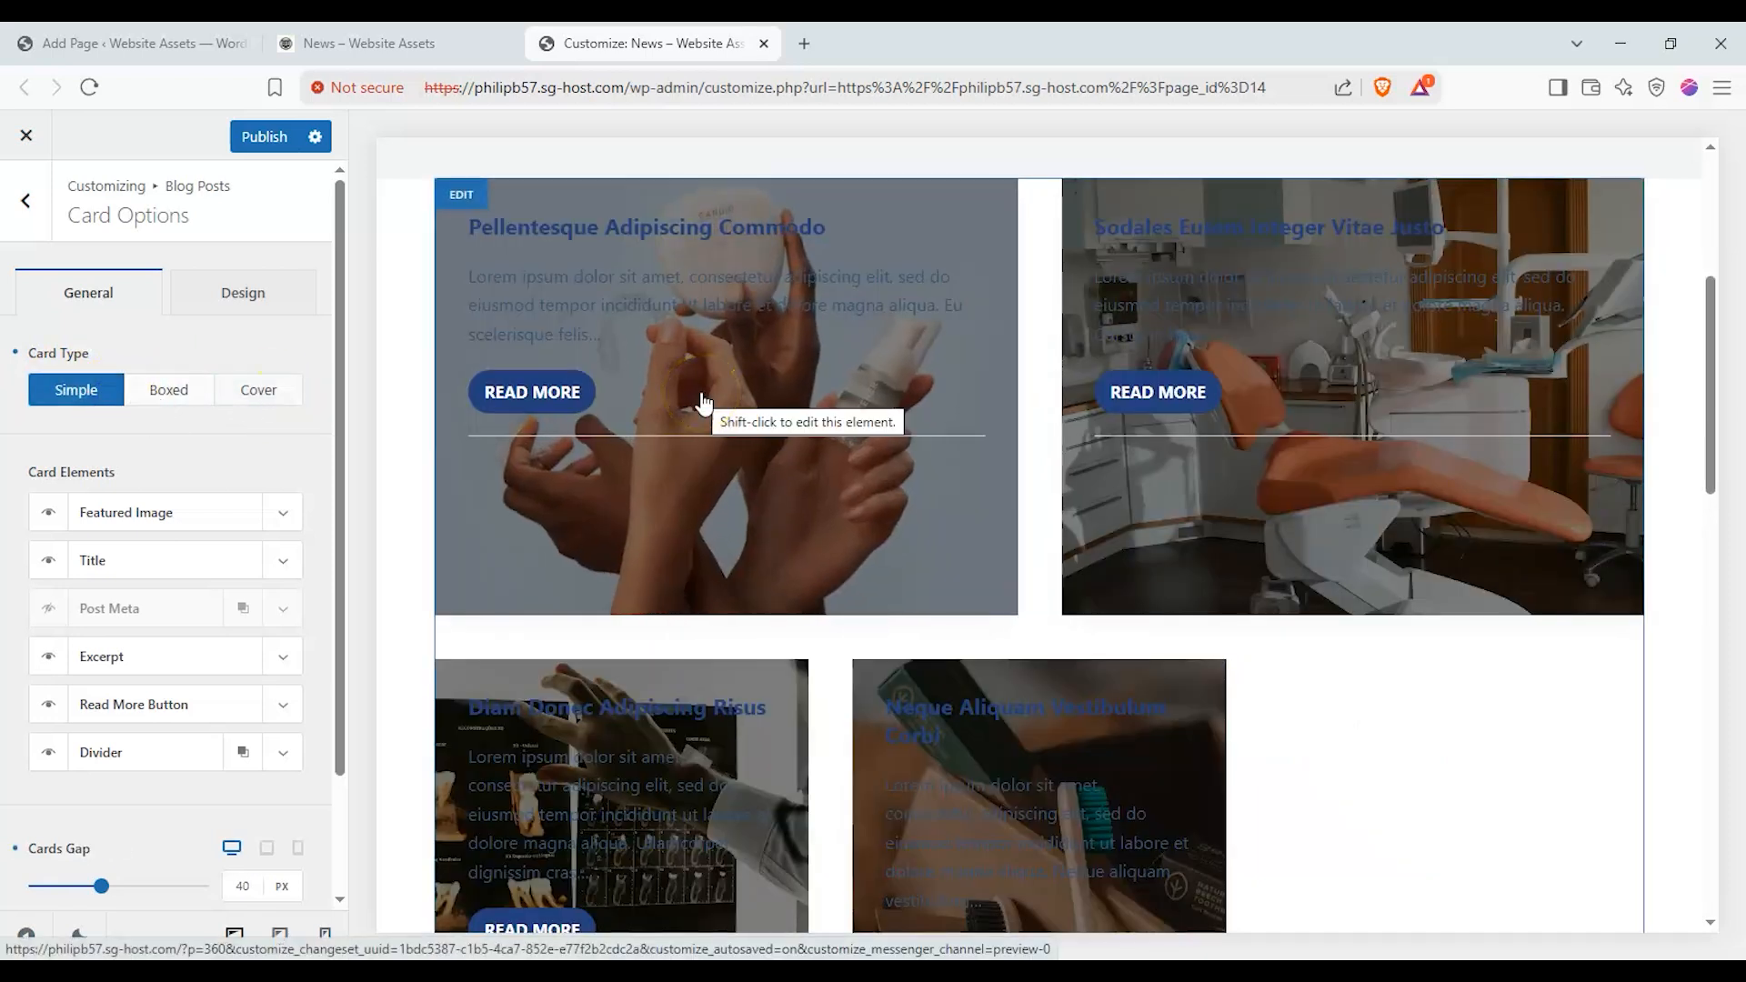
Compare the customized post cards with the live News page, and return to the customizer's card options
scroll(703, 400, "up", 1)
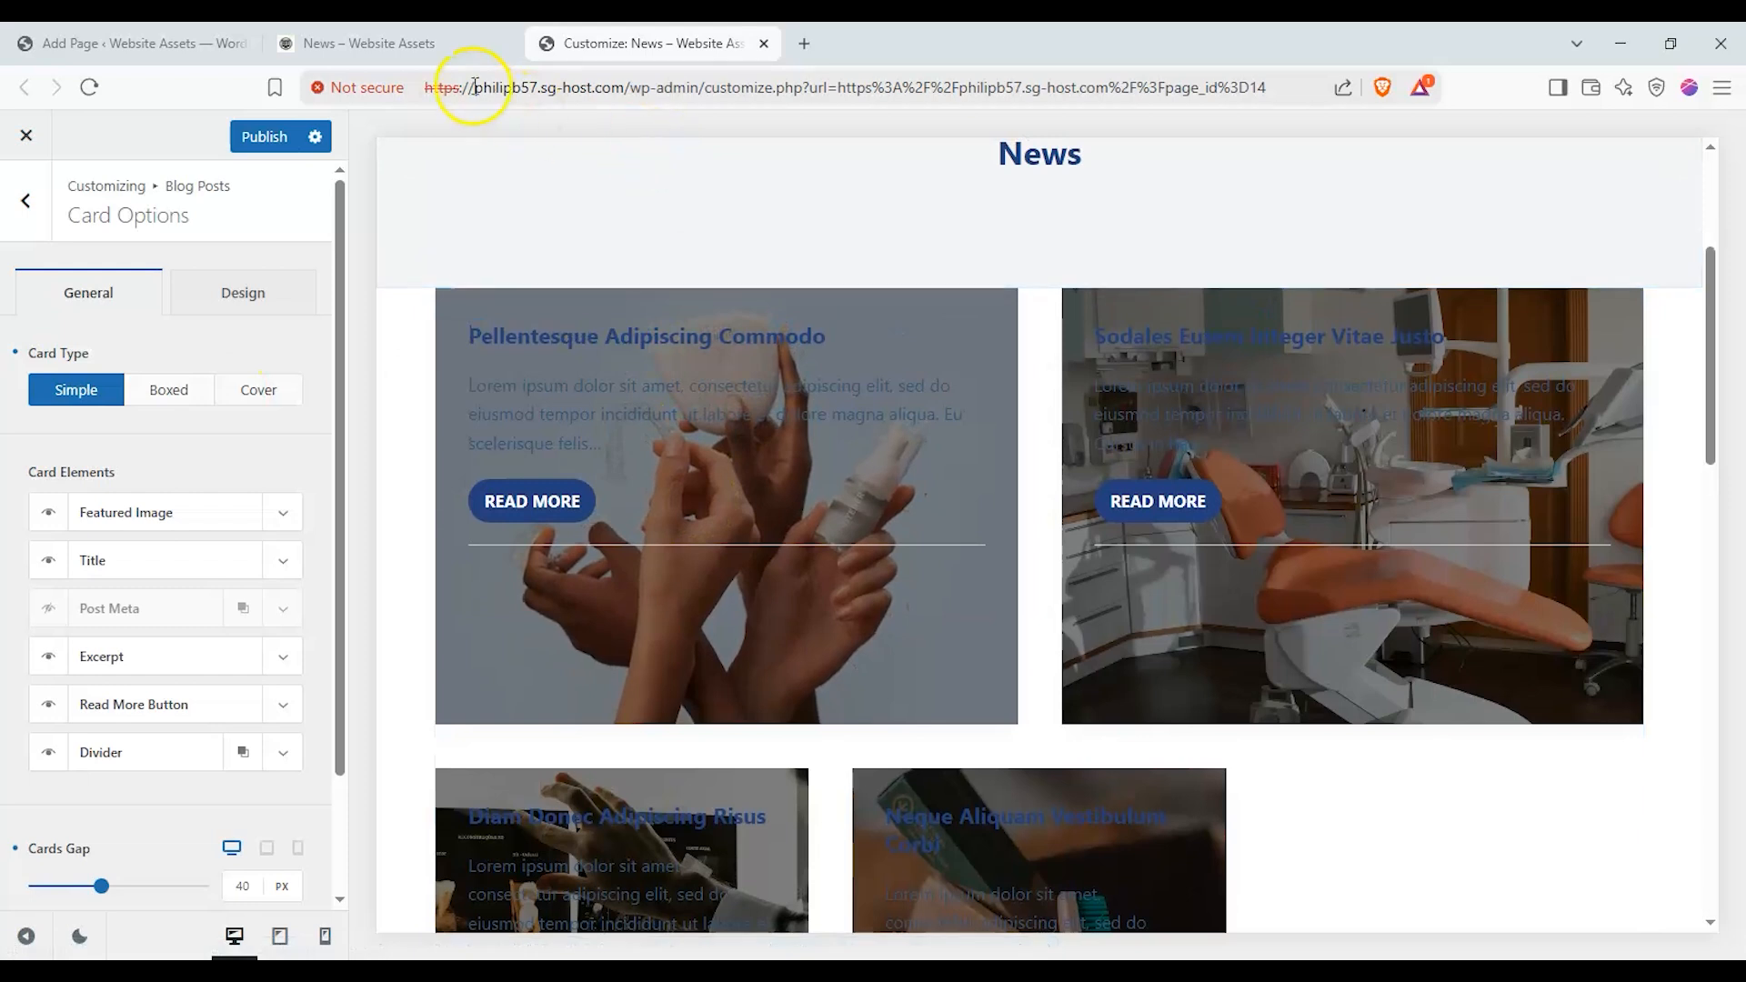
left_click(423, 45)
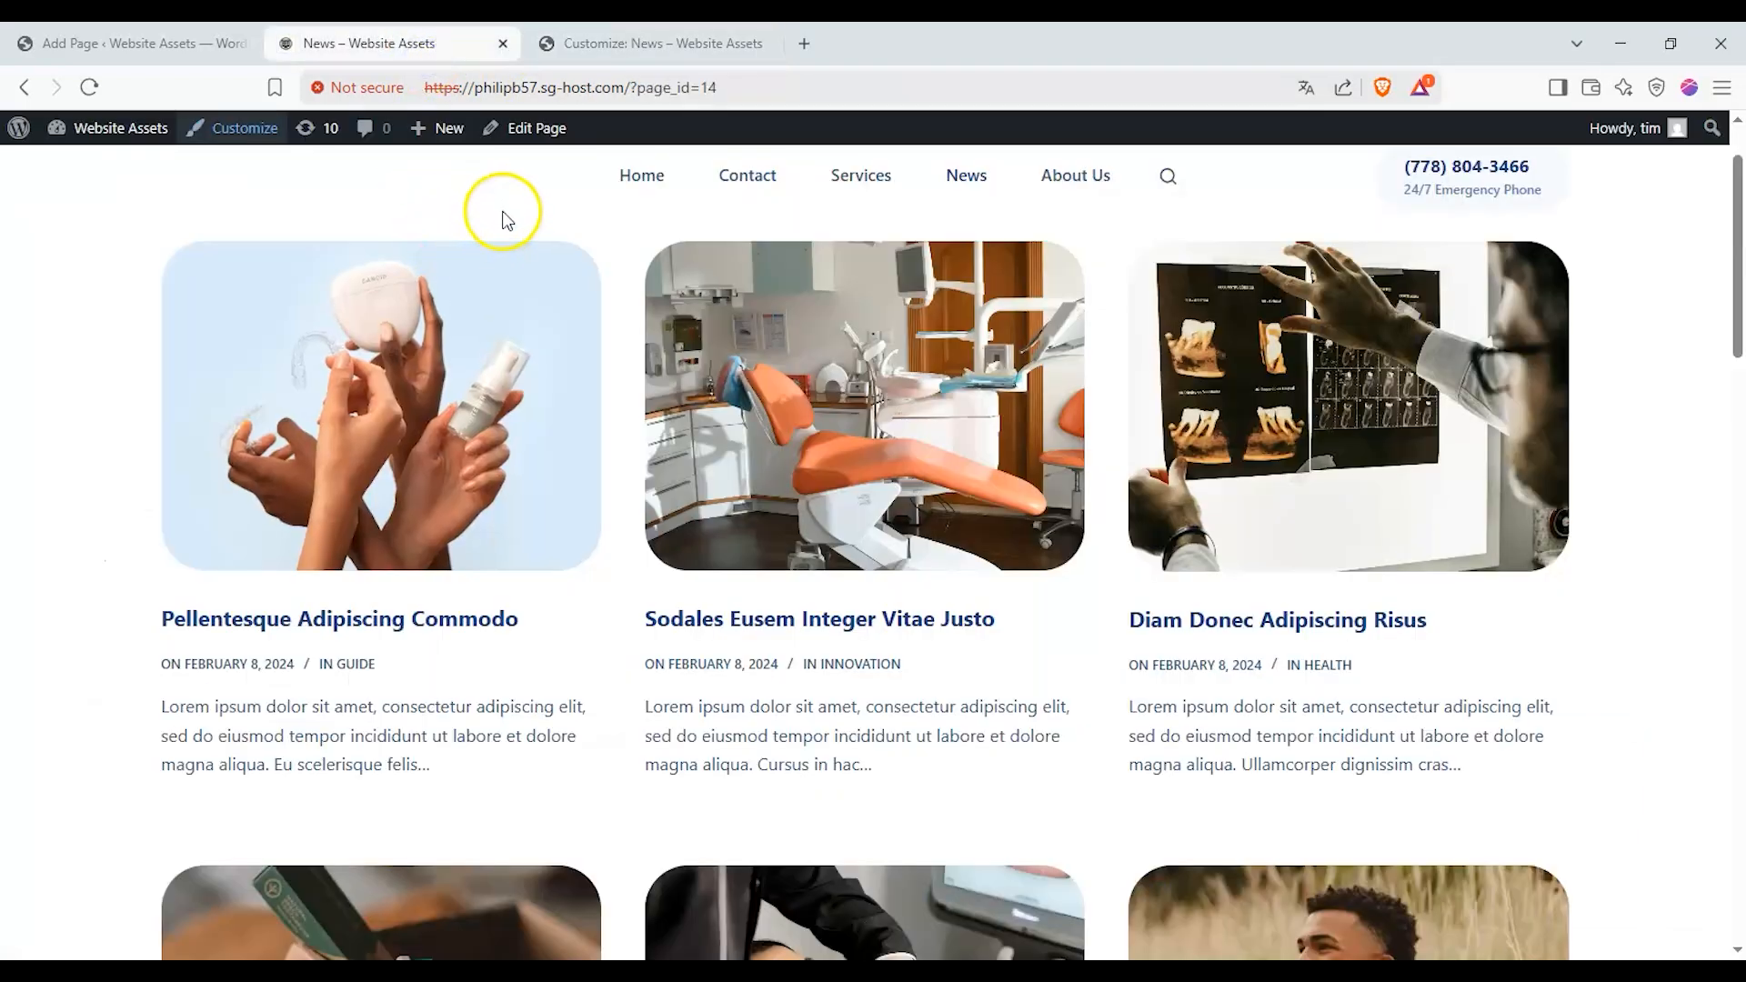
left_click(598, 58)
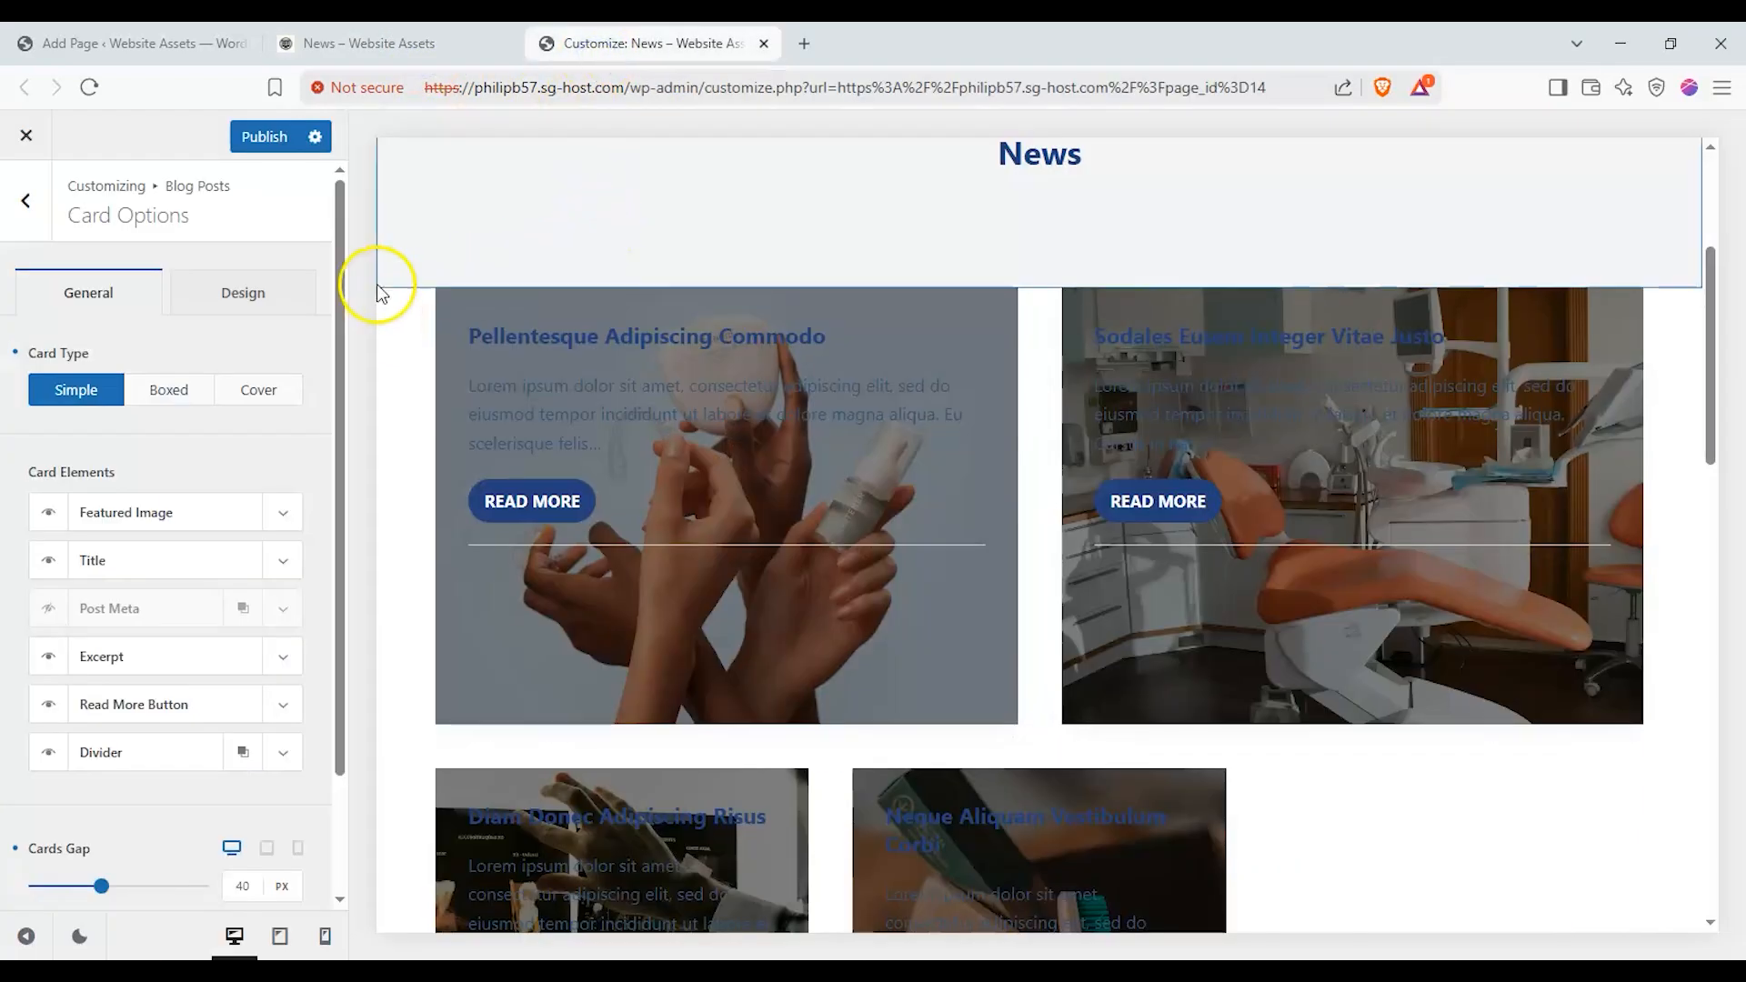
left_click_drag(331, 331, 320, 457)
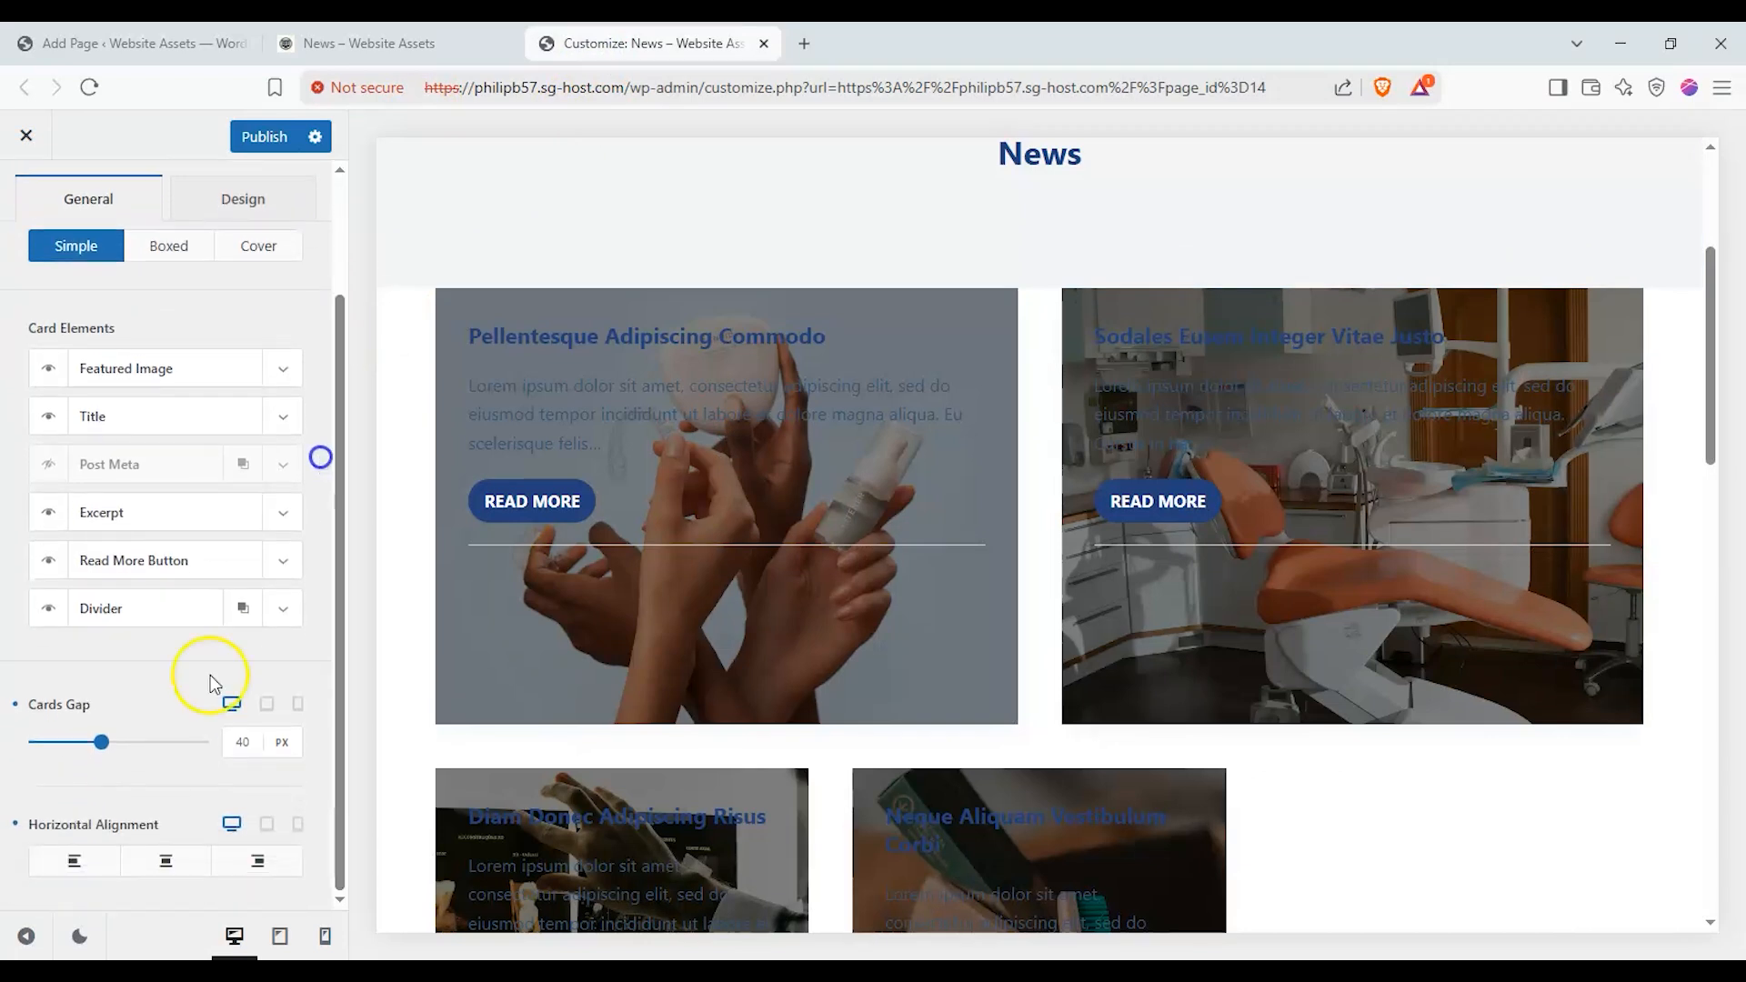
Try Boxed and Cover once more as card types to refresh the preview, and reselect Simple
scroll(168, 336, "up", 1)
left_click(173, 356)
left_click(251, 353)
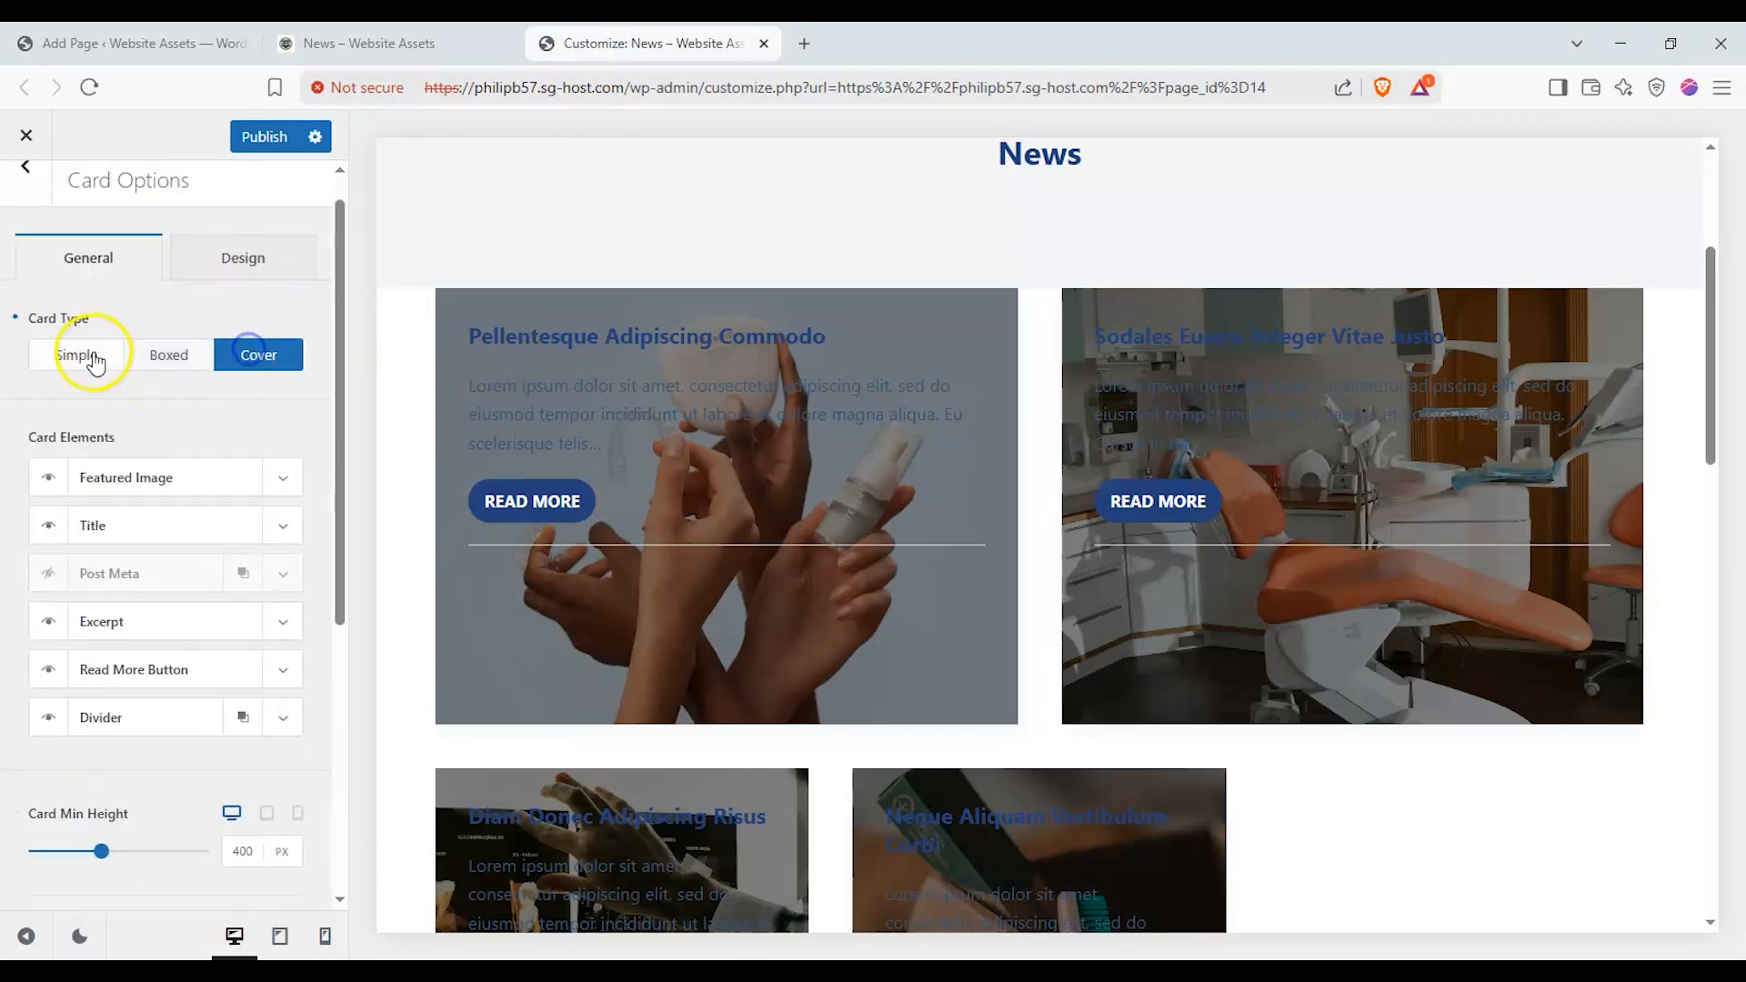
left_click(91, 356)
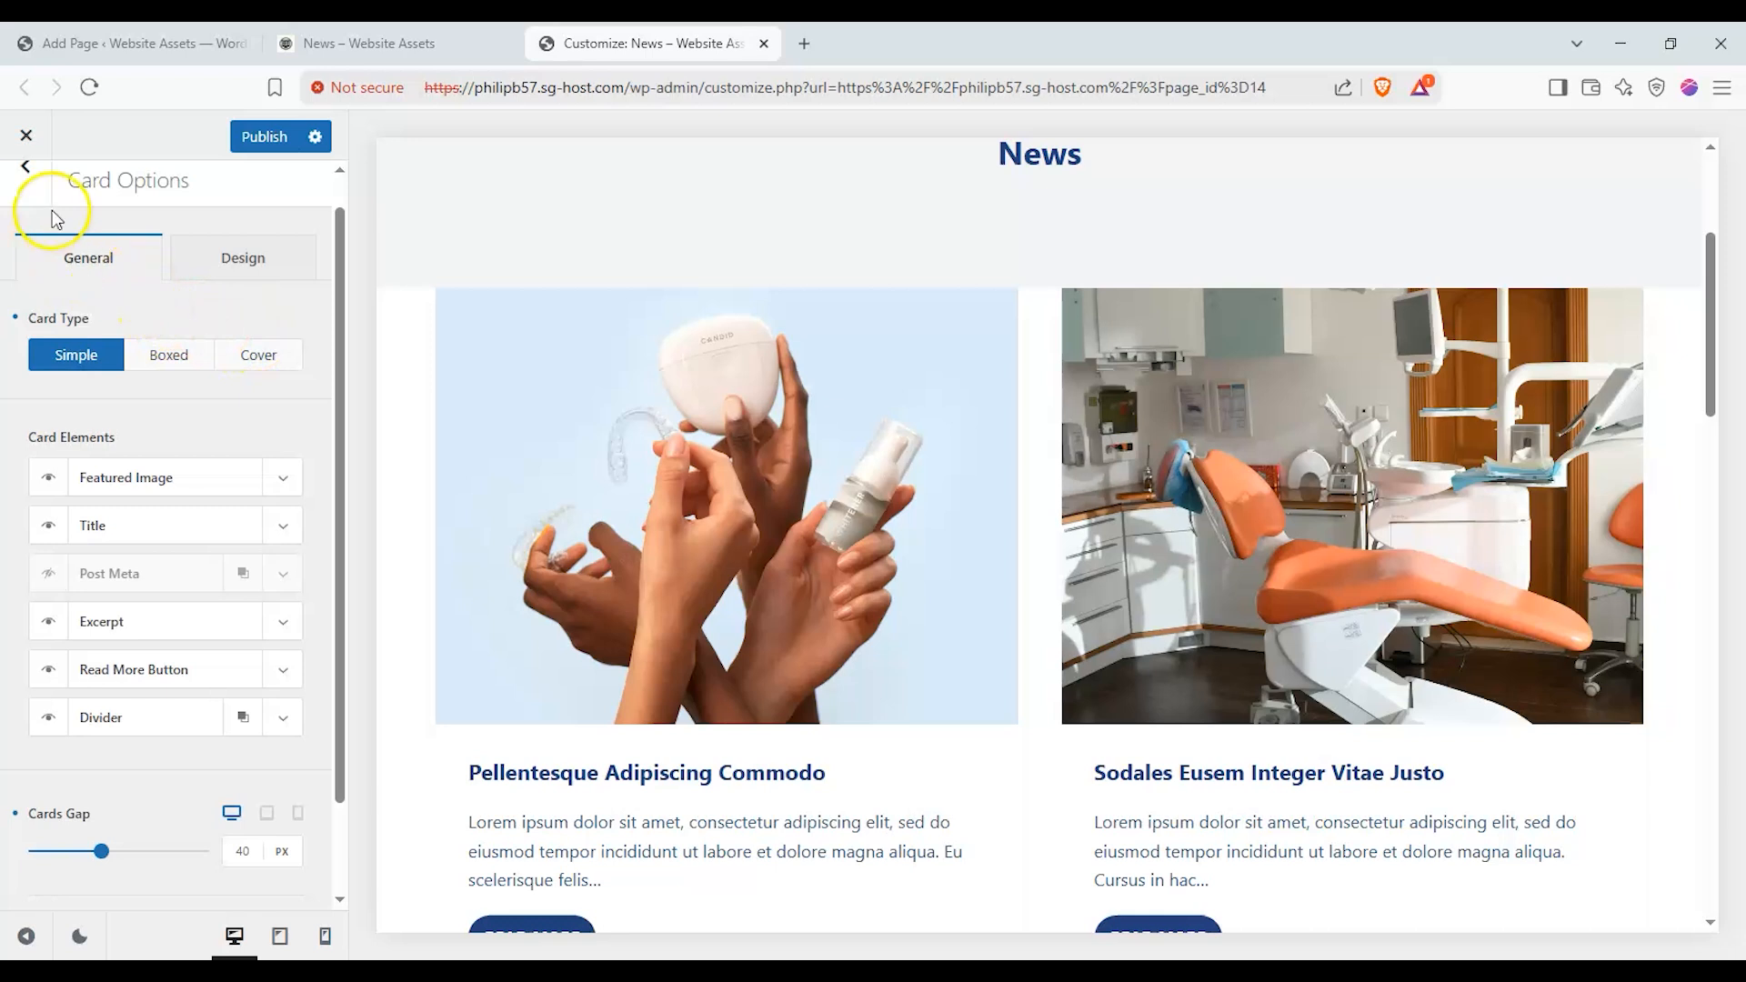
Review the blog's page elements and functionality options, and inspect the Pagination settings alongside the pagination in the preview
left_click(35, 182)
scroll(86, 494, "down", 2)
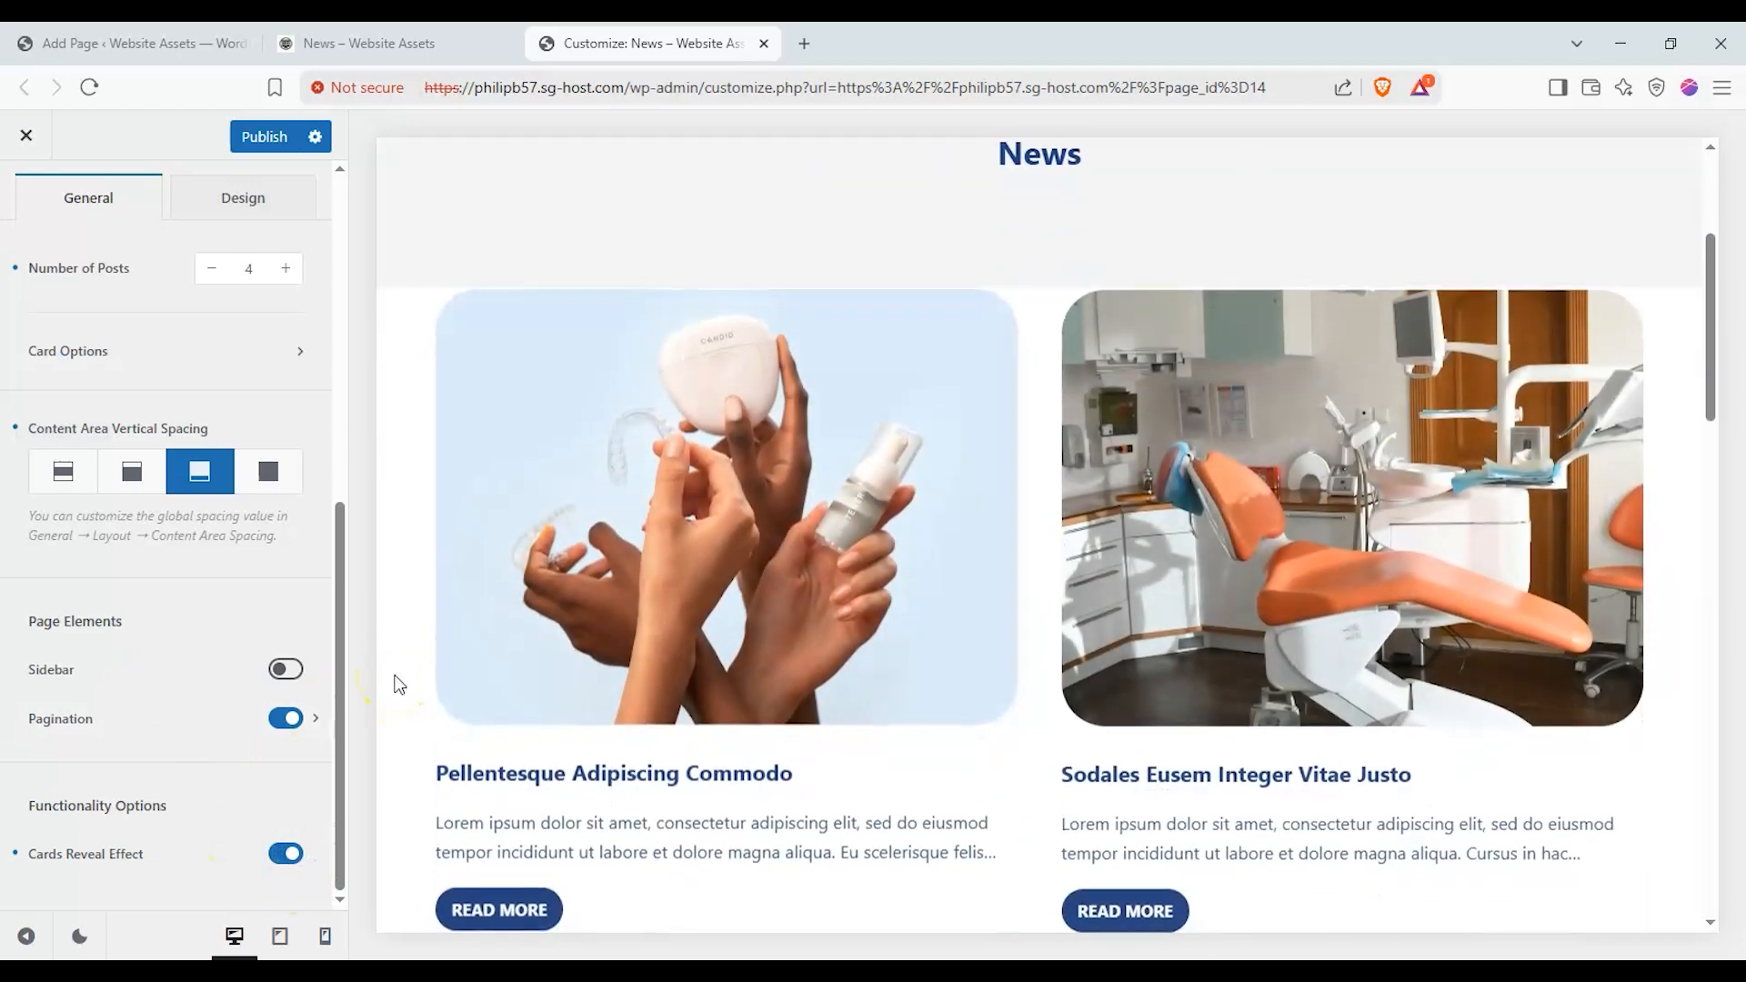
scroll(394, 677, "down", 1)
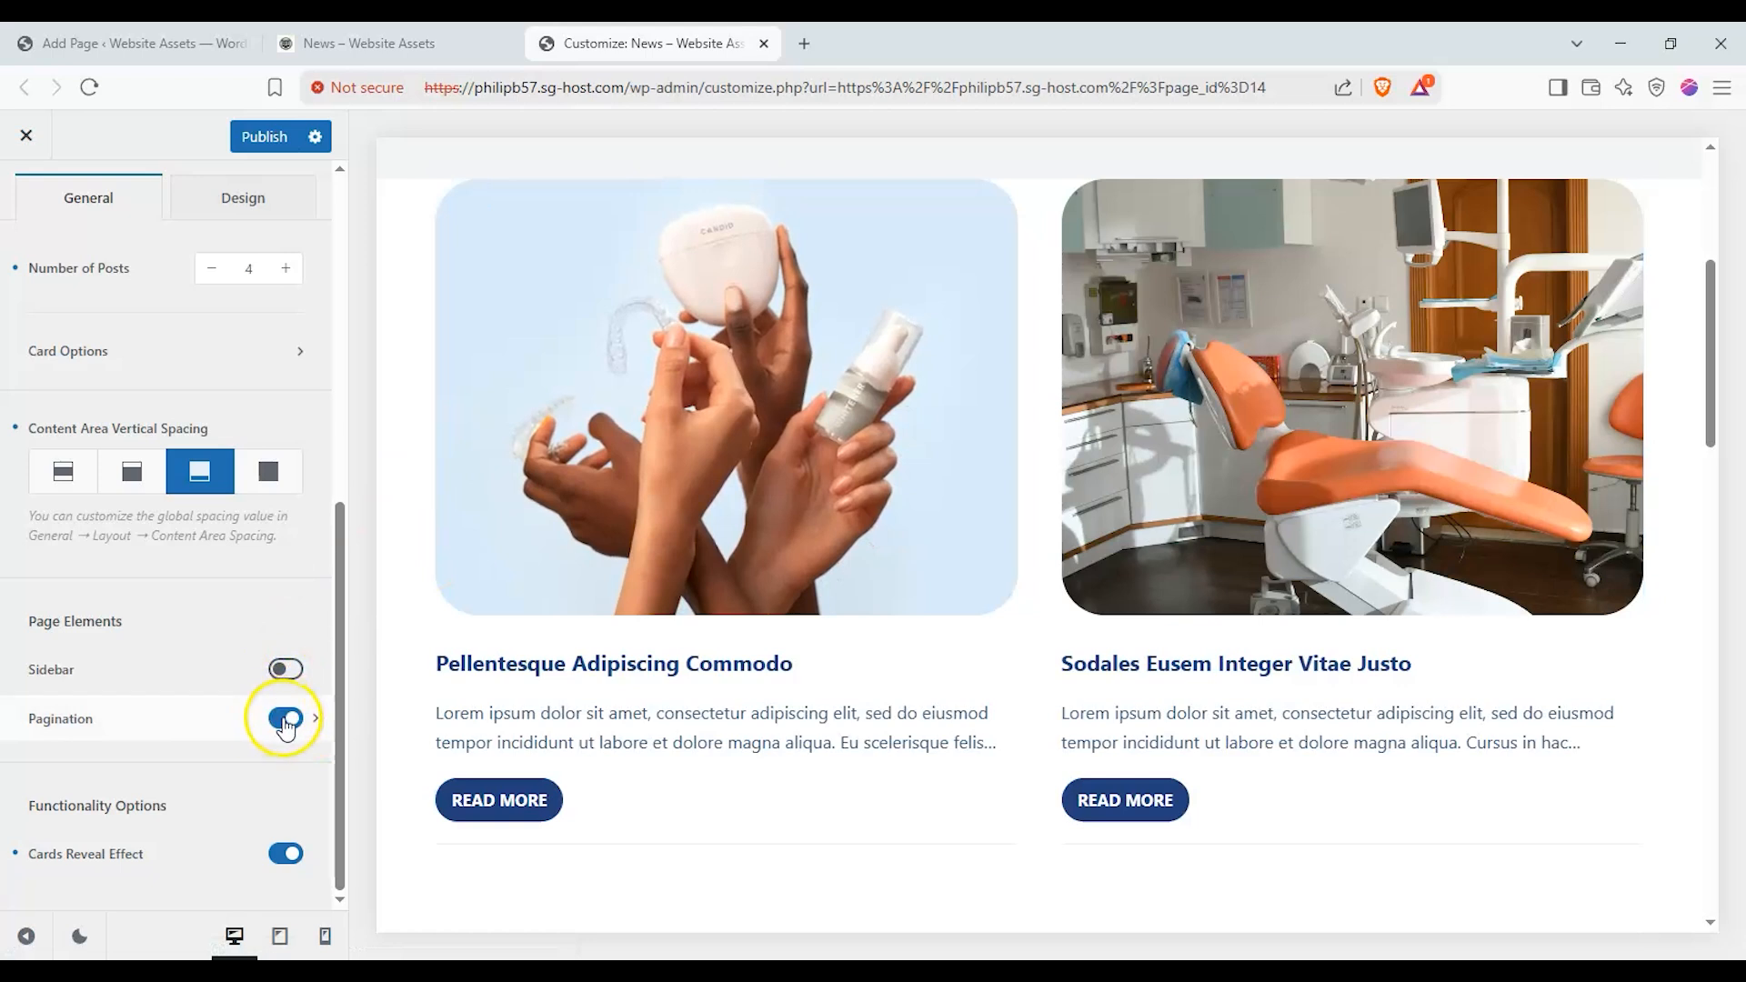
scroll(398, 722, "down", 1)
scroll(397, 723, "down", 10)
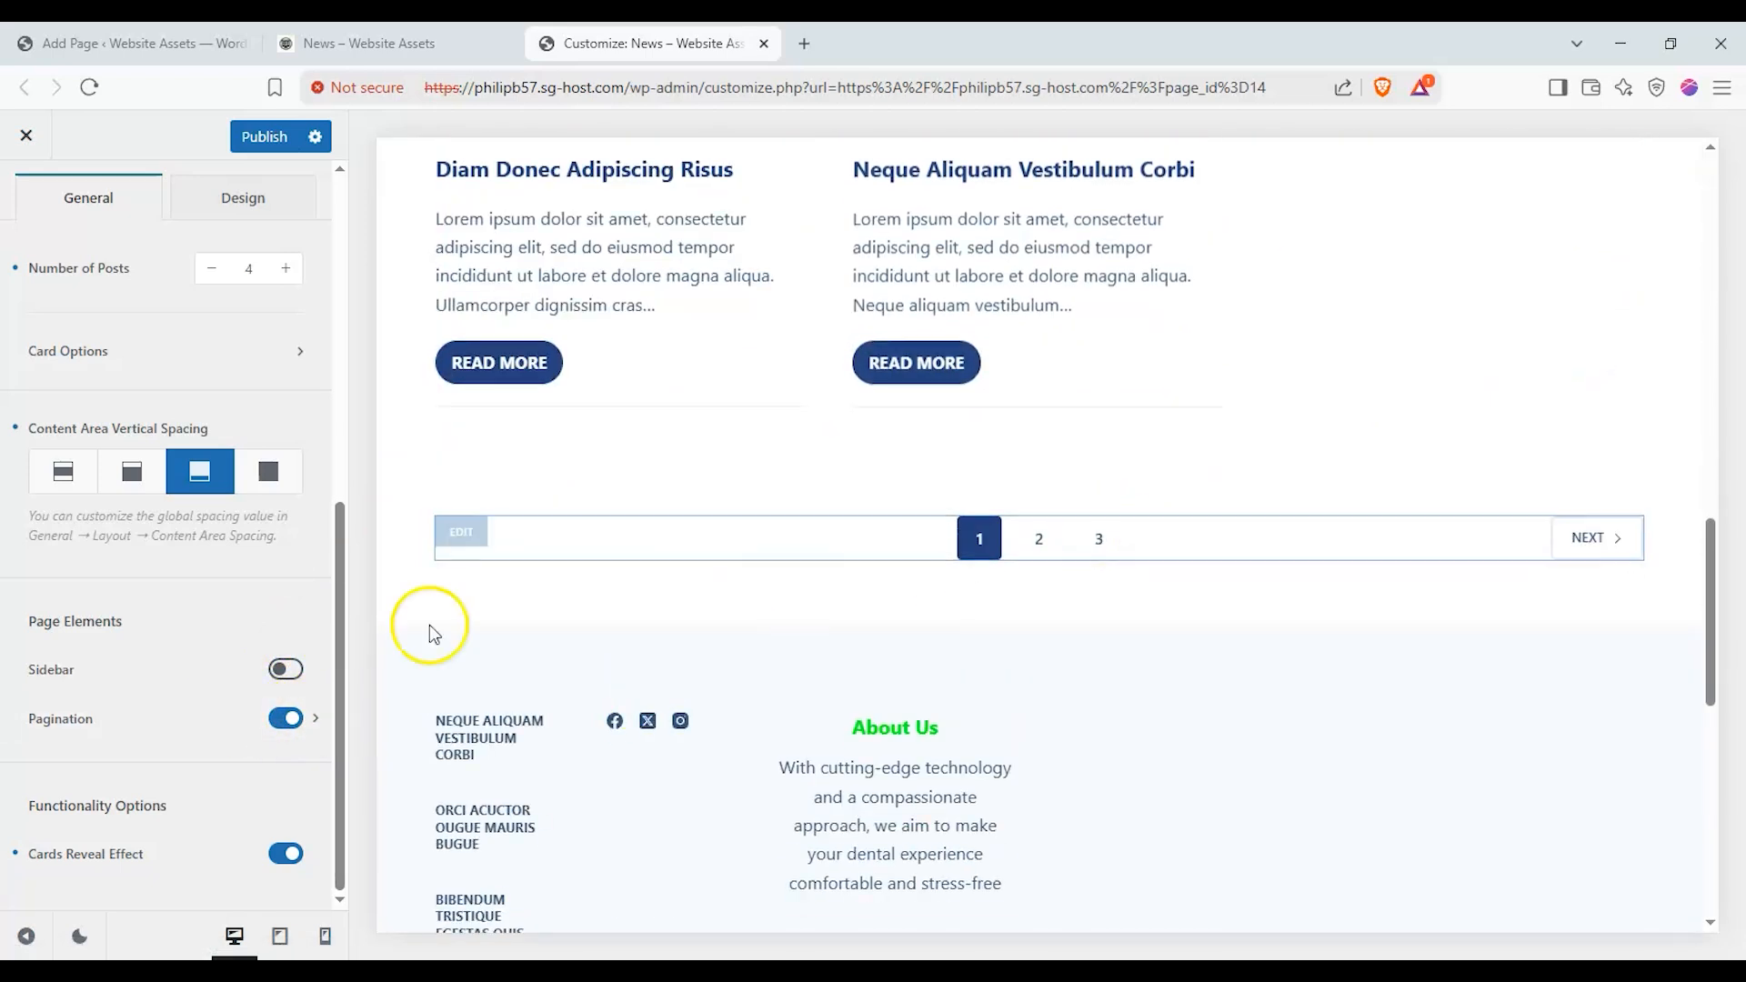
left_click(166, 725)
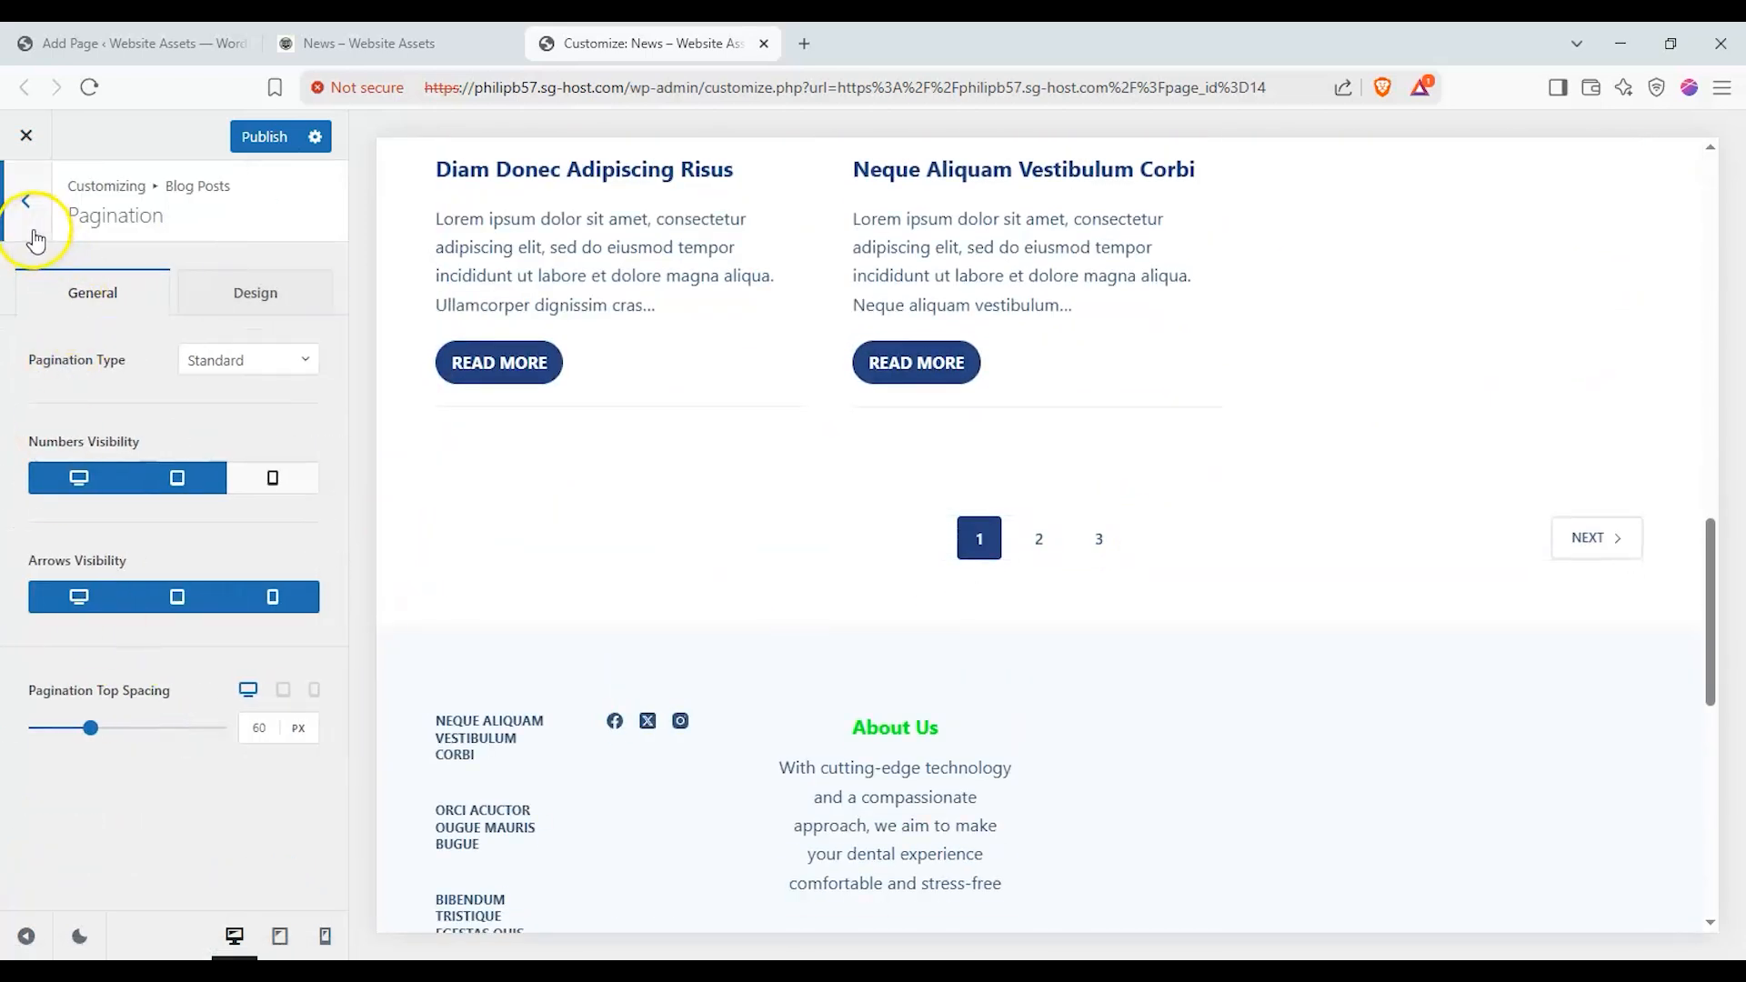
left_click(34, 238)
scroll(31, 223, "up", 7)
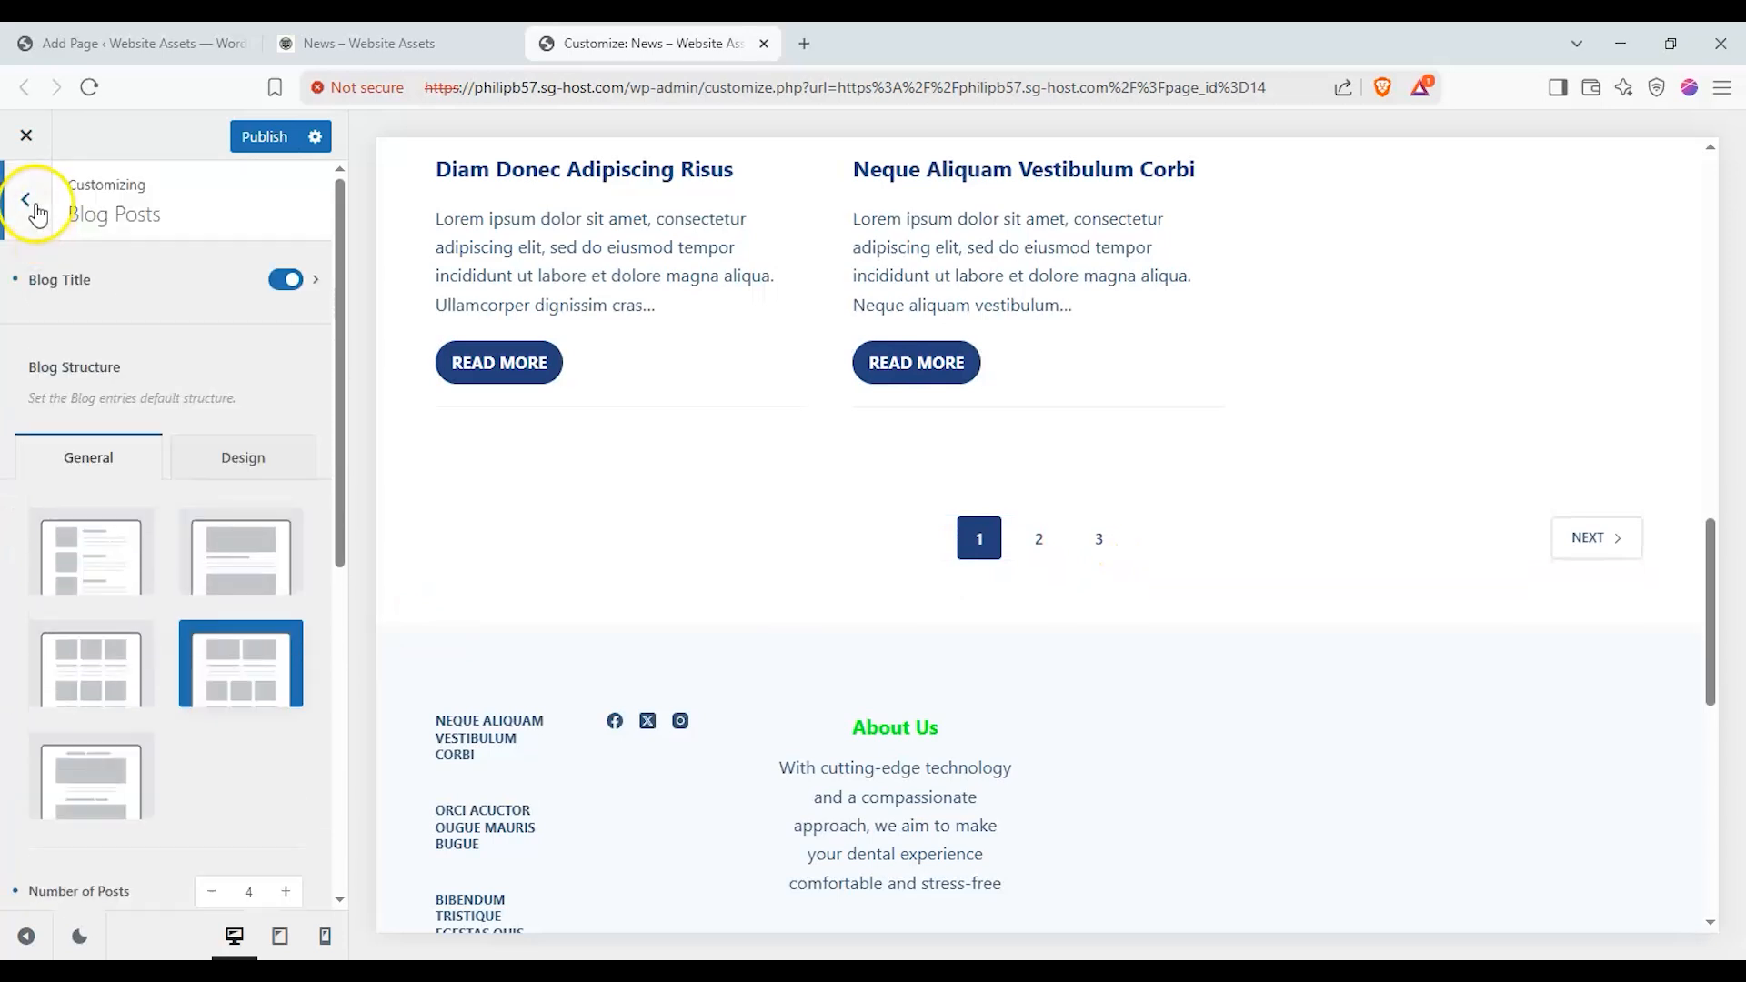
Look at the Single Post title and structure options, and return to the main customizer list
left_click(36, 209)
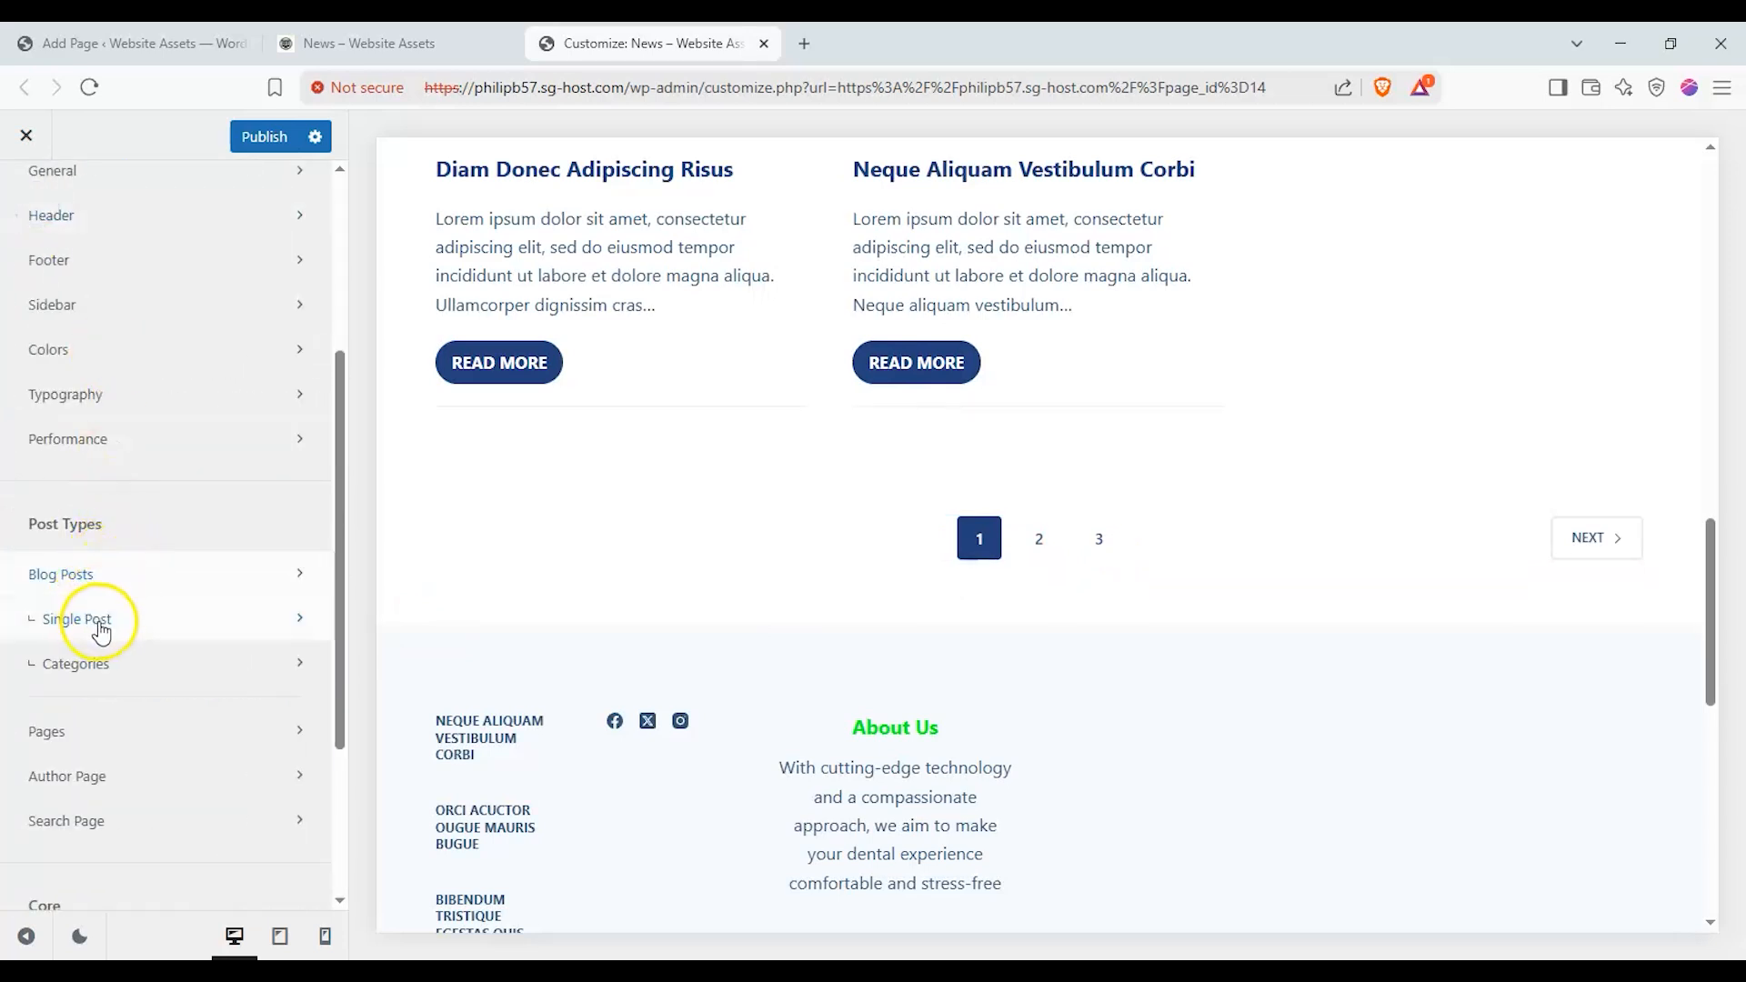
left_click(100, 627)
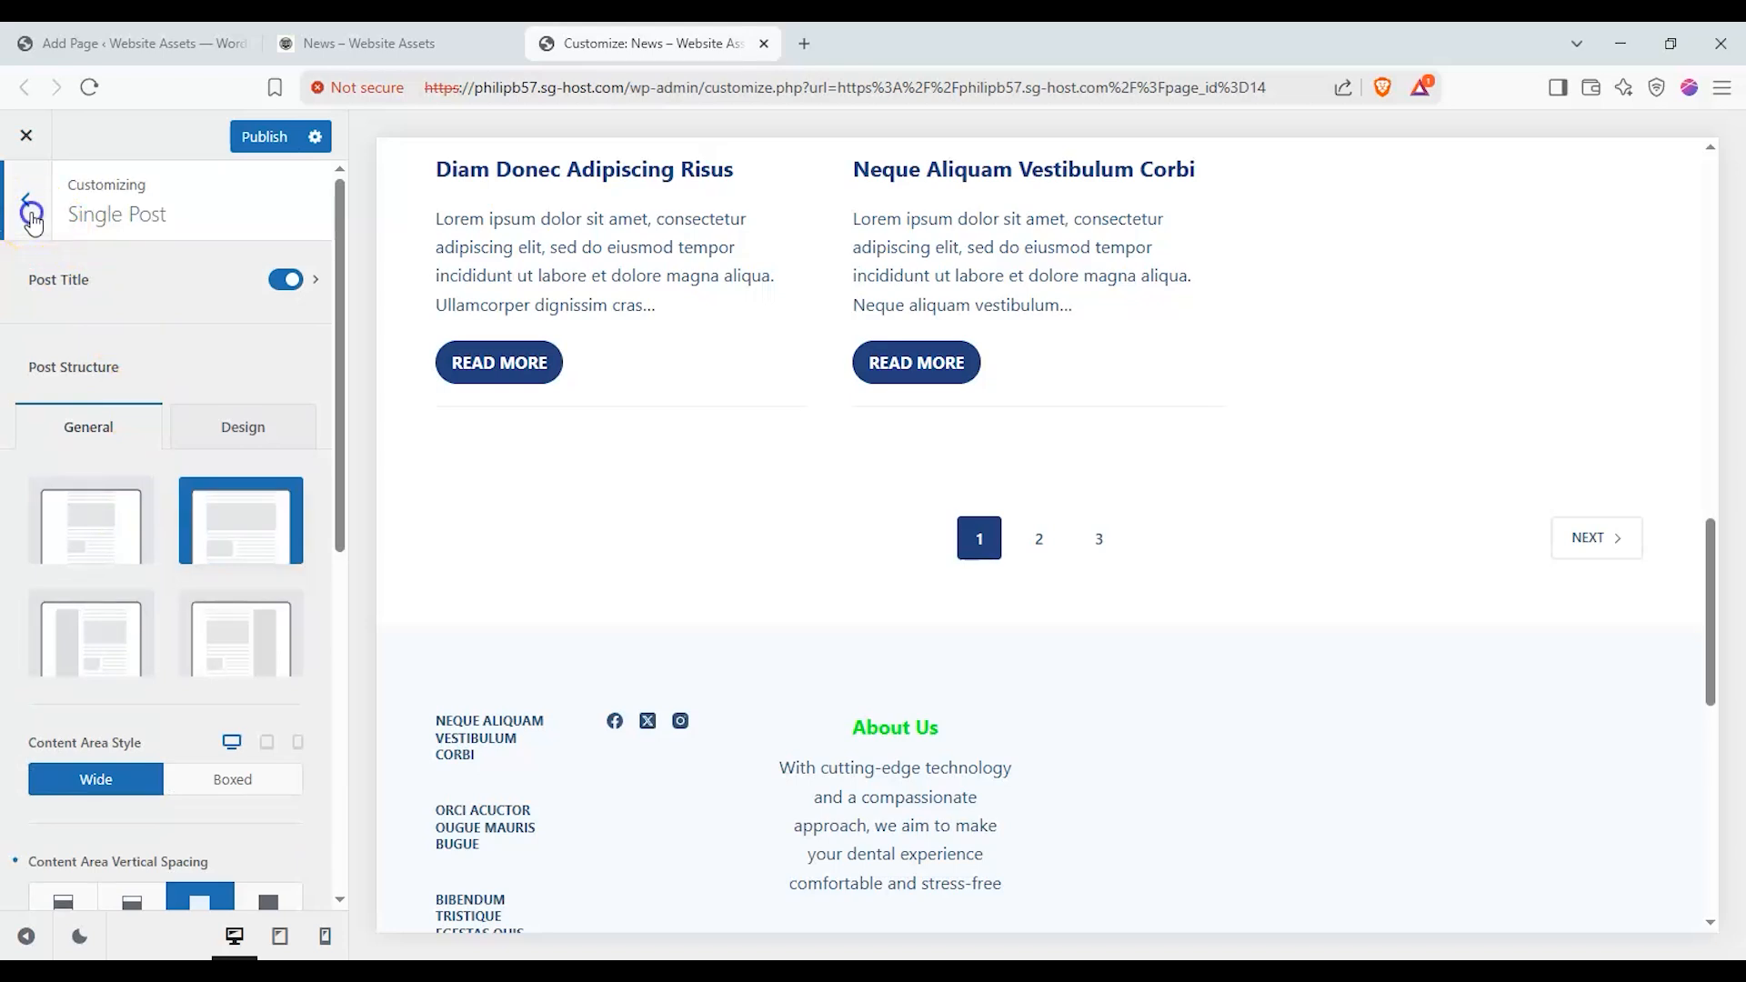
left_click(32, 217)
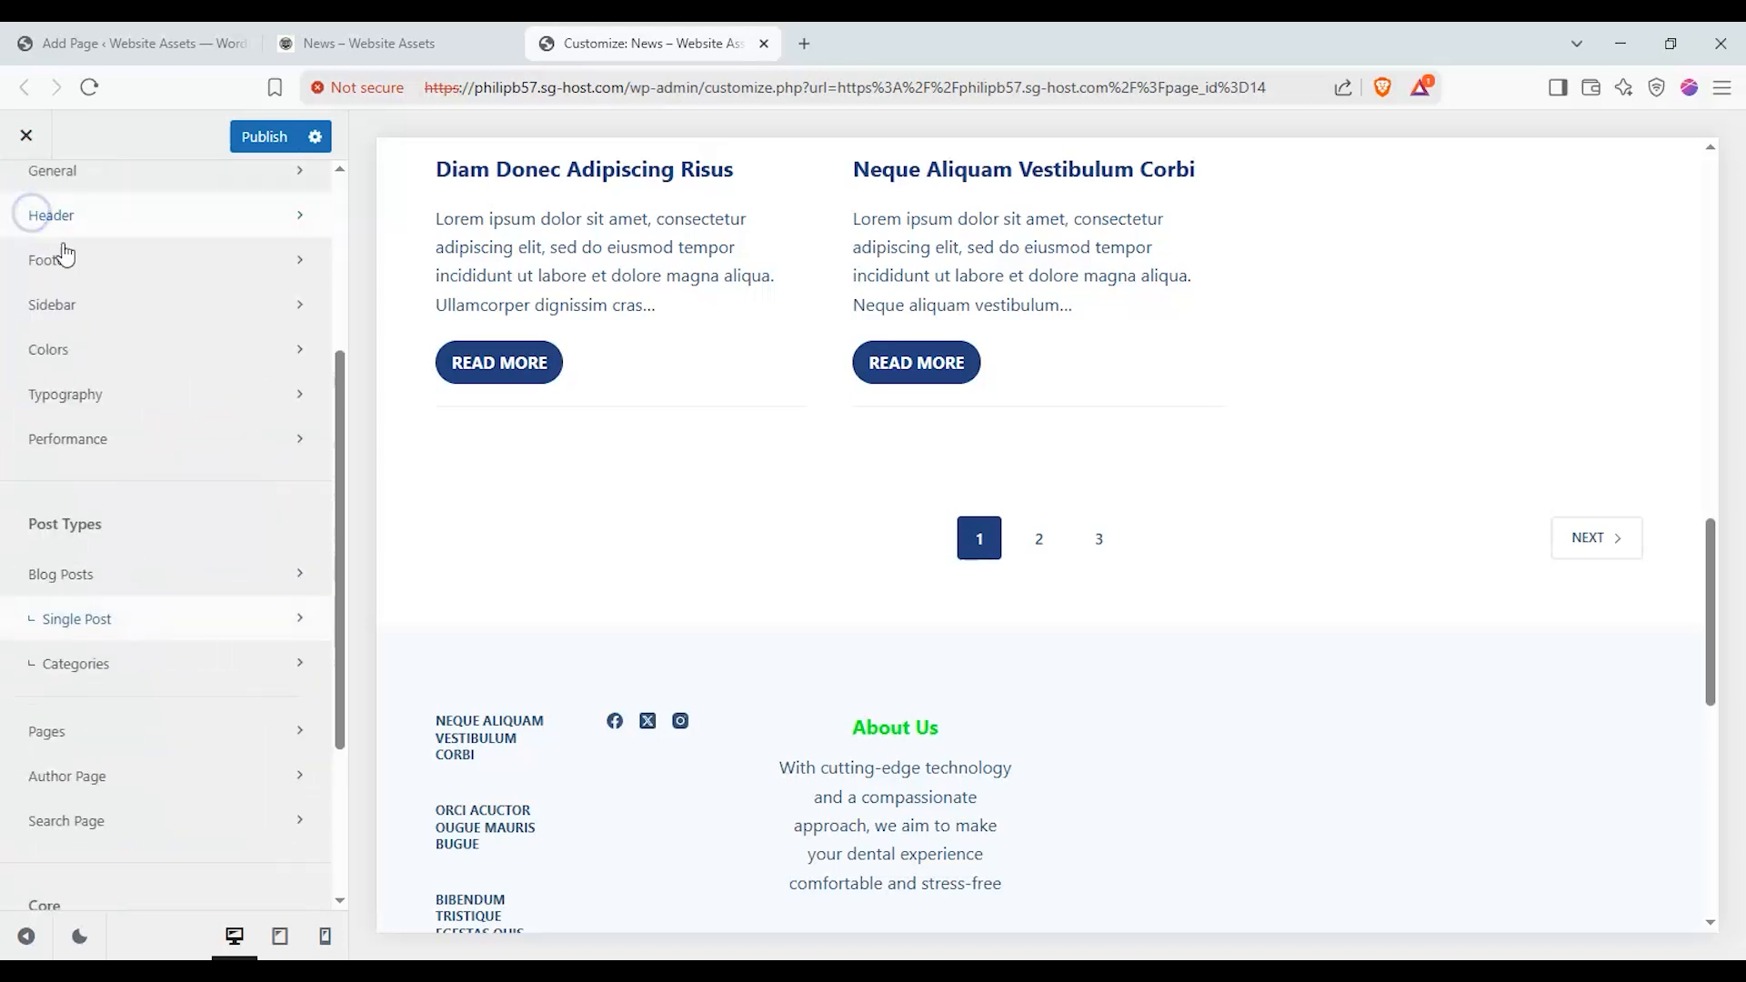
Open the Categories options and compare the available structures with the post layout in the News page preview
left_click(103, 668)
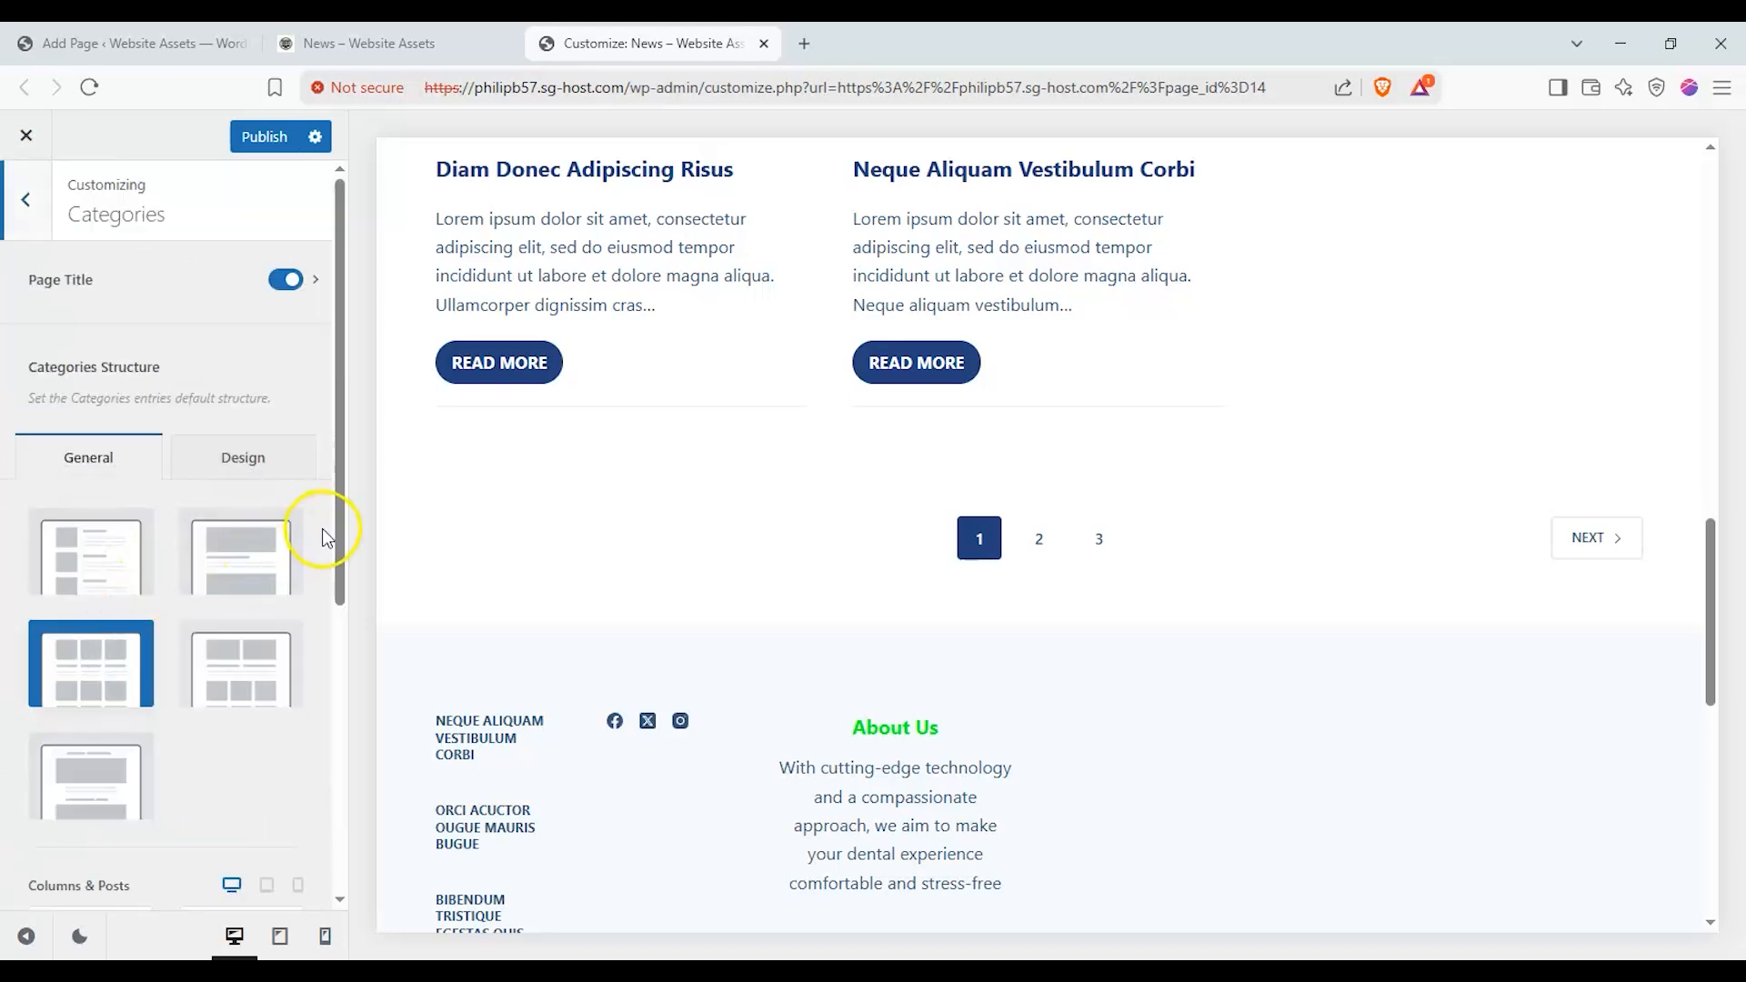
scroll(736, 604, "up", 3)
scroll(793, 600, "up", 8)
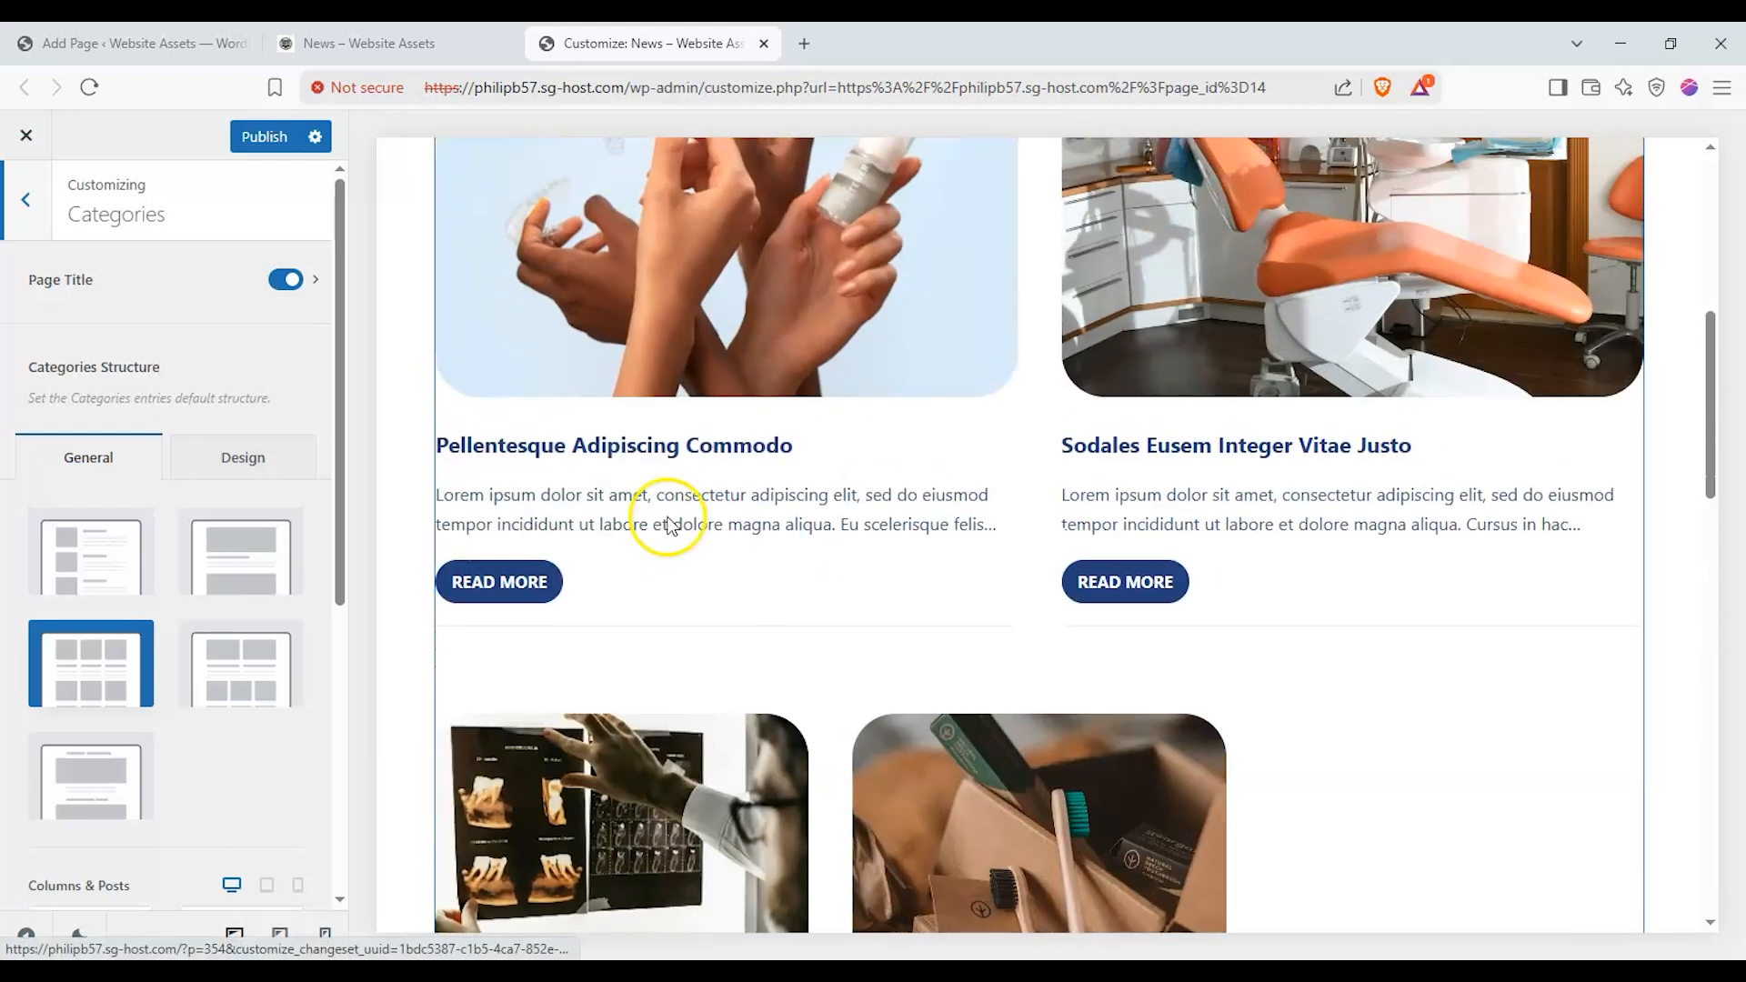
scroll(830, 505, "up", 1)
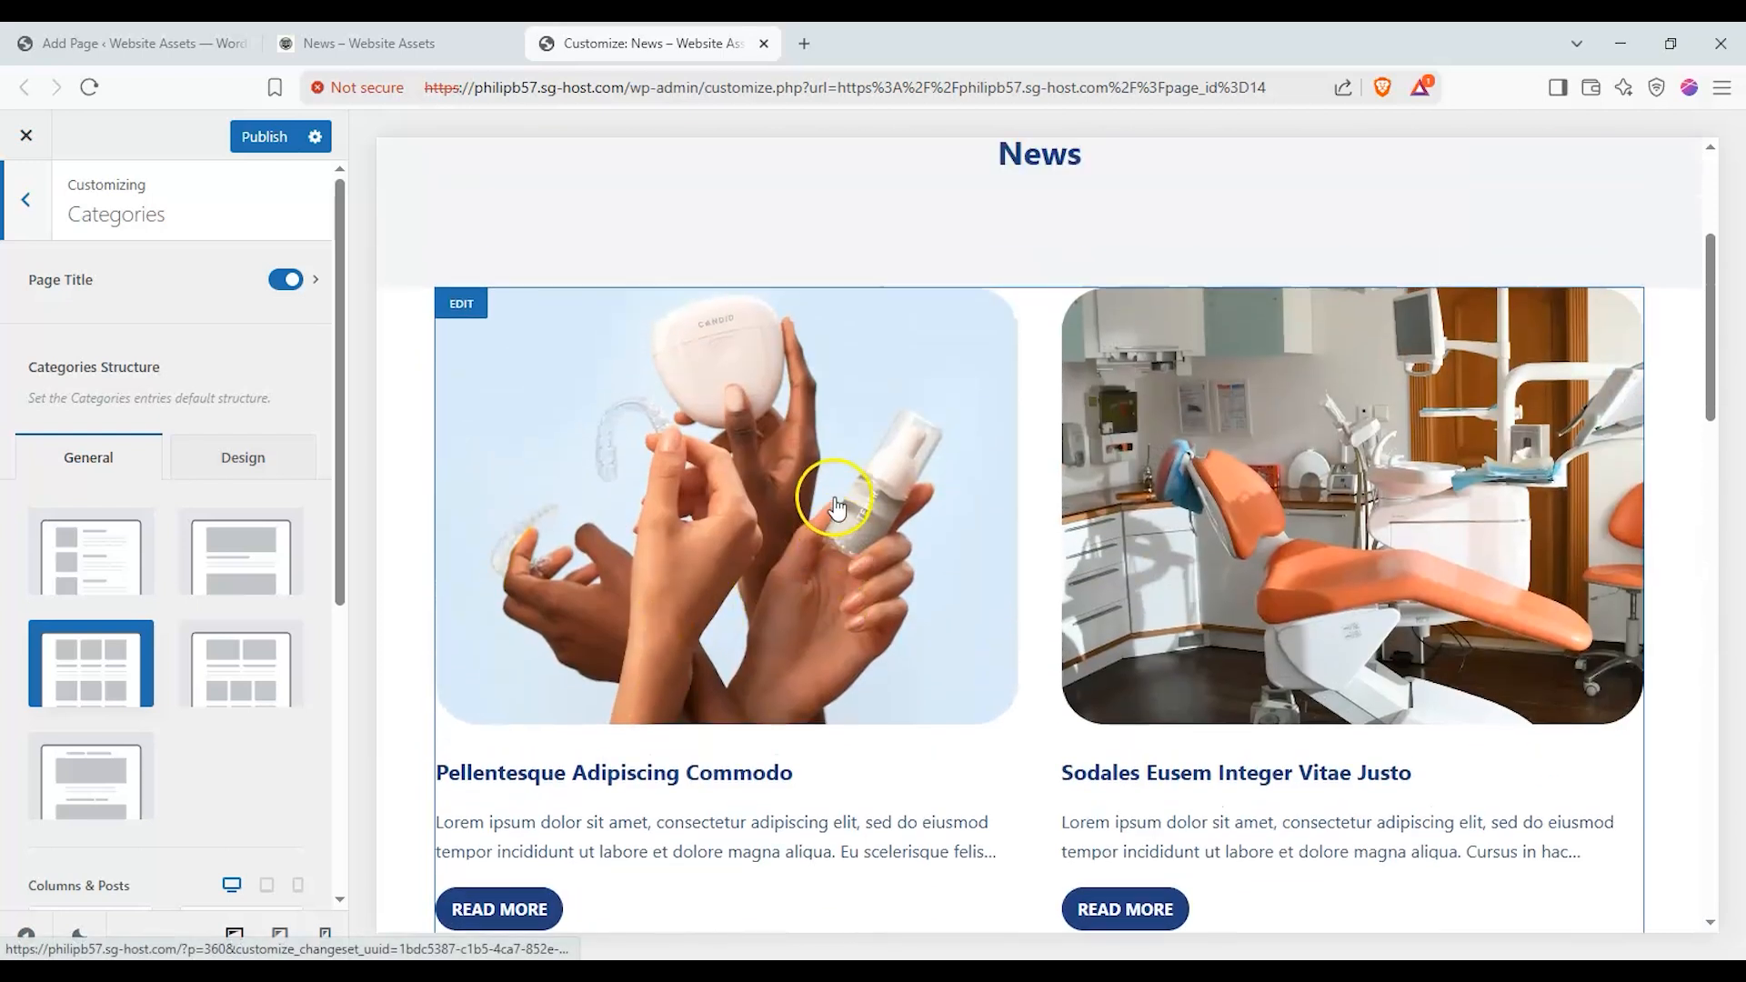
scroll(836, 500, "down", 2)
scroll(832, 500, "up", 1)
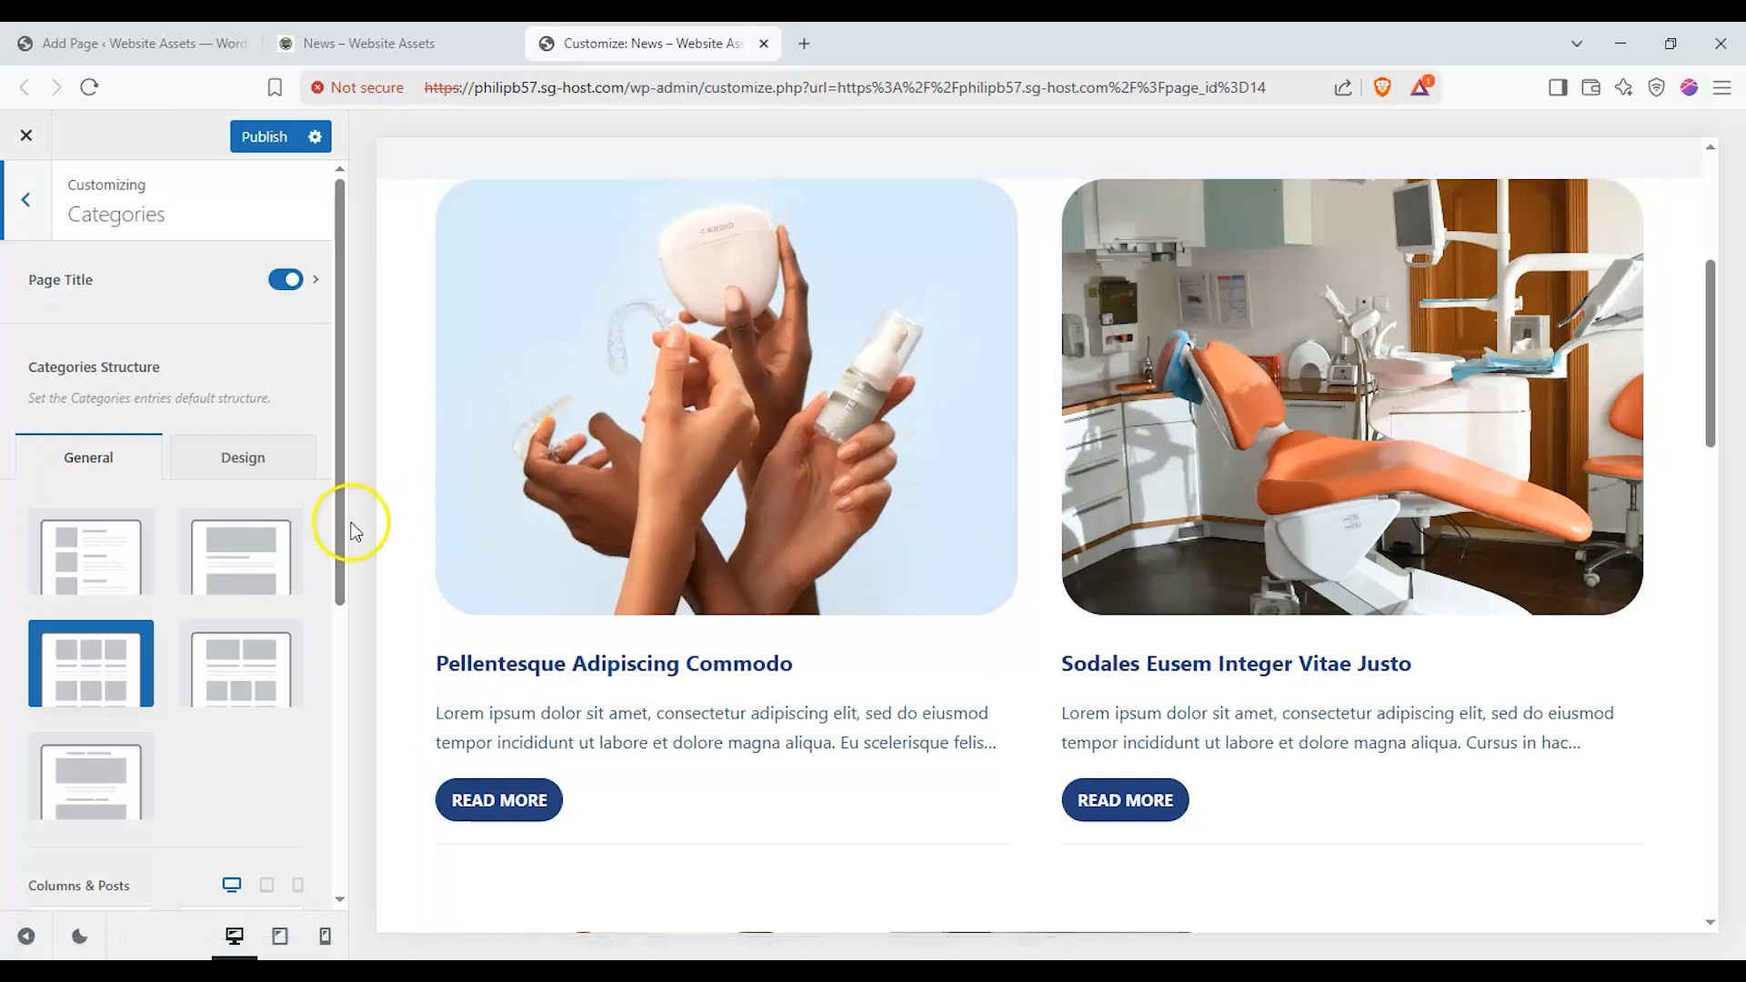
Review the Categories settings for columns and posts, card options, vertical spacing and sidebar
left_click_drag(335, 529, 333, 586)
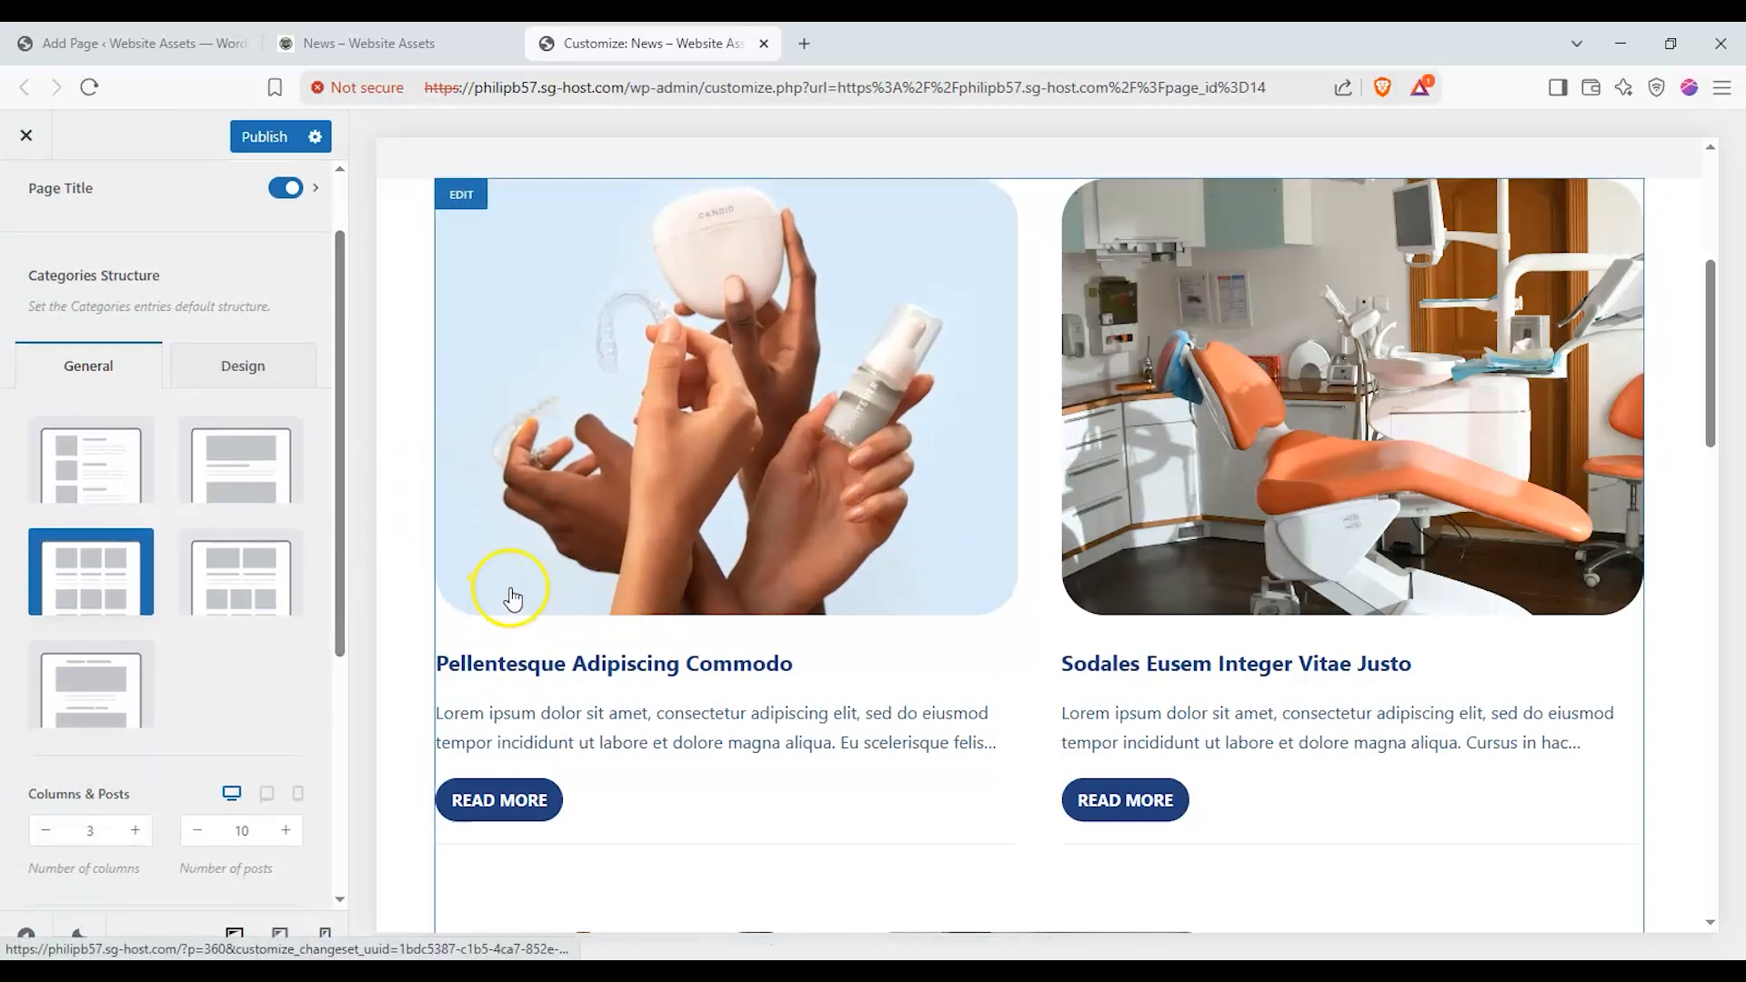
scroll(271, 663, "down", 3)
scroll(271, 662, "up", 4)
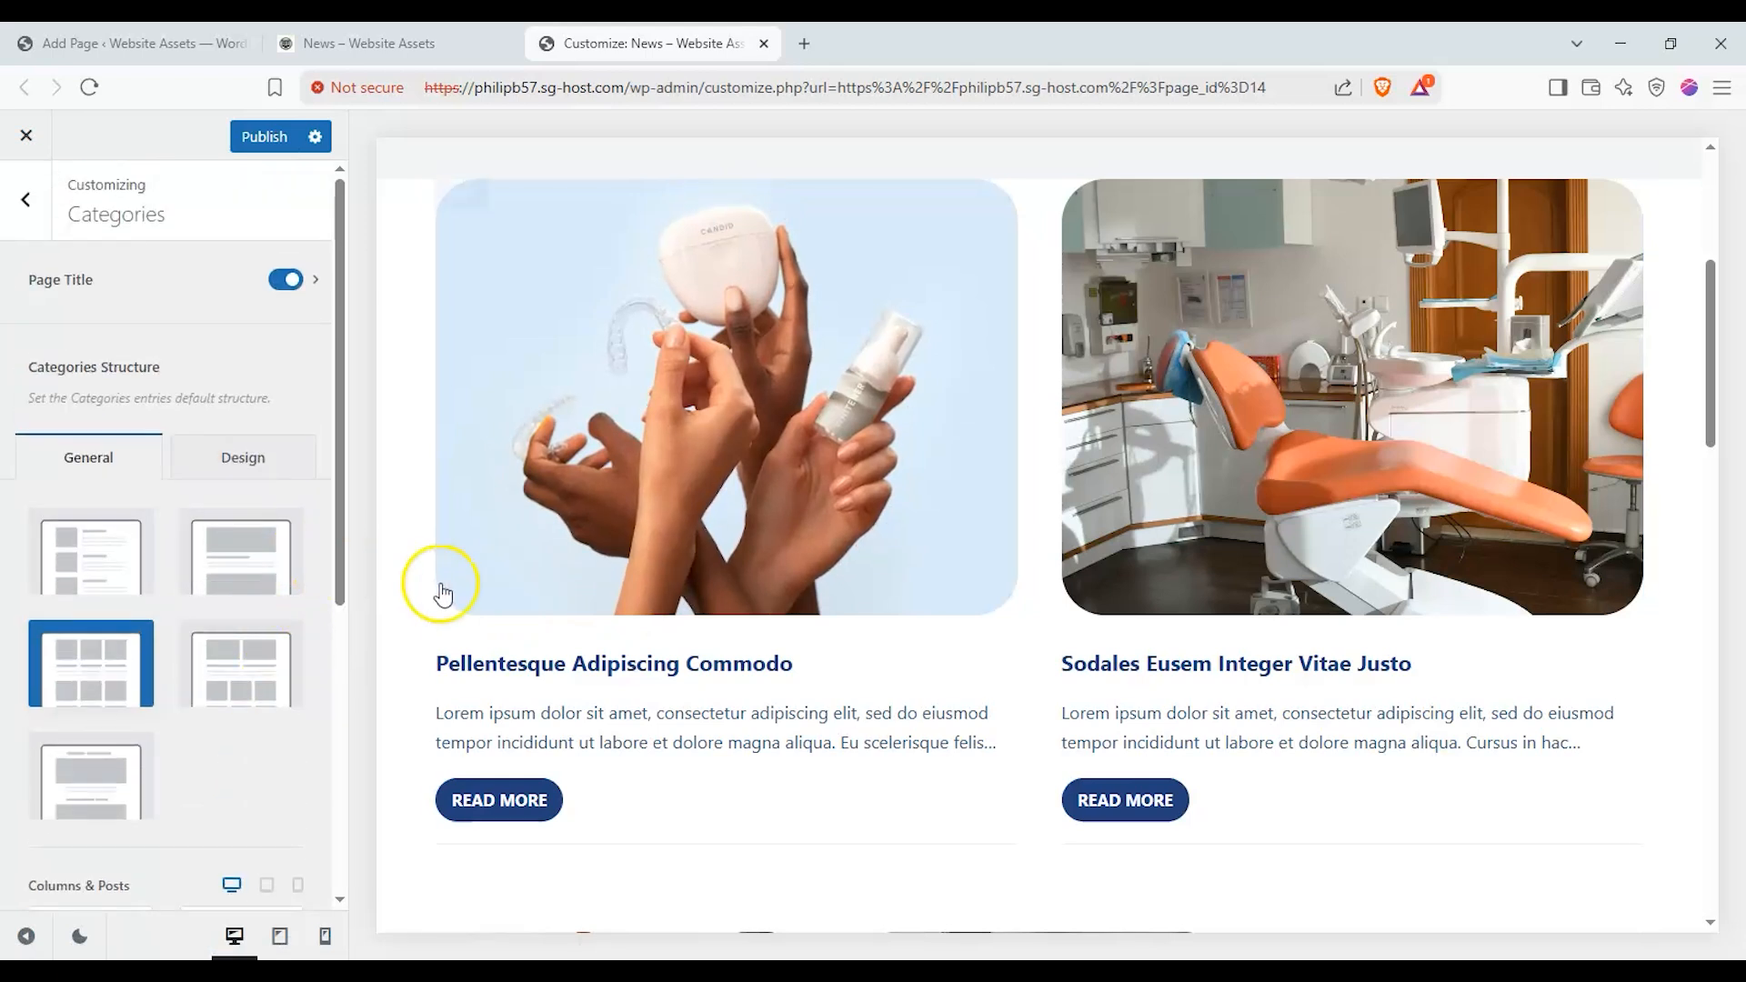
scroll(533, 611, "up", 4)
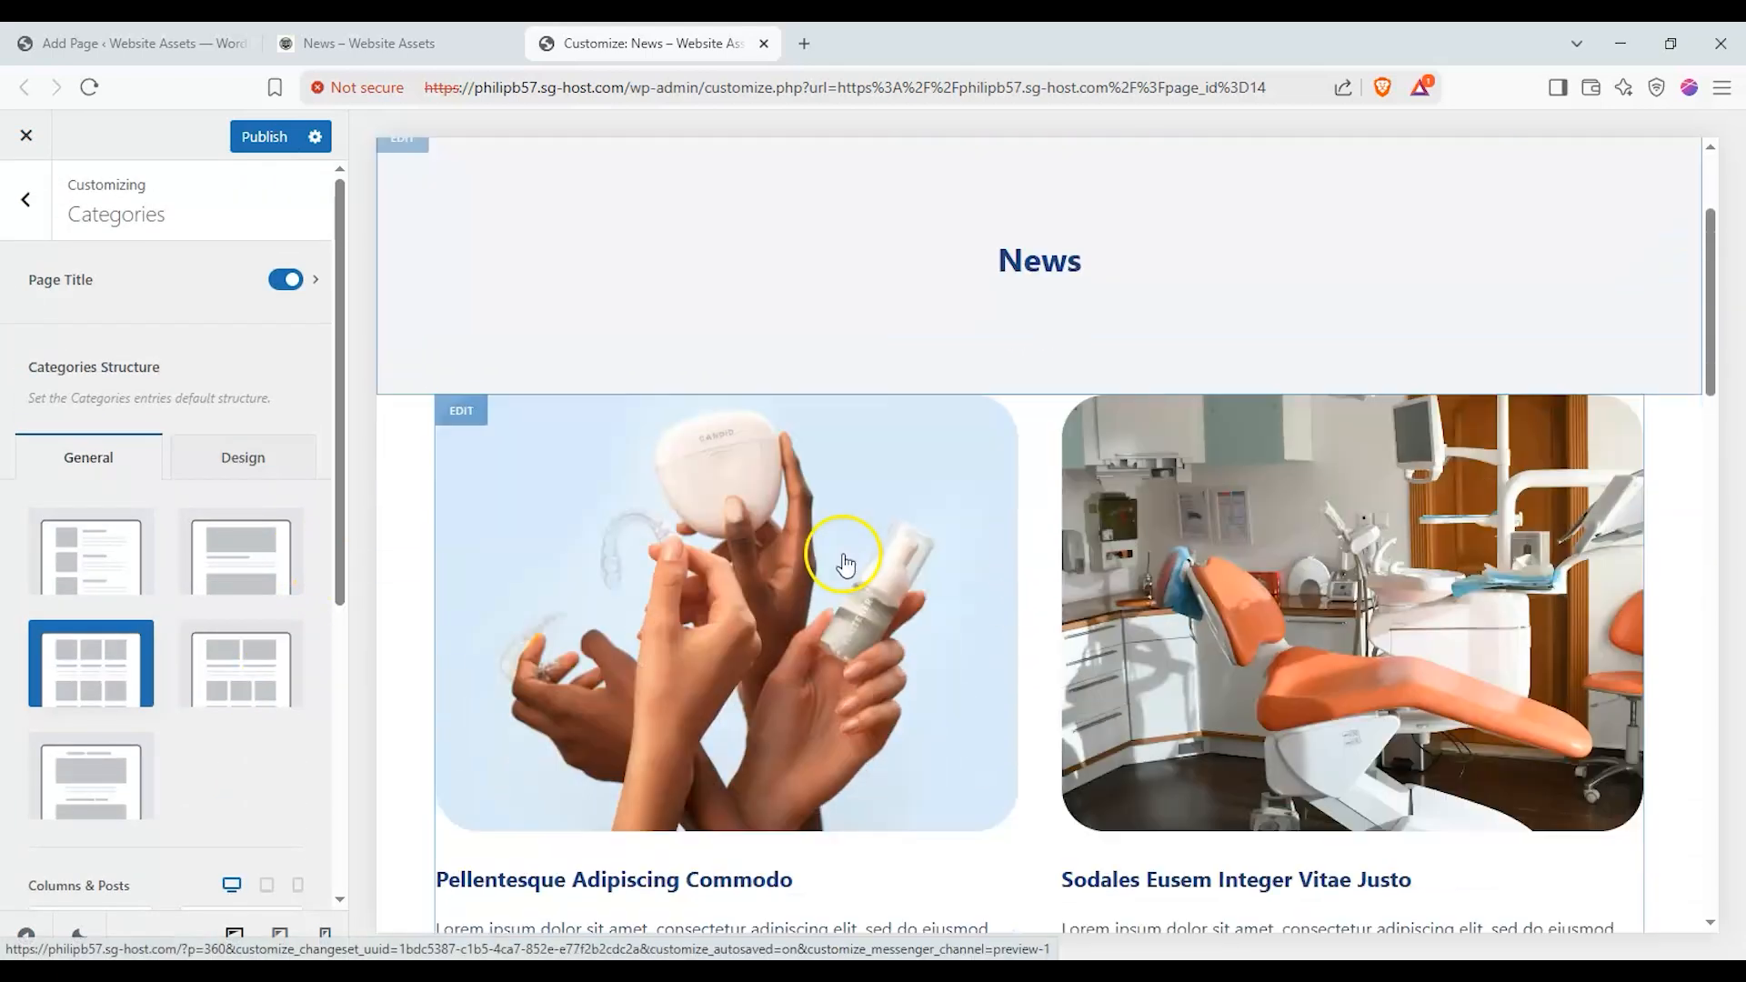
scroll(836, 564, "down", 1)
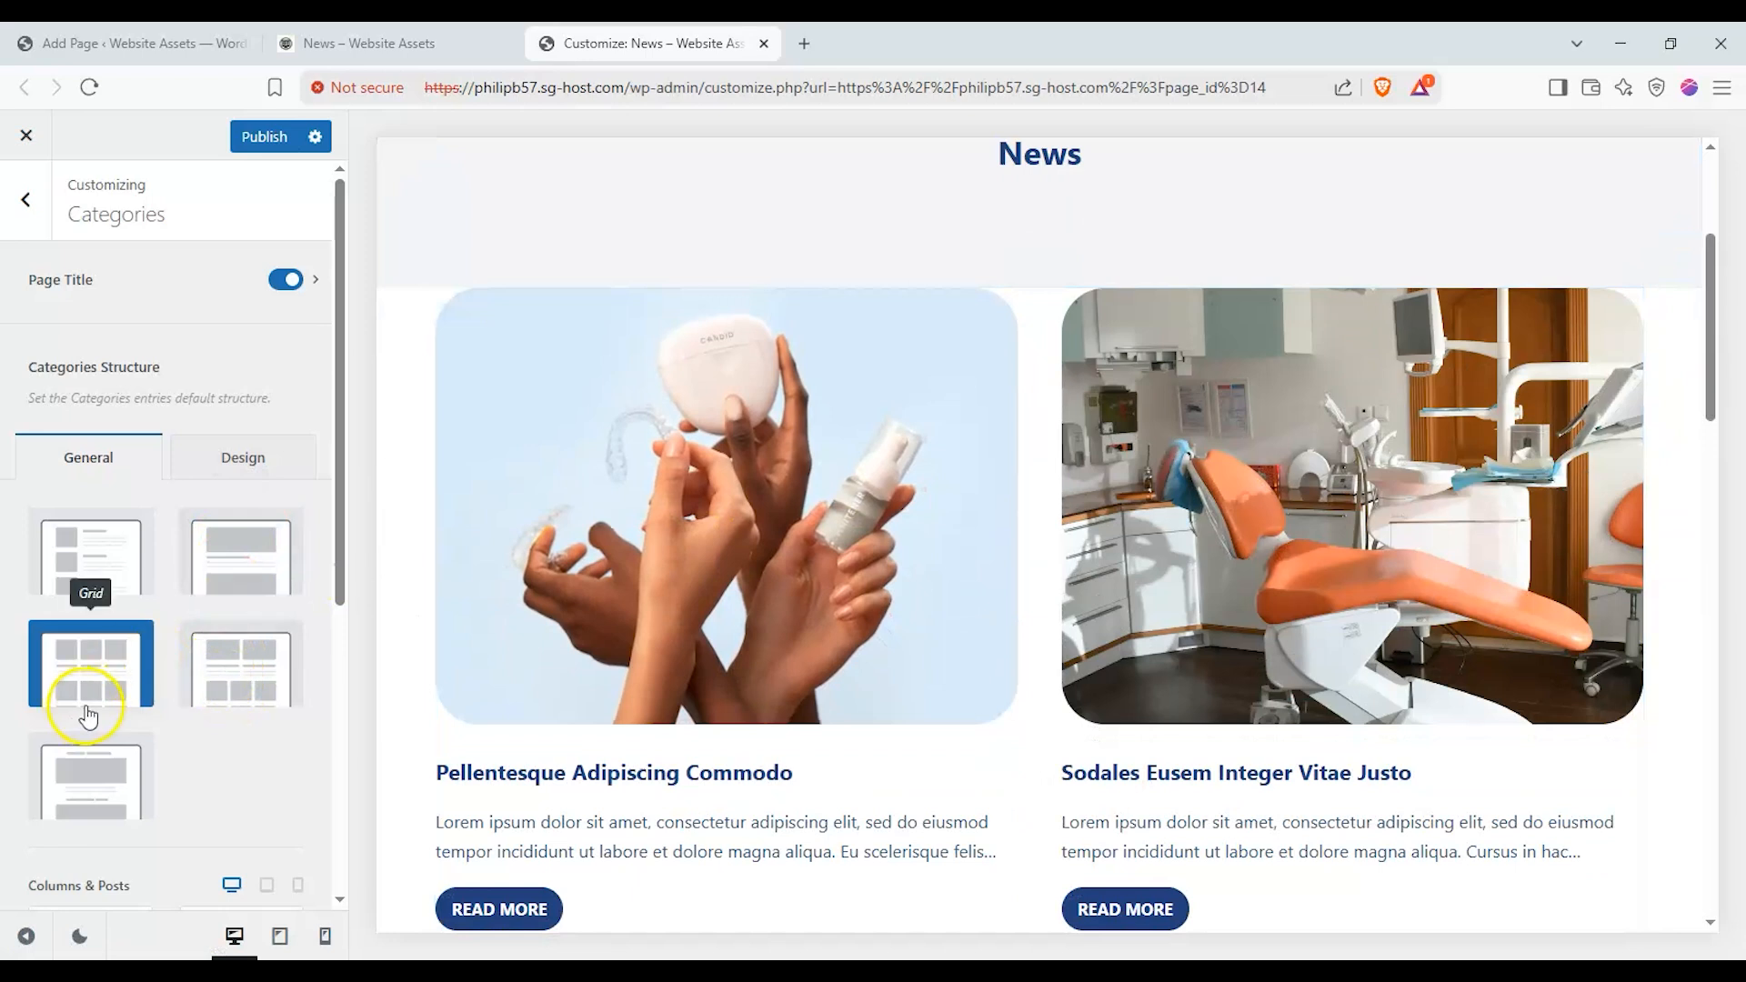
scroll(227, 733, "down", 5)
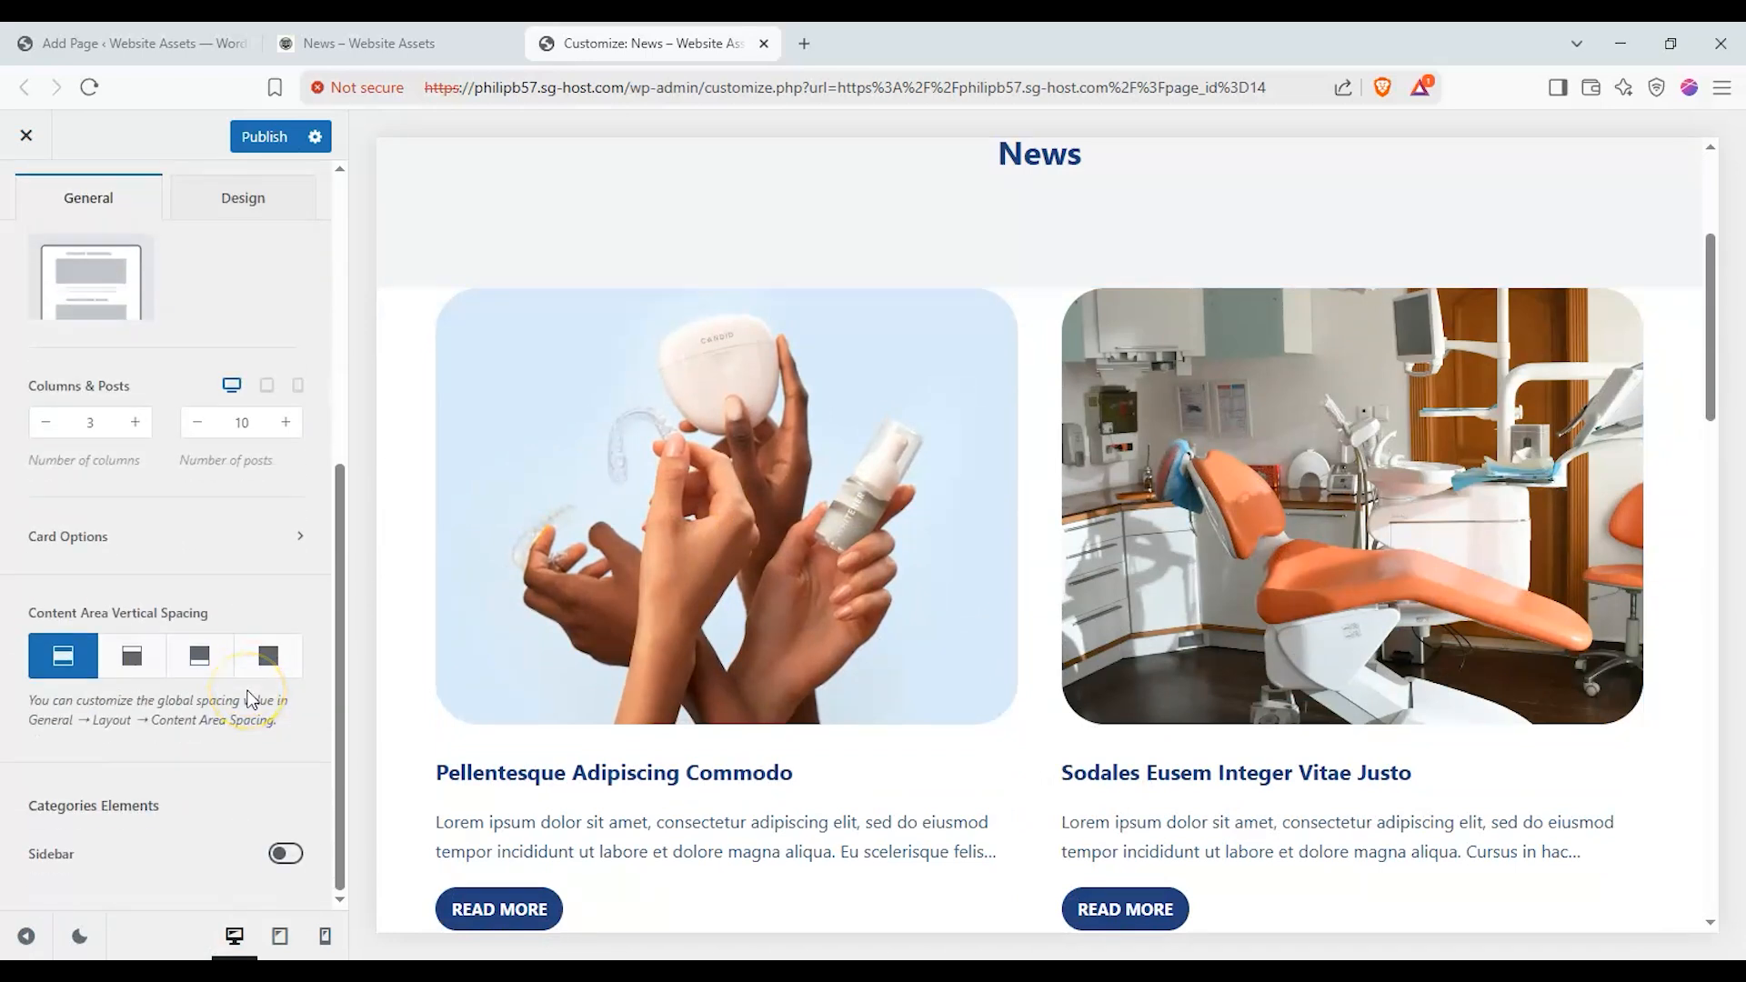
scroll(254, 695, "up", 5)
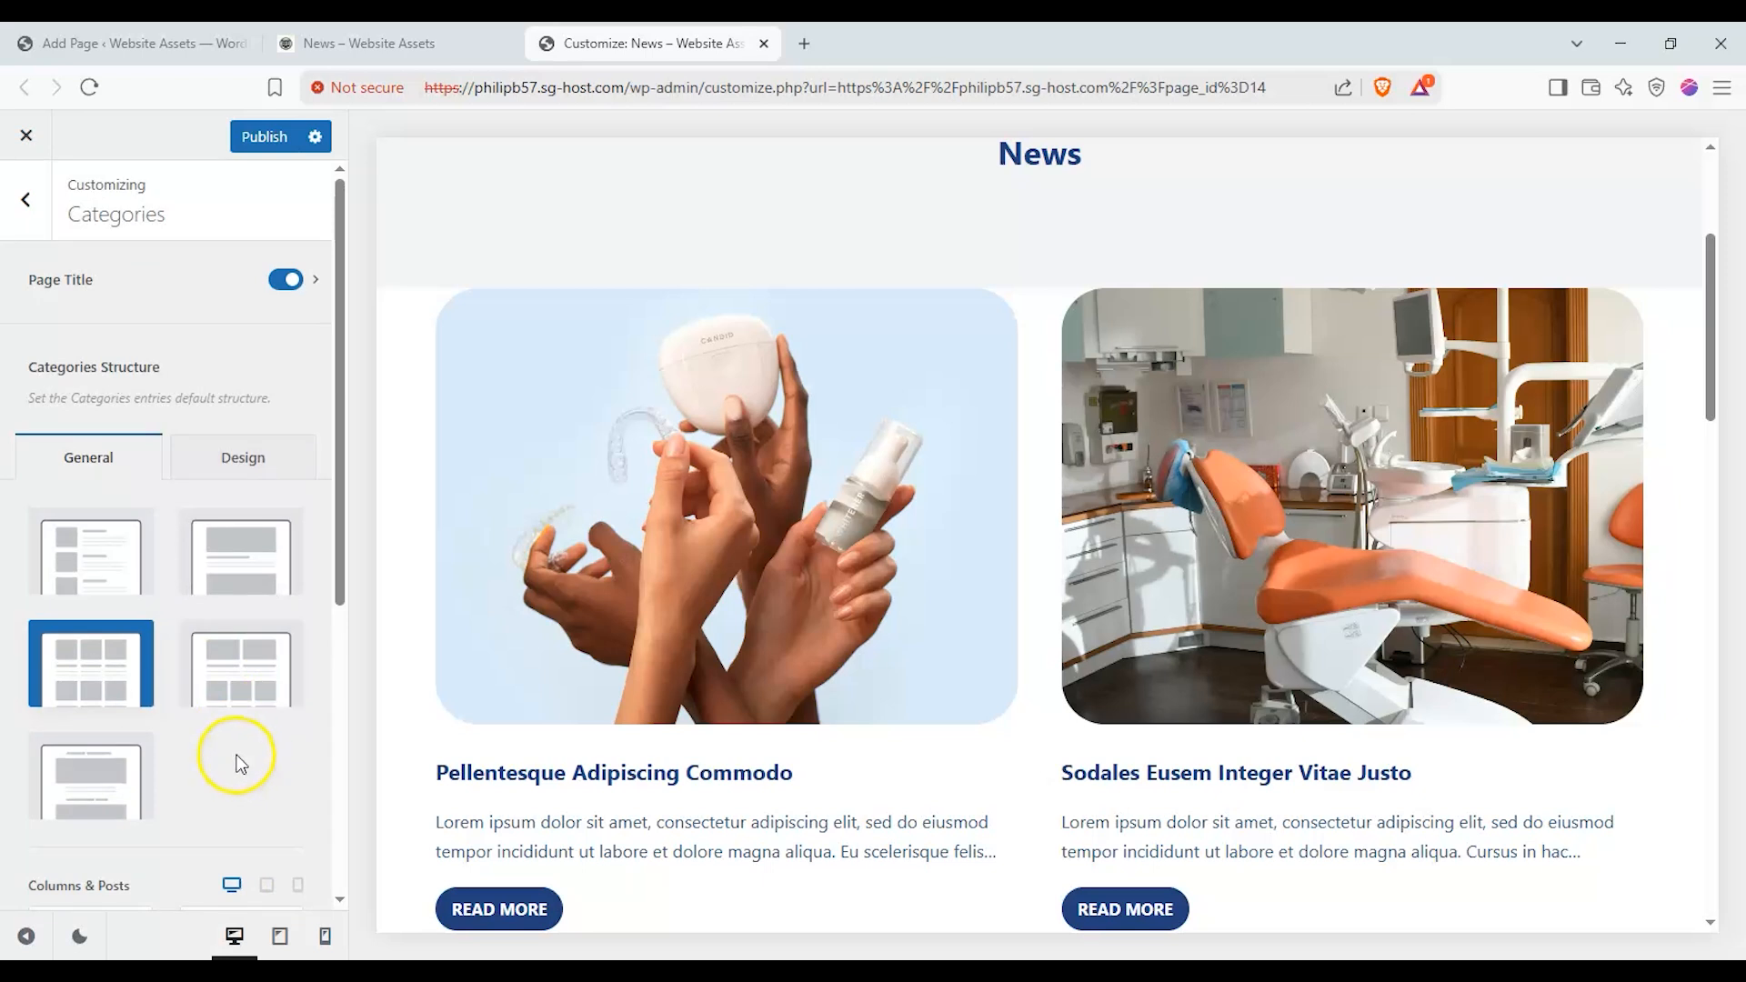
Try other Categories structures, set it to Enhanced Grid, and publish the customizer changes
left_click(92, 773)
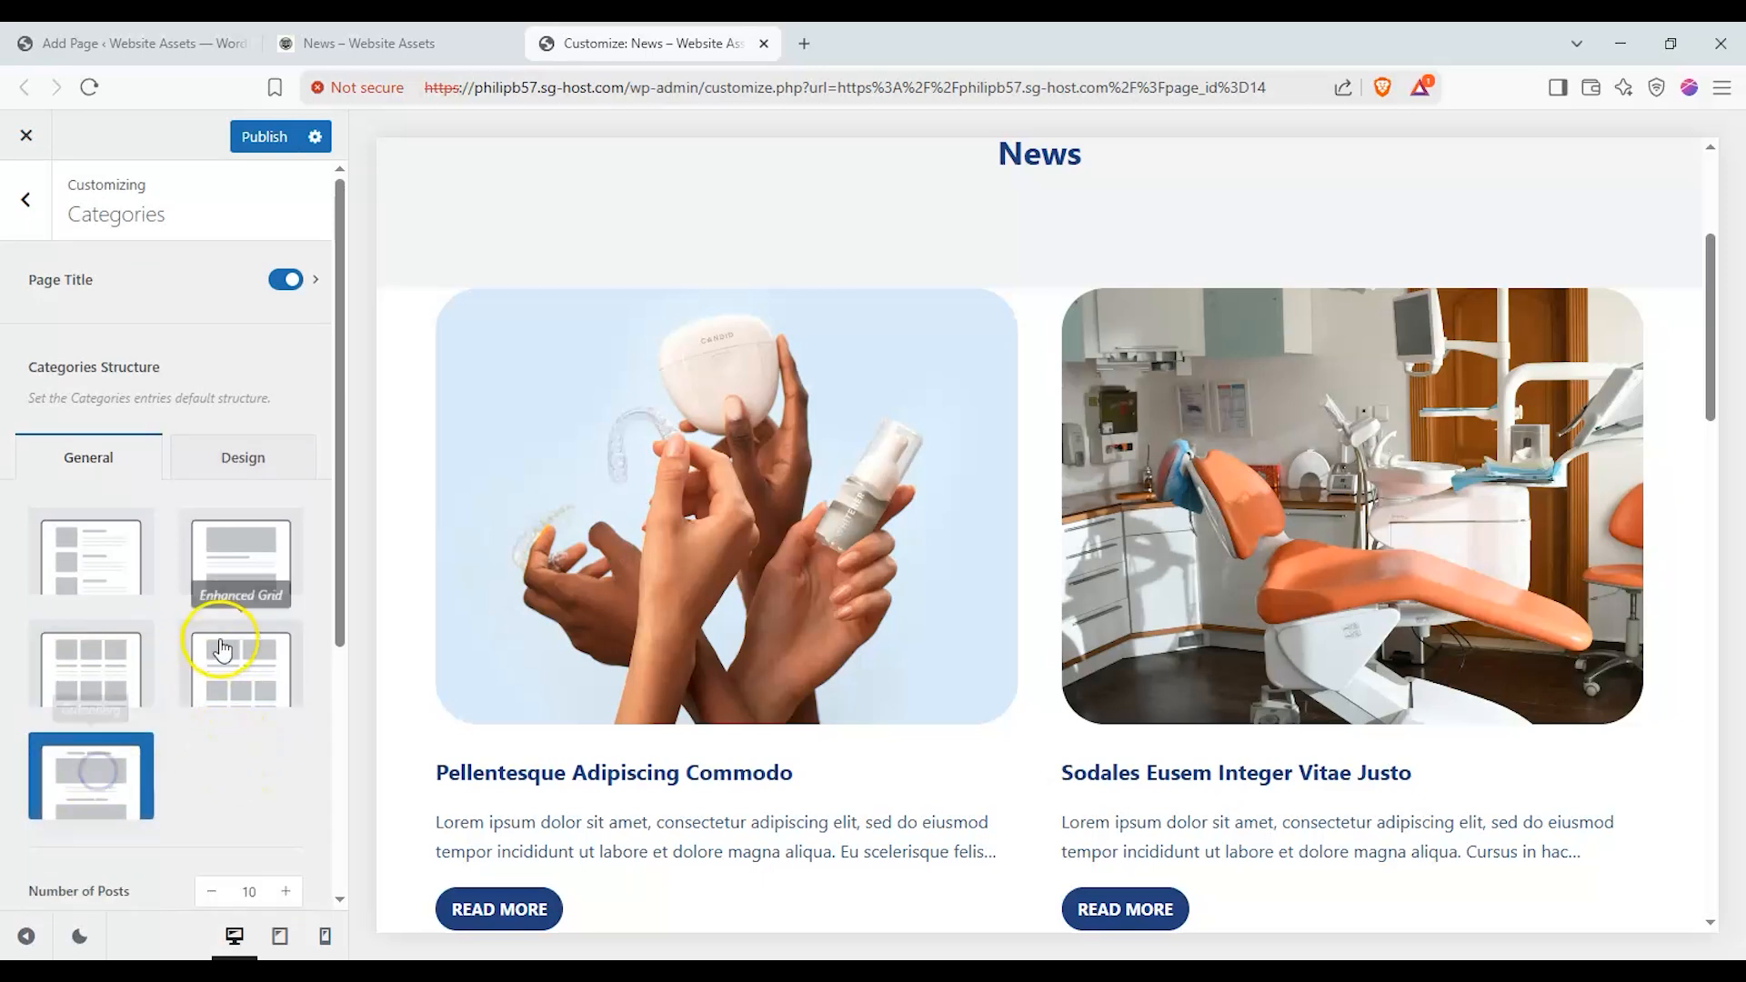
left_click(242, 598)
left_click(132, 580)
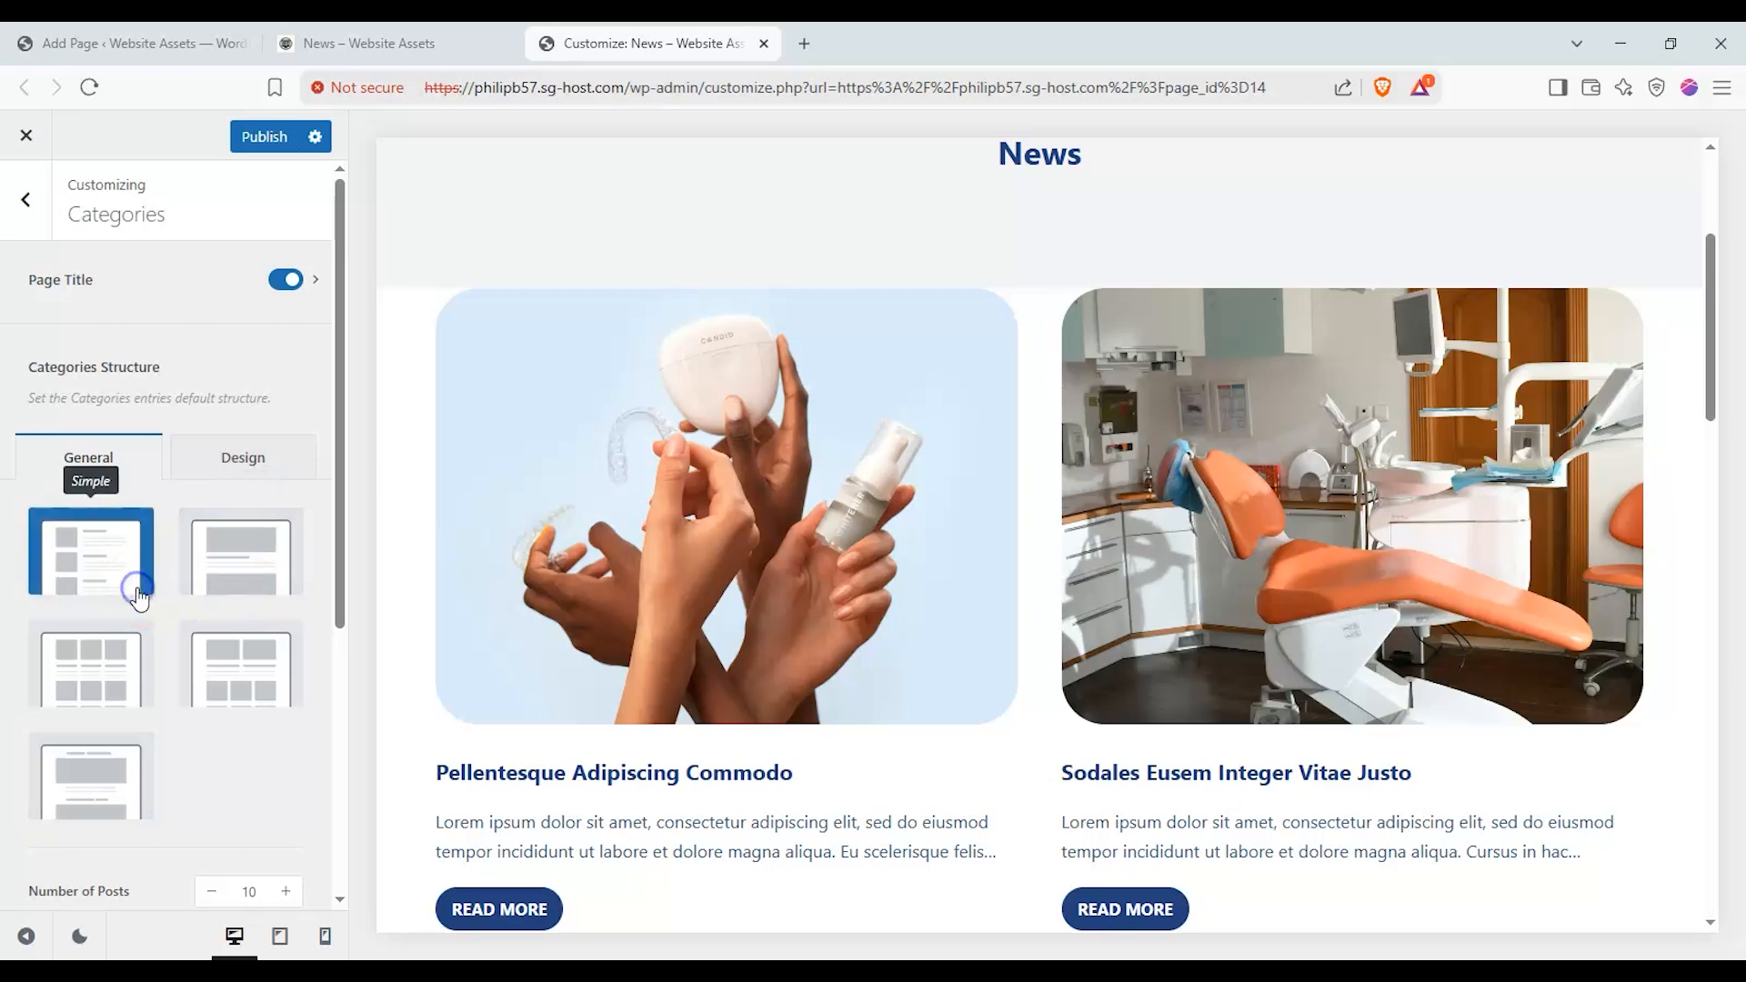
left_click(263, 670)
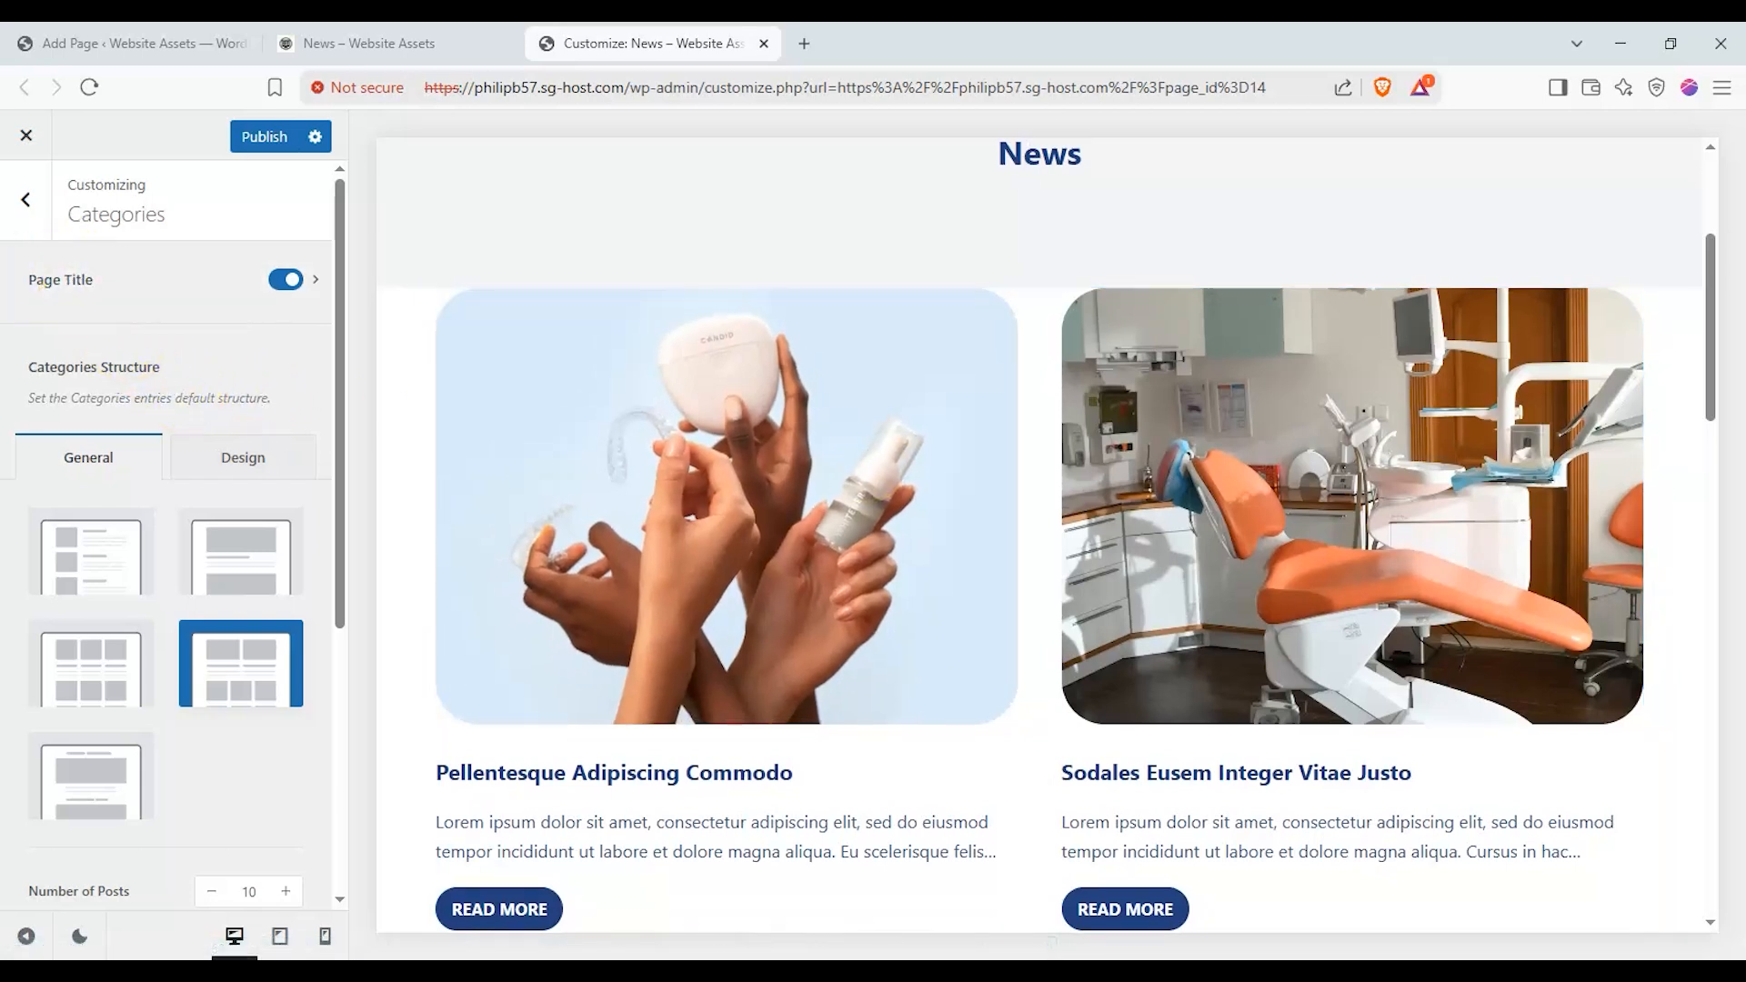
left_click(25, 199)
left_click(244, 142)
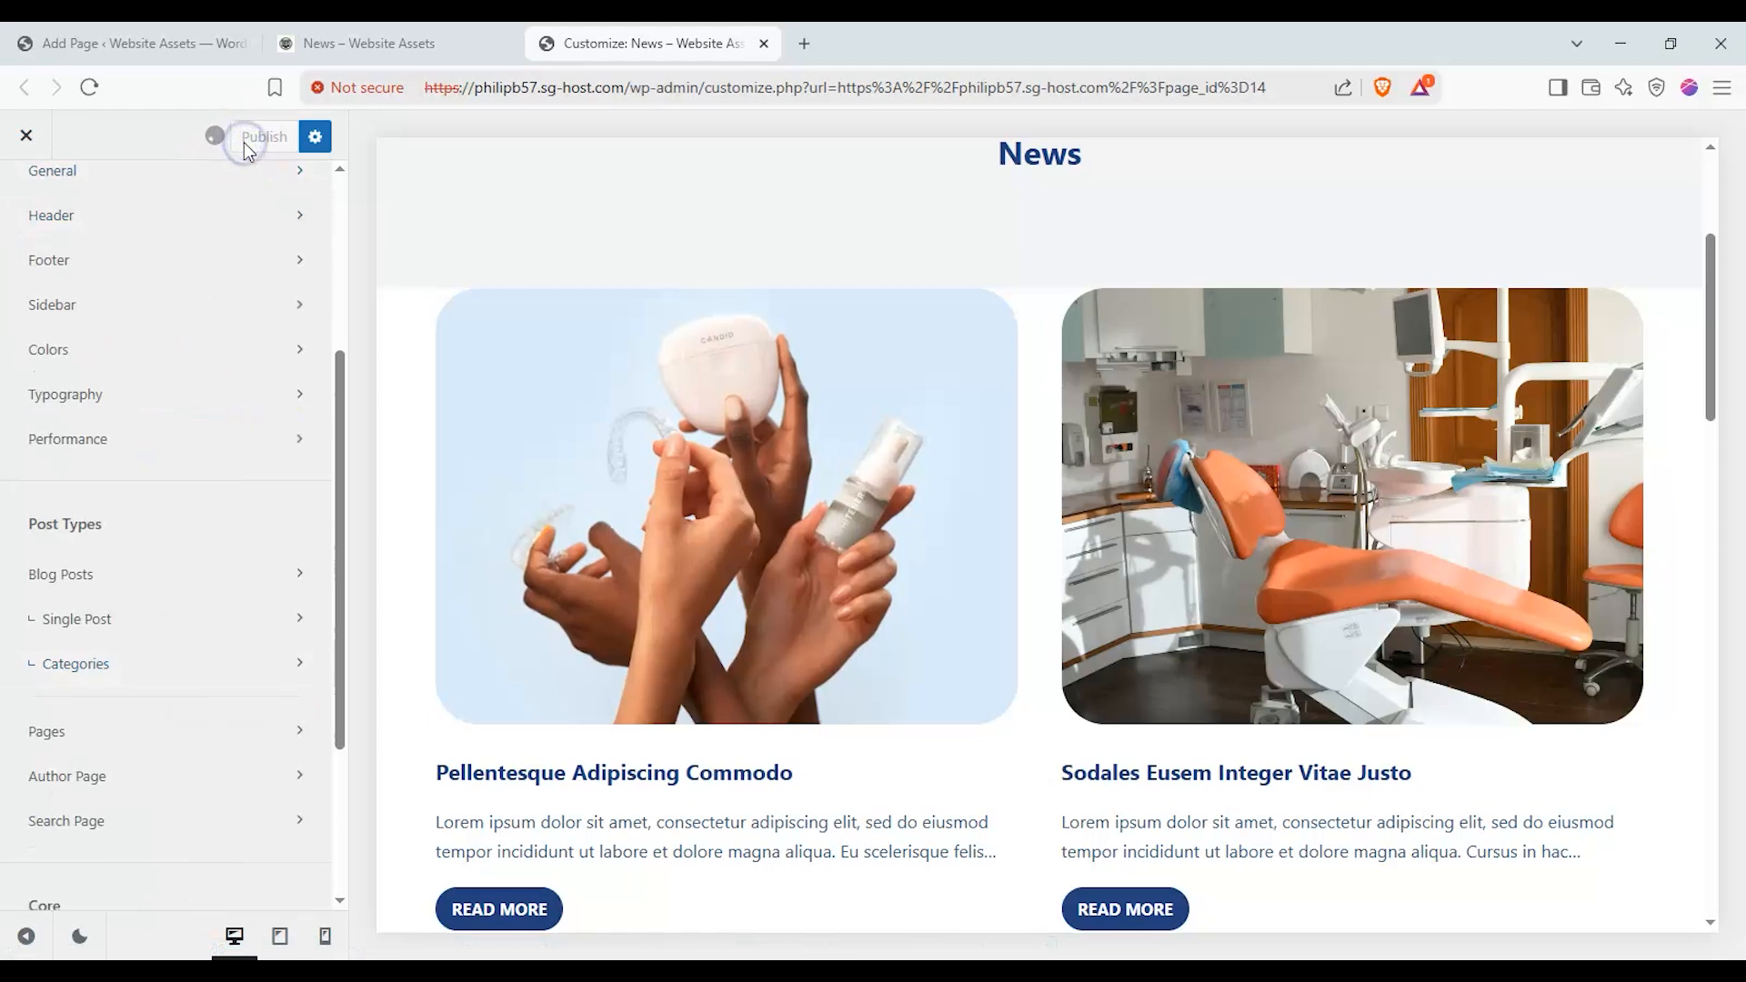
Reload the live News page and examine the layout of its post cards
left_click(355, 43)
left_click(88, 89)
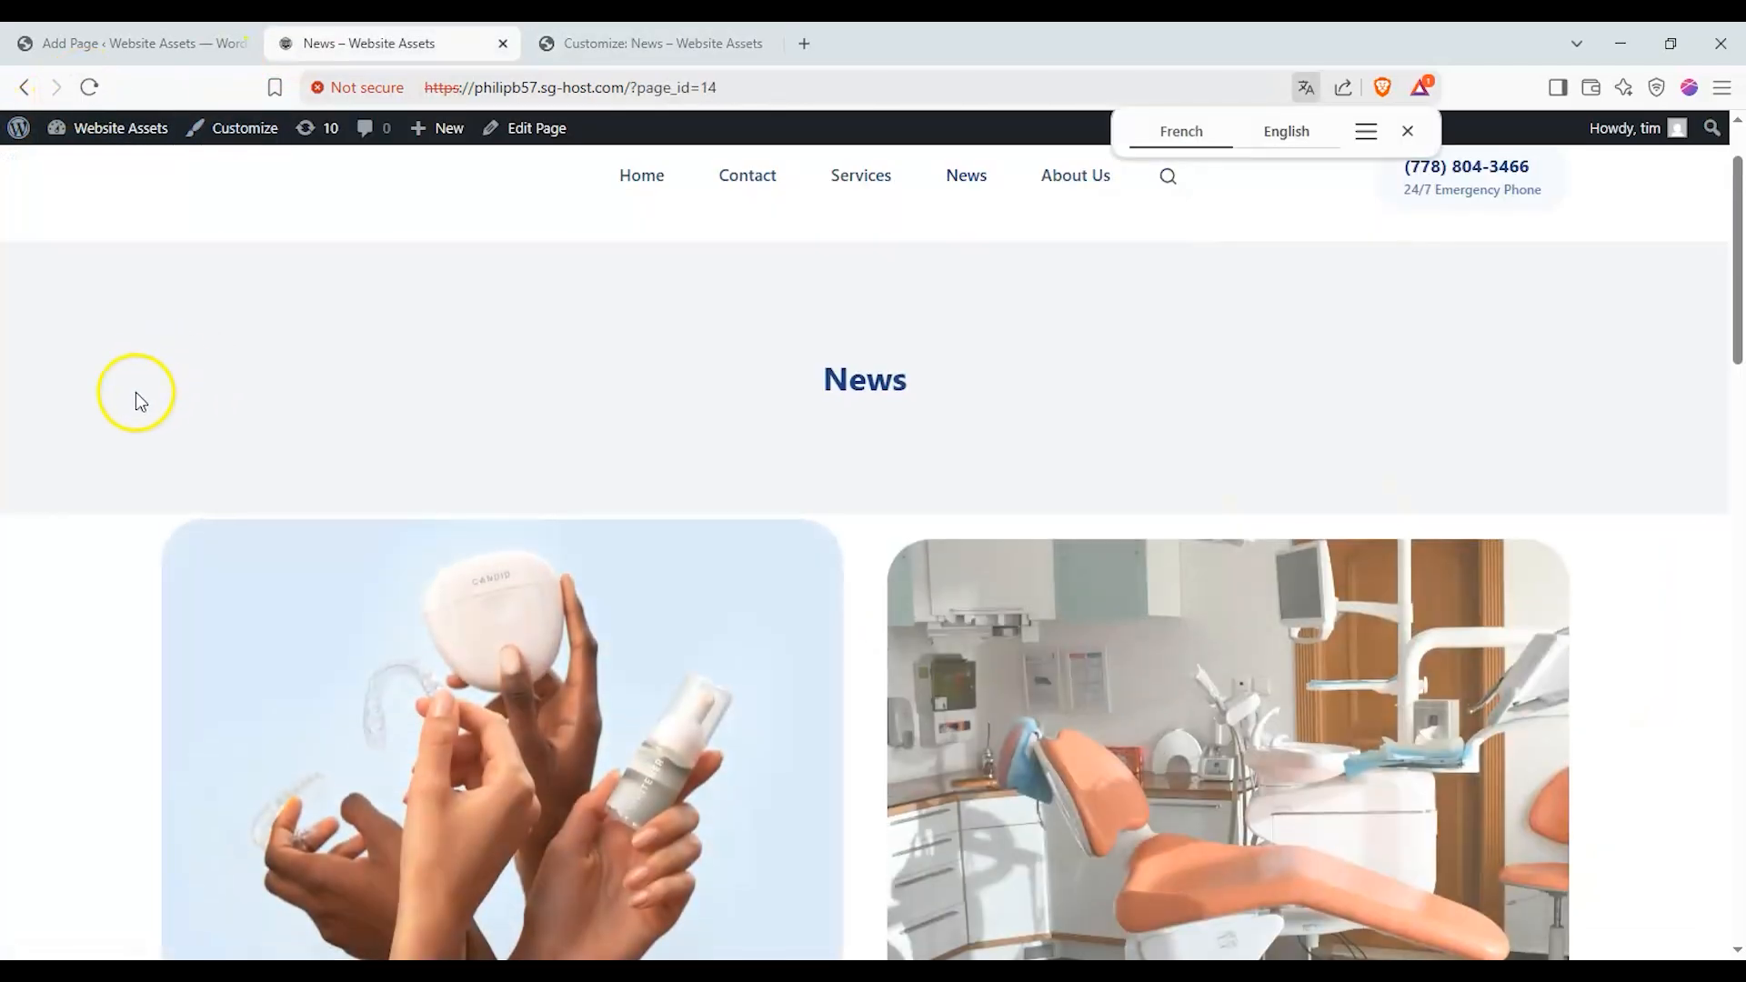
scroll(137, 400, "down", 3)
scroll(136, 405, "down", 5)
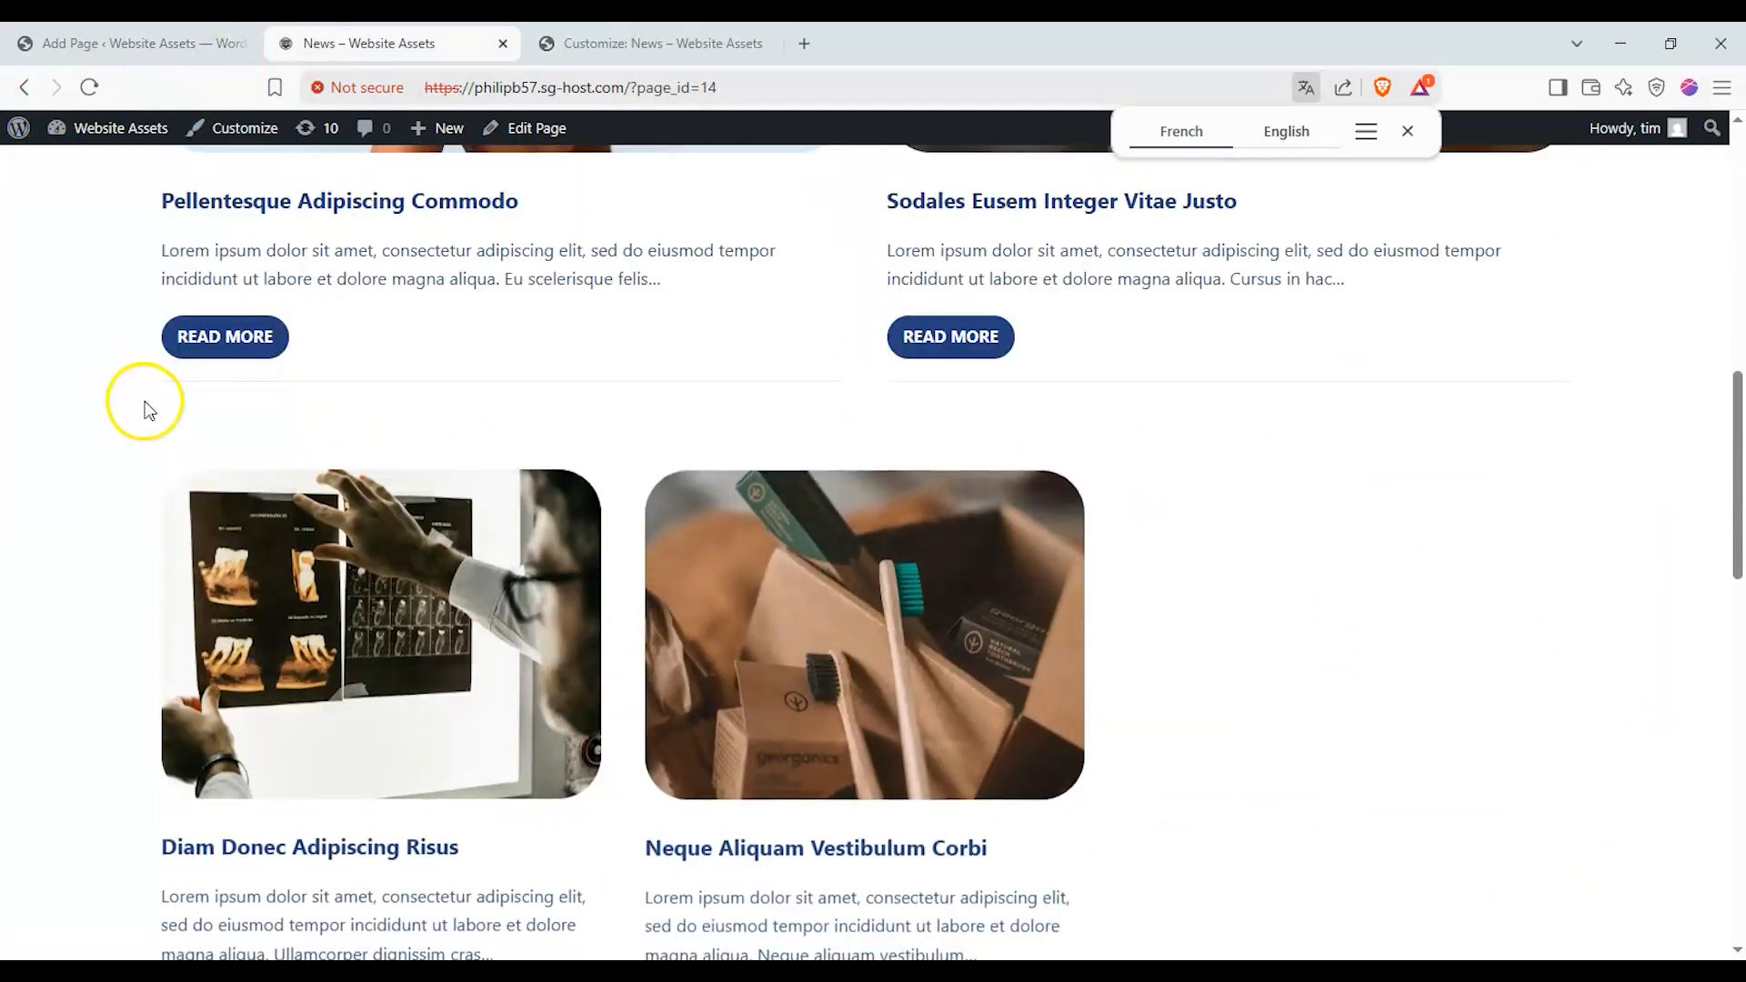
scroll(141, 407, "up", 4)
scroll(145, 407, "up", 2)
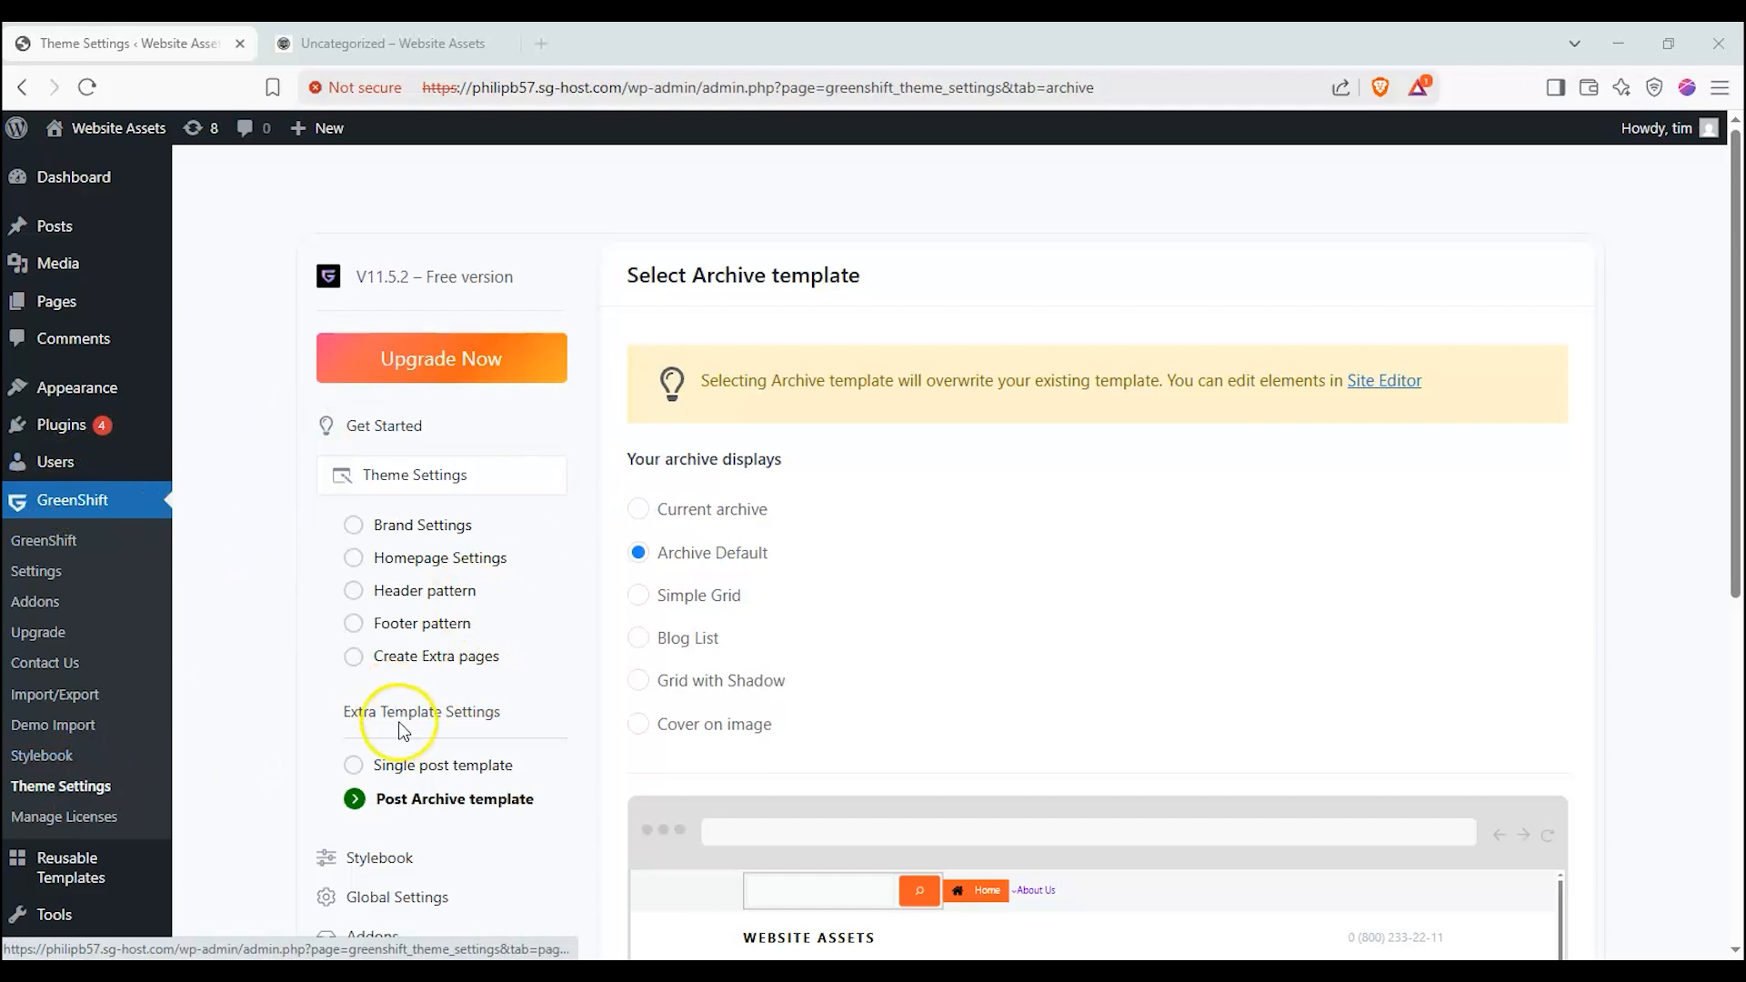
Preview the other GreenShift post archive templates and choose Cover on image
scroll(488, 805, "down", 1)
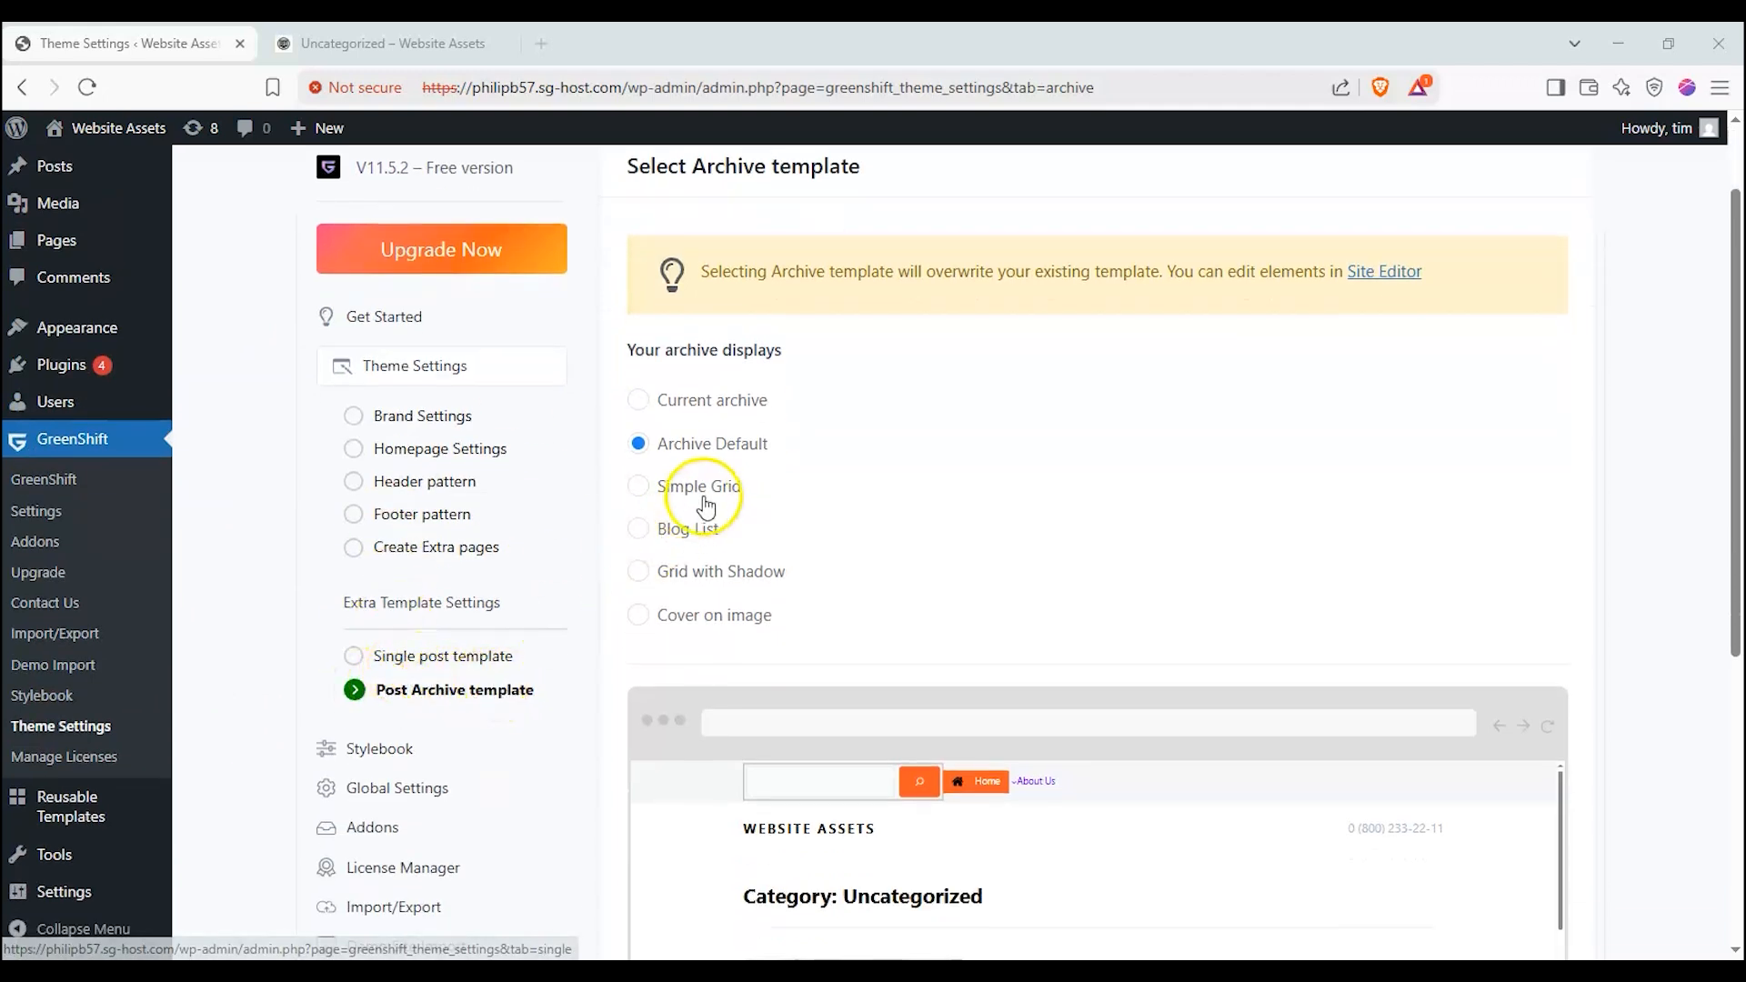
scroll(830, 417, "down", 1)
scroll(718, 414, "up", 1)
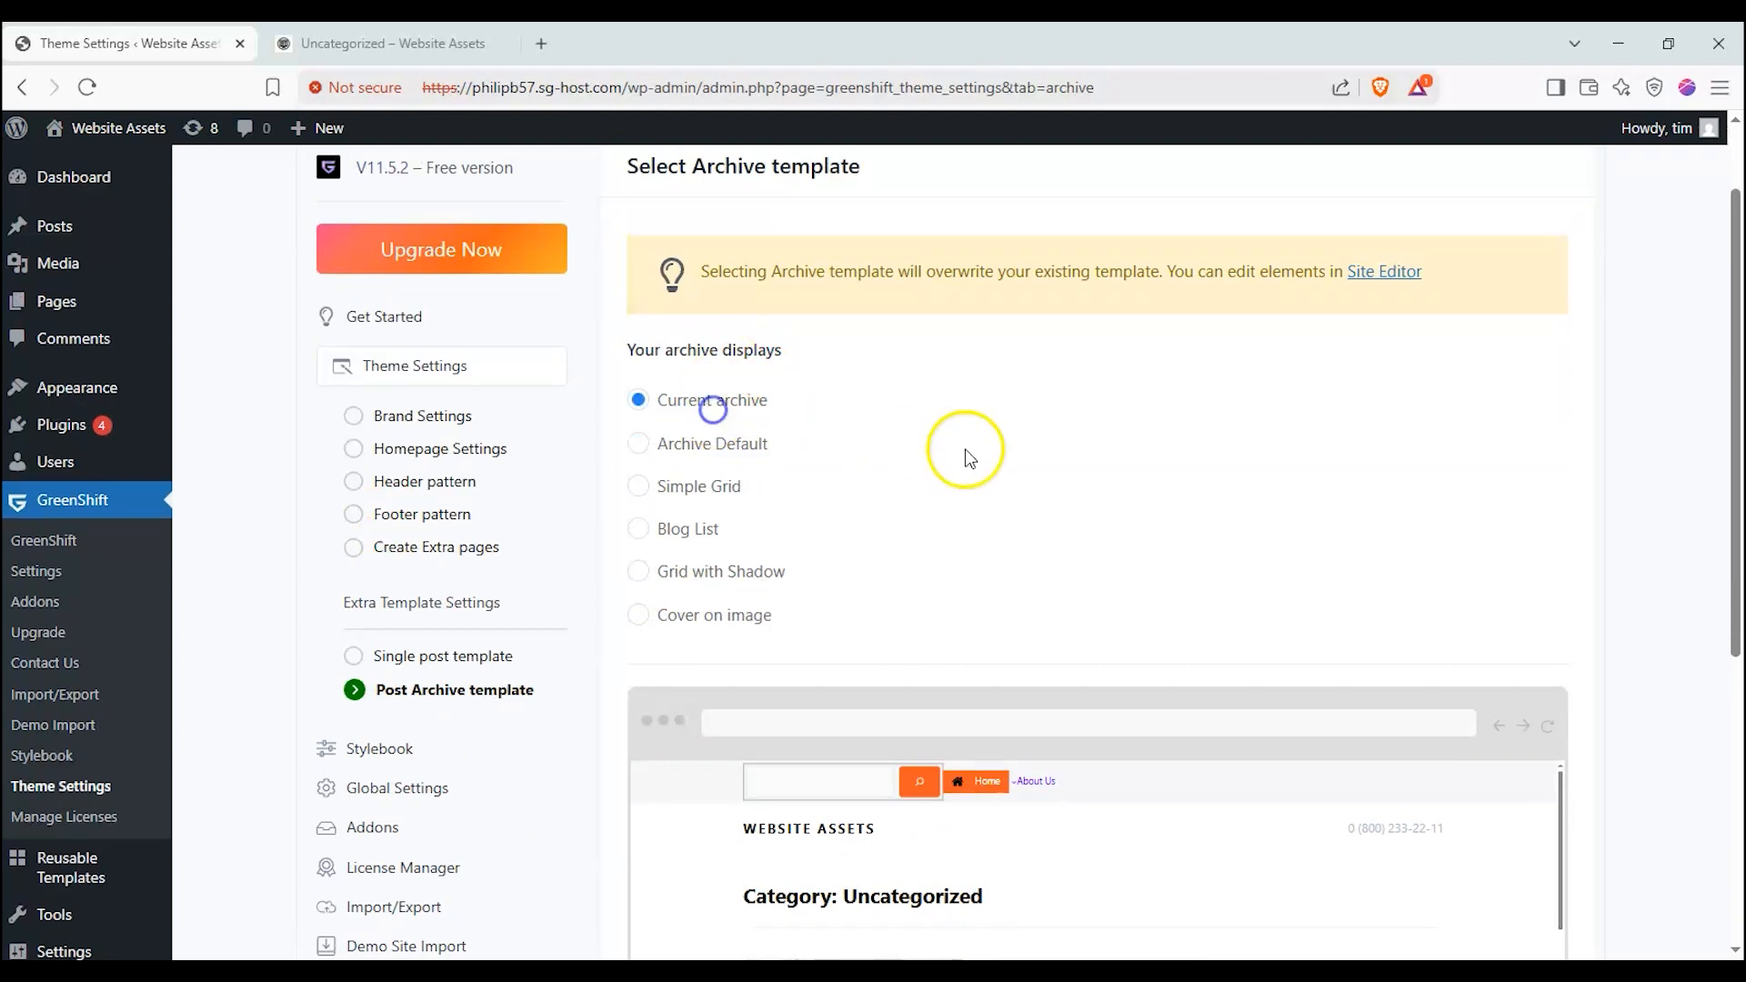
scroll(966, 457, "down", 1)
scroll(819, 337, "down", 1)
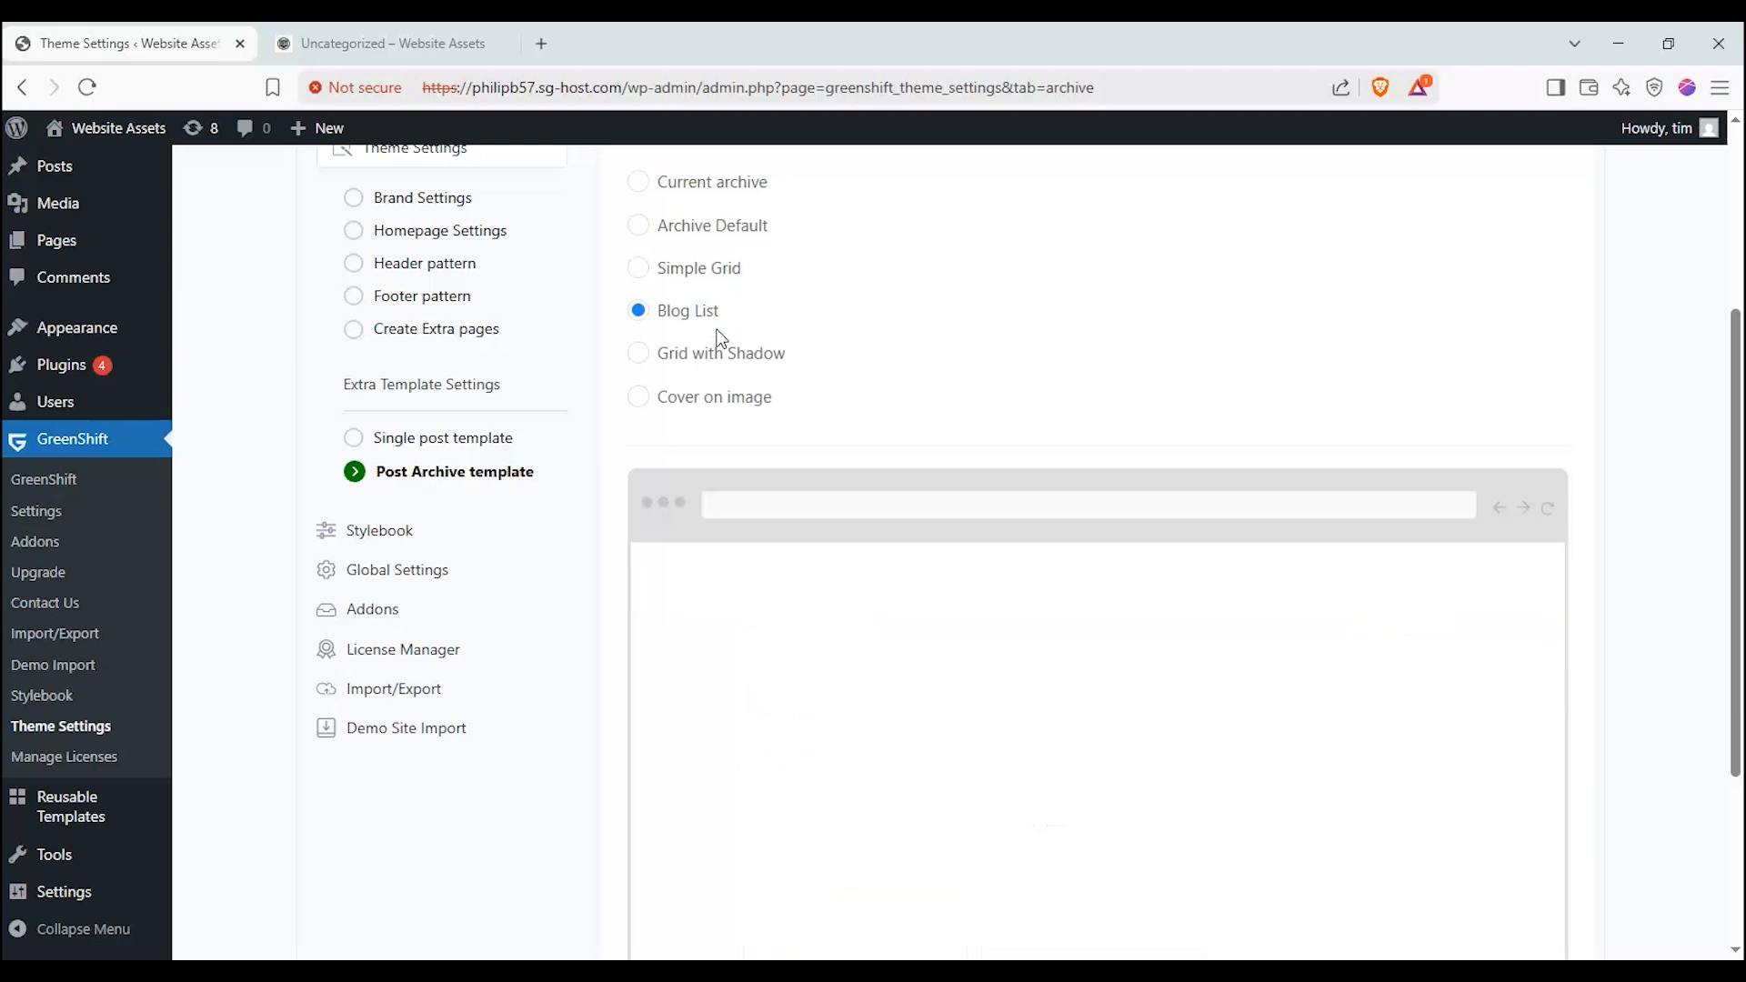
left_click(686, 400)
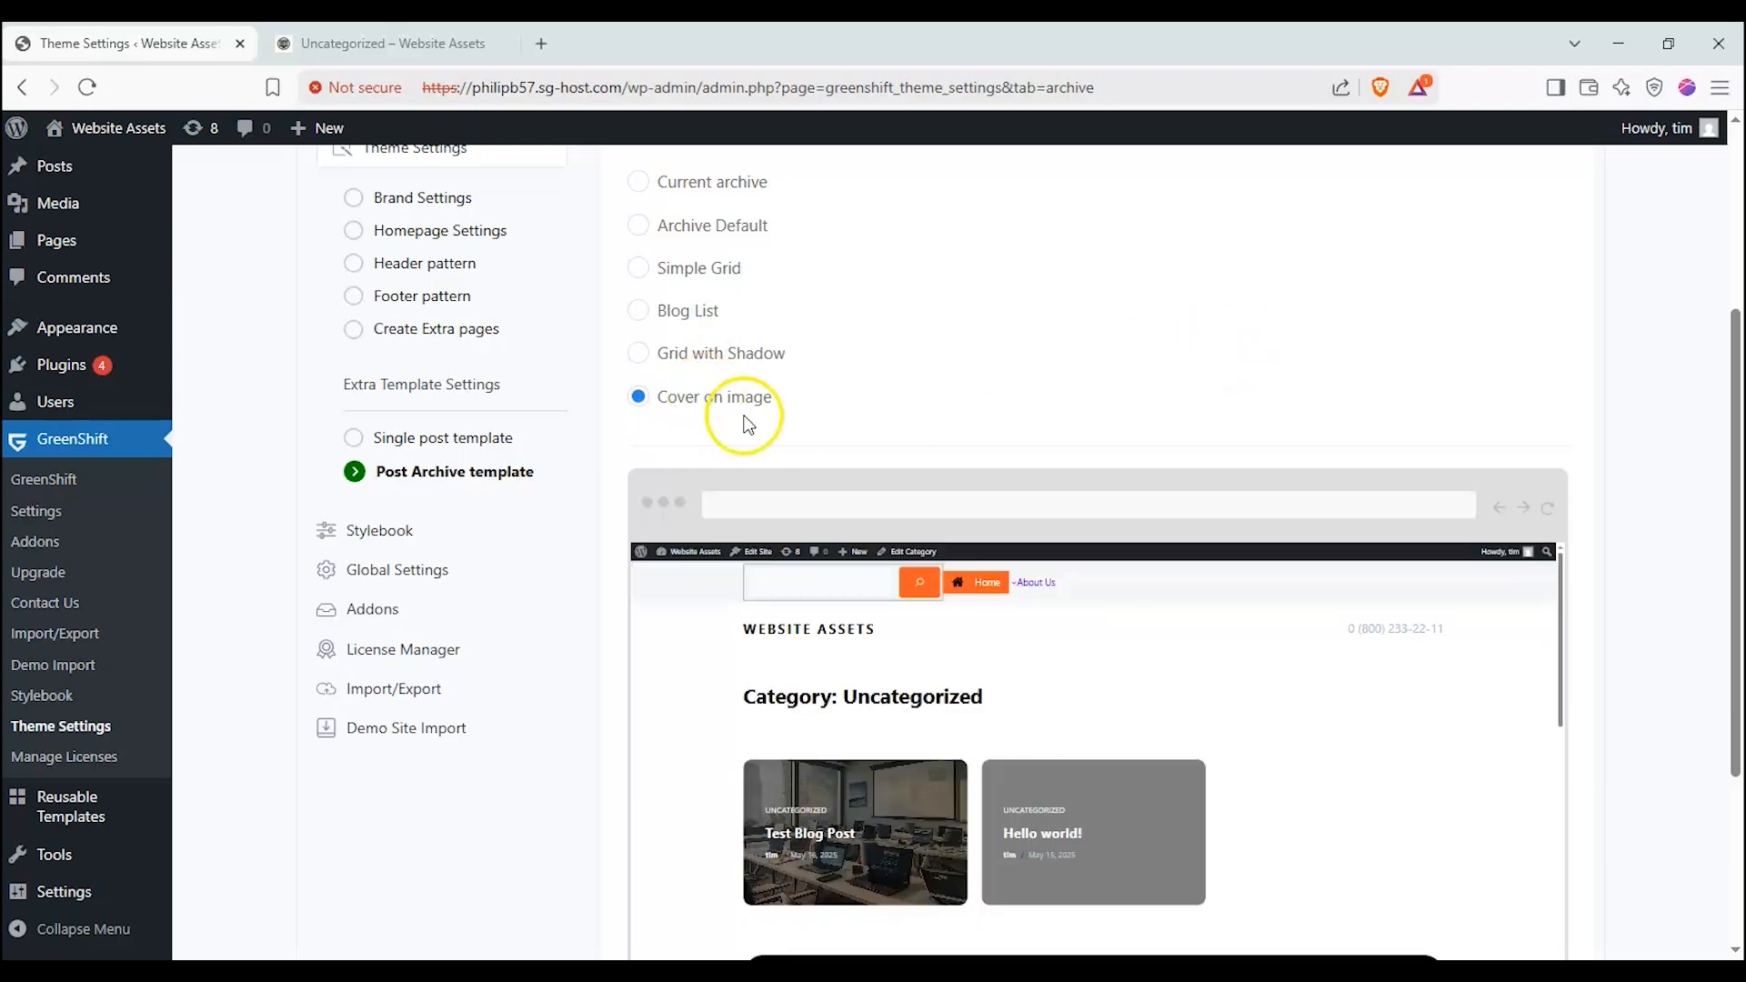
Examine the live Uncategorized category page's title and post cards for comparison with the archive template preview
left_click(427, 43)
scroll(342, 545, "down", 1)
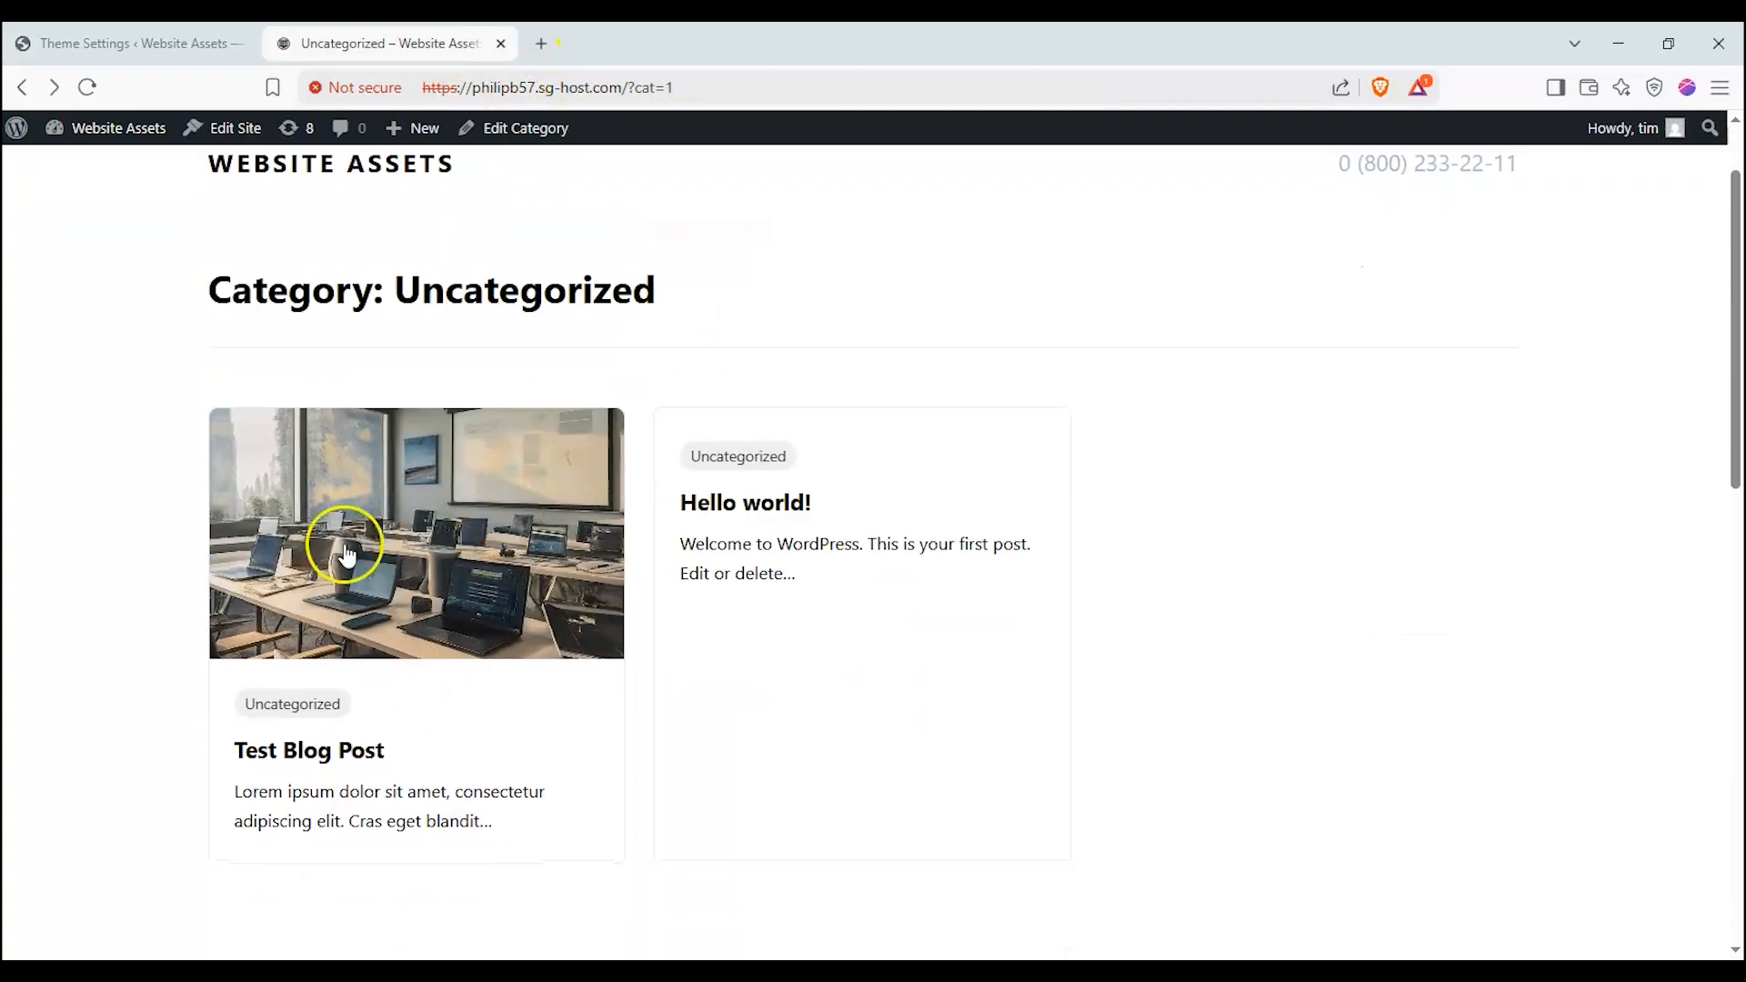
scroll(382, 364, "up", 1)
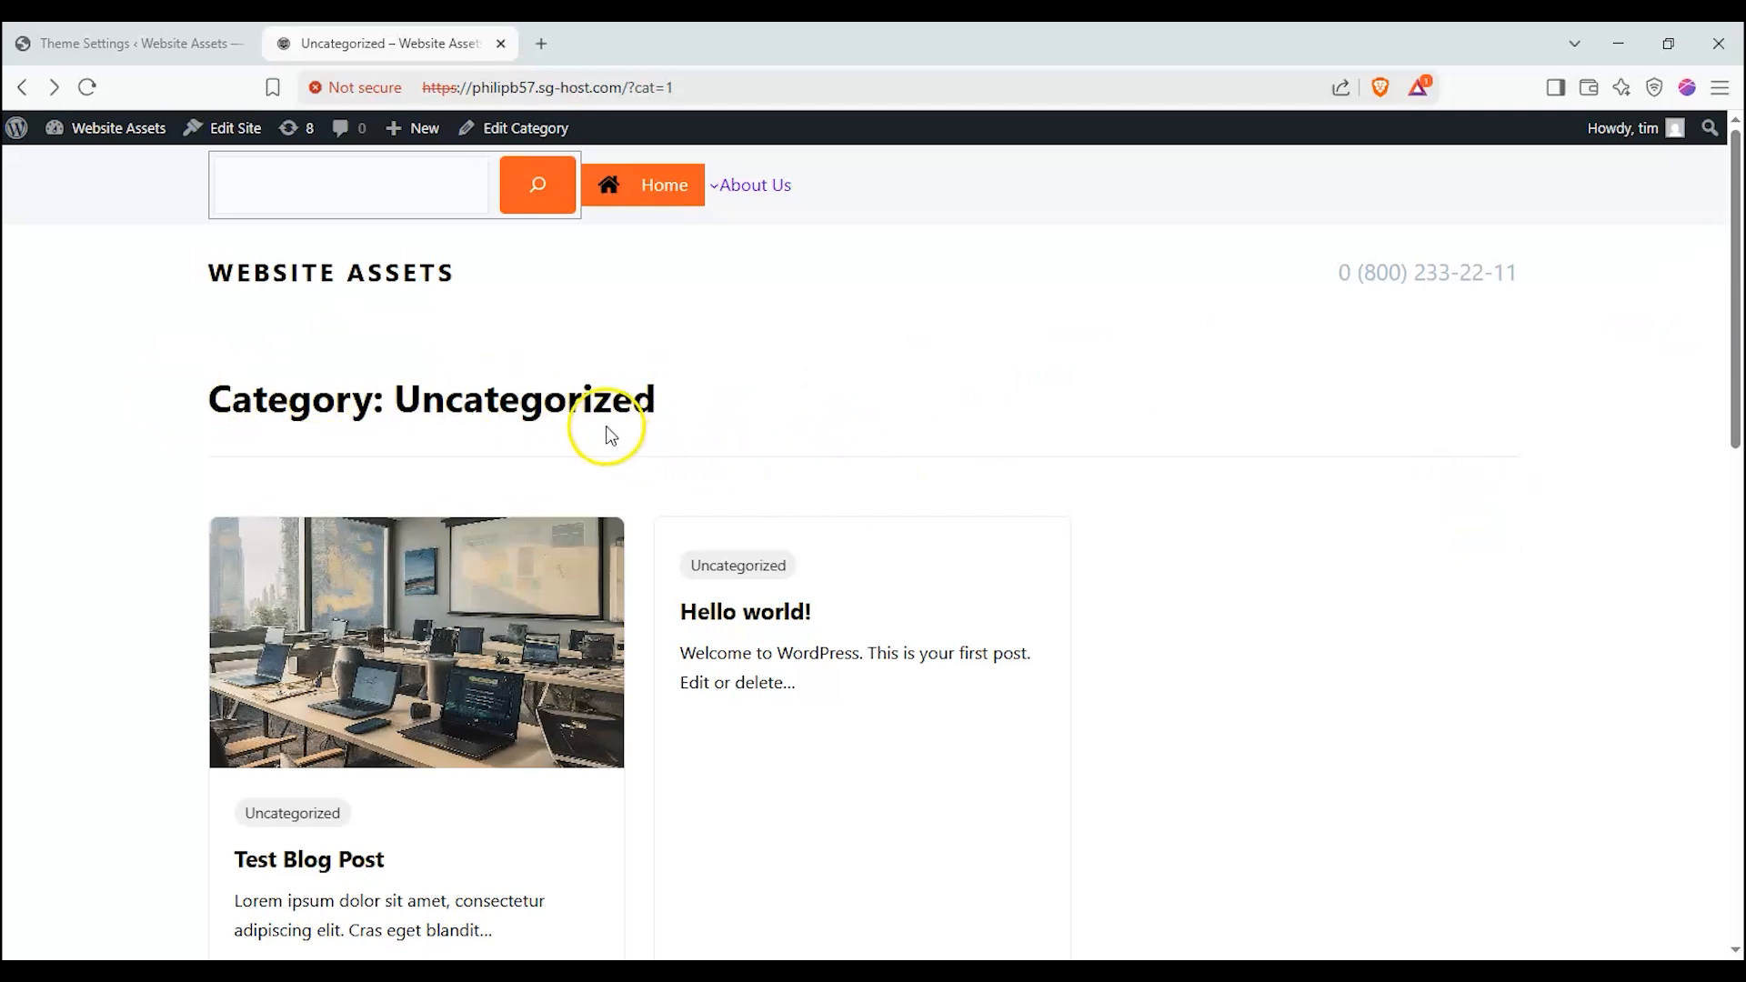
left_click(204, 43)
scroll(595, 505, "down", 2)
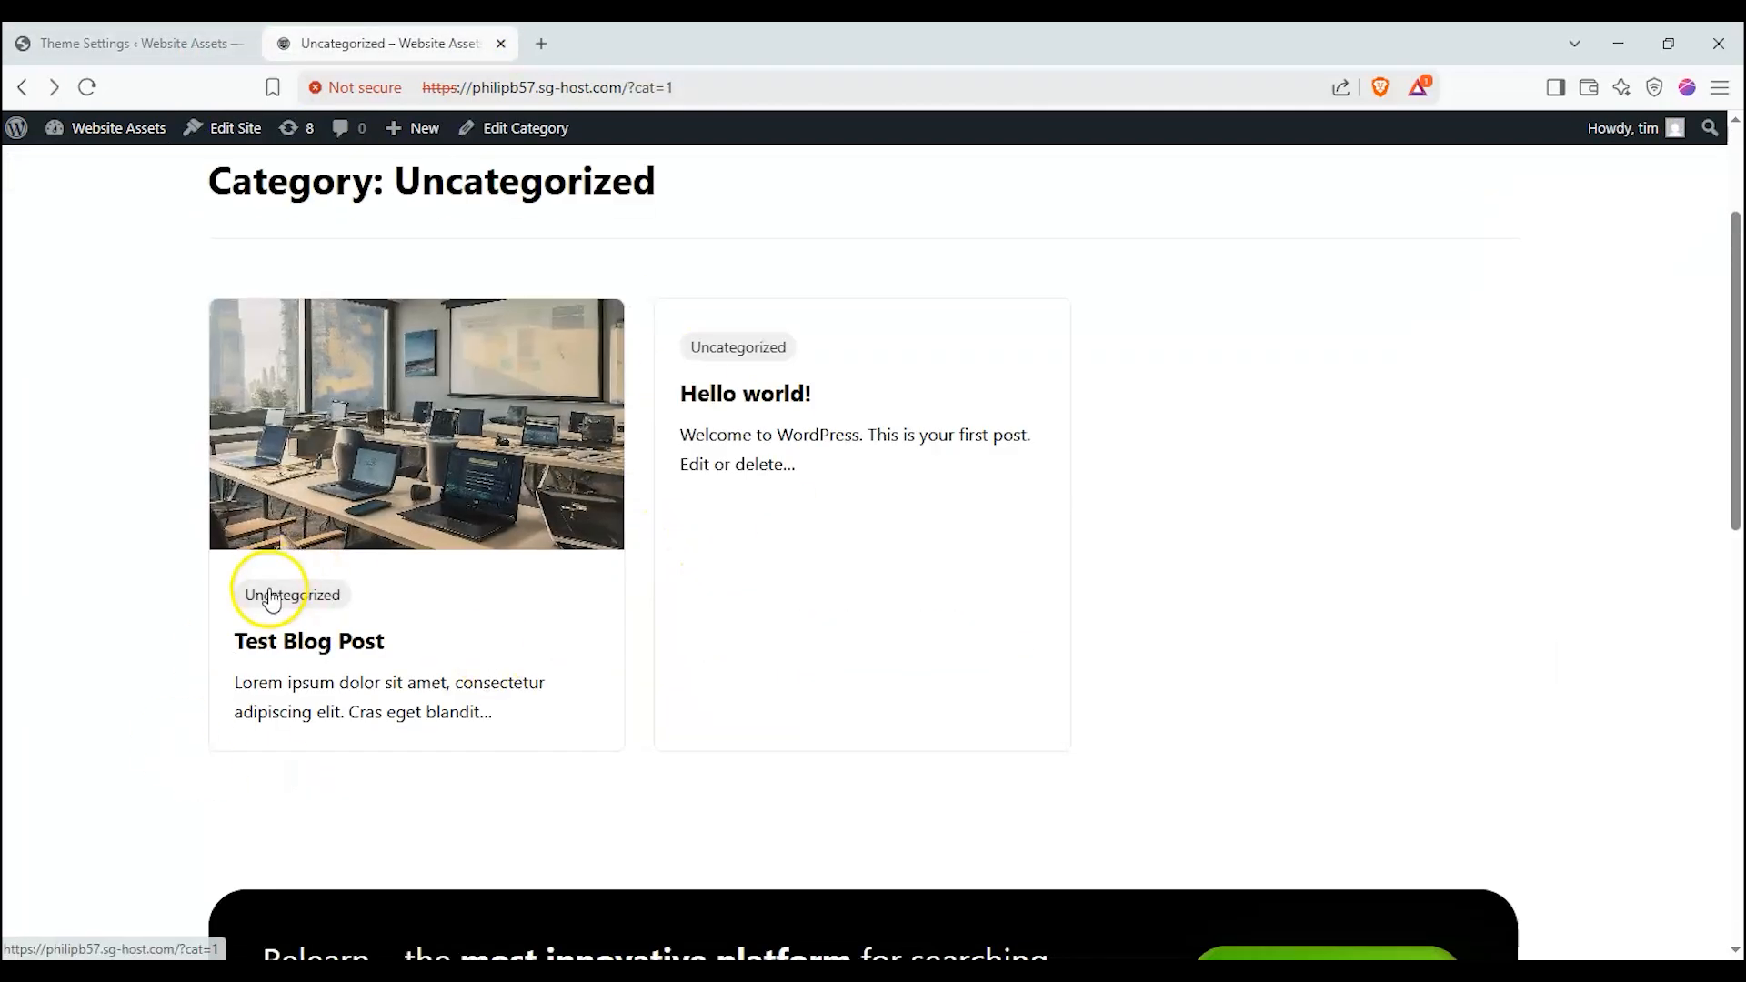
scroll(186, 586, "up", 2)
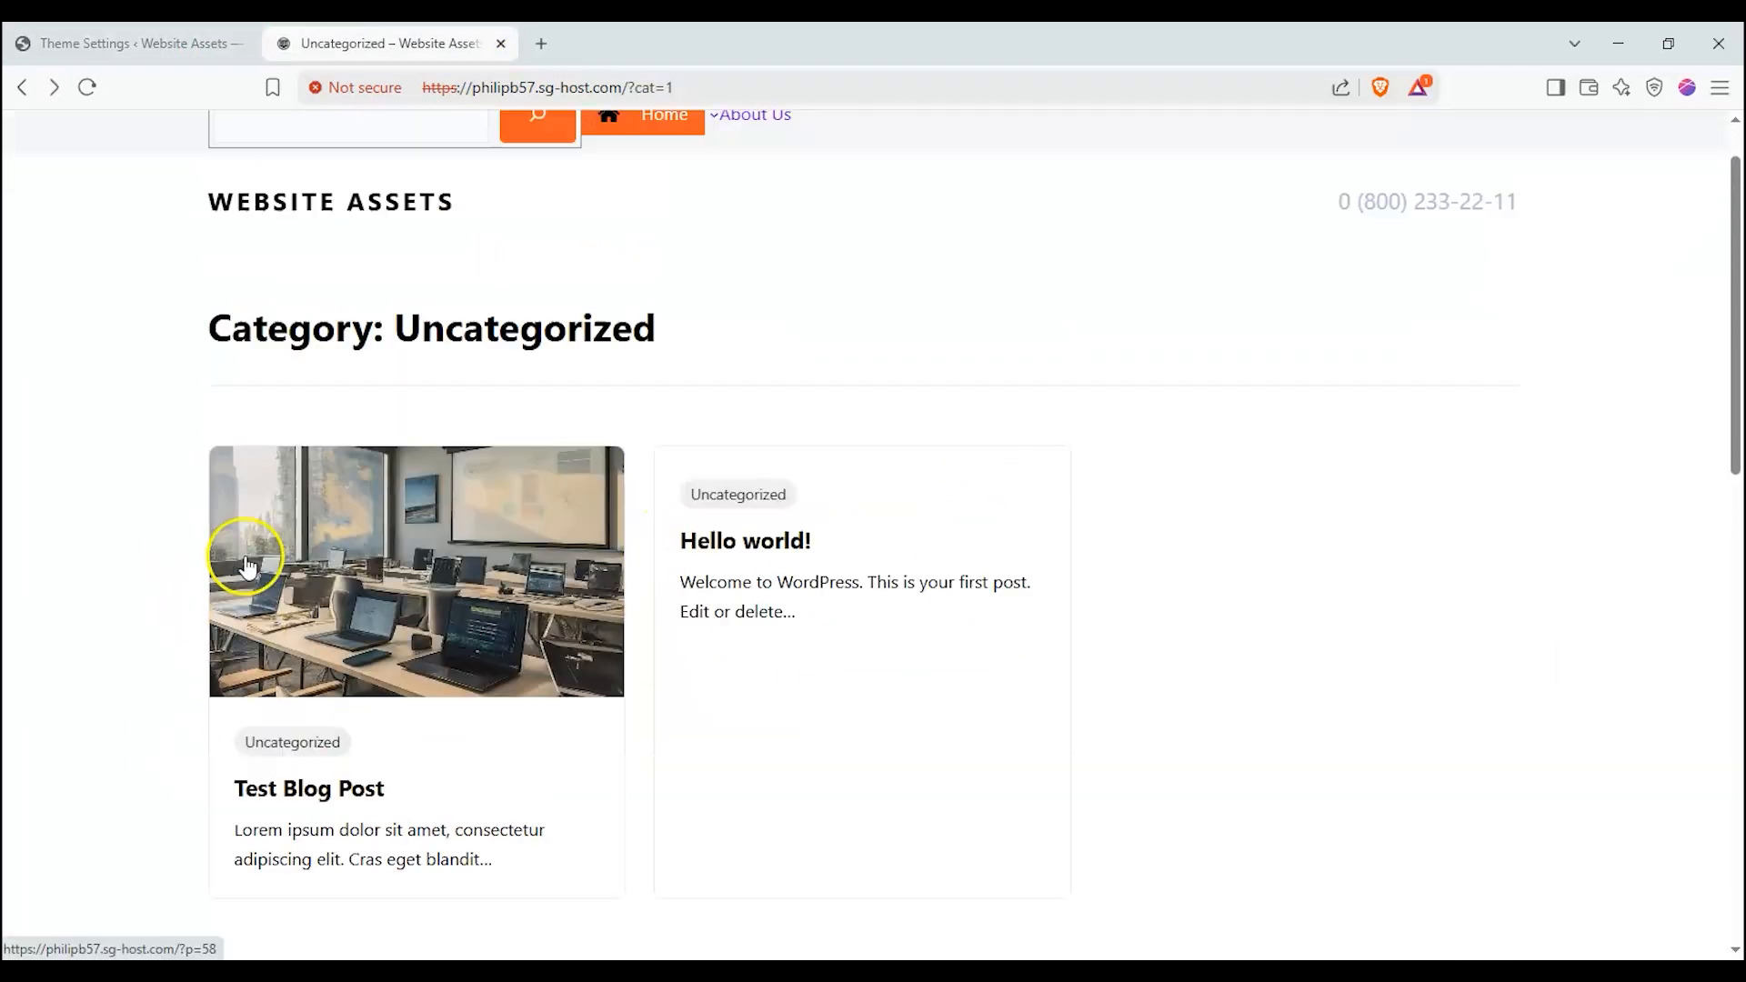
Save the Cover on image archive template and check the live Uncategorized category page
left_click(136, 43)
scroll(751, 500, "down", 3)
scroll(979, 358, "up", 4)
scroll(460, 799, "down", 3)
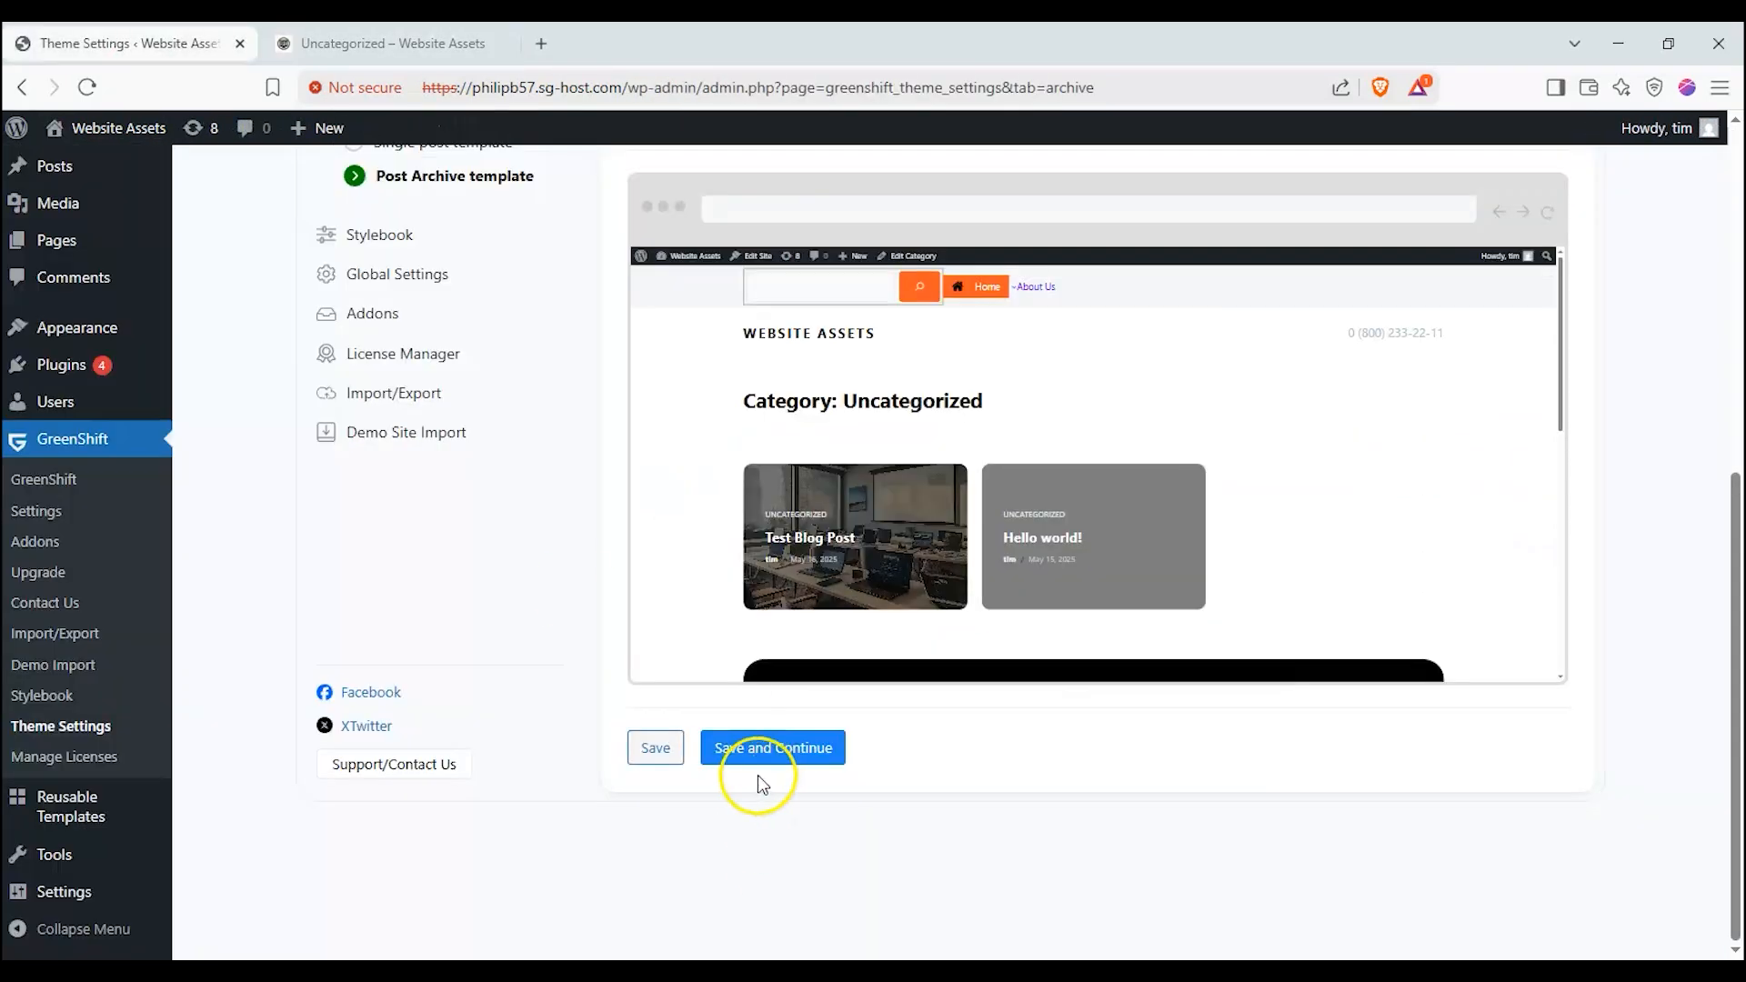
left_click(655, 748)
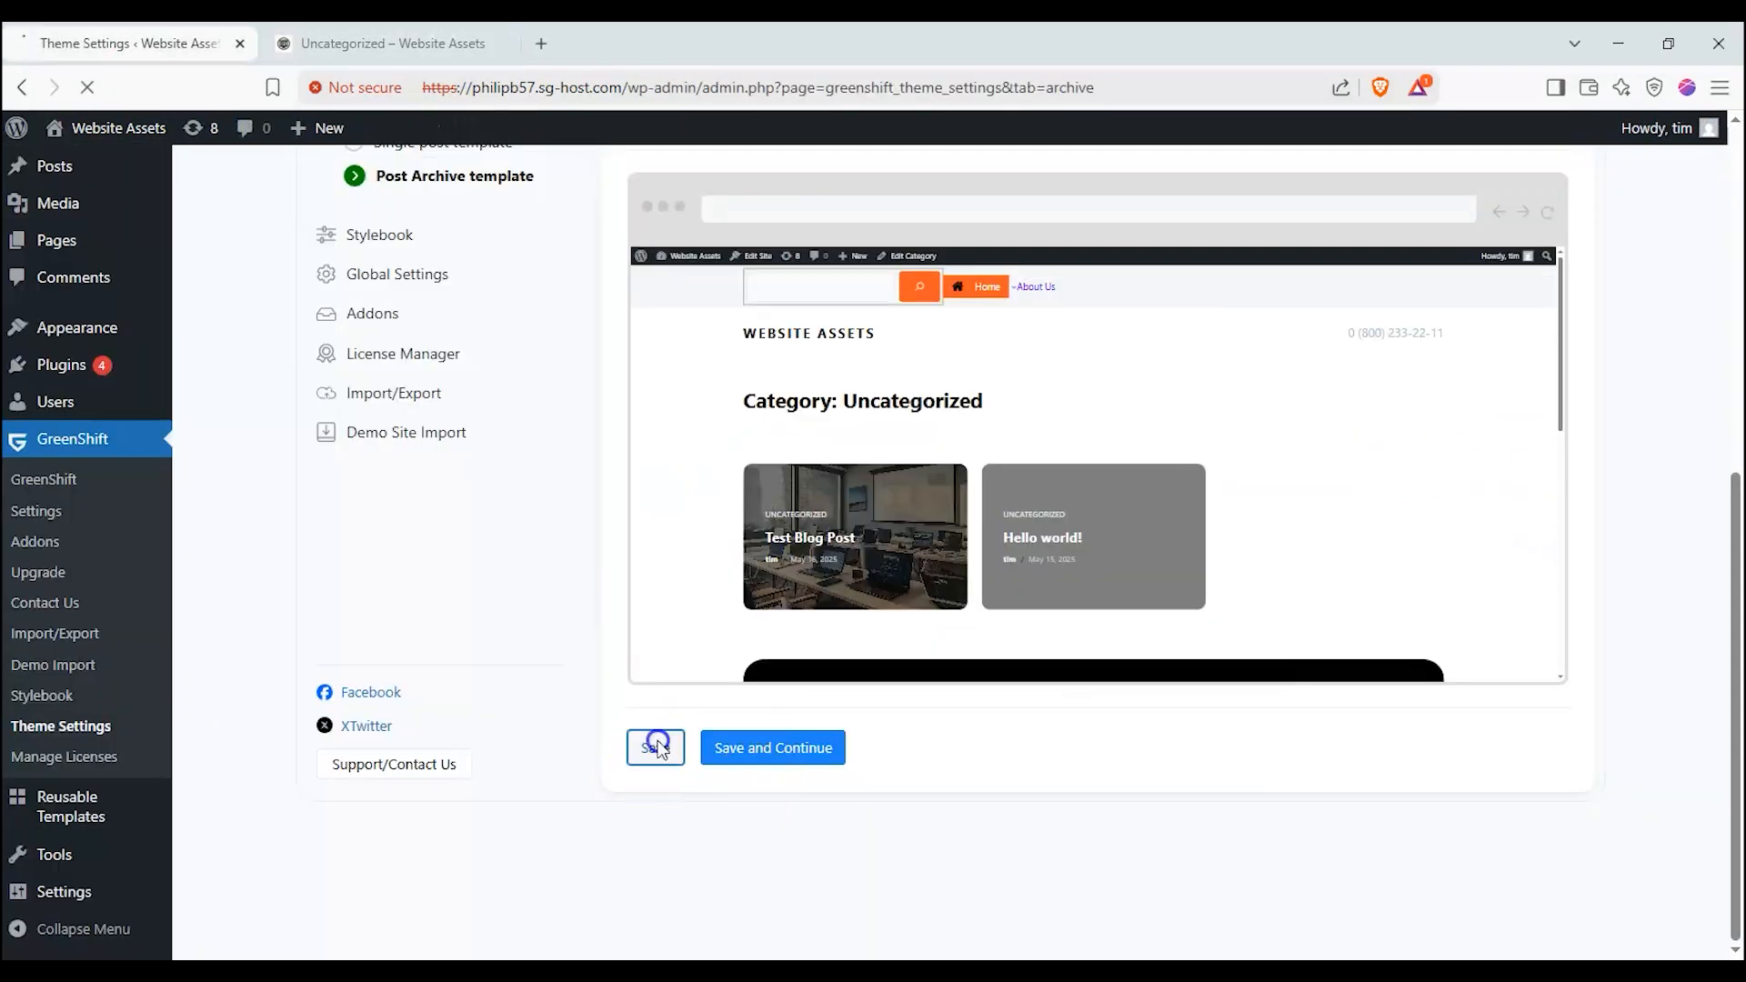
scroll(662, 577, "down", 5)
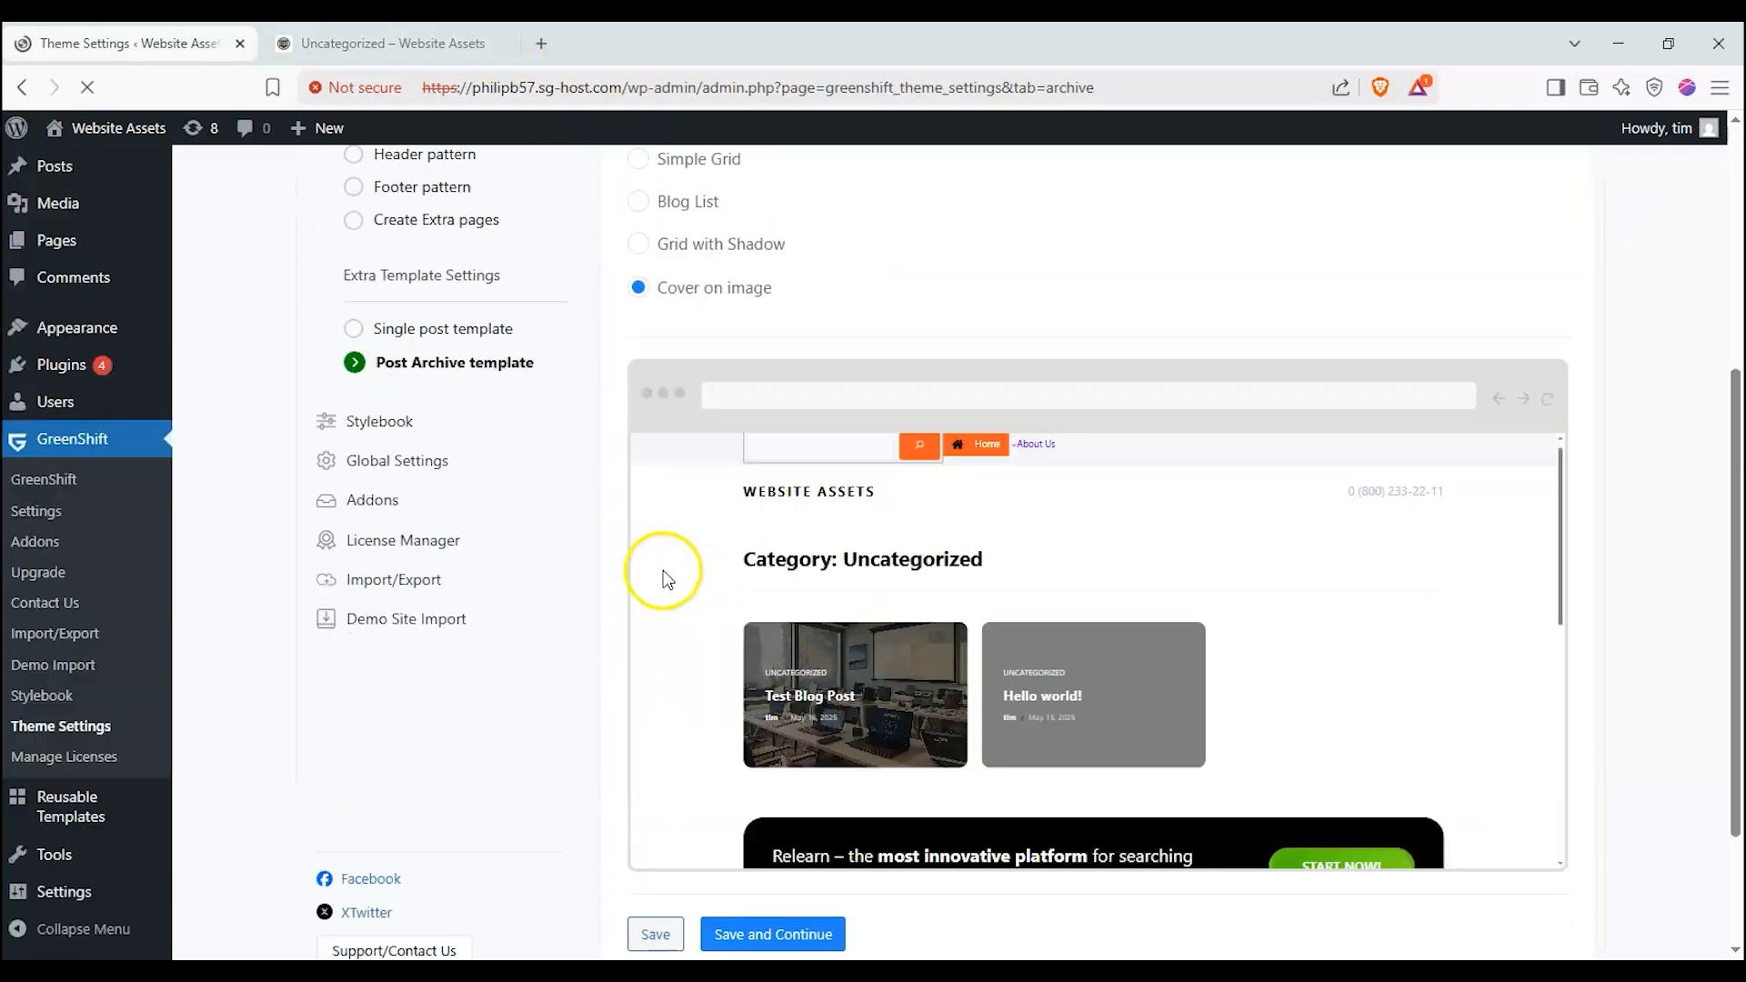
left_click(271, 44)
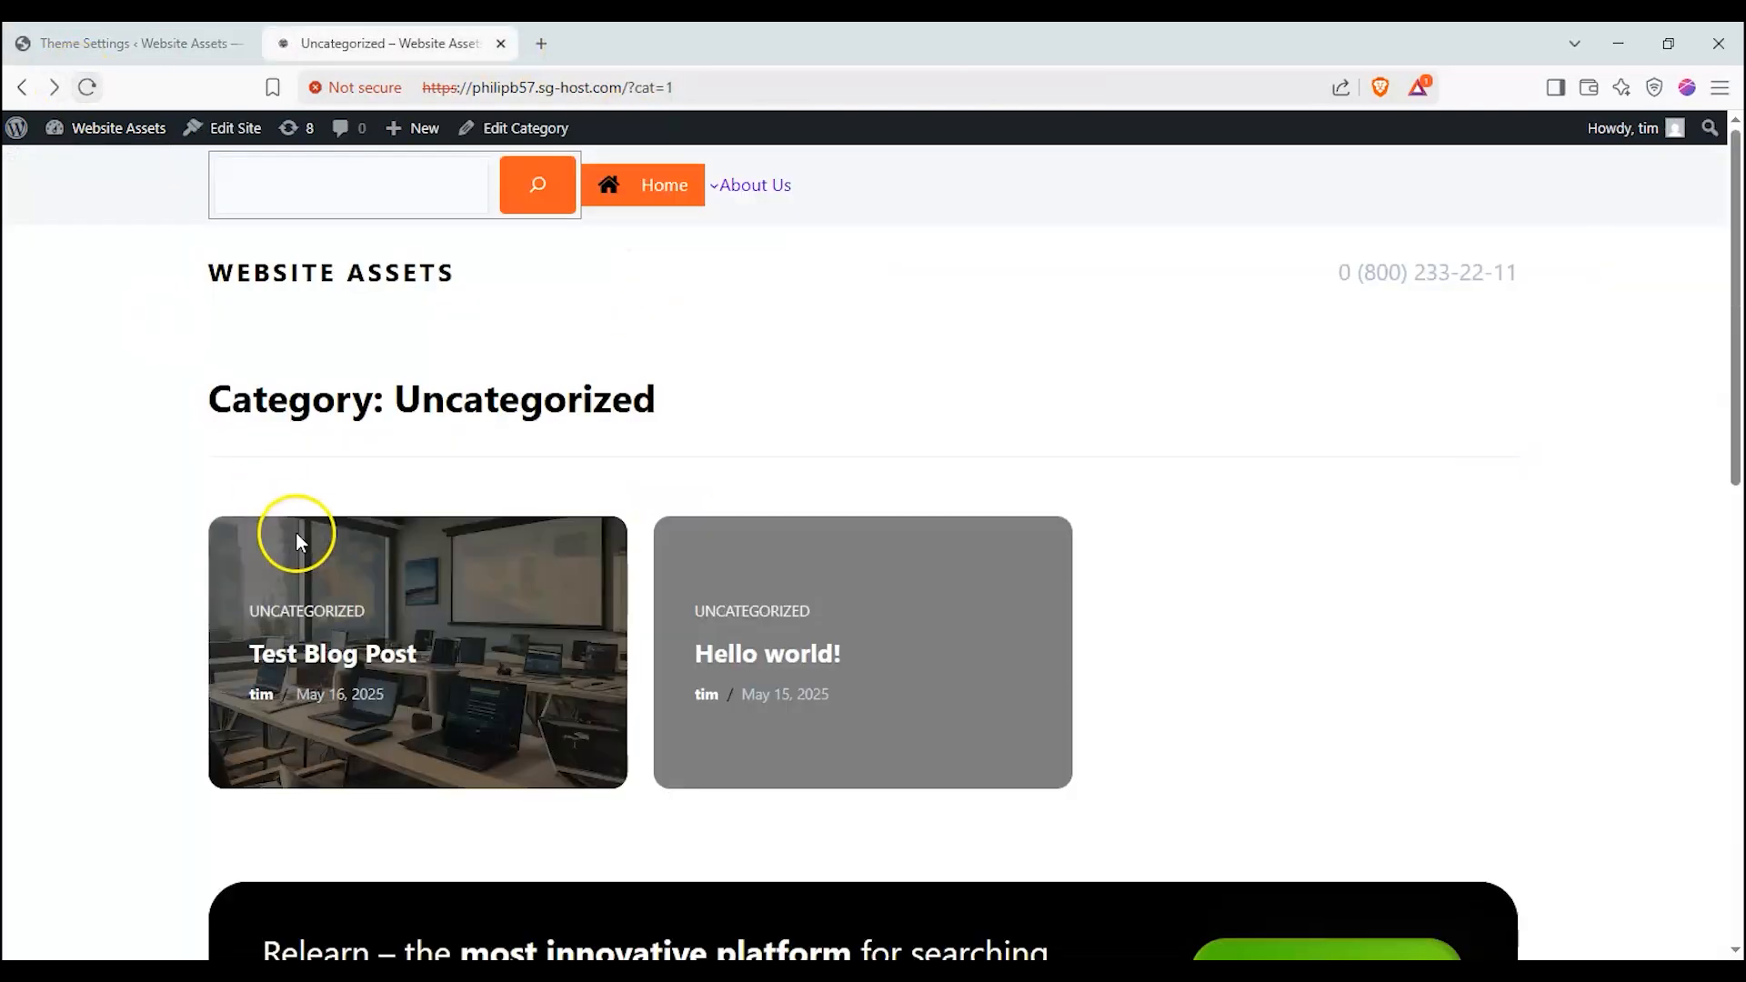
Open the Archive template in the Site Editor from the GreenShift theme settings and show its settings sidebar
left_click(150, 44)
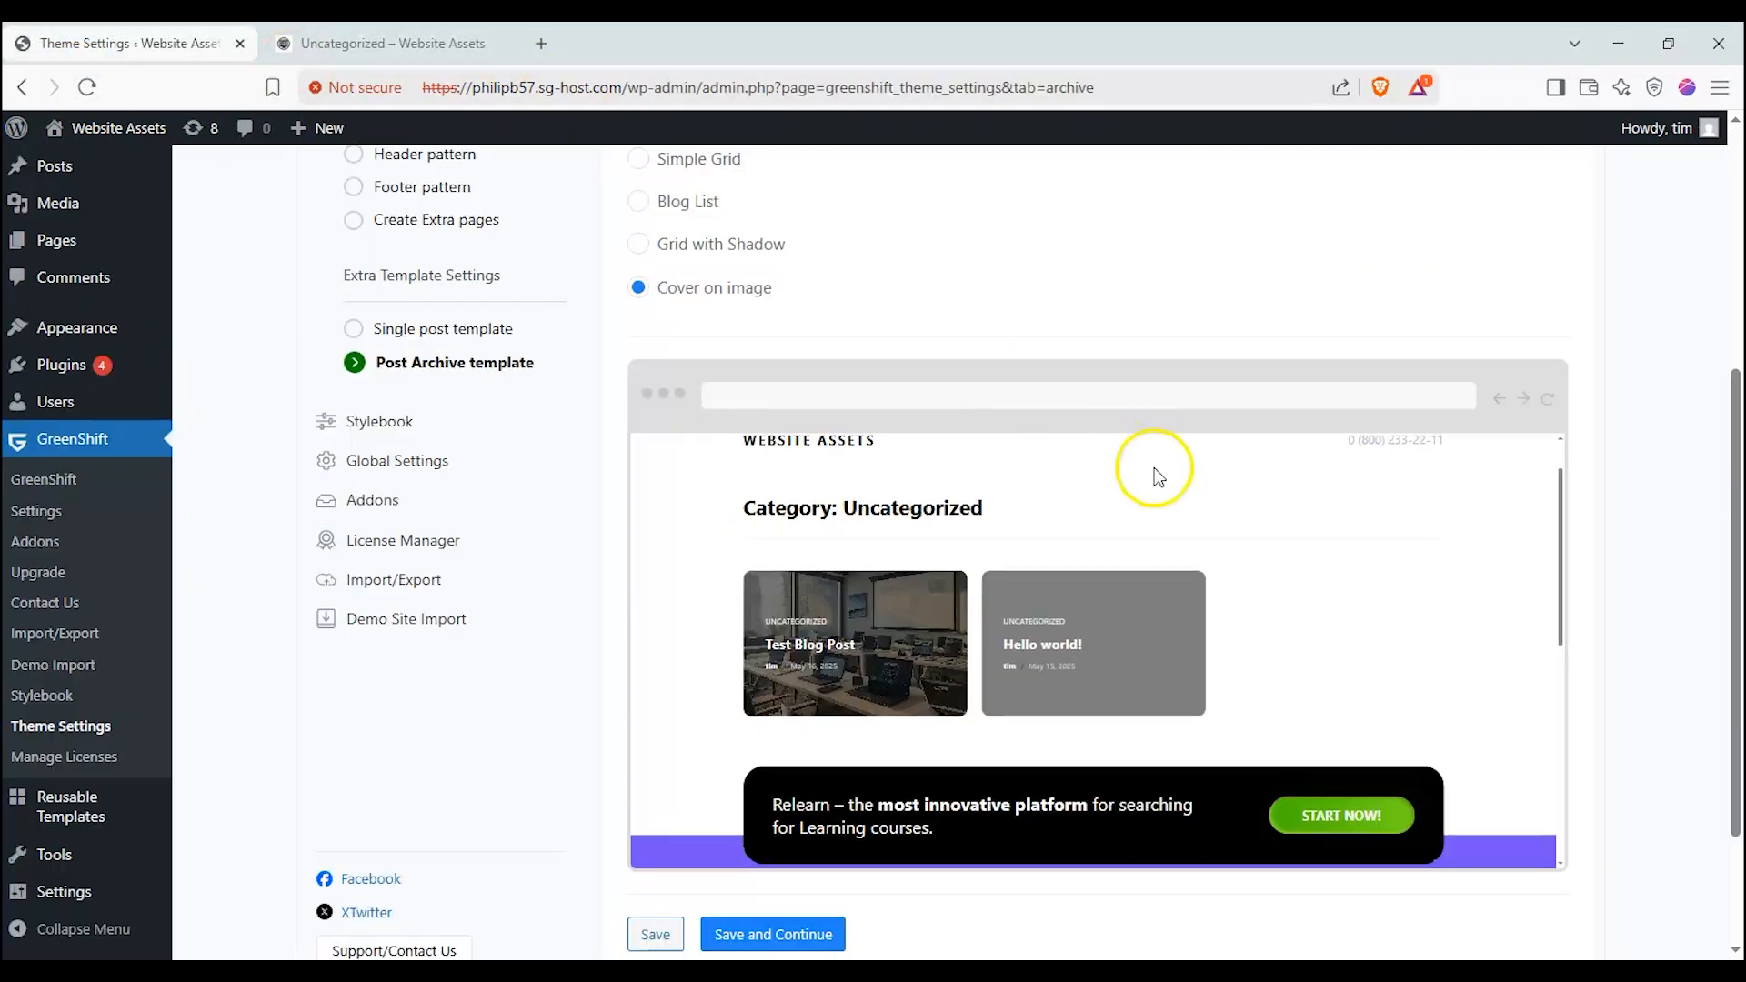
scroll(1173, 454, "up", 5)
left_click(1373, 387)
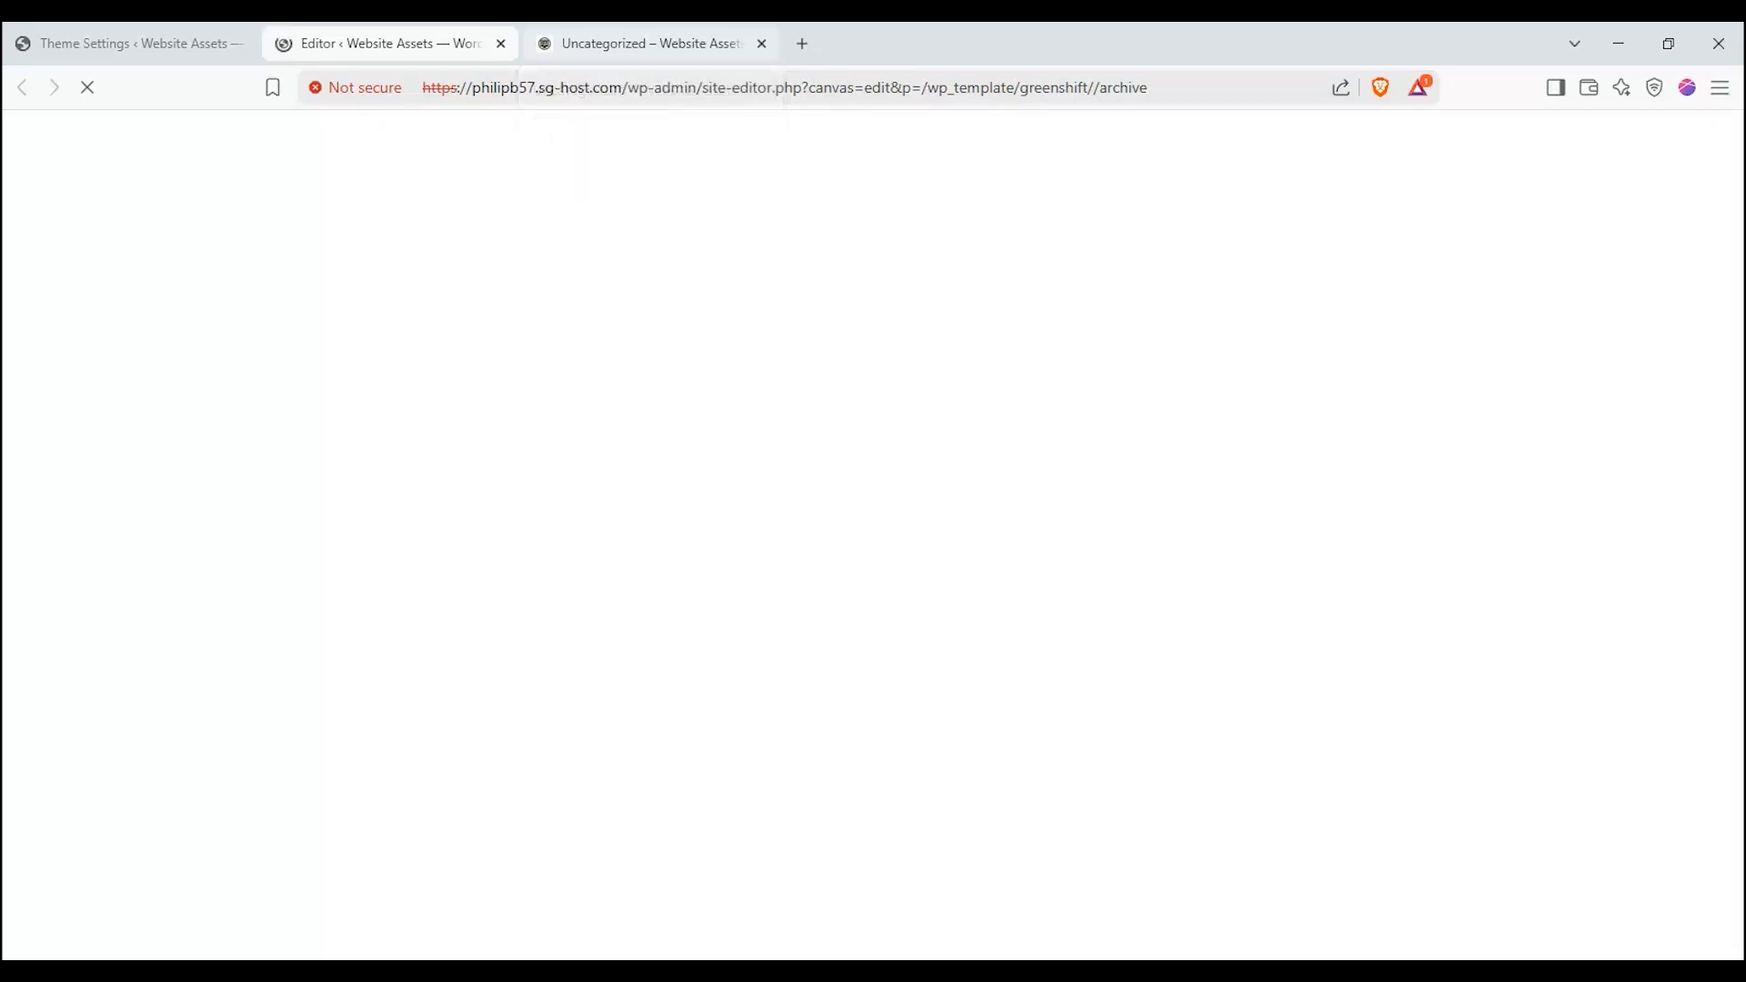
left_click(1619, 153)
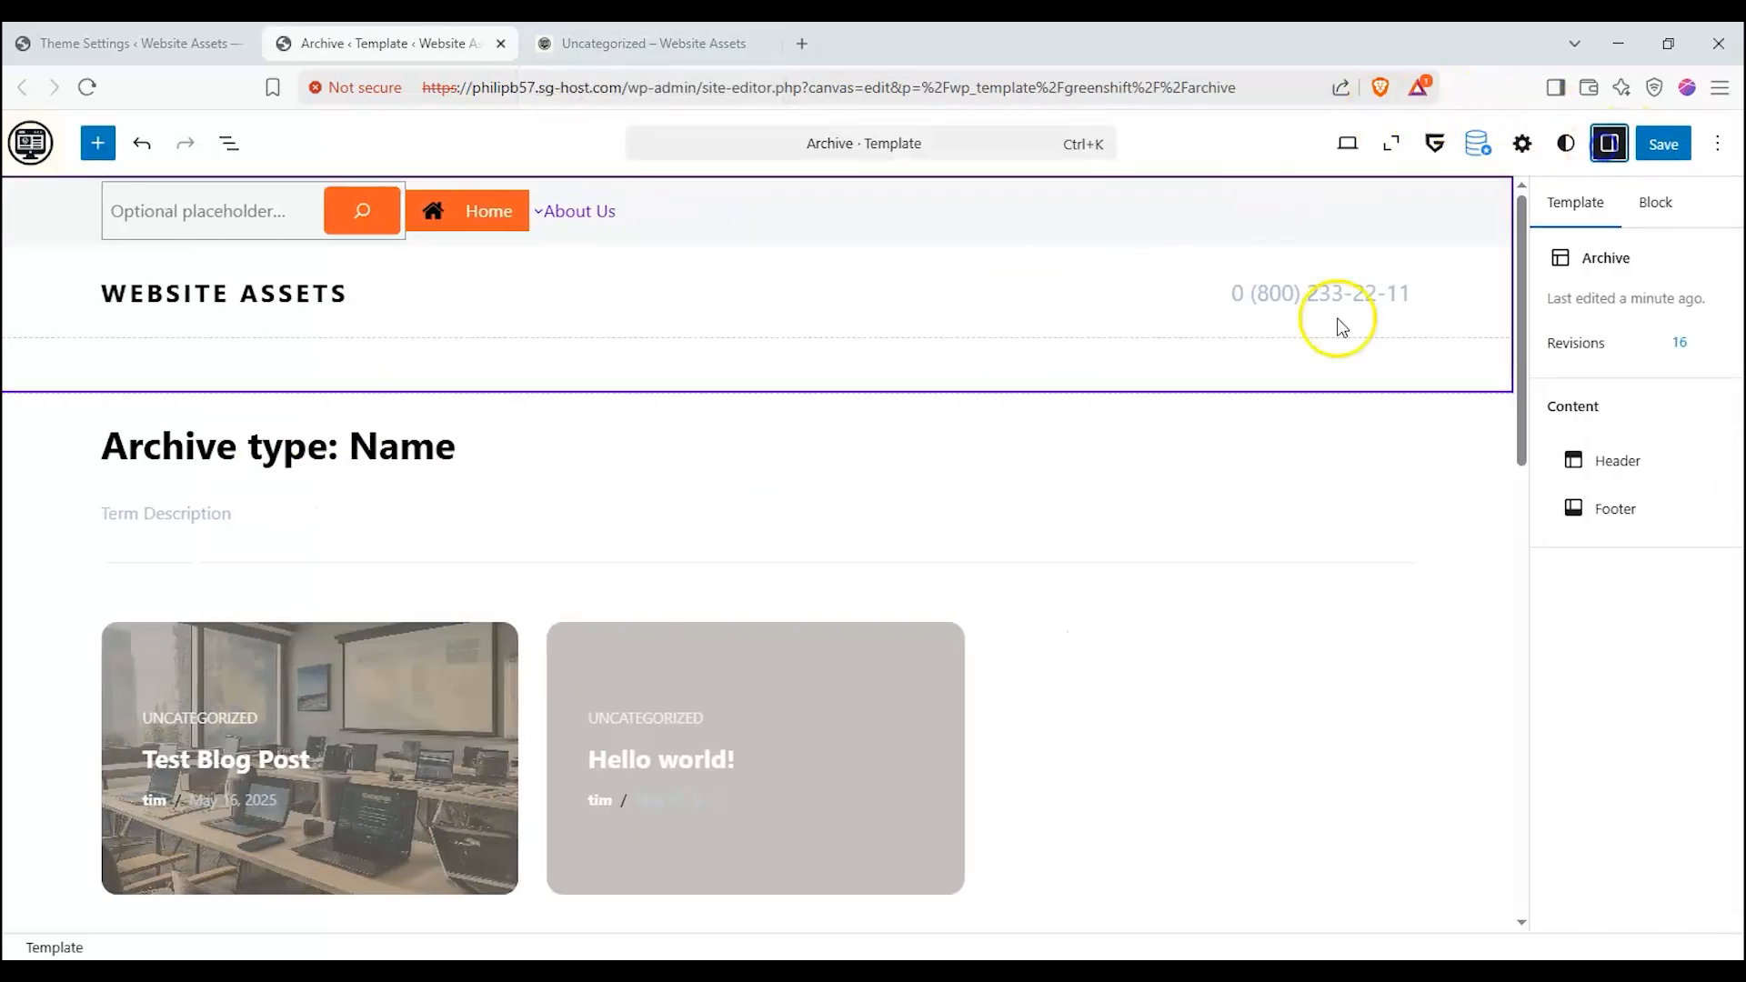
Turn off the archive type in the Archive Title block and save the Archive template and Footer changes
left_click(437, 452)
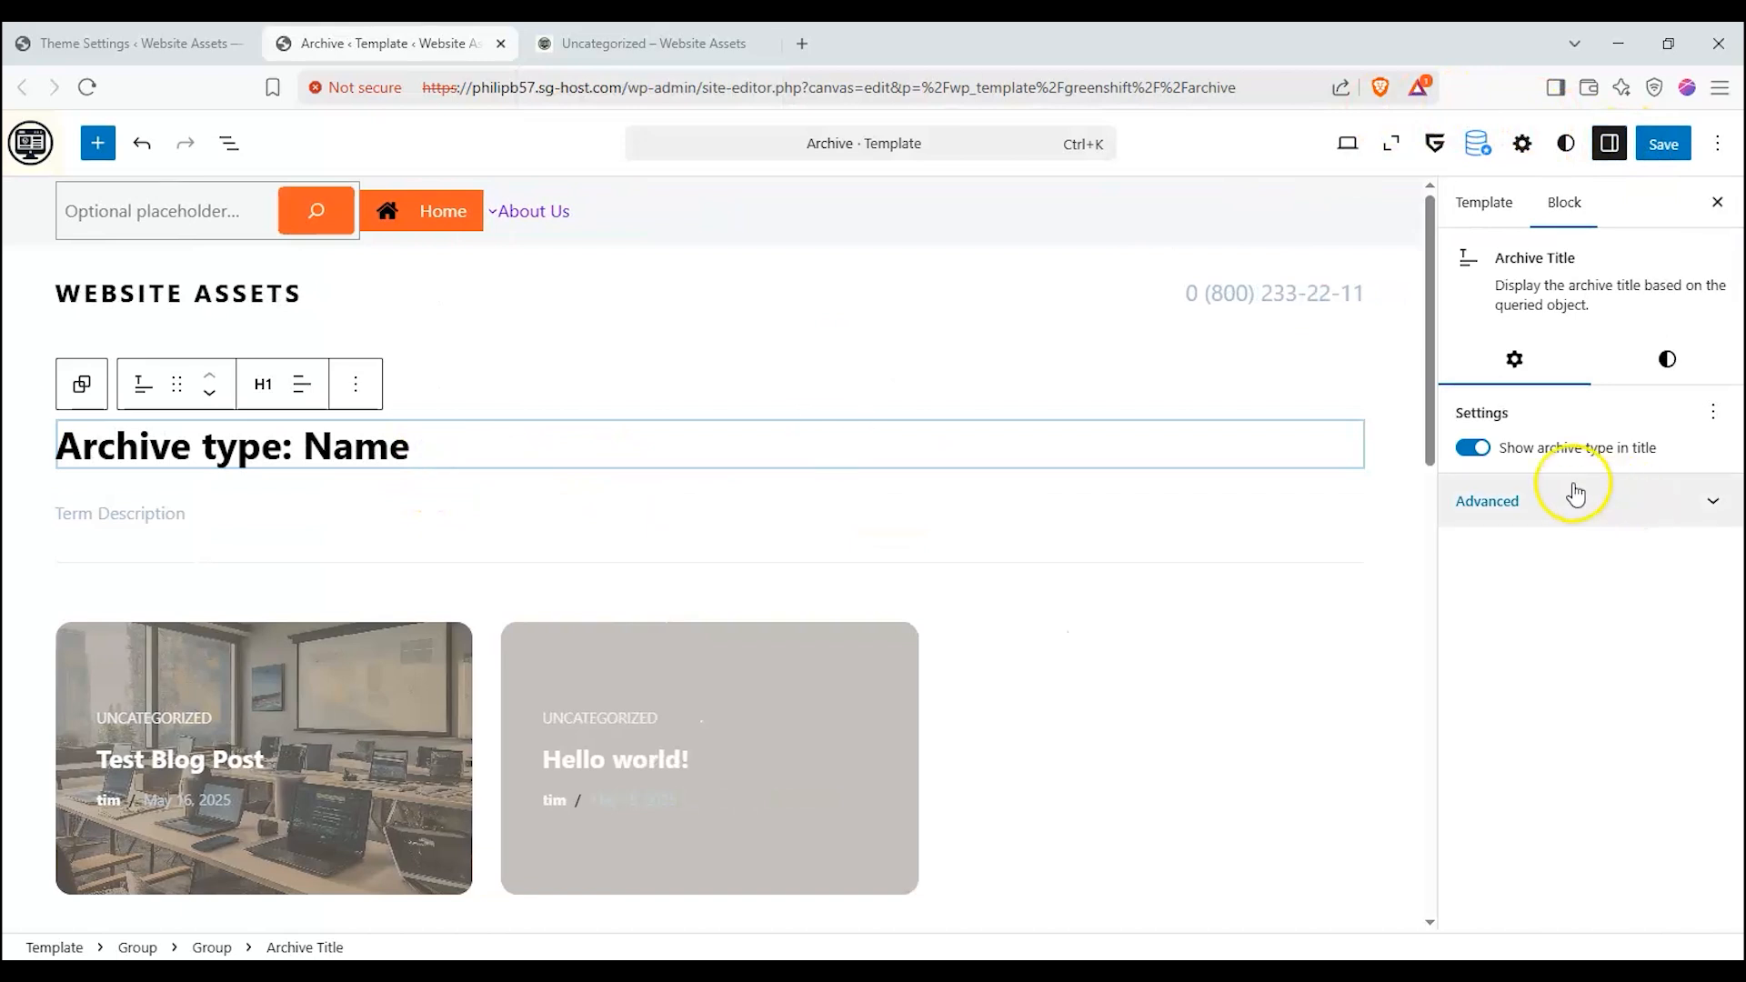
left_click(1471, 447)
left_click(1663, 144)
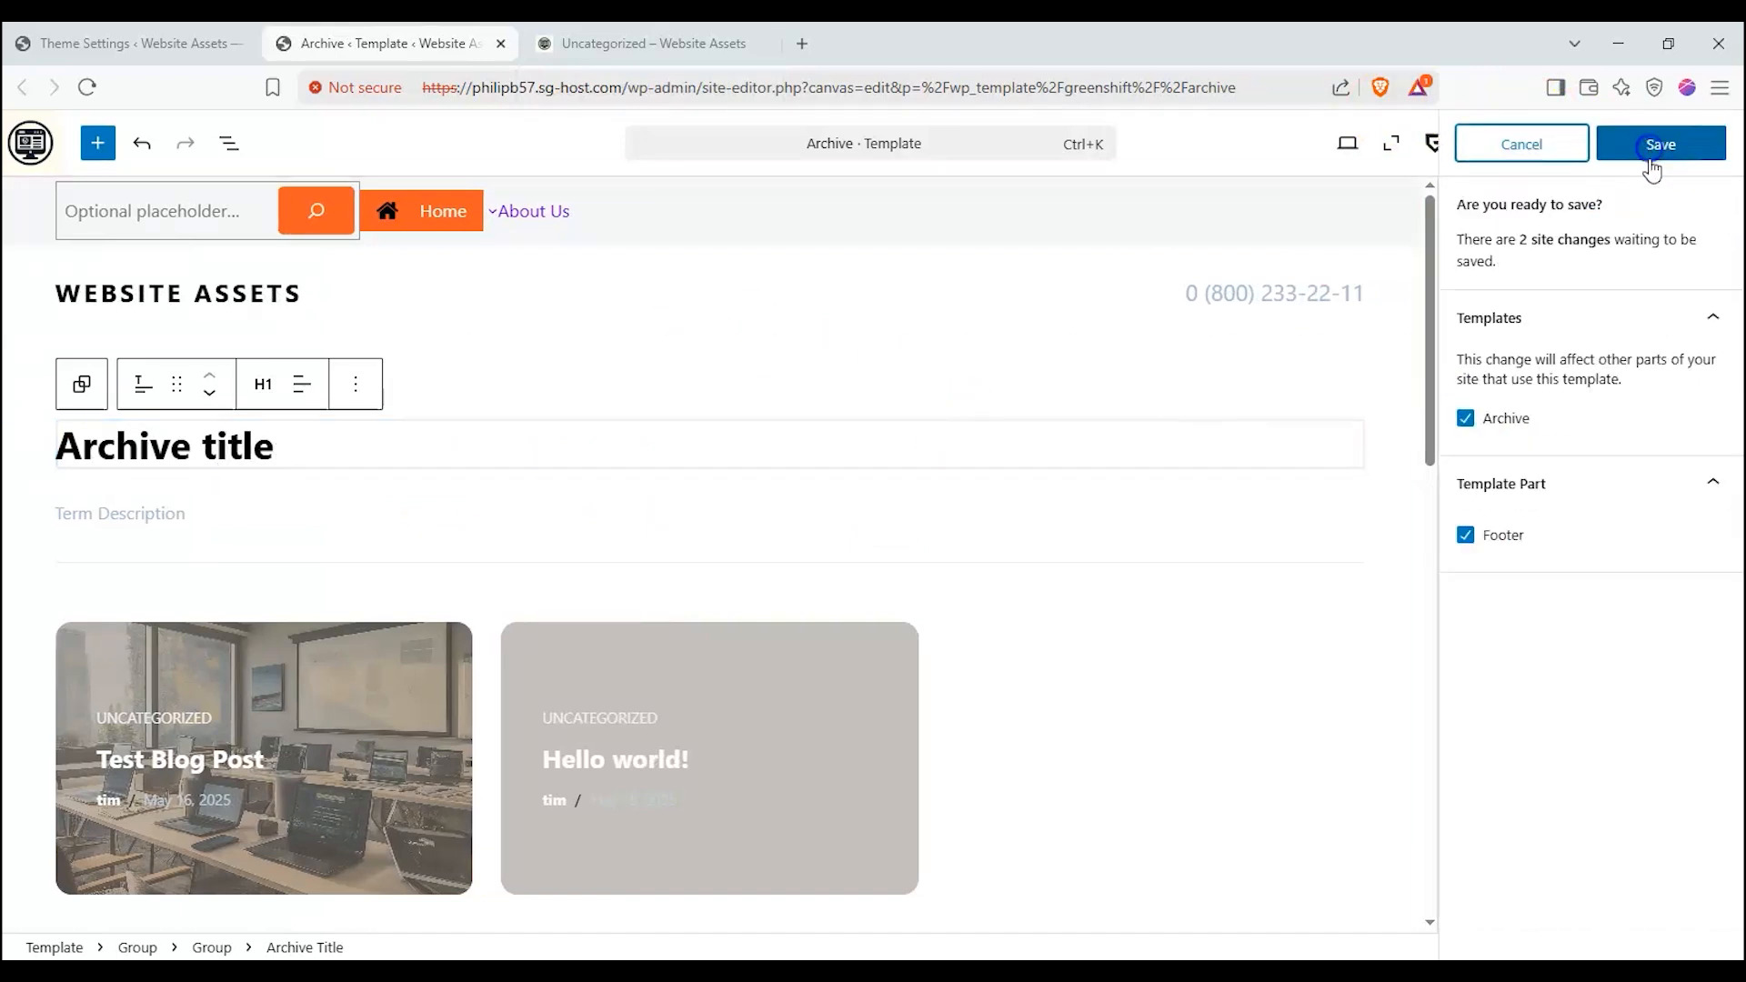
left_click(1663, 144)
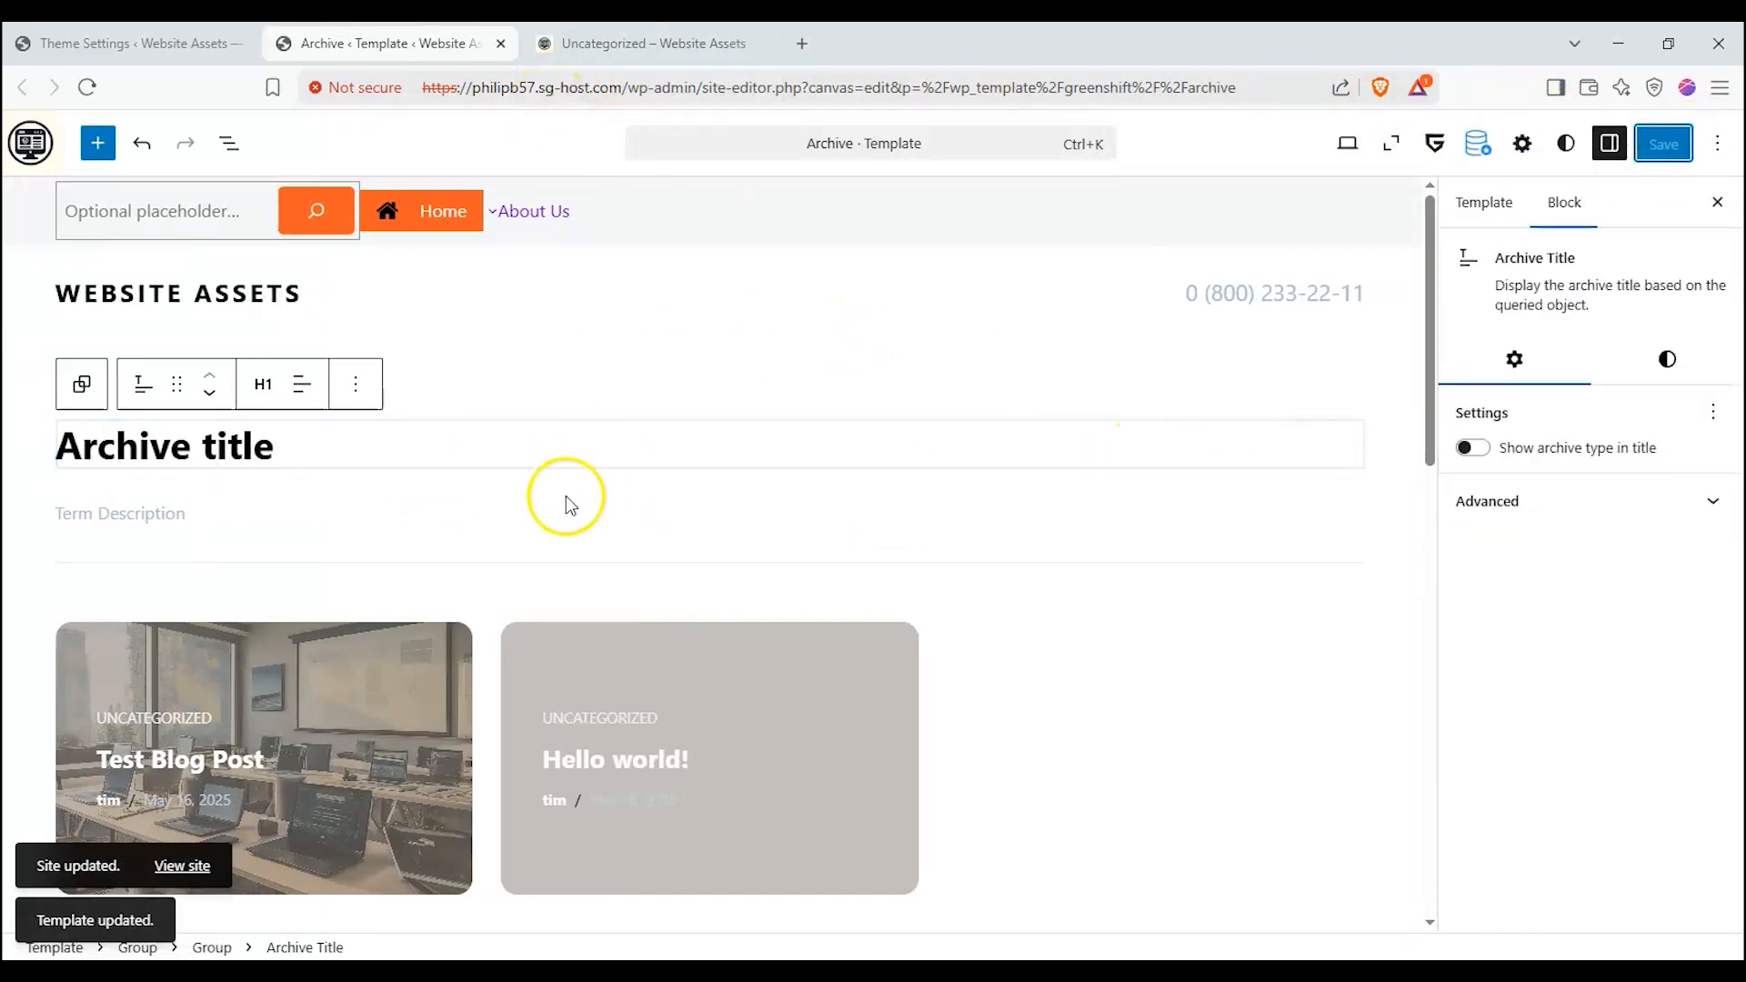
Set the post Title block's text and link colors to black in the archive cards, and save the template
scroll(565, 495, "down", 6)
scroll(180, 464, "up", 5)
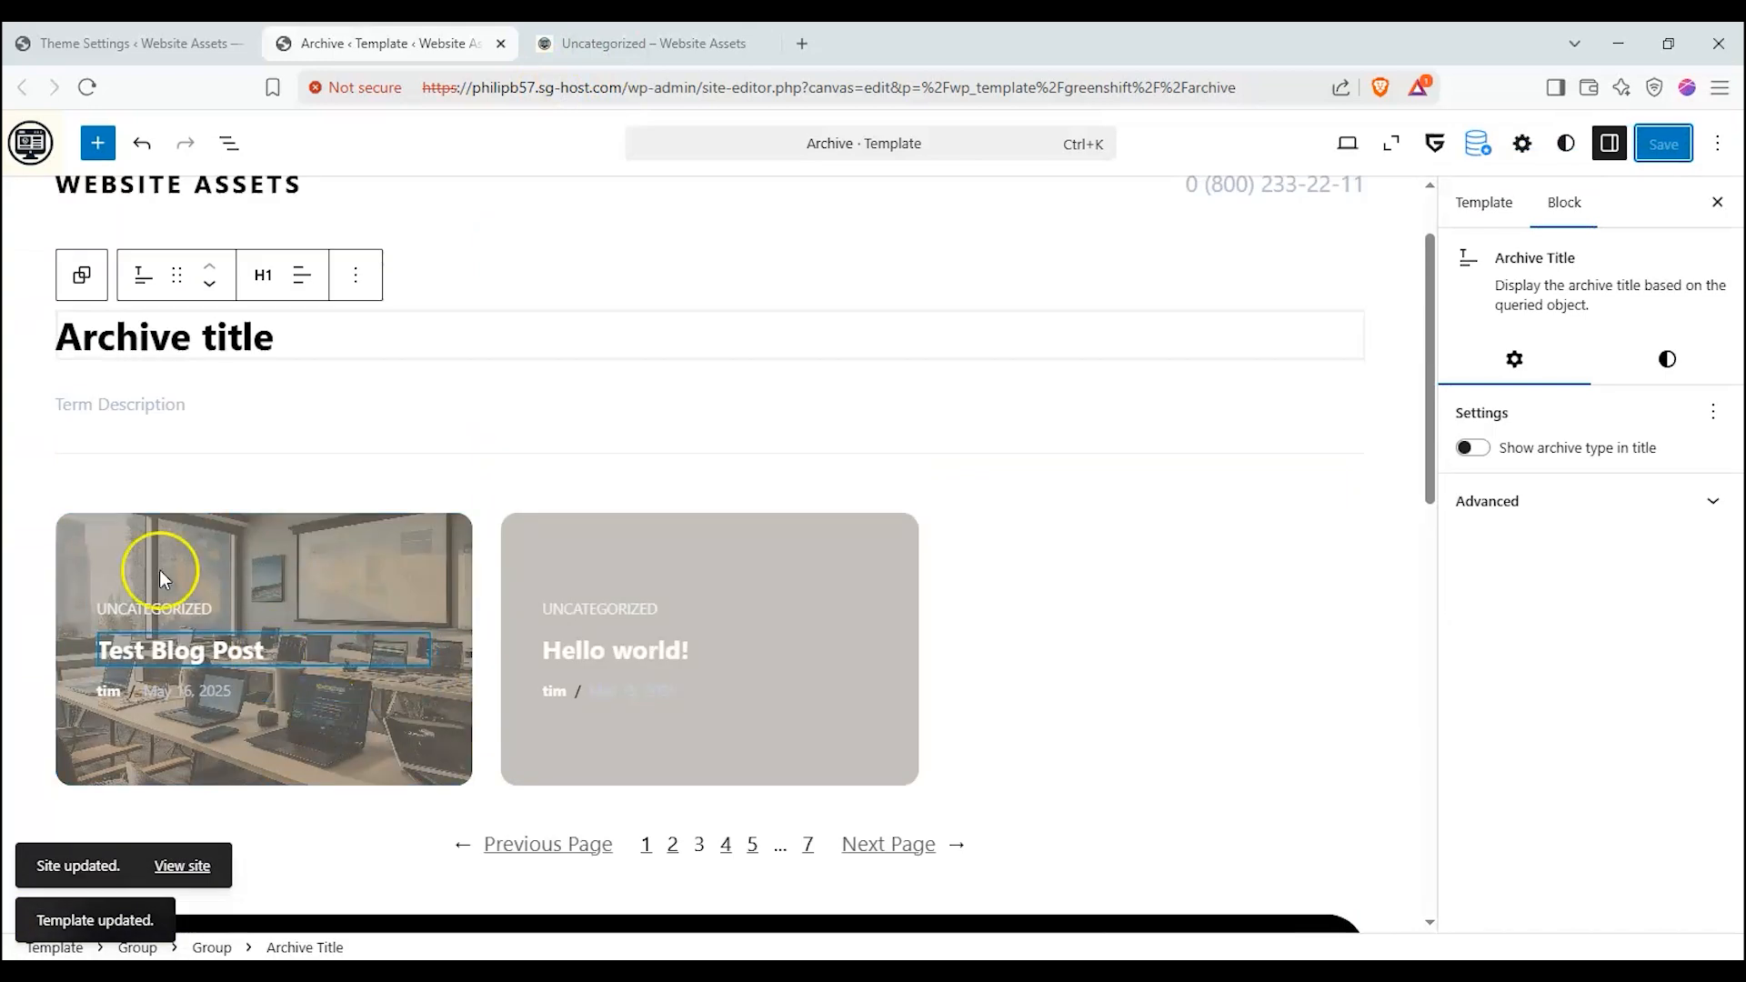
left_click(235, 641)
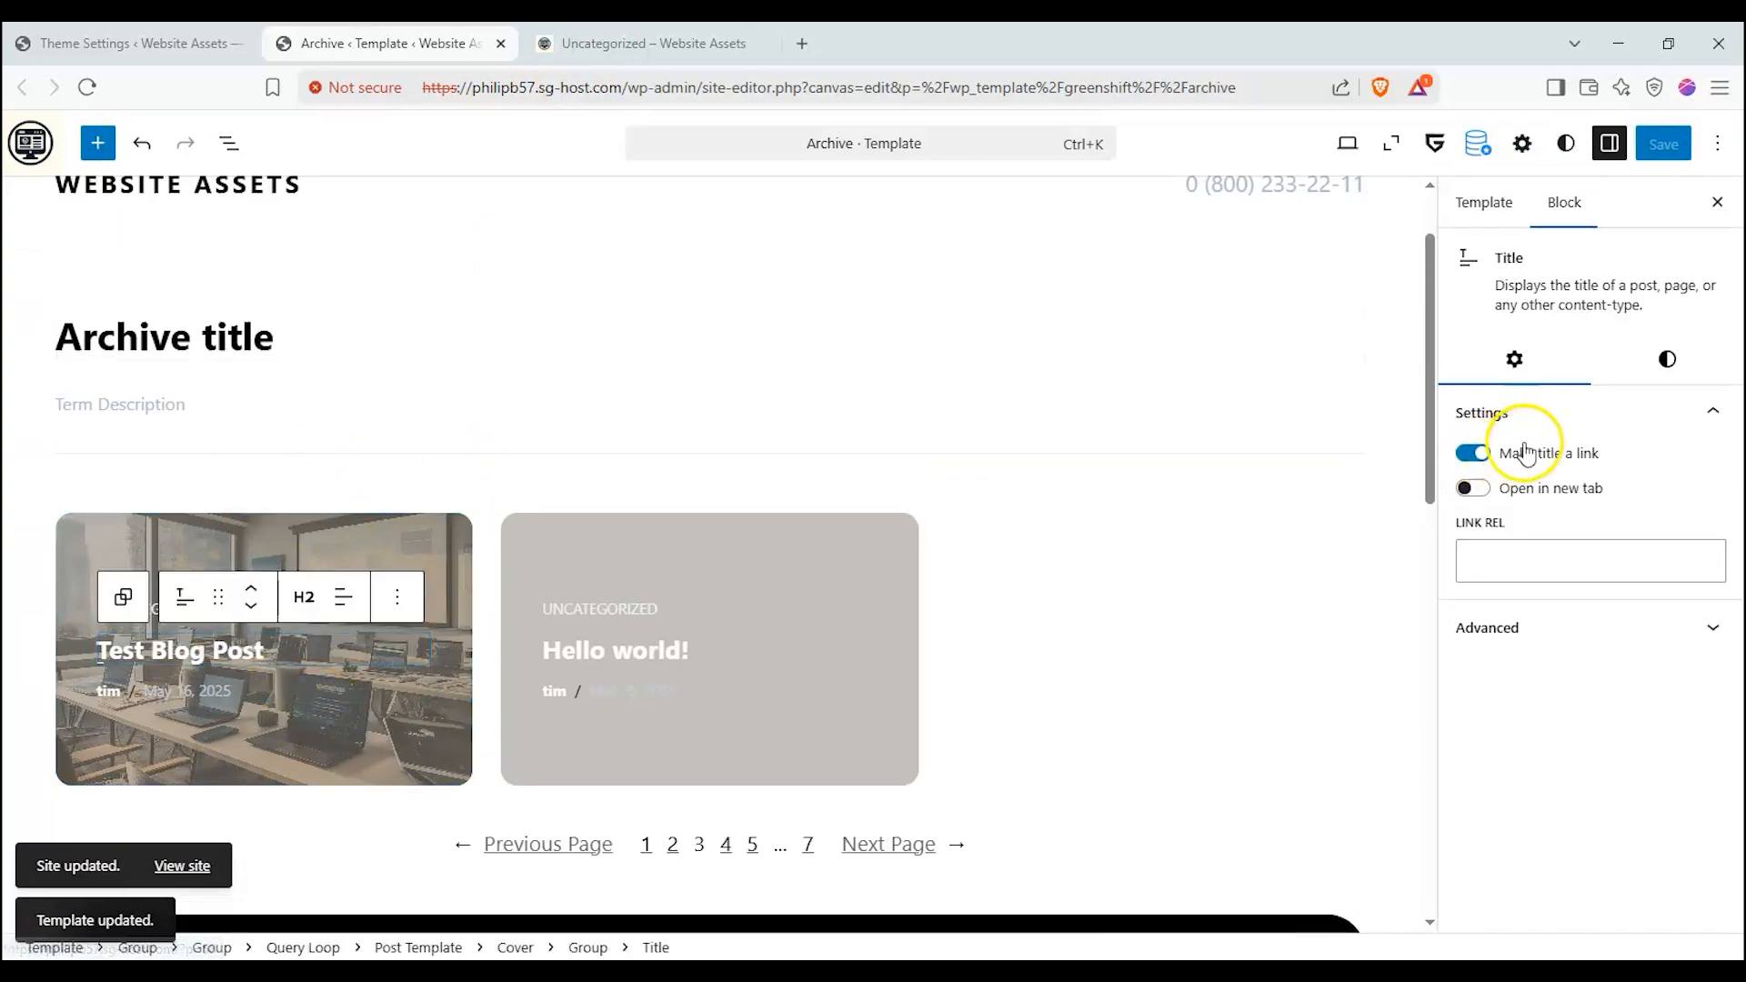
left_click(1666, 358)
left_click(1485, 629)
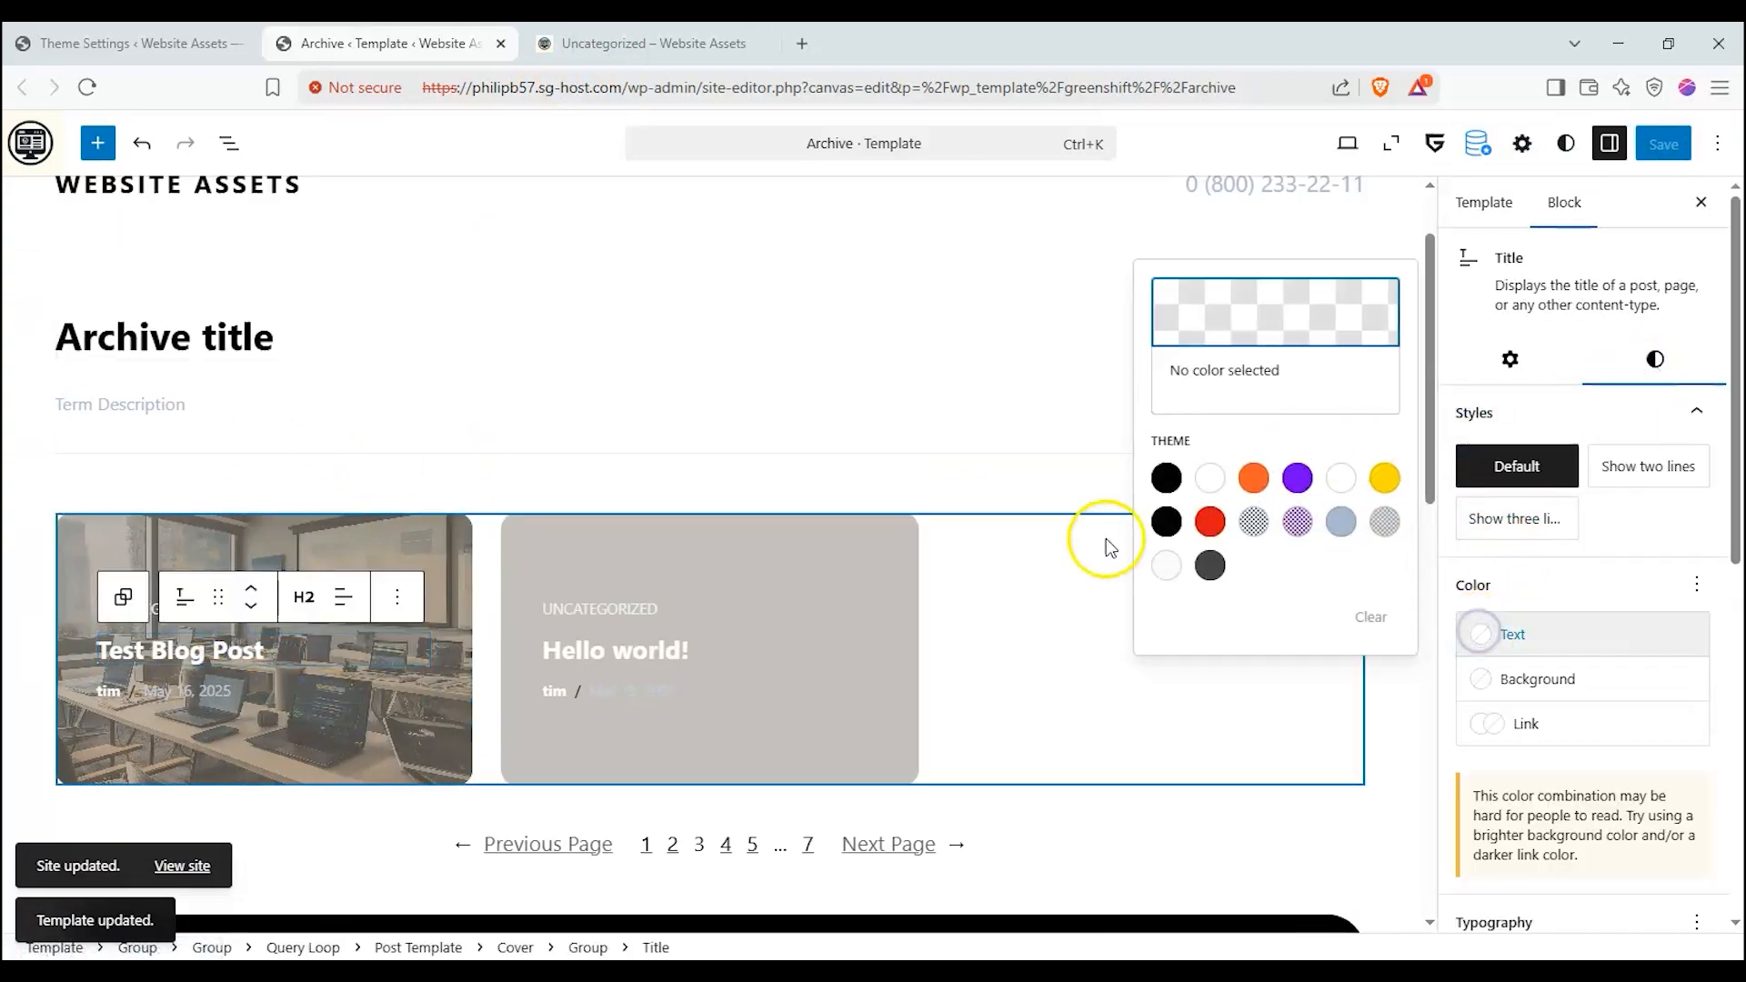
left_click(1166, 477)
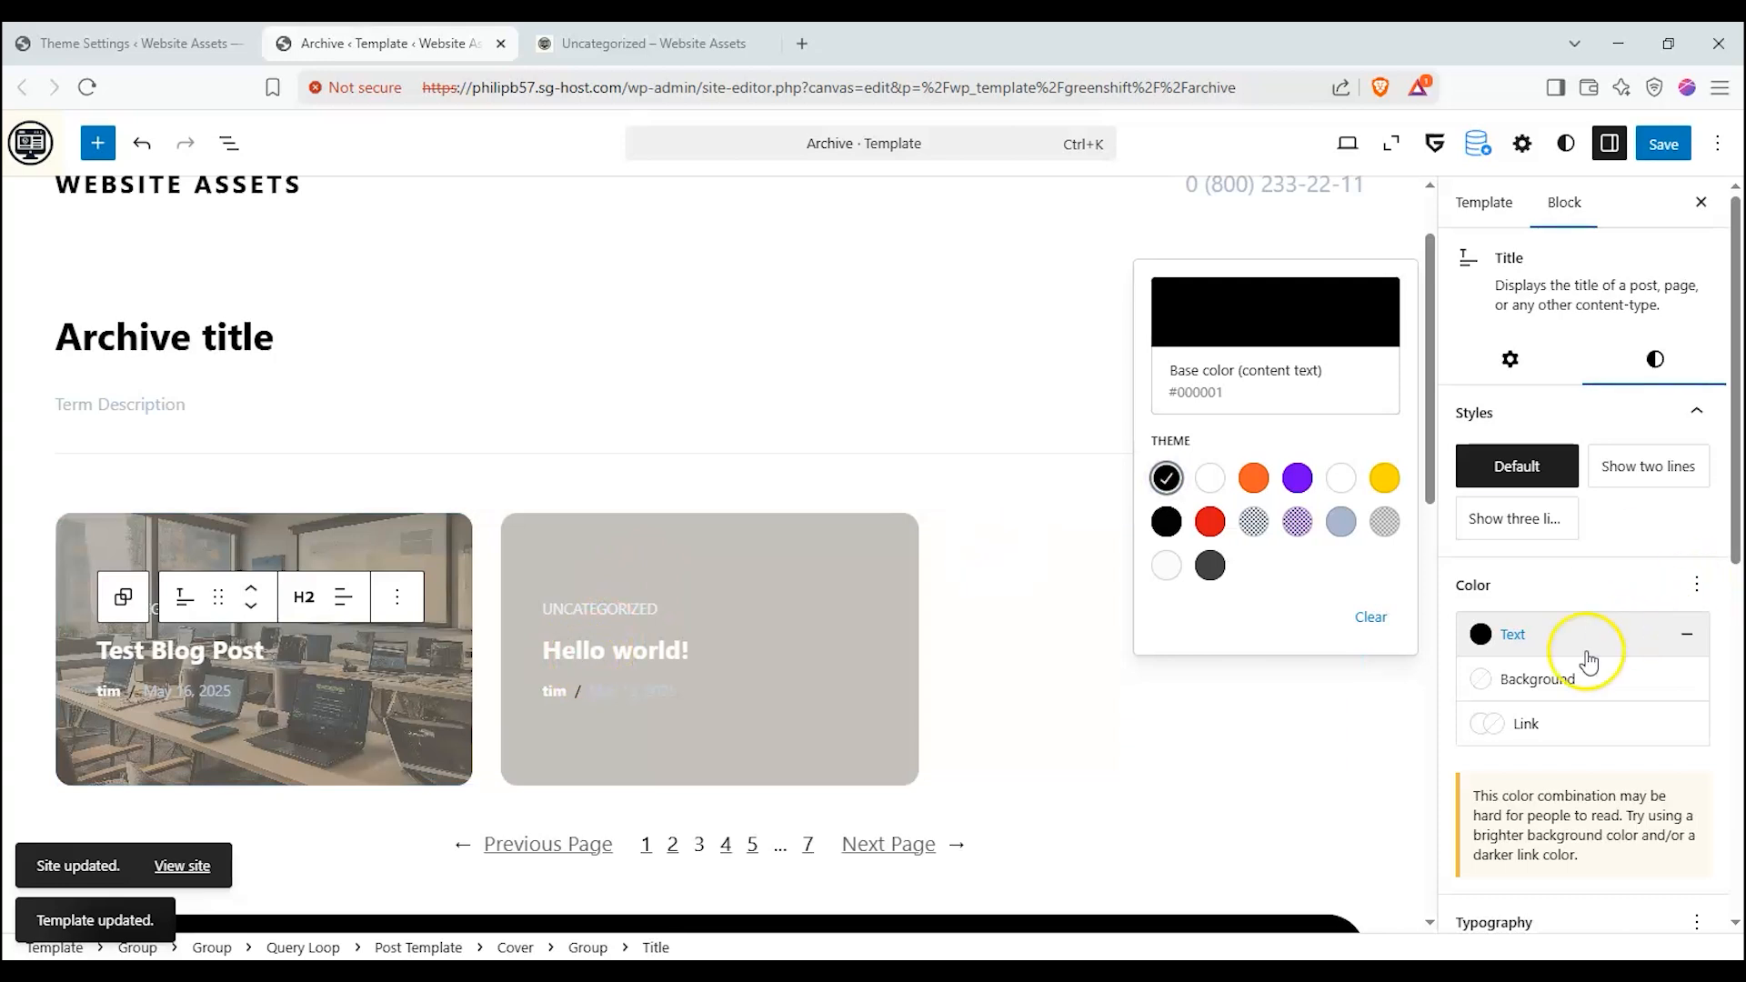
left_click(1483, 723)
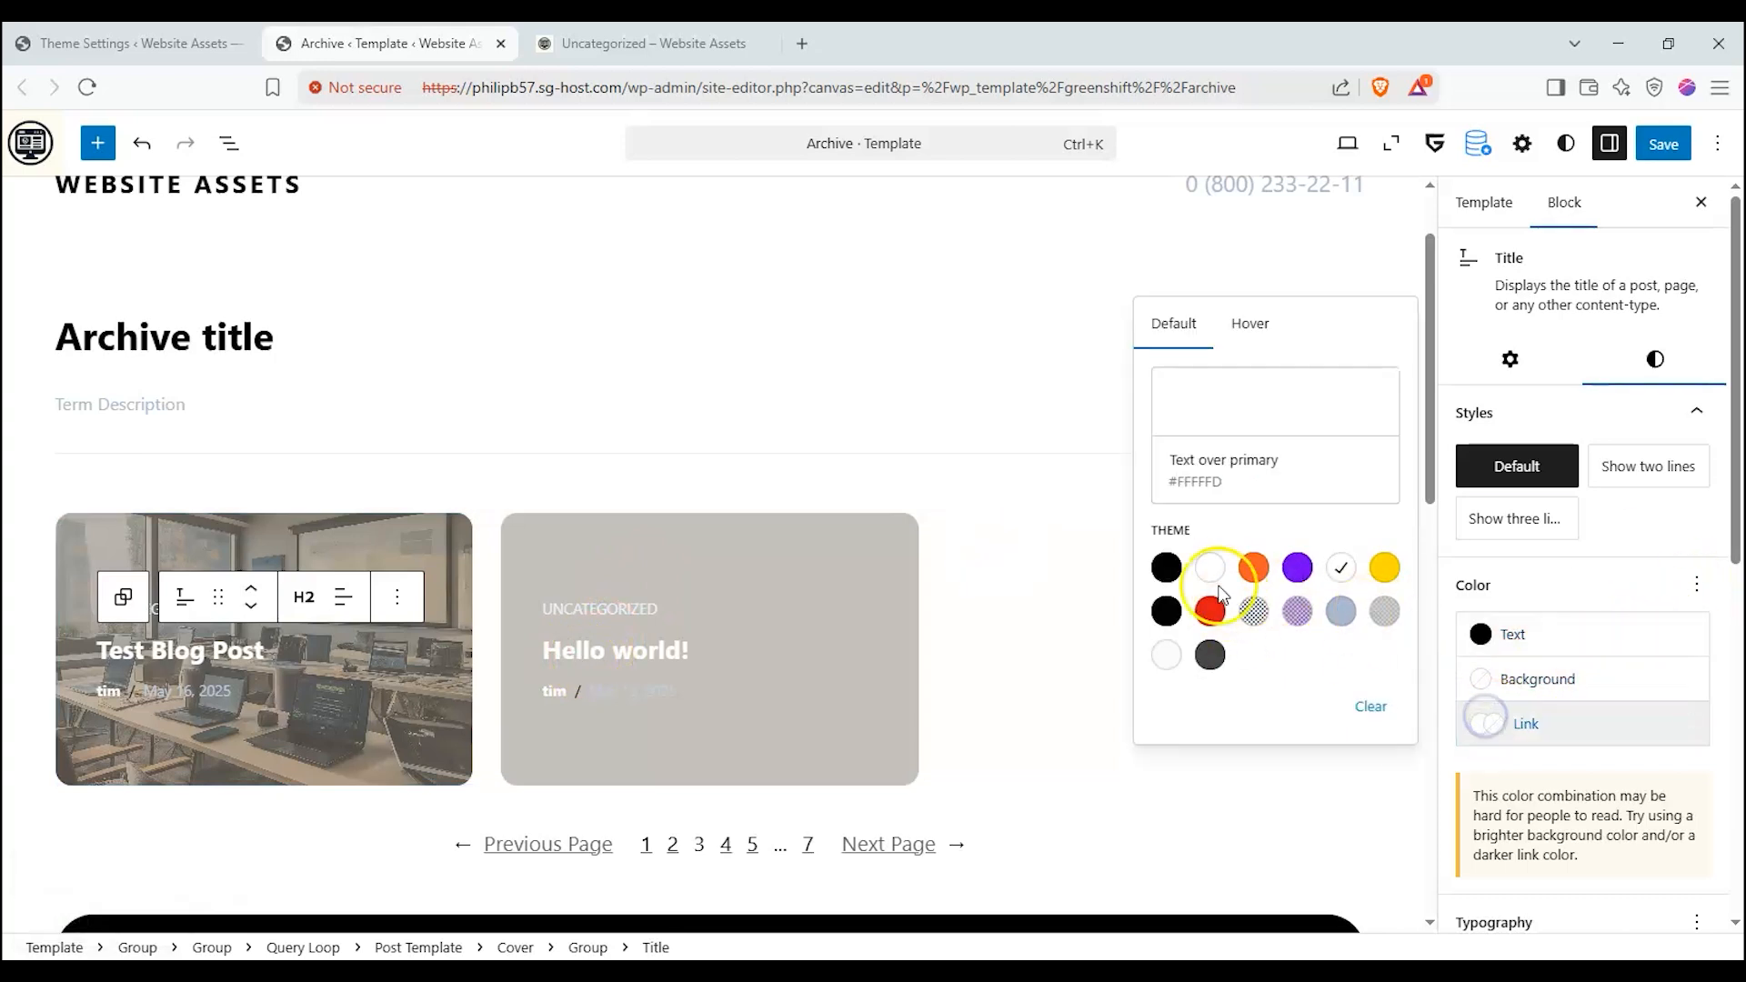
left_click(1165, 568)
left_click(1663, 143)
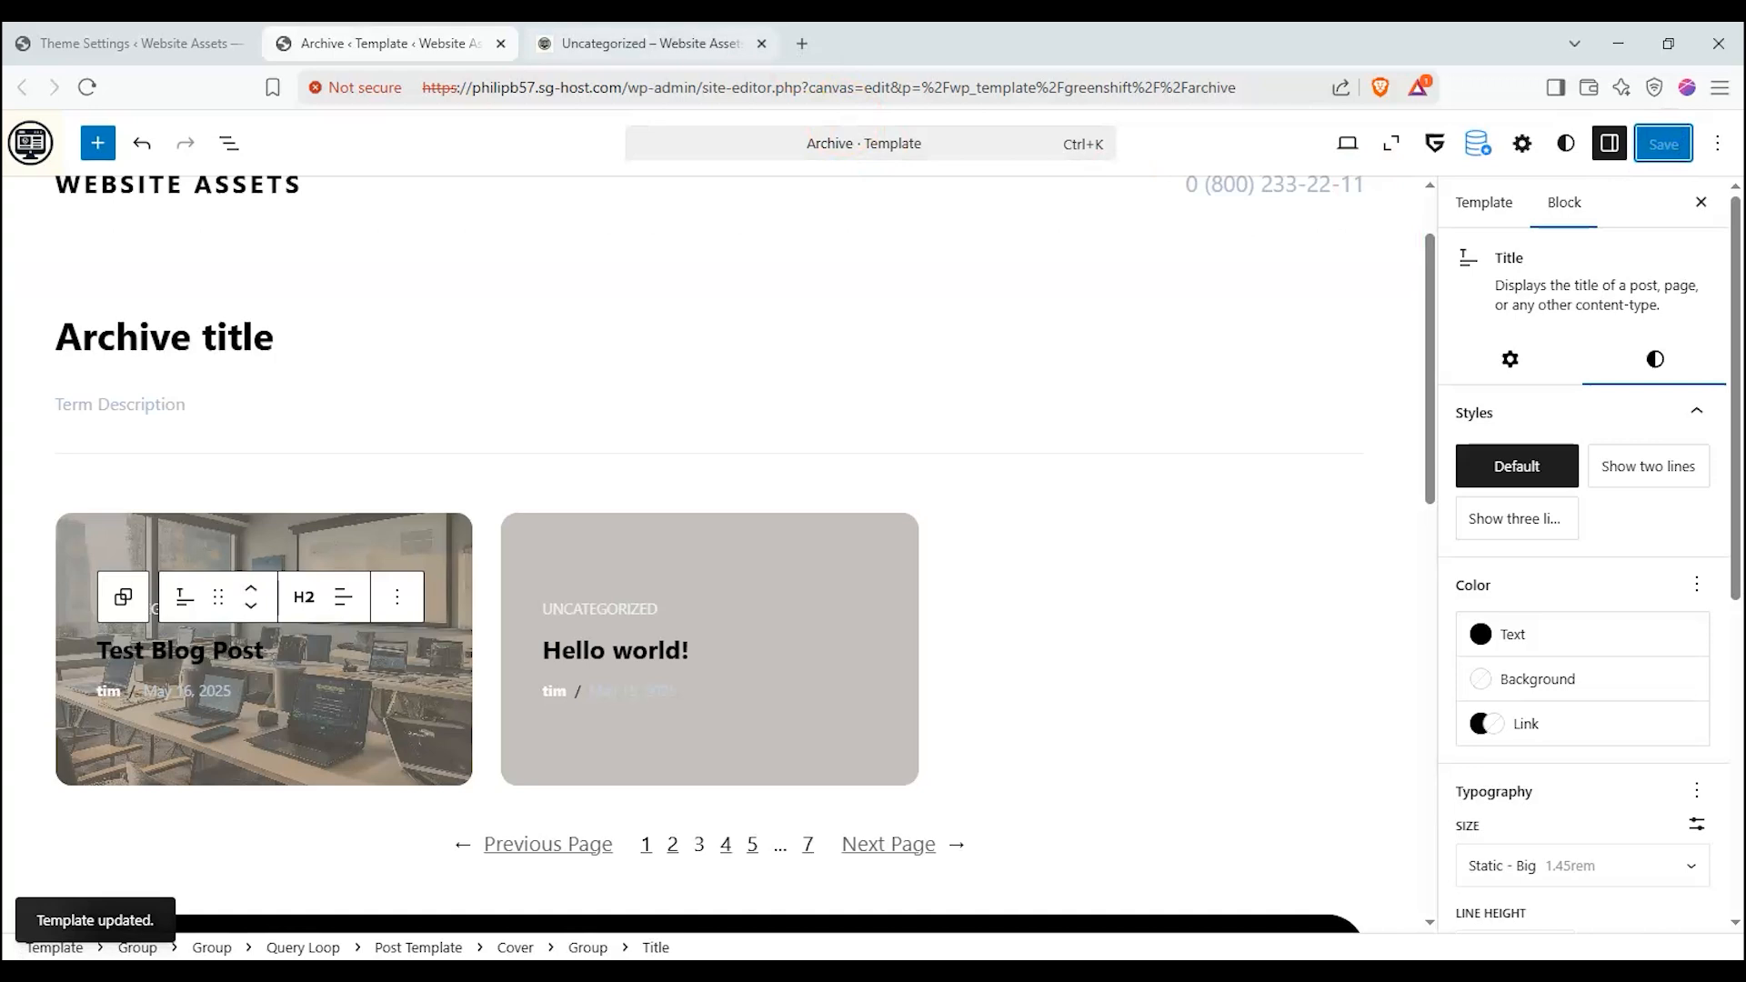
Reload the live Uncategorized category page and check the archive title and post title colors
left_click(655, 43)
left_click(88, 87)
left_click(253, 414)
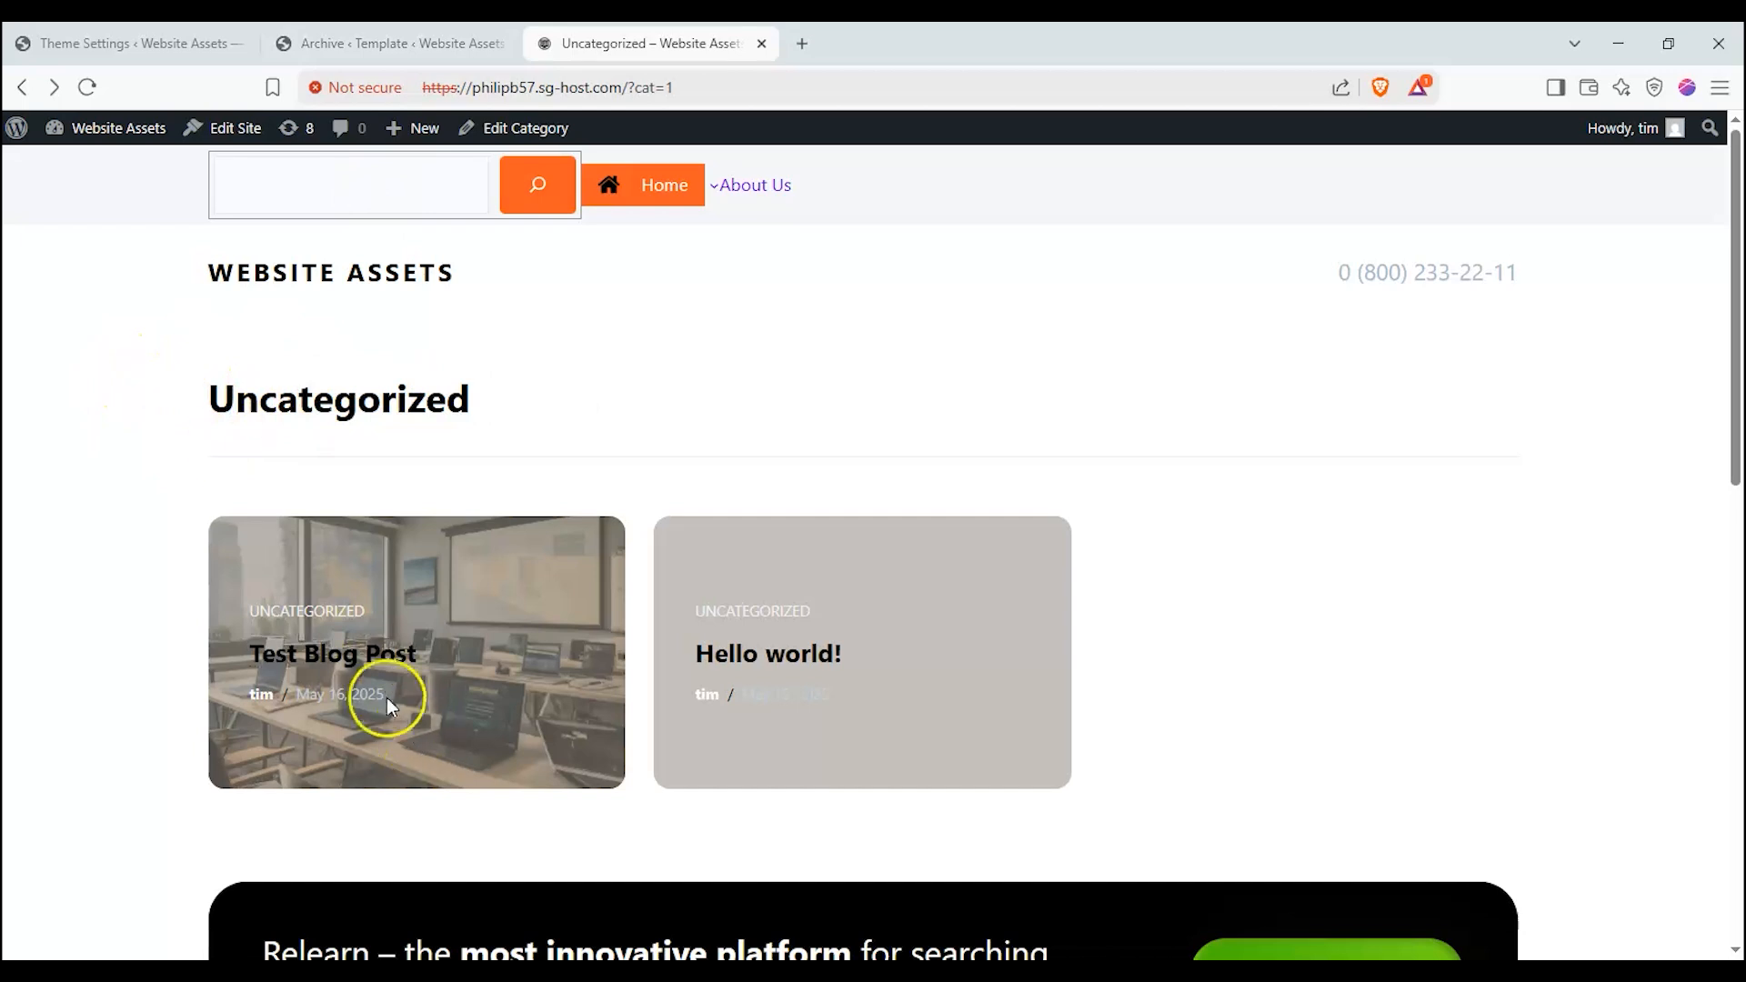
Set the Post Template block's grid to 6 columns in the Archive template and save it
key("ctrl+shift+Tab")
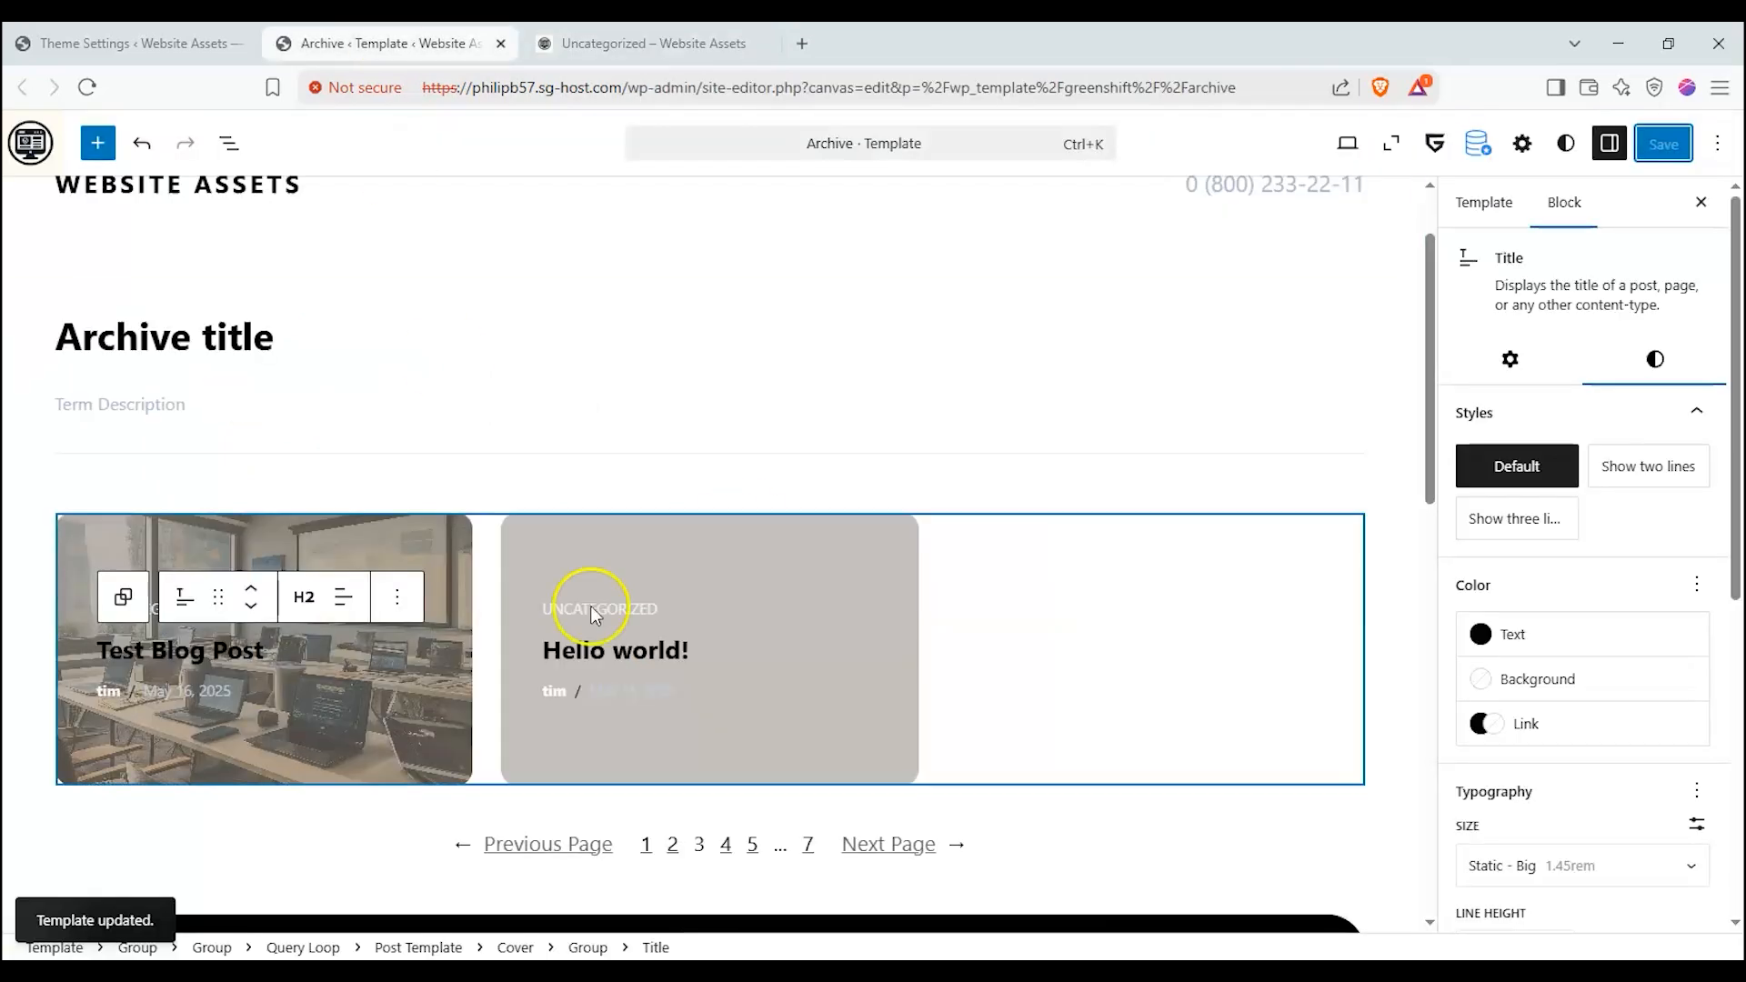
left_click(1109, 596)
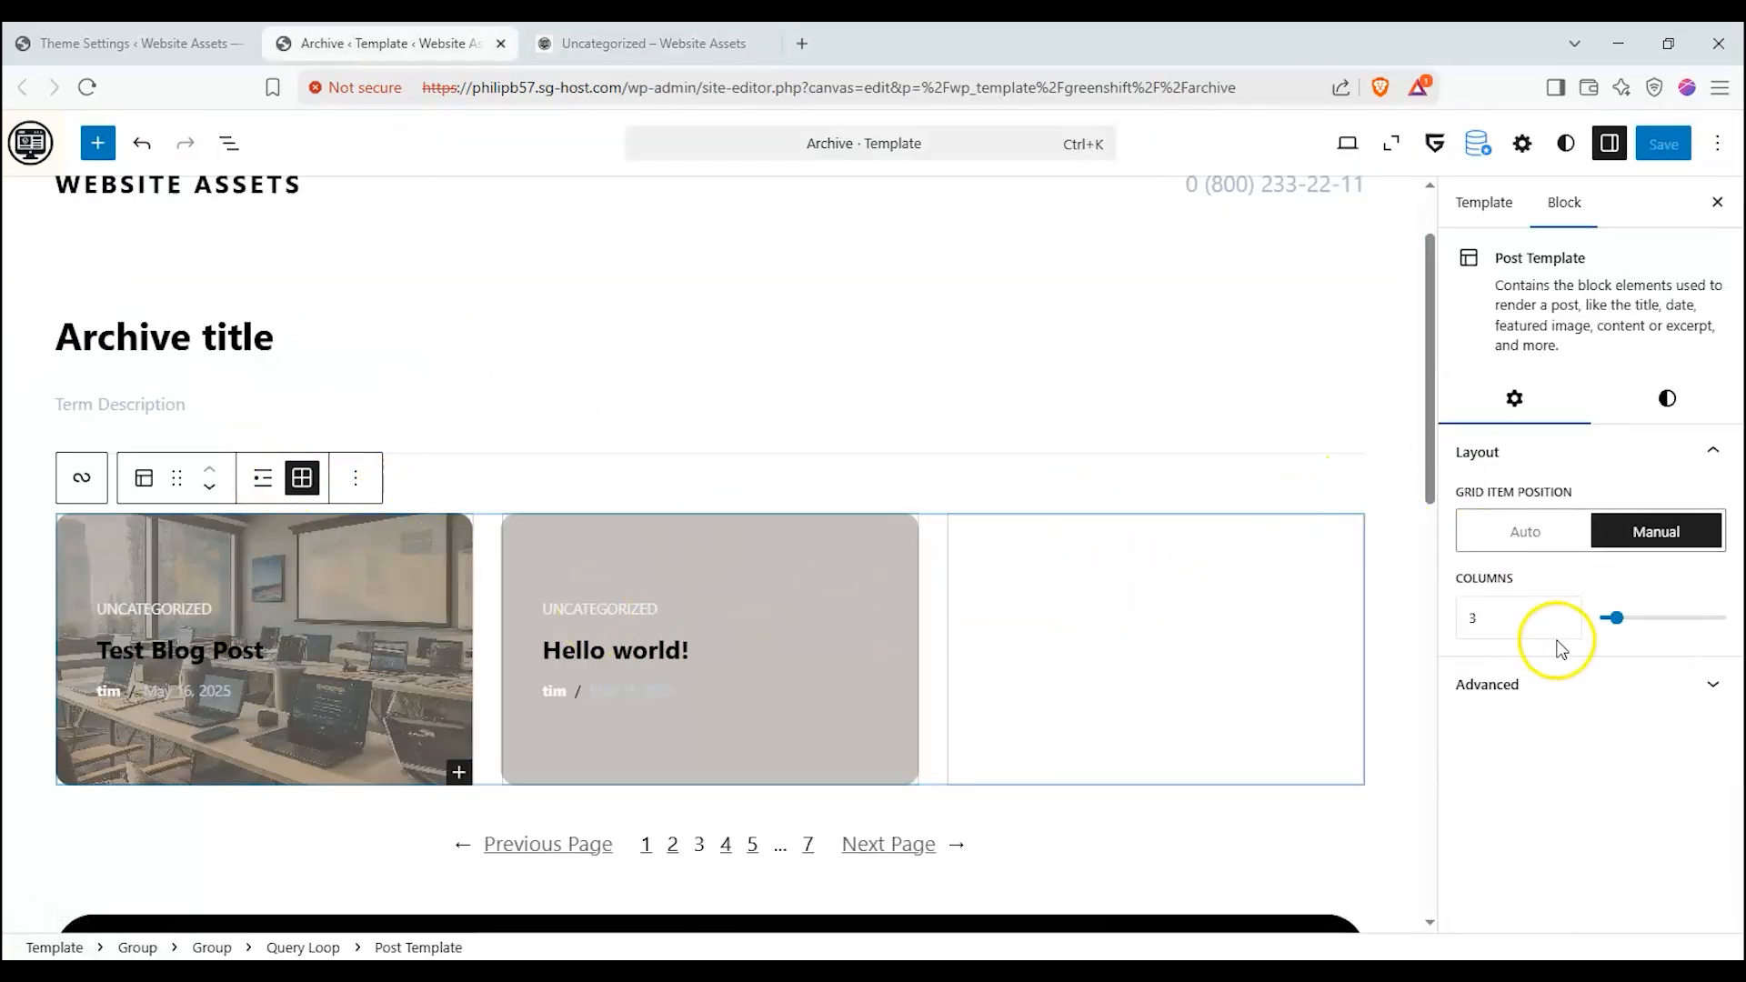
mouse_move(1617, 618)
left_mouse_down()
mouse_move(1663, 619)
mouse_move(1643, 618)
left_mouse_up()
left_click(1663, 143)
left_click(583, 607)
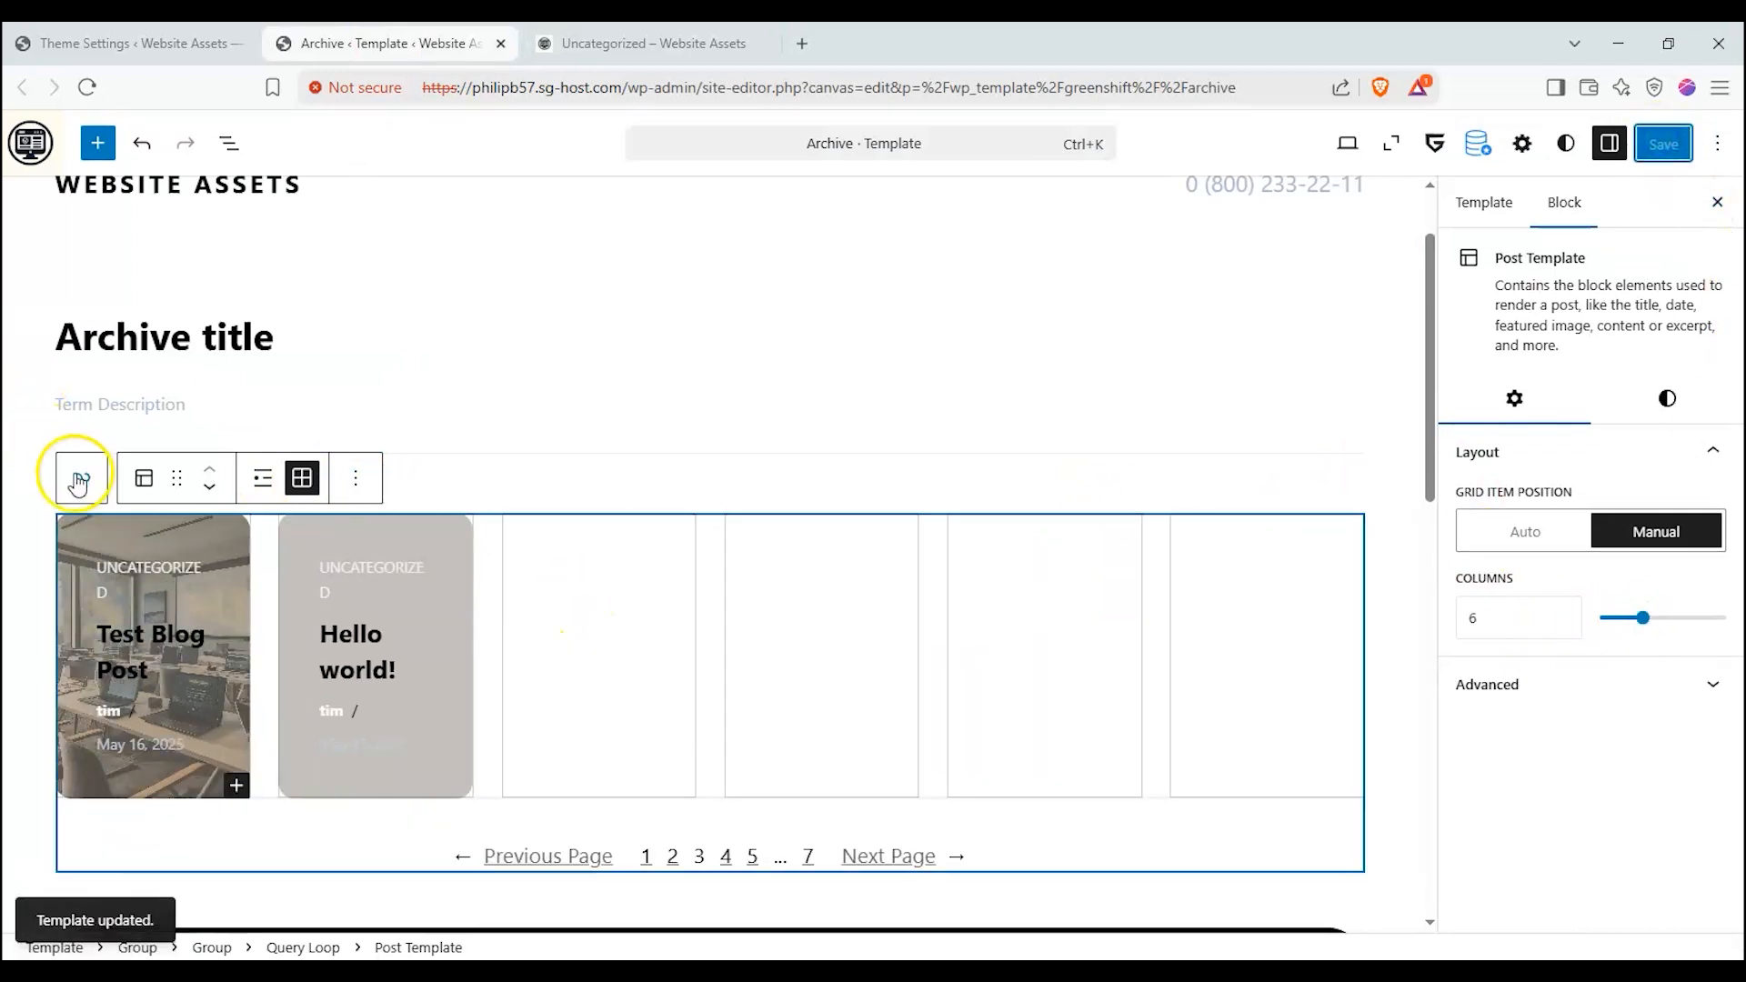
Look over the Archive template's post grid and pagination, and reload the live Uncategorized page to check the column layout
scroll(791, 530, "down", 2)
scroll(584, 712, "up", 1)
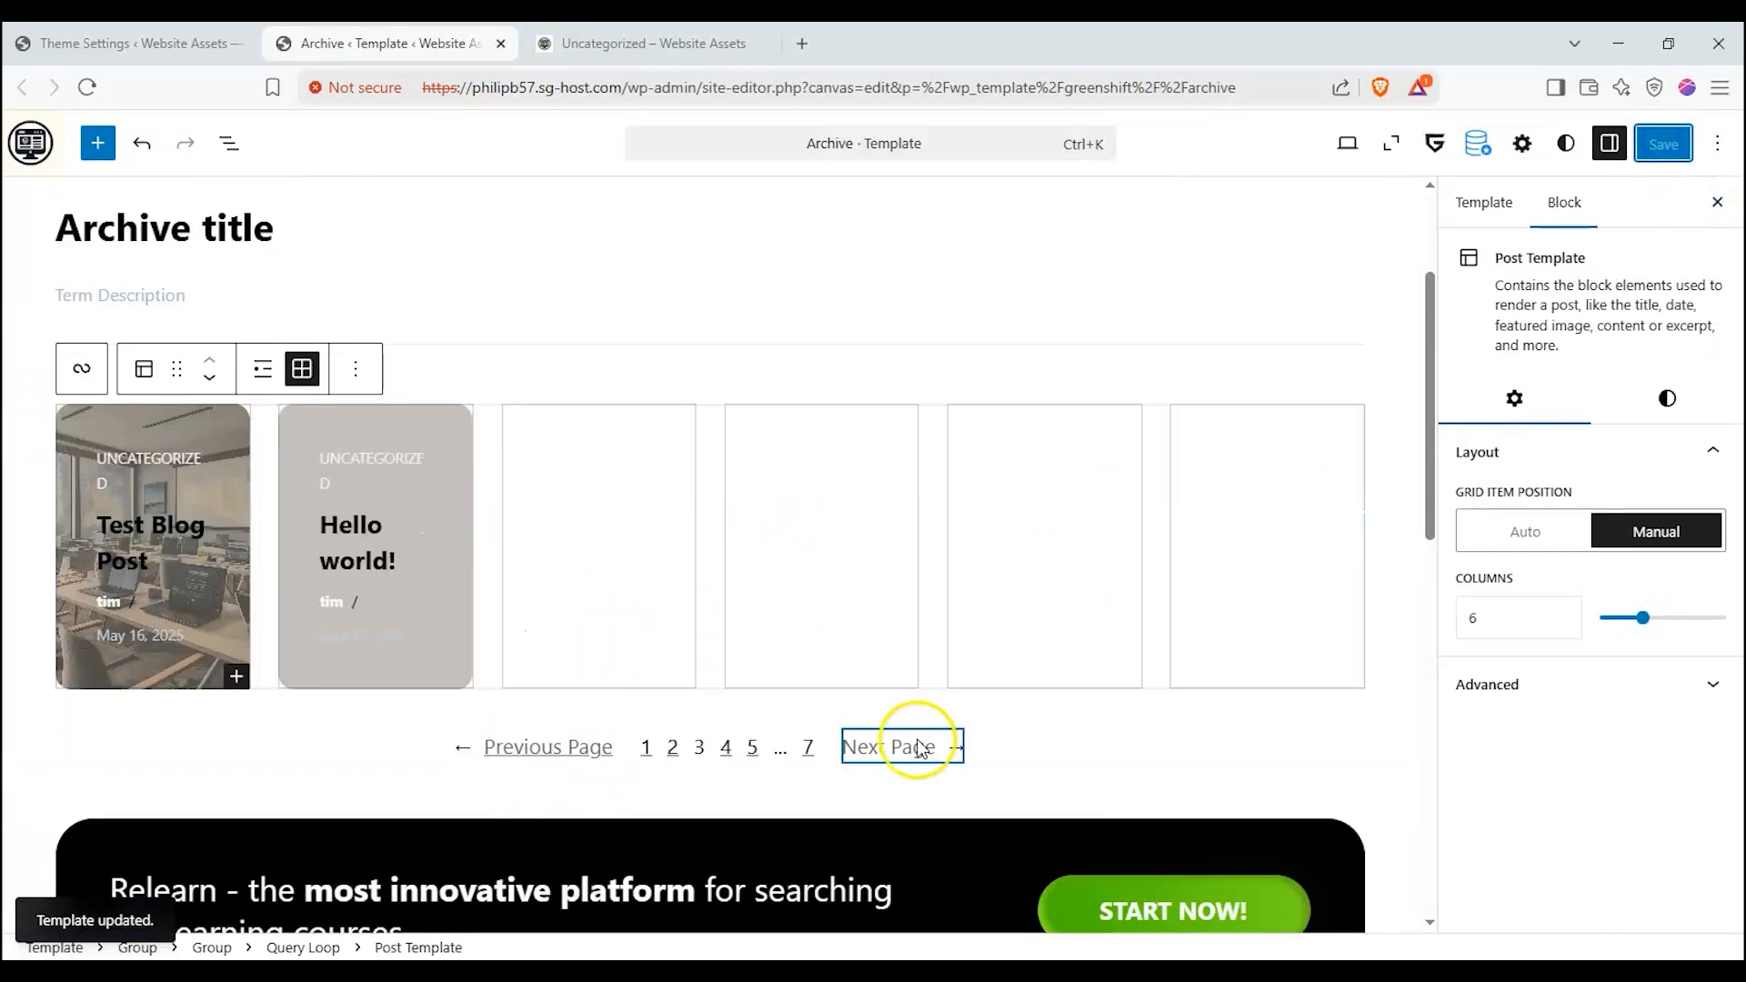
scroll(128, 304, "up", 2)
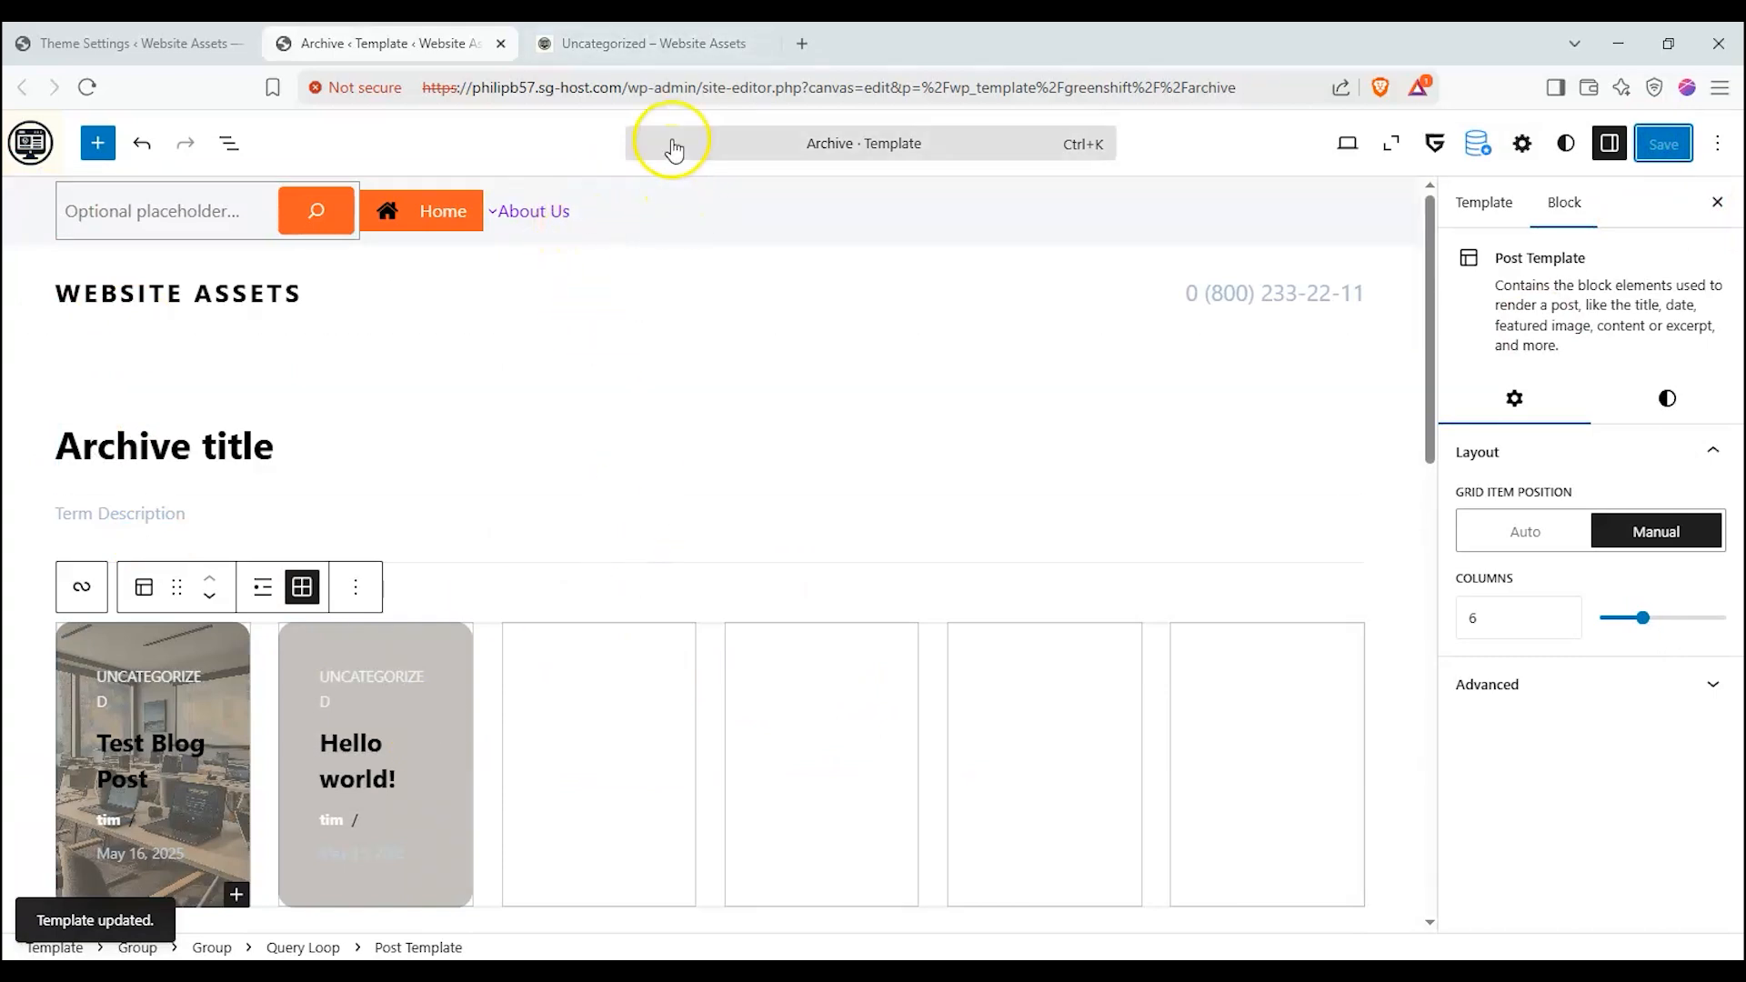
left_click(682, 43)
left_click(80, 88)
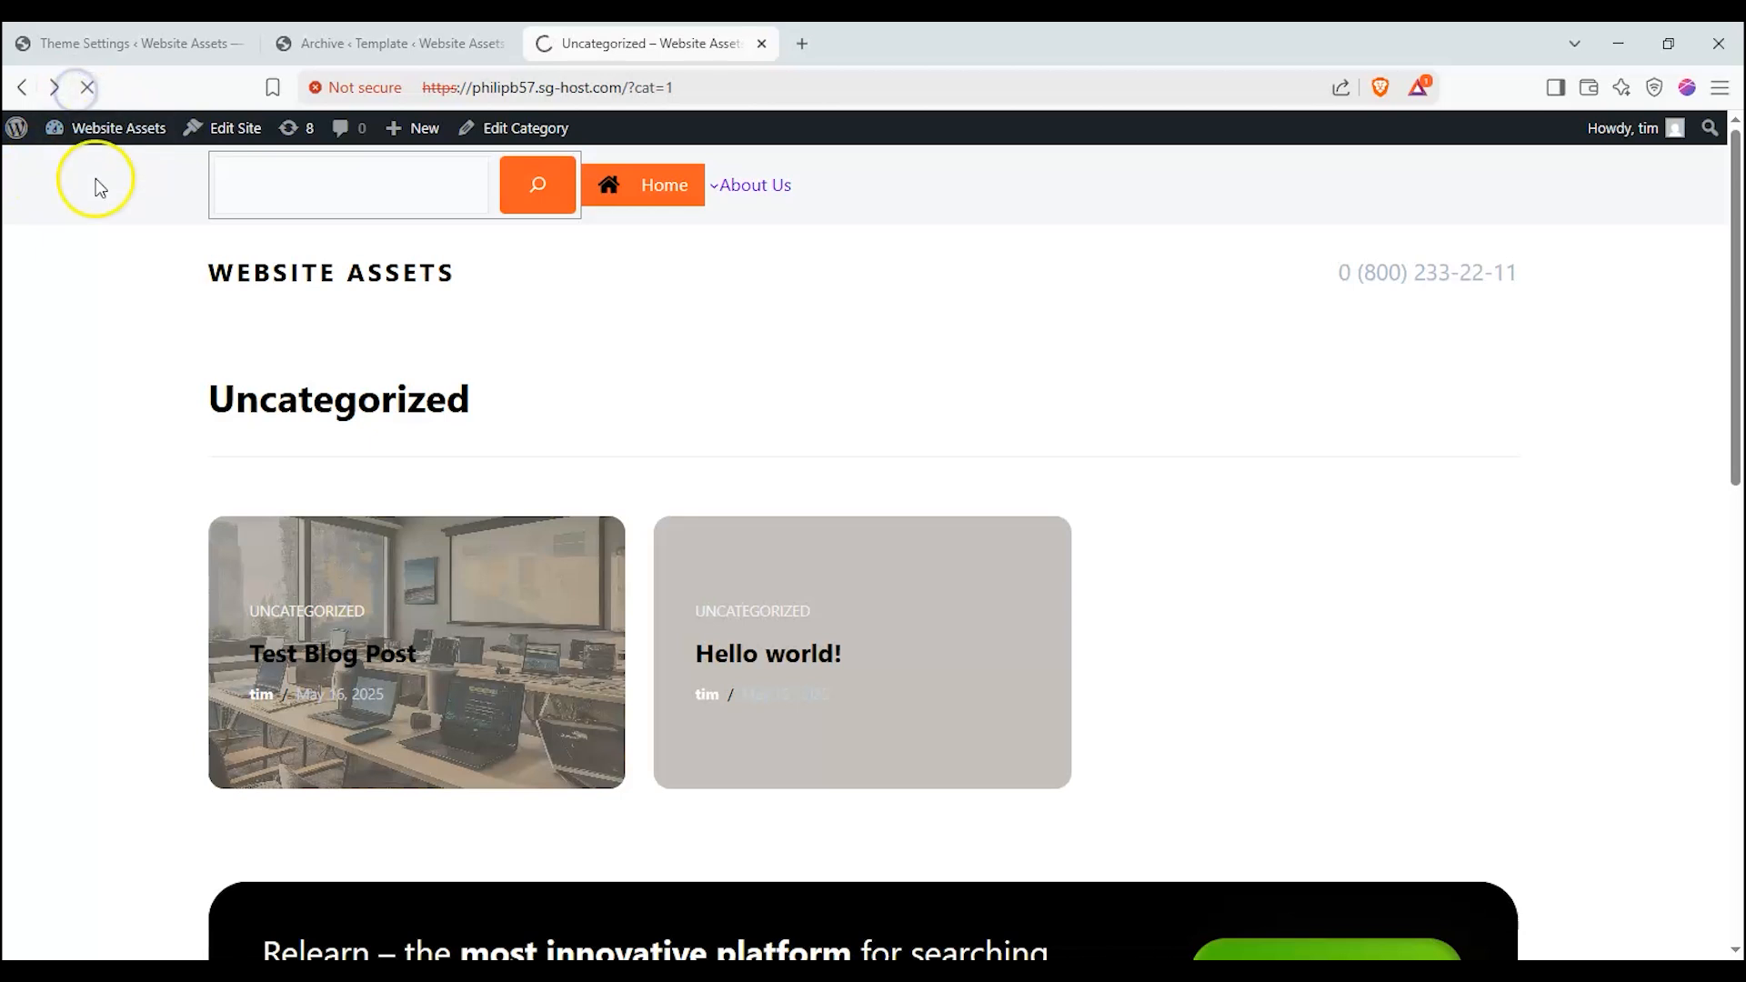